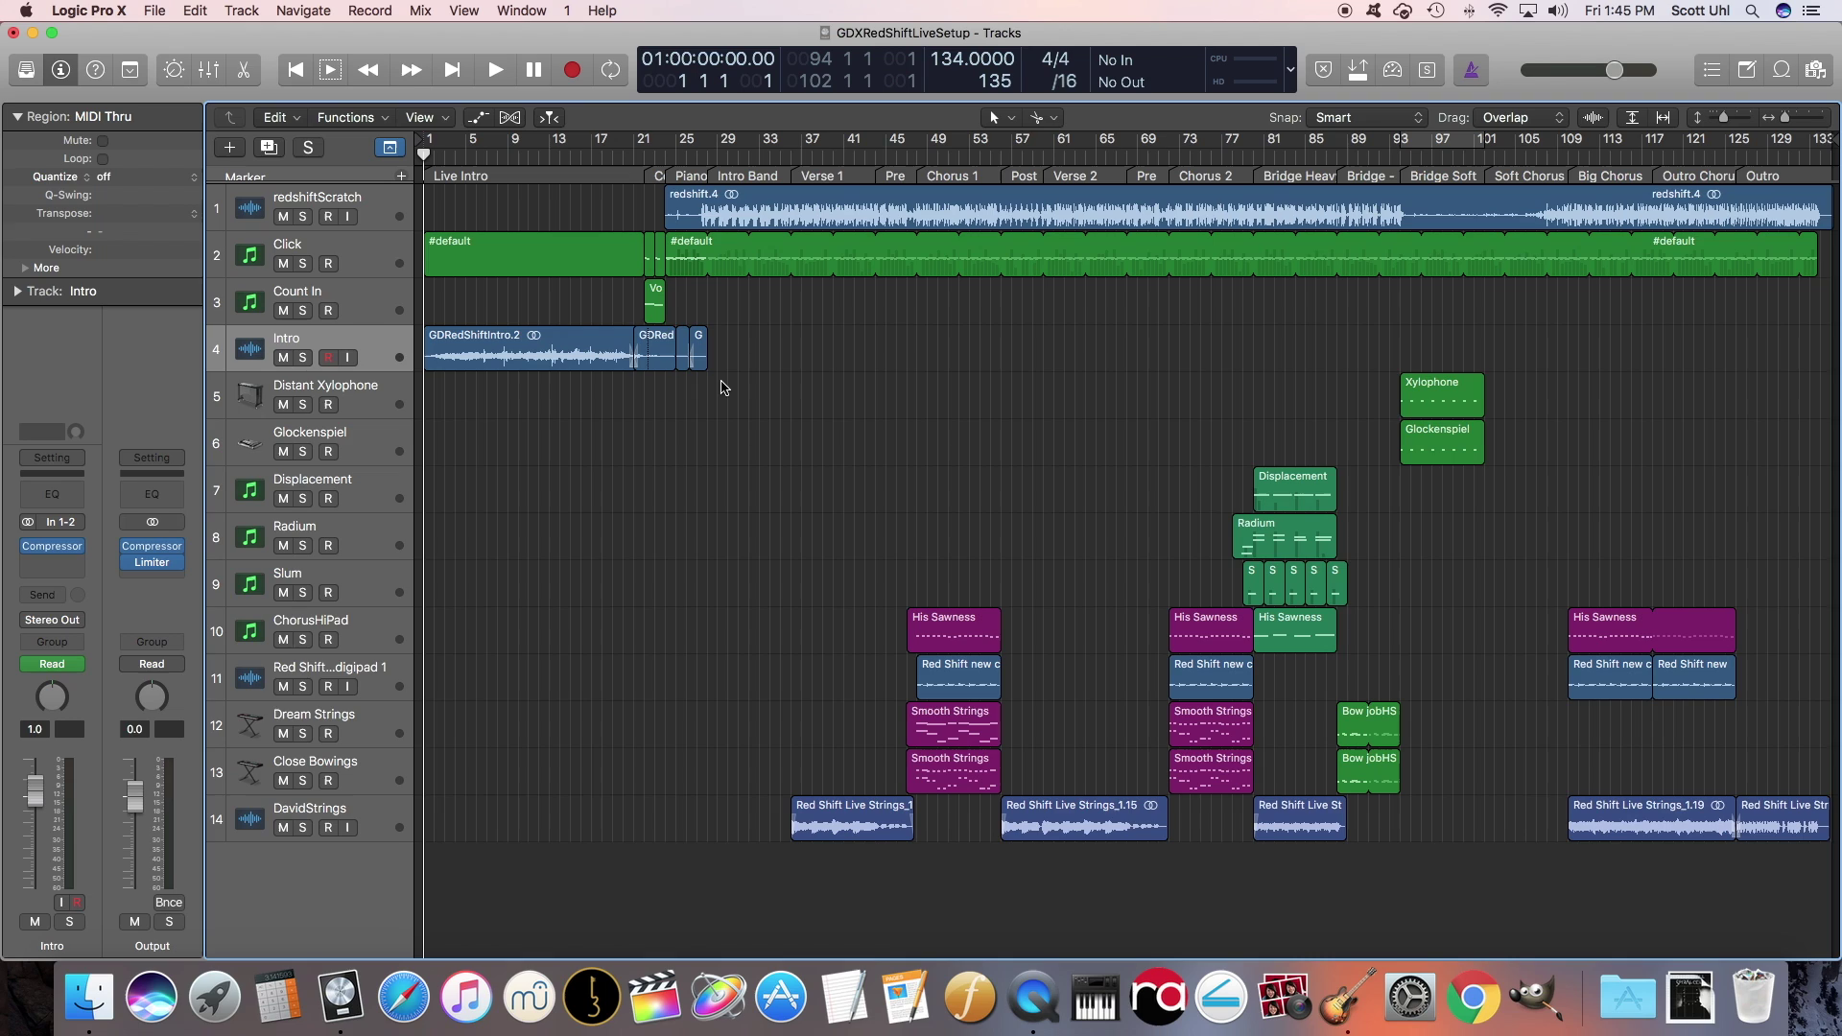
click(355, 258)
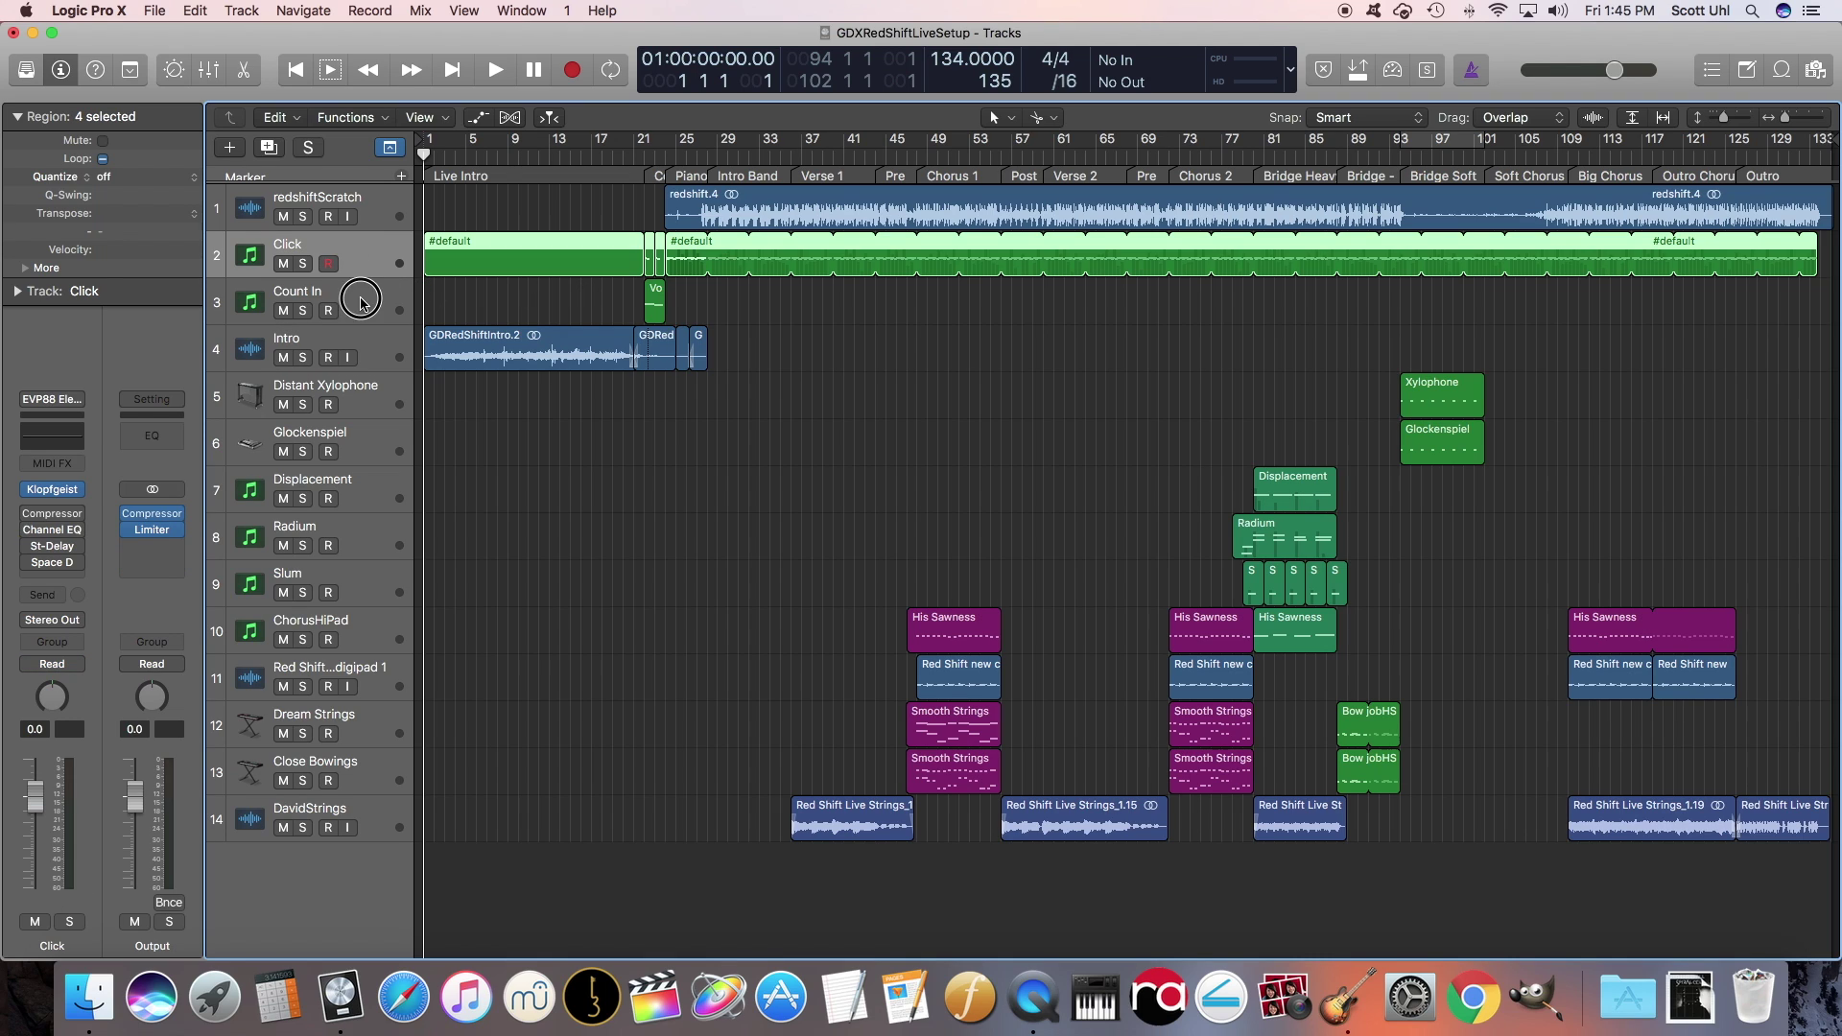
click(365, 302)
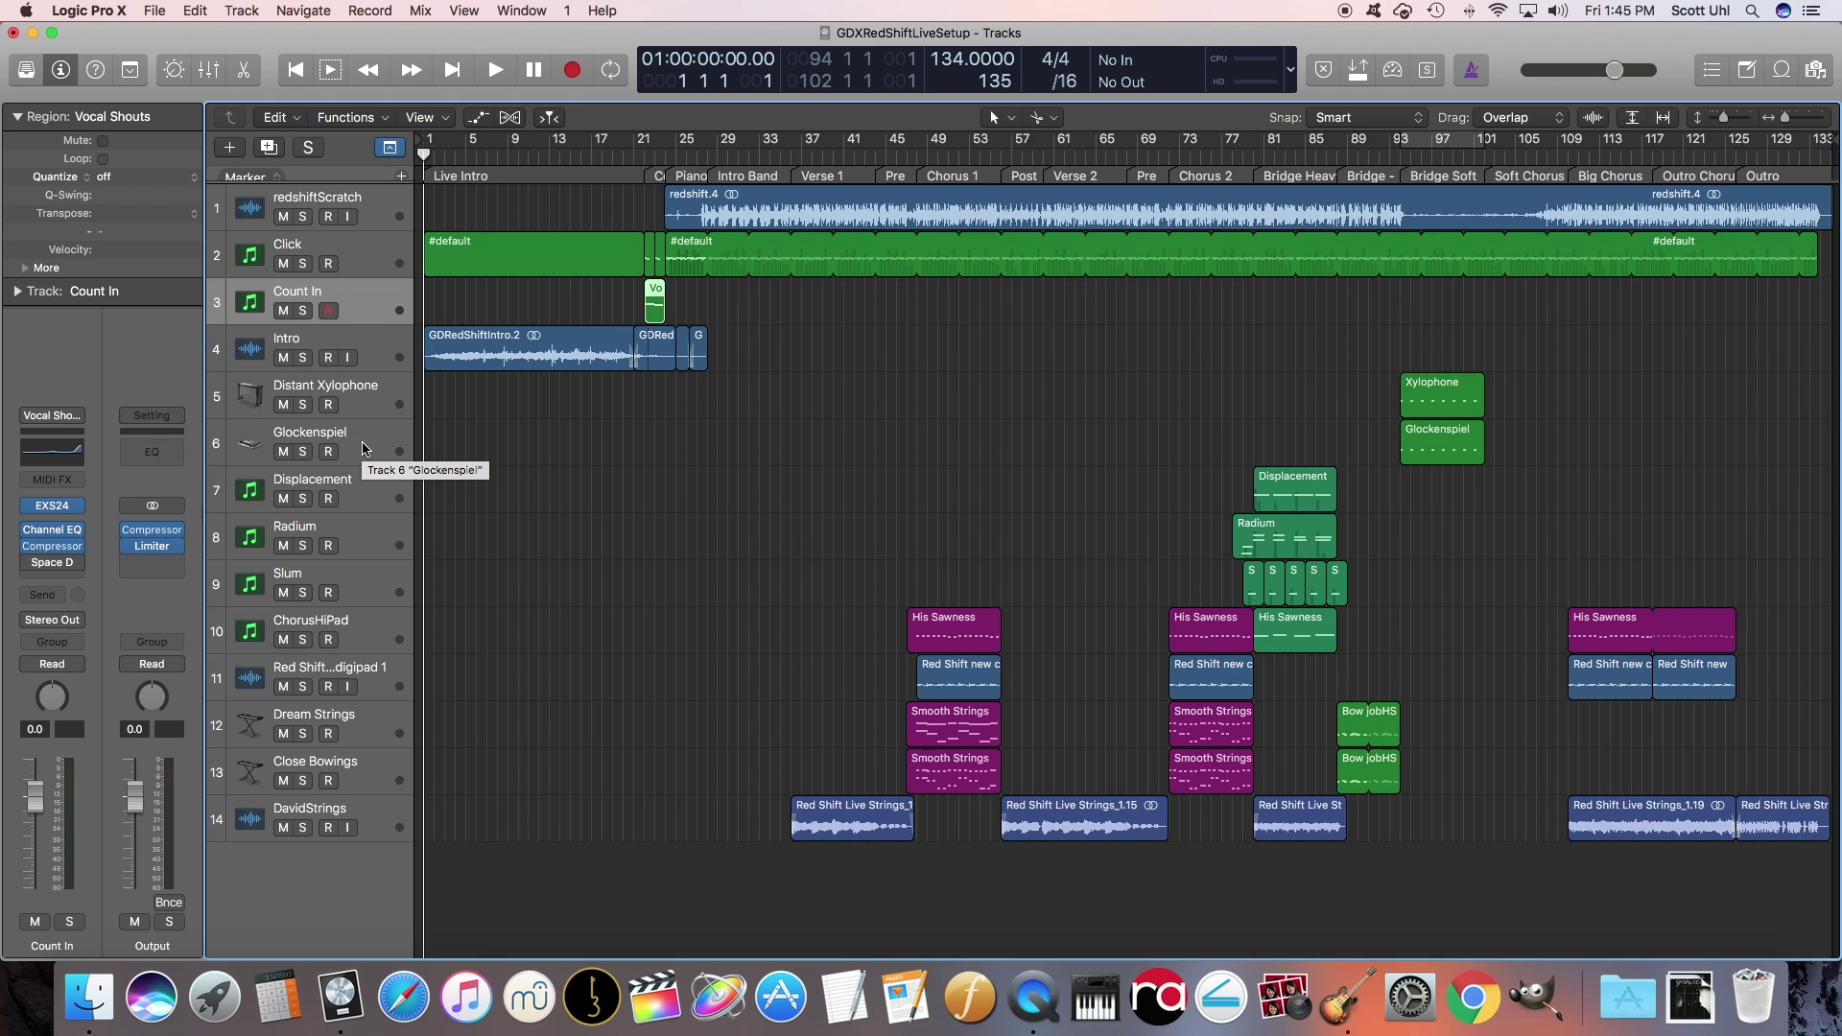
key(x)
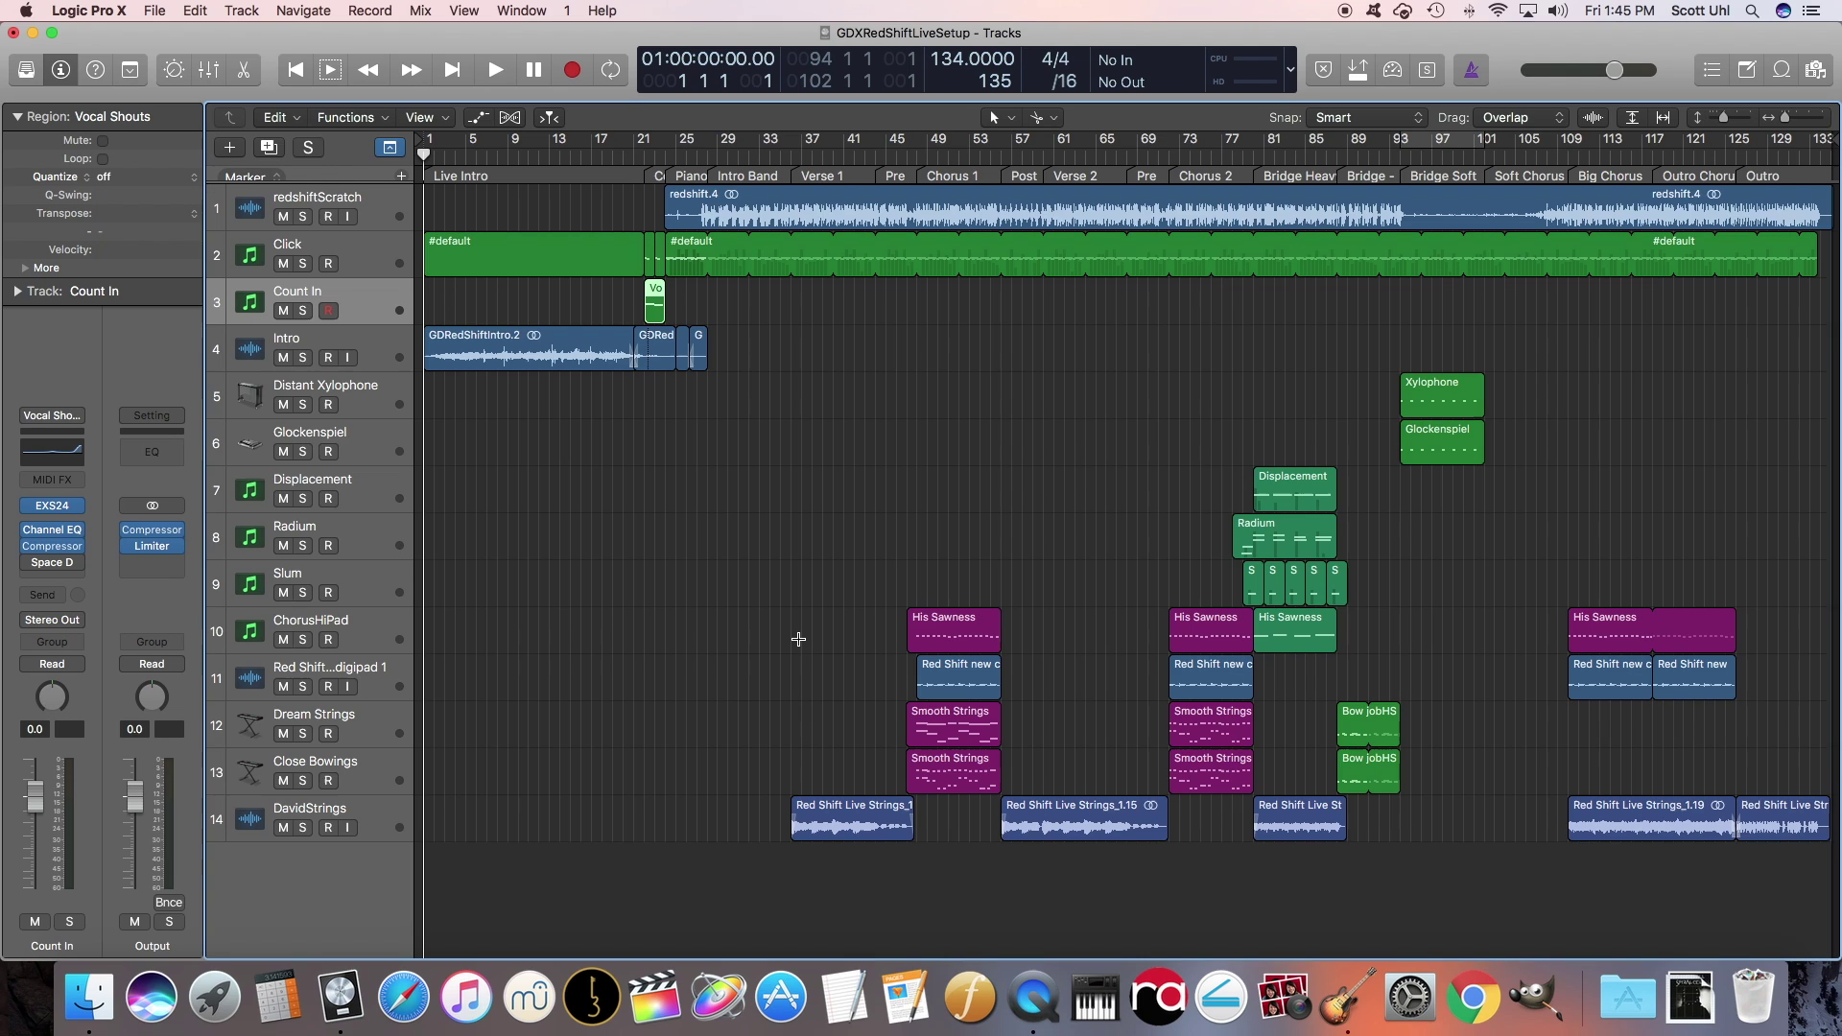
key(x)
click(494, 298)
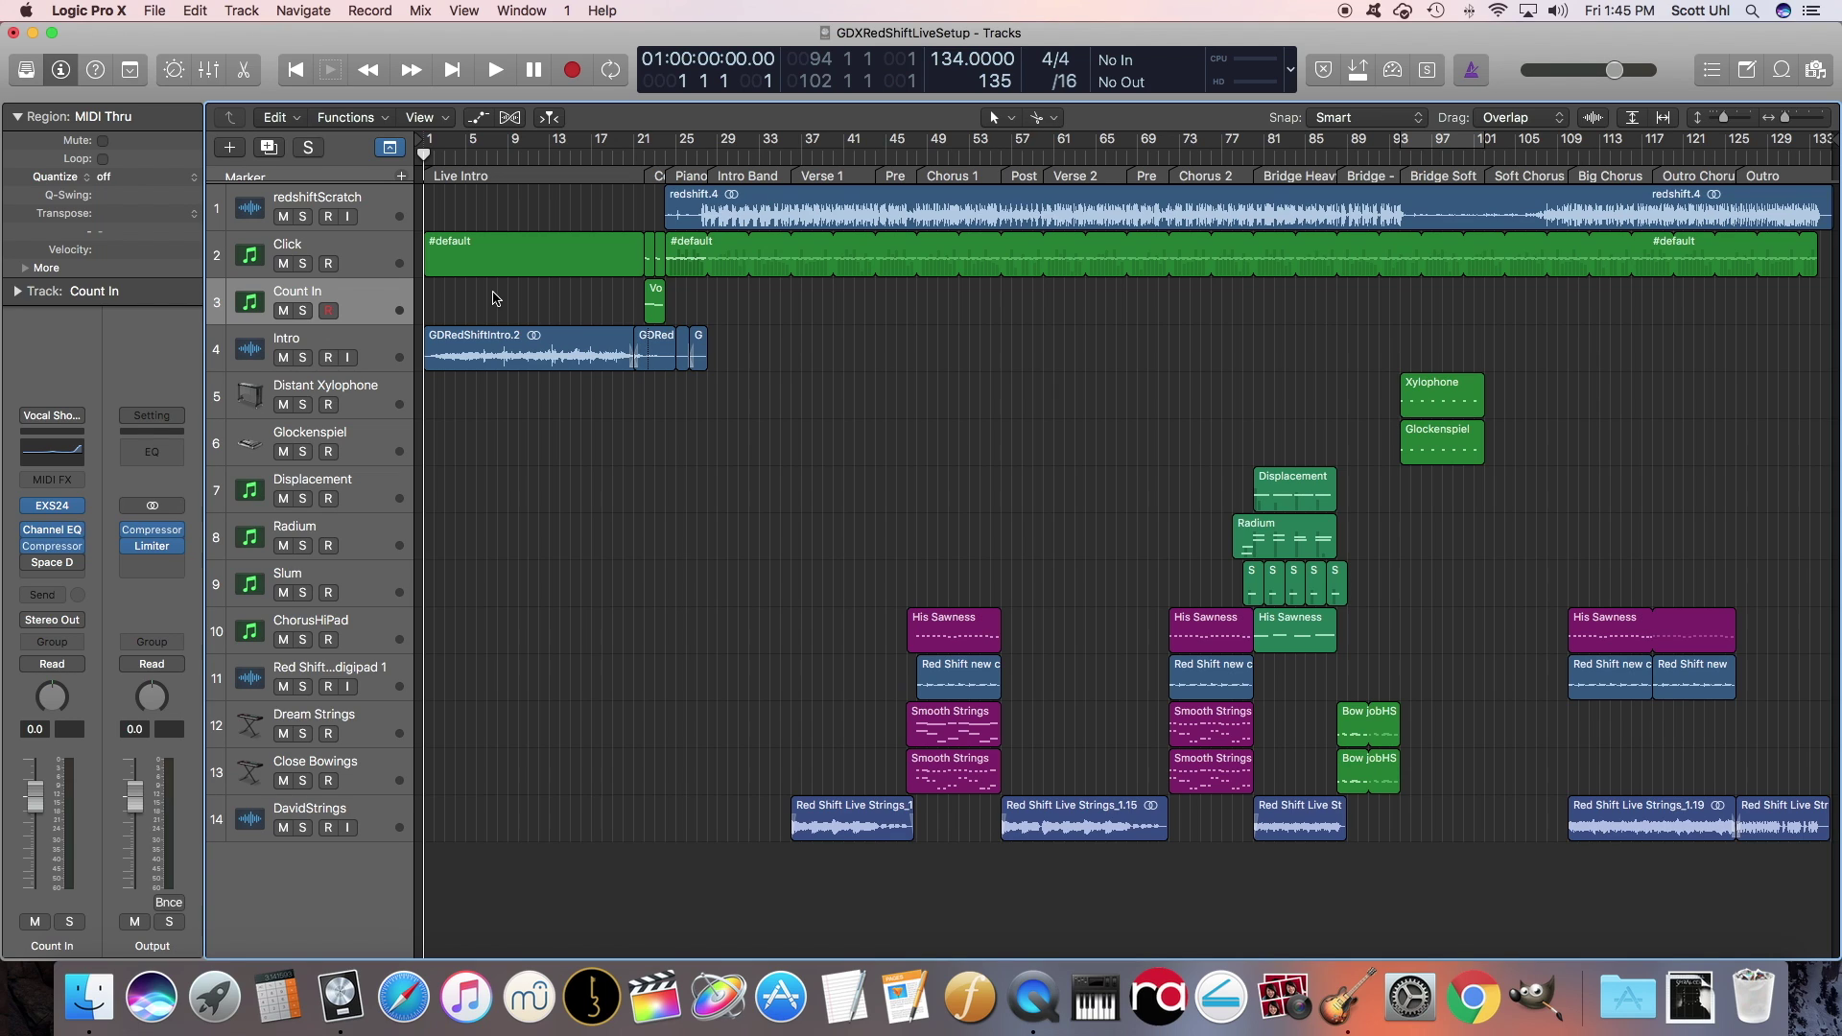
Solo the Click and Count In tracks and bounce them offline to the desktop as a 24-bit PCM Wave file named Red Shift Click
click(305, 264)
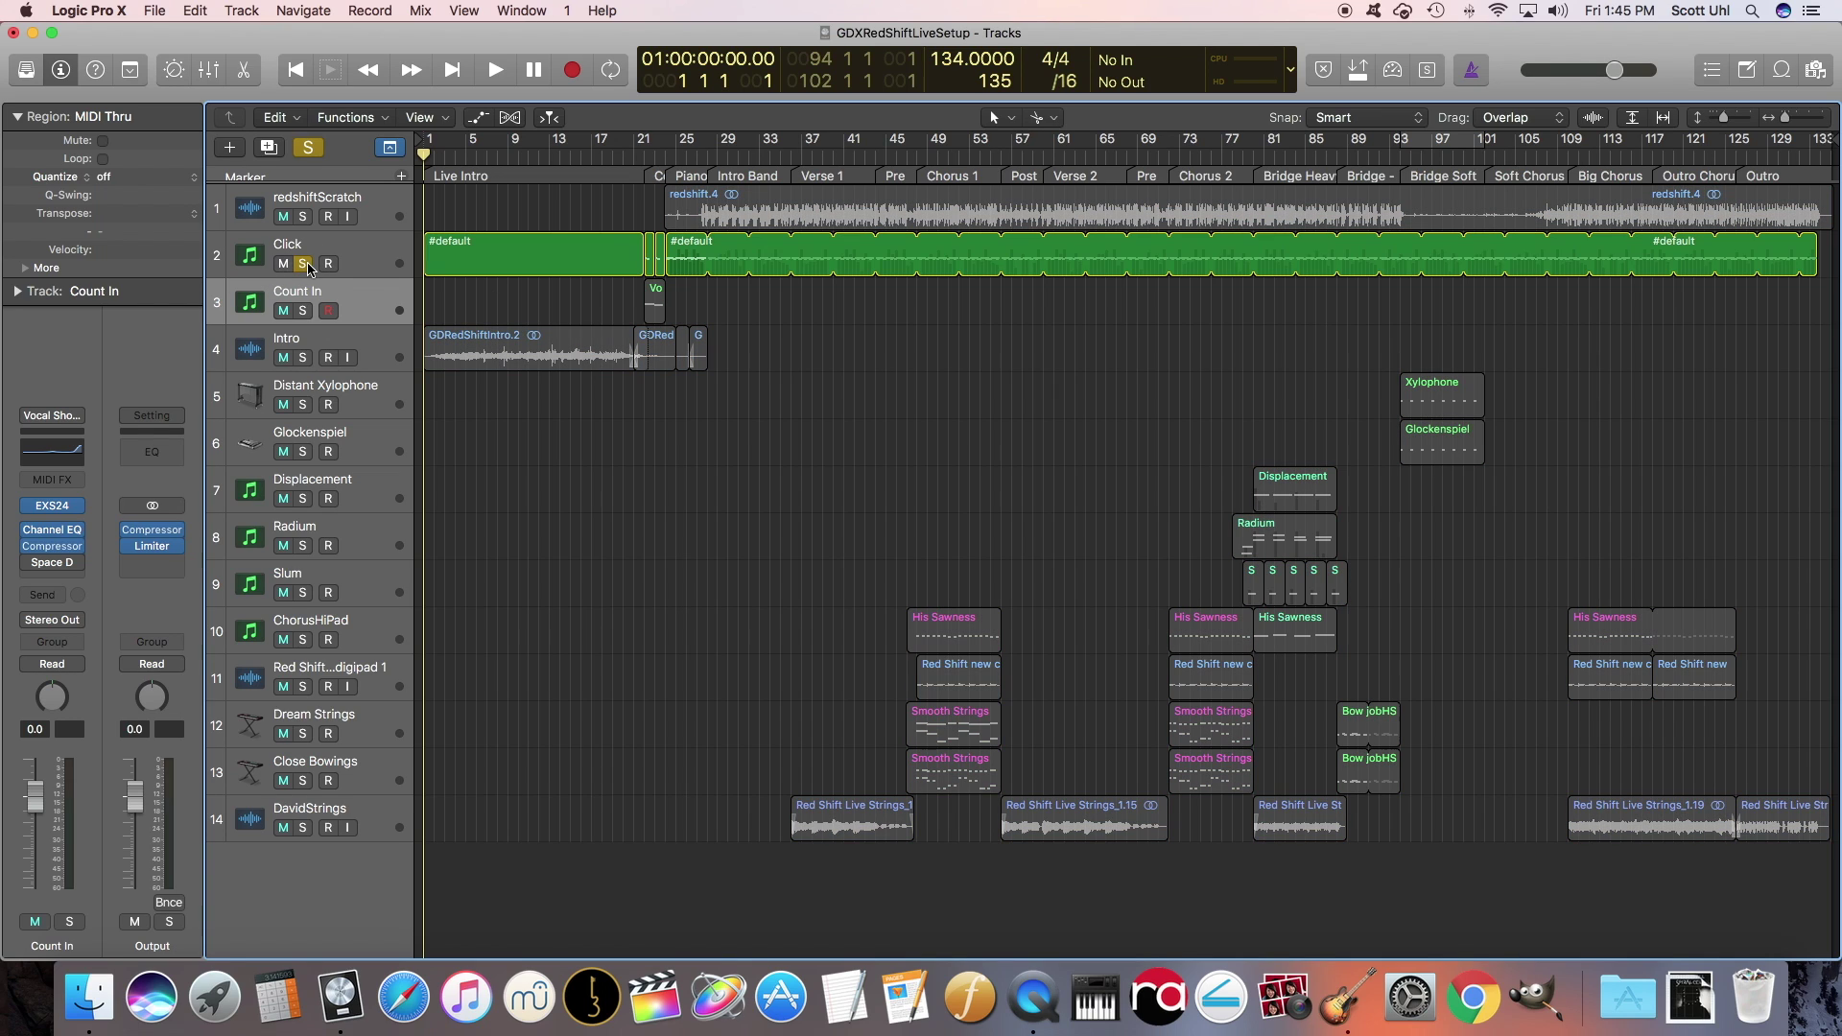
click(304, 310)
click(154, 10)
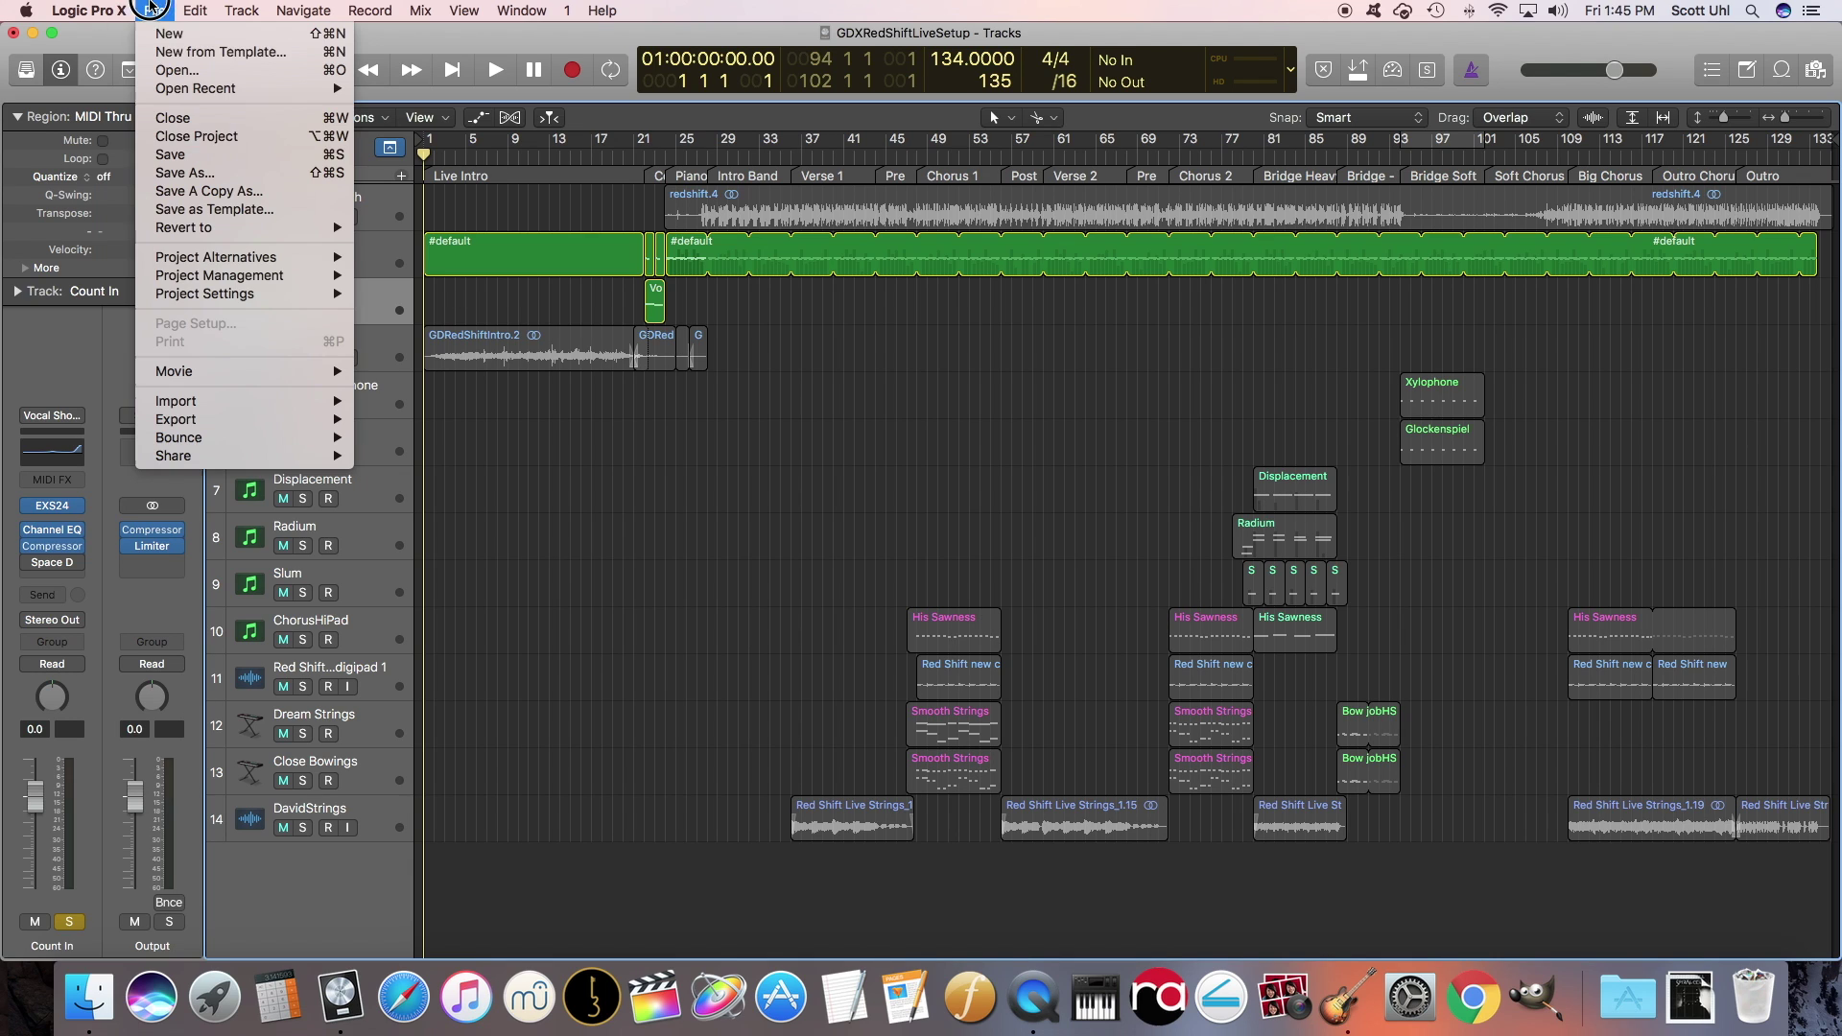
mouse_move(217, 439)
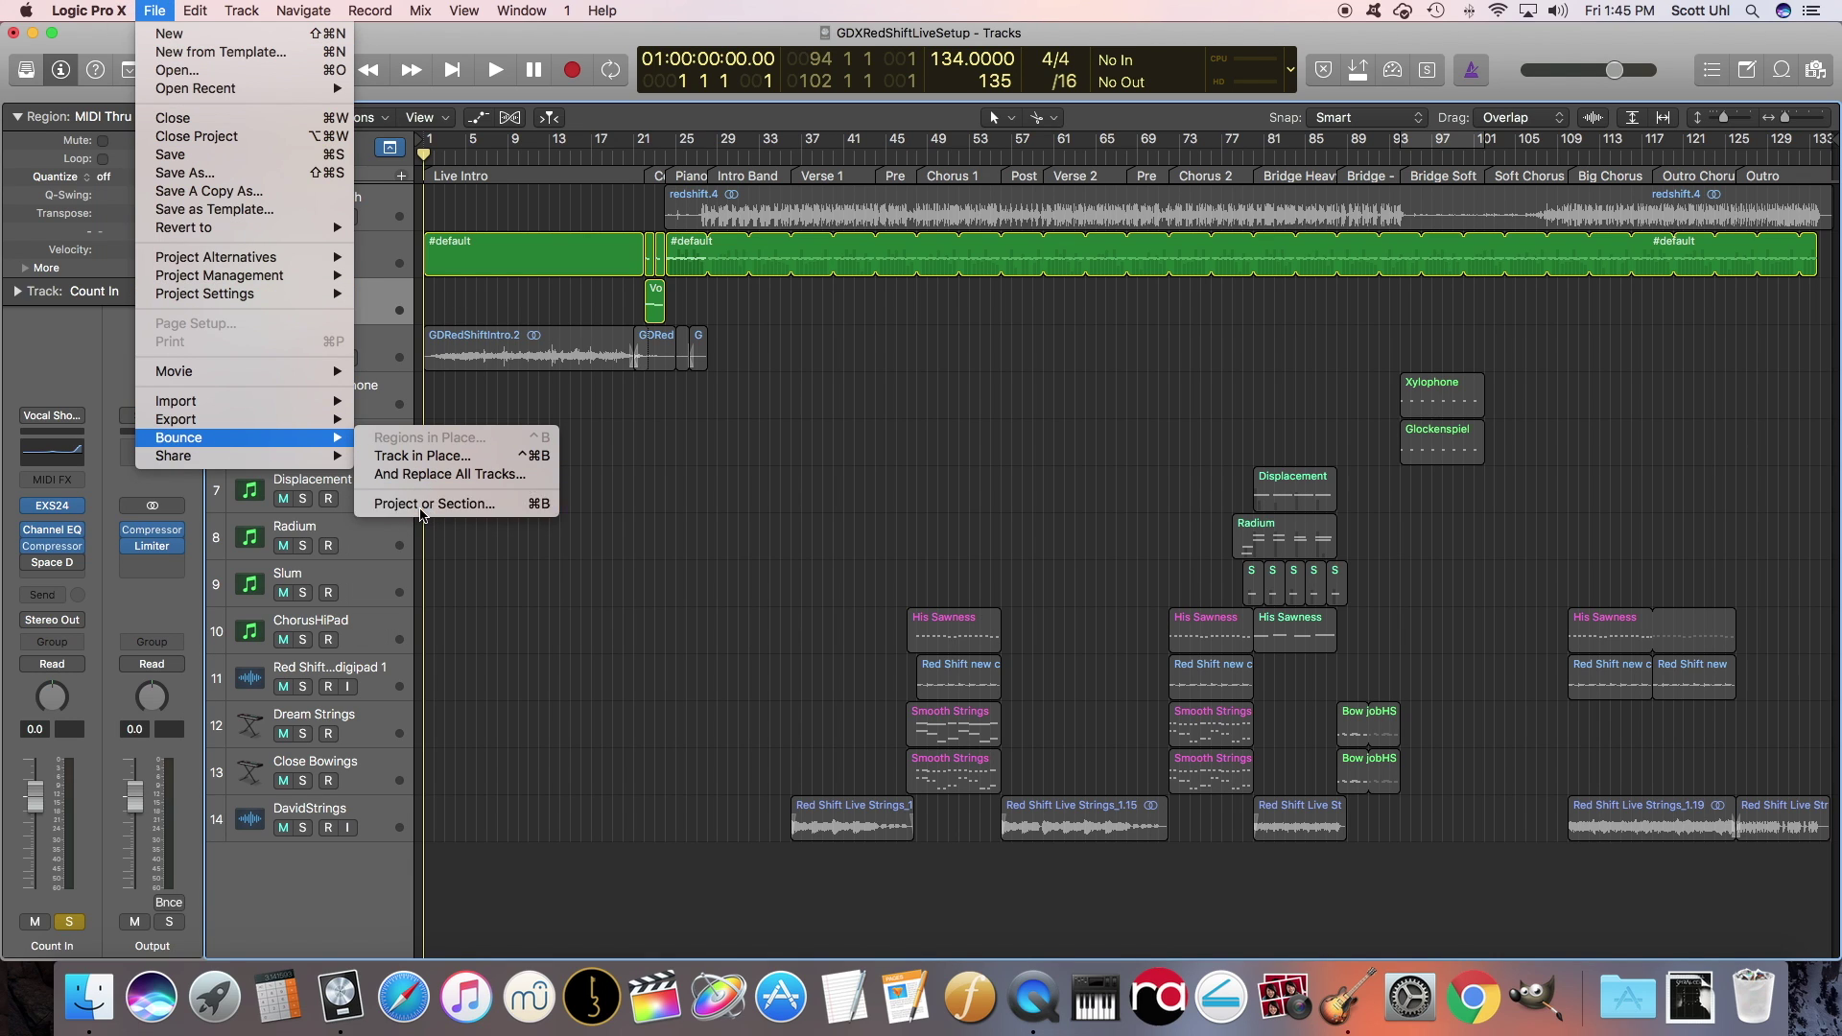
click(423, 506)
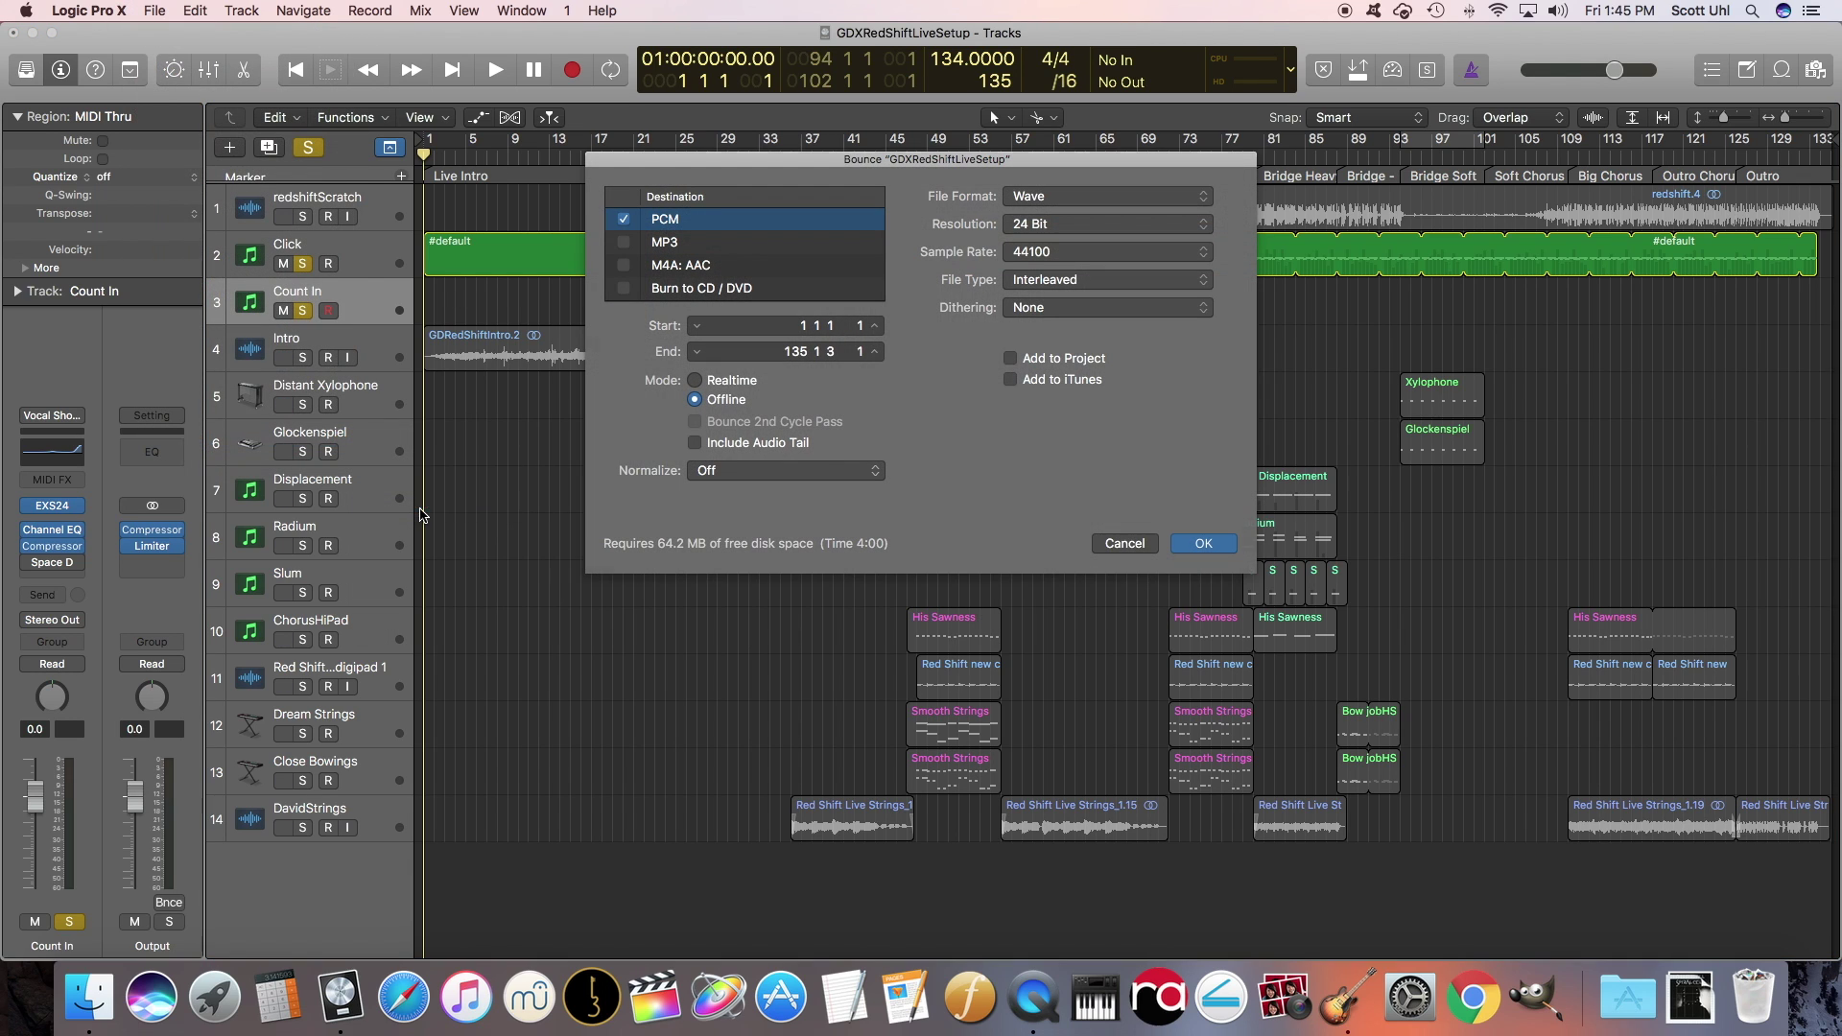
click(1203, 543)
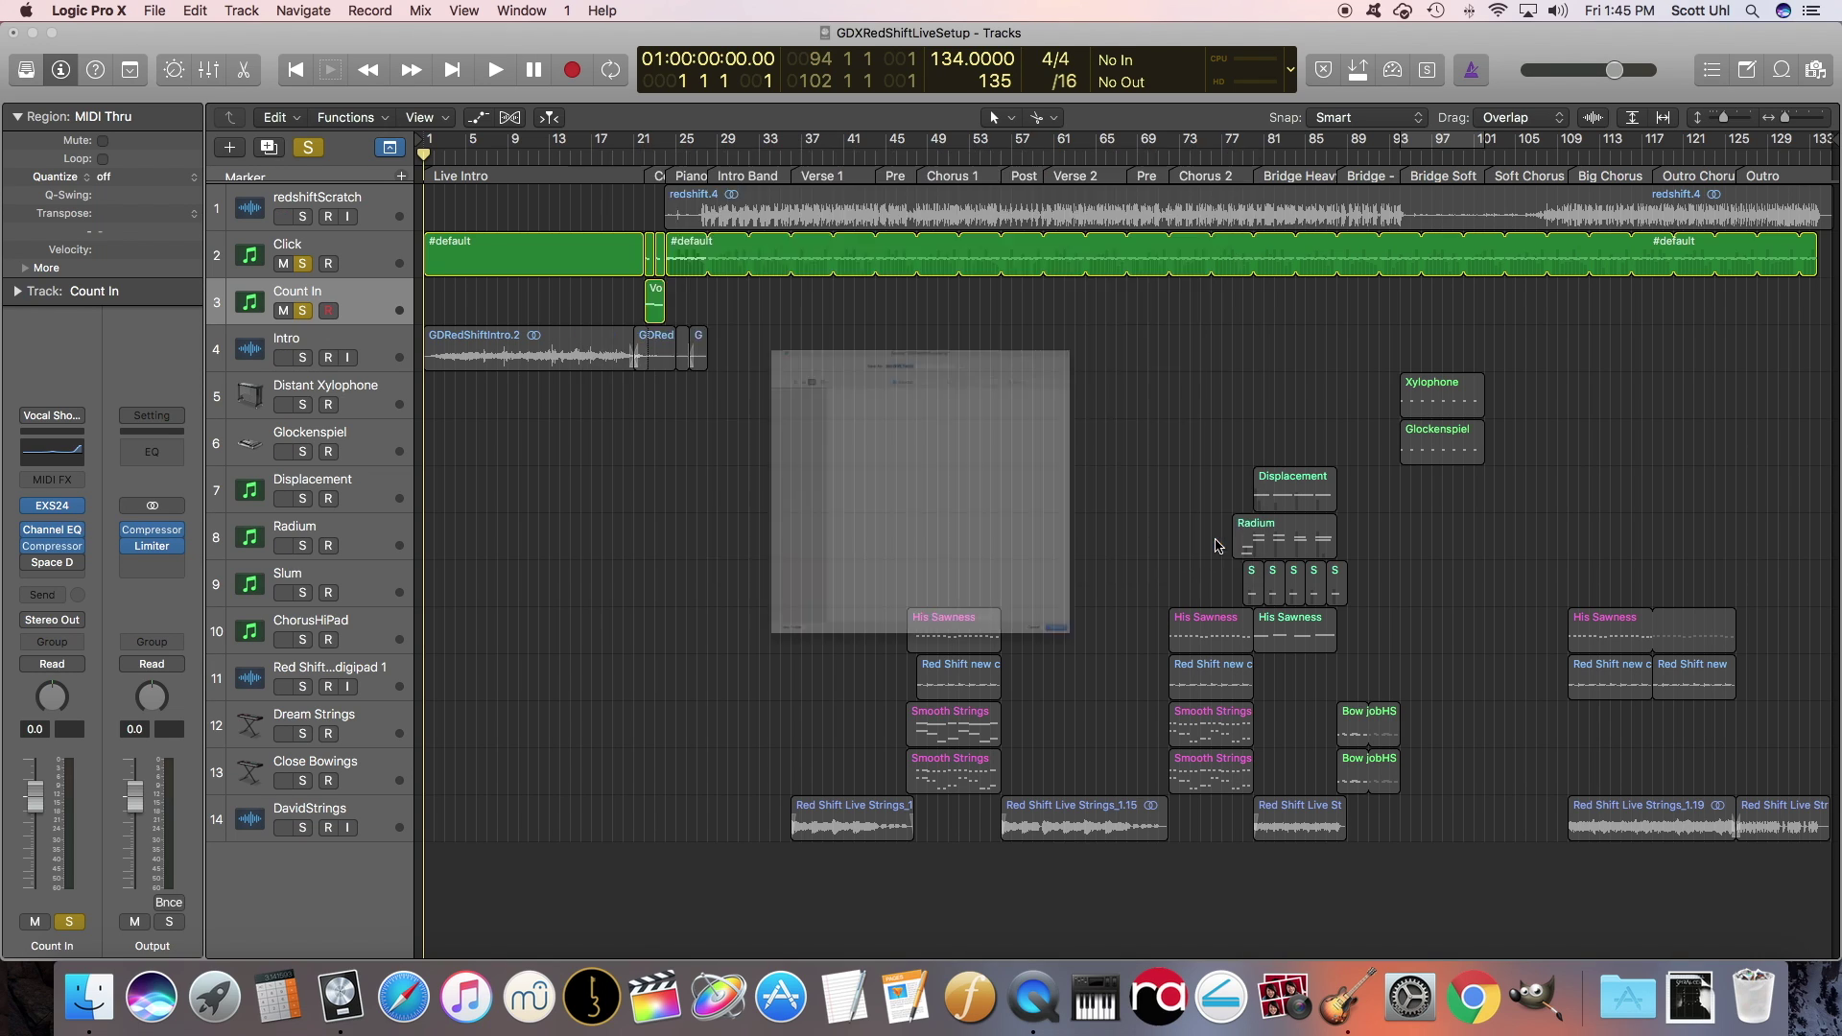
drag(931, 83, 861, 76)
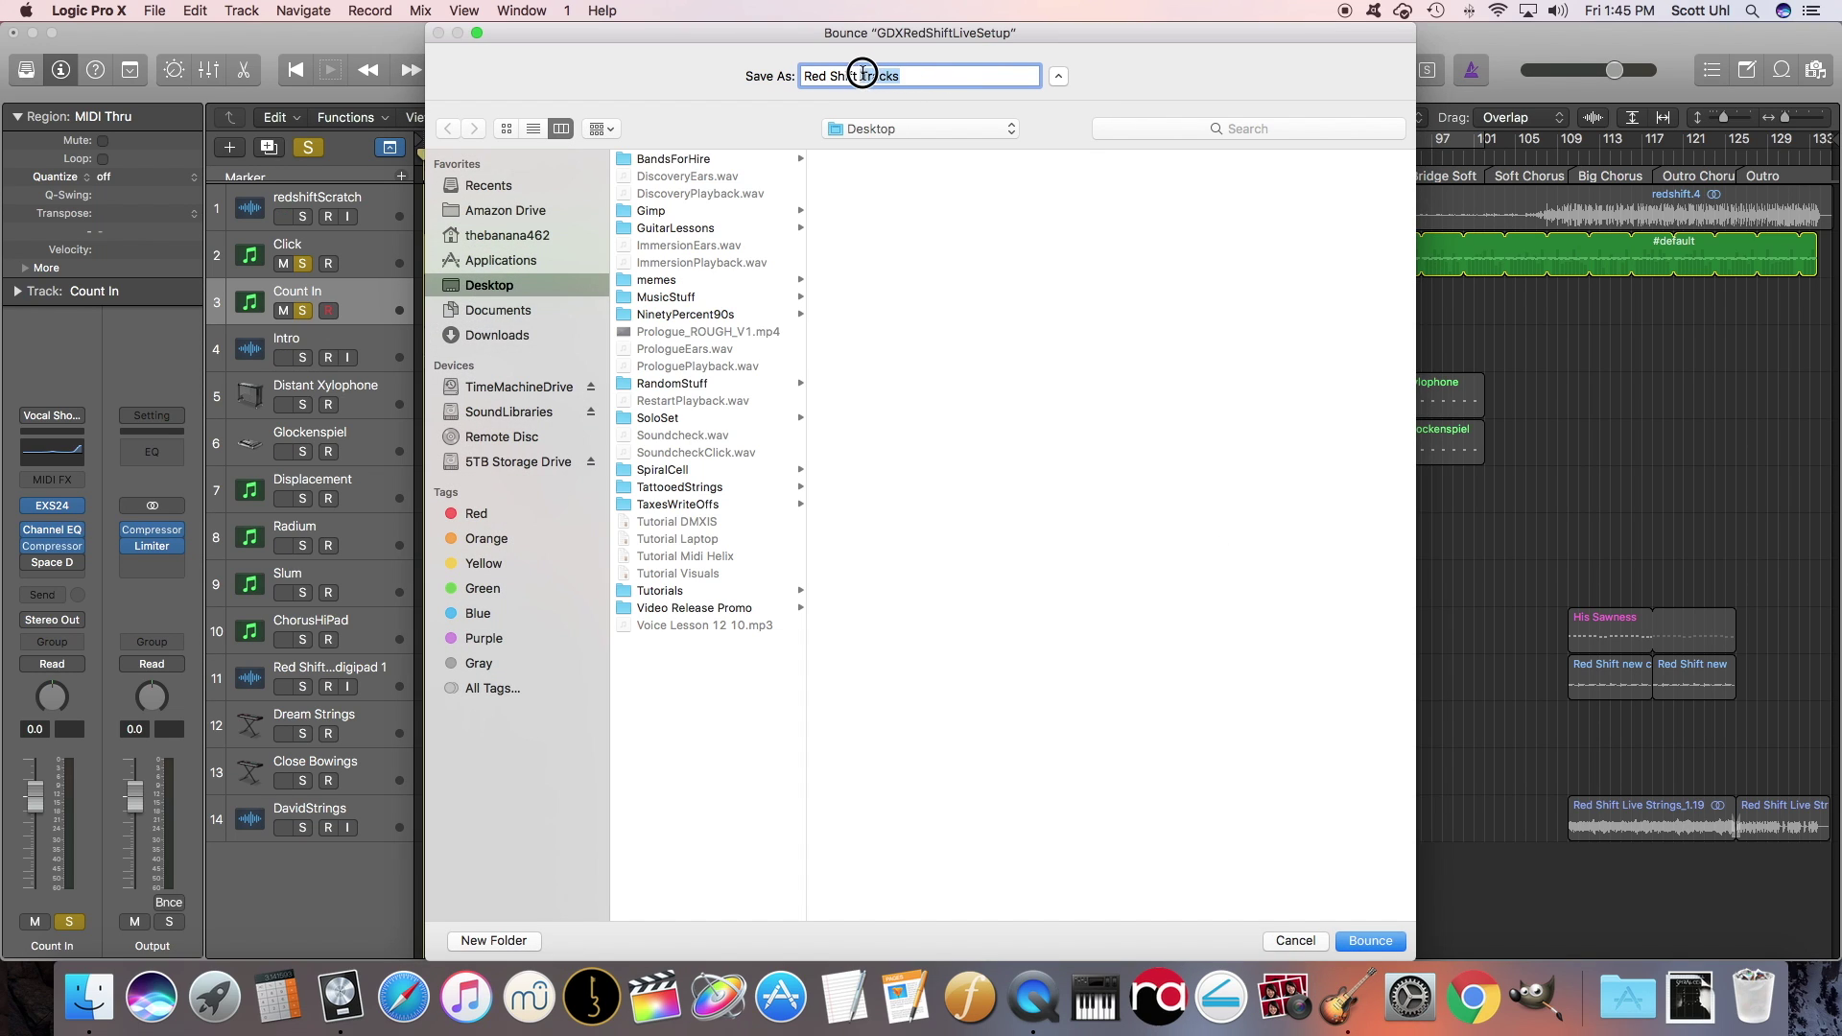
text(Click)
key(Return)
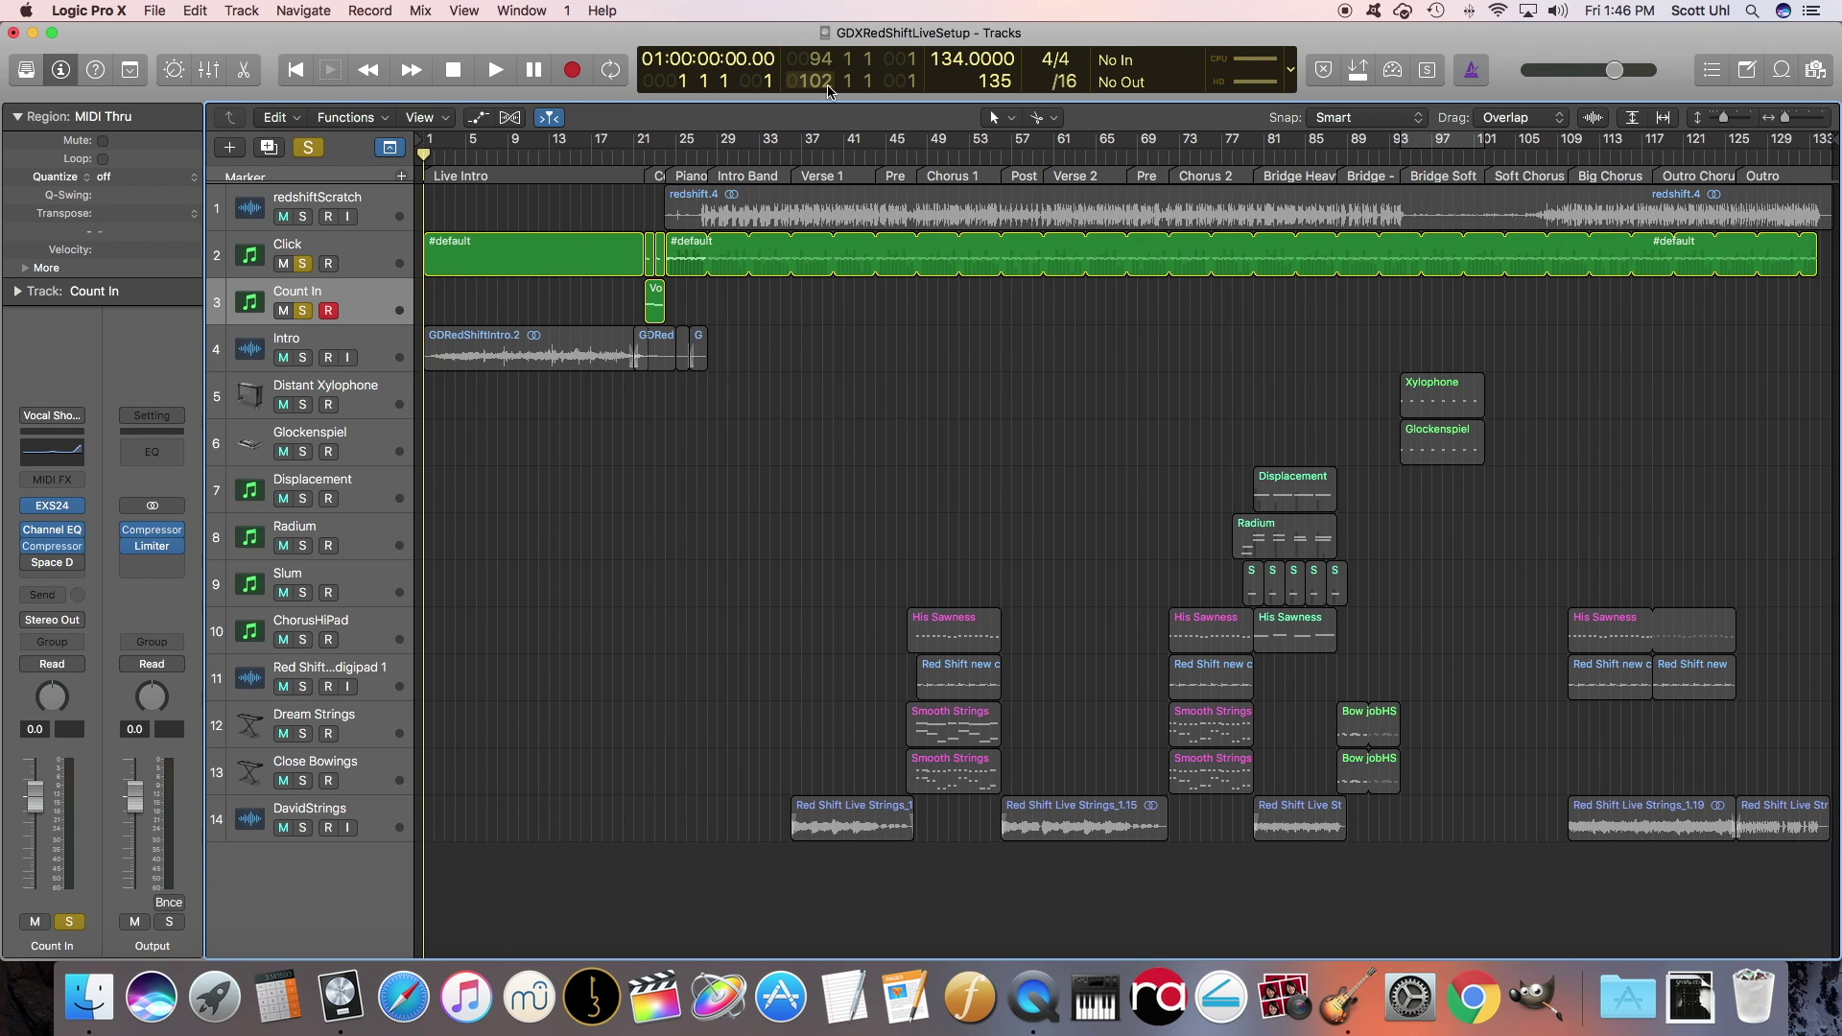
Unsolo the Click and Count In tracks and mute Click, Count In and redshiftScratch
click(305, 311)
click(303, 264)
click(283, 264)
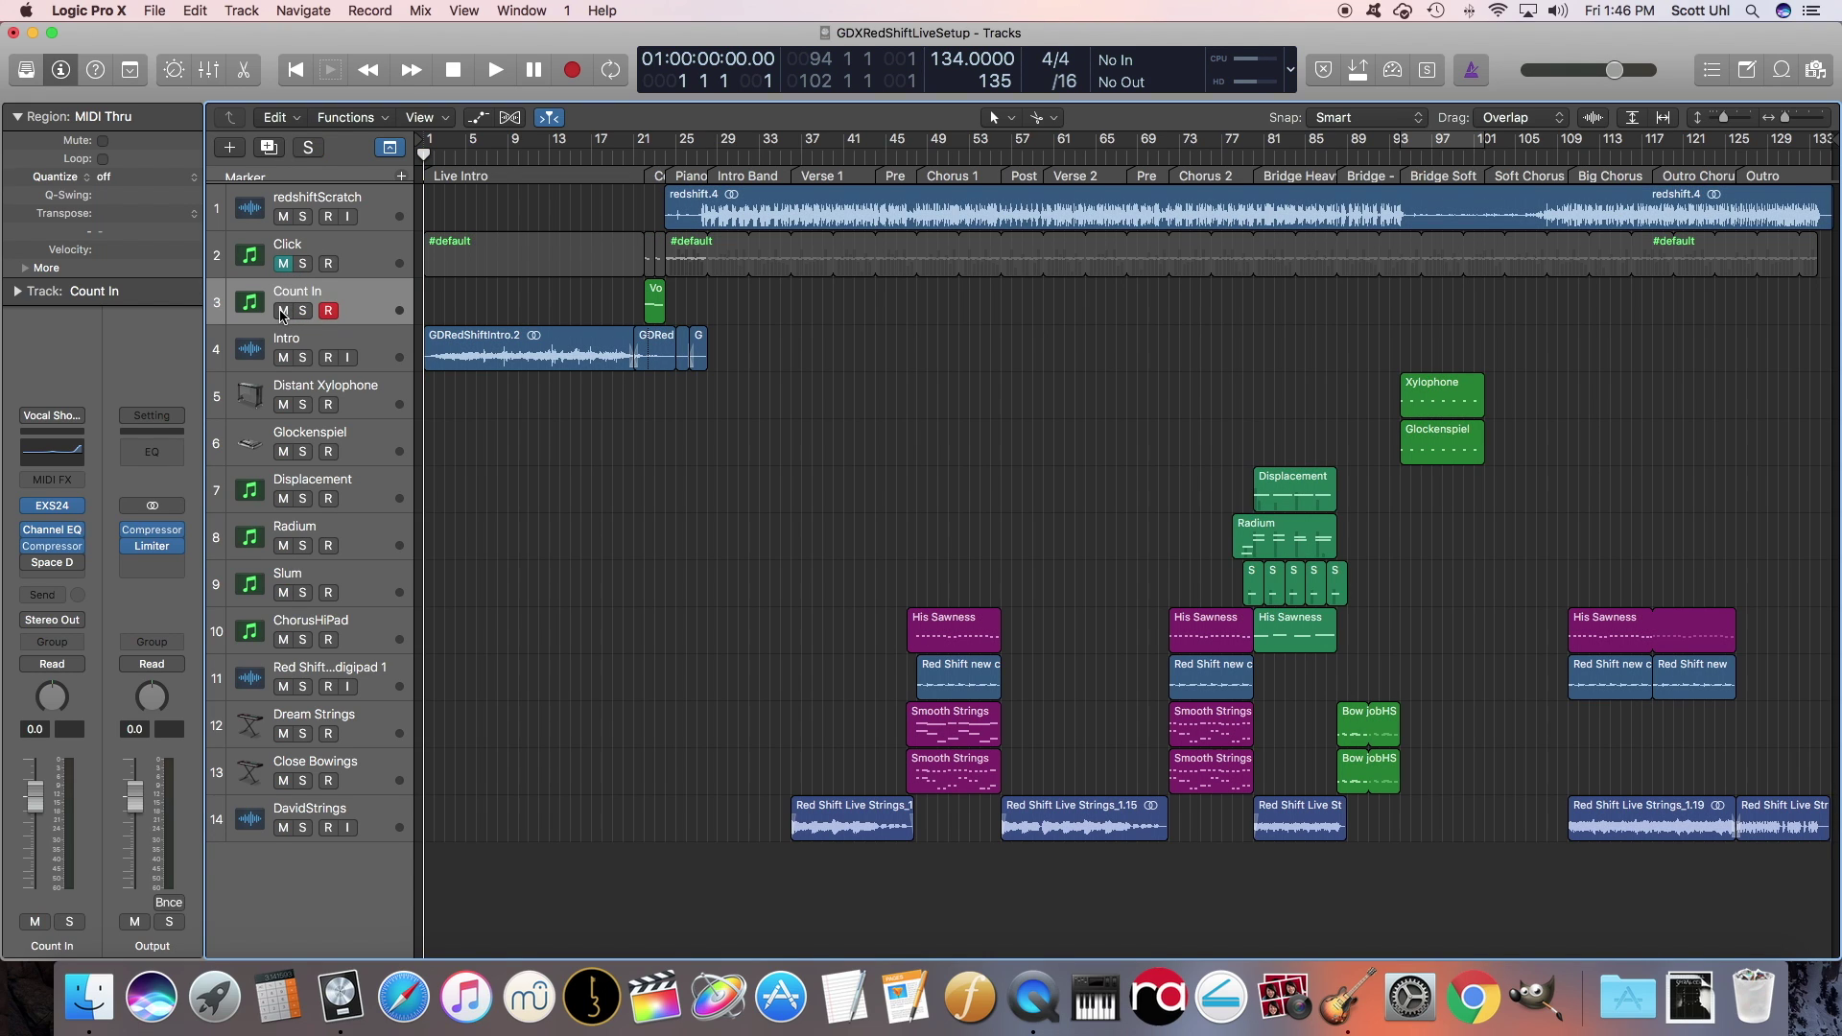
click(283, 311)
click(283, 218)
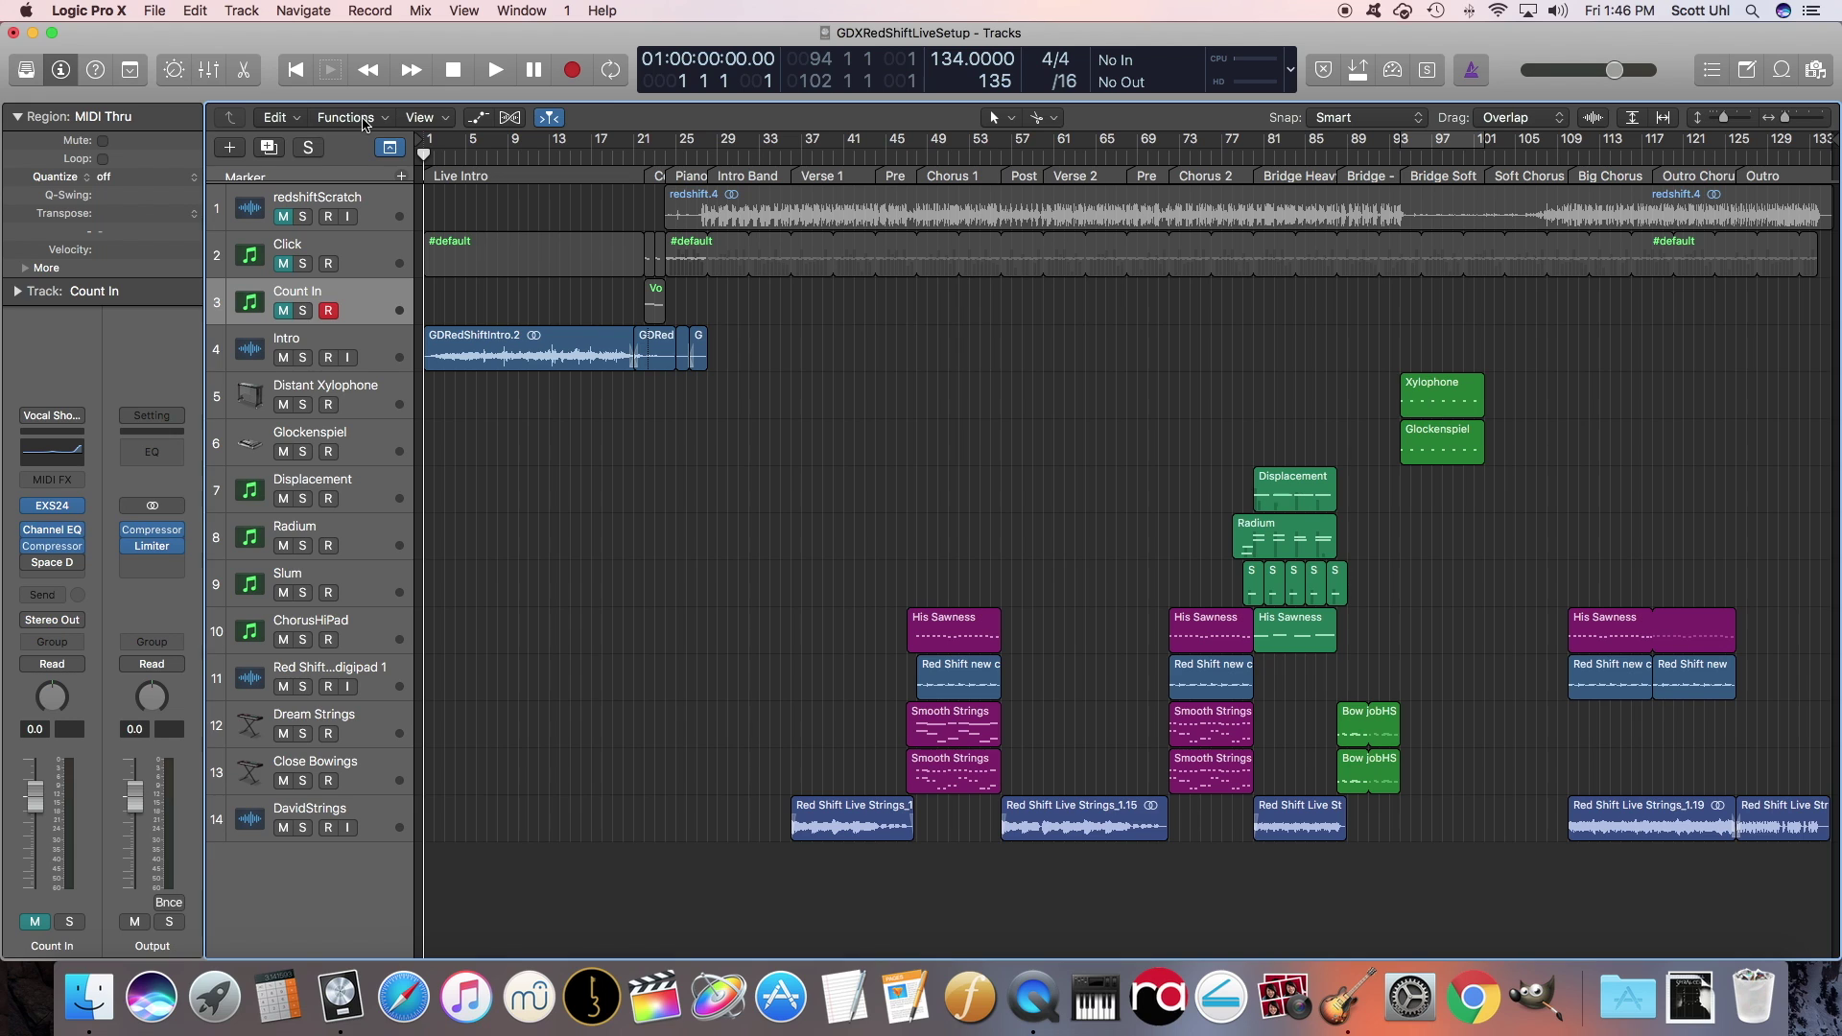
Bounce the remaining unmuted tracks to the desktop as Red Shift Tracks
key(super+b)
key(Return)
key(Right)
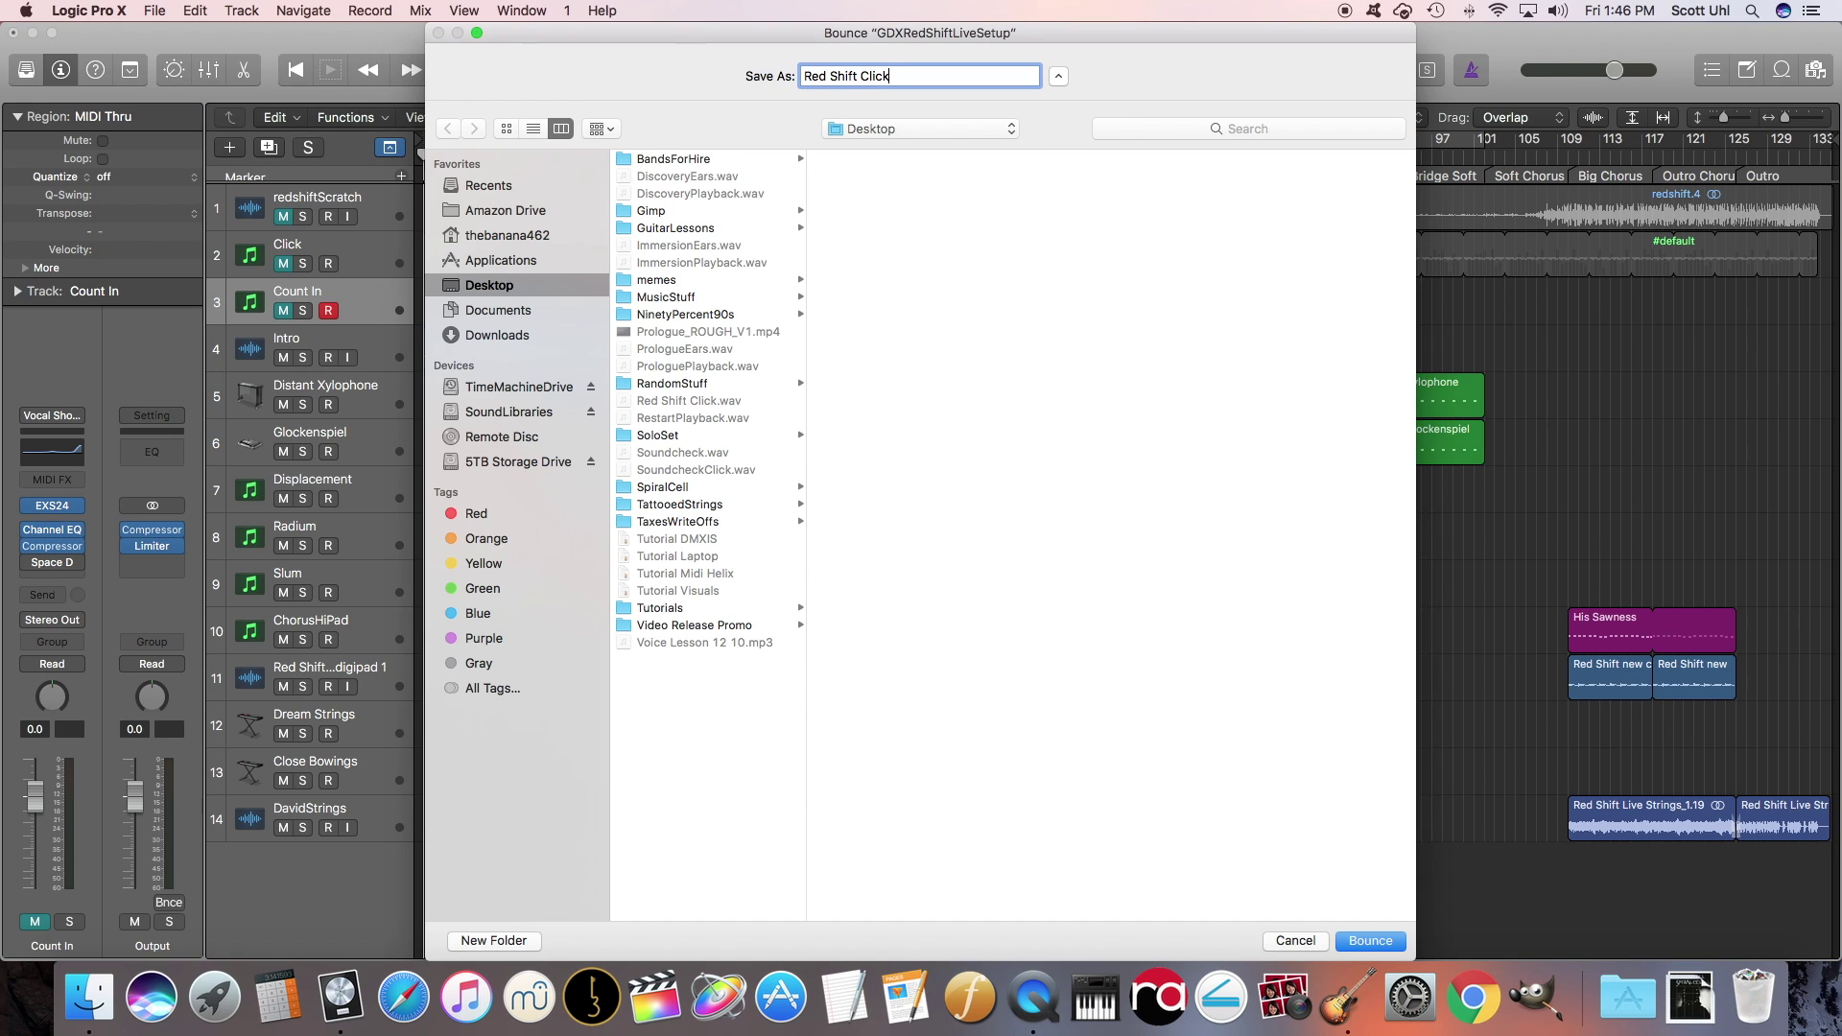
key(BackSpace)
key(BackSpace)
key(BackSpace)
key(BackSpace)
key(BackSpace)
text(Tracks)
key(Return)
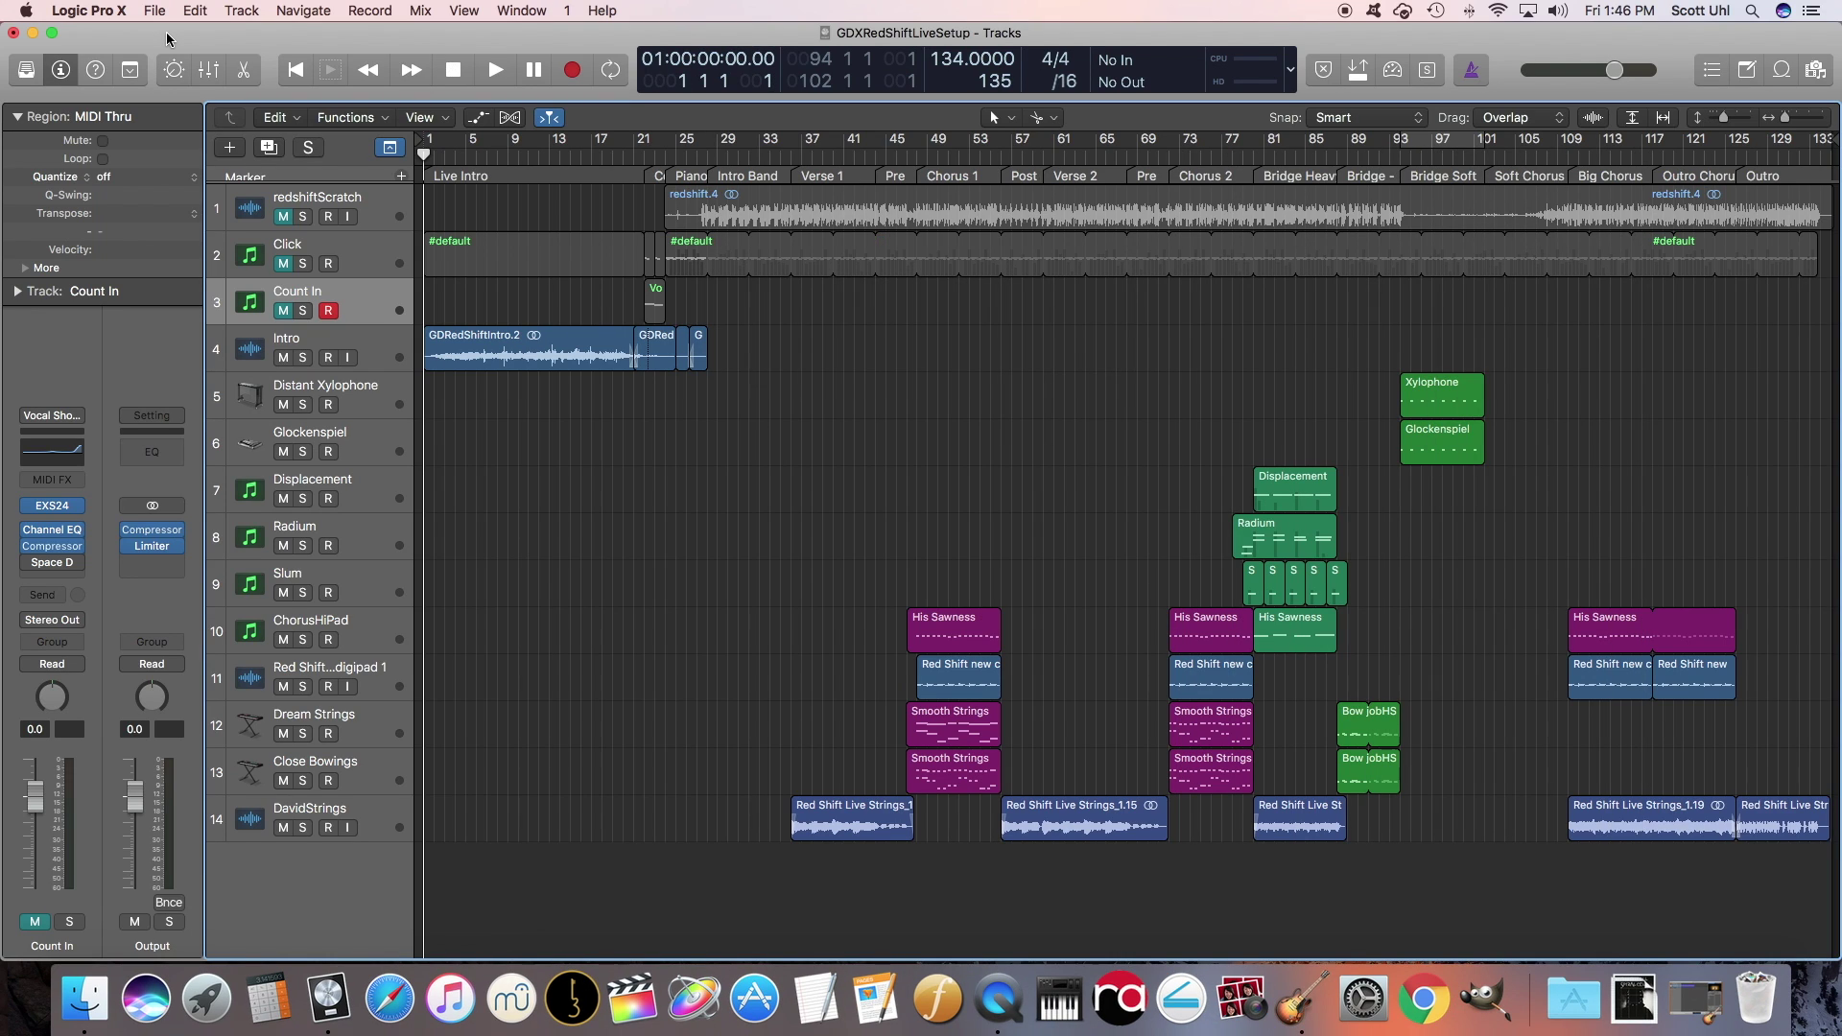
Close the project without saving its changes
click(155, 10)
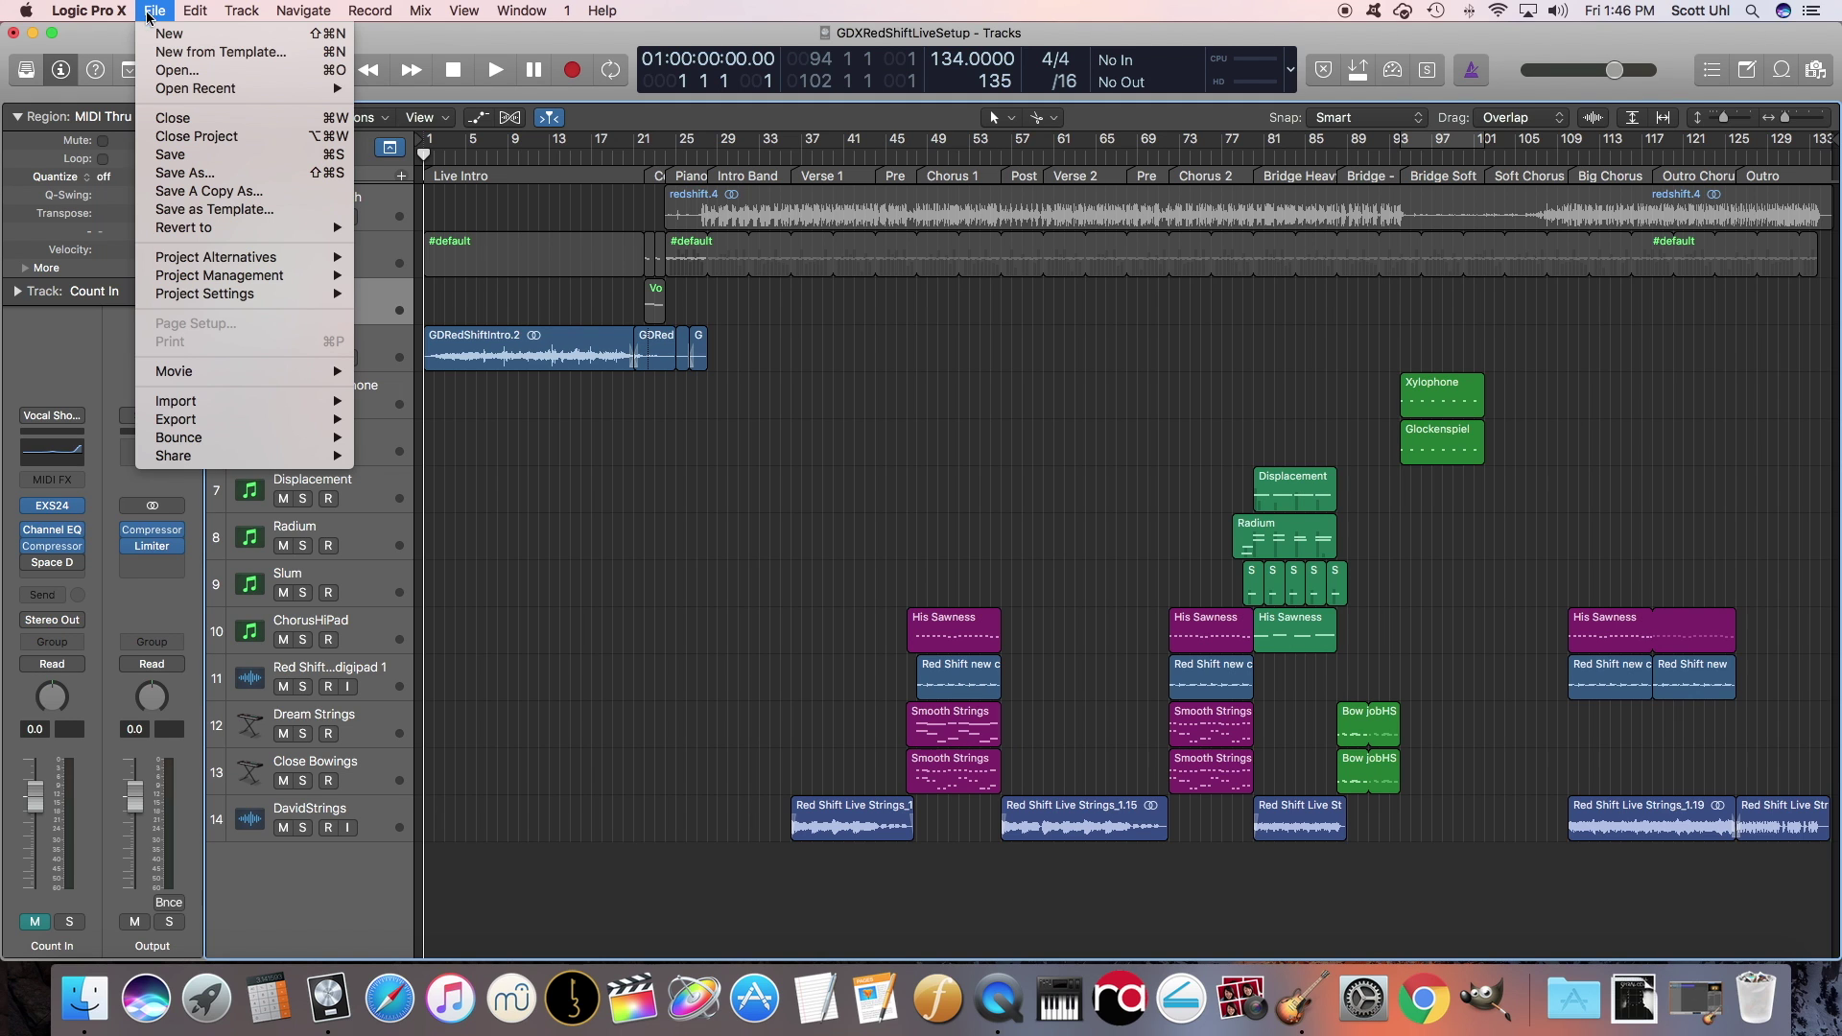
click(192, 137)
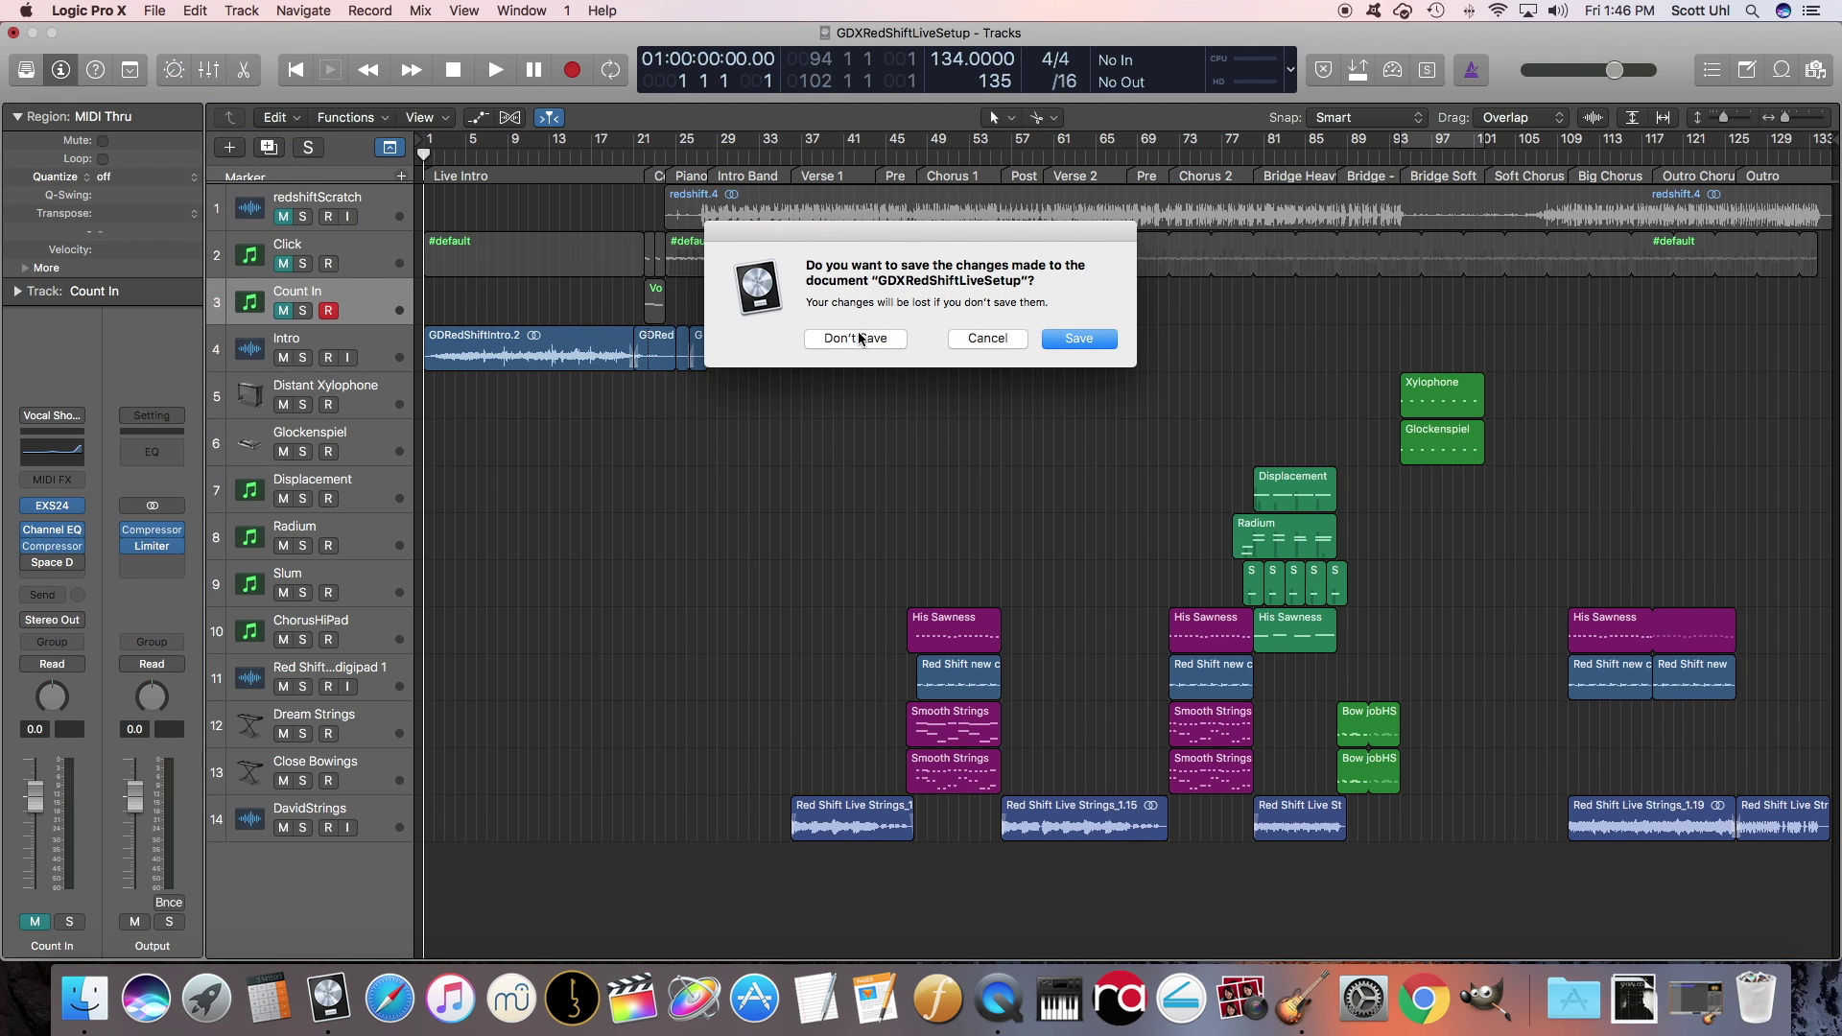
click(857, 338)
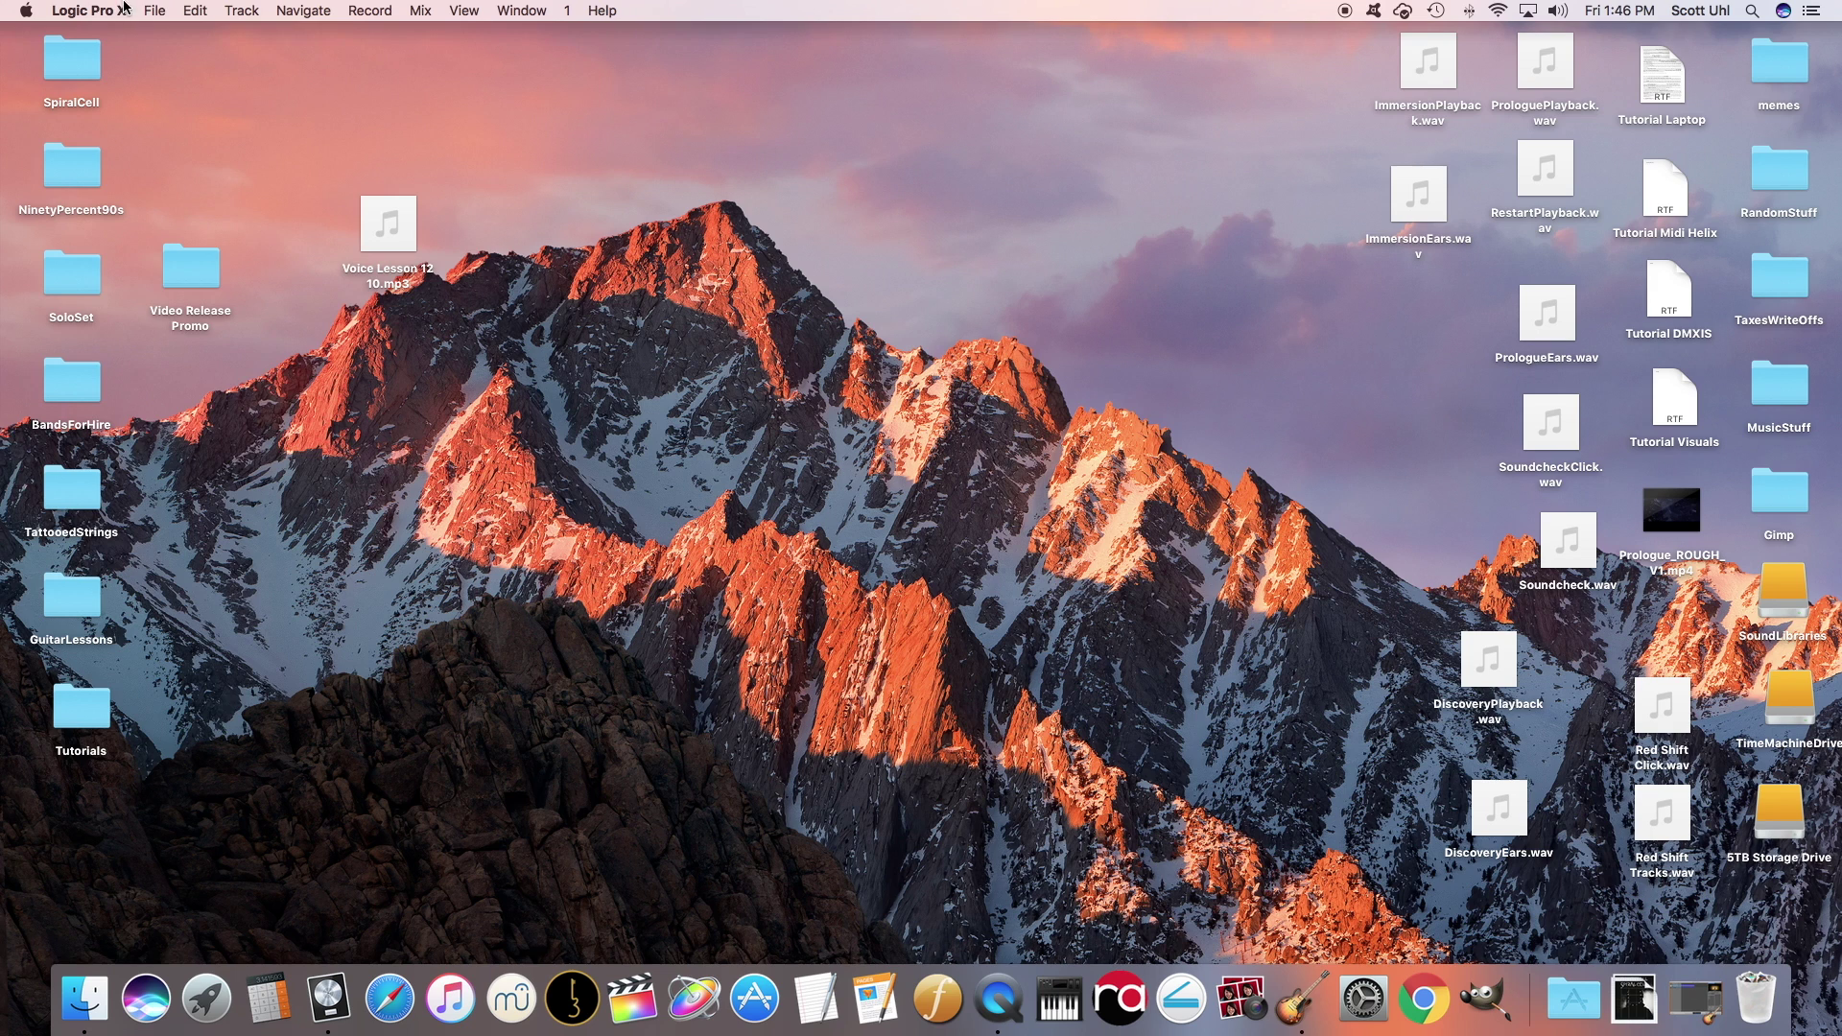
Start a new project with 10 audio tracks that have no input and use mono Output 1
click(153, 10)
click(167, 34)
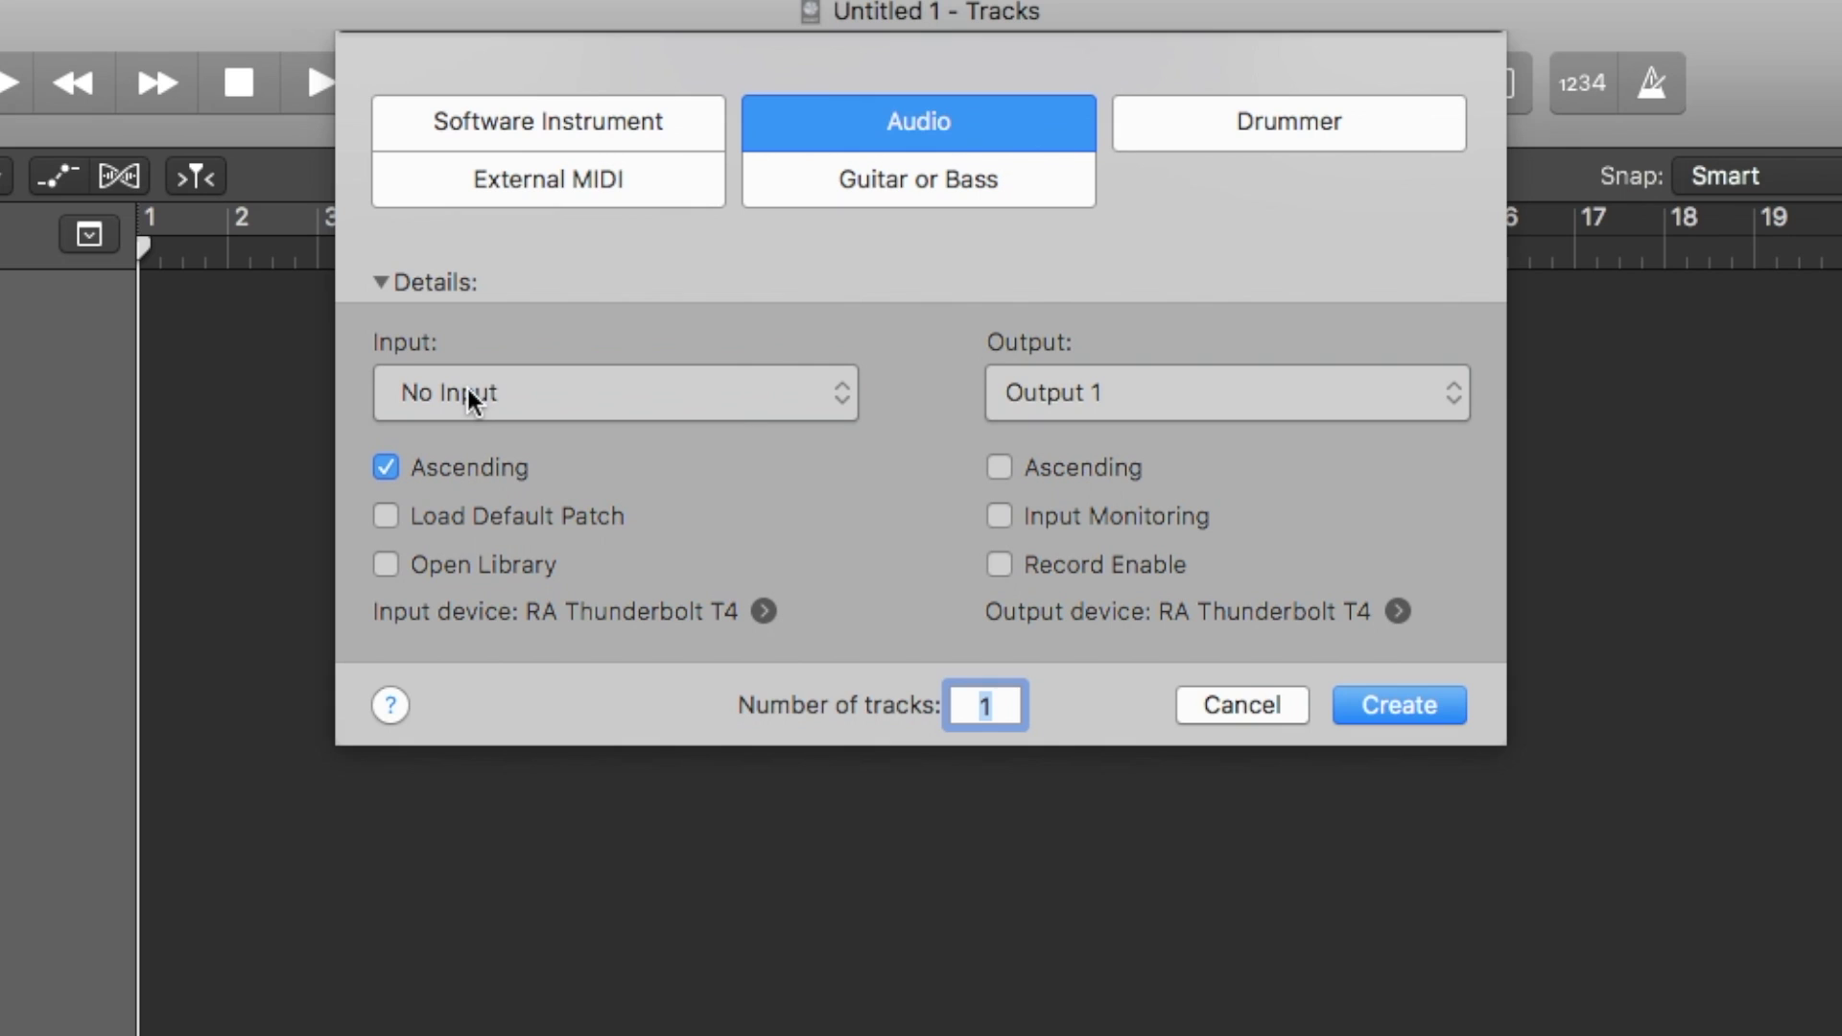
click(1069, 394)
mouse_move(1094, 419)
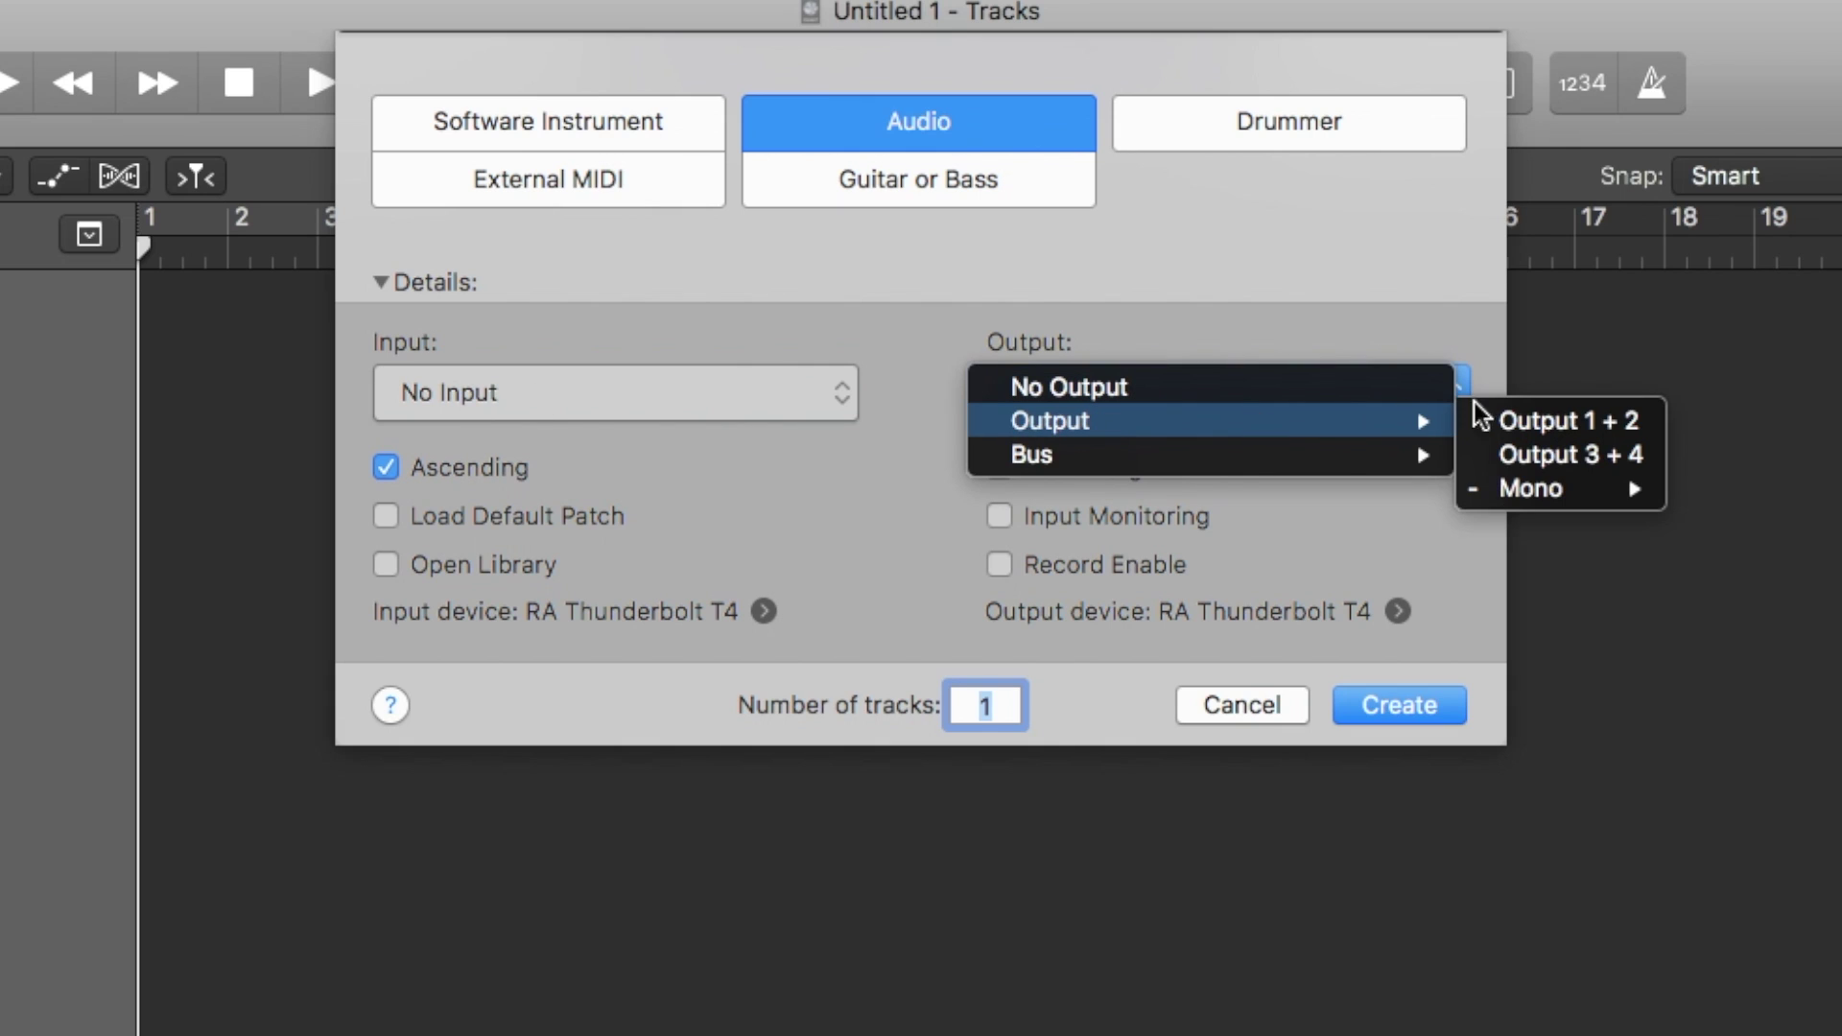
mouse_move(1555, 489)
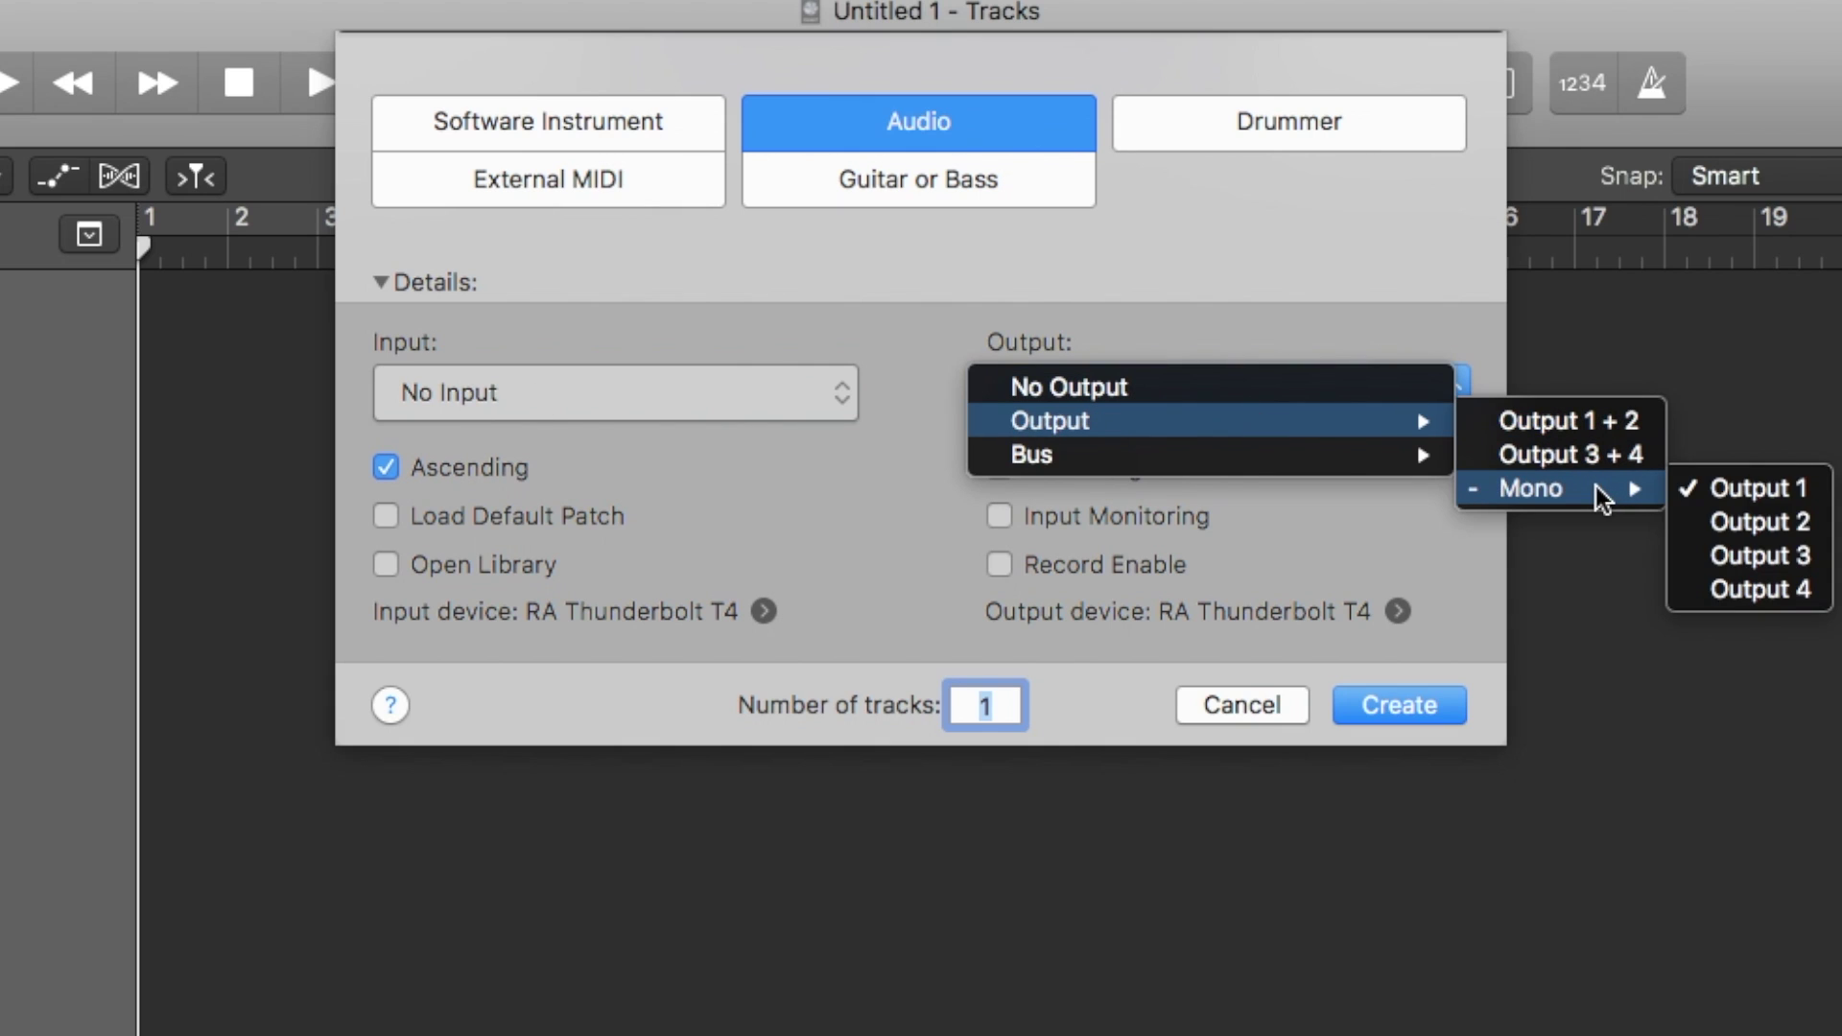
click(1768, 491)
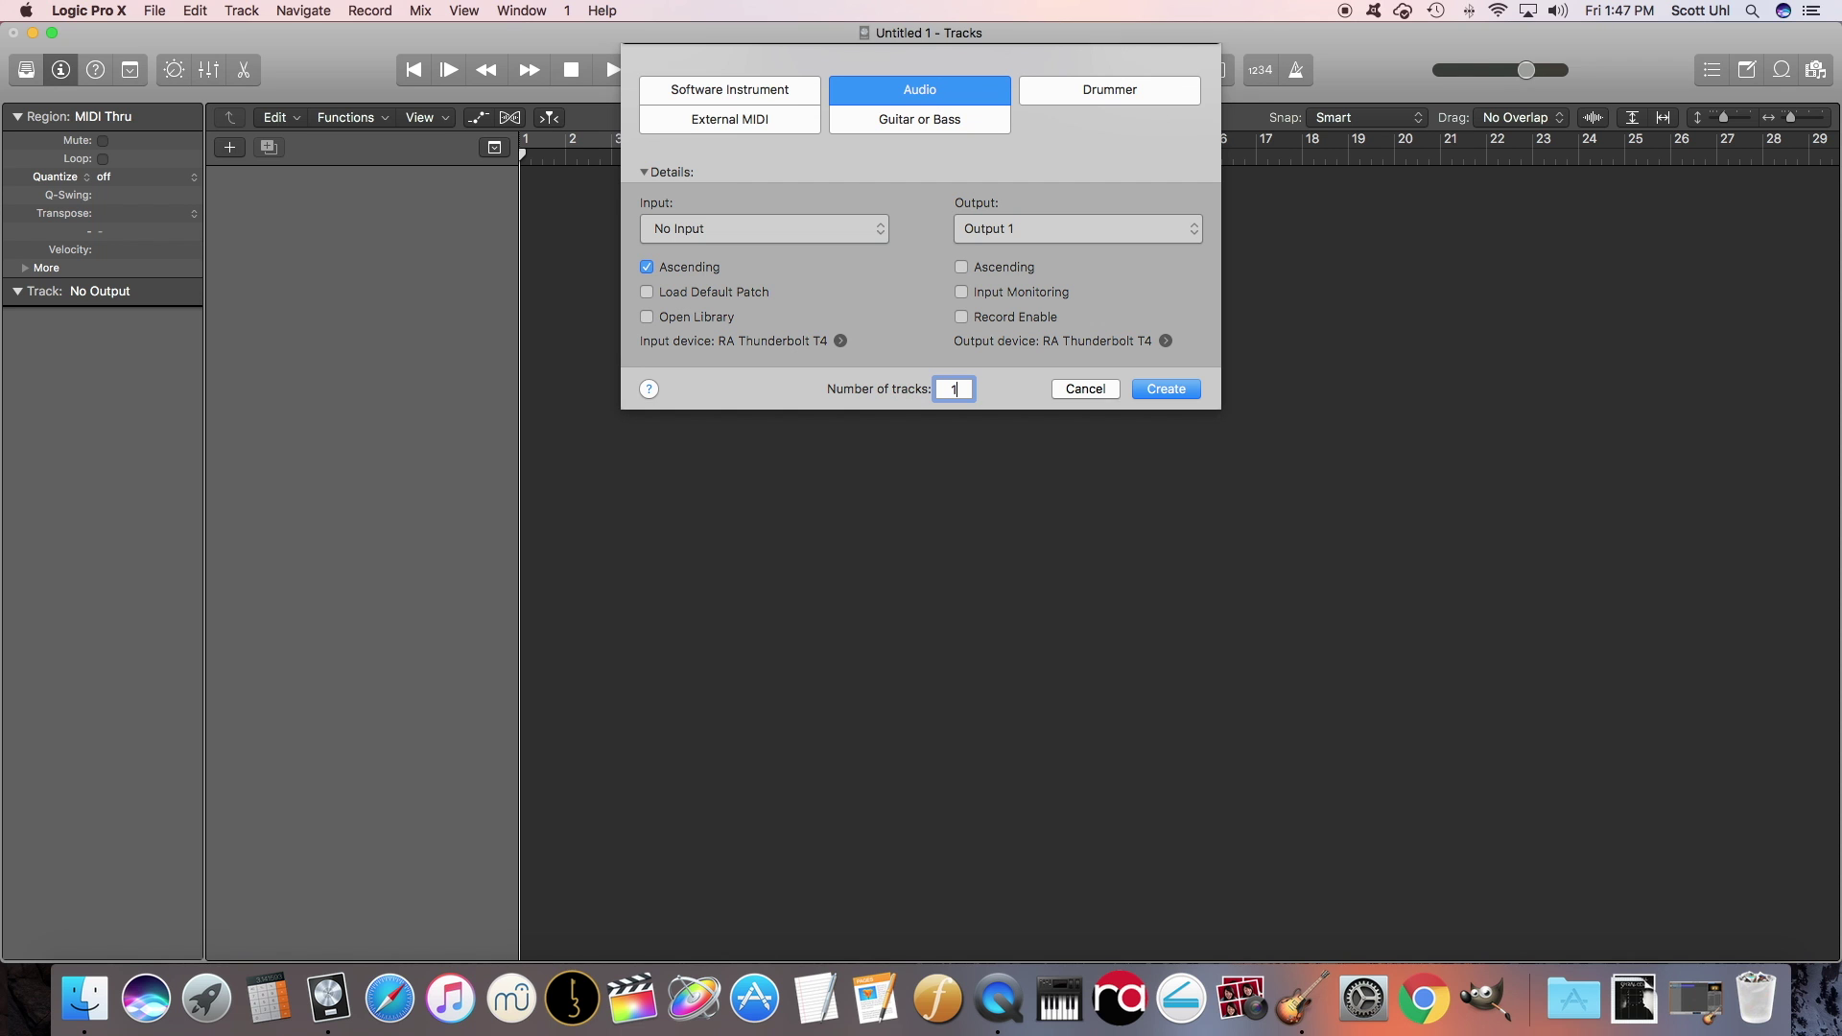
text(0)
key(Return)
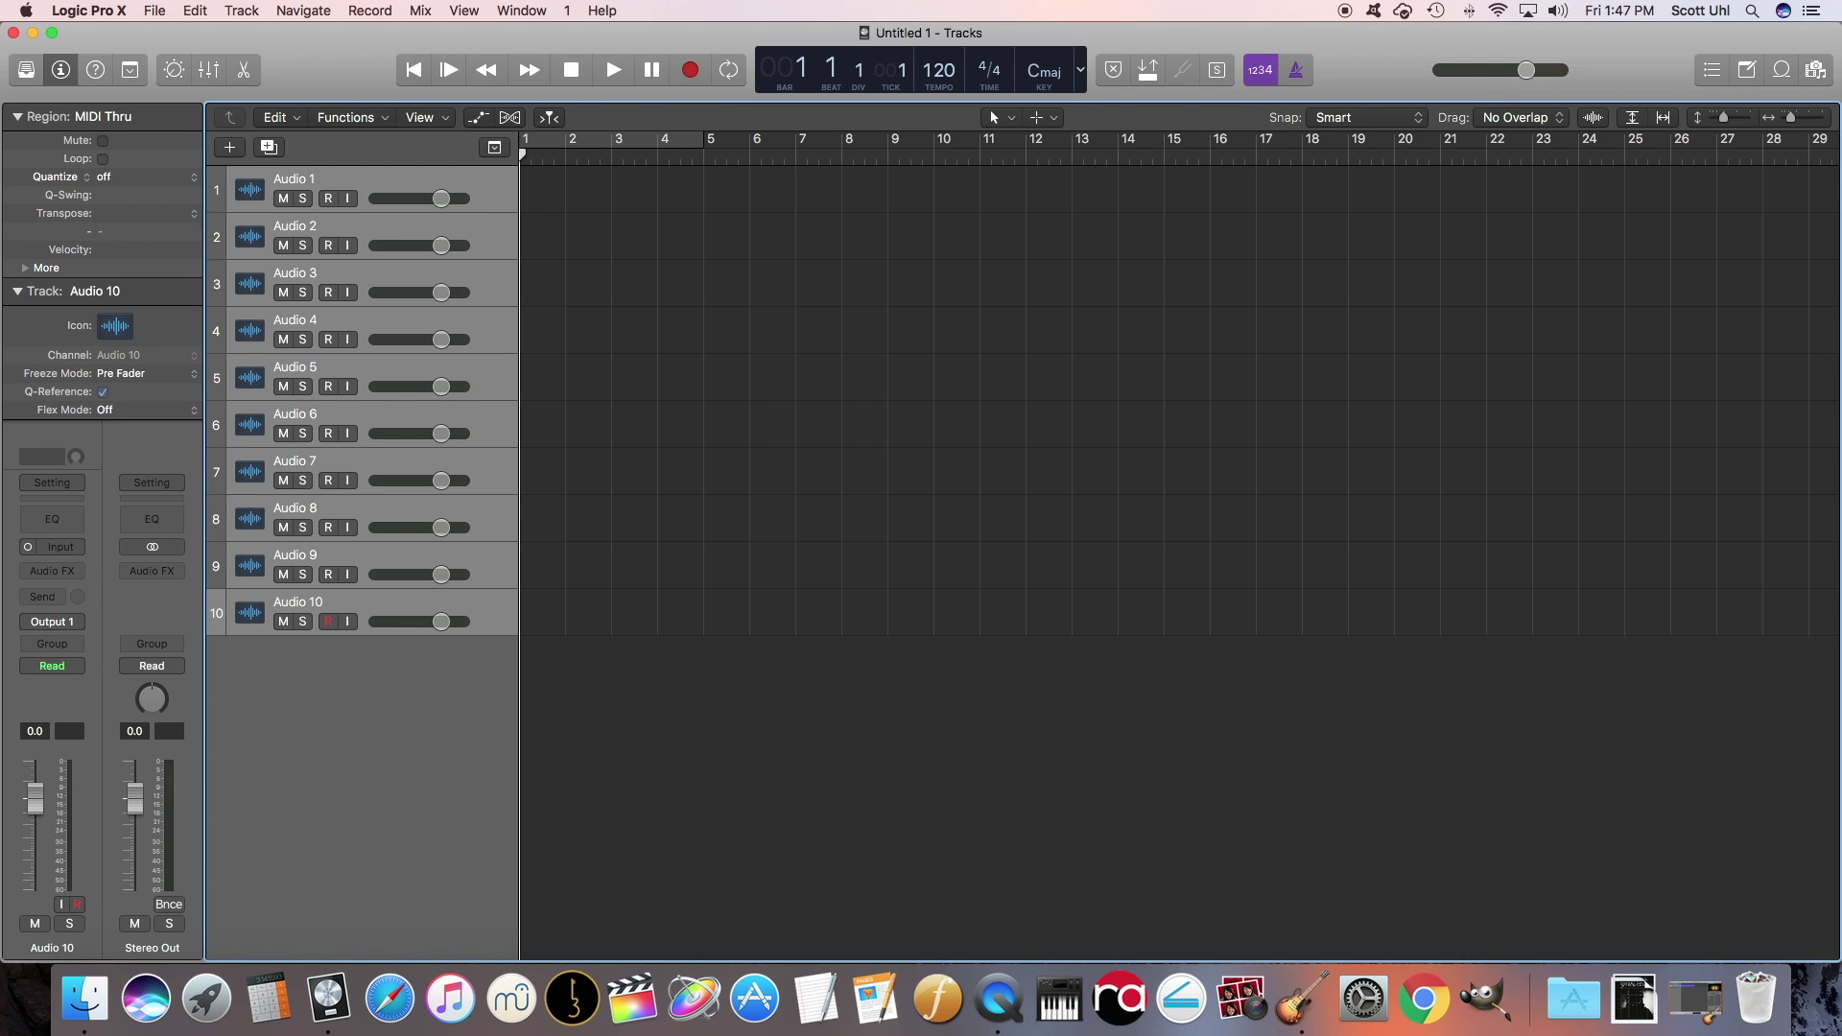
Switch the control bar display to the Custom layout
click(1081, 69)
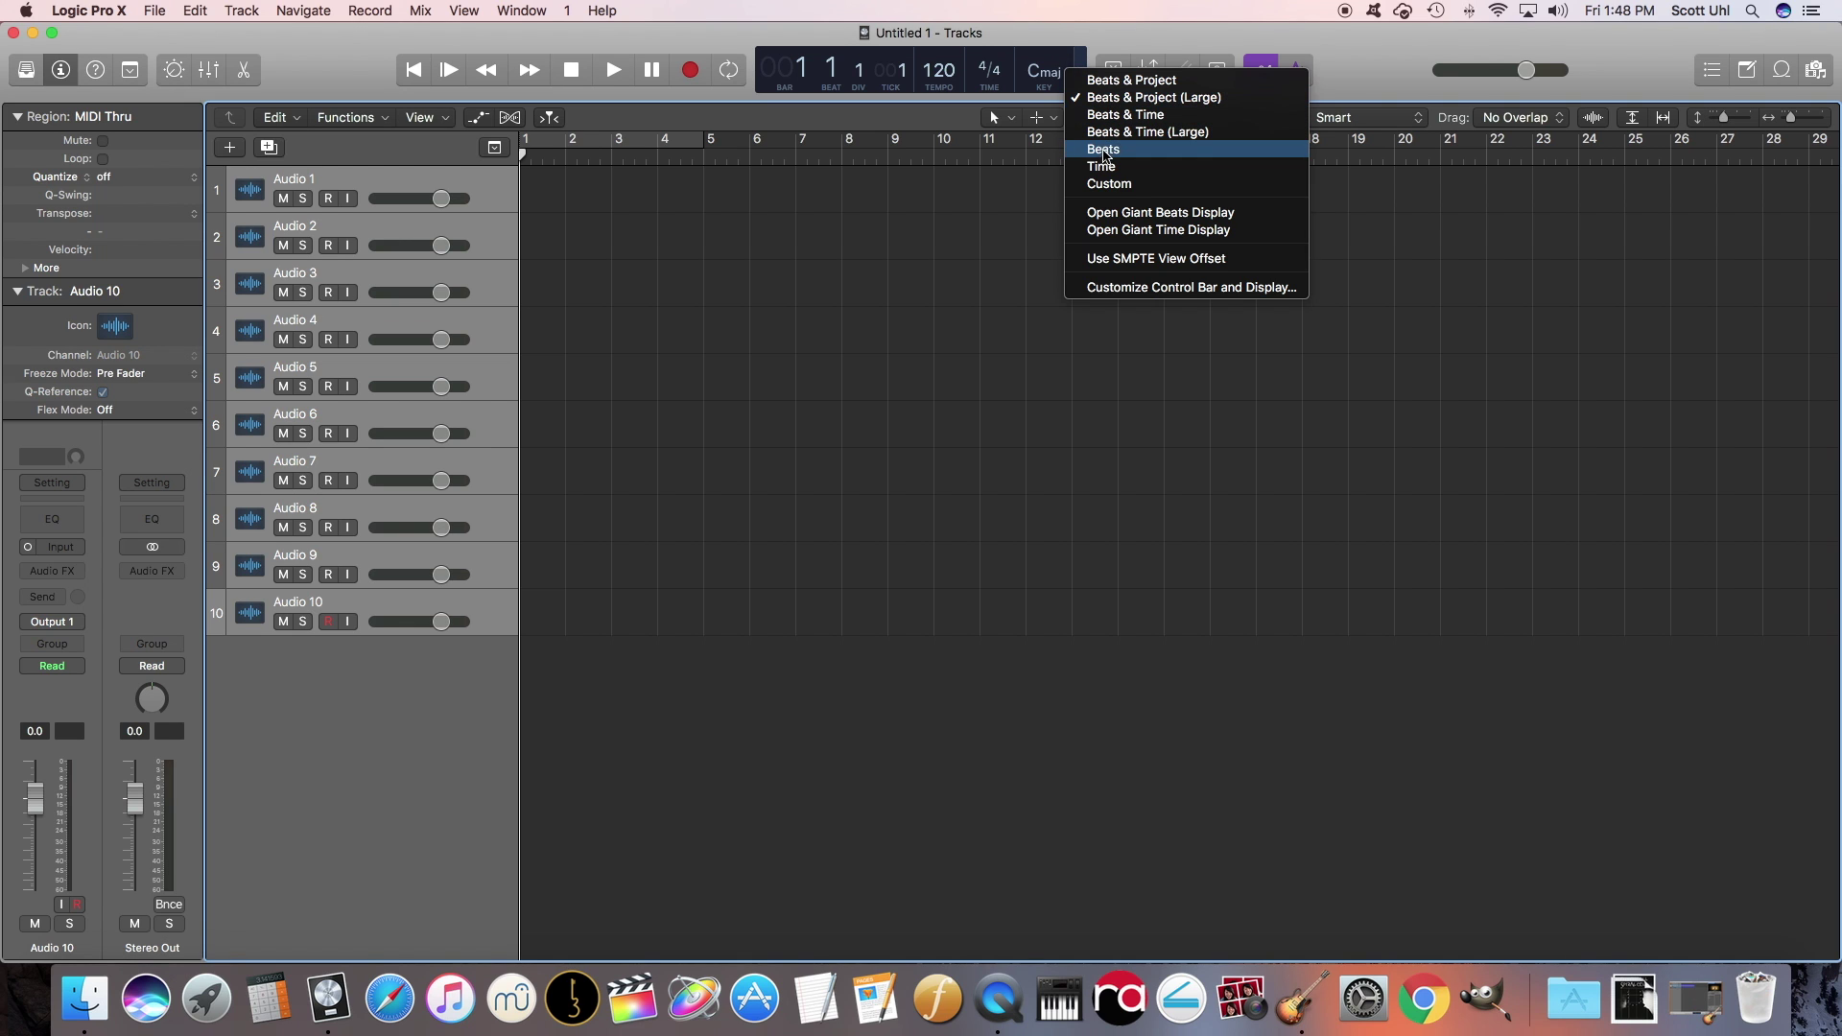
click(1103, 182)
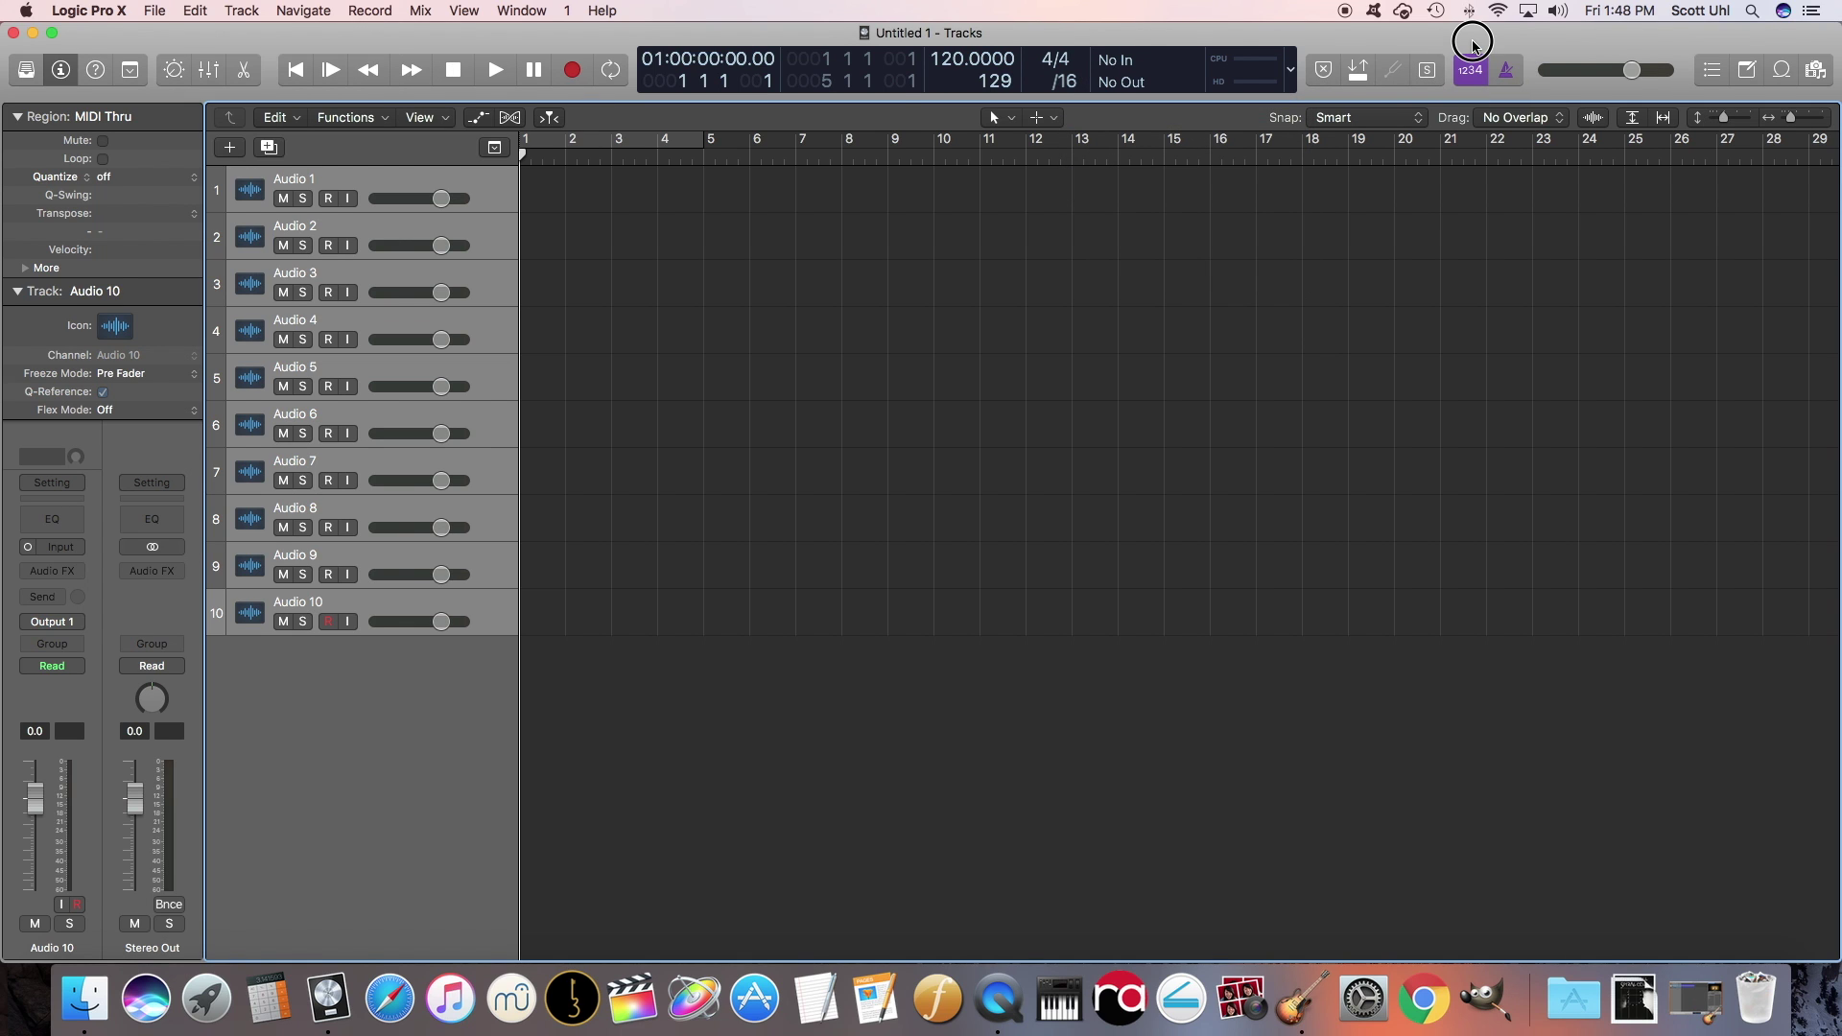
Add Red Shift Tracks.wav from the desktop to the first audio track at bar 1 and import its markers
drag(1468, 33, 1226, 15)
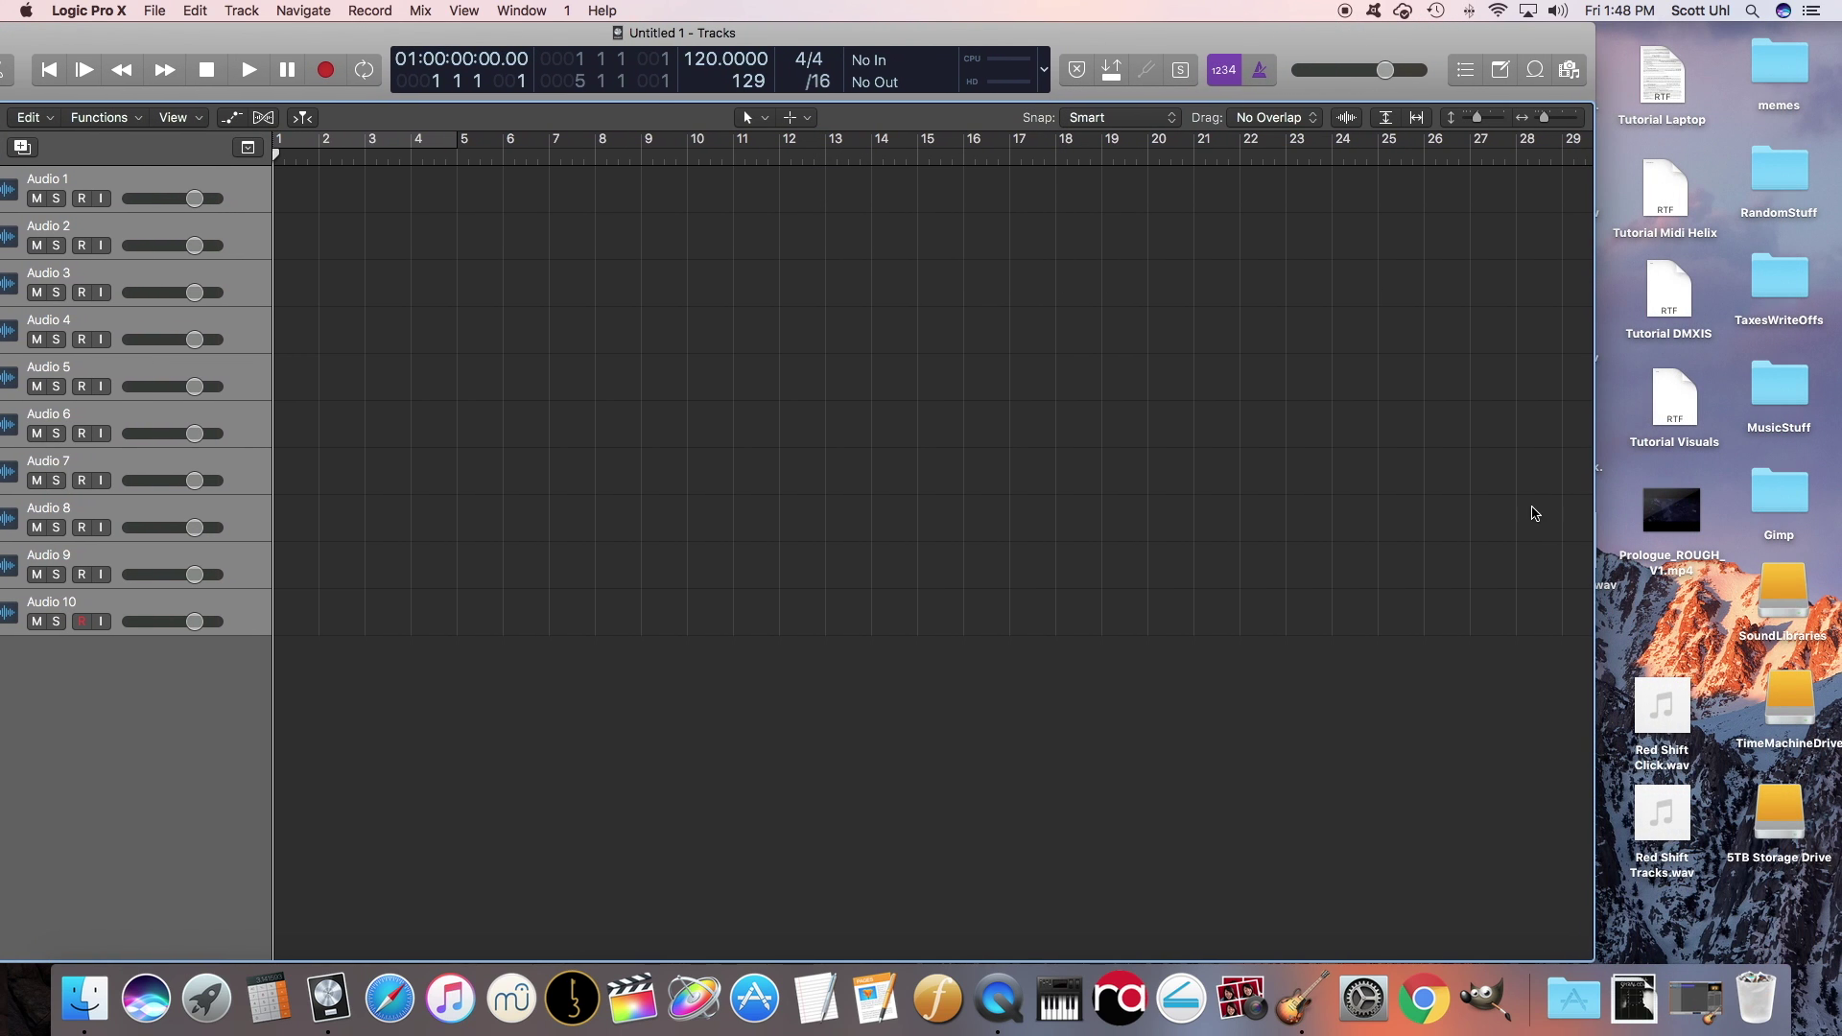
click(1680, 624)
mouse_move(1670, 799)
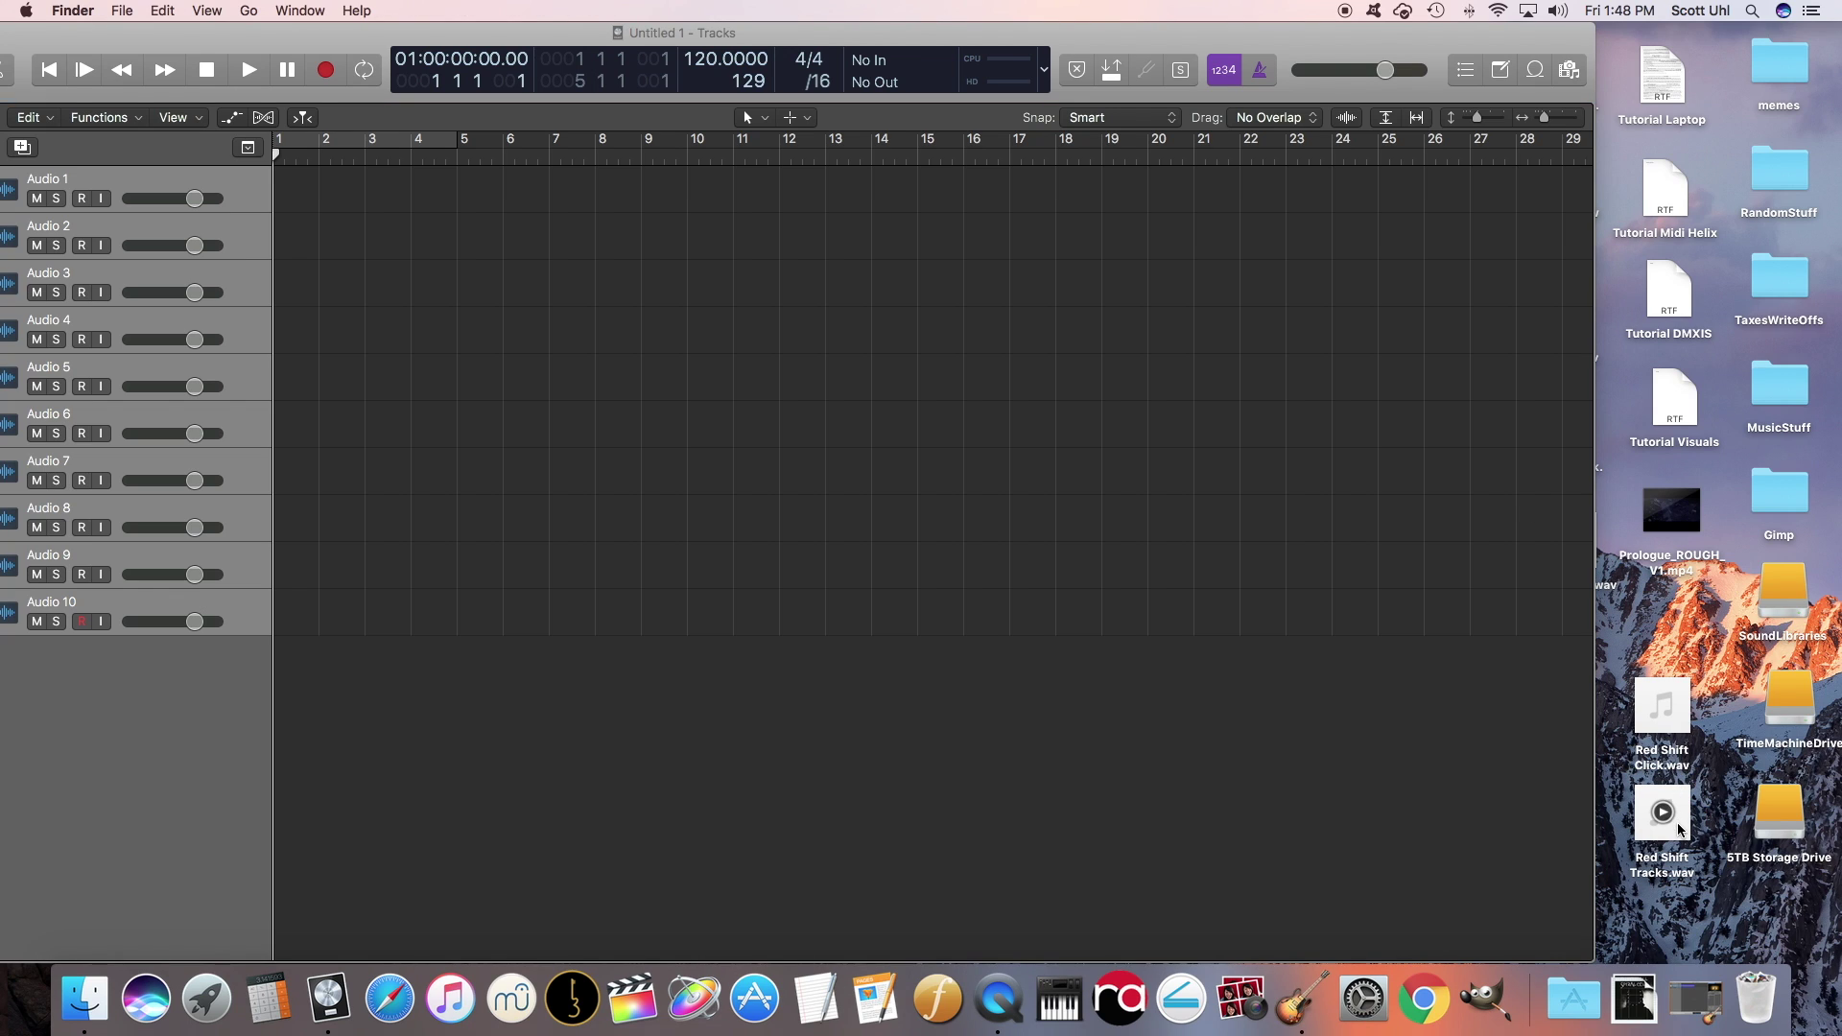
click(552, 182)
click(274, 186)
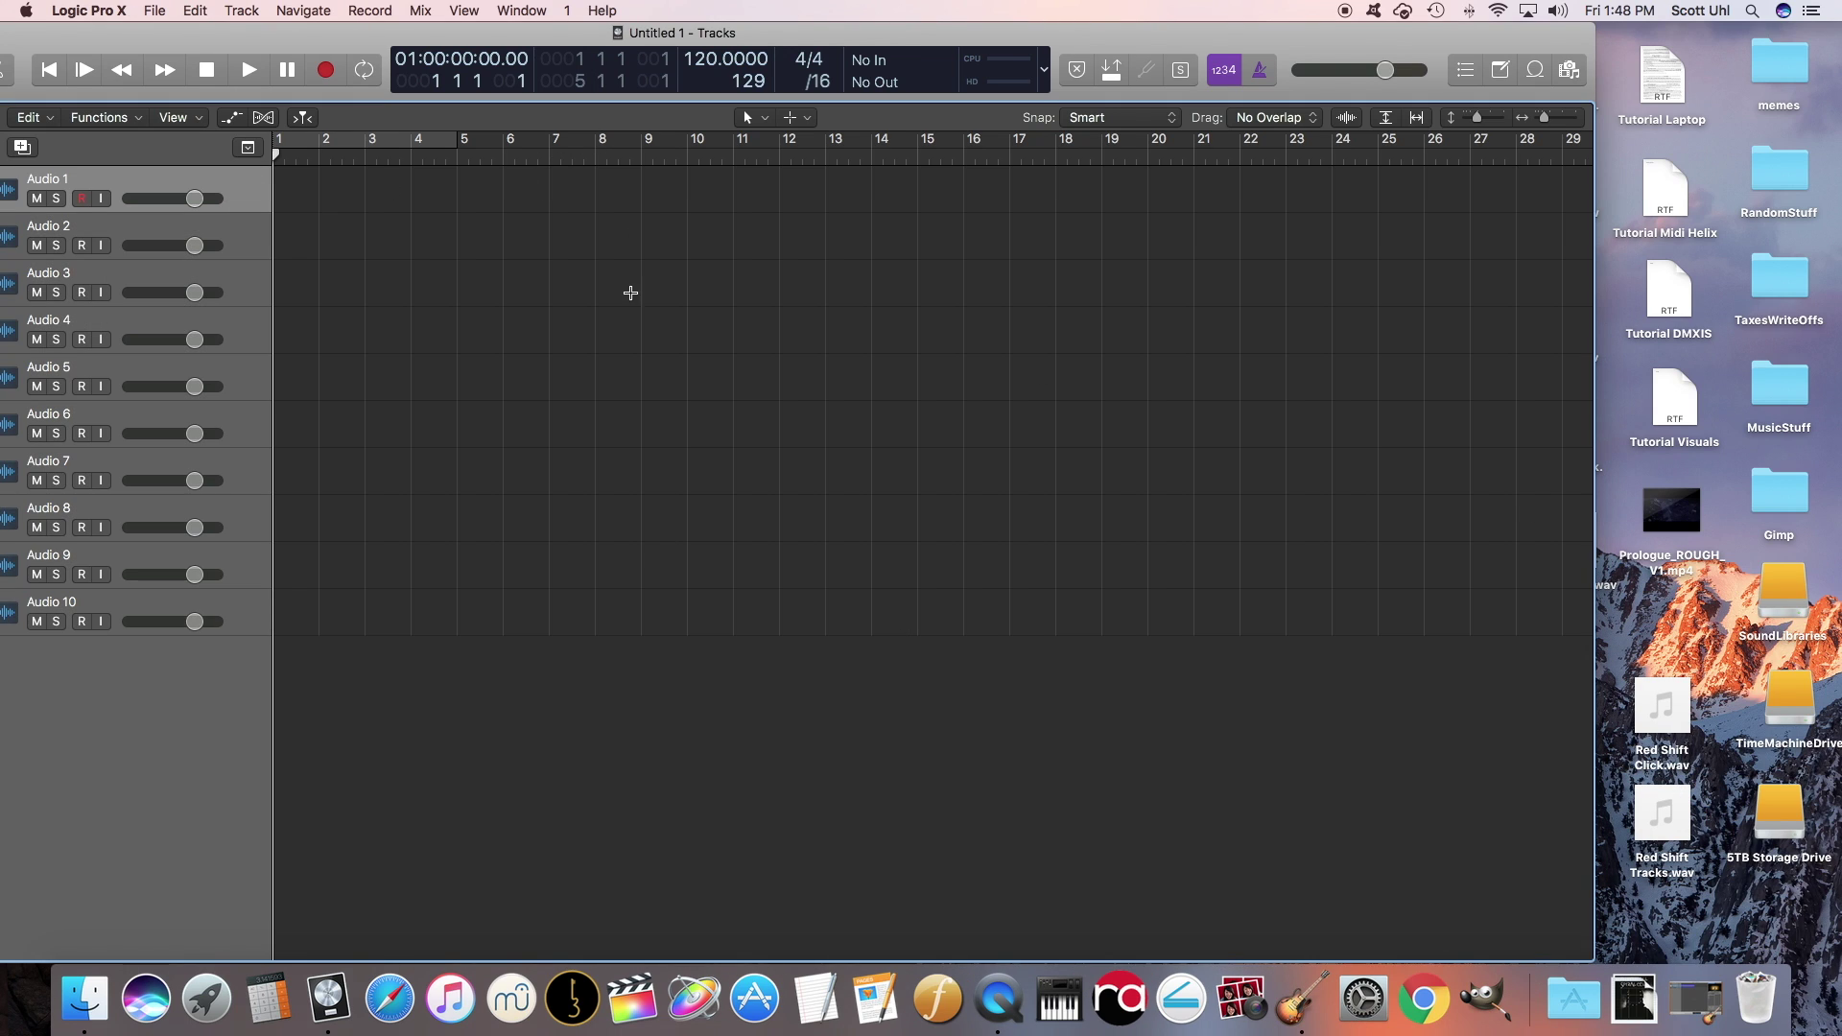
mouse_move(1670, 830)
mouse_move(1668, 827)
mouse_down()
mouse_move(270, 169)
mouse_move(284, 180)
mouse_up()
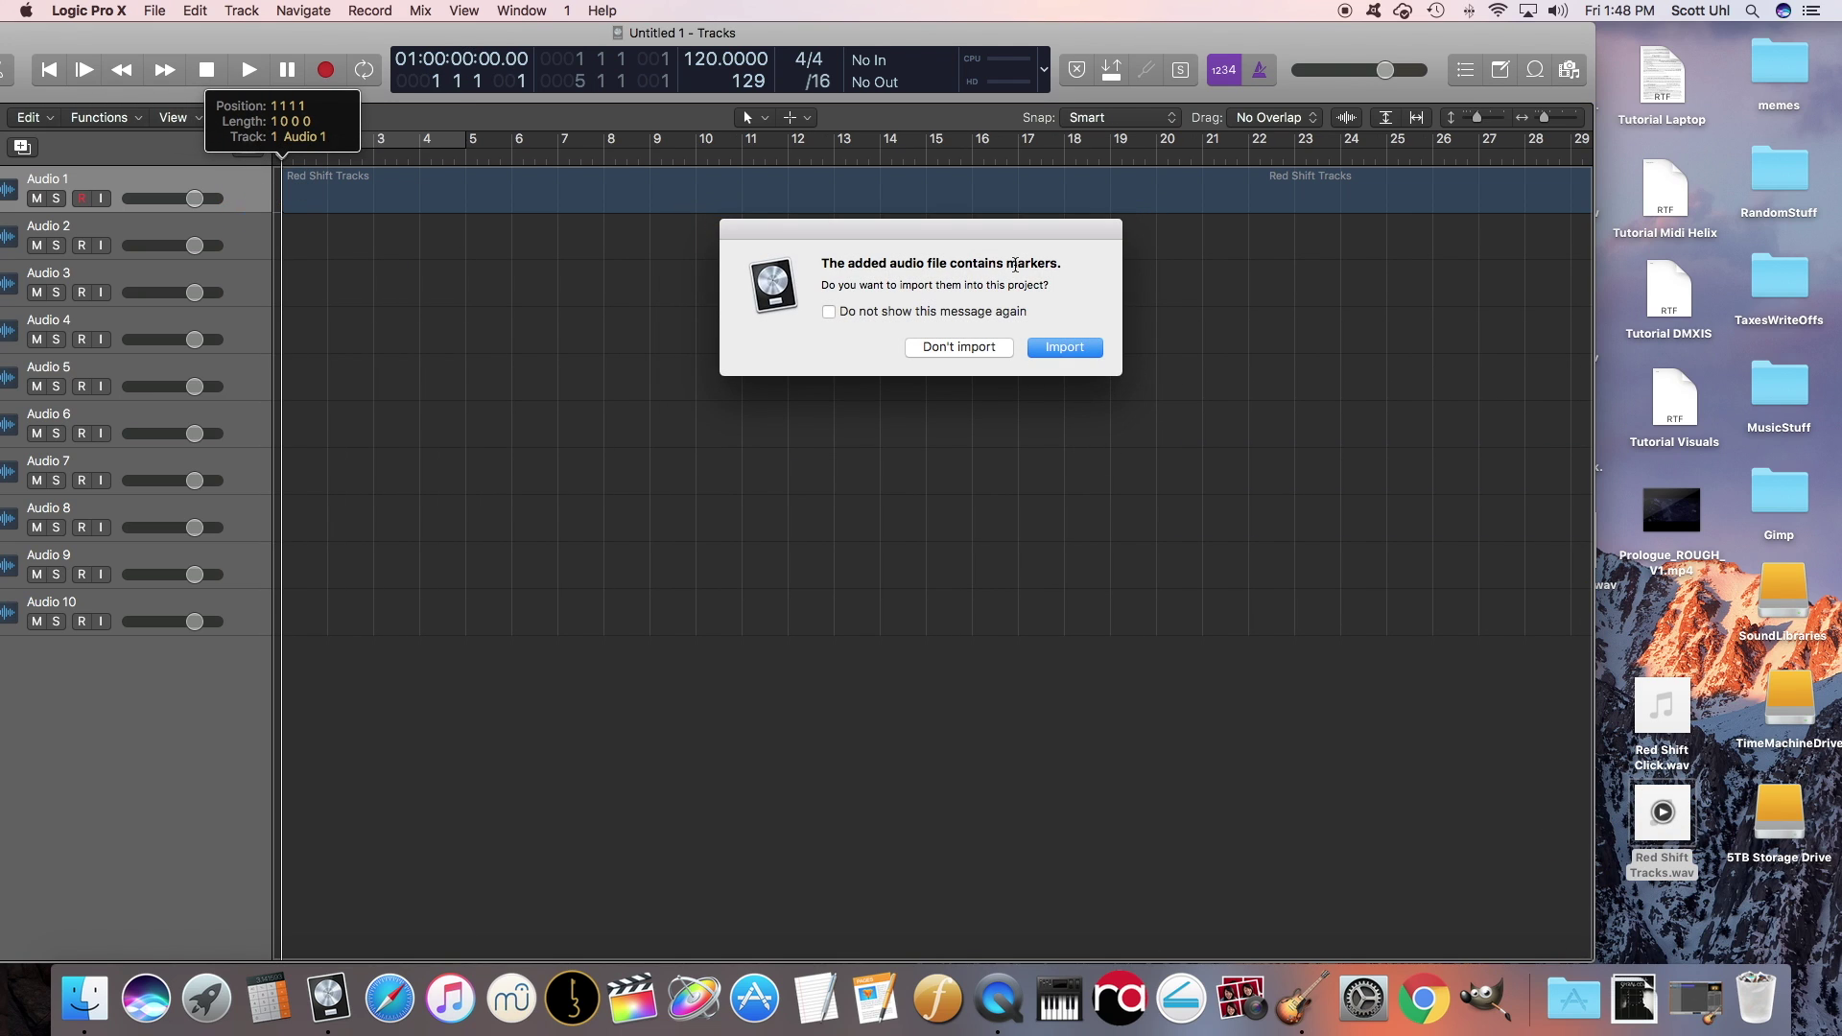
click(1061, 346)
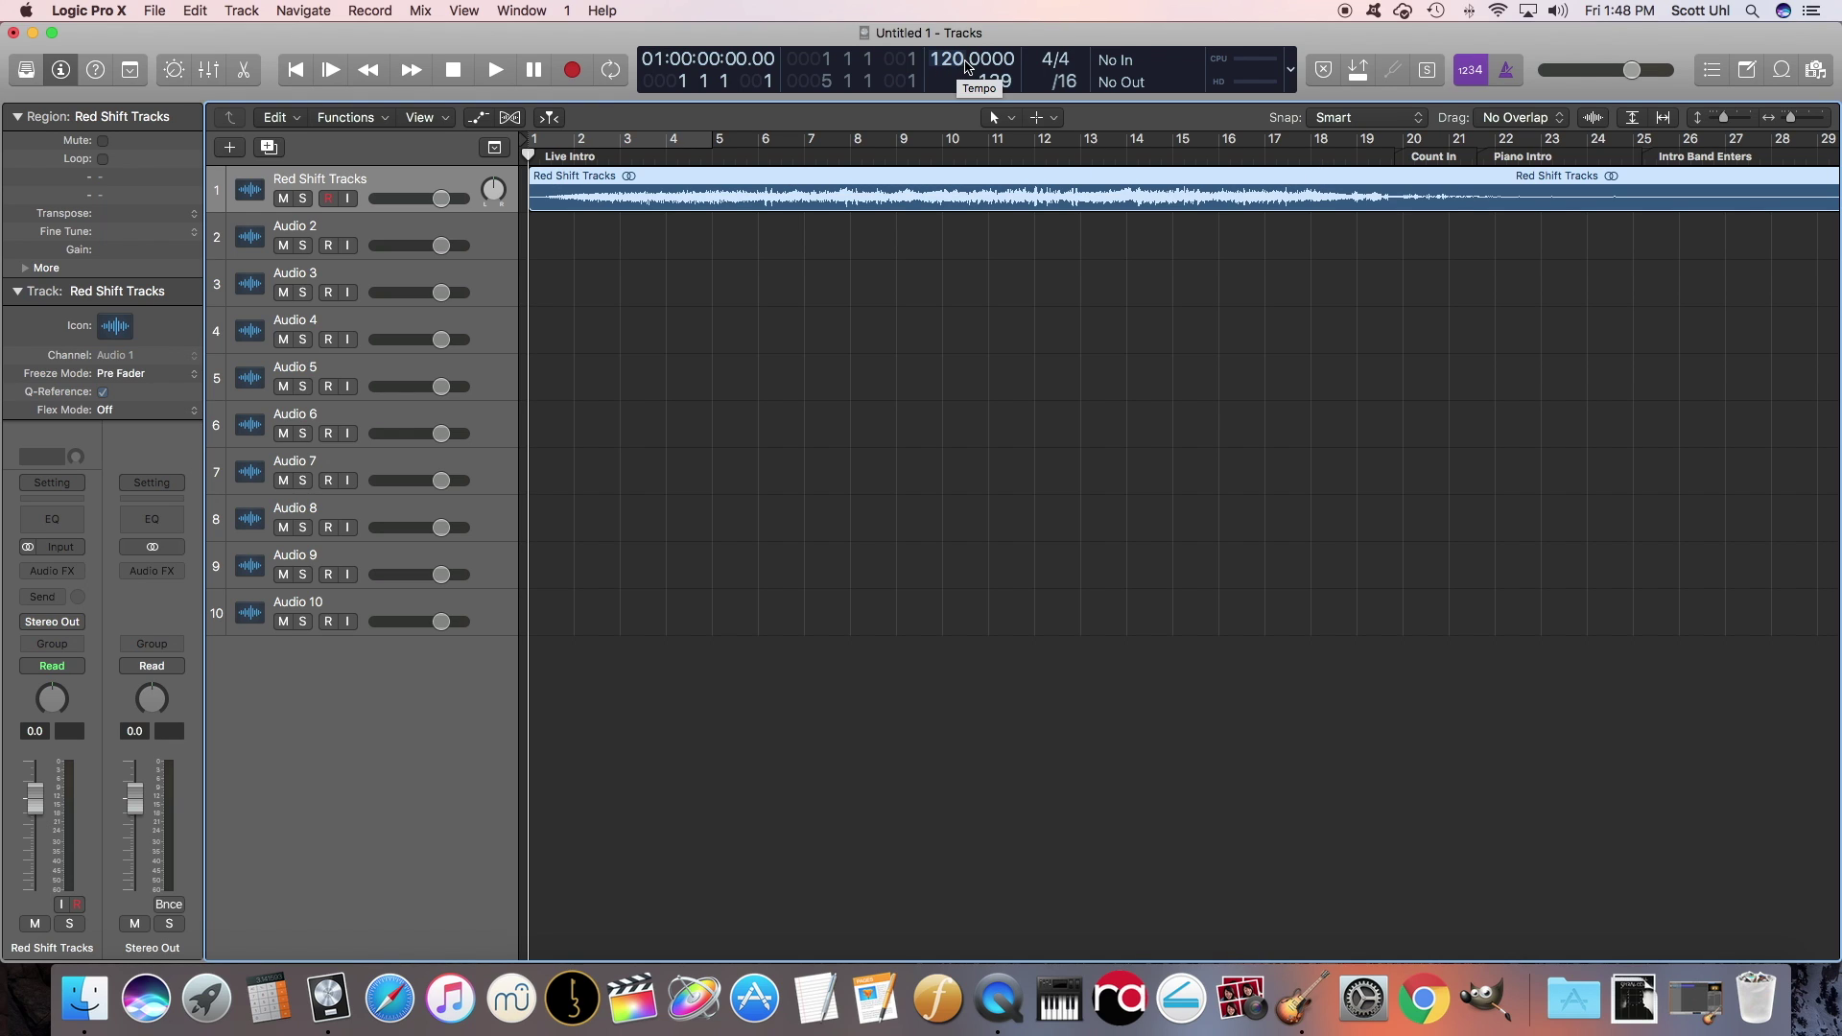
Set the project tempo to 134 BPM and make the tracks taller
drag(957, 65, 960, 11)
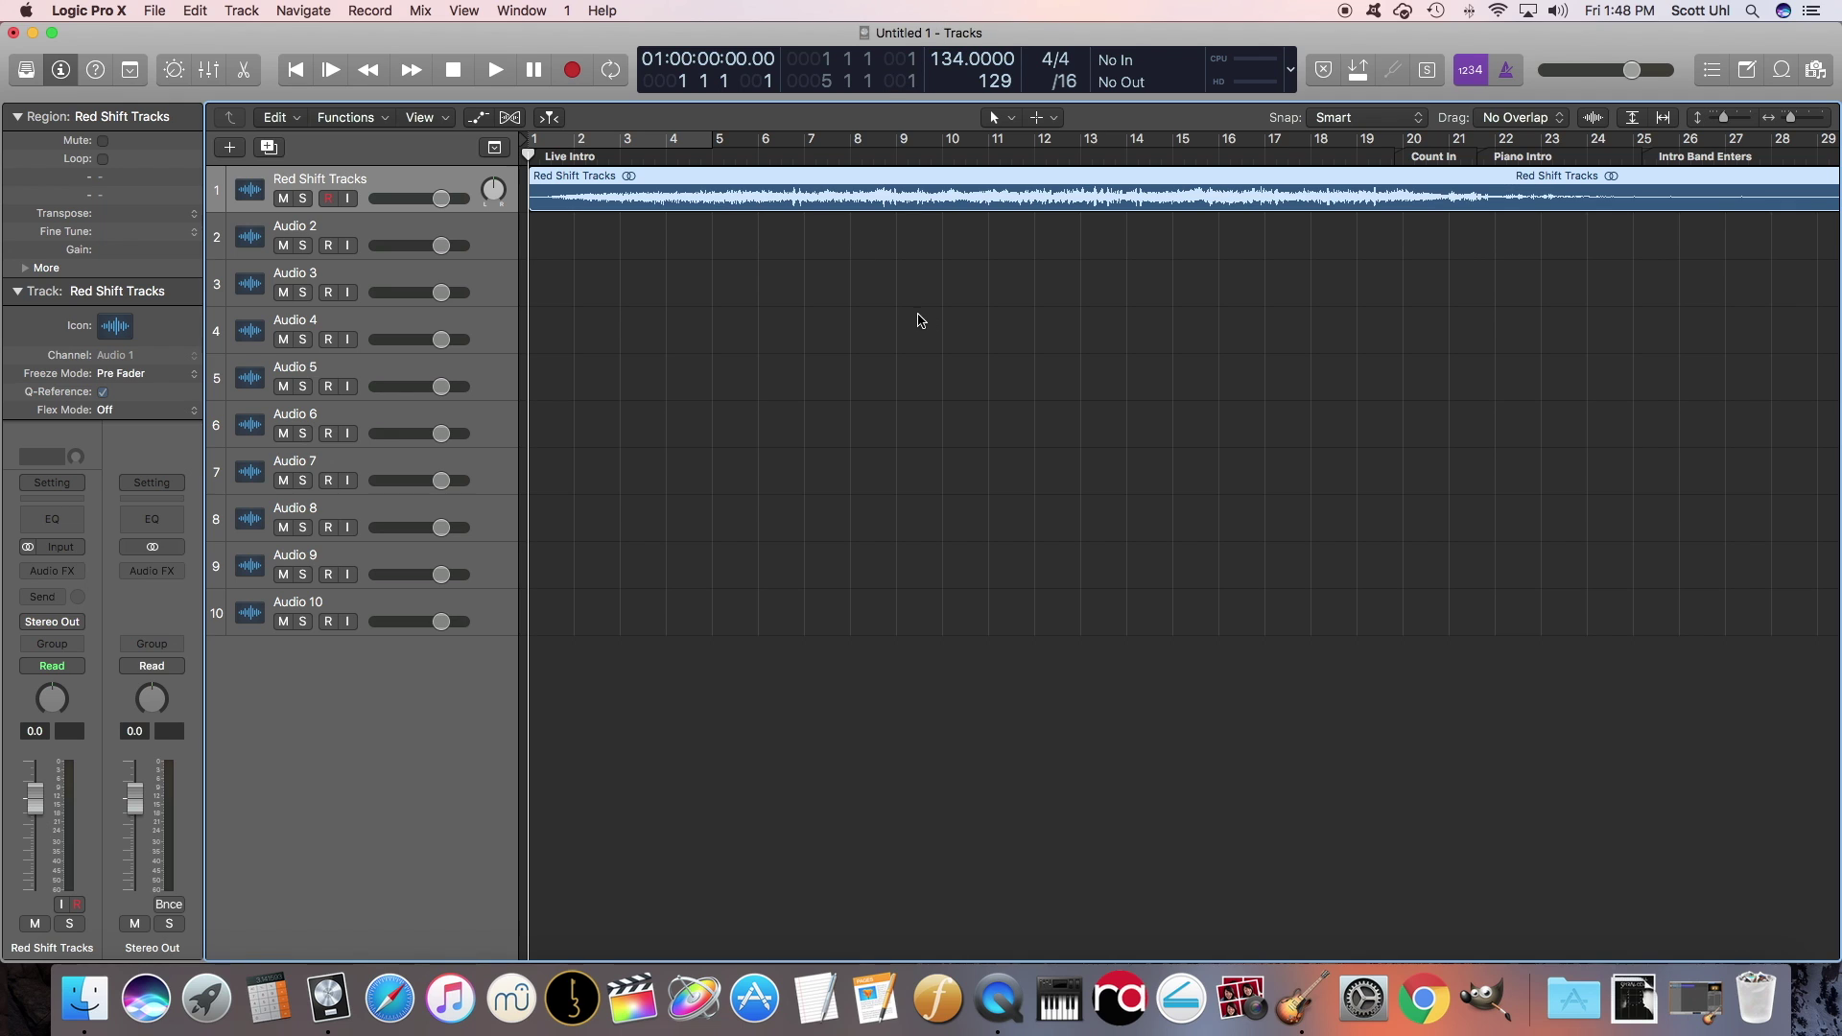
click(1725, 118)
drag(1725, 118, 1731, 119)
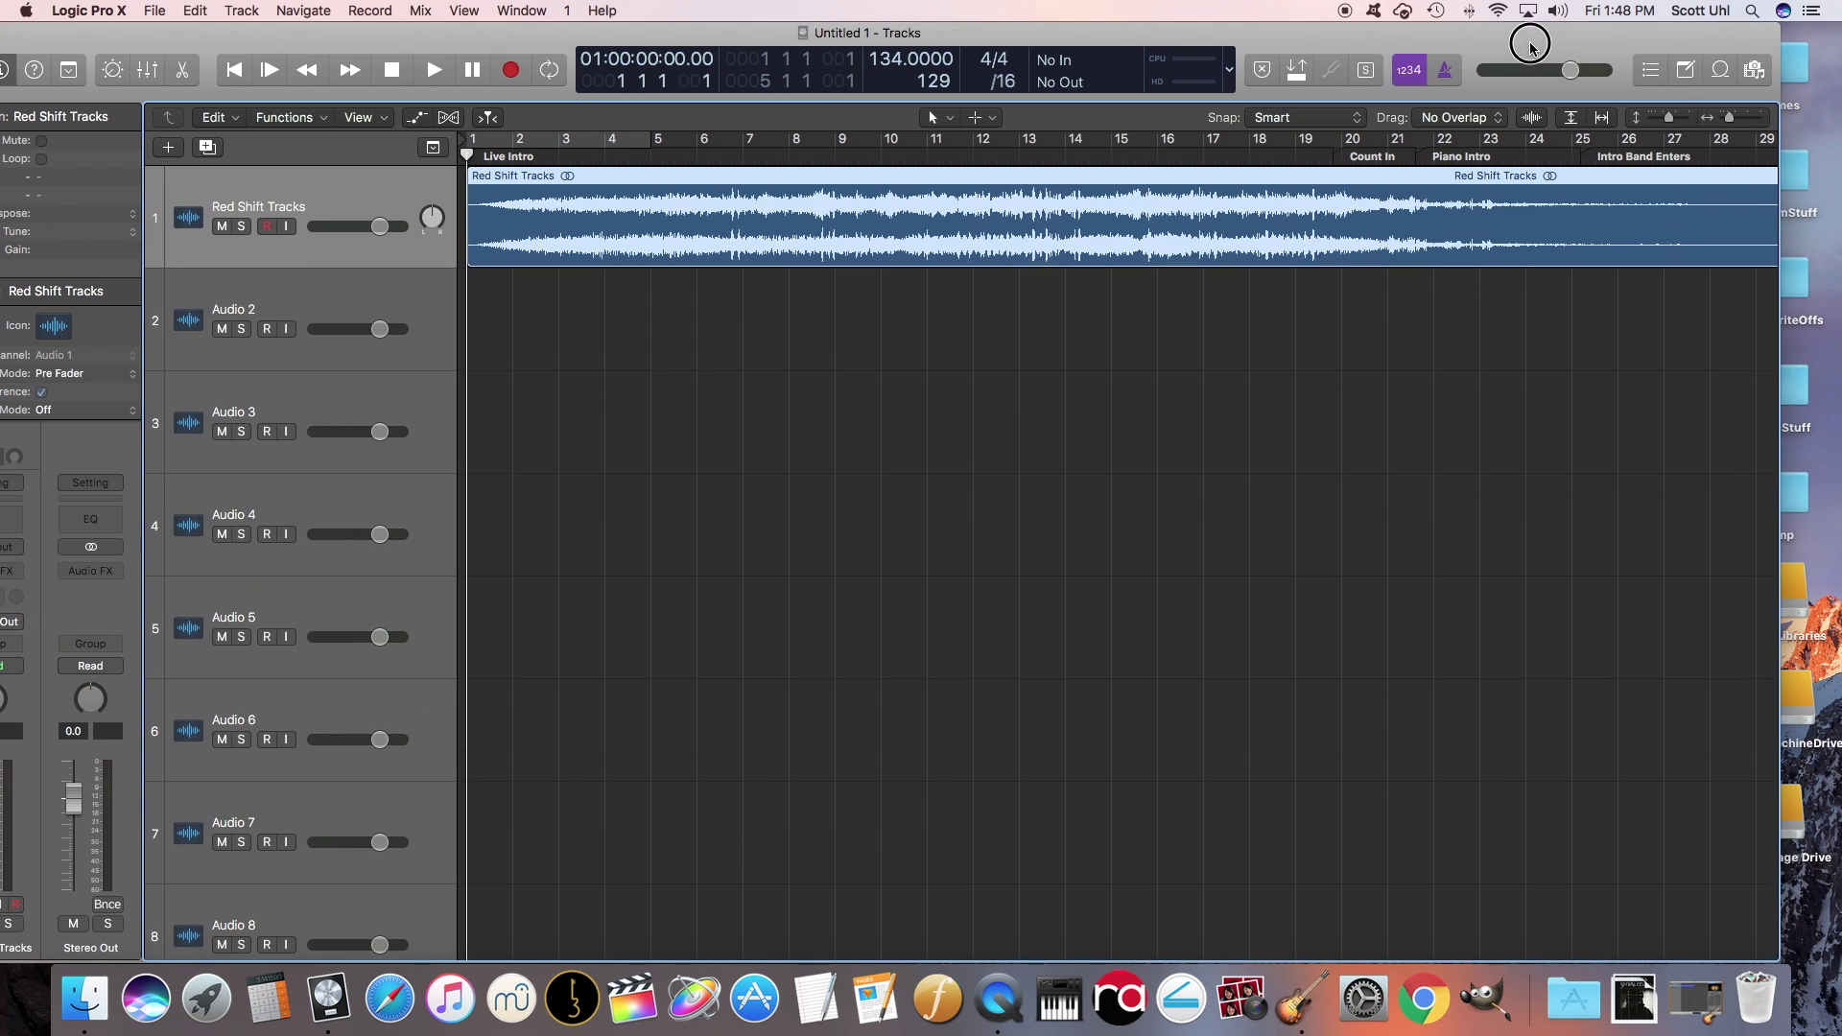
Add Red Shift Click.wav from the desktop at the start of the second audio track and stop playback
drag(1584, 27, 1357, 29)
drag(1680, 726, 302, 286)
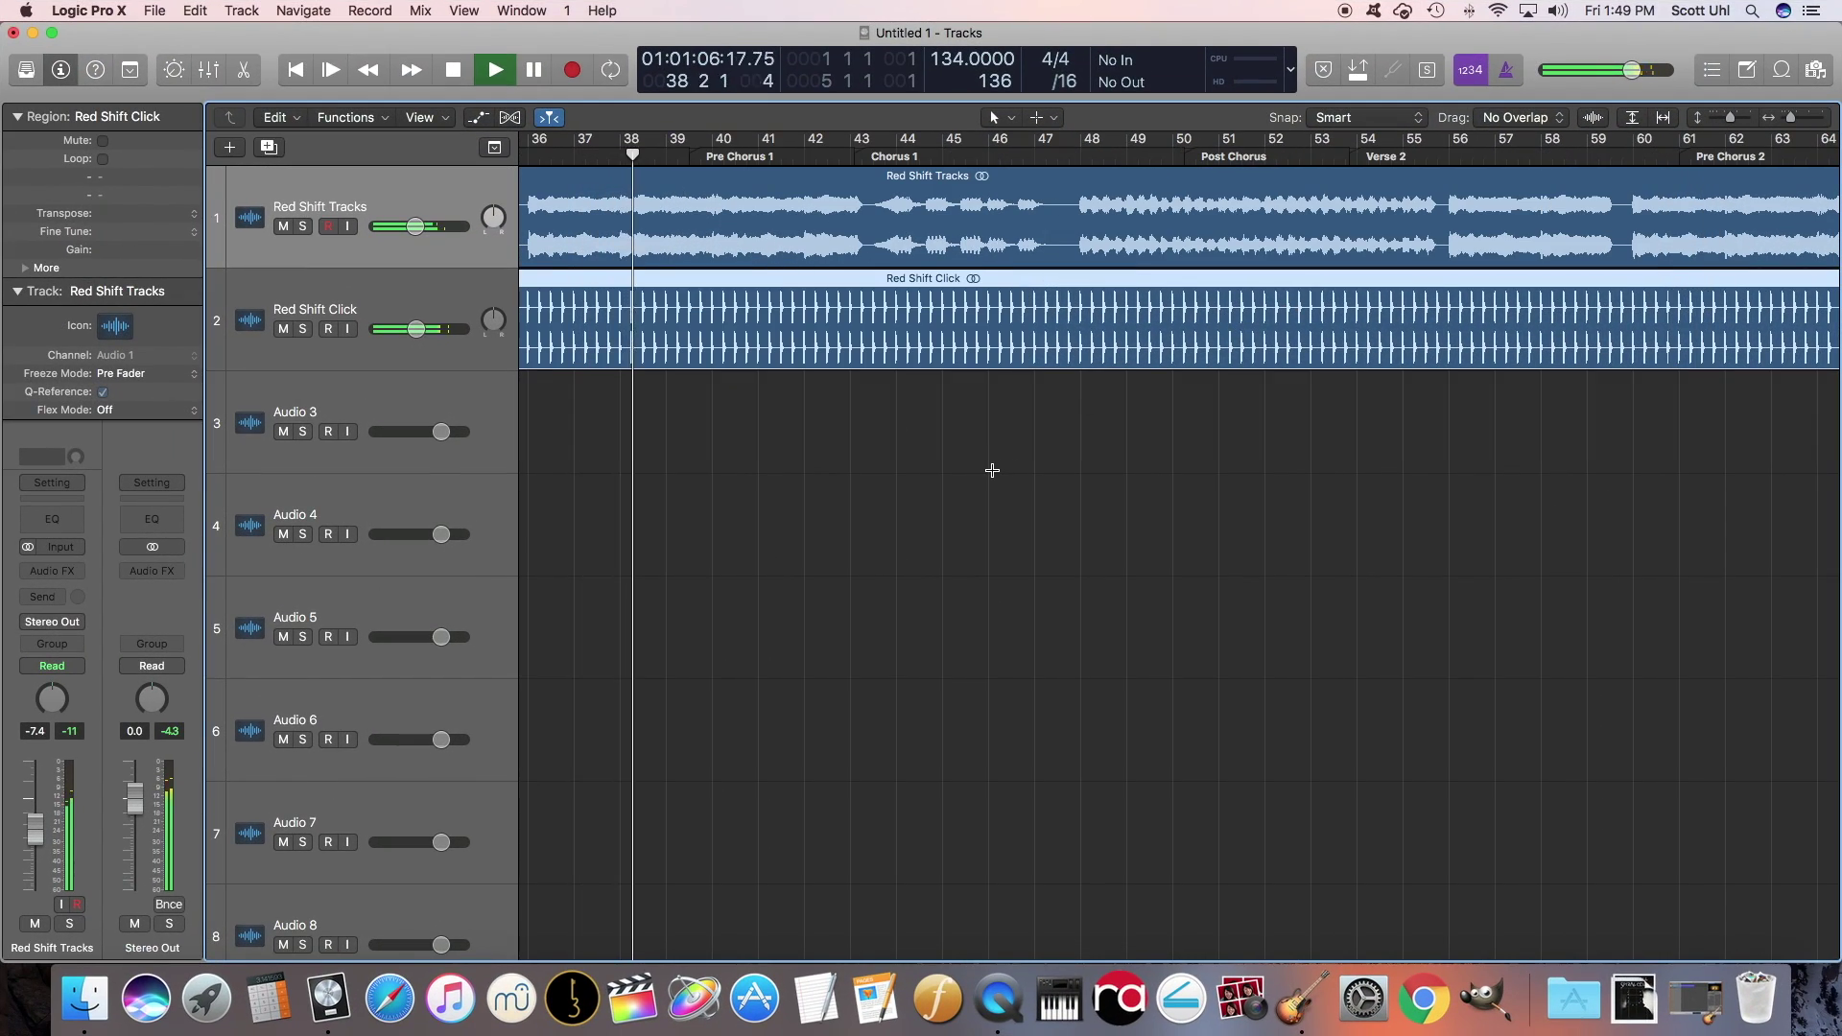
key(space)
Create one audio track with Output 1 below the Red Shift Tracks track and move the Red Shift Tracks region onto it
click(368, 197)
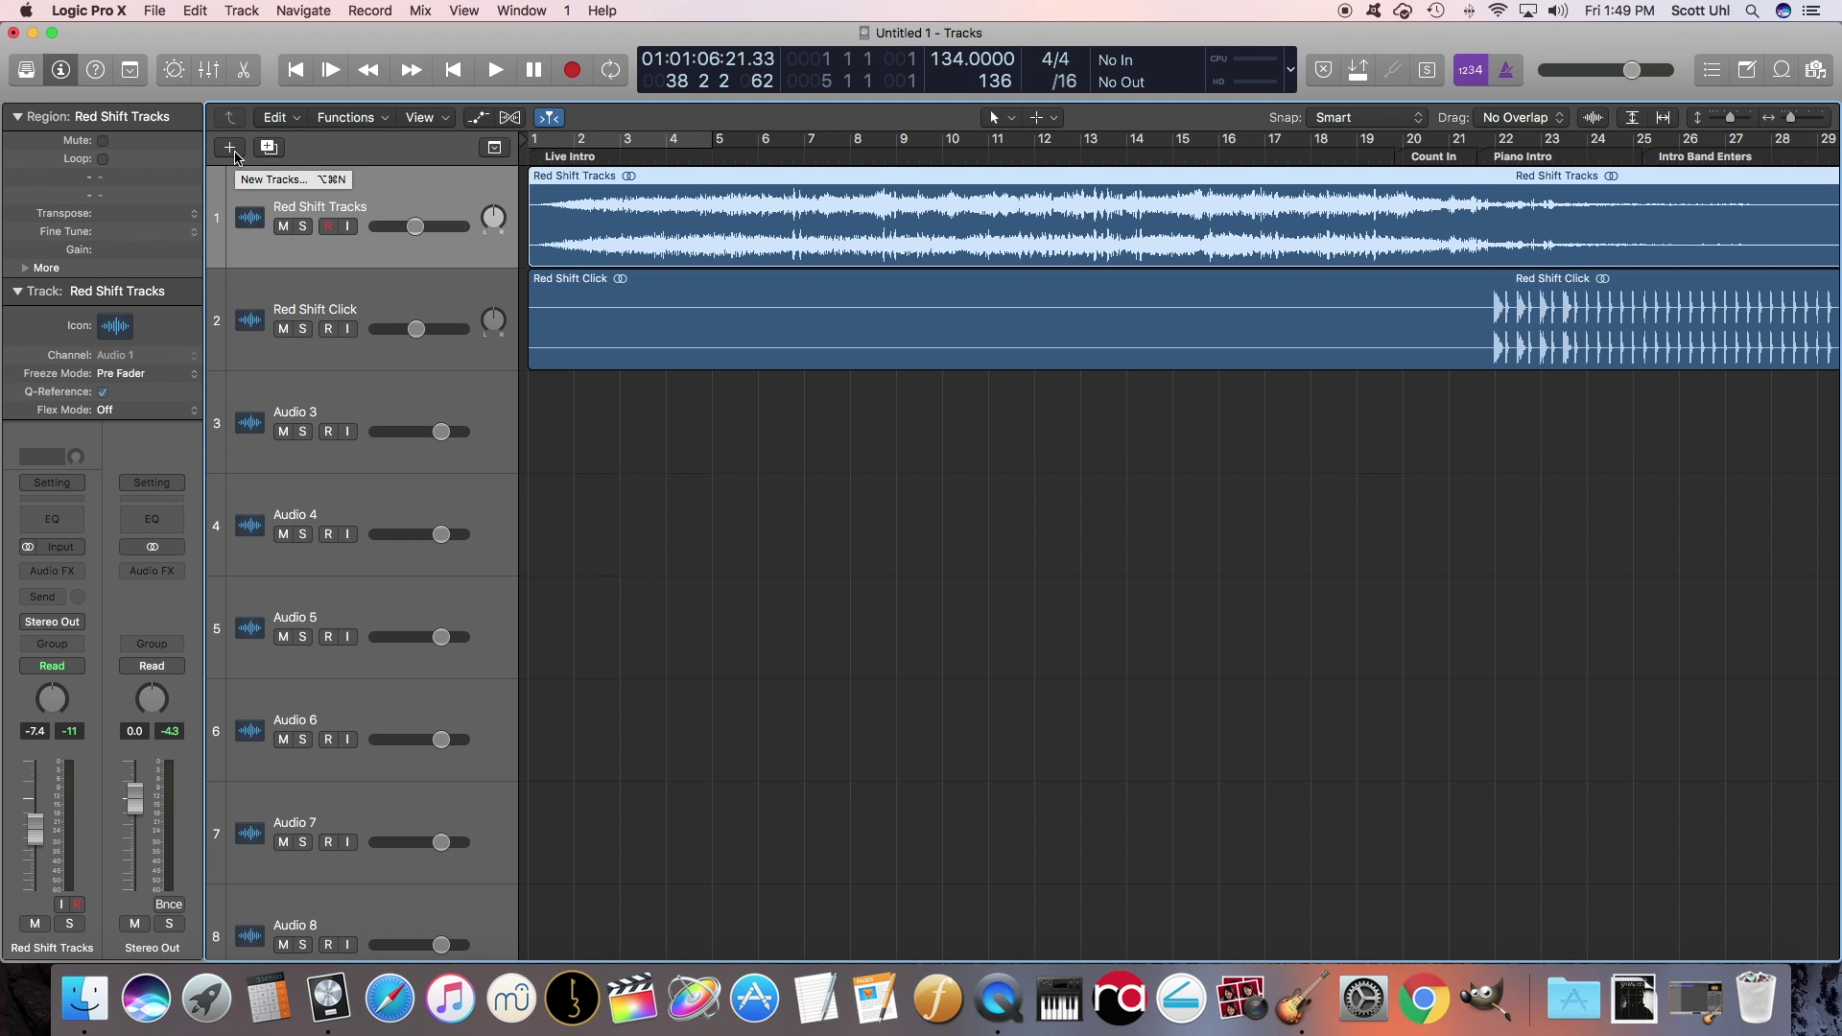
click(233, 151)
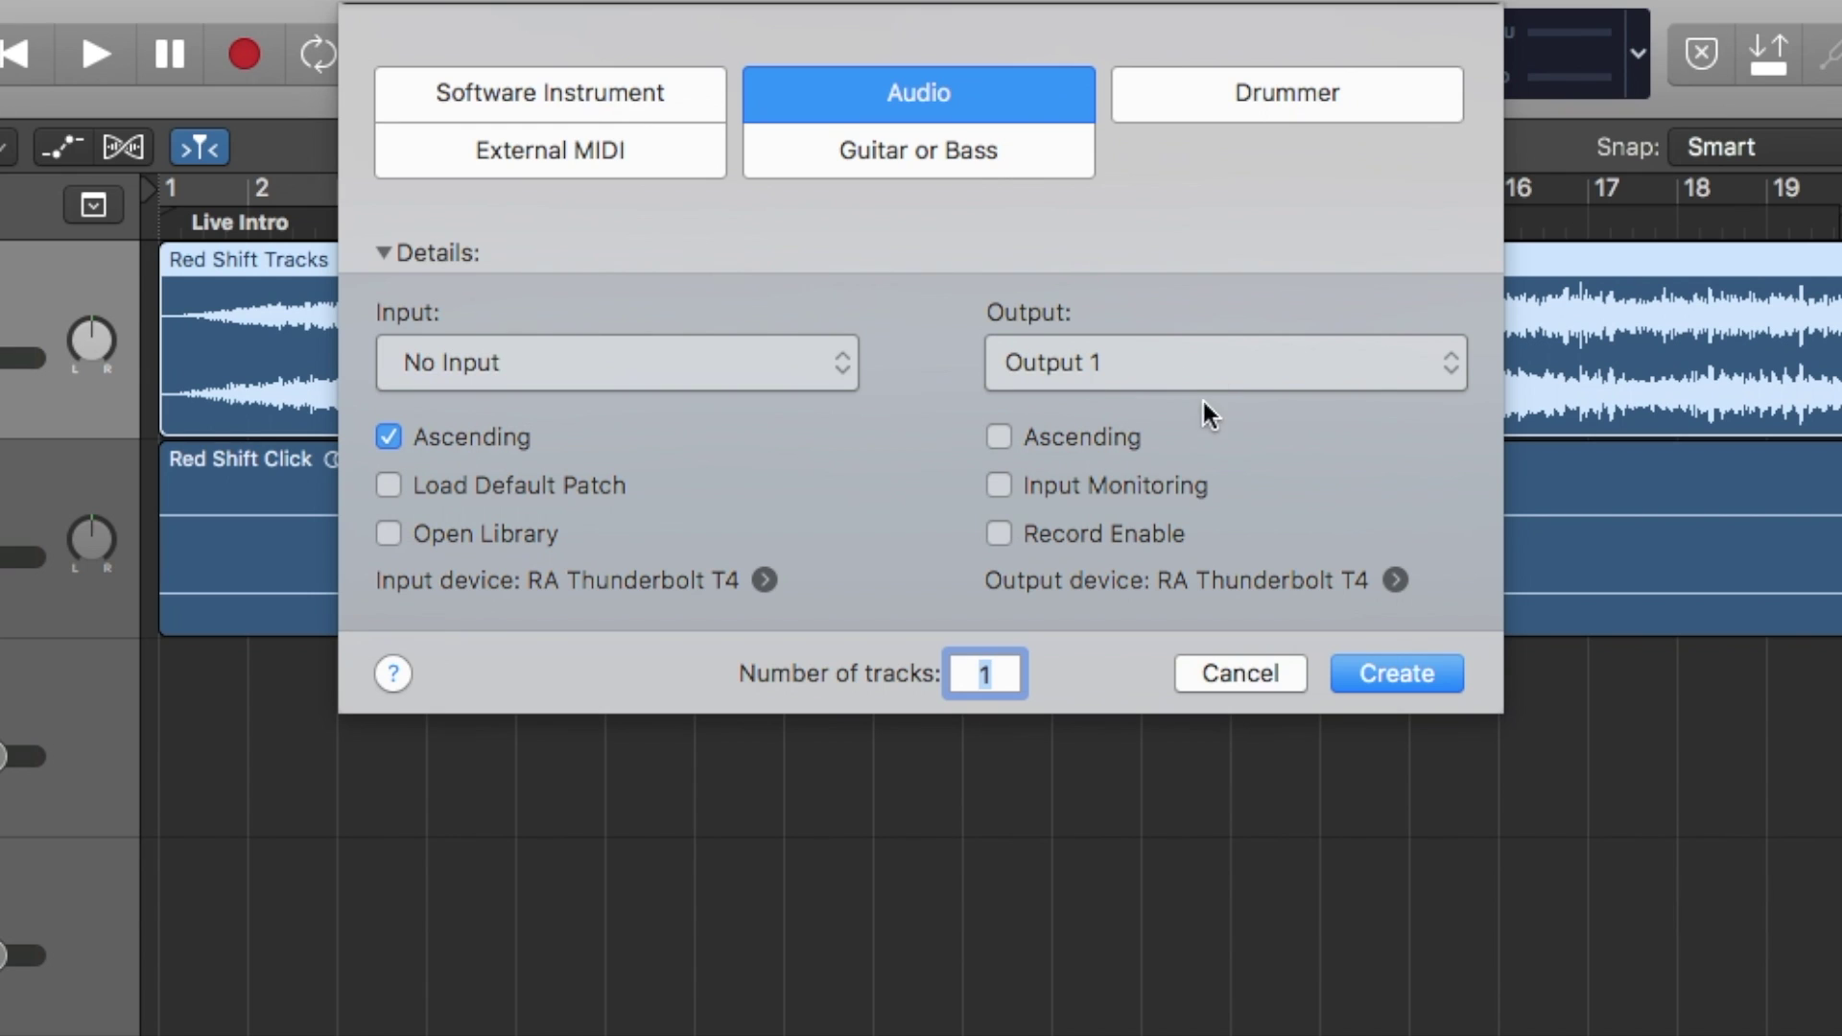
click(1426, 675)
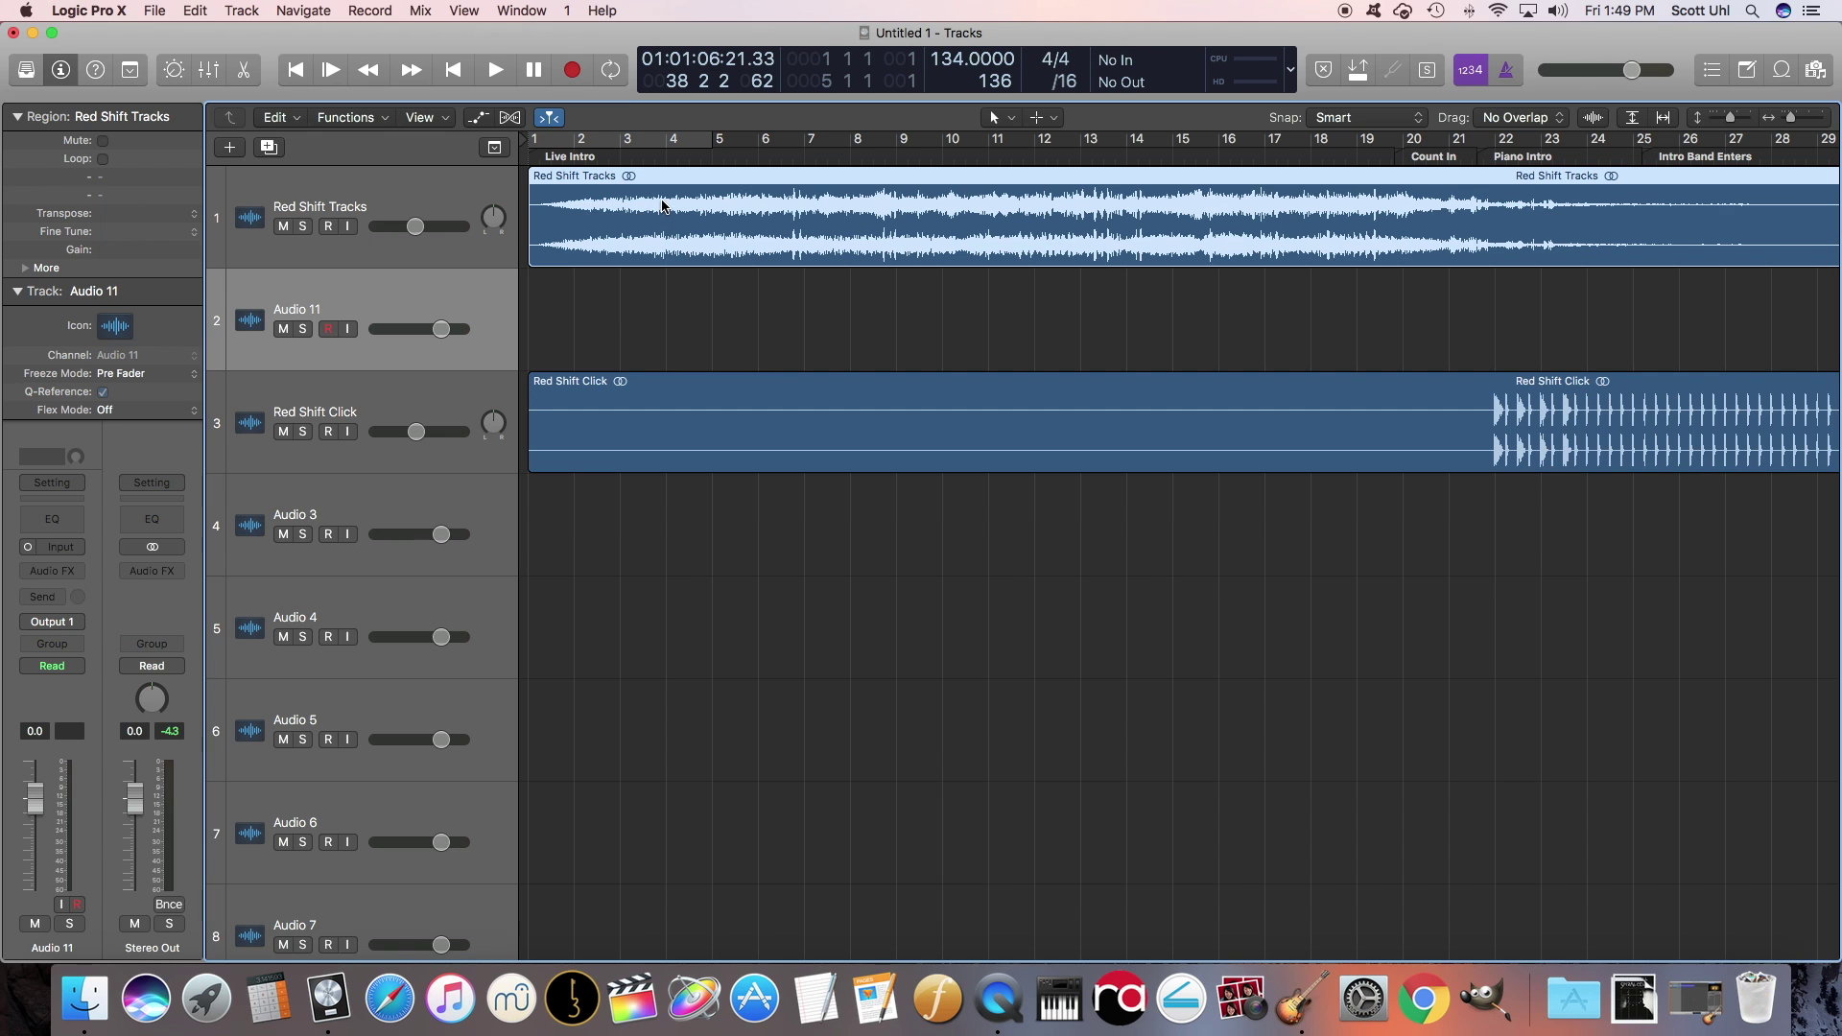
click(415, 416)
drag(661, 259, 661, 361)
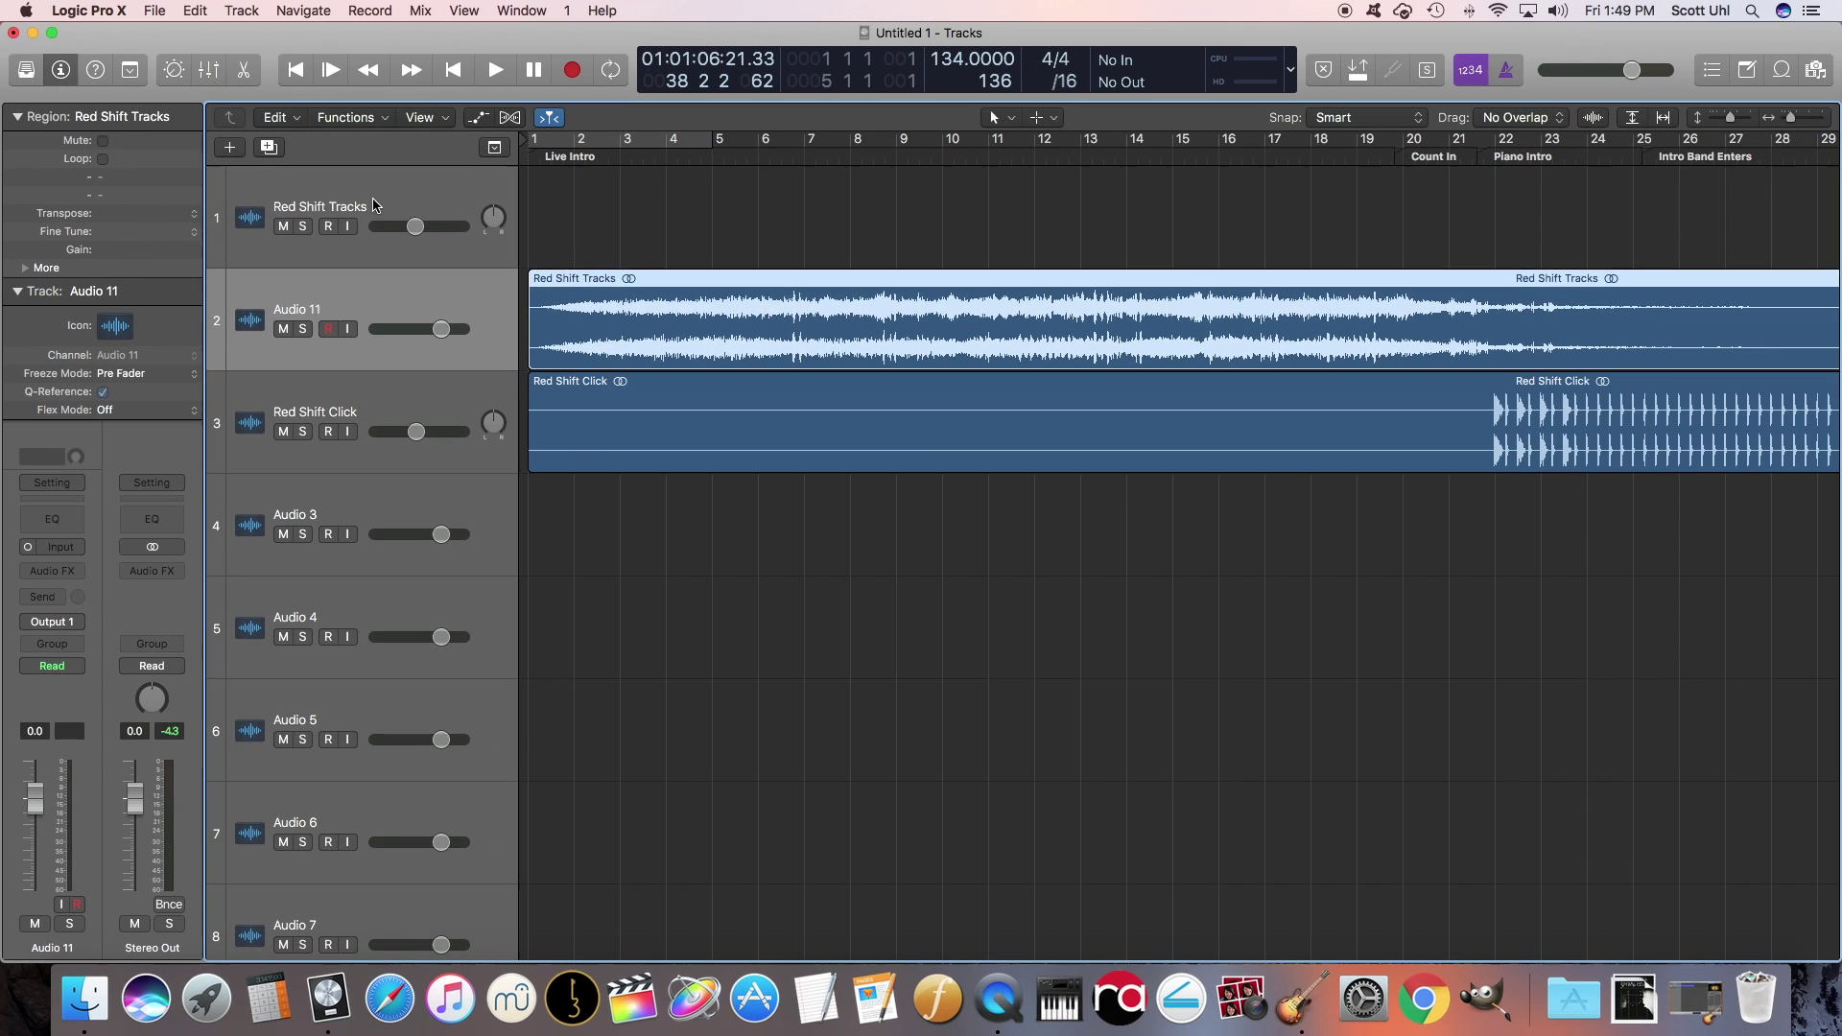
Rename the new audio track as Red Shift and delete the emptied Red Shift Tracks track
click(372, 197)
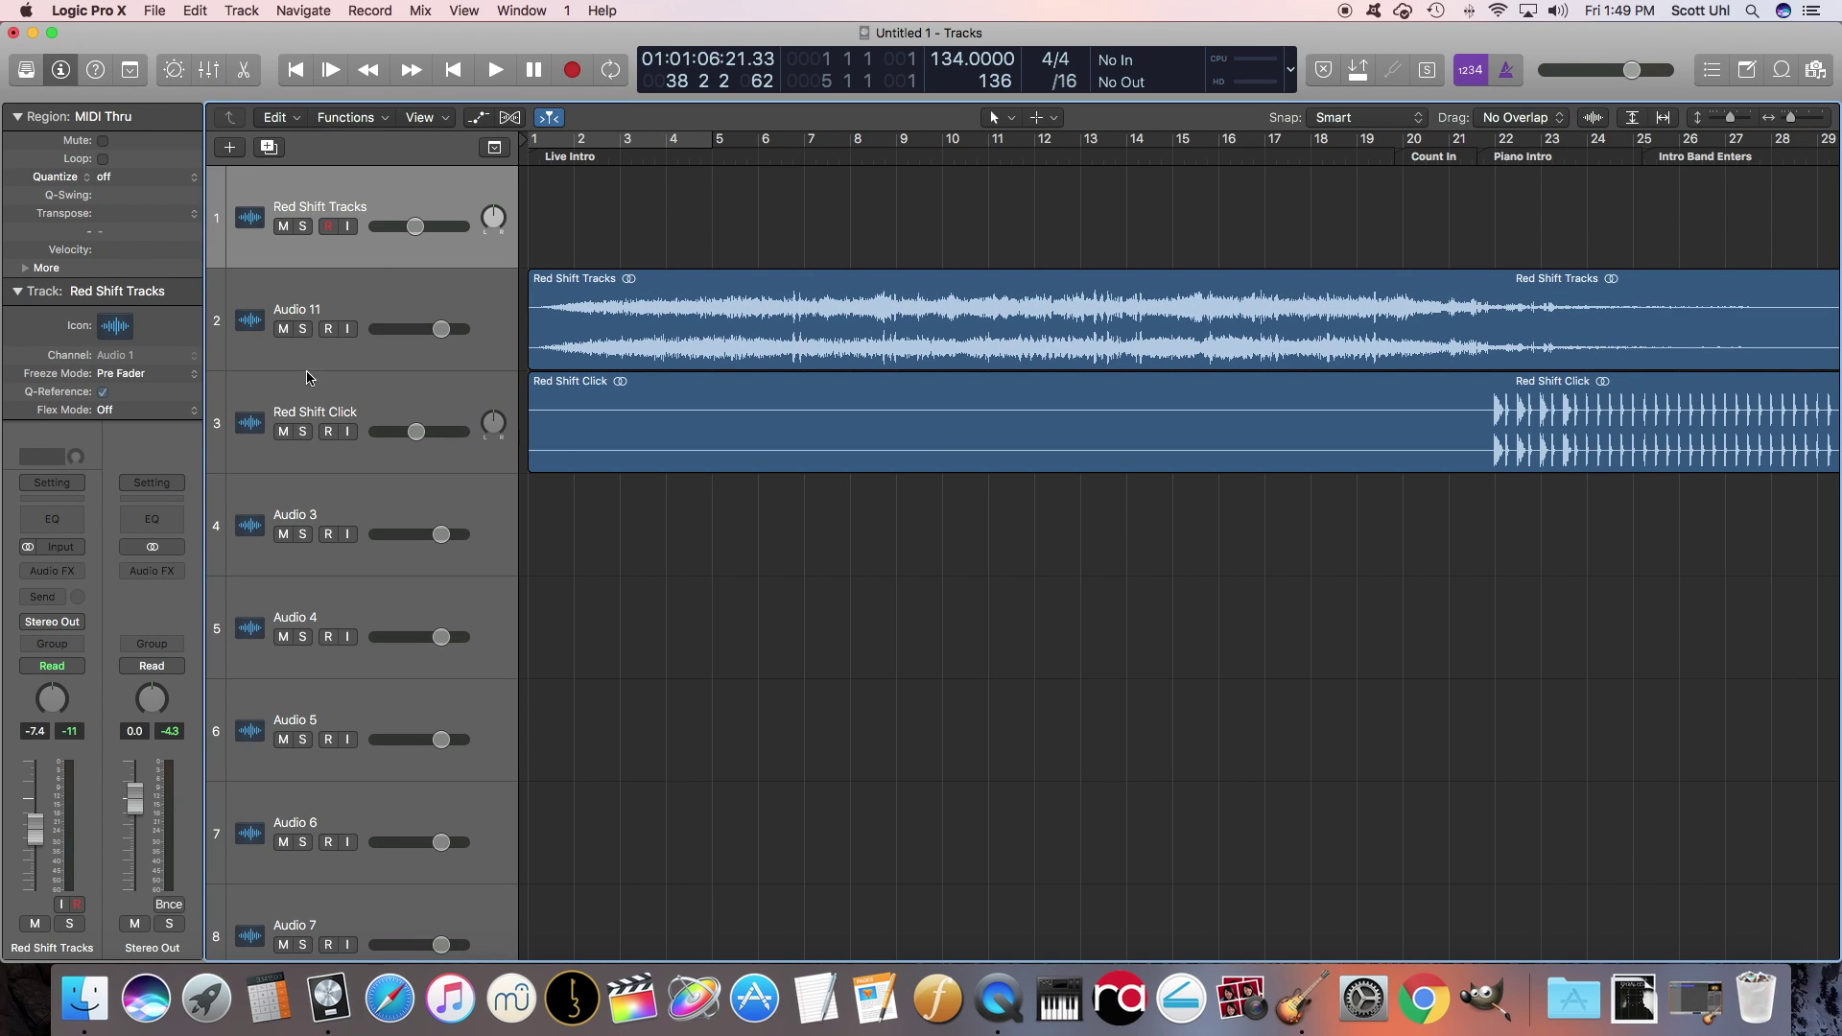
click(349, 312)
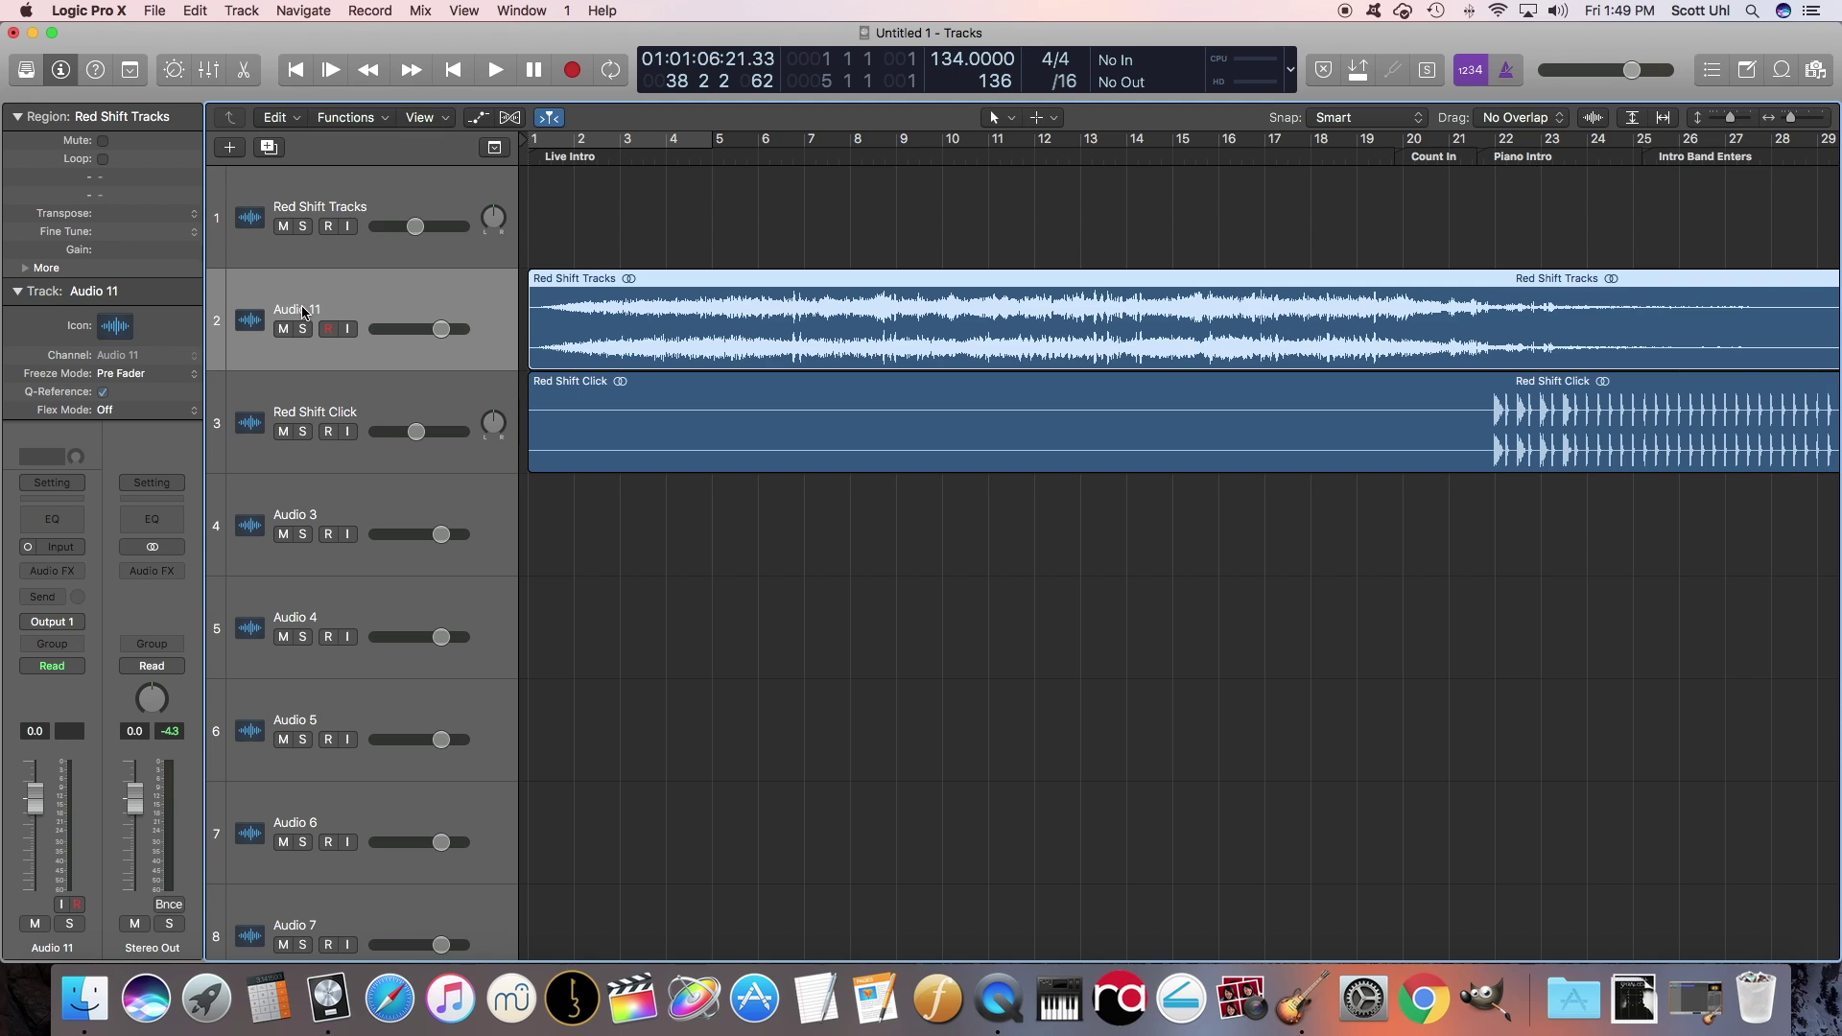
double_click(299, 309)
text(Red Shift)
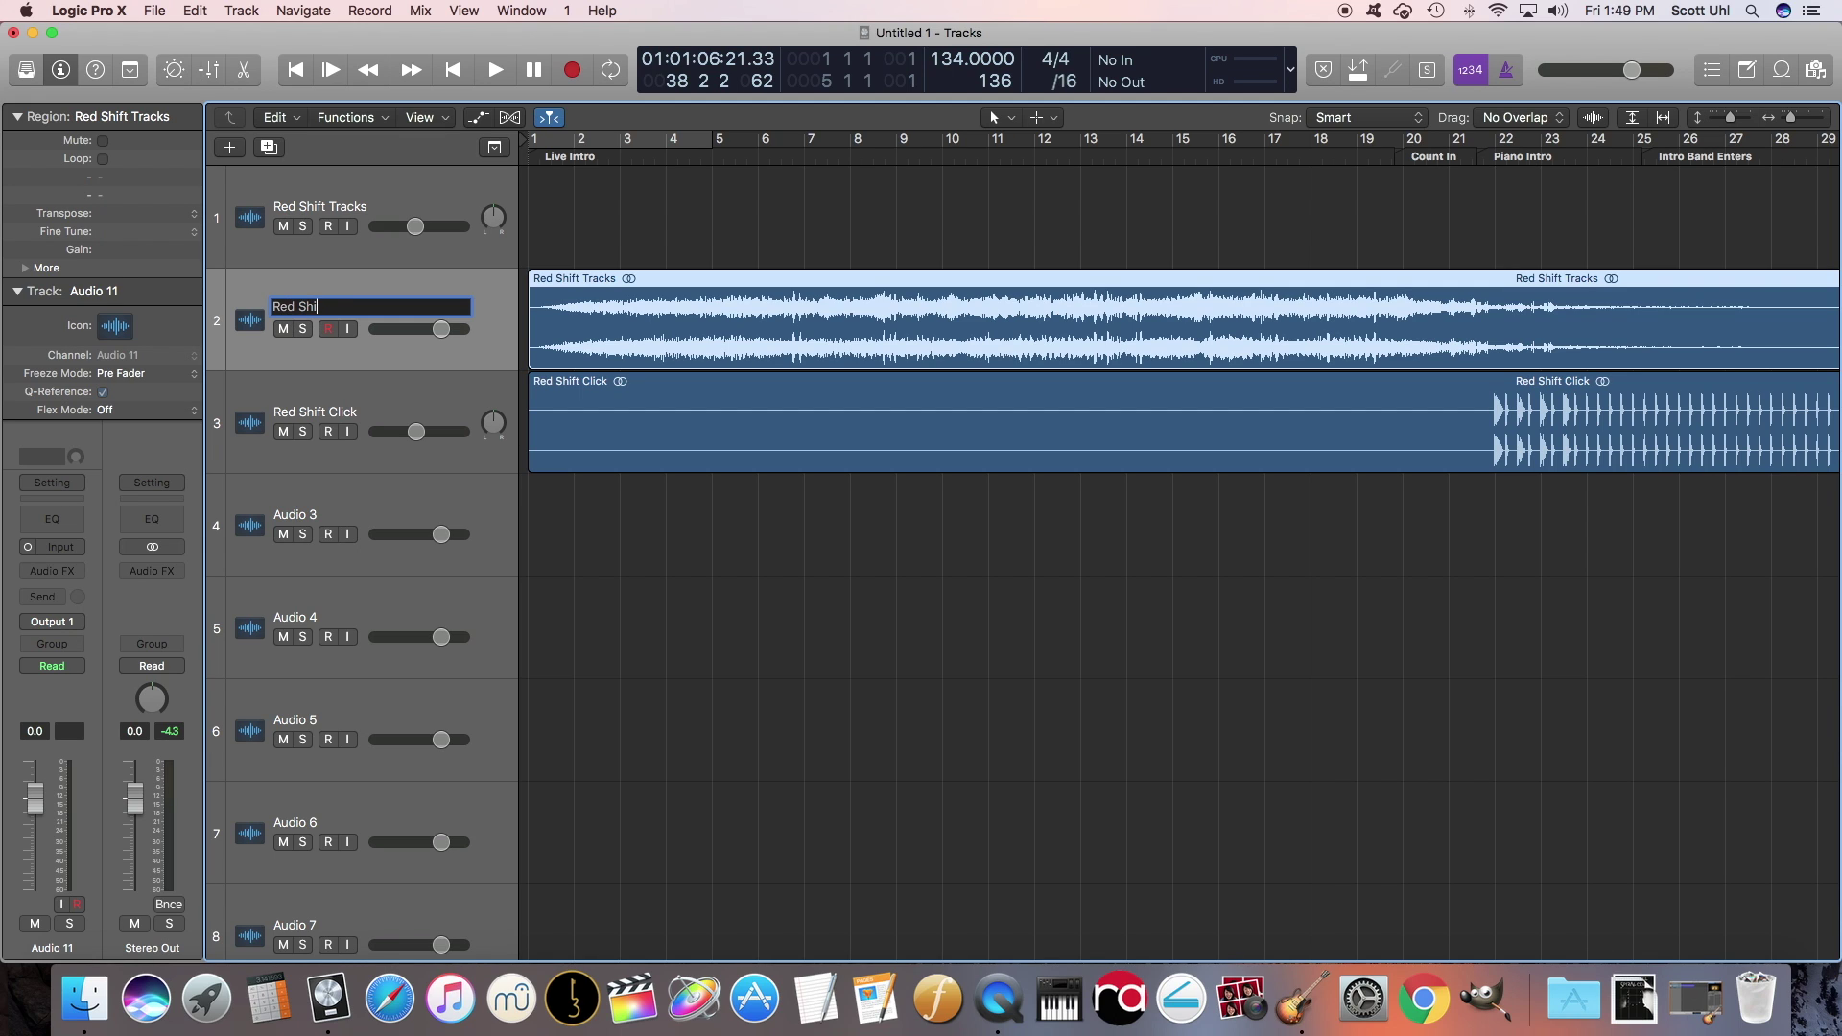
key(Return)
click(371, 191)
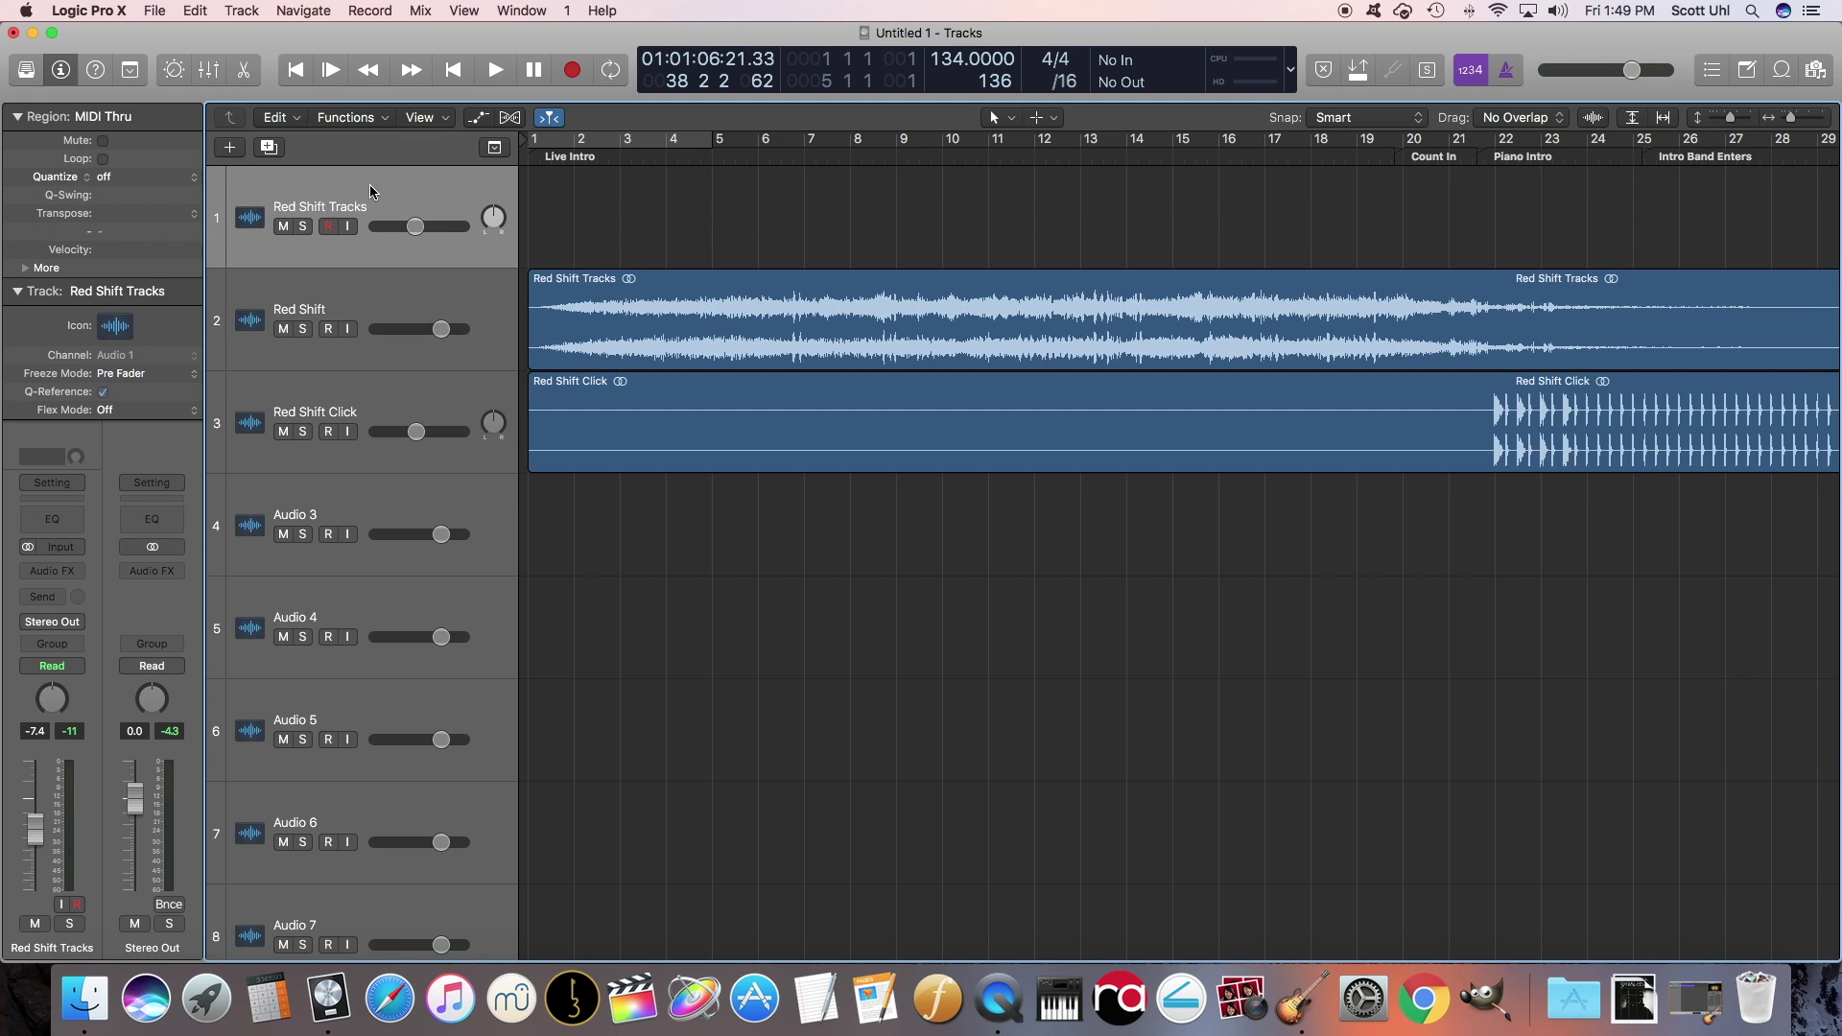
key(super+BackSpace)
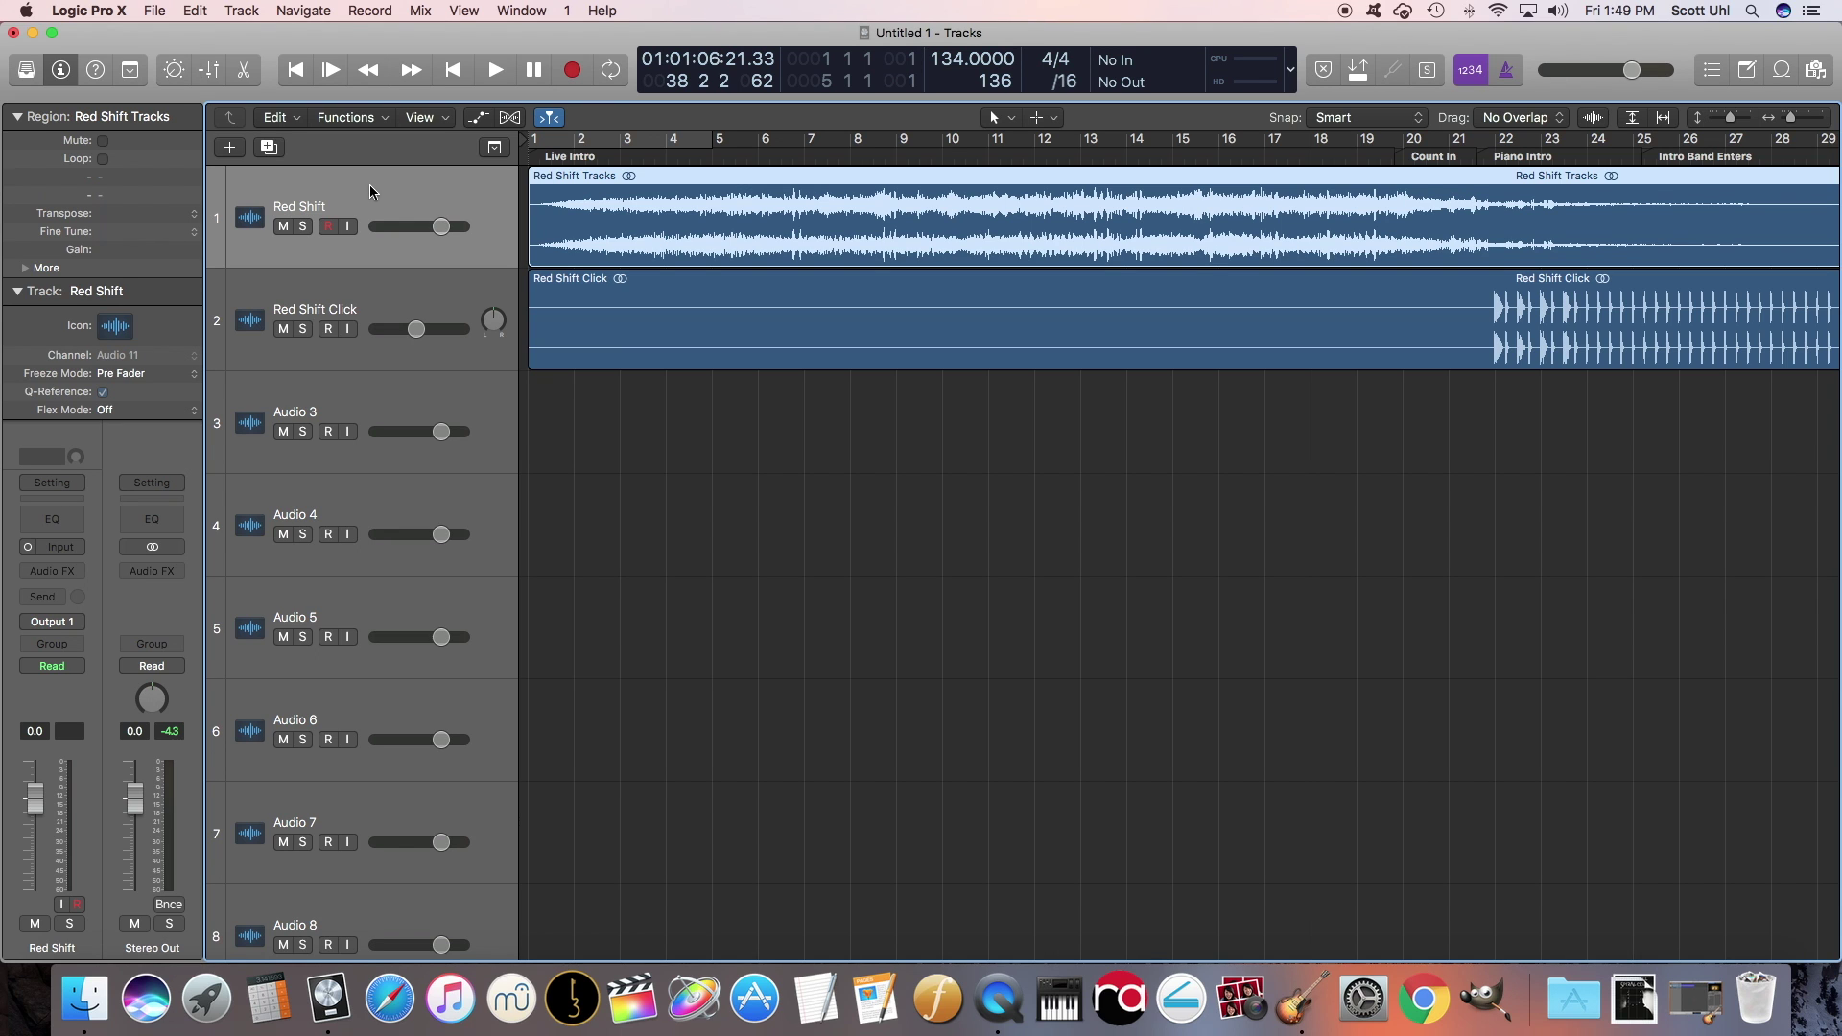
Add ProloguePlayback.wav from the desktop to the third track after the Red Shift regions, starting at bar 136
click(363, 305)
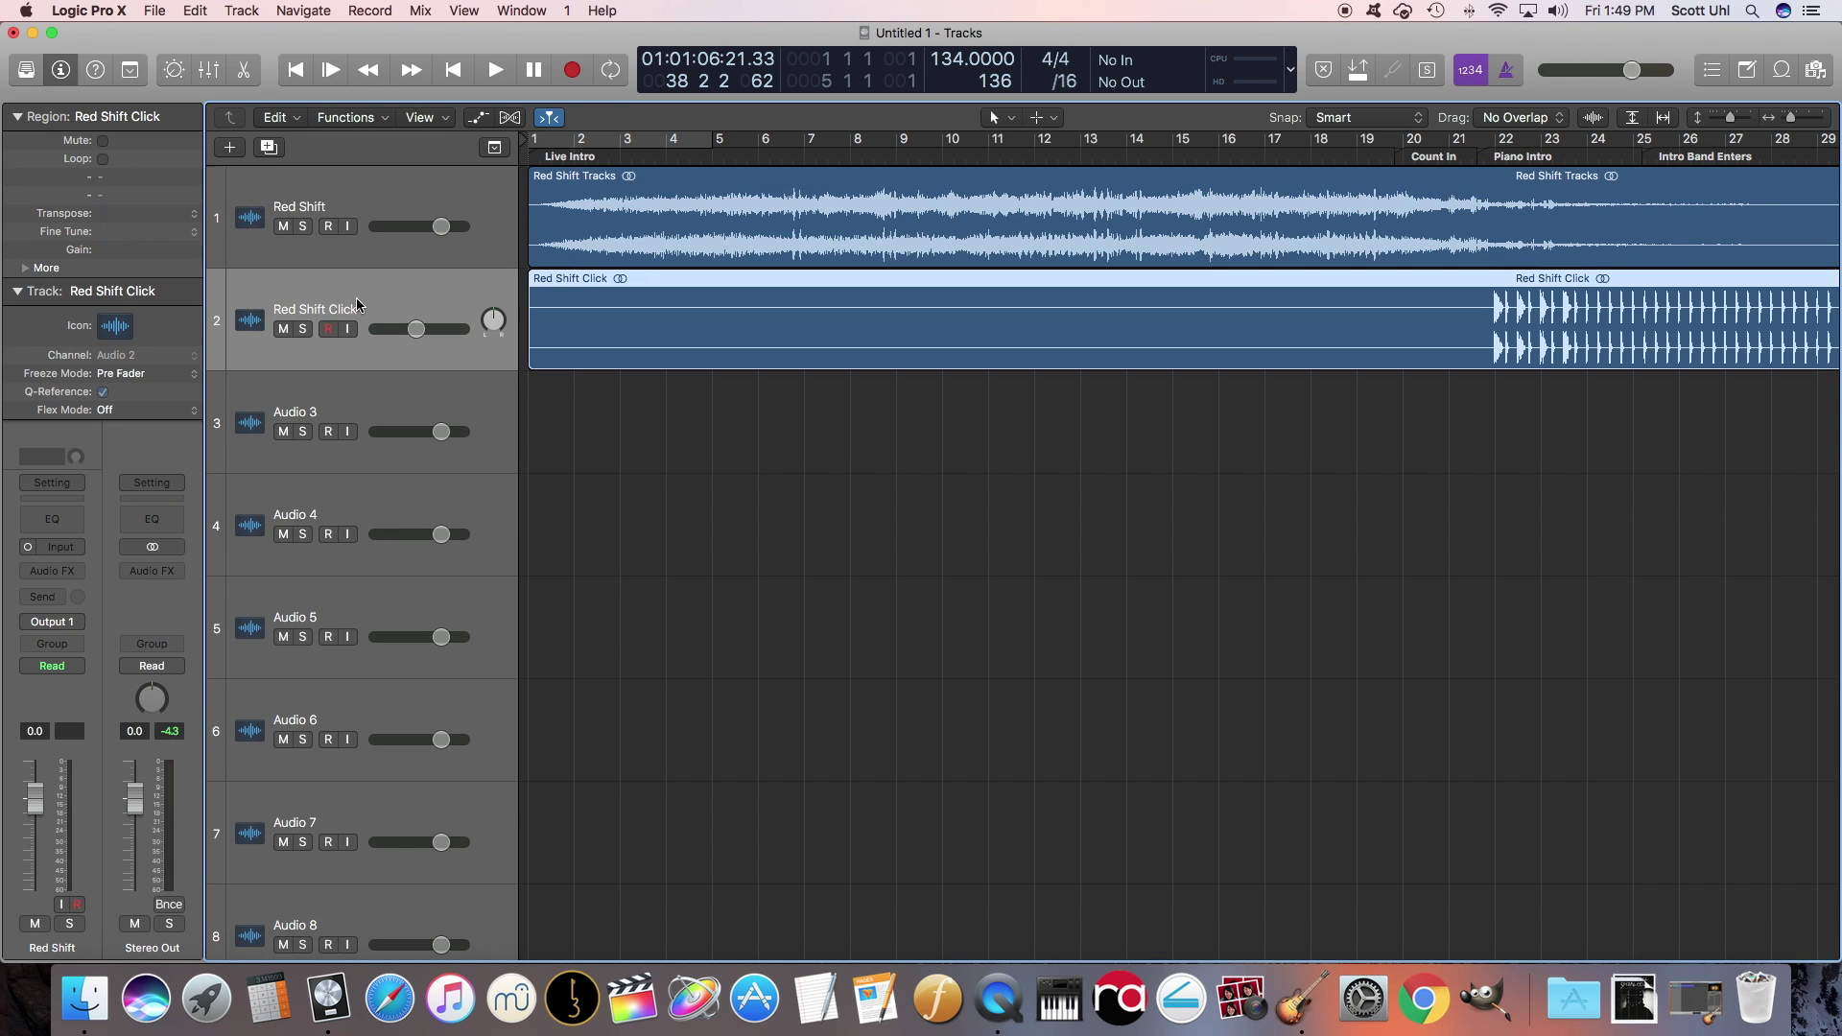
click(417, 192)
scroll(1733, 189, right, 20)
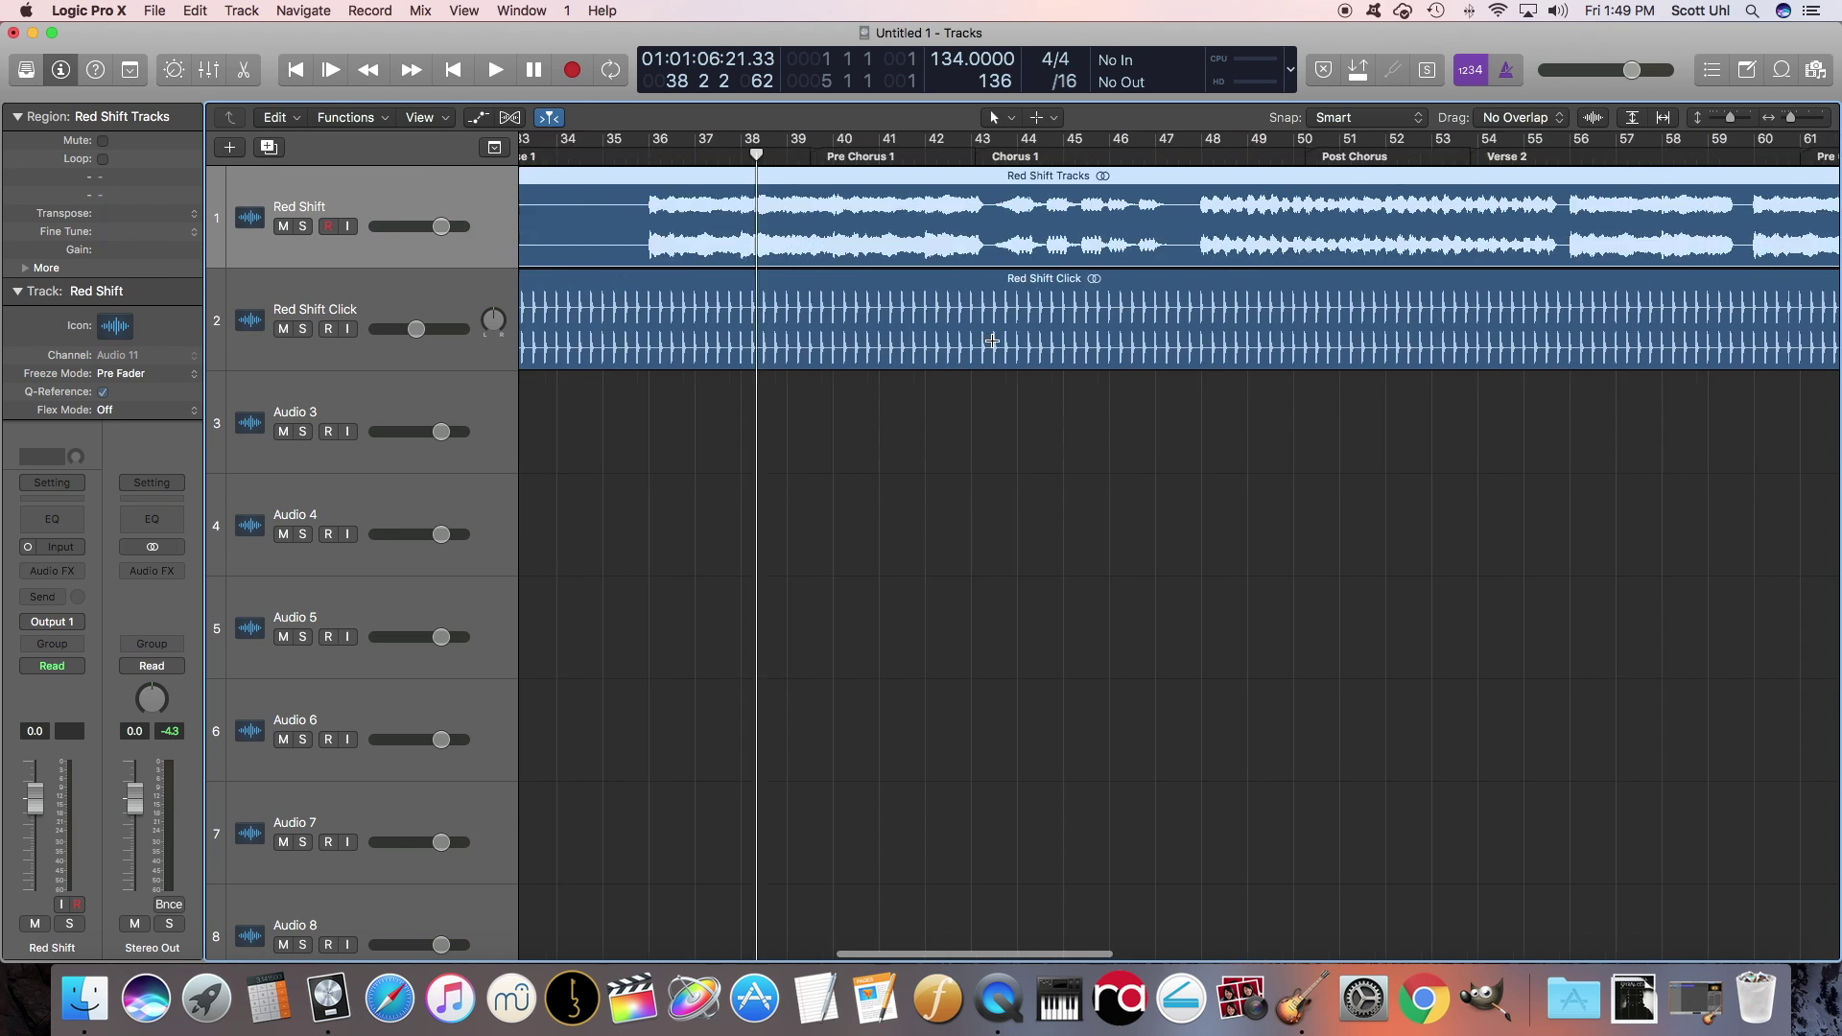
scroll(1733, 189, left, 1)
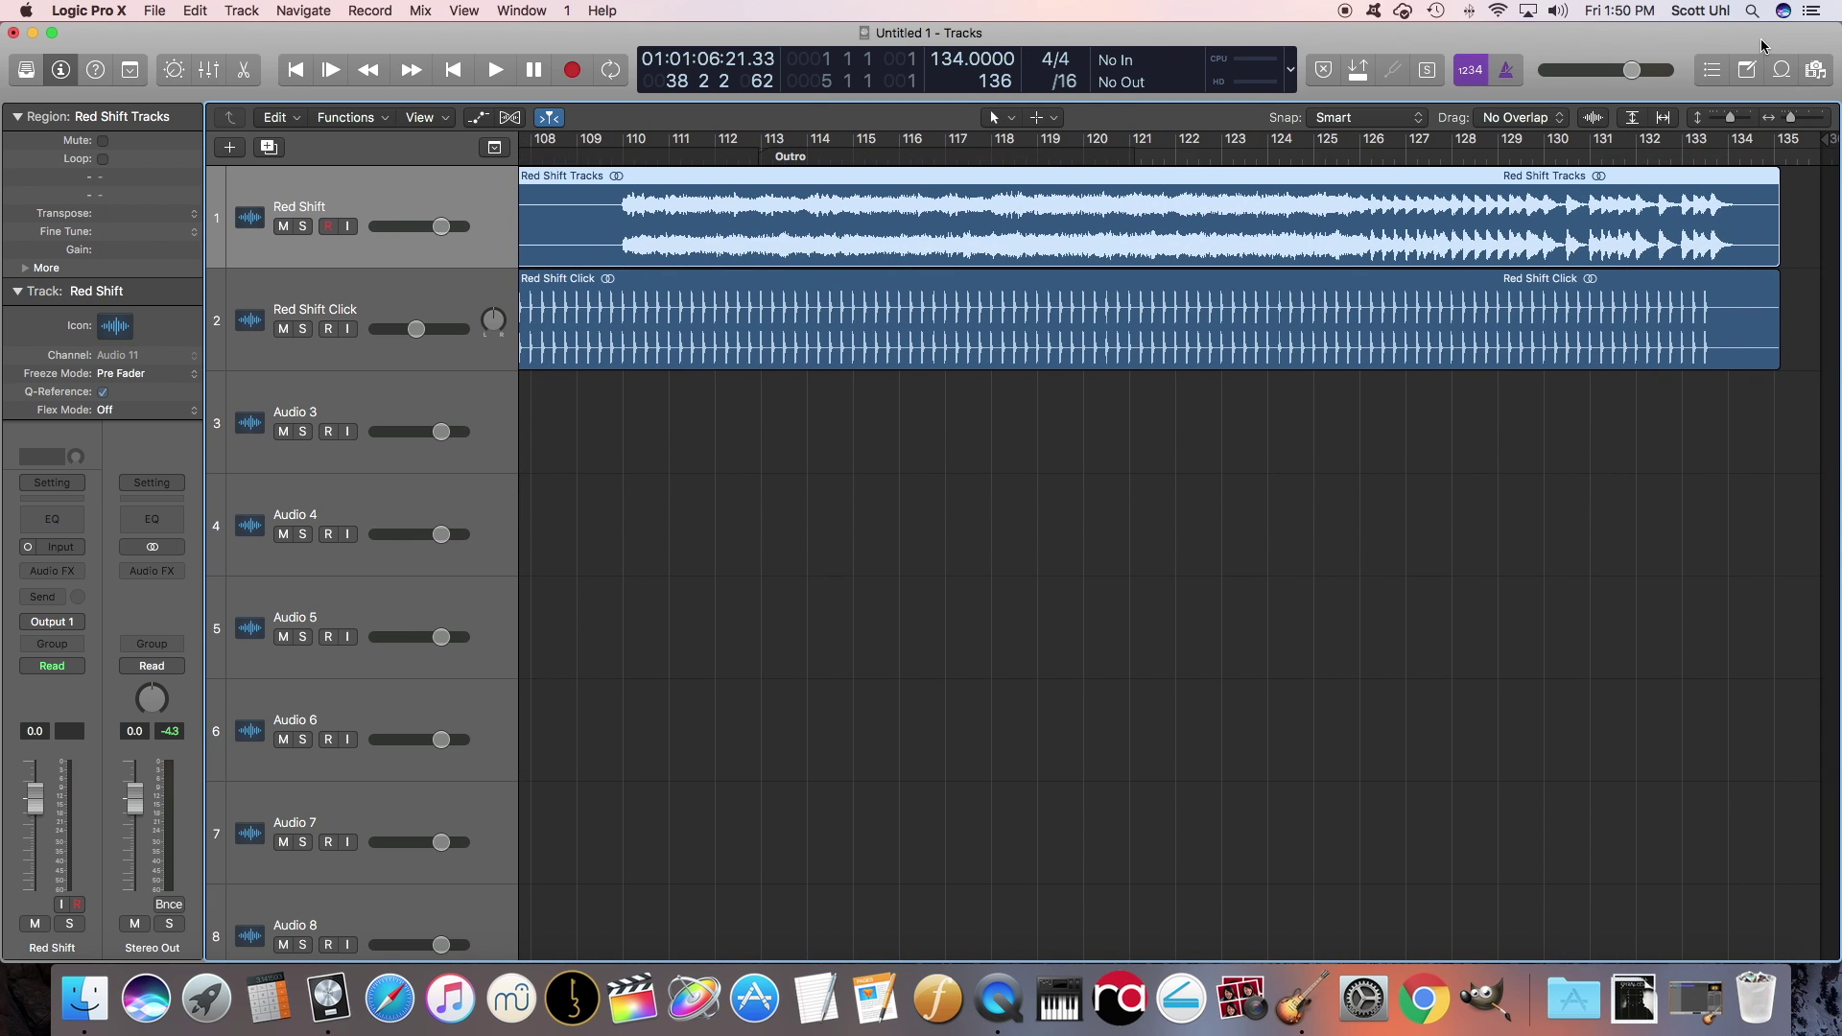
drag(1562, 31, 1387, 11)
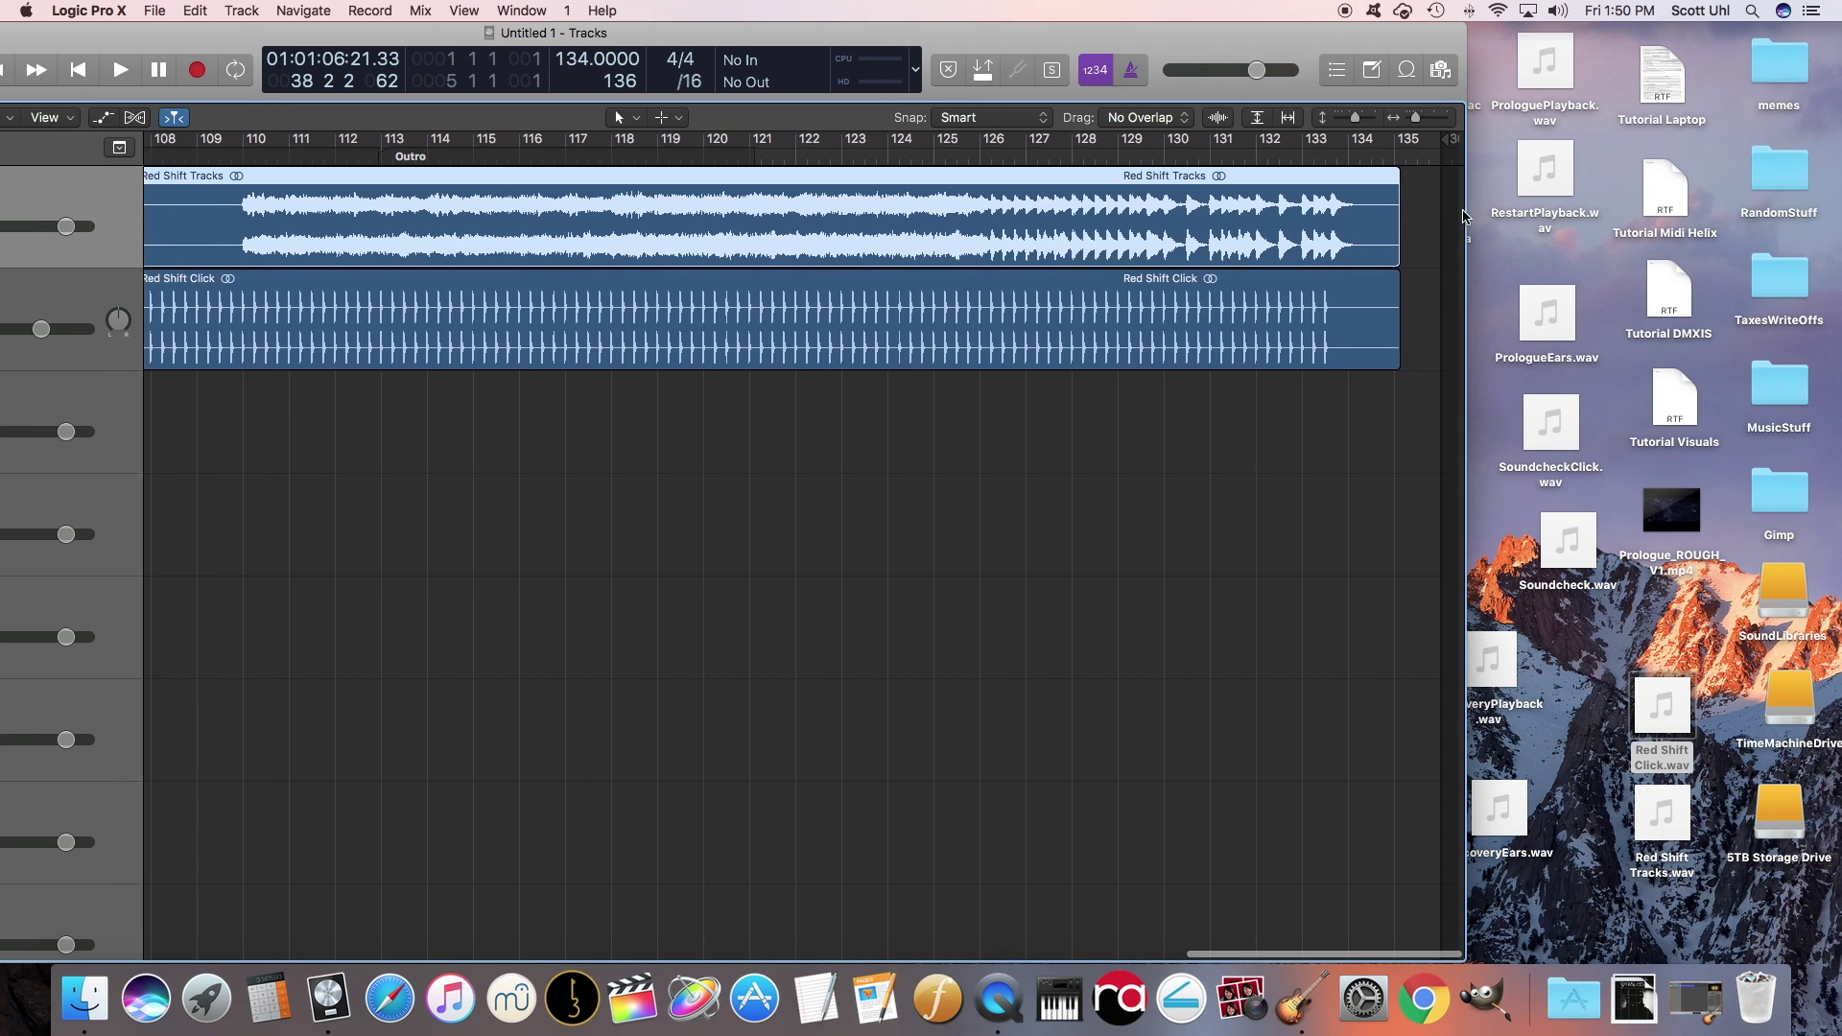
drag(1545, 62, 1425, 422)
scroll(1399, 427, right, 7)
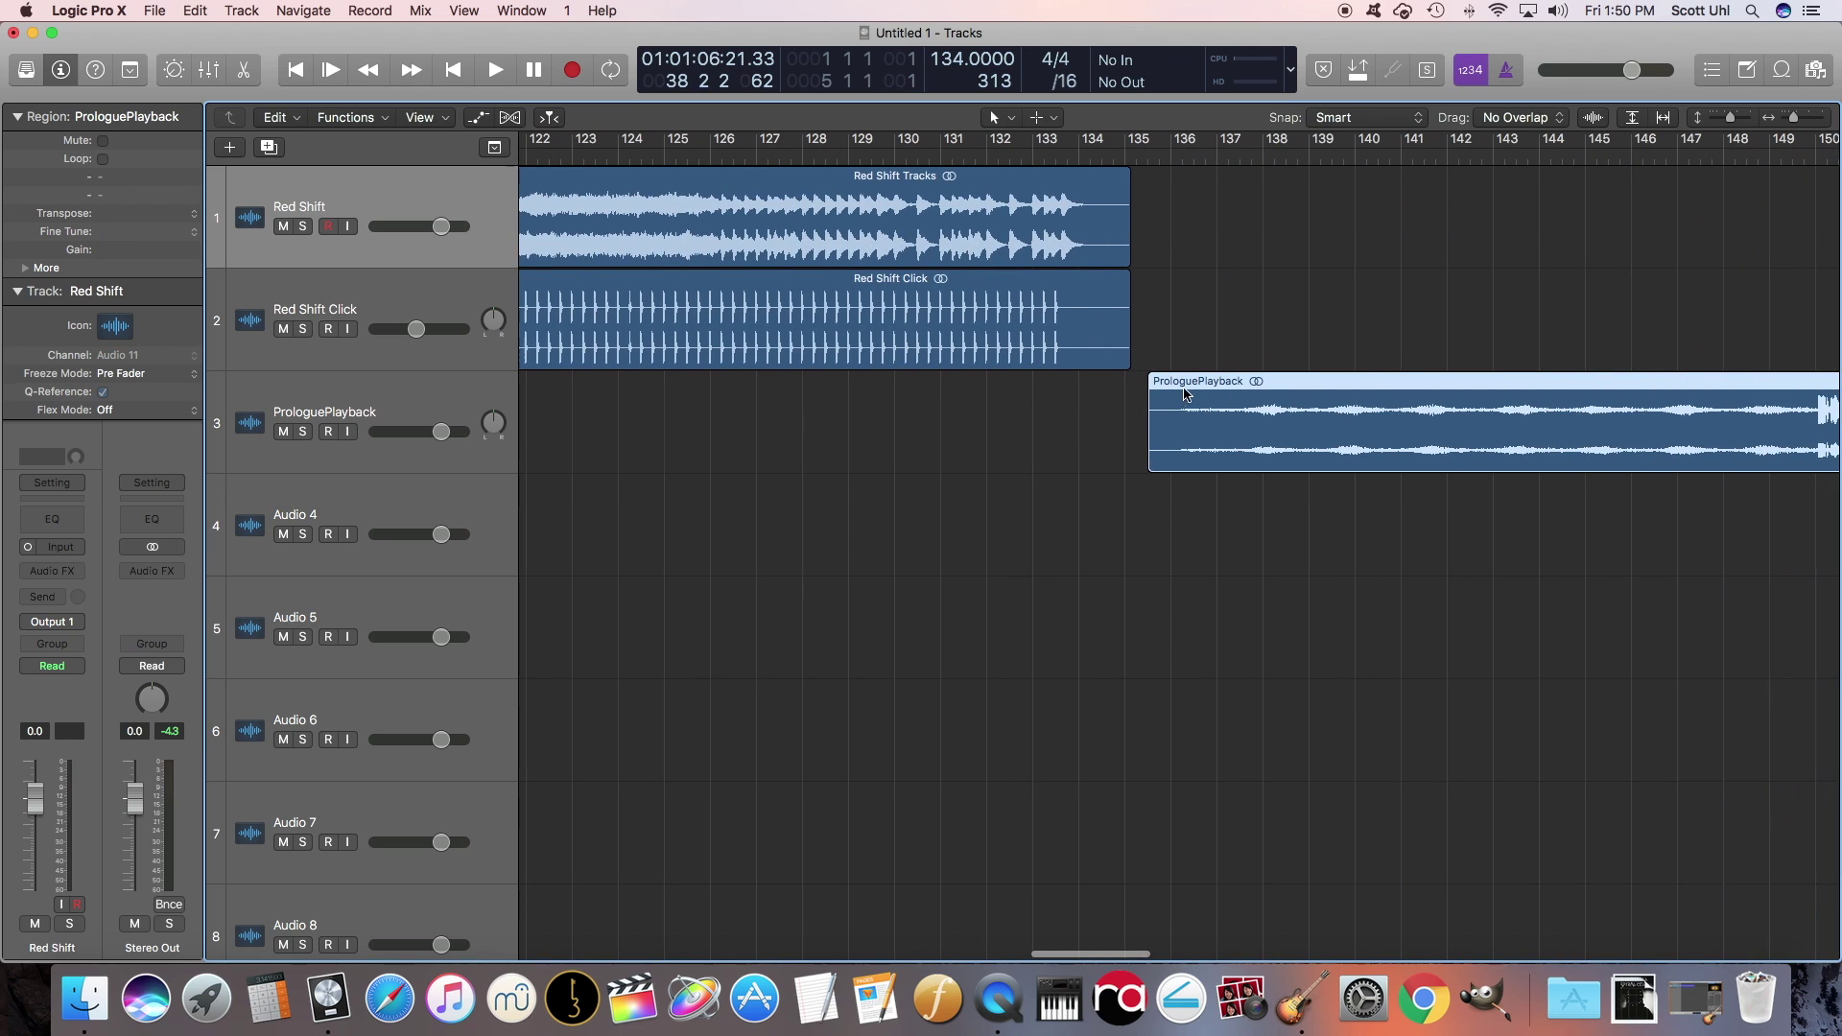
drag(1183, 383, 1208, 389)
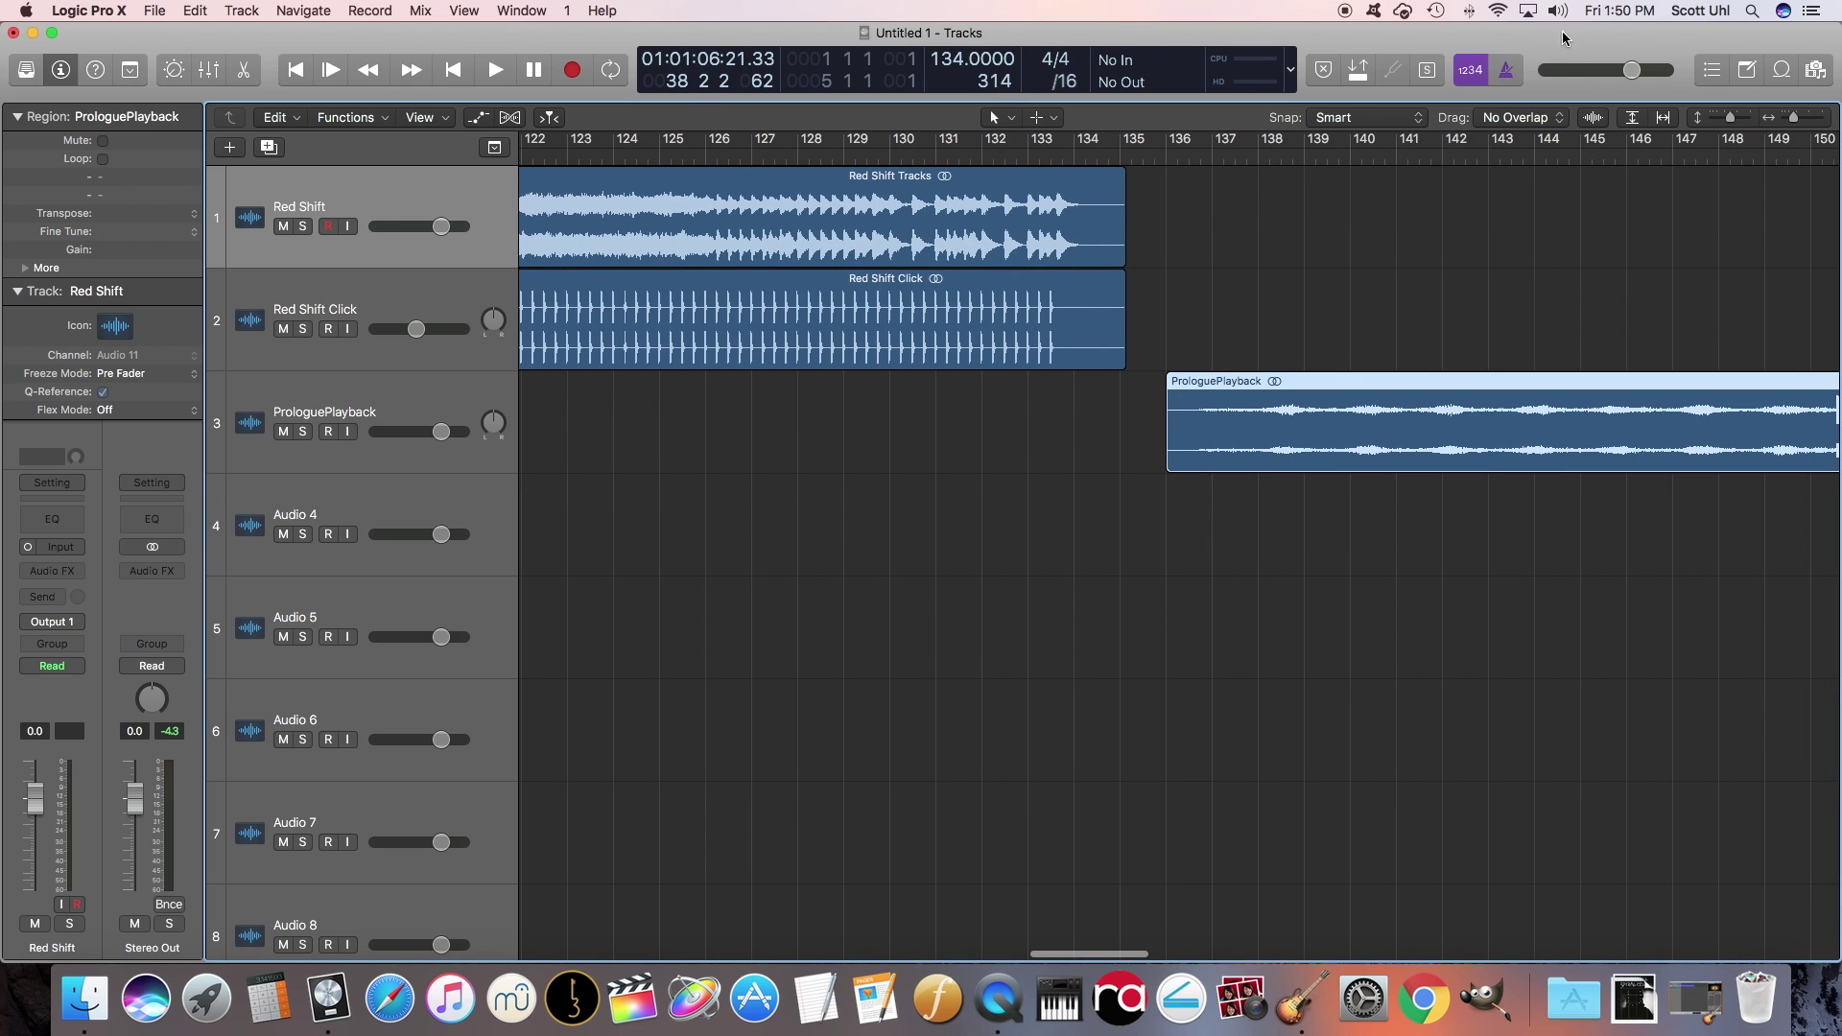
Add PrologueEars.wav from the desktop to the fourth track at bar 136 and move the project window back over the desktop
drag(1591, 35, 1244, 12)
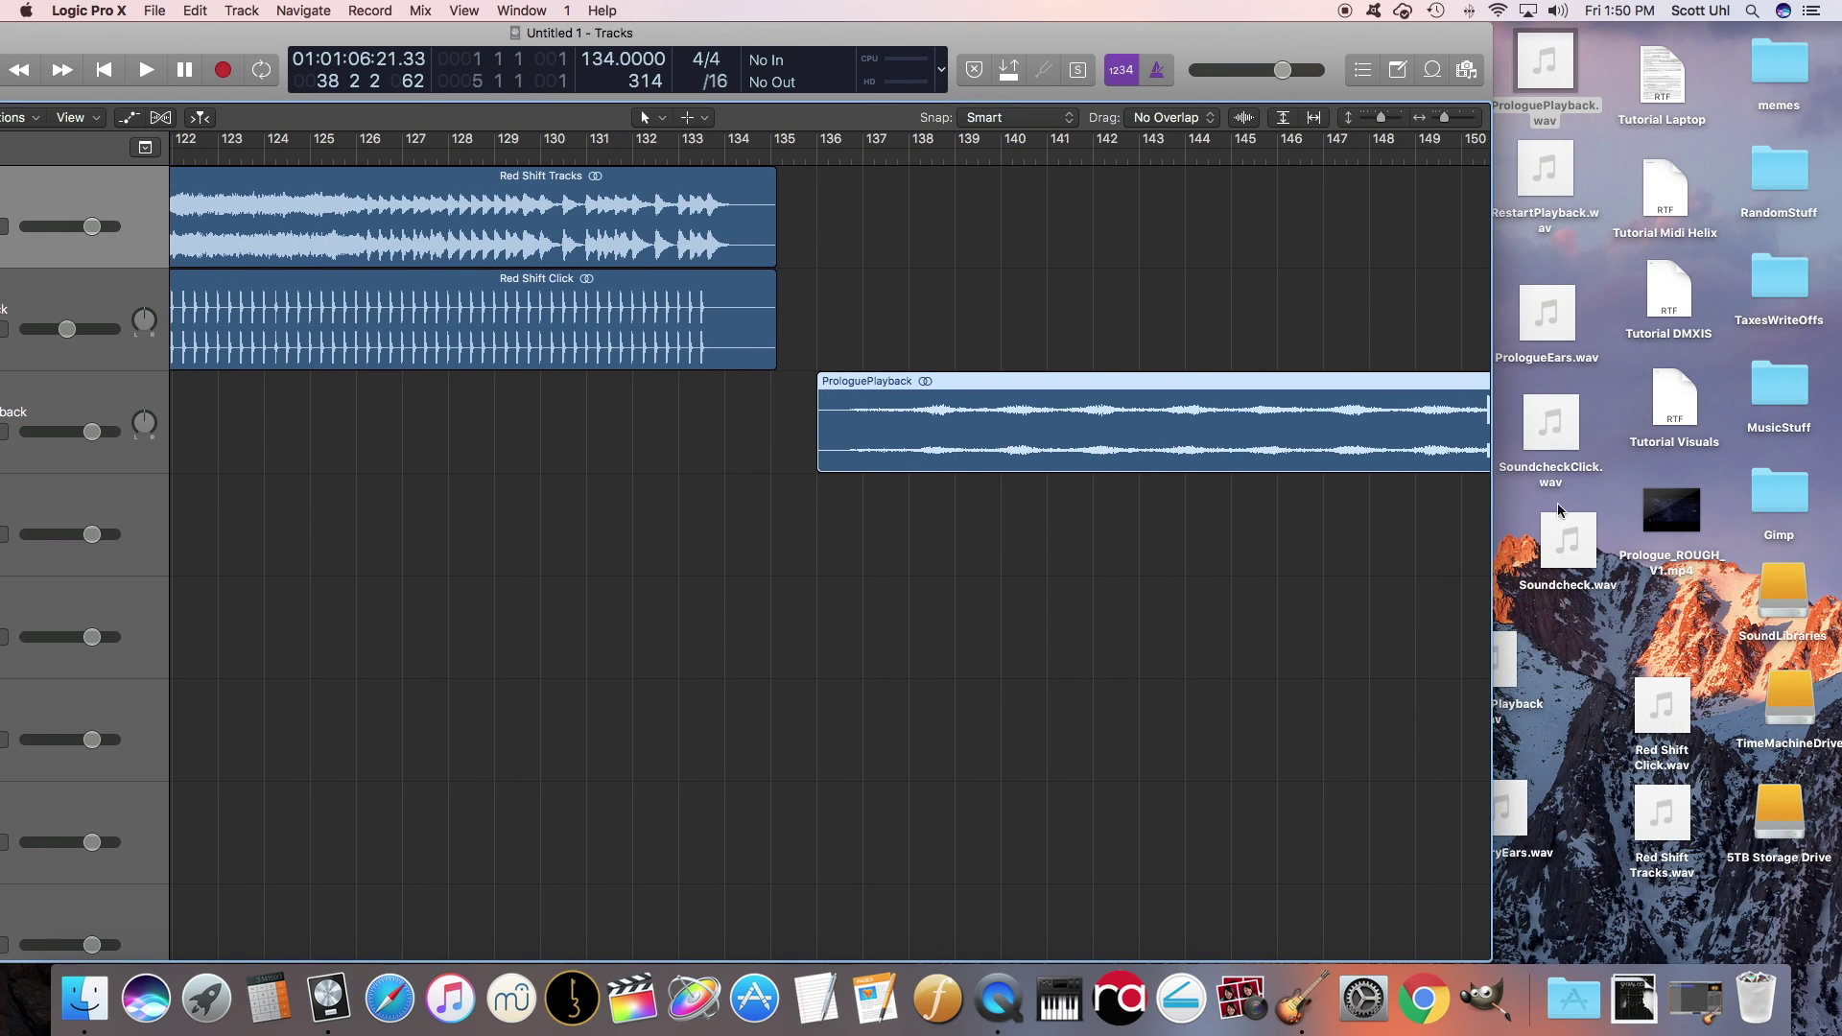
drag(1547, 316, 826, 530)
double_click(885, 36)
mouse_move(885, 37)
mouse_down()
mouse_move(946, 28)
mouse_move(893, 37)
mouse_up()
Create one audio track with Output 1 below ProloguePlayback and move the ProloguePlayback region onto it
click(422, 403)
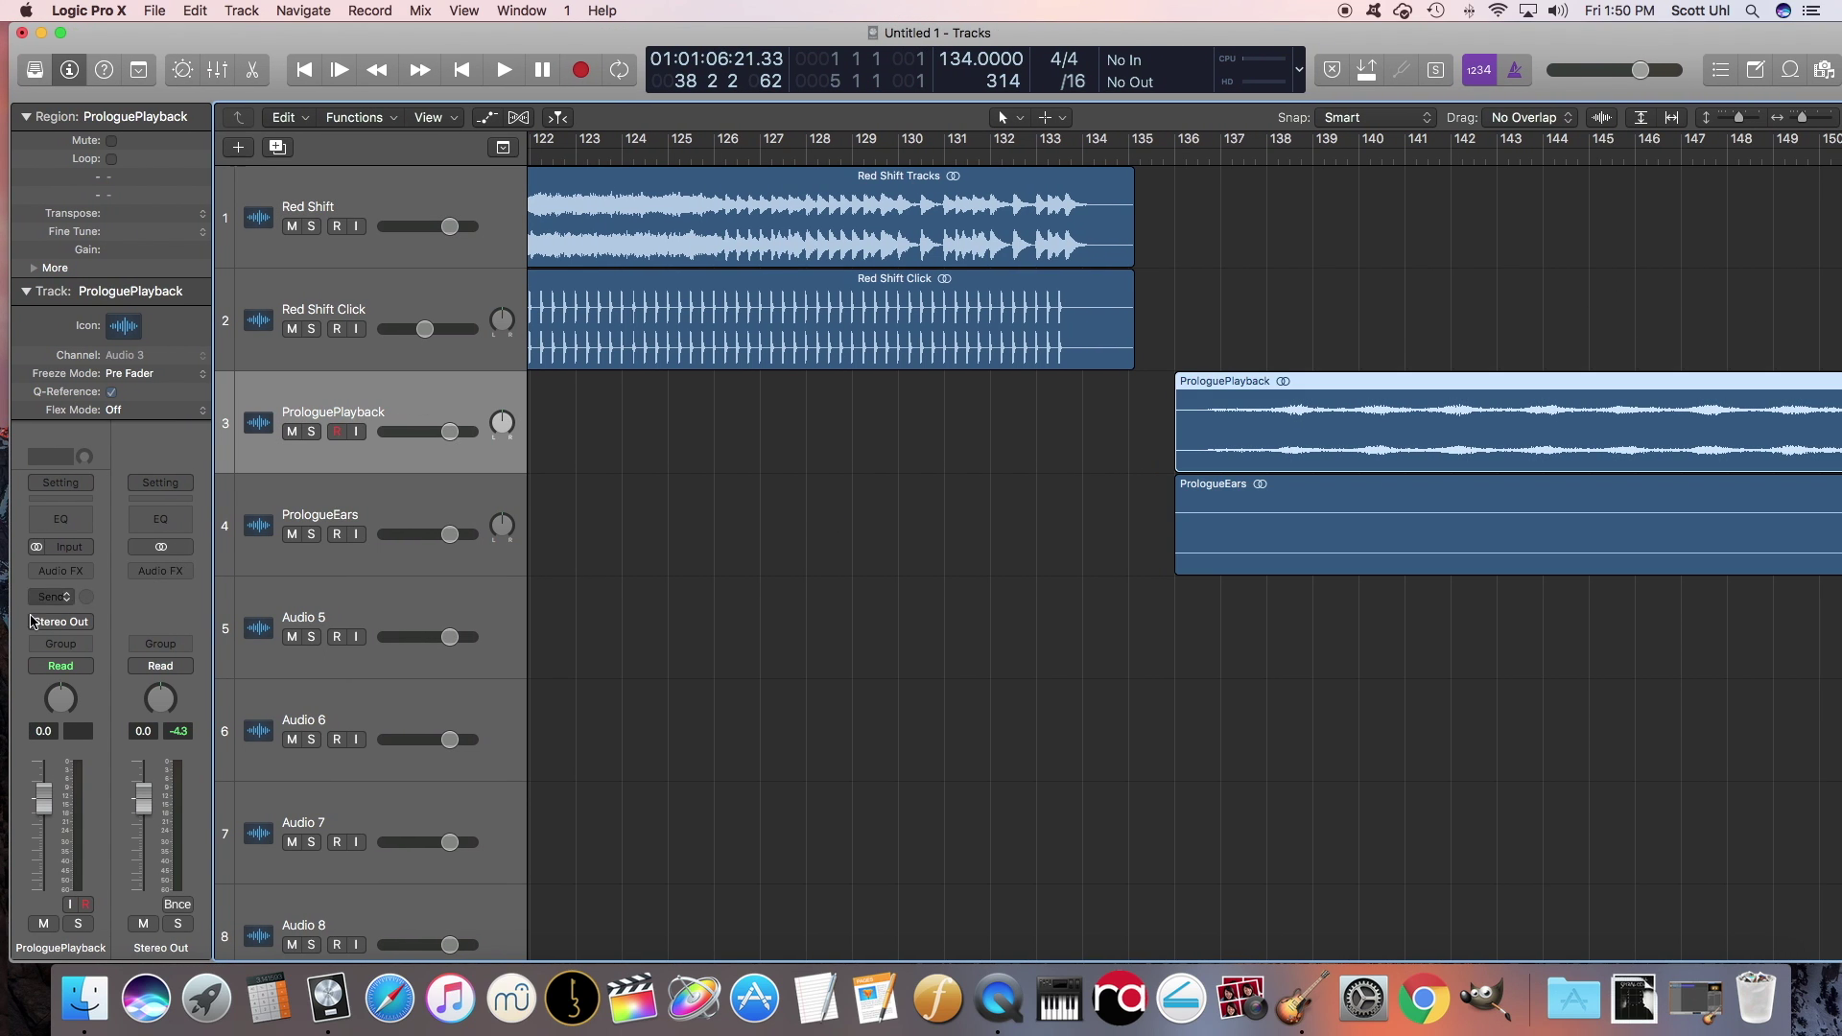
click(238, 147)
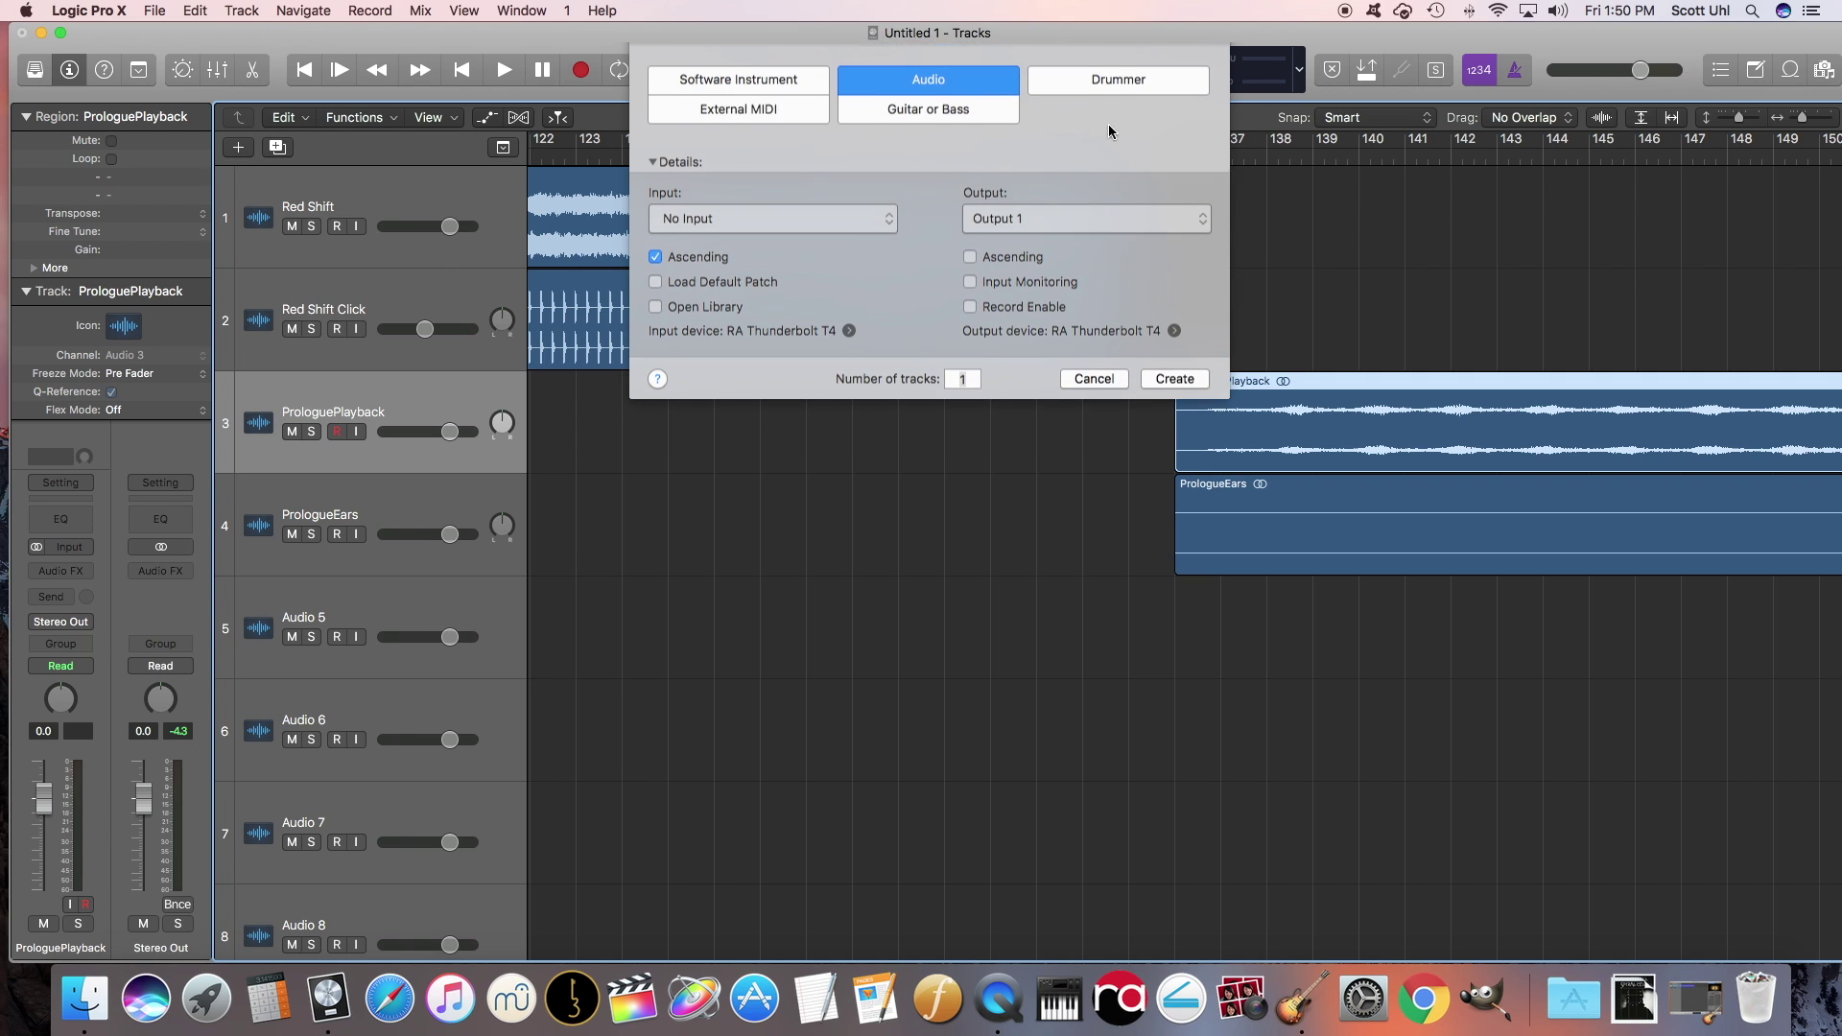
click(1169, 389)
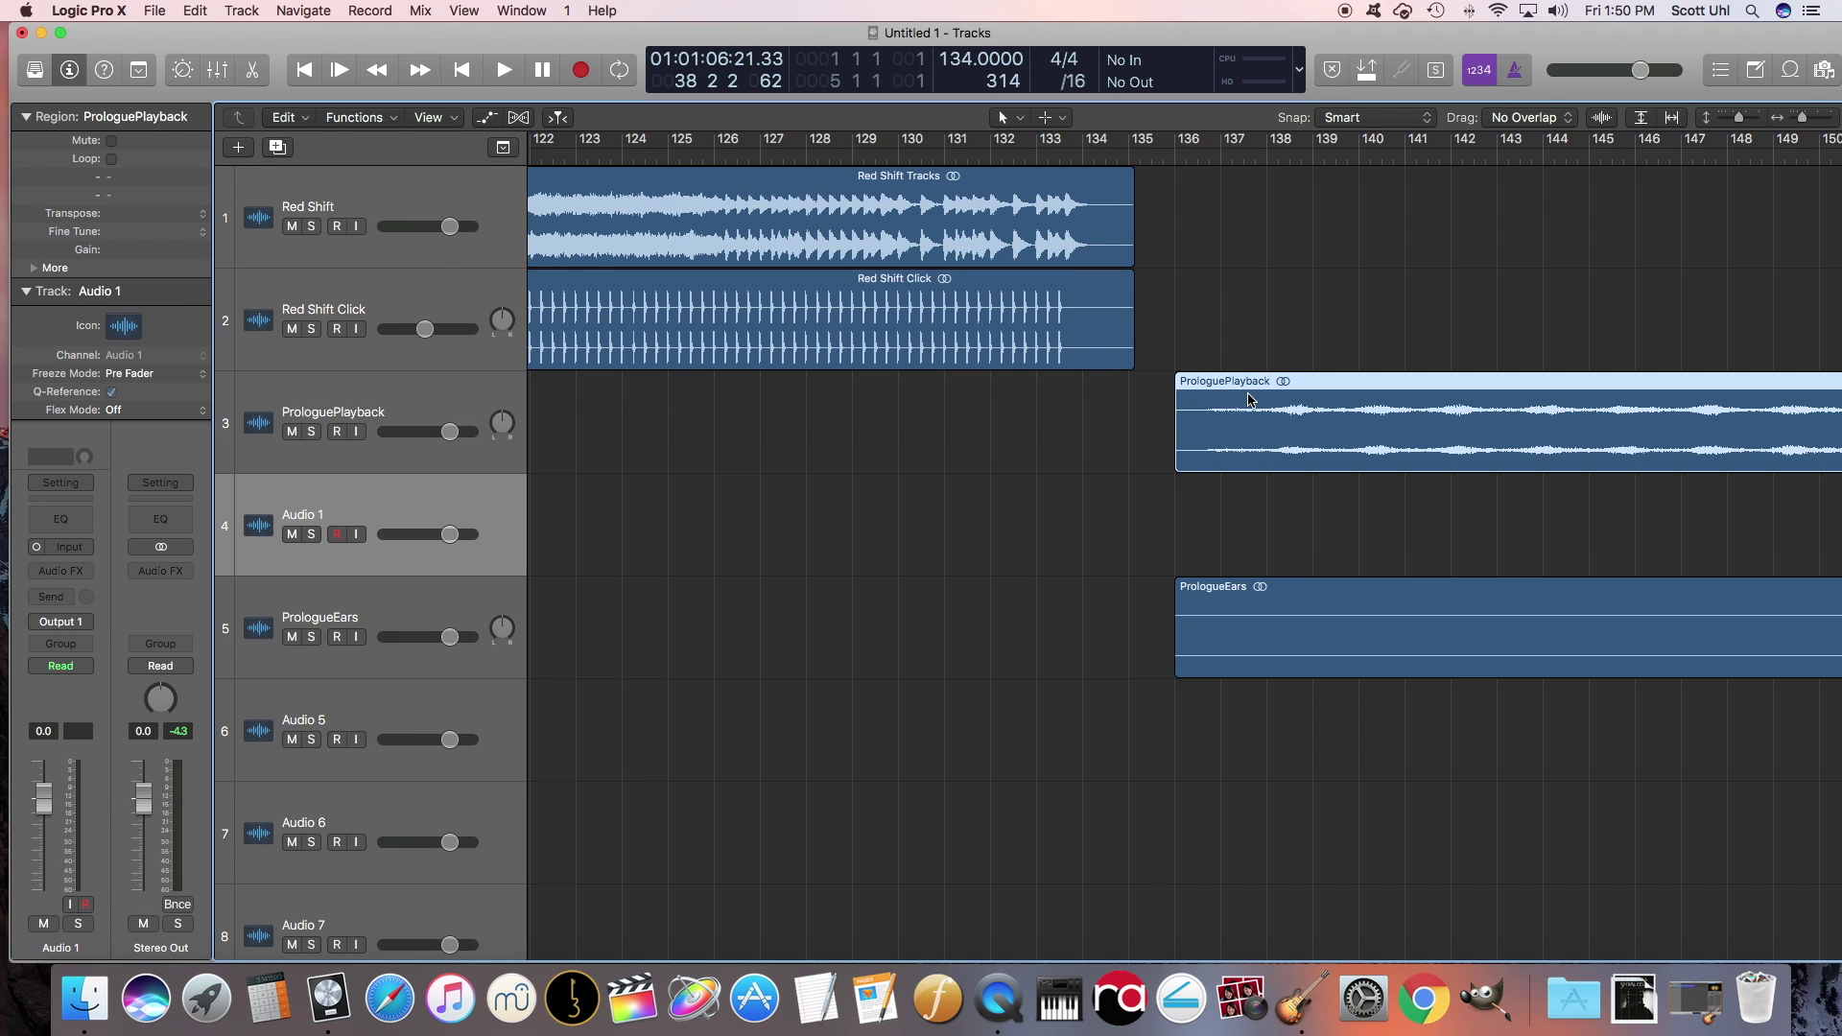
drag(1250, 399, 1249, 566)
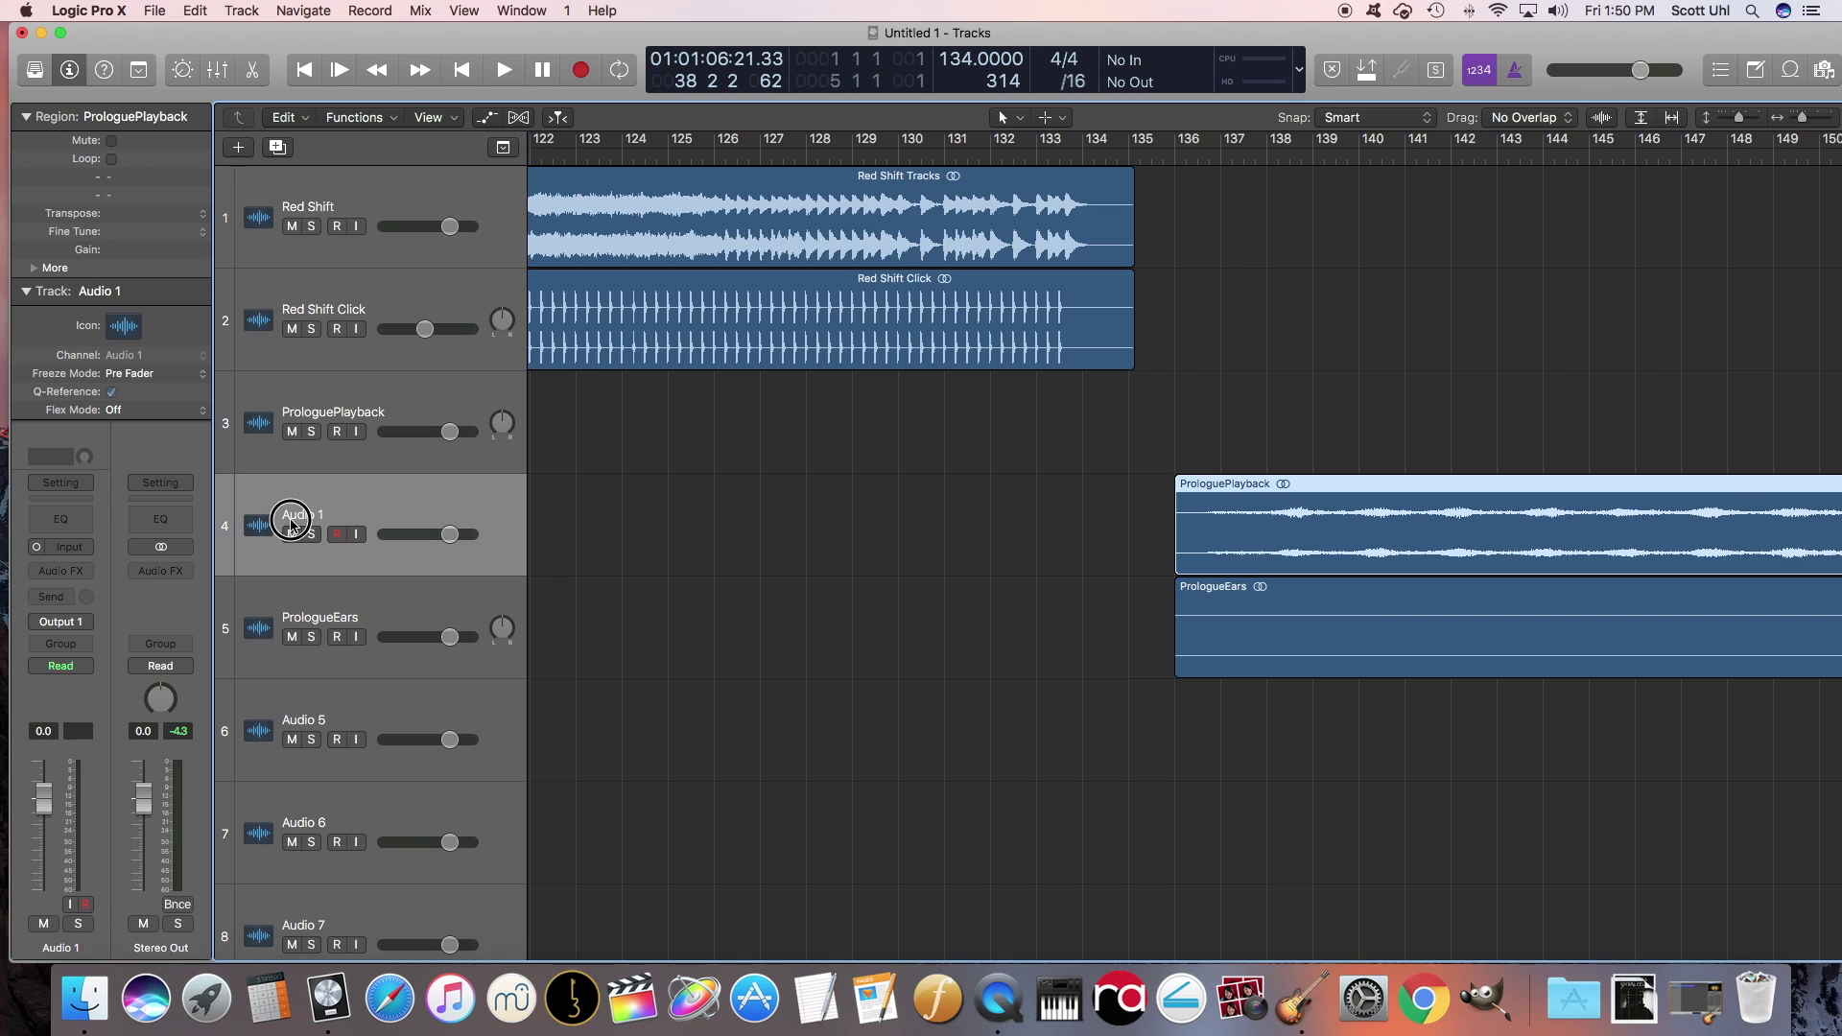
Rename the new audio track as Prologue and delete the emptied ProloguePlayback track
double_click(293, 514)
text(Prologue)
key(Return)
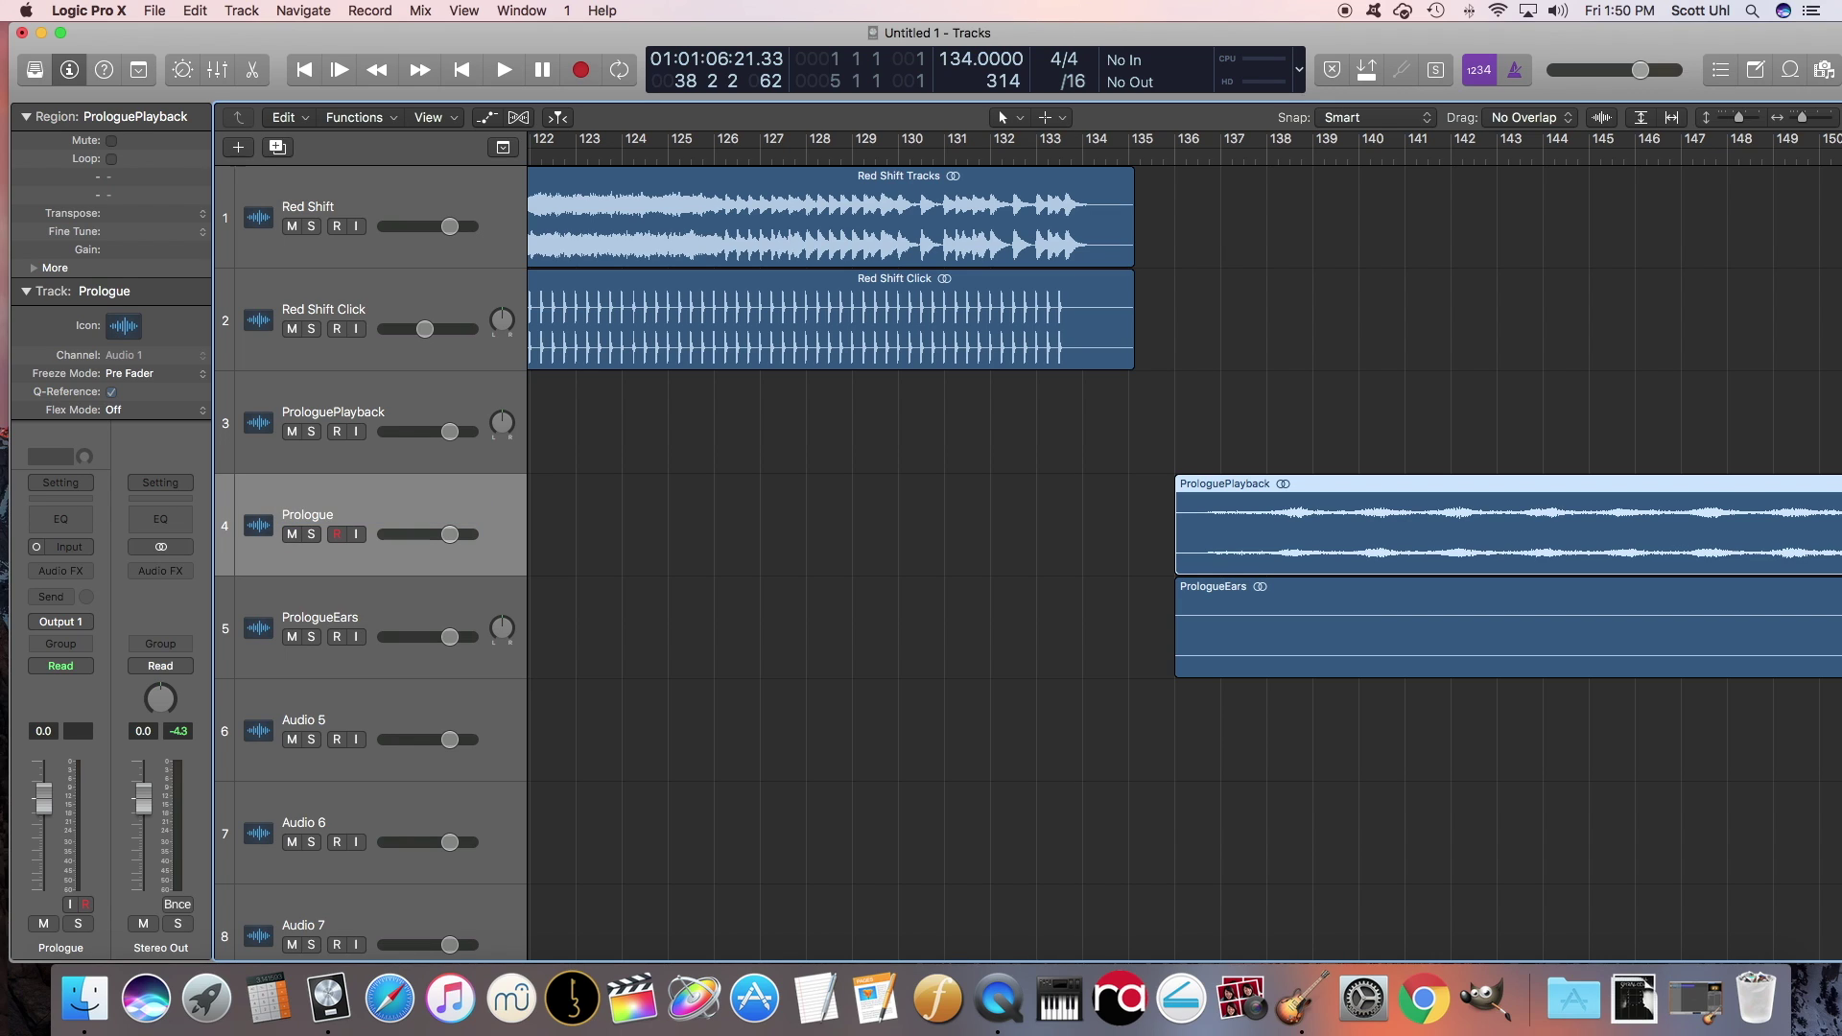
click(386, 419)
key(super+BackSpace)
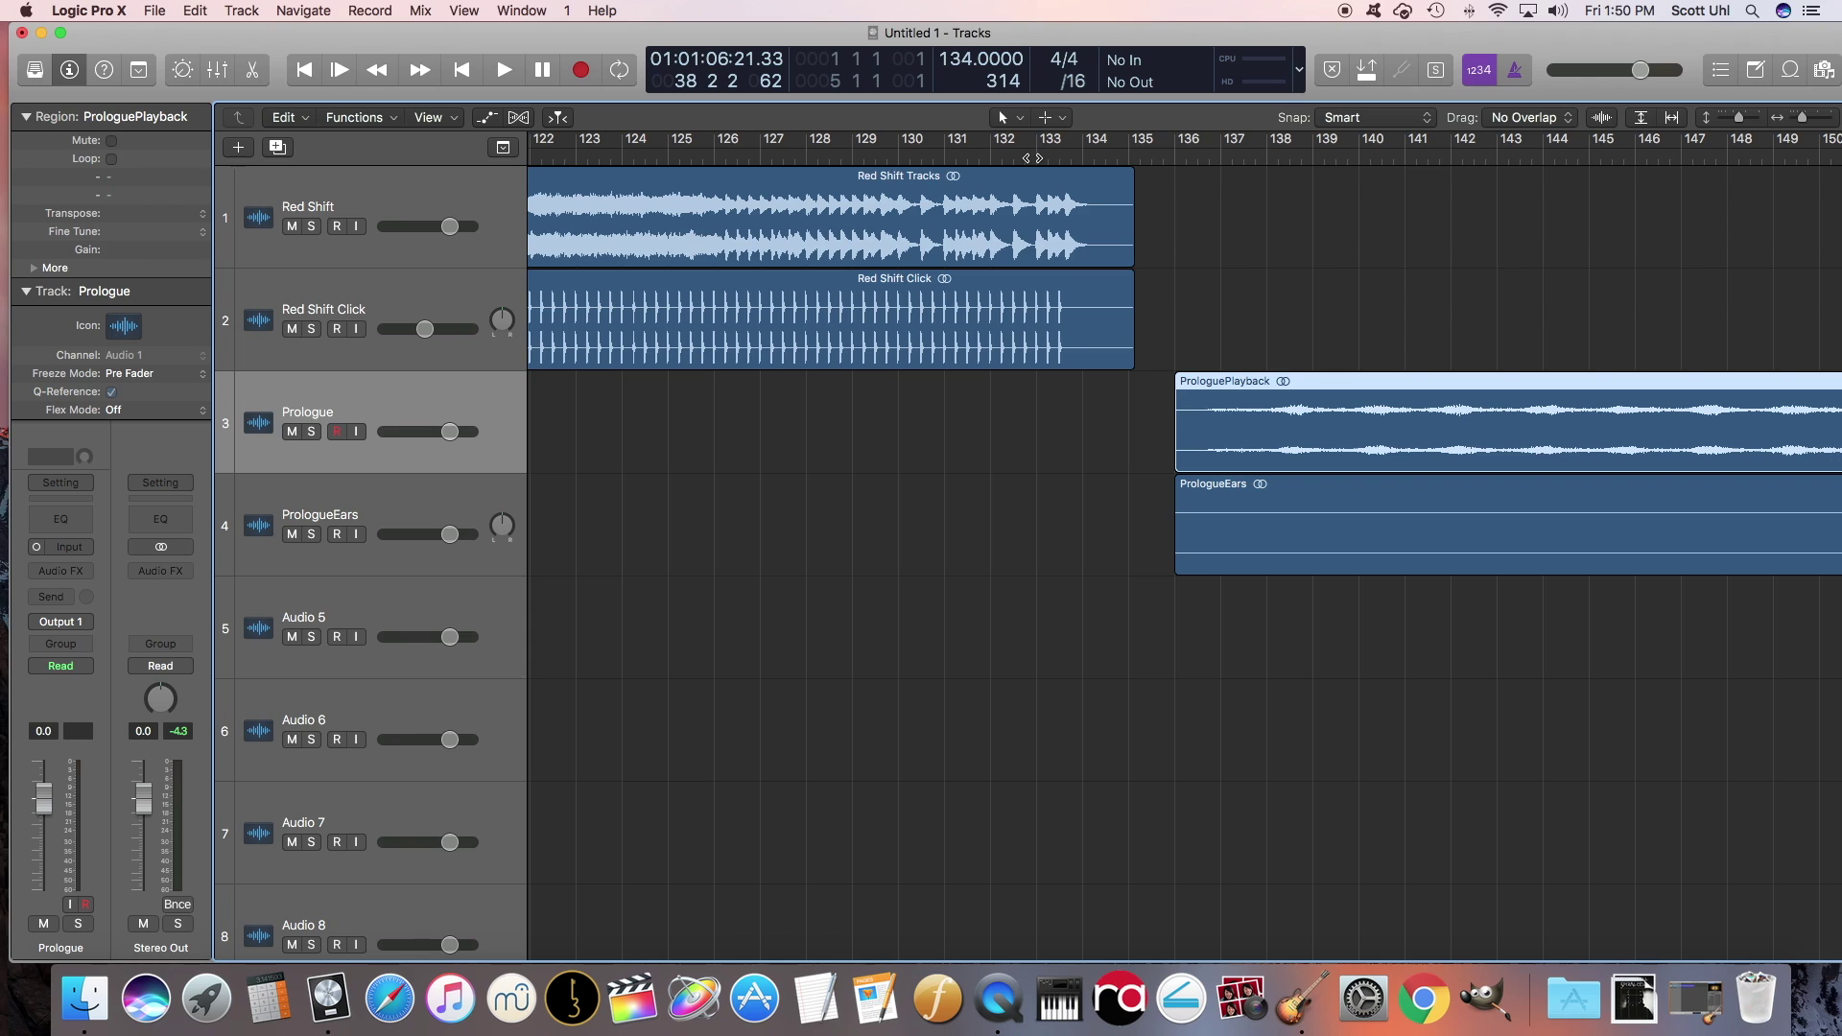
Show the global tracks and add a tempo change to 148 BPM at bar 136, where the Prologue regions start
click(1034, 157)
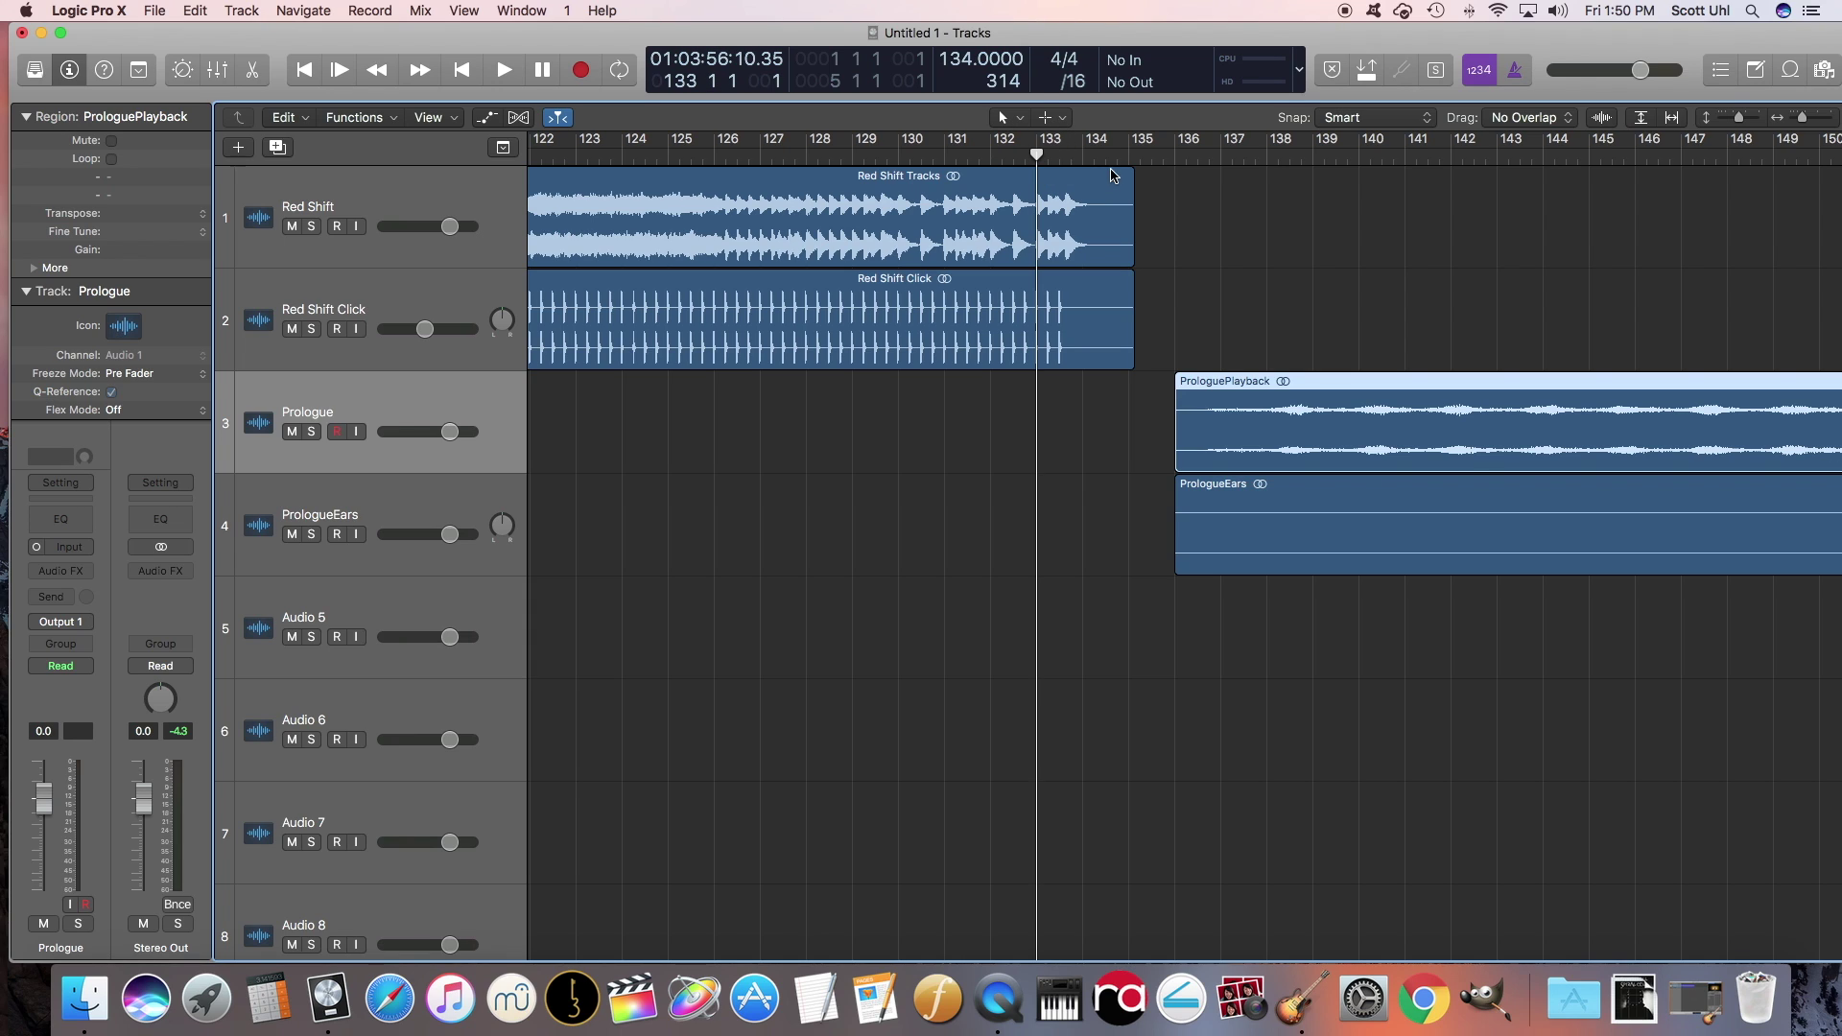
click(1175, 154)
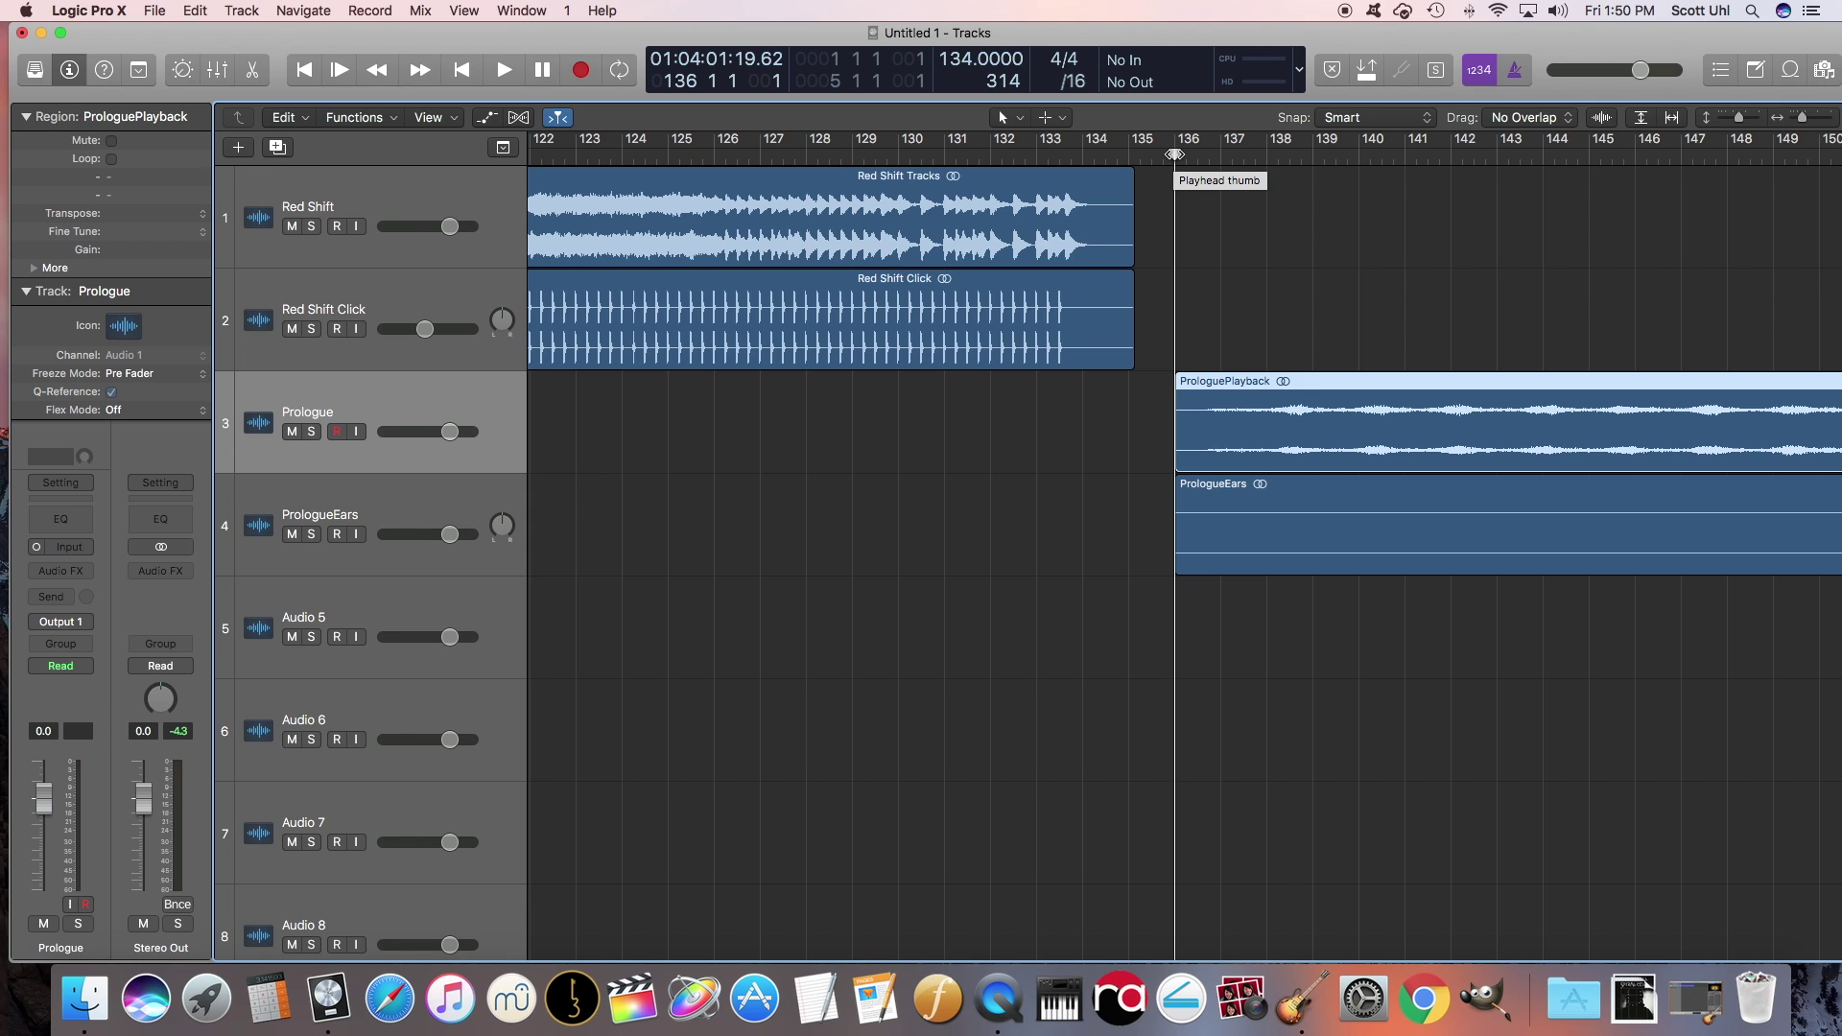
click(500, 148)
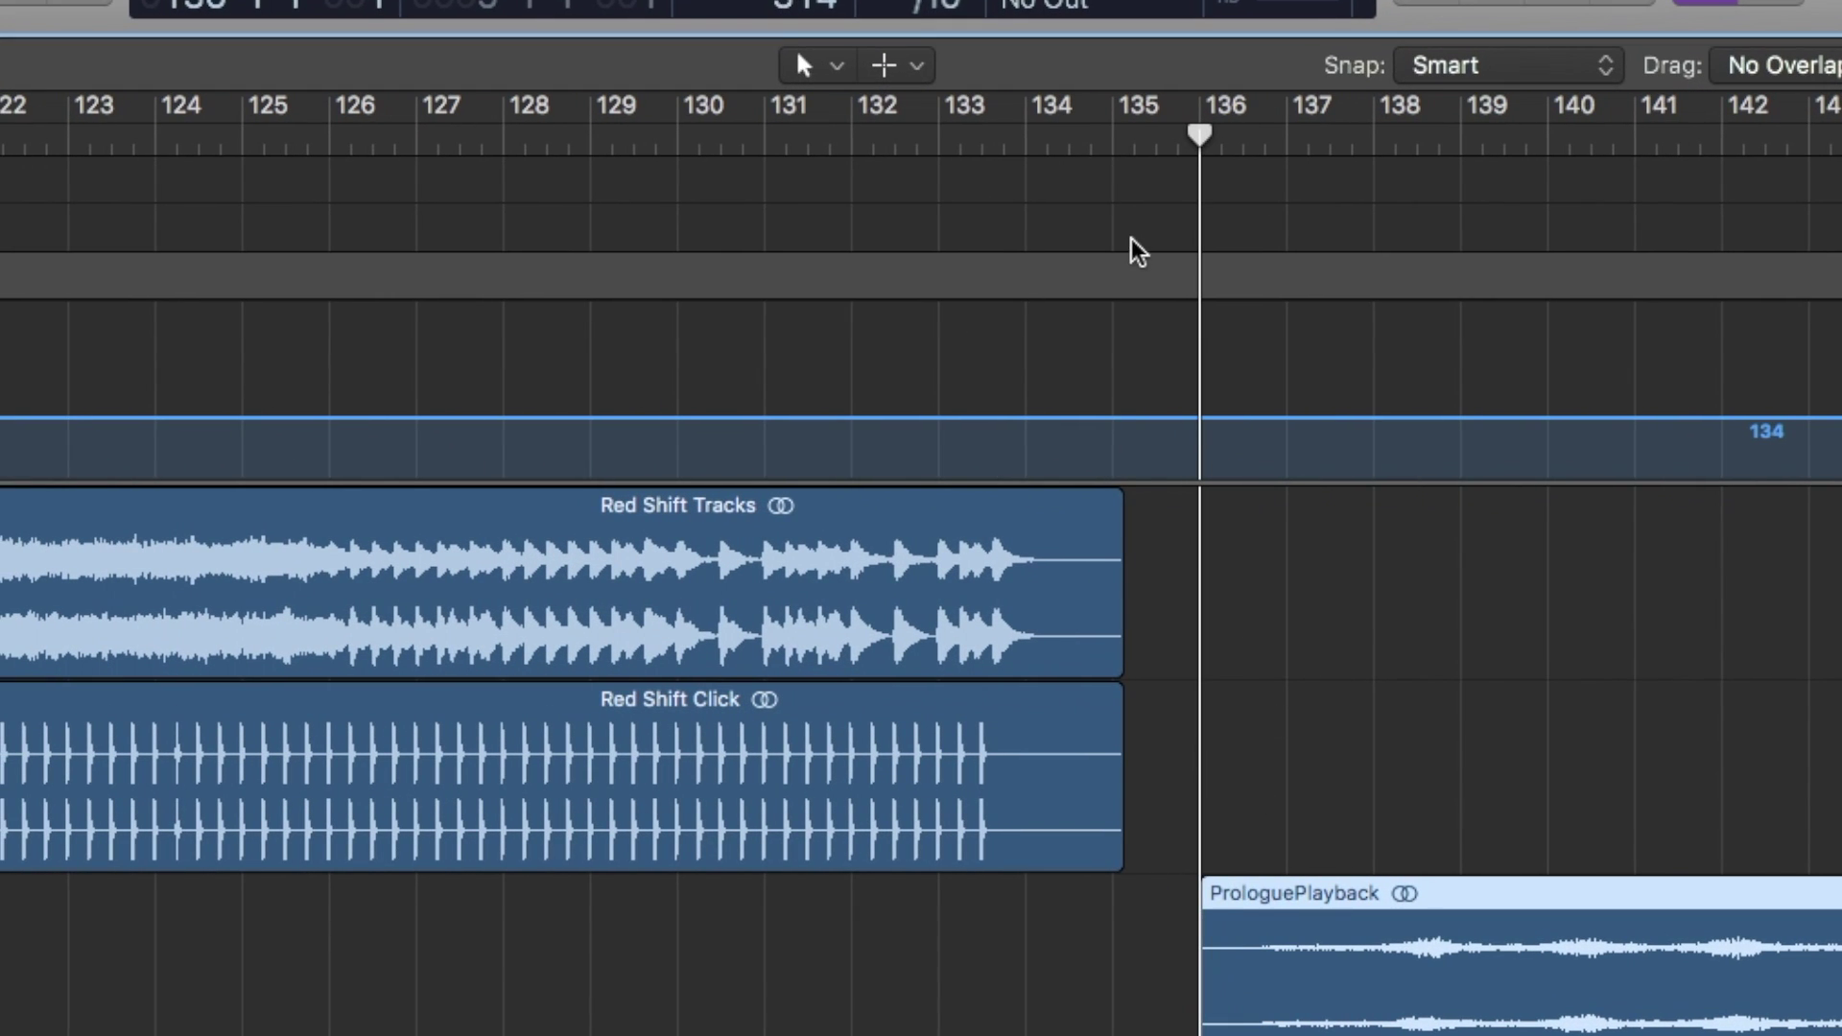
click(1200, 418)
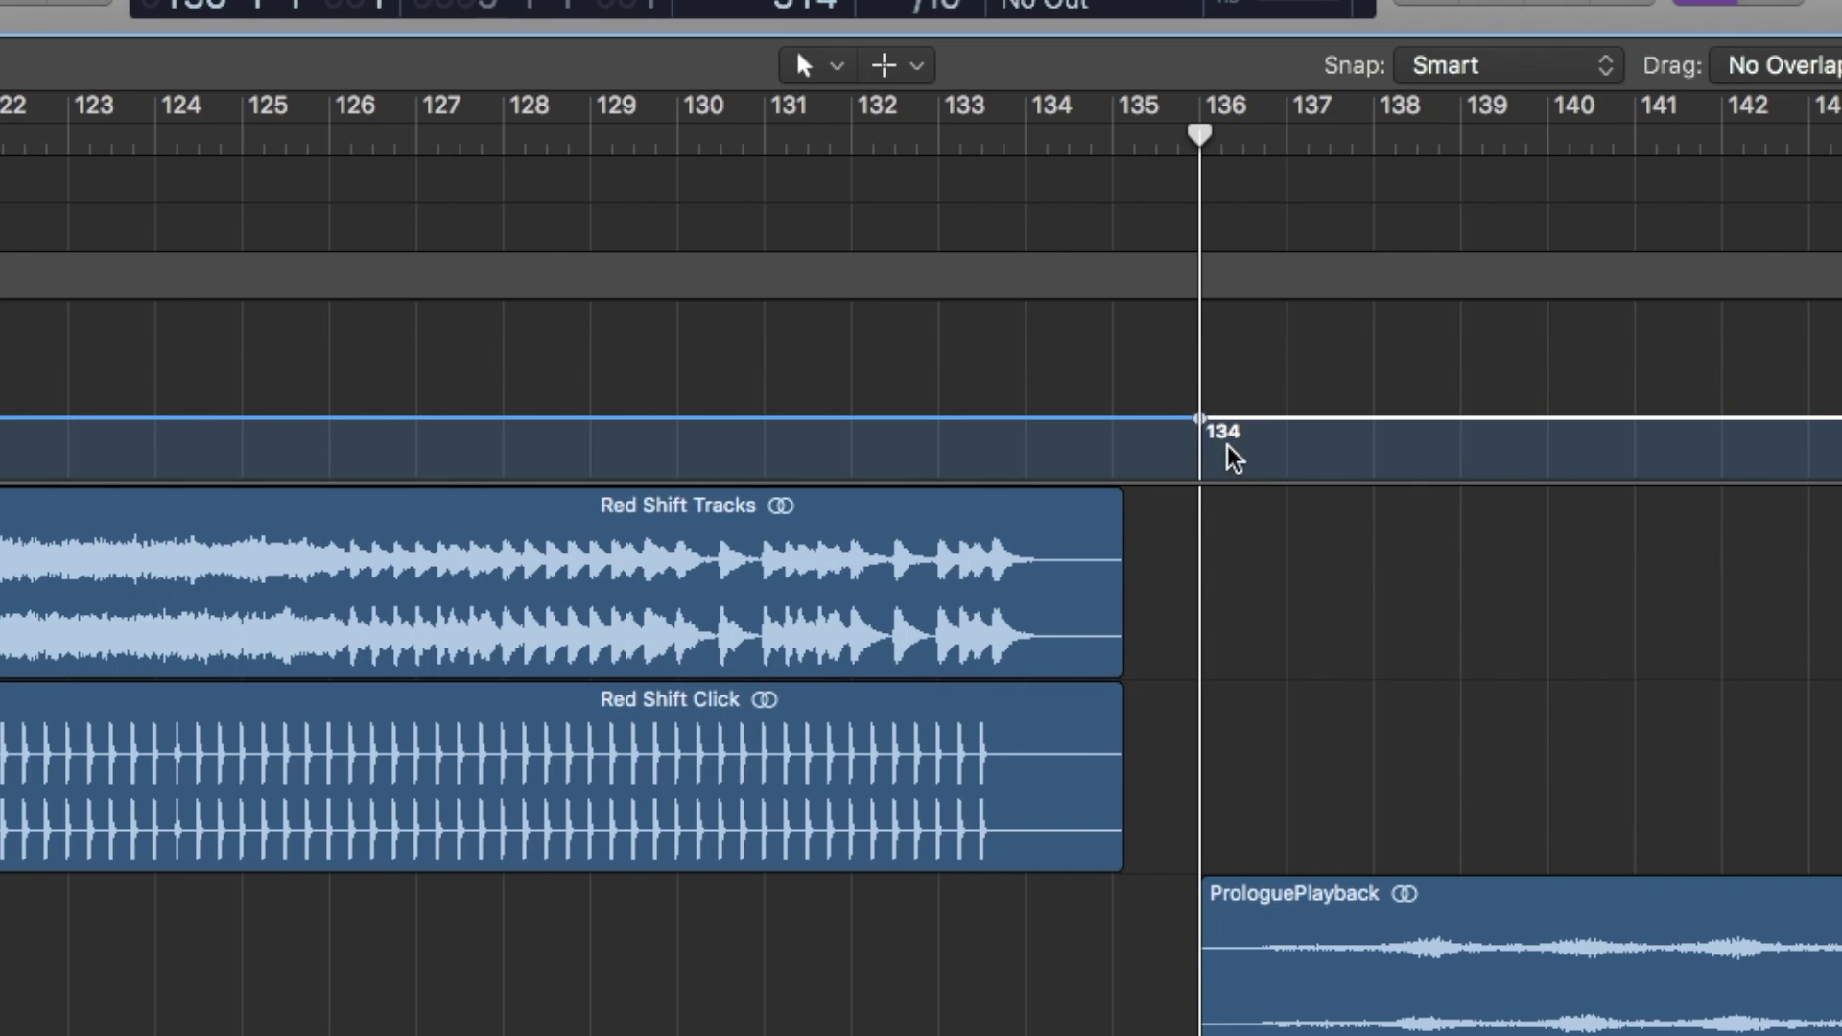
drag(1213, 424, 1213, 359)
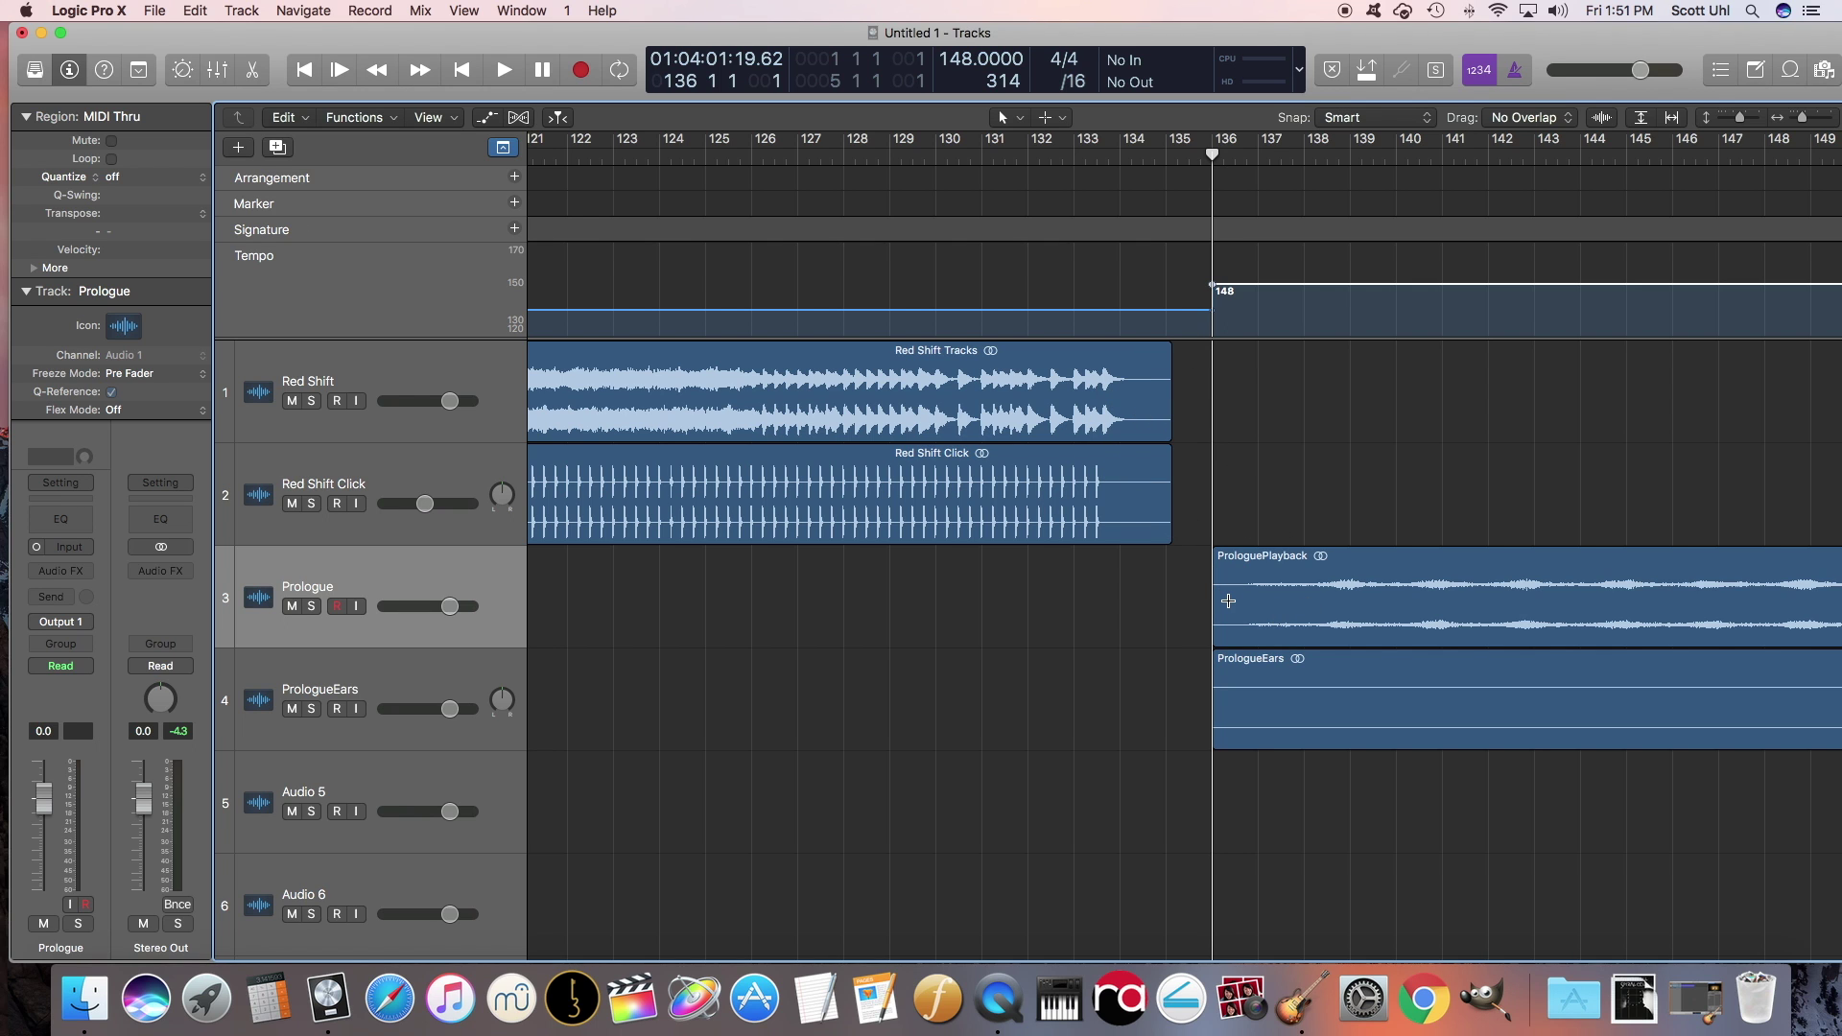
Extend the project end to bar 334, past the end of the Prologue regions
scroll(1241, 495, left, 1)
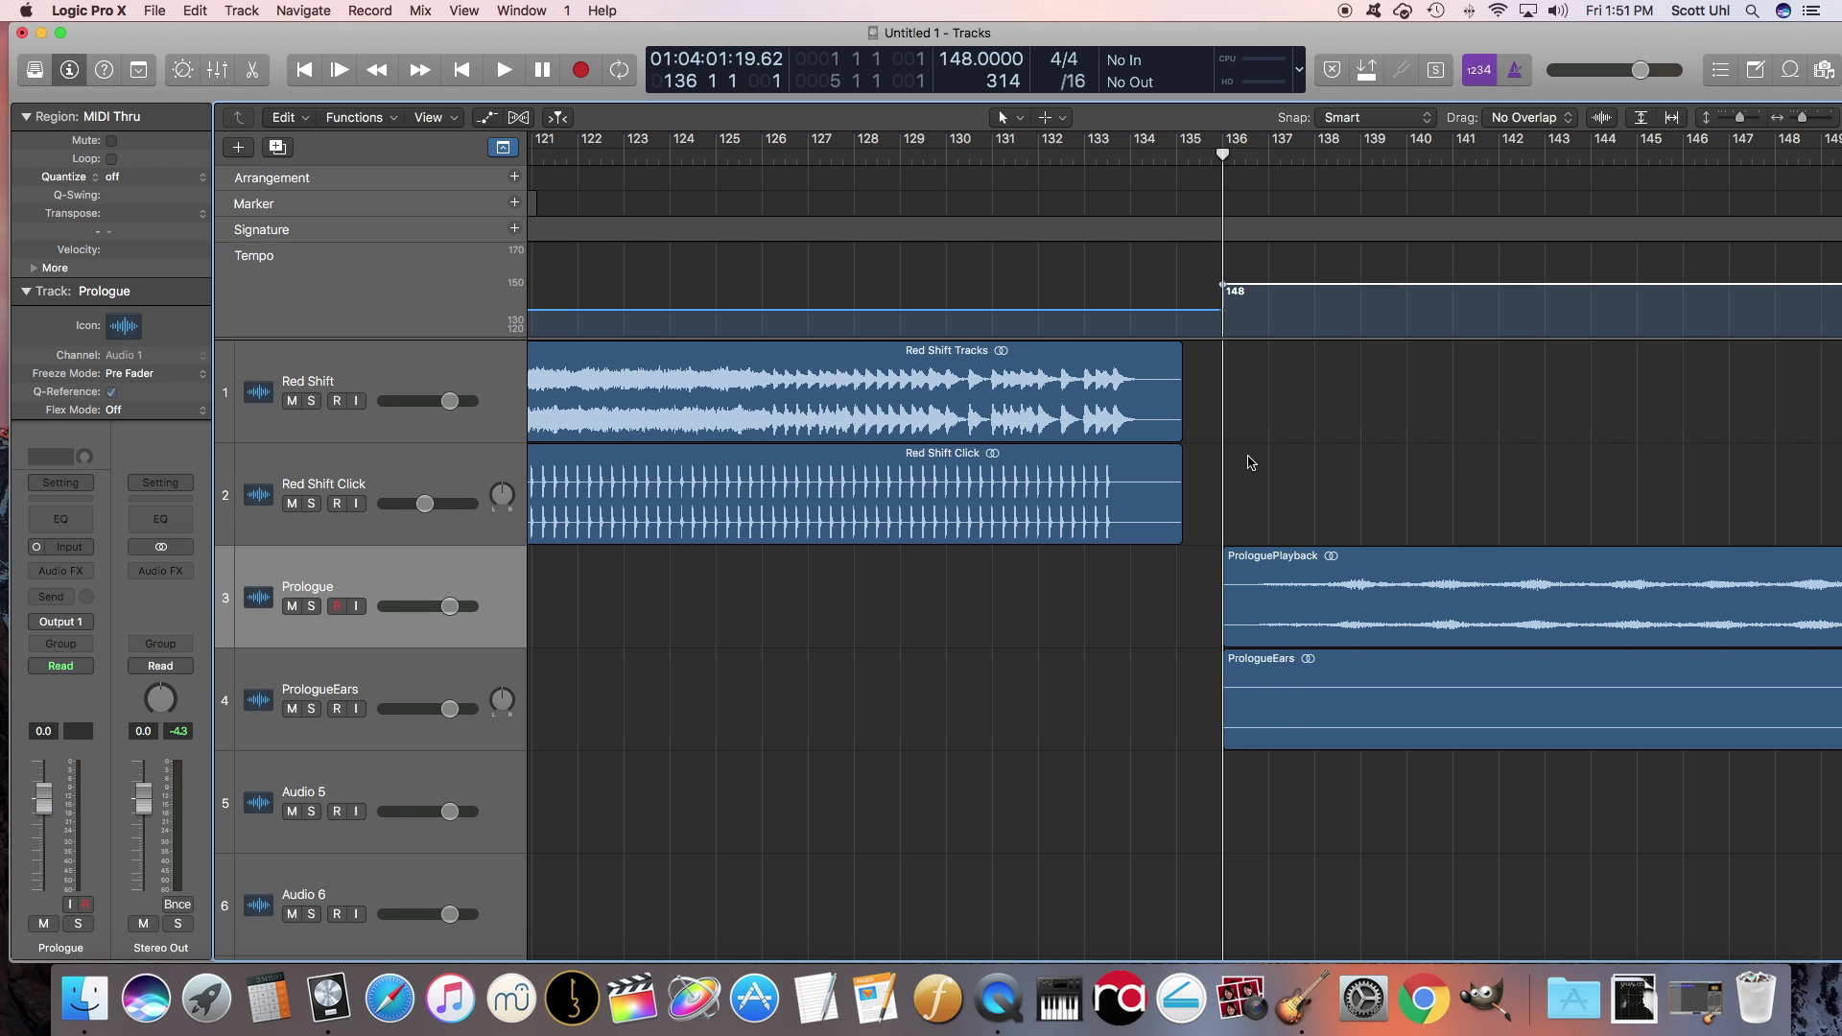
scroll(696, 785, right, 5)
scroll(696, 785, right, 20)
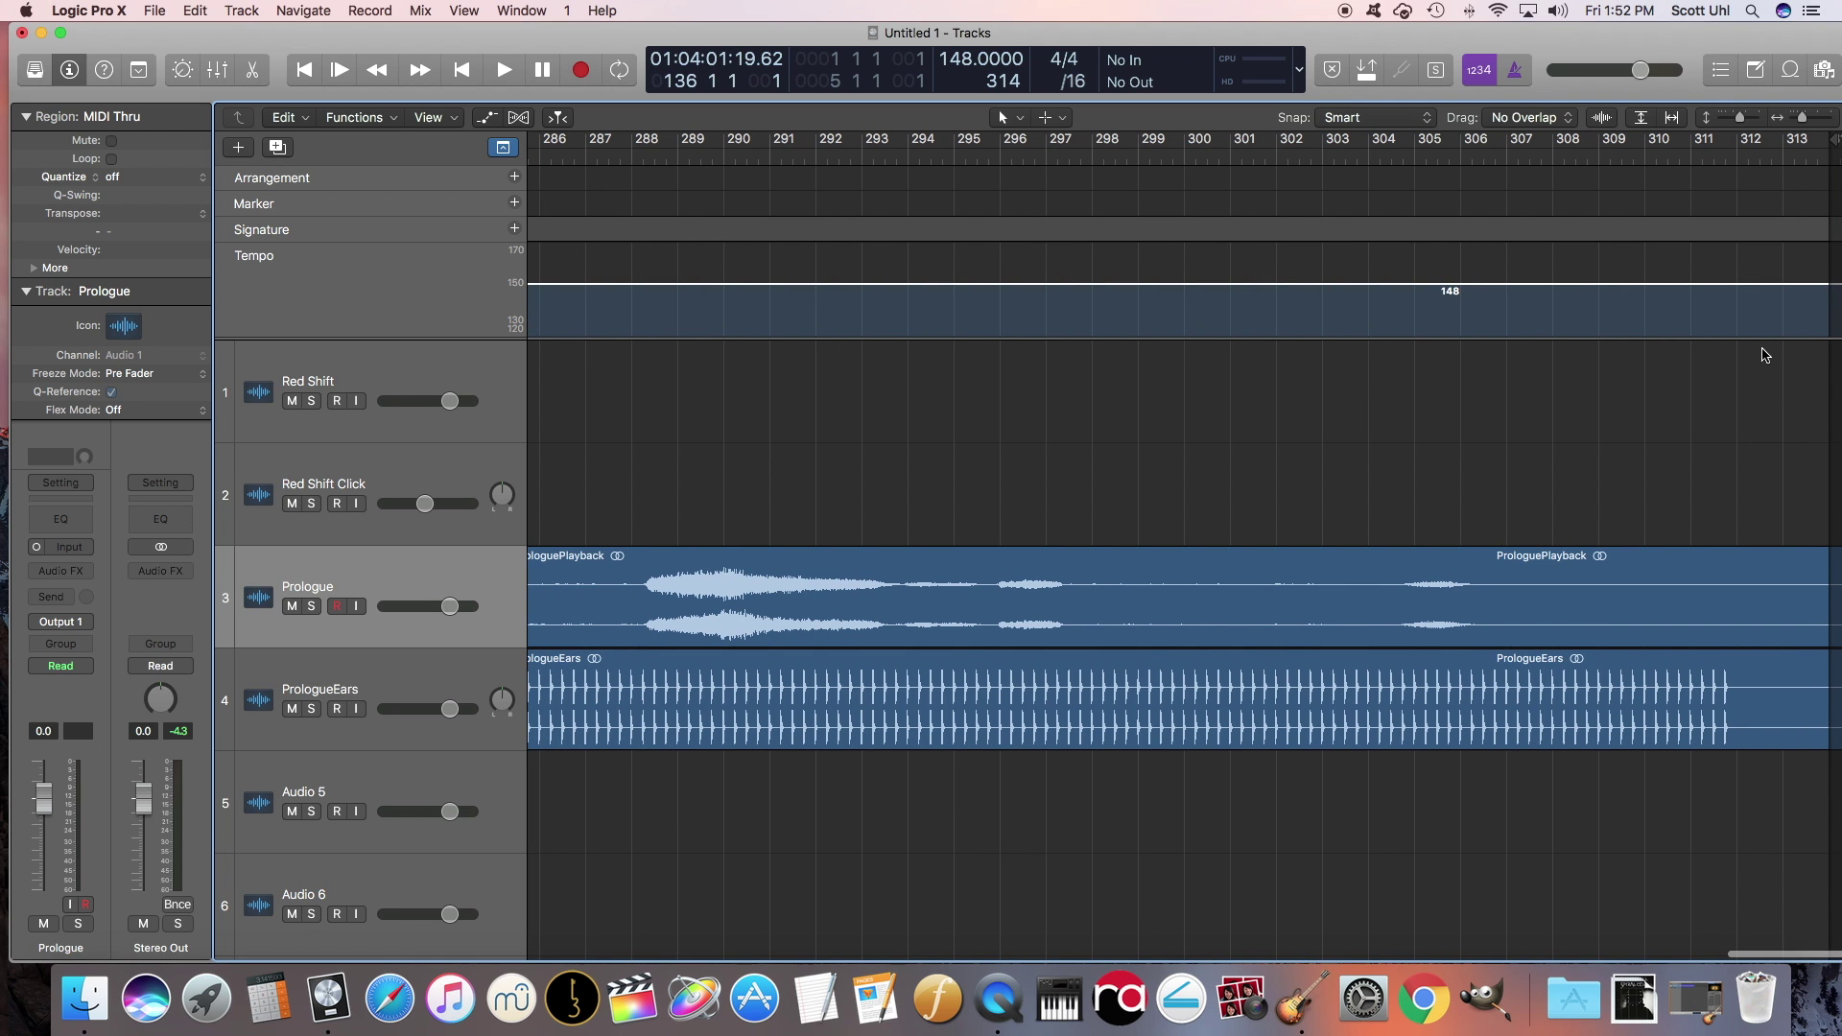
drag(1812, 139, 1833, 154)
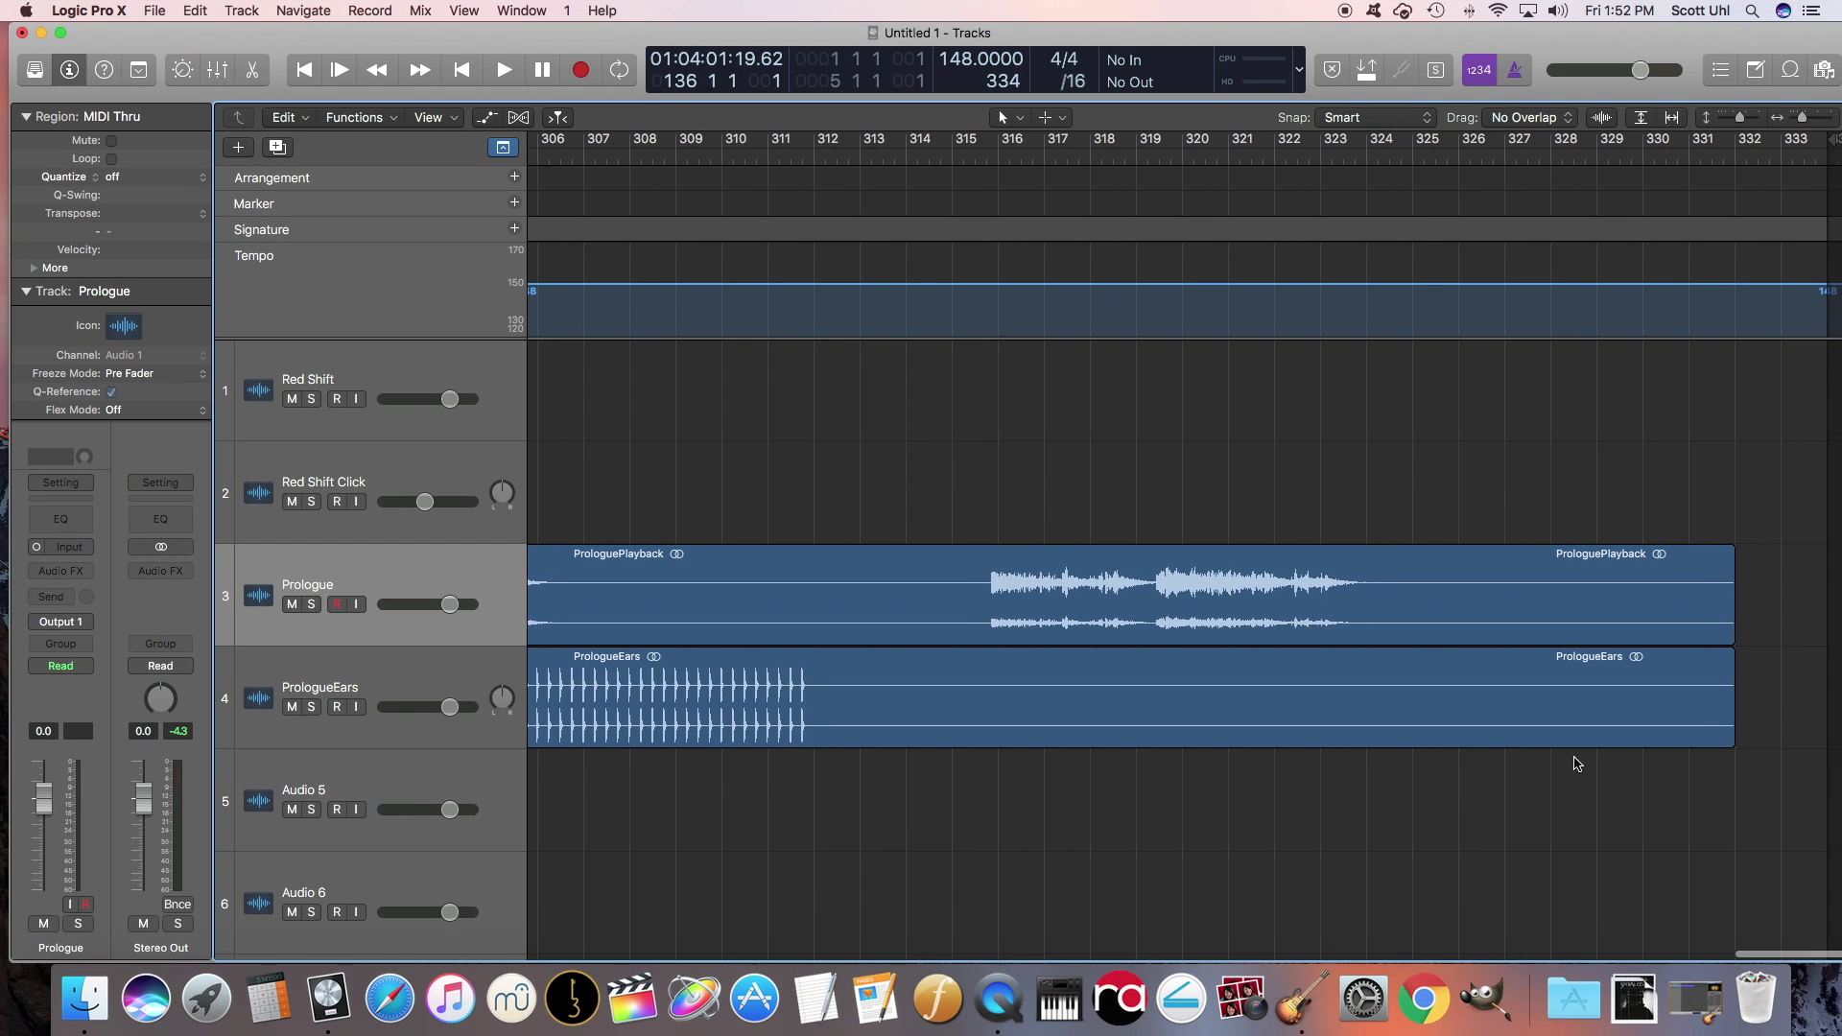
scroll(1766, 760, left, 1)
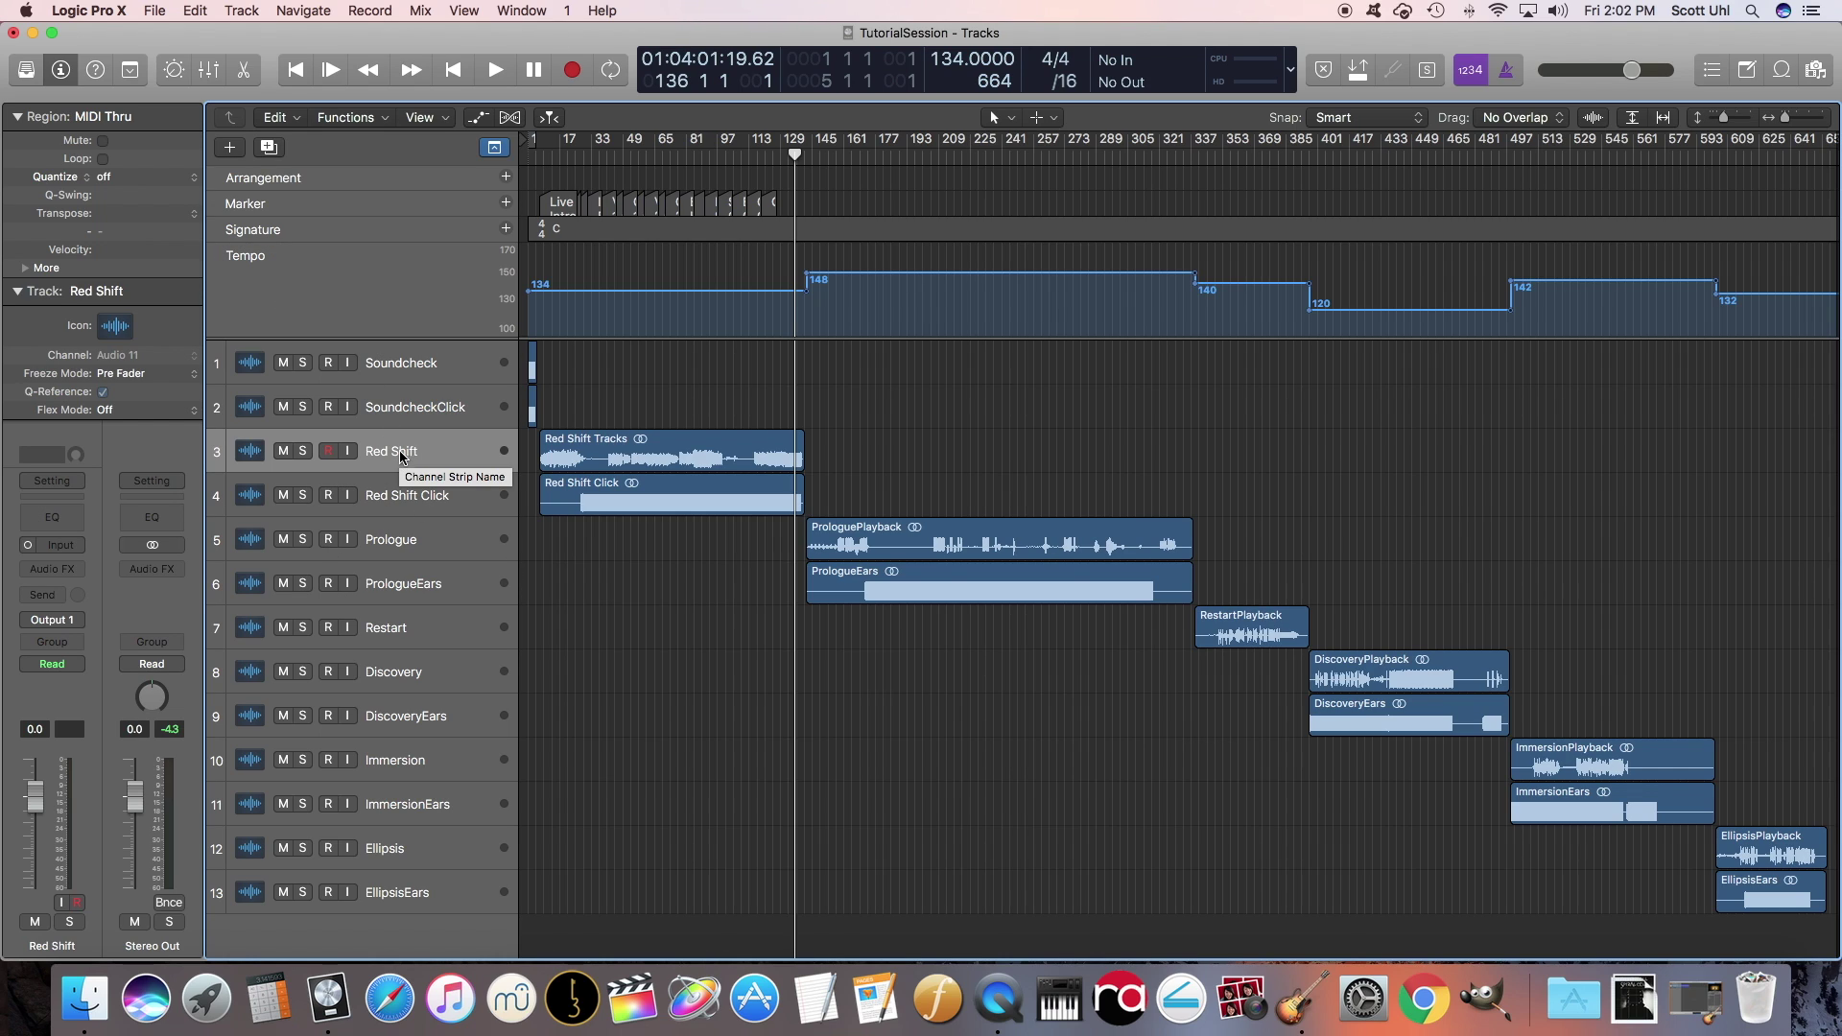
Return the playhead to bar 2 and review the song tracks, region order and tempo changes across the TutorialSession project
click(406, 542)
click(284, 648)
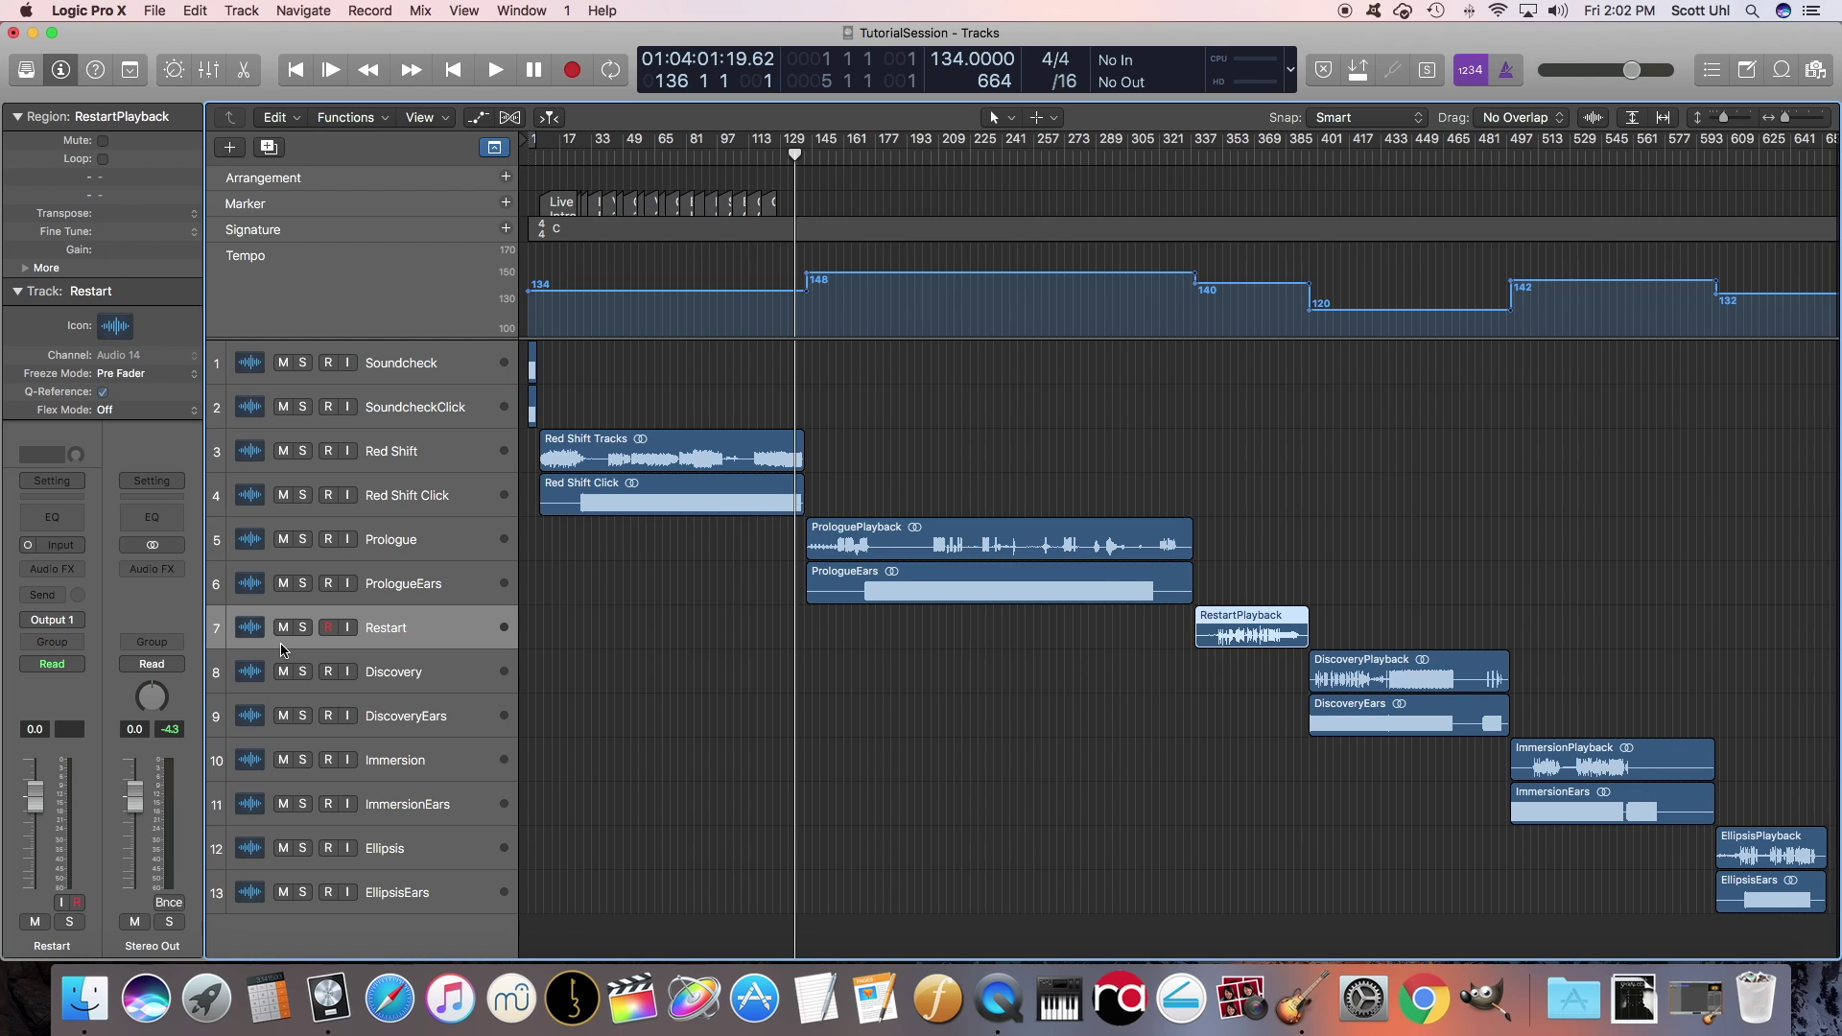
click(427, 727)
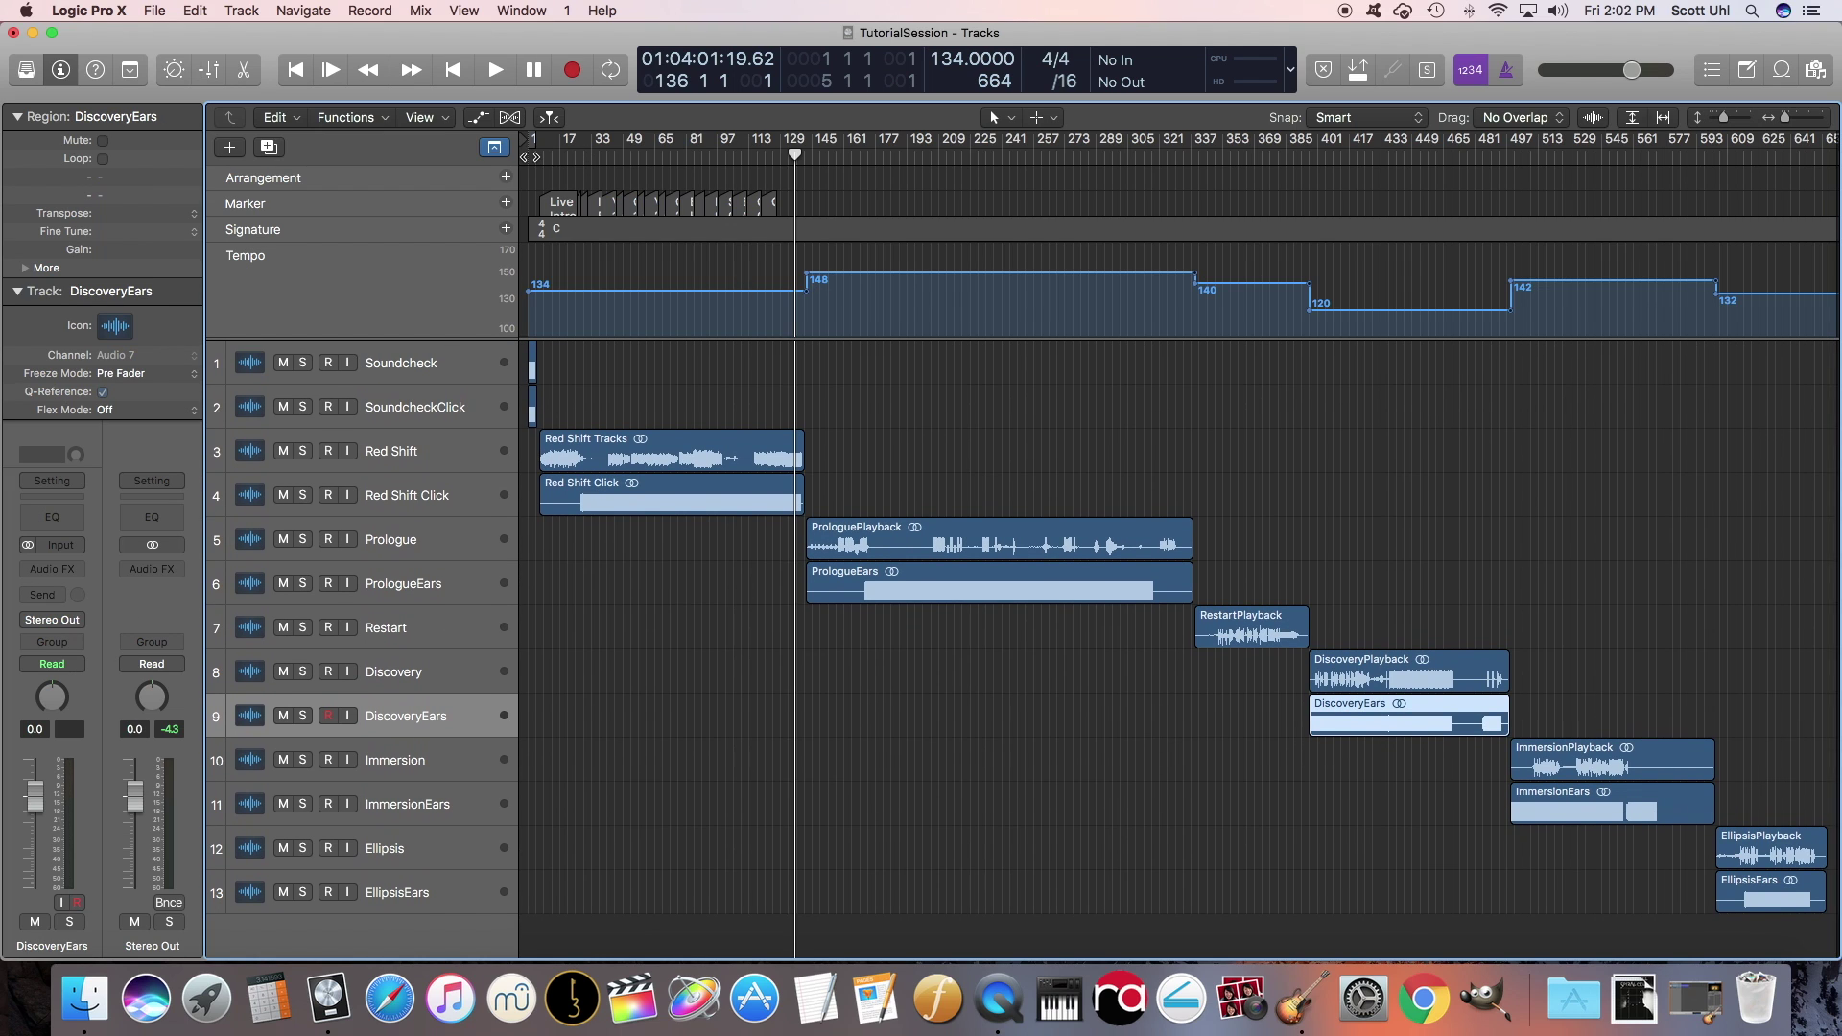
click(535, 149)
drag(1785, 117, 1791, 117)
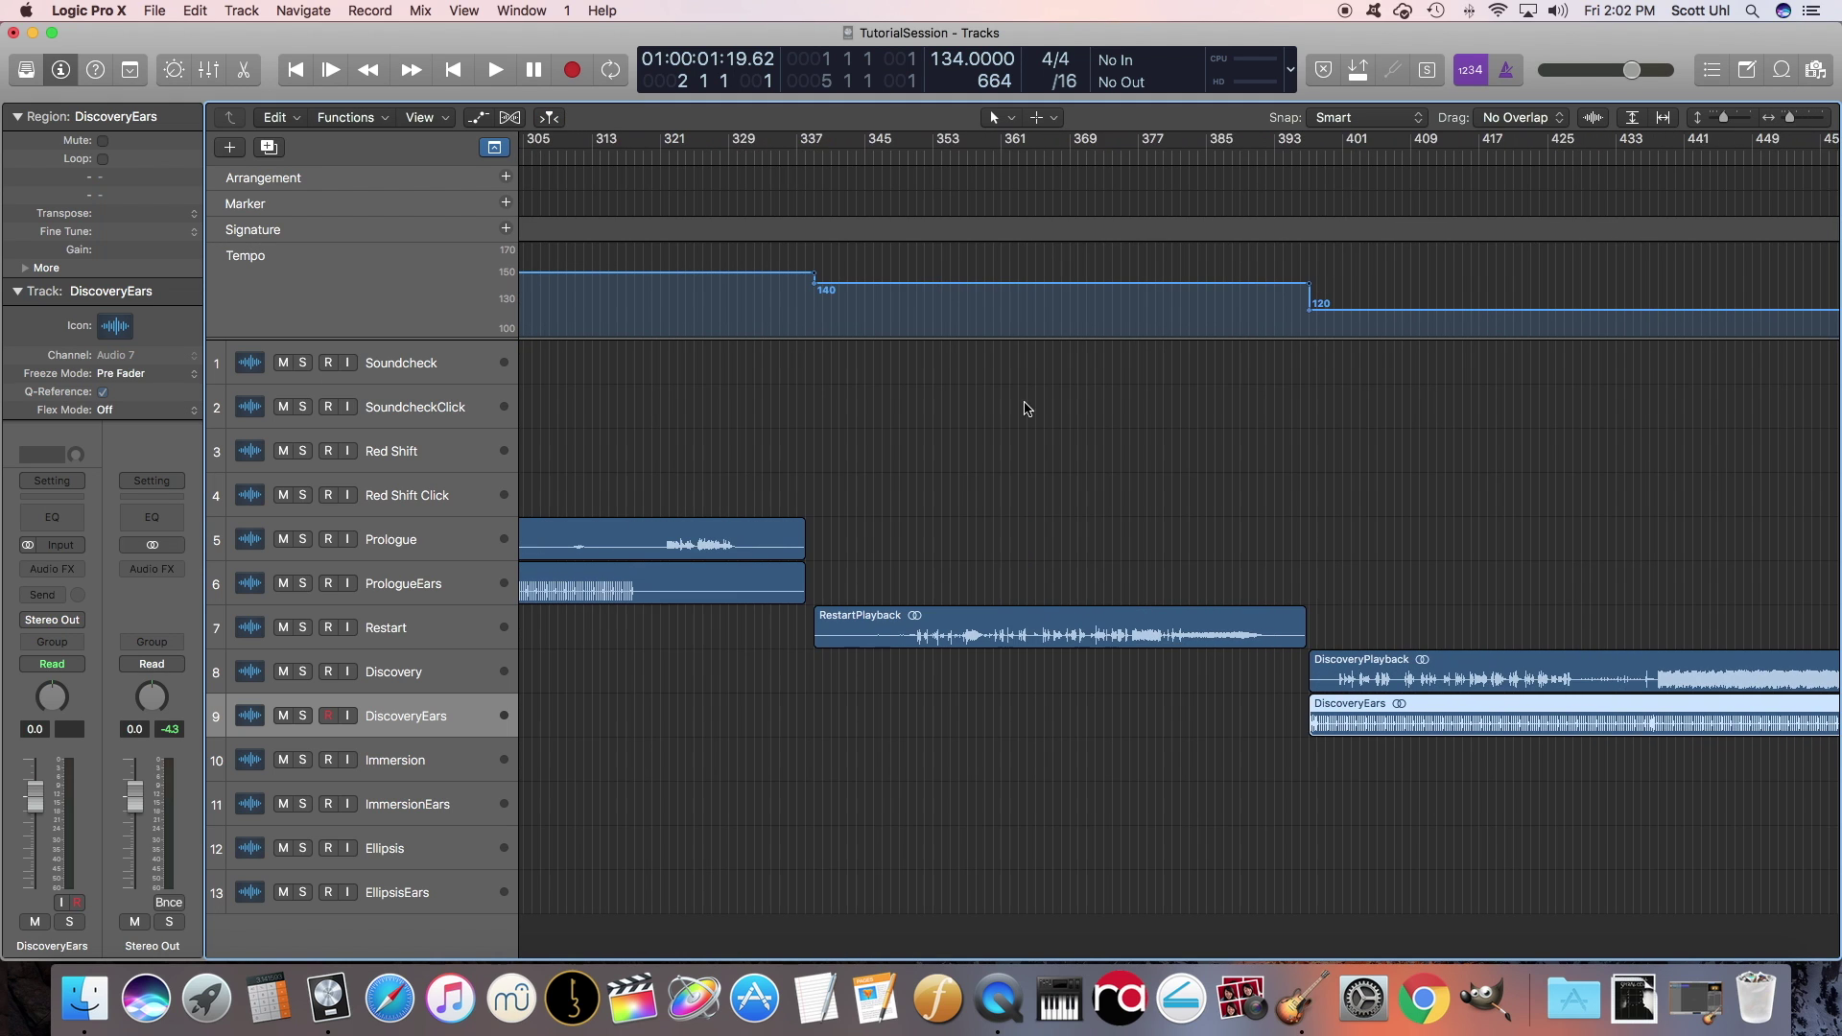
scroll(1027, 409, left, 20)
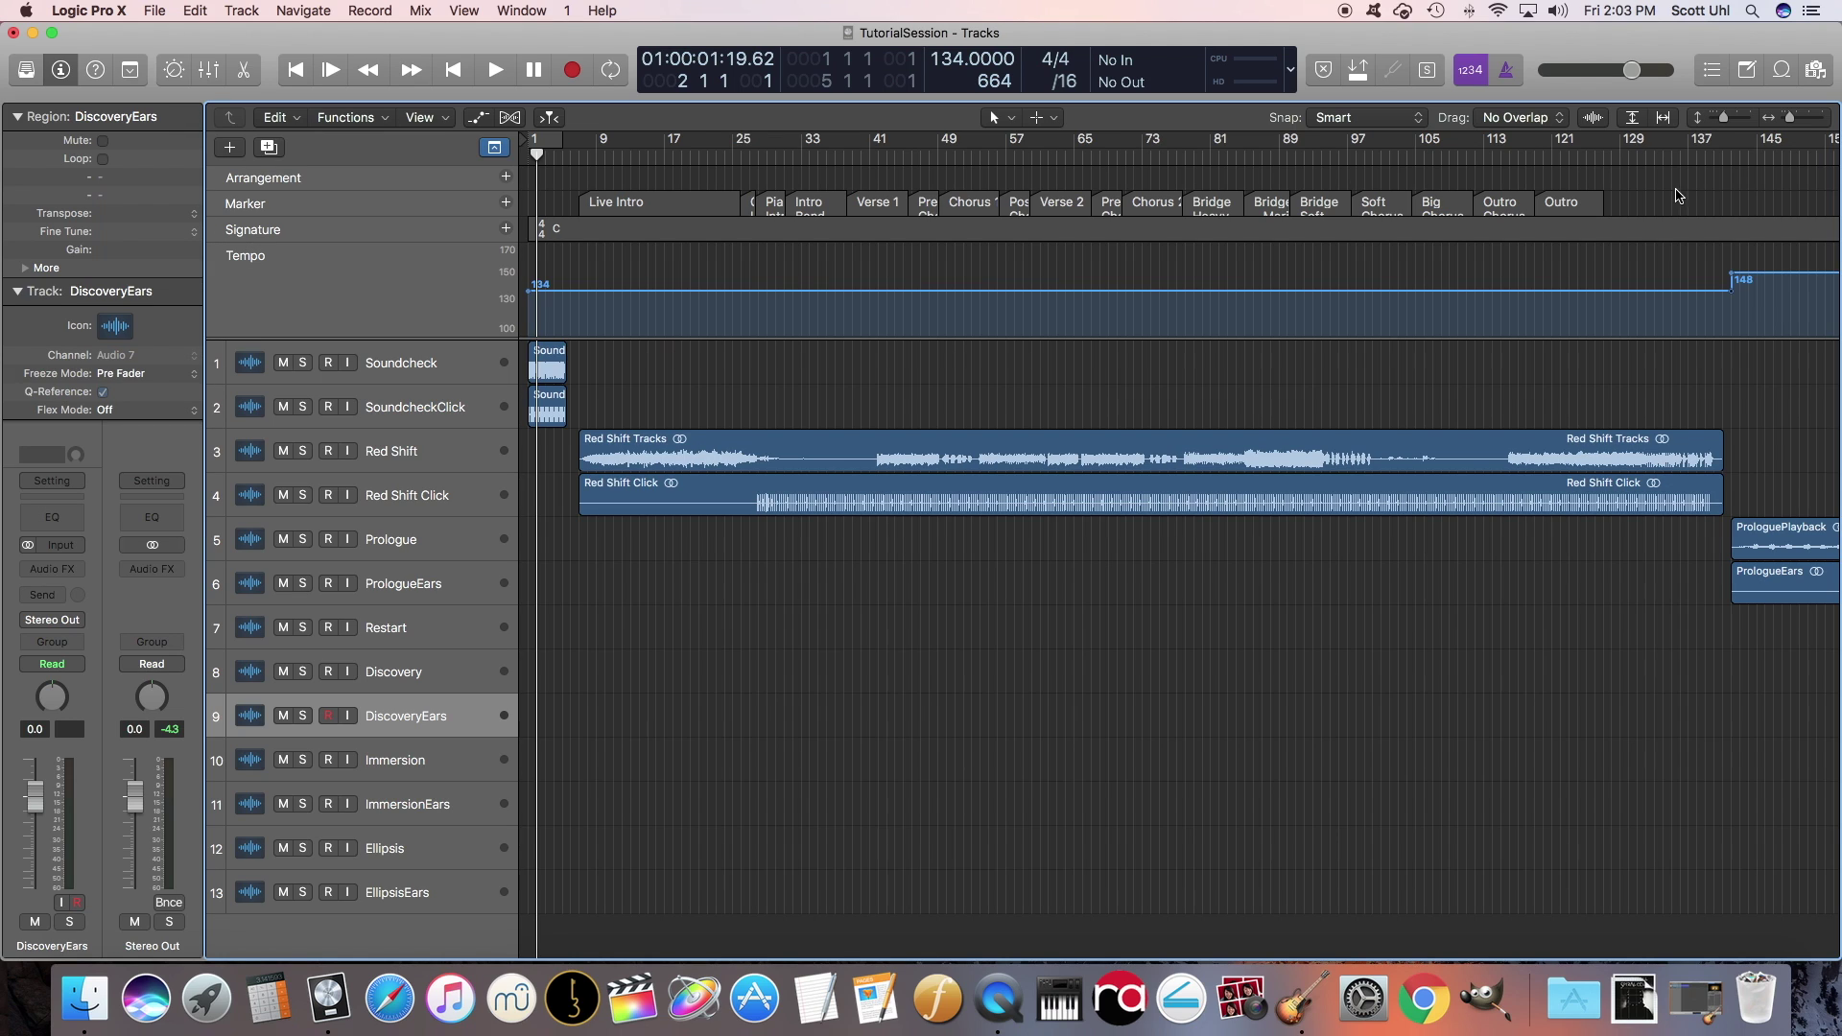
Examine the whole project layout, the output assignments of the song and Red Shift Click tracks, and the outputs available for Red Shift Click
click(1631, 196)
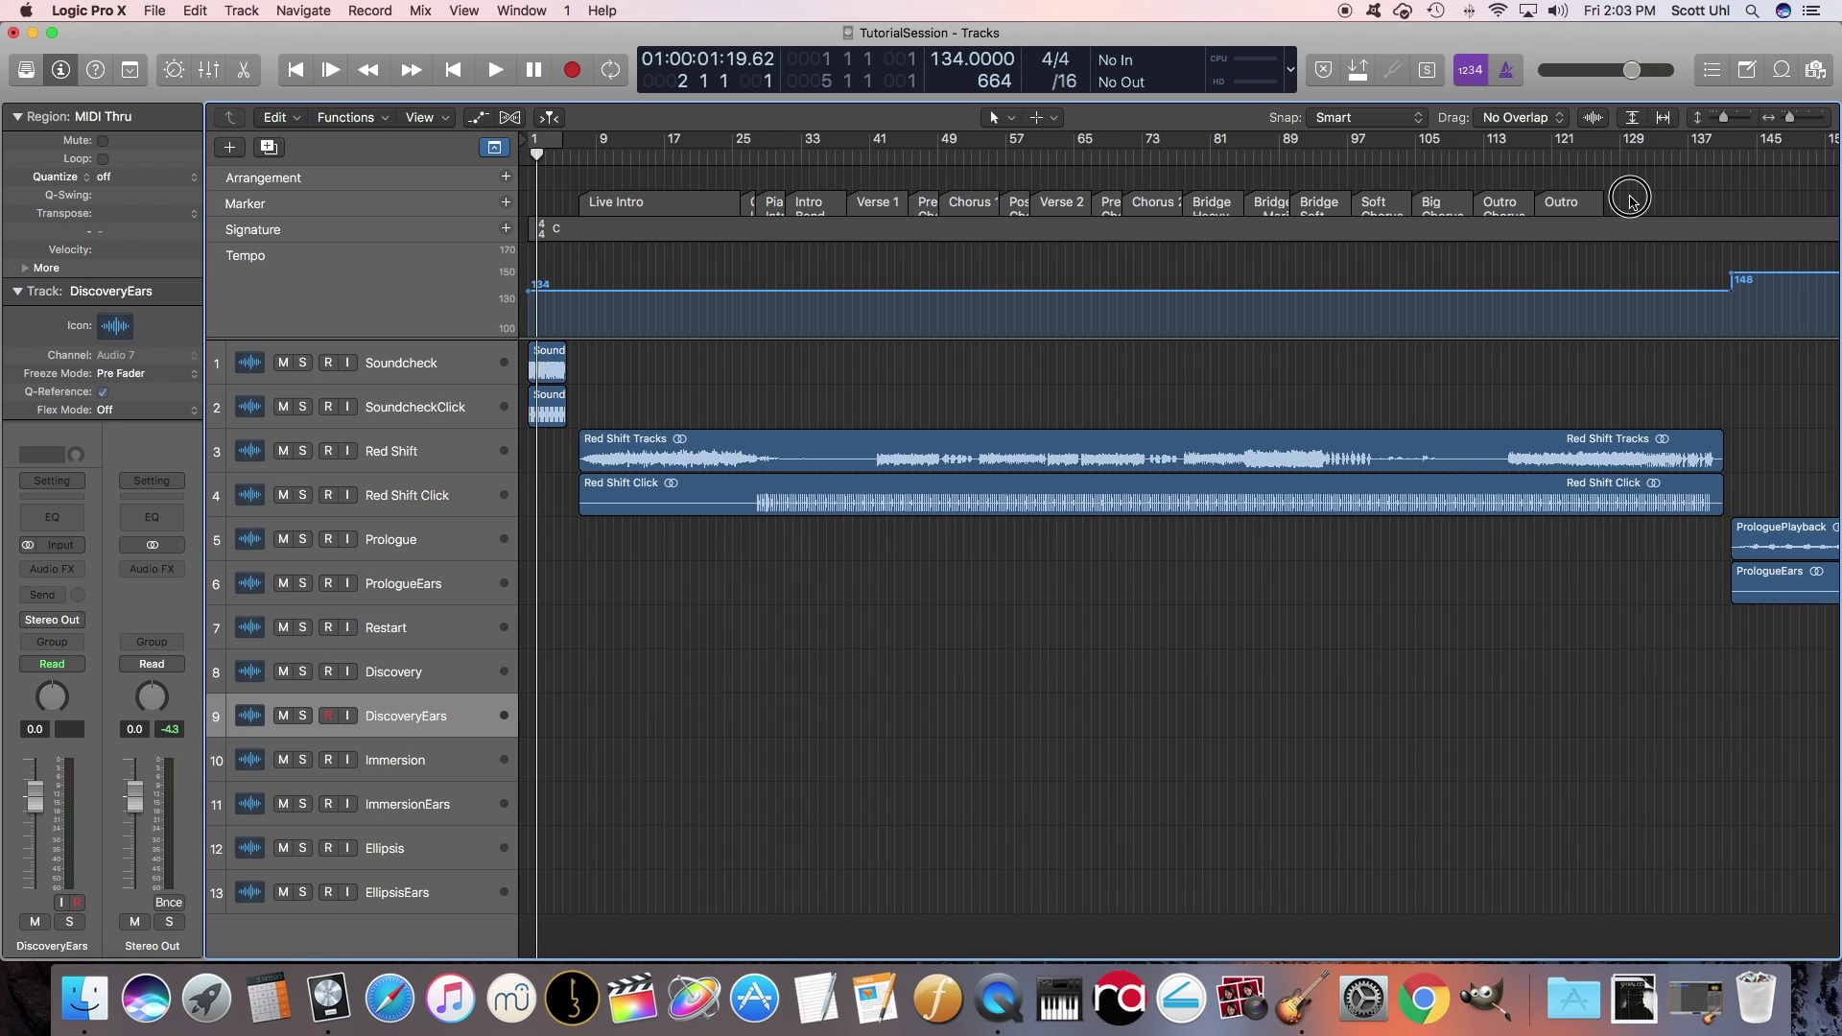
click(905, 209)
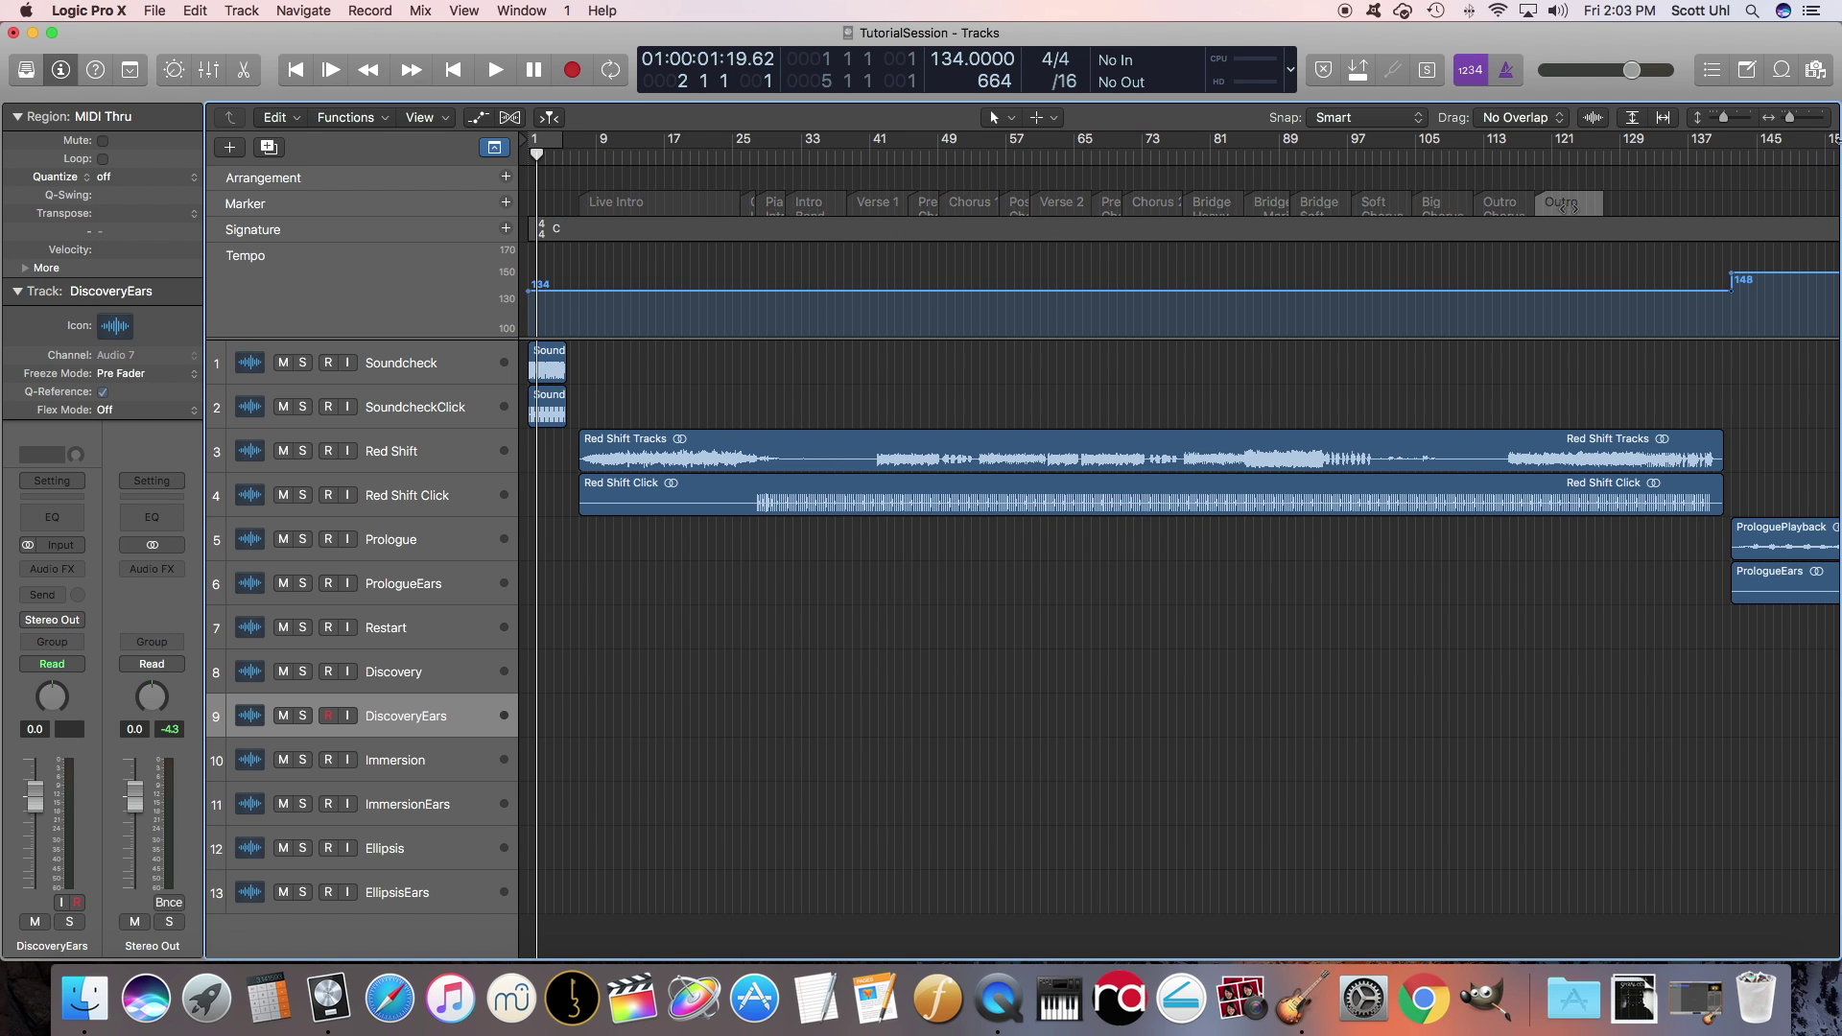
click(1788, 118)
click(1787, 118)
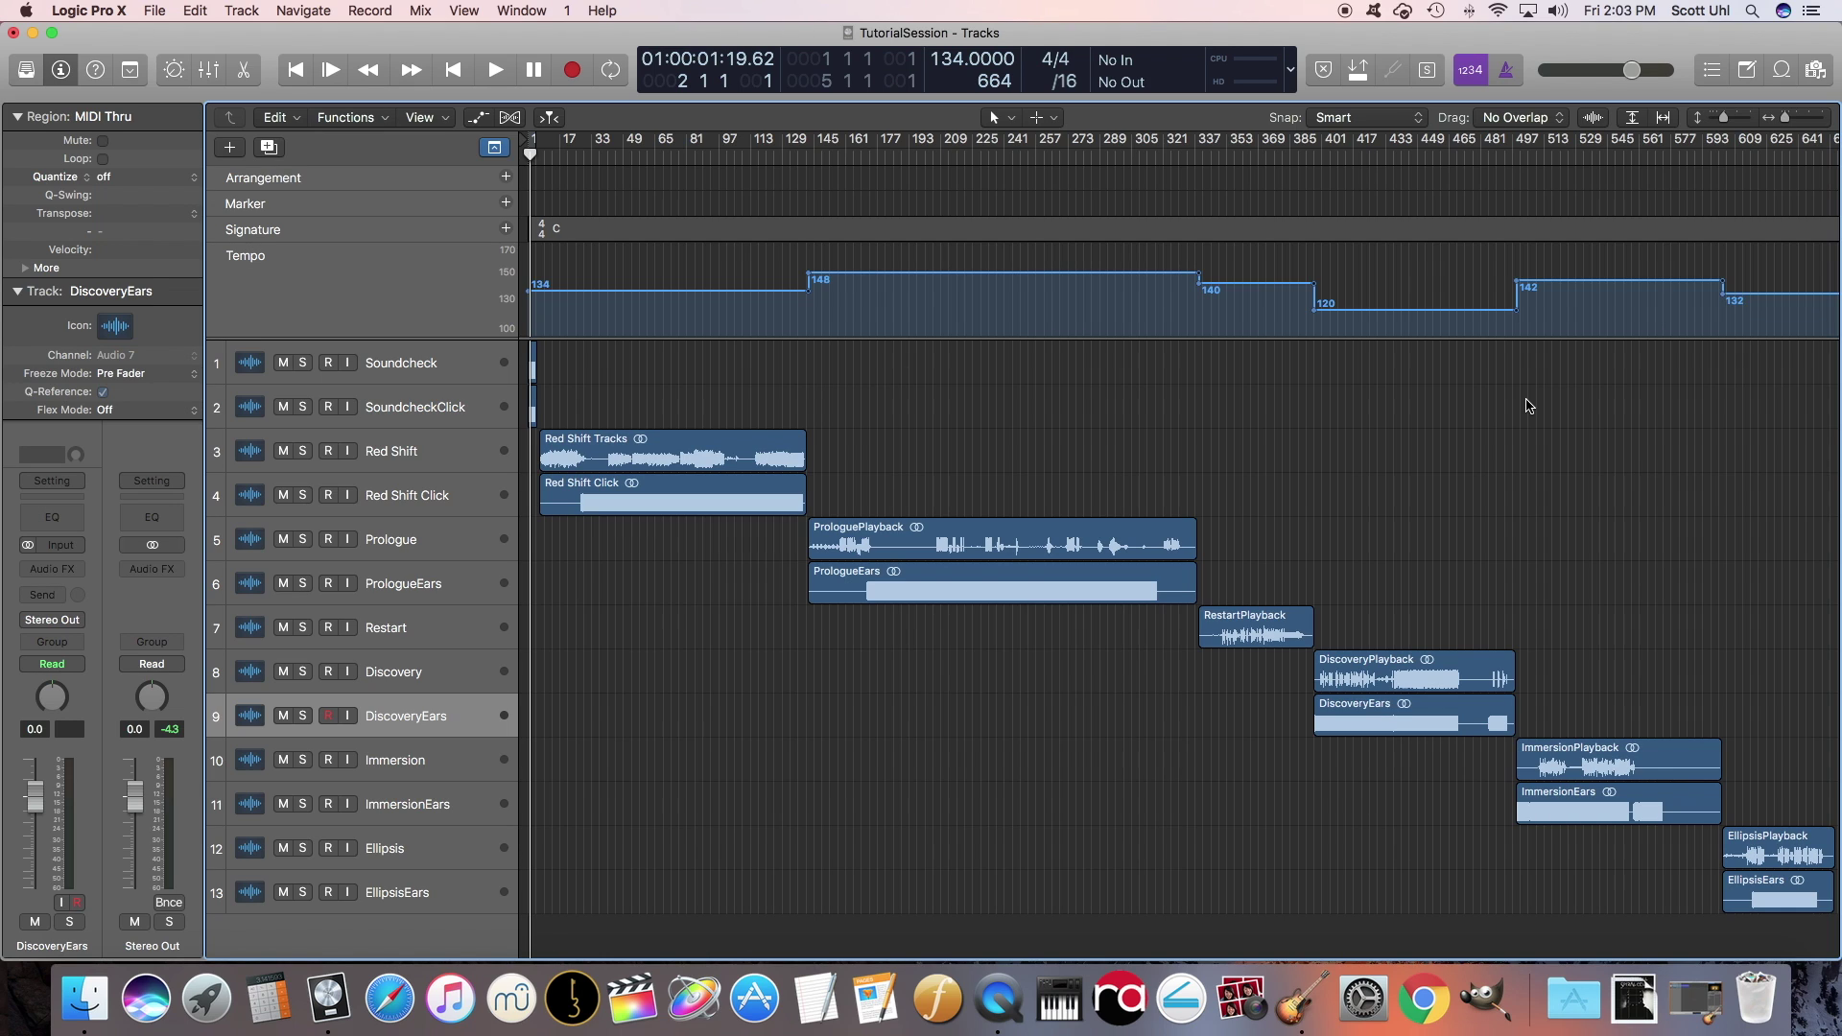
click(423, 451)
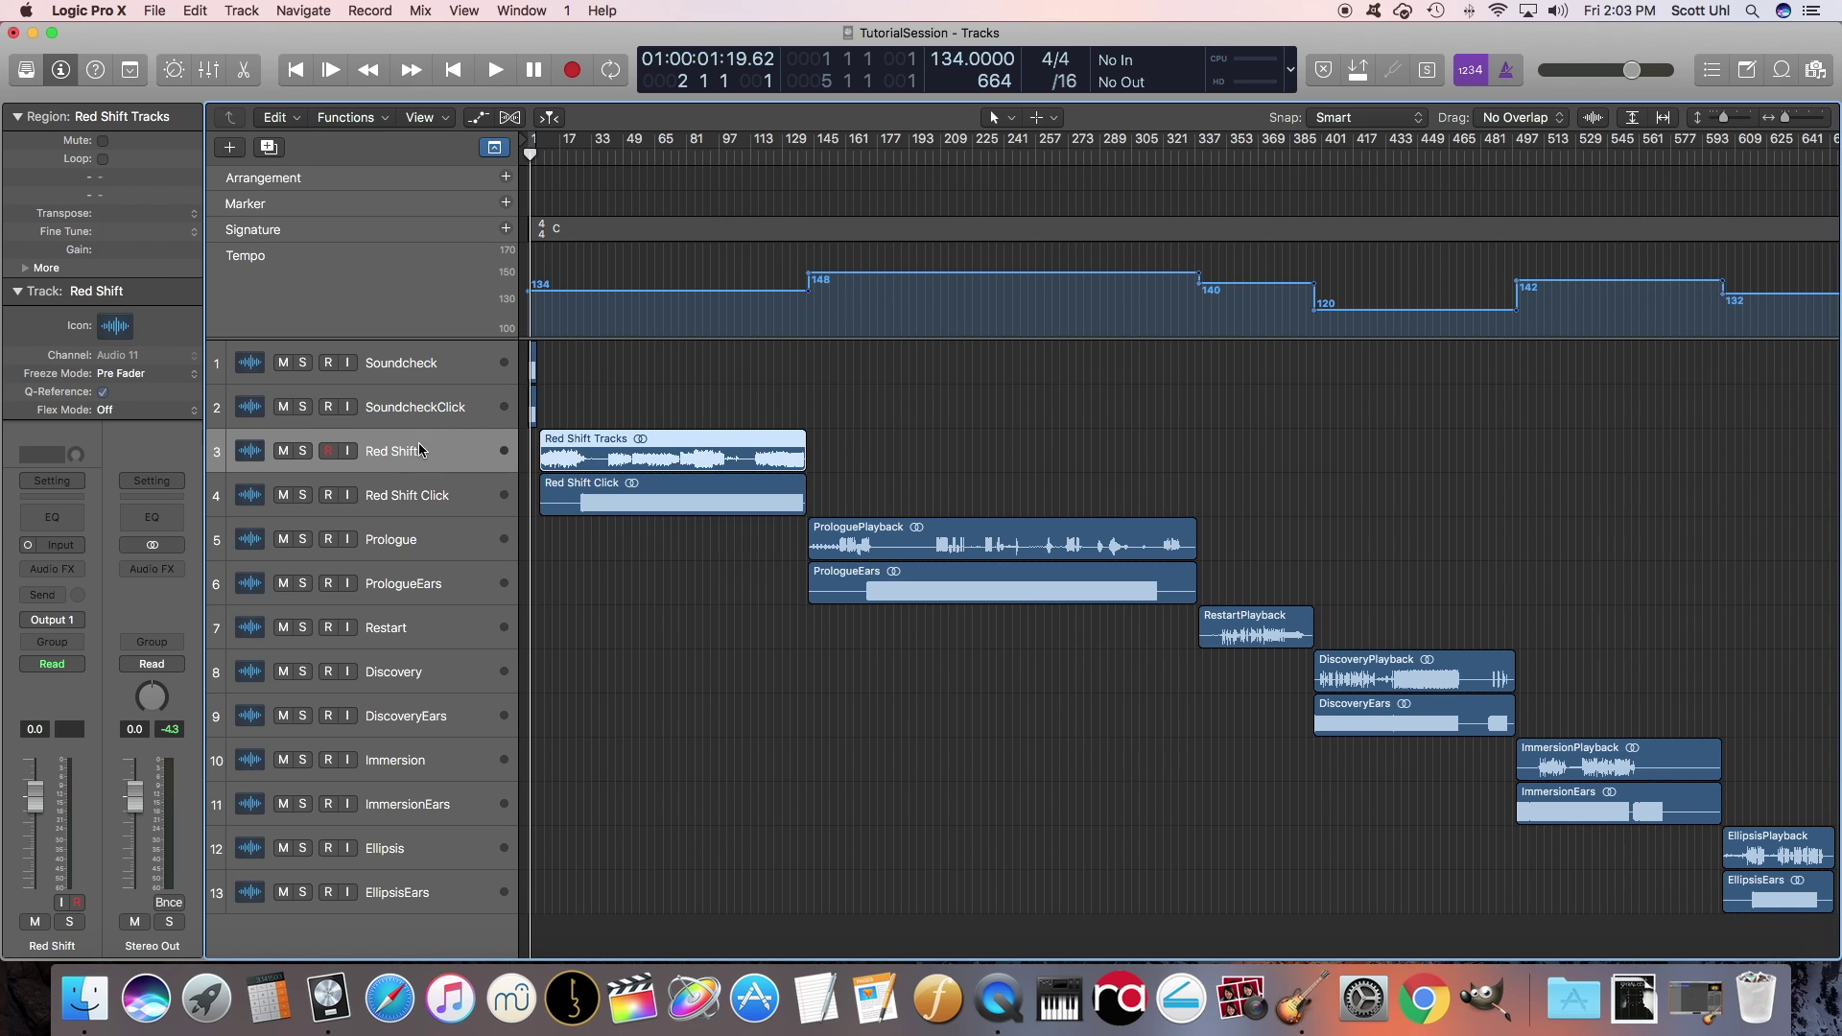
click(425, 534)
click(400, 638)
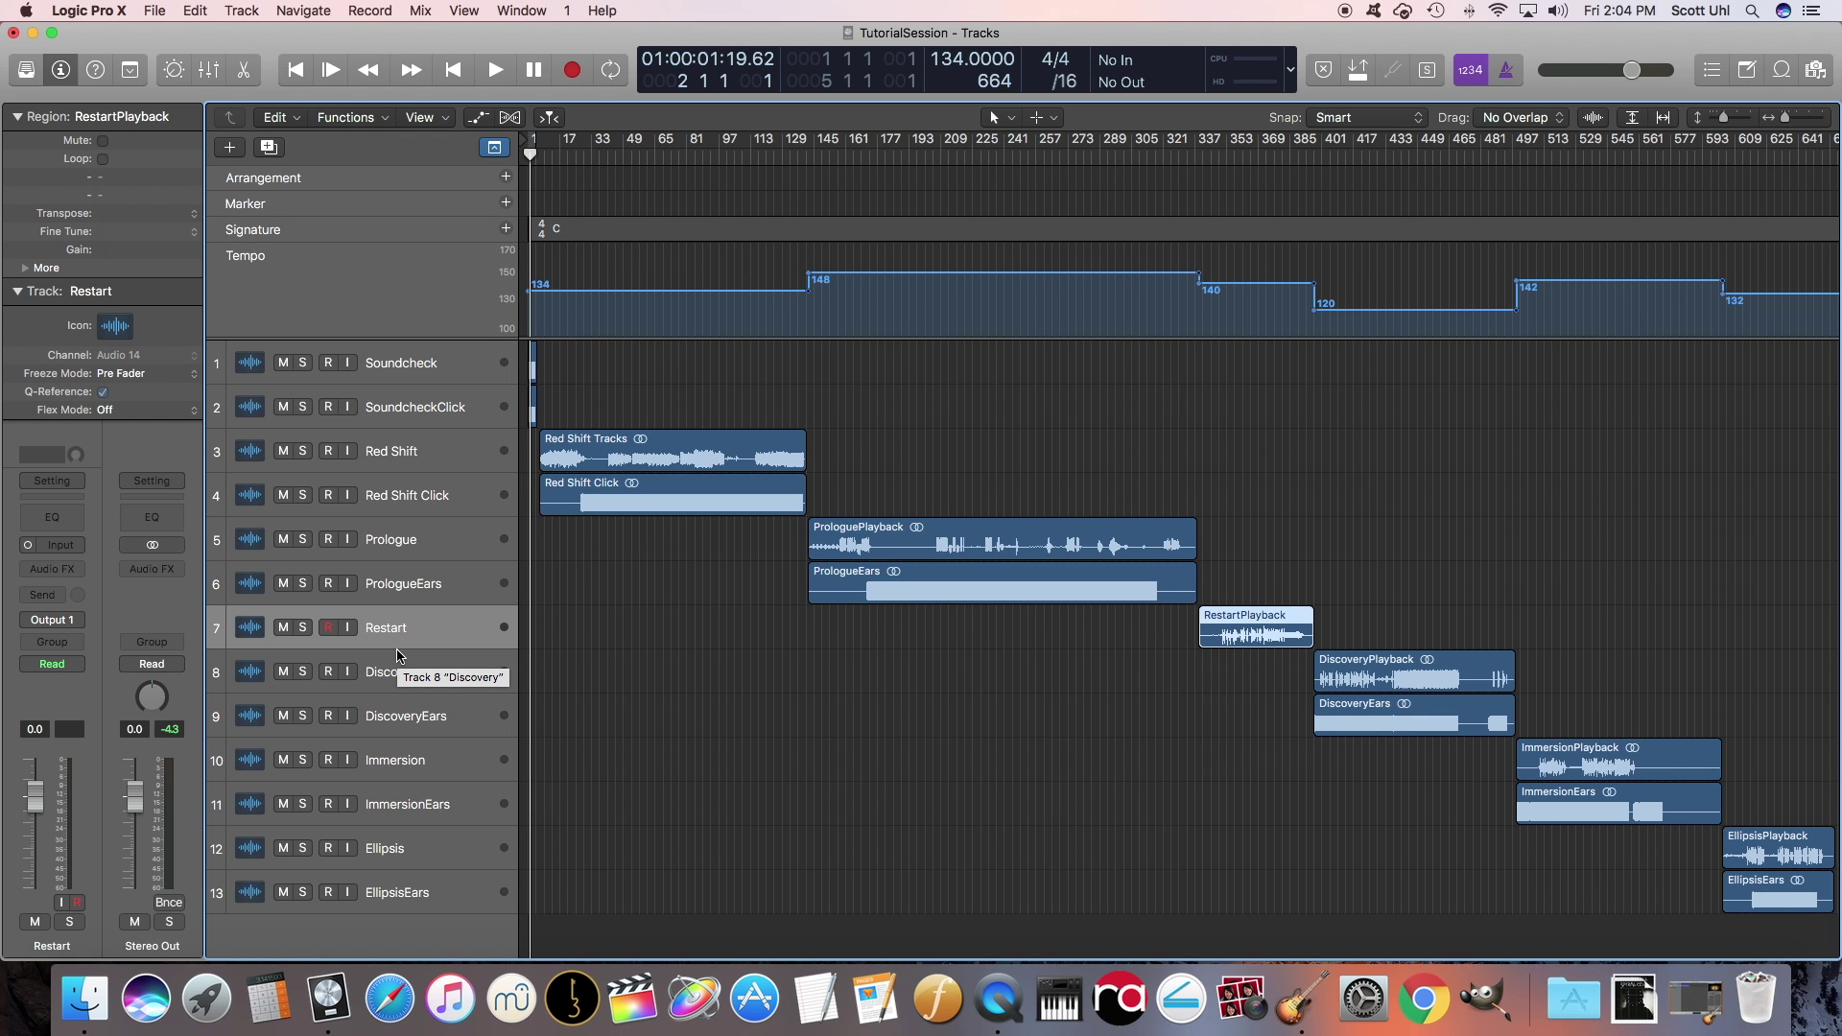
click(426, 500)
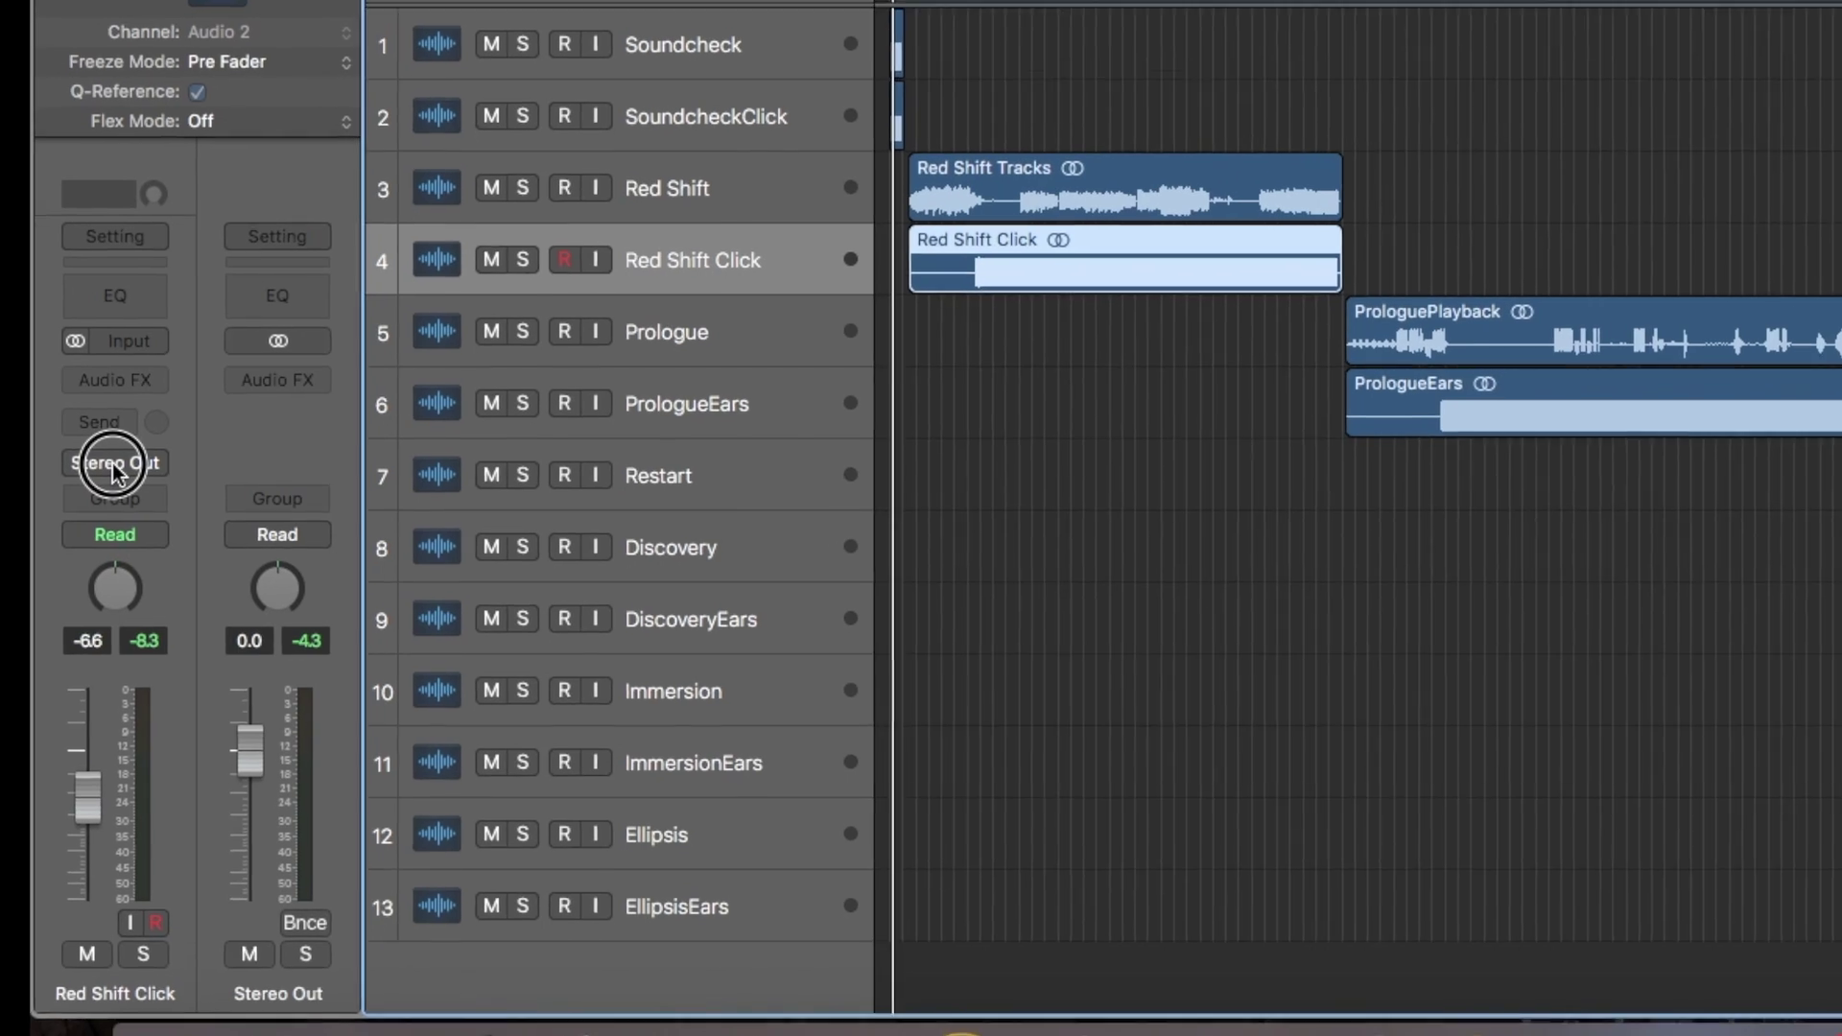
click(14, 592)
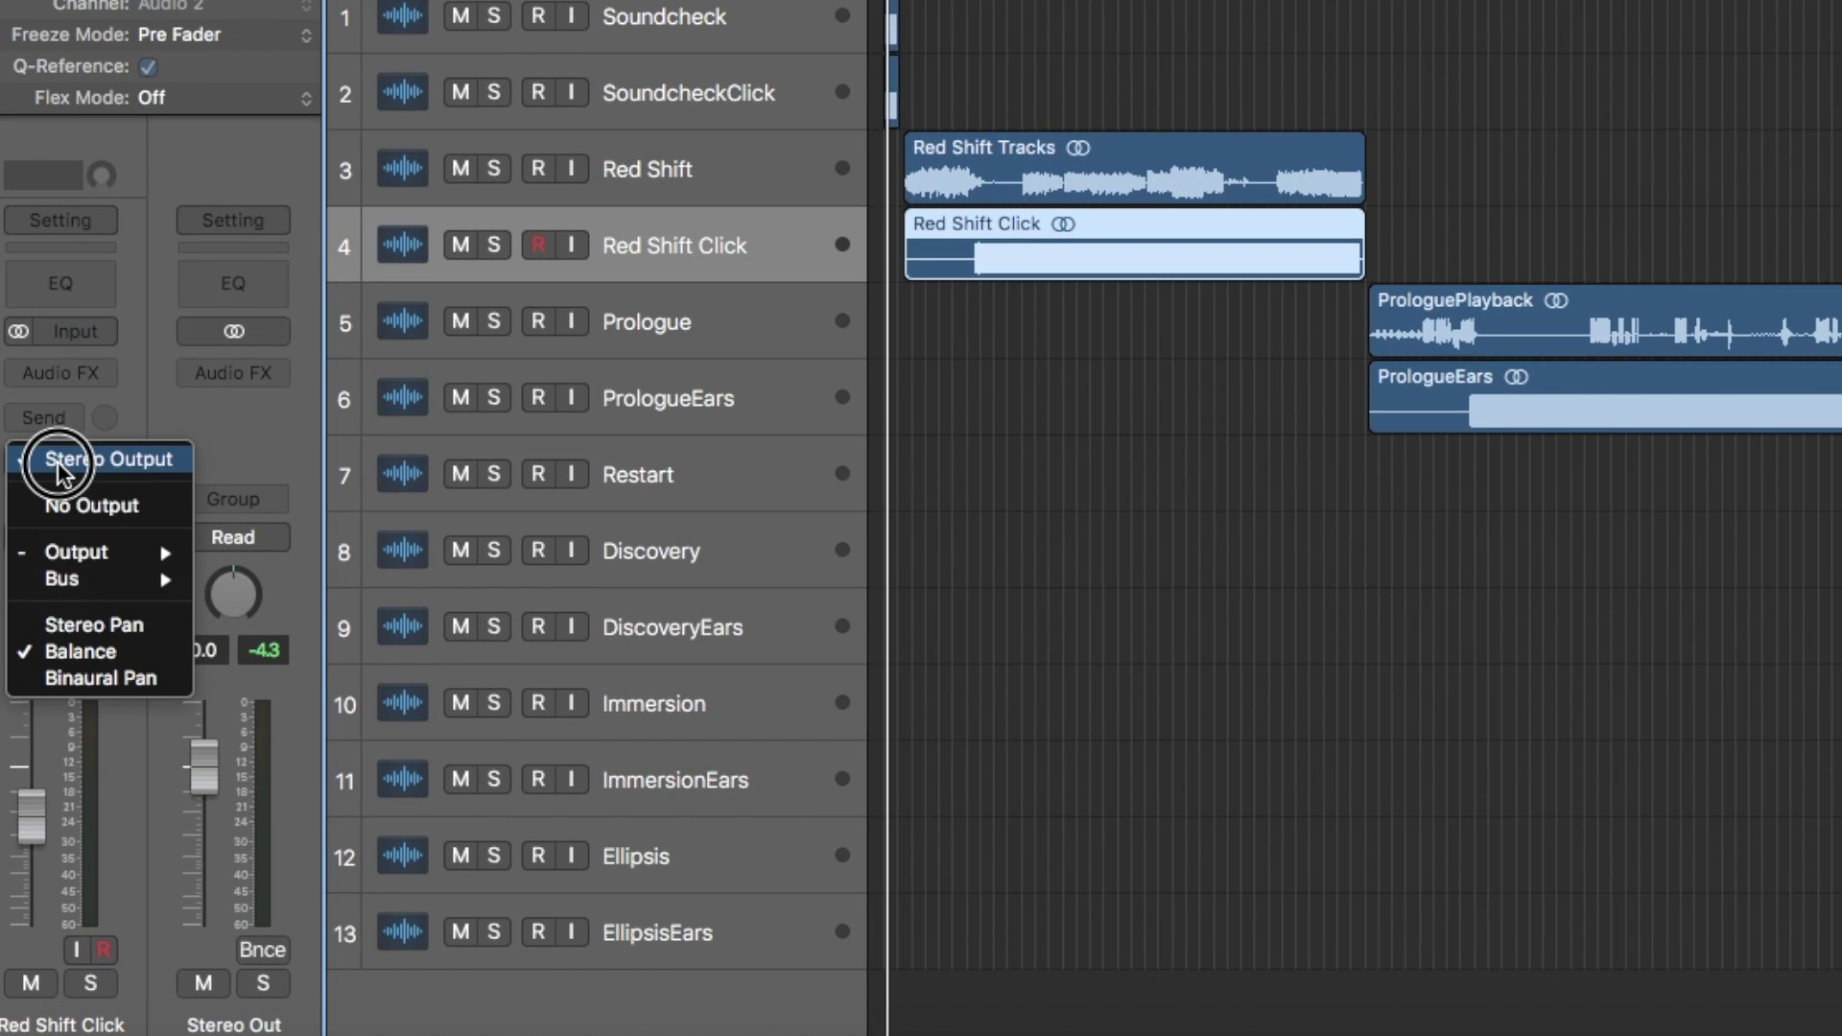
mouse_move(10, 657)
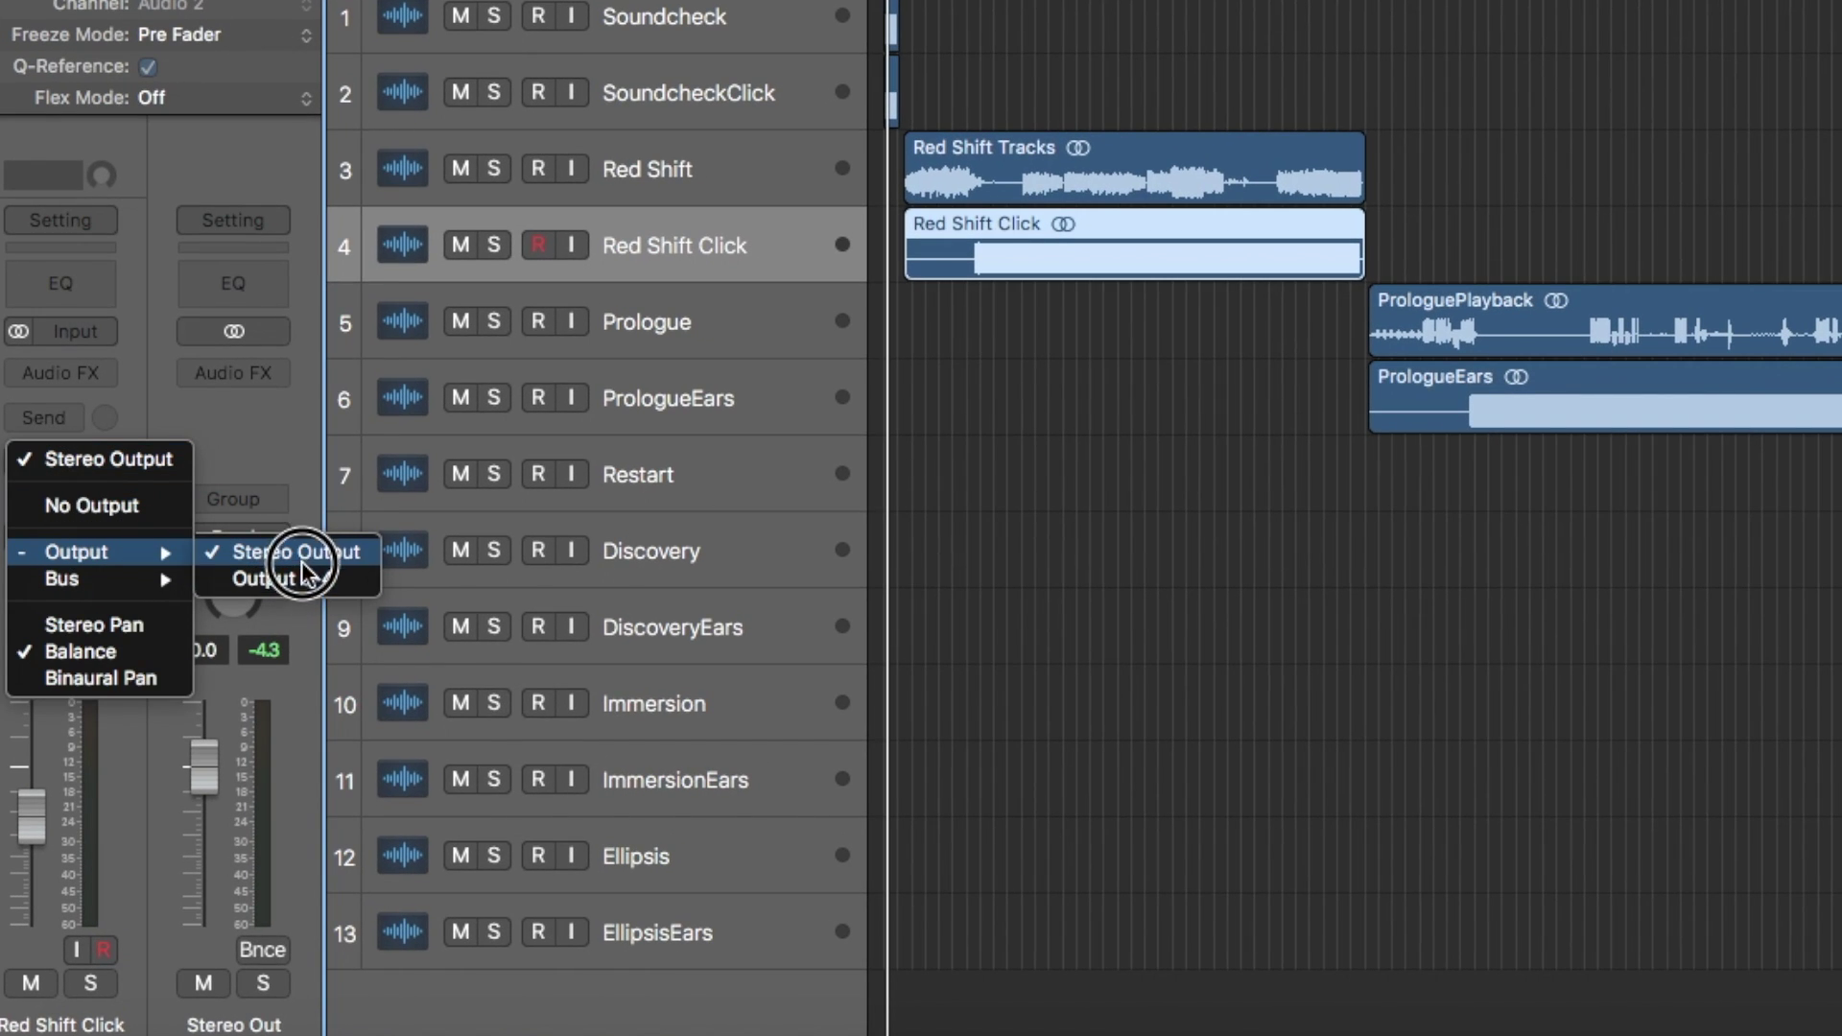
key(Escape)
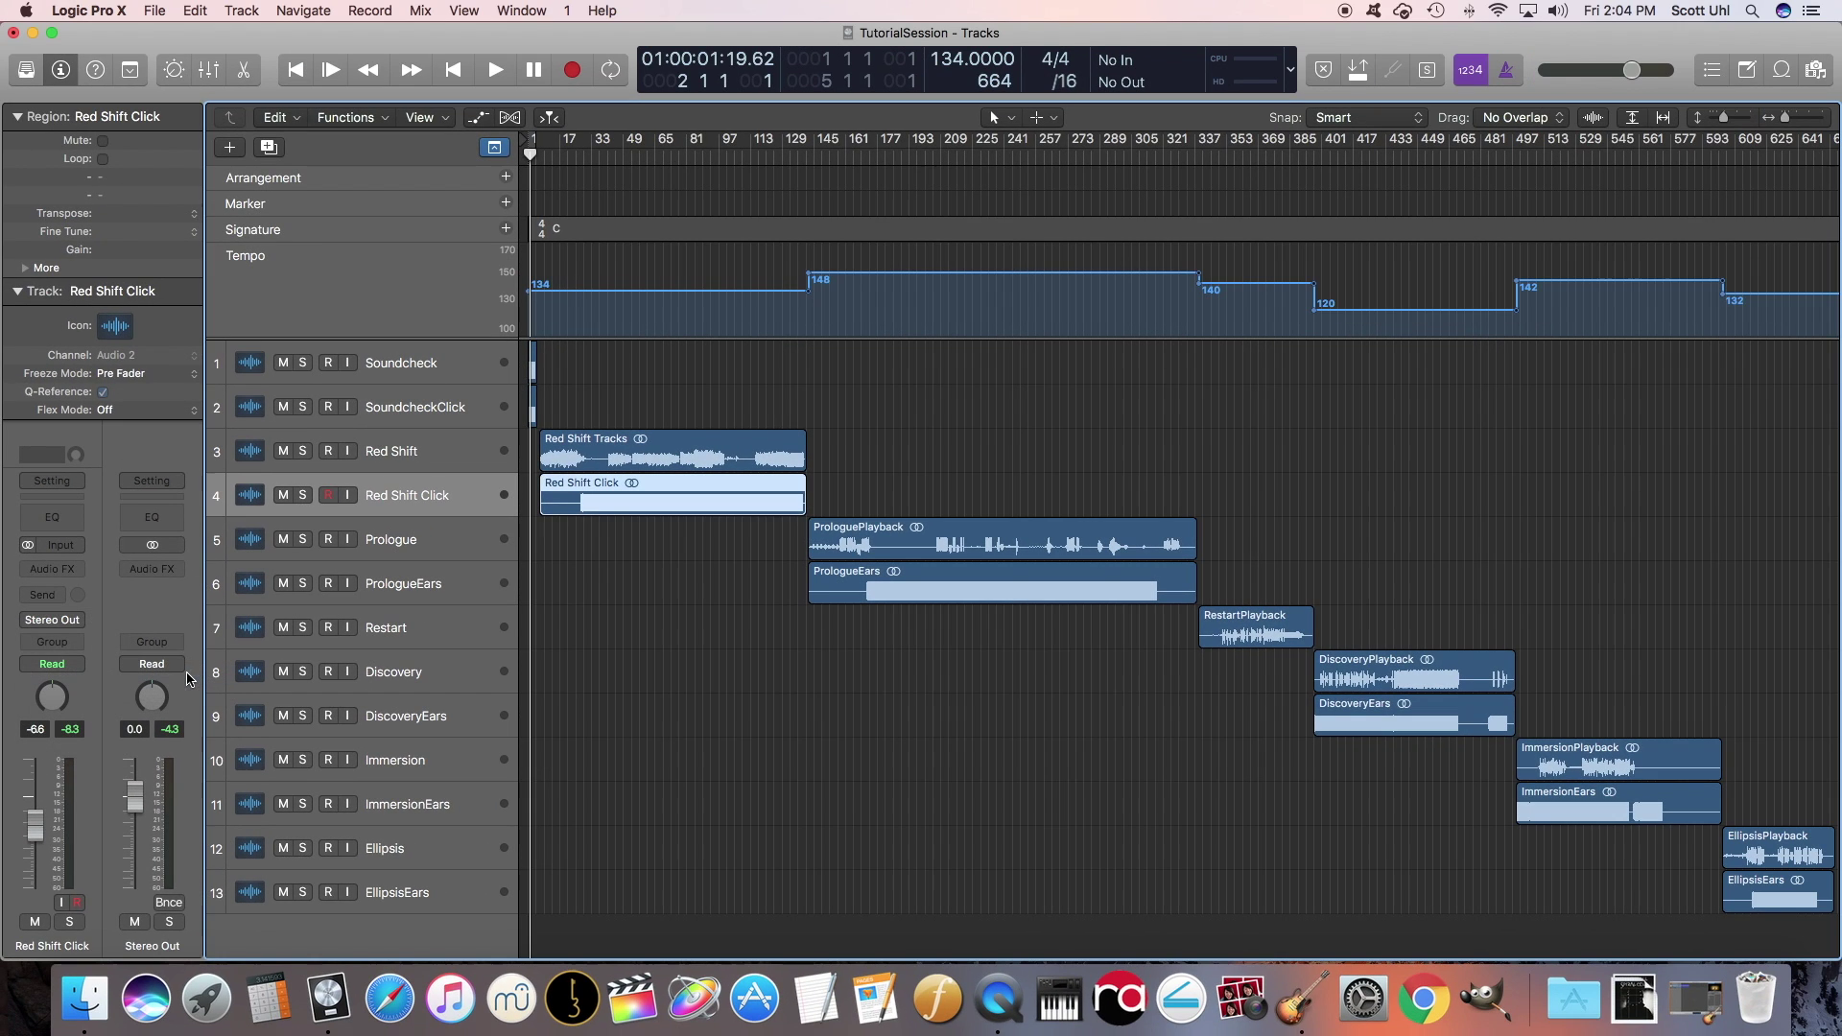
Create six new audio tracks with no input, routed to mono Output 2
click(231, 146)
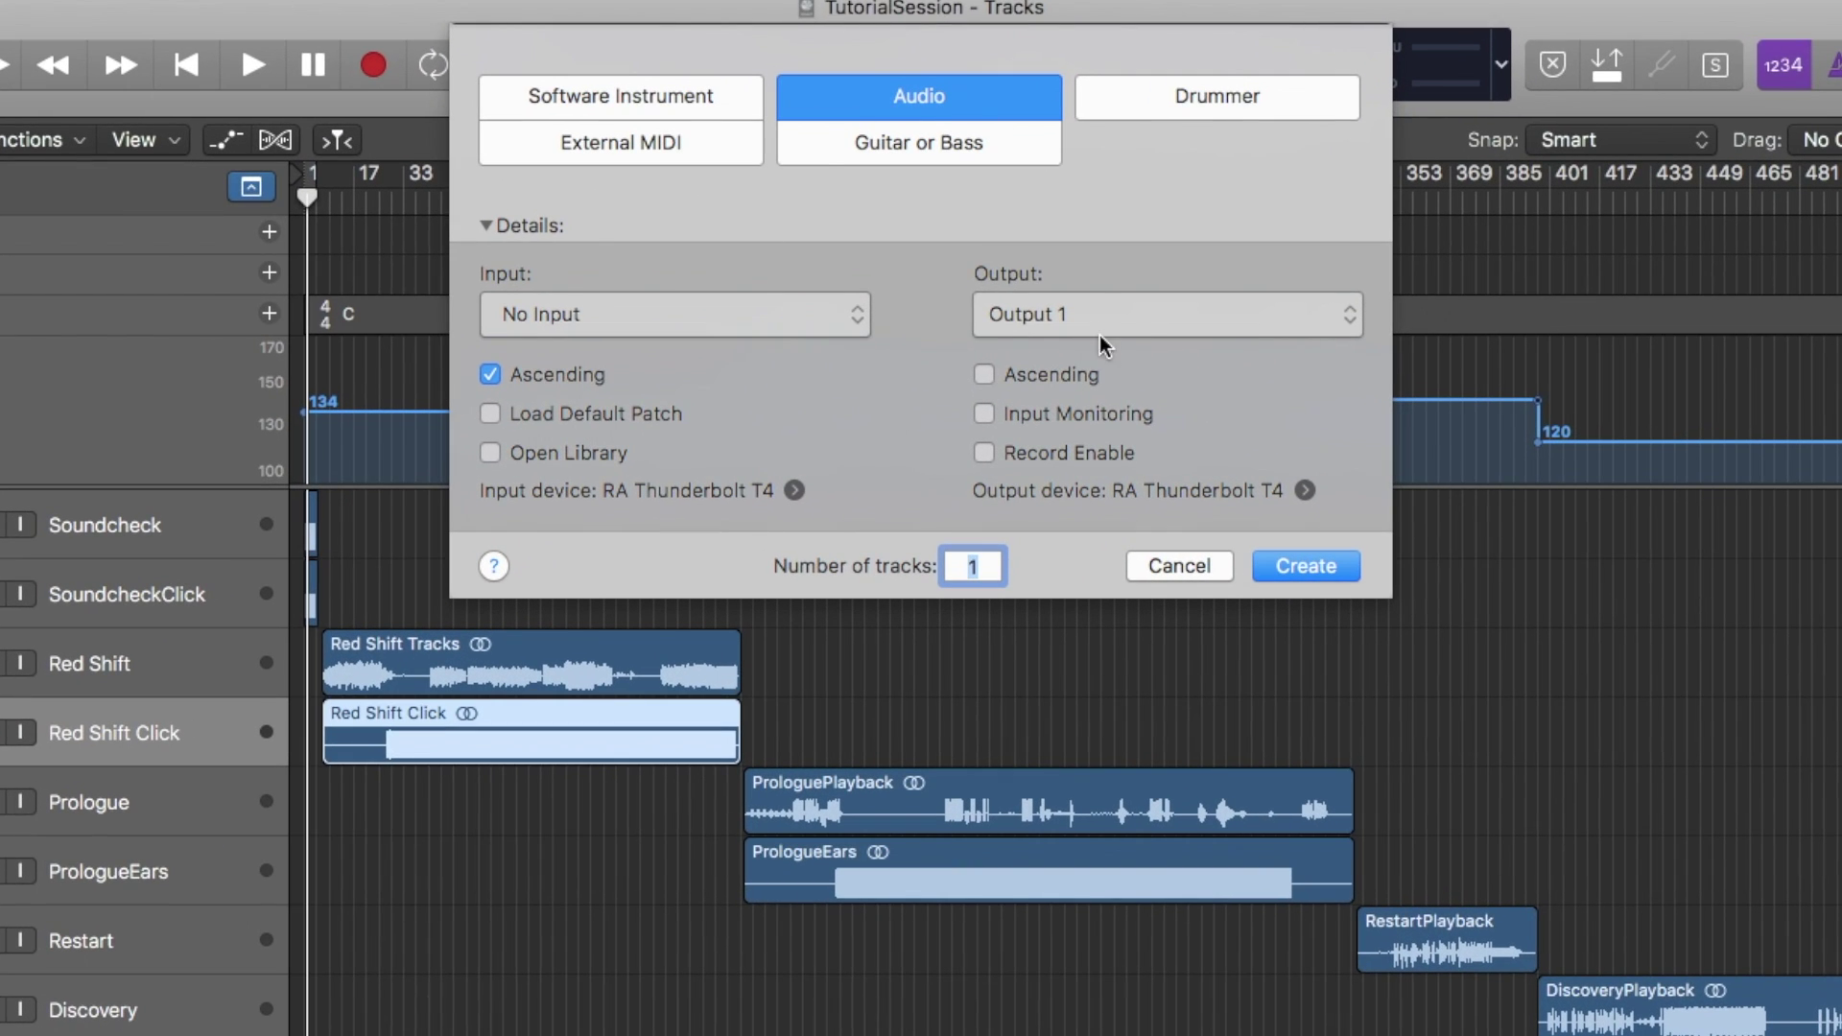
click(1101, 337)
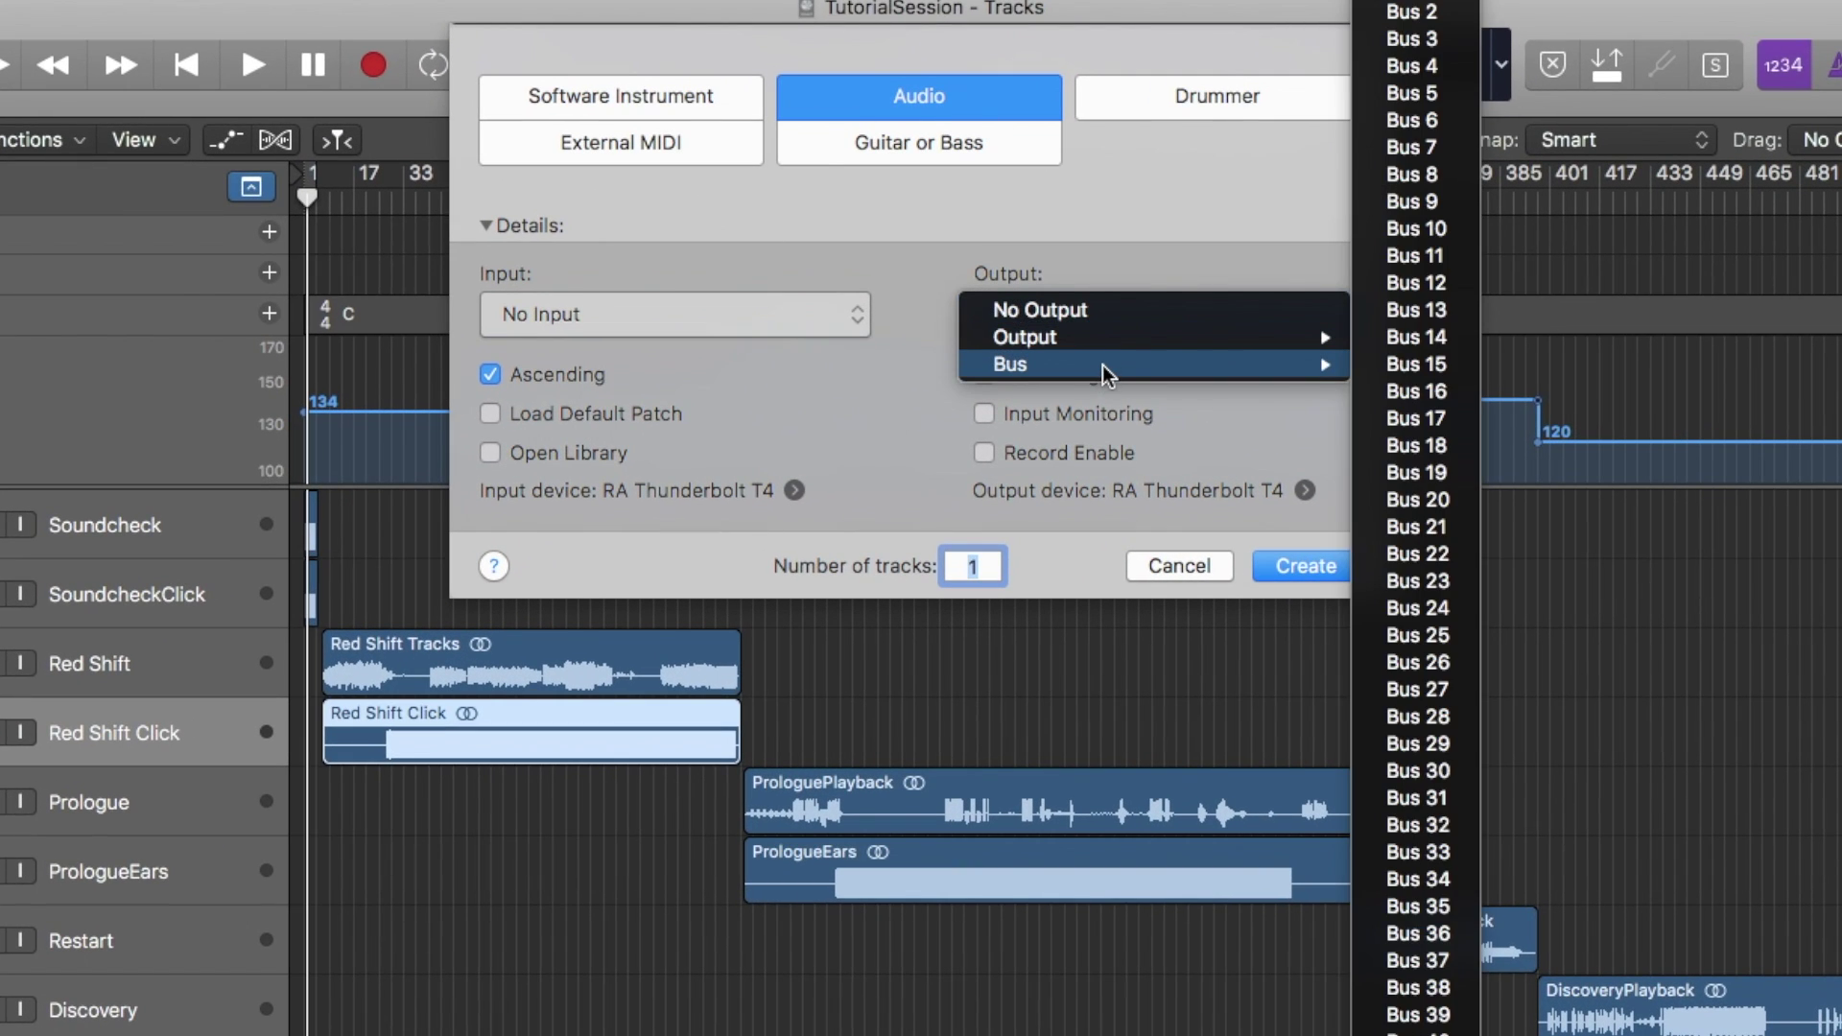
mouse_move(1248, 337)
mouse_move(1414, 408)
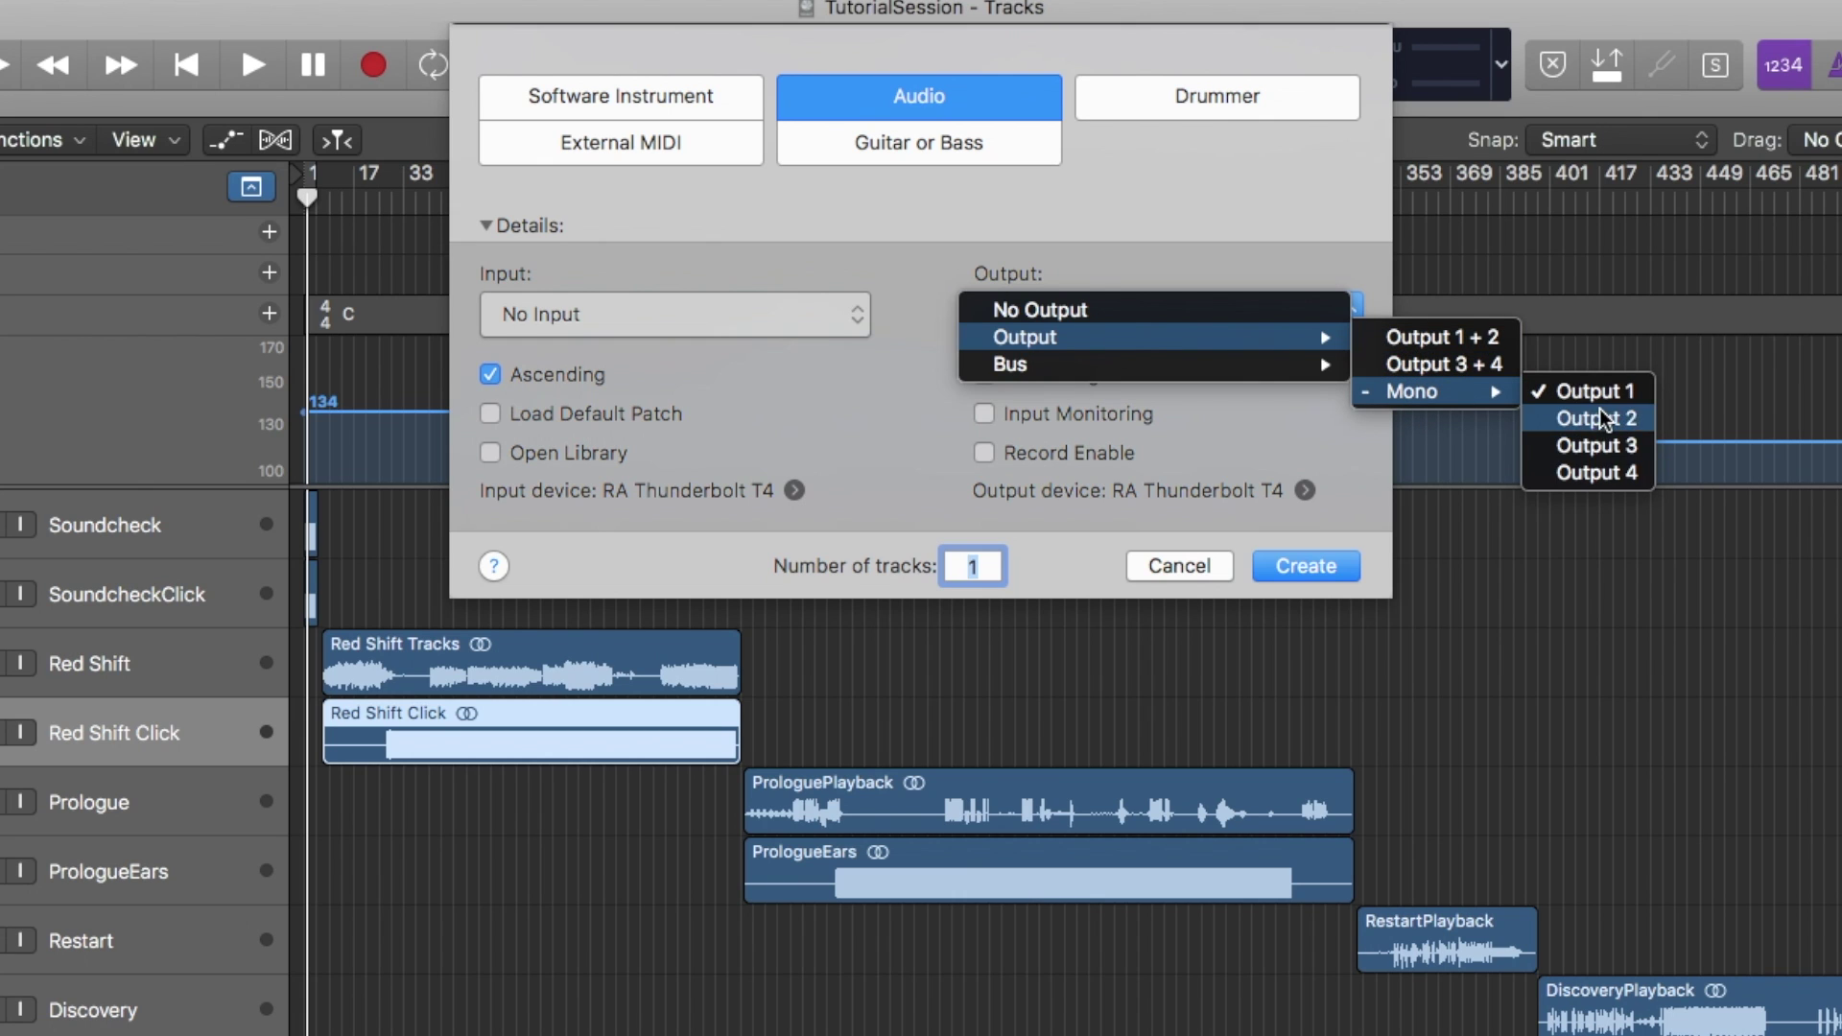
click(1597, 415)
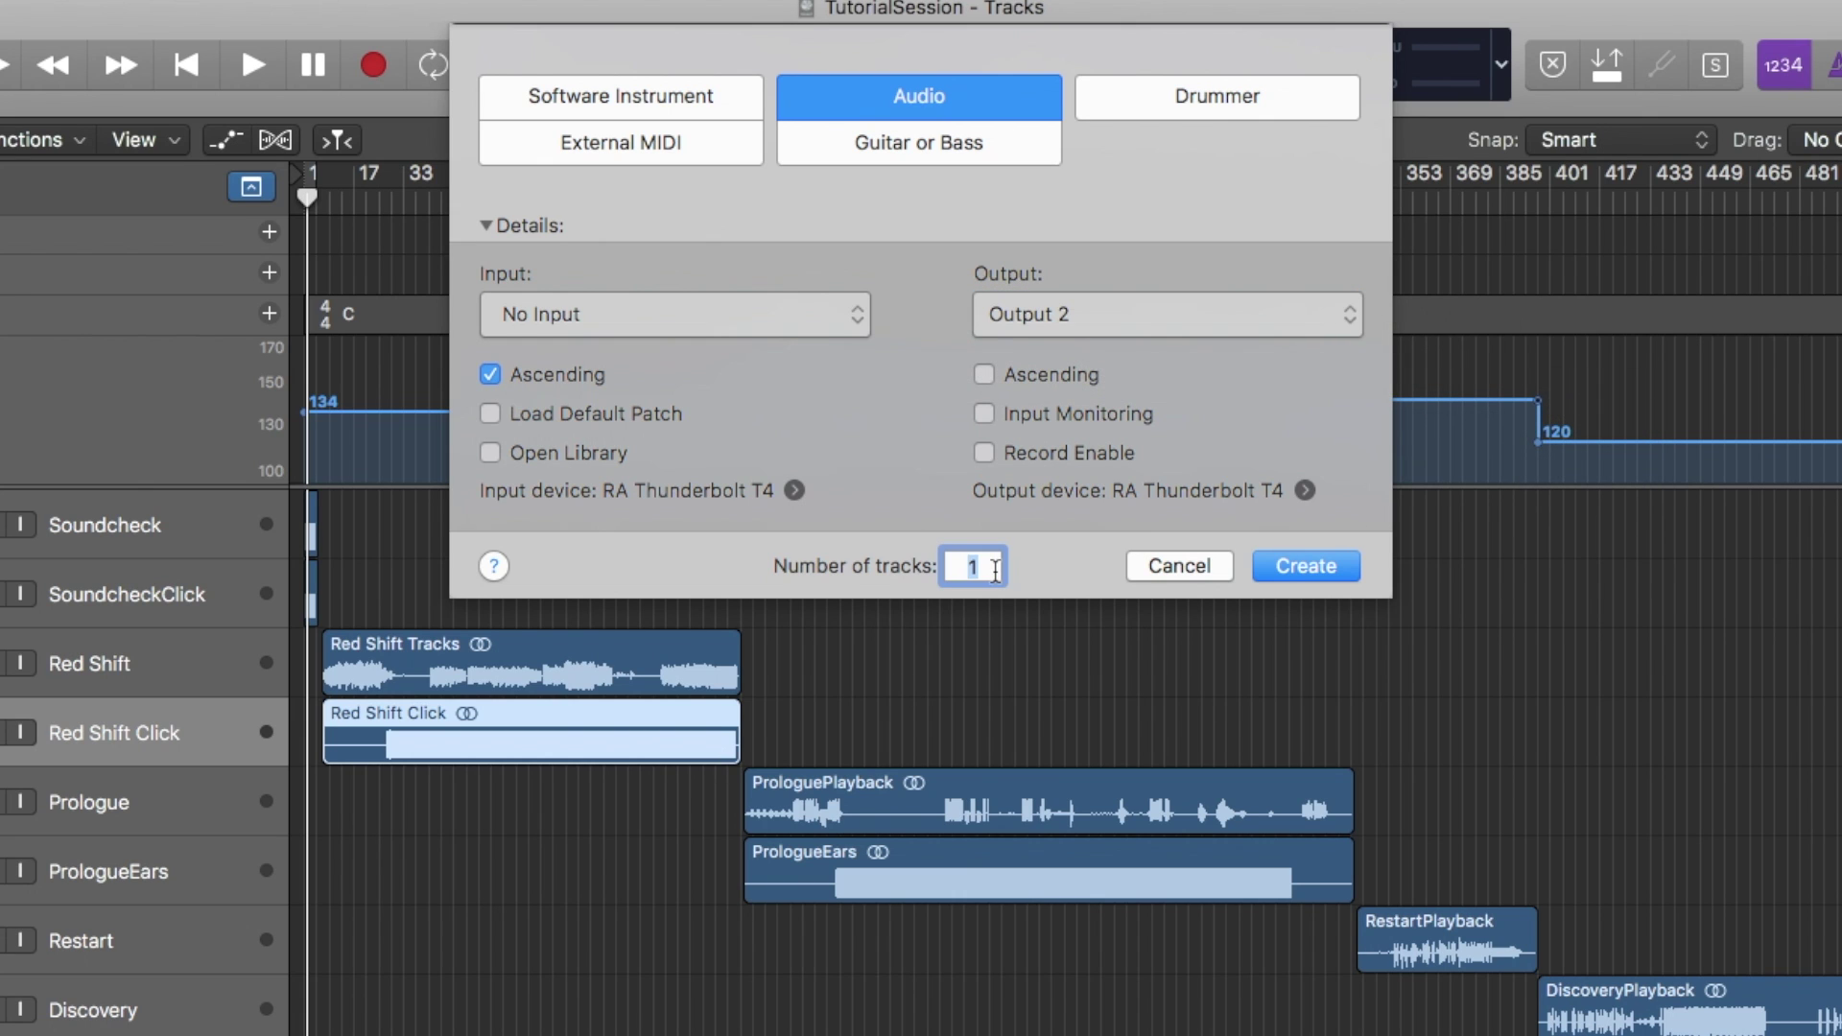
text(6)
key(Return)
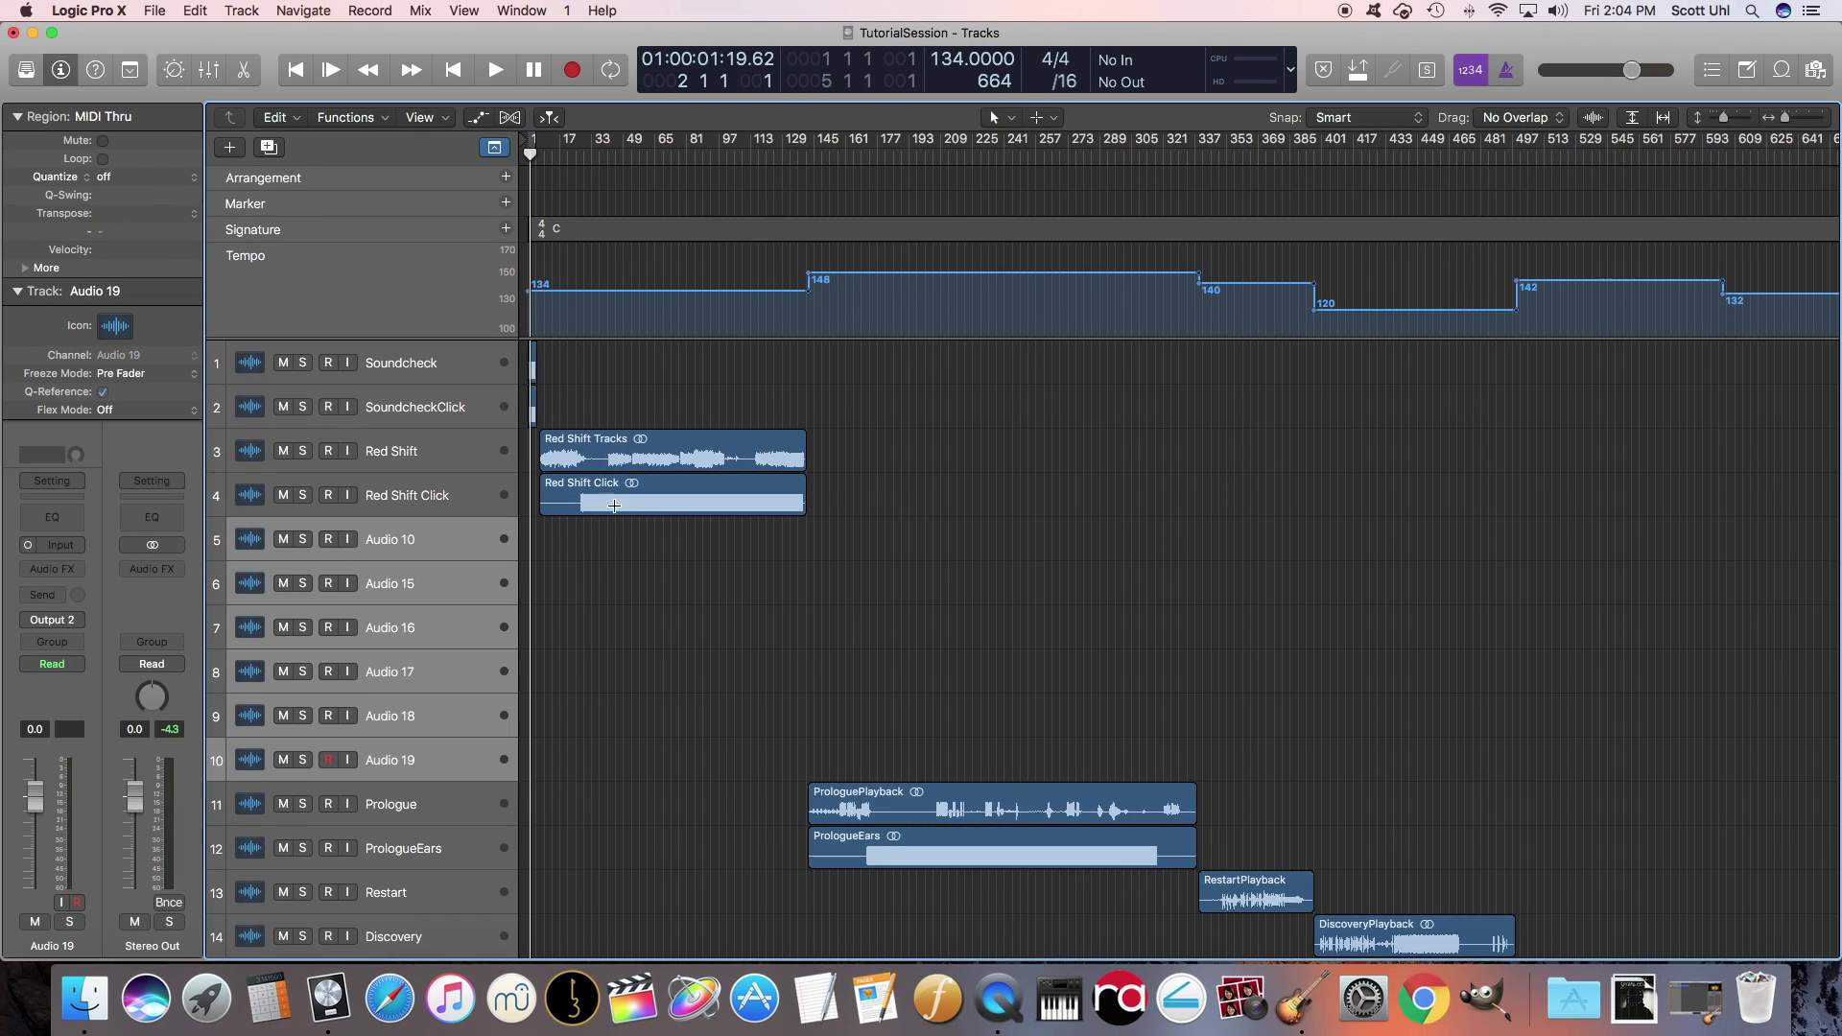
Move the Red Shift Click region onto the first new audio track, directly below its original track, without shifting it in time
drag(615, 506, 614, 532)
key(cmd+z)
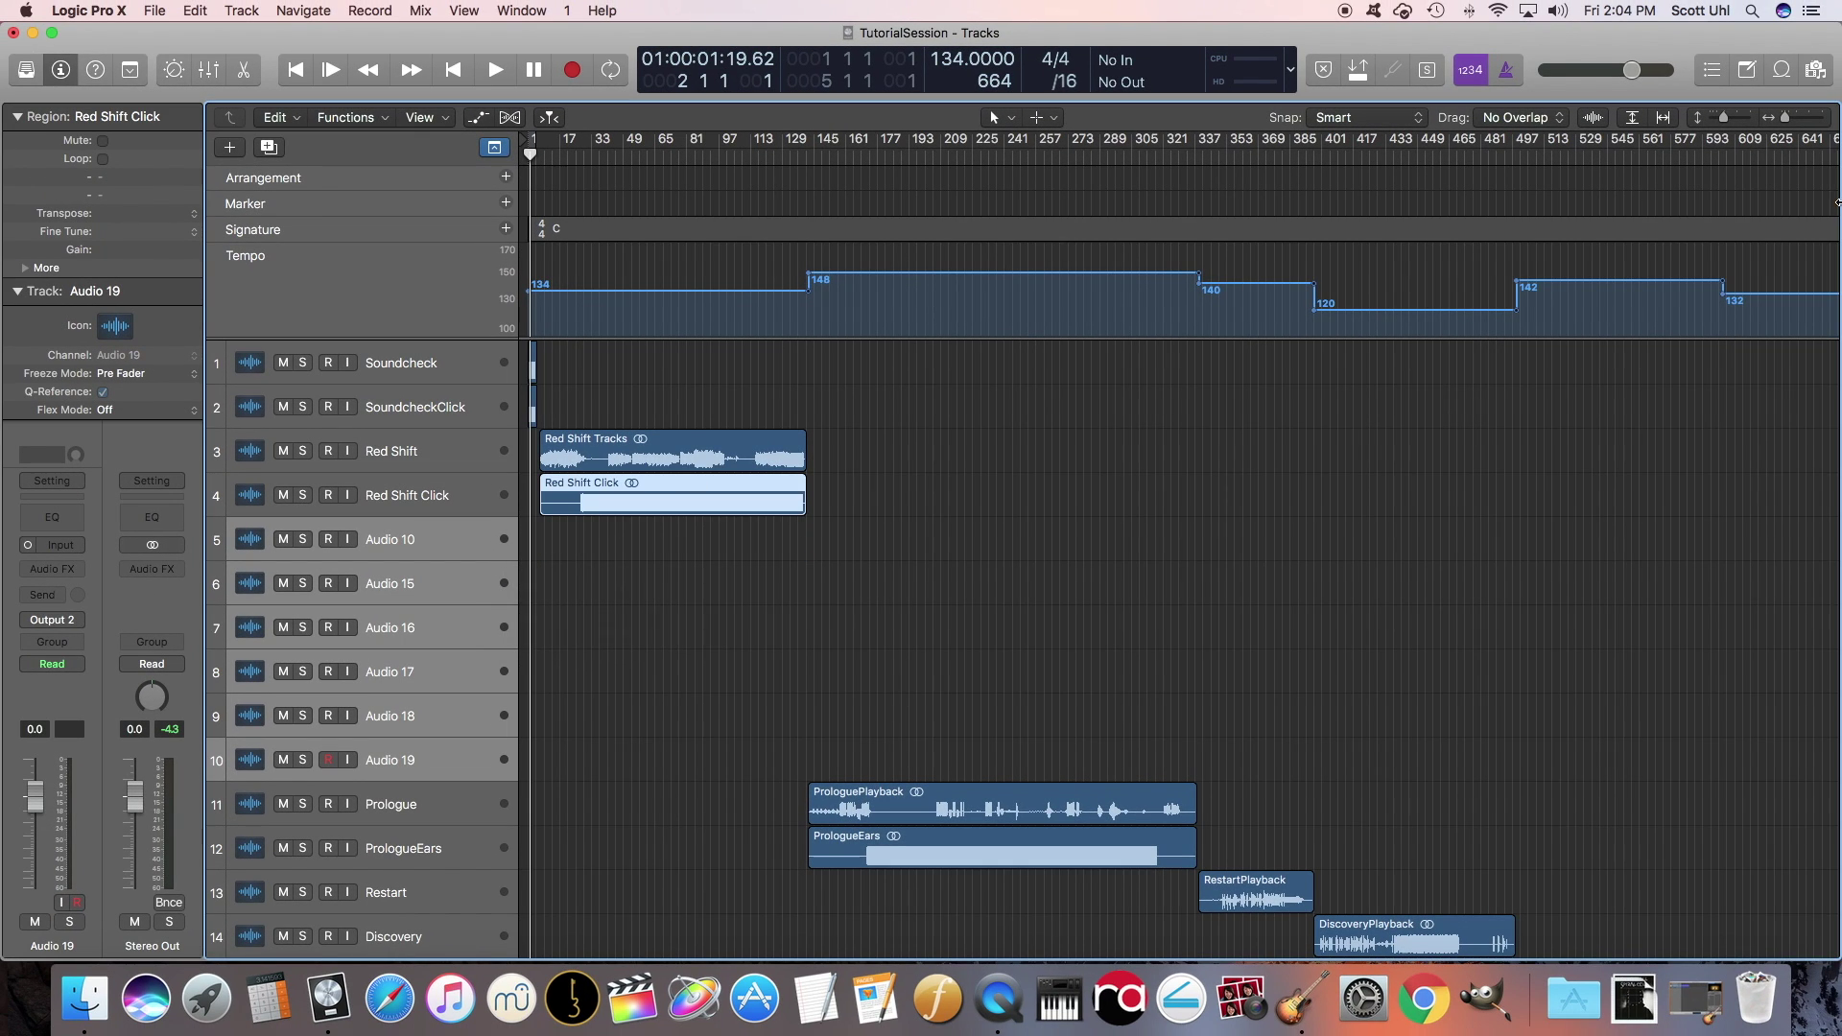
drag(1783, 125, 1795, 125)
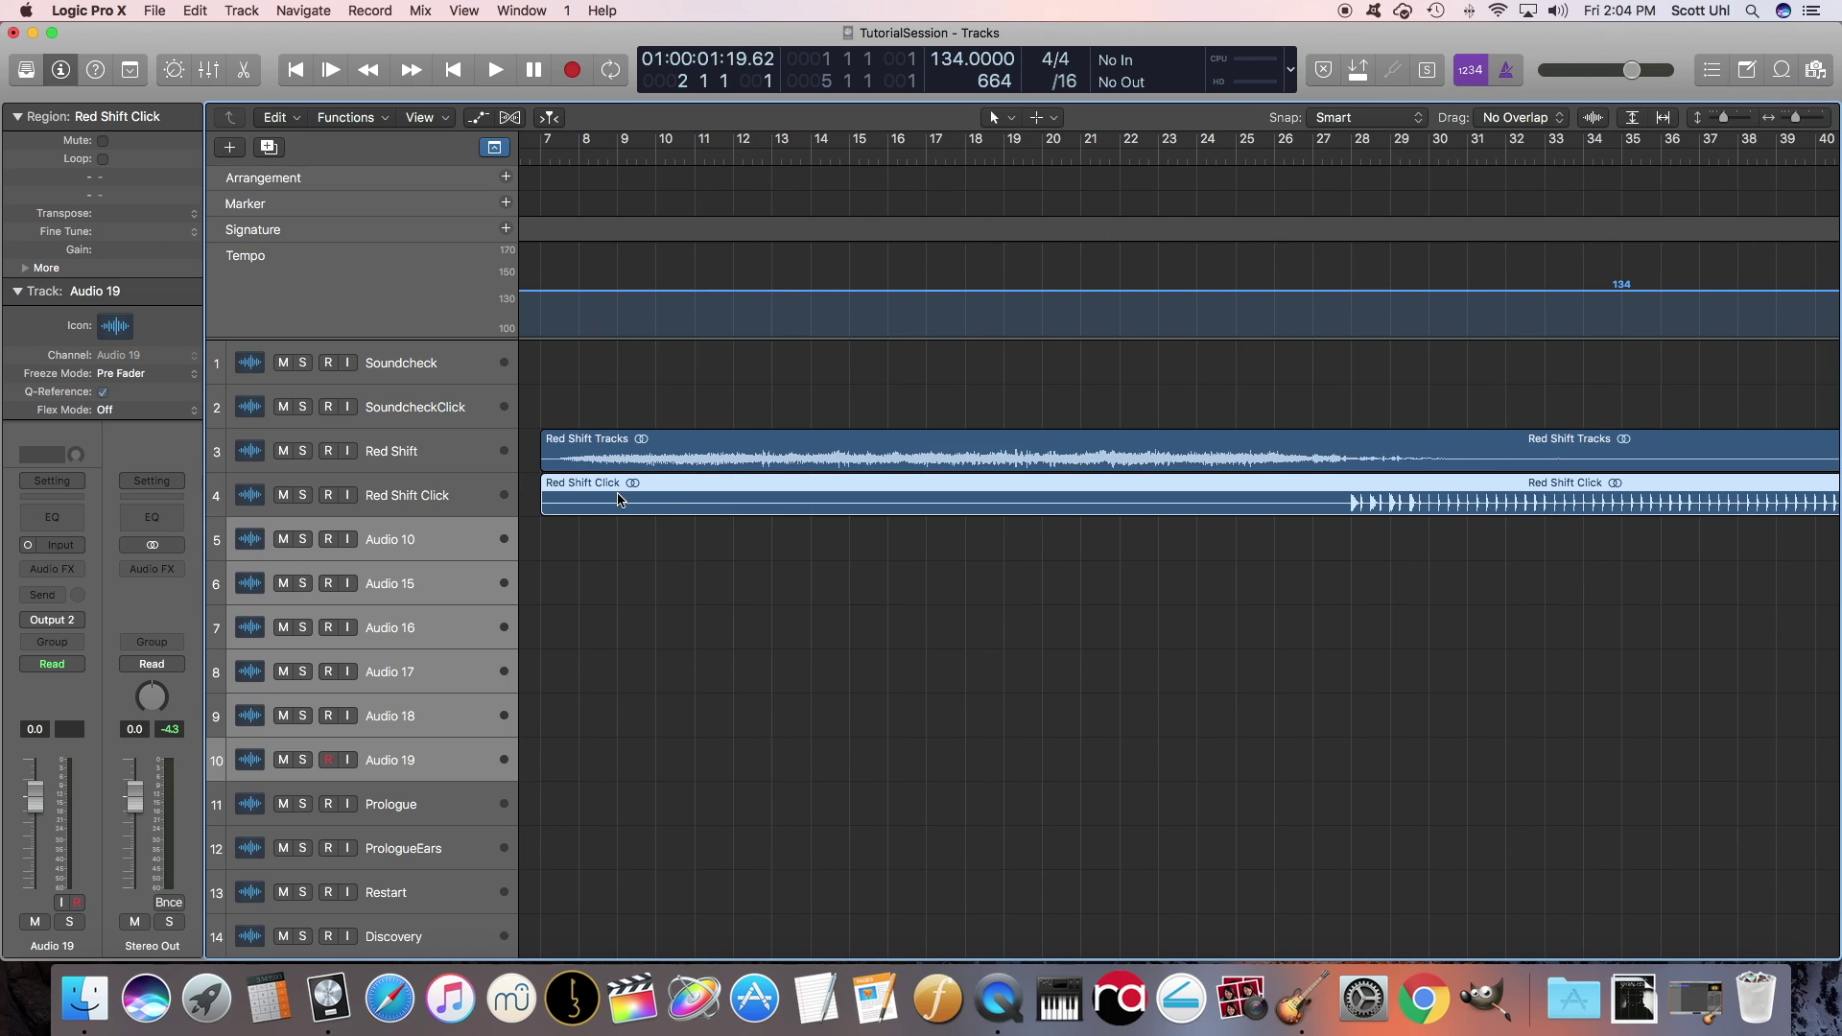
drag(630, 496, 630, 541)
Rename the first new audio track as Red Shift Click and delete the emptied original click track
double_click(401, 536)
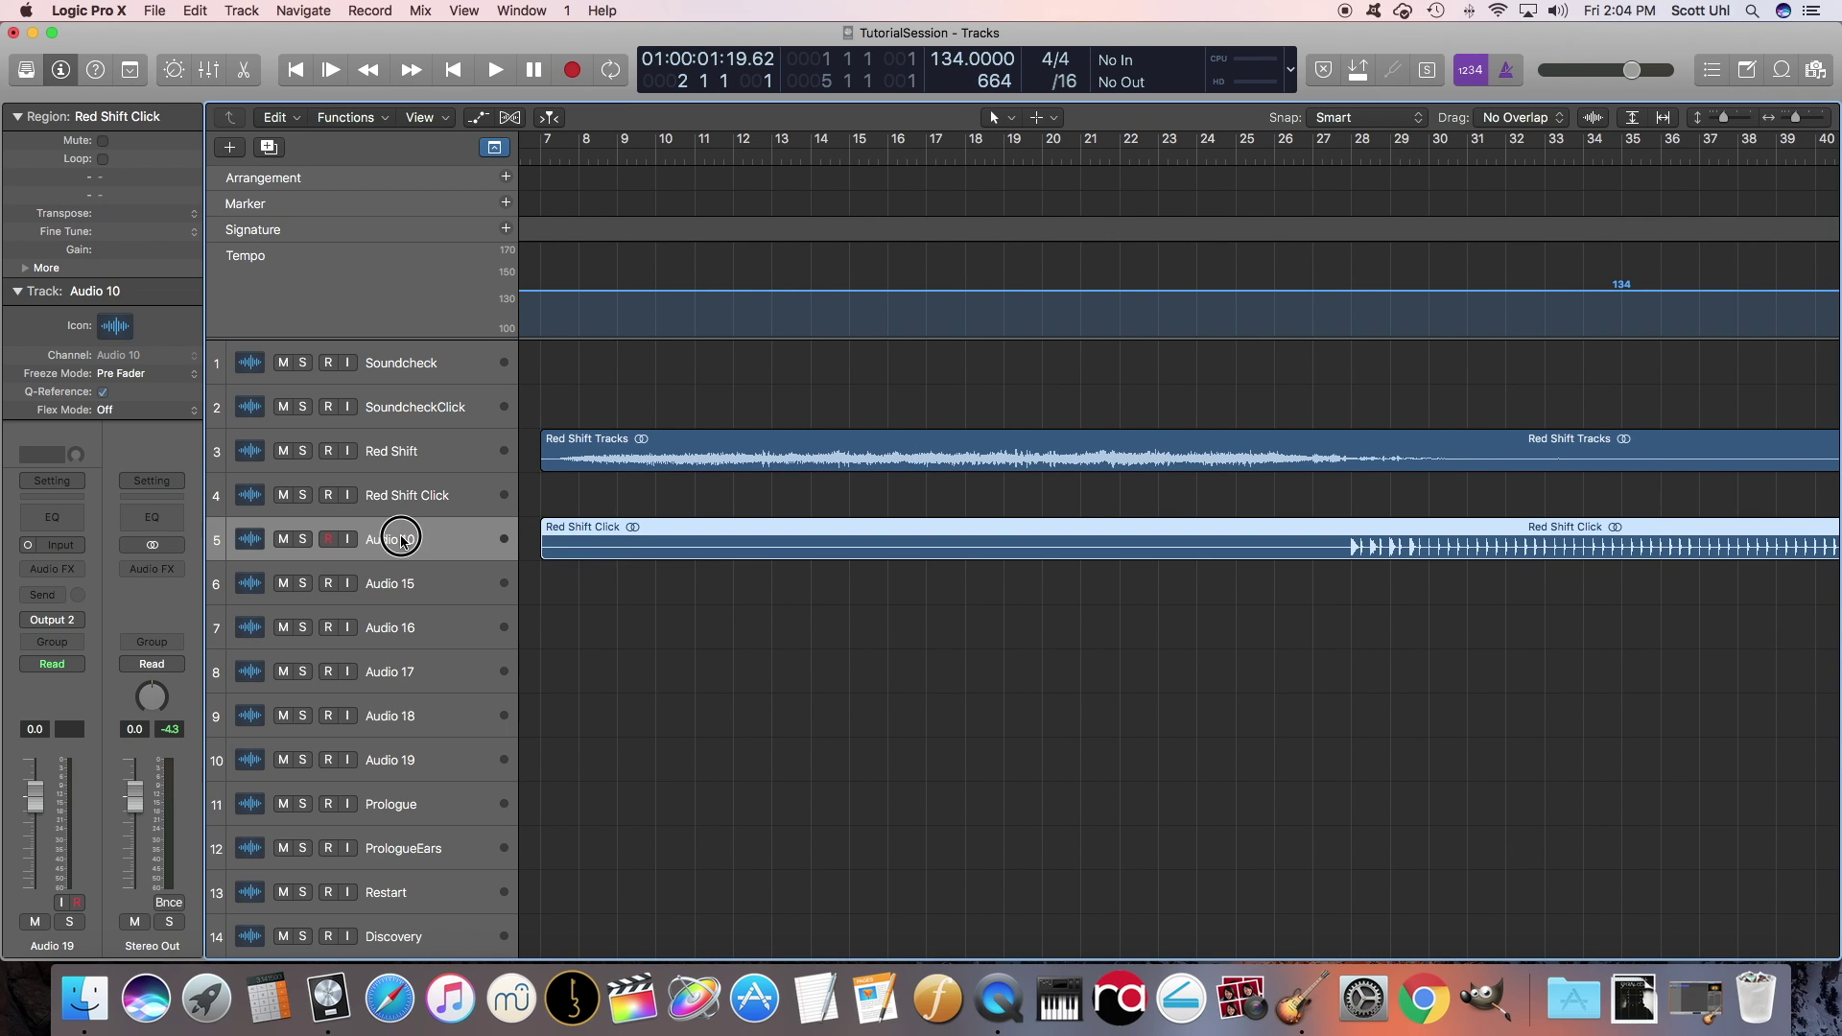
text(Red Shift)
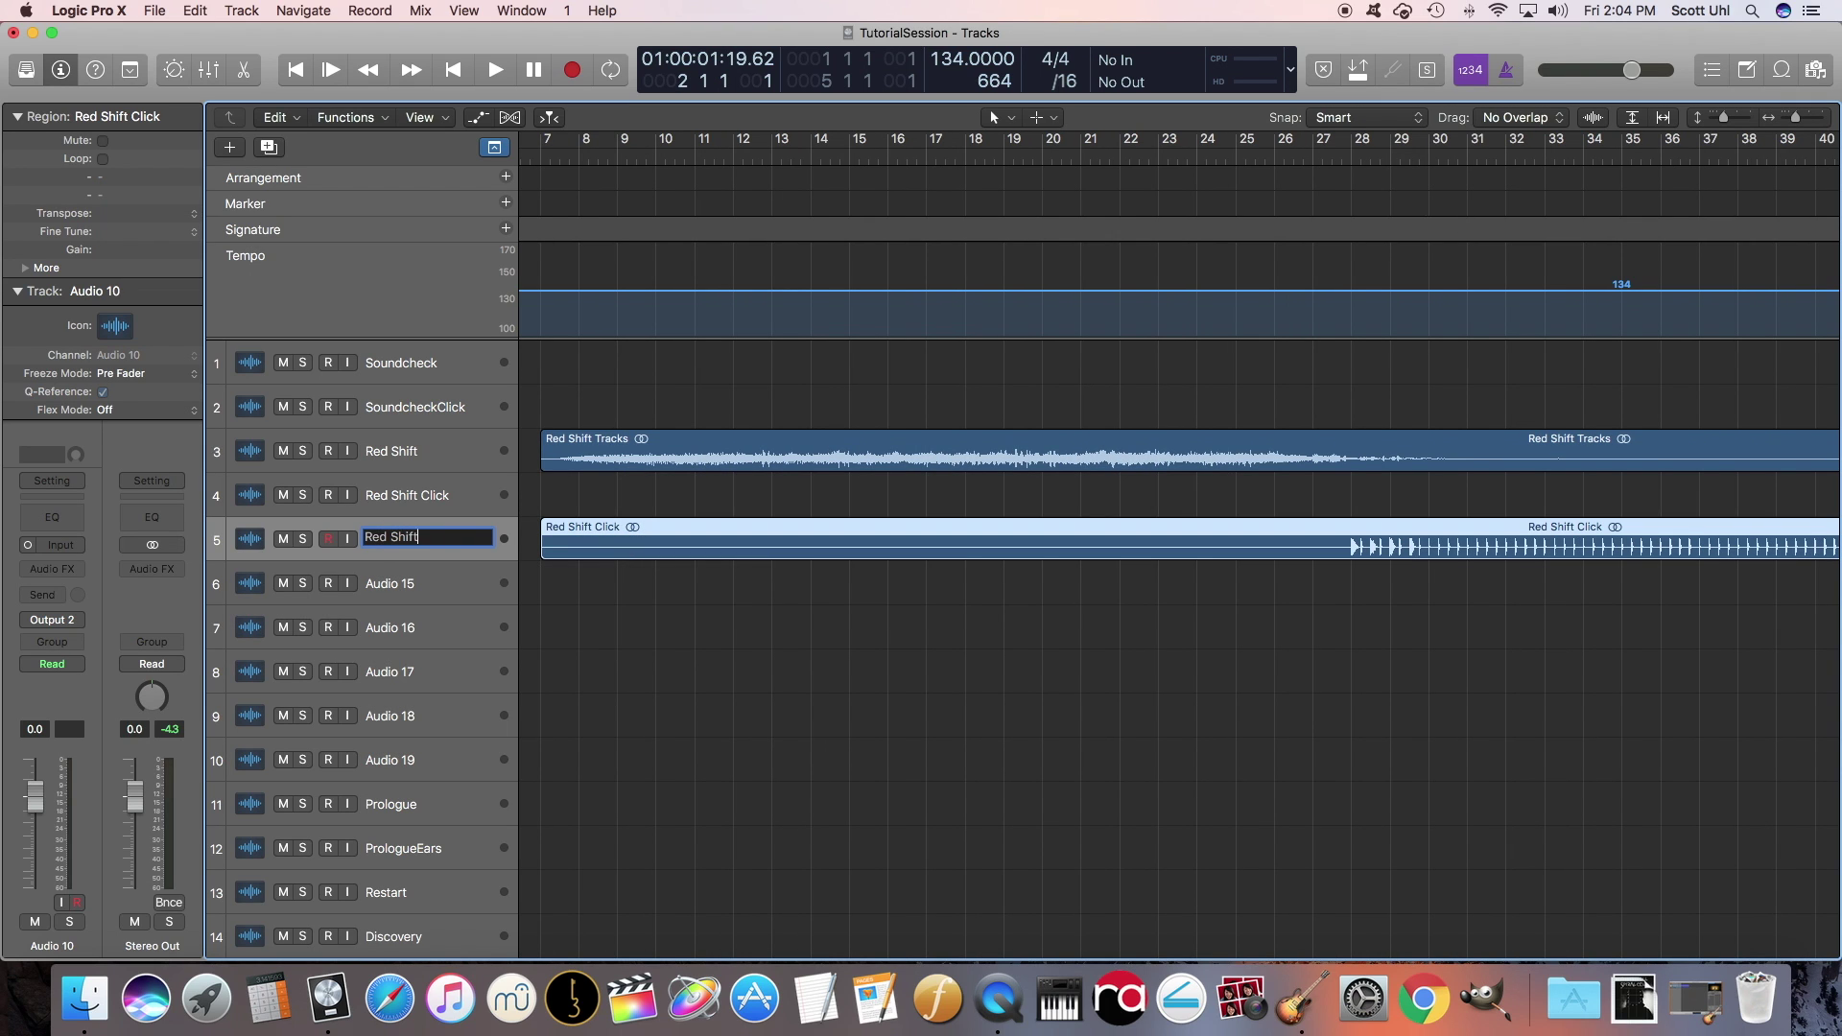
text( Click)
key(Return)
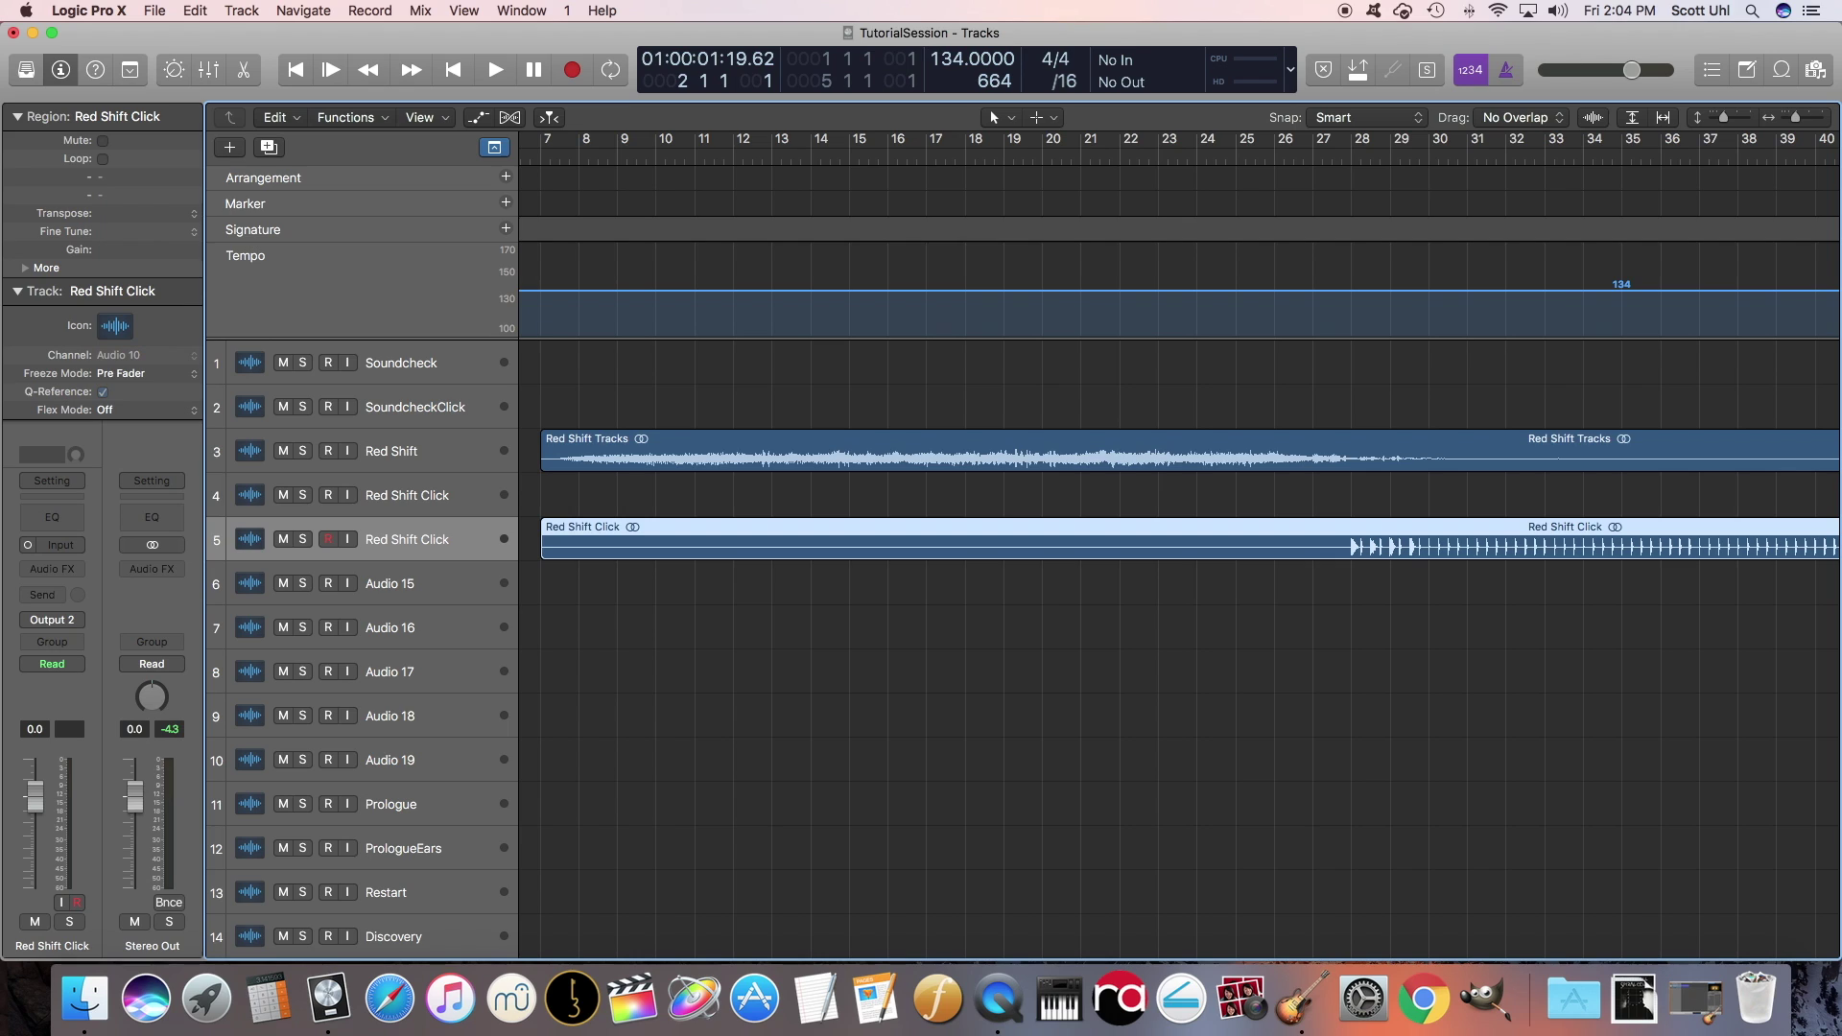
click(428, 514)
key(super+BackSpace)
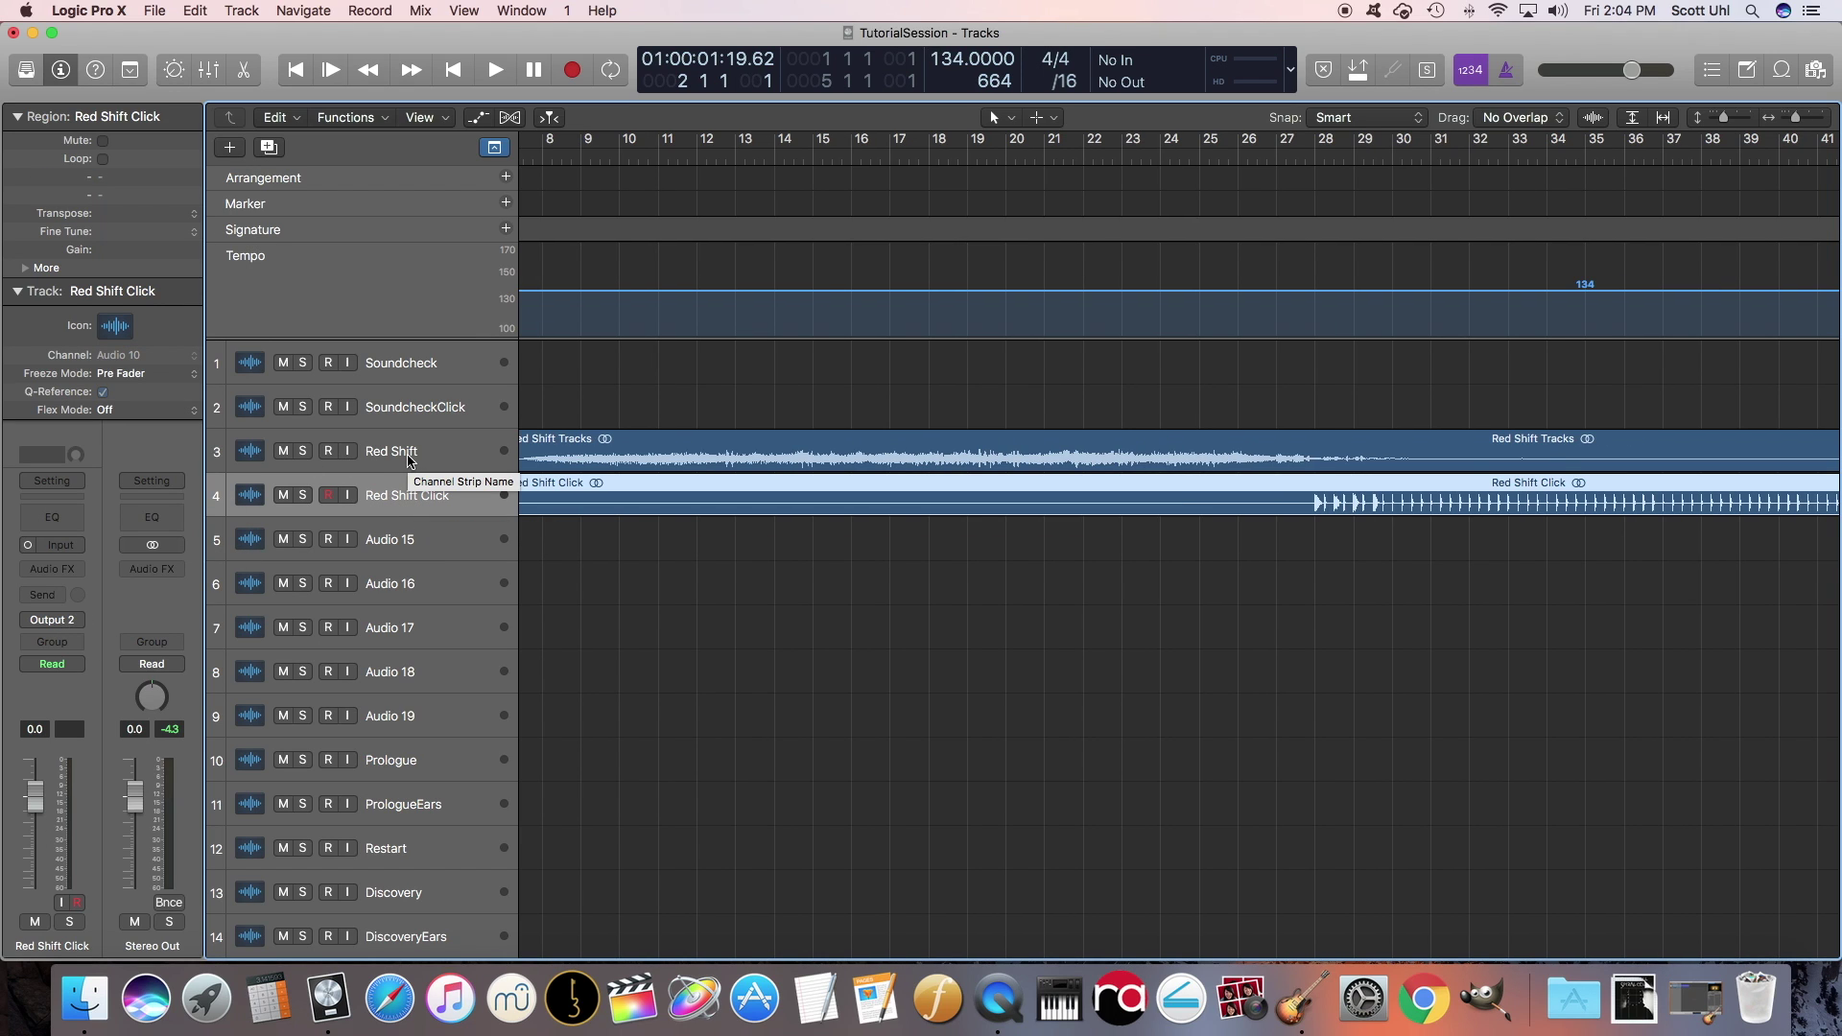
Check the output of the Red Shift track and fit all regions of the project in the view
click(408, 461)
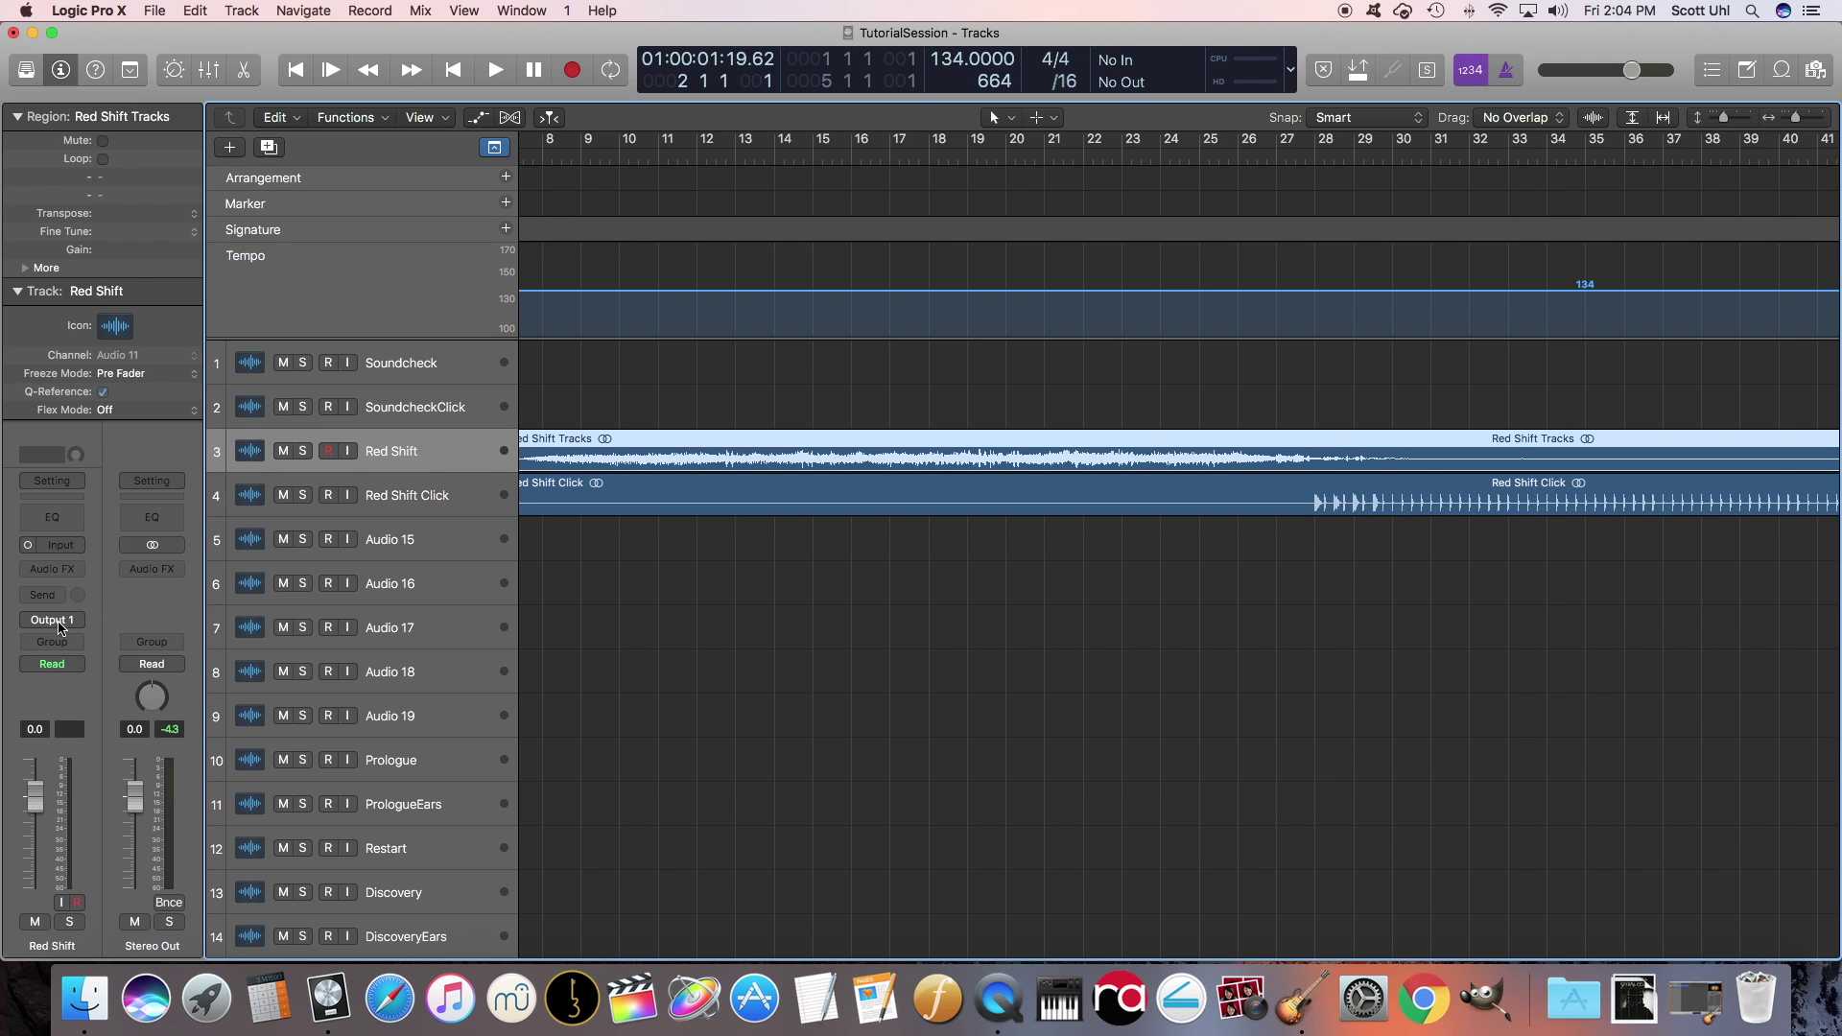
click(429, 415)
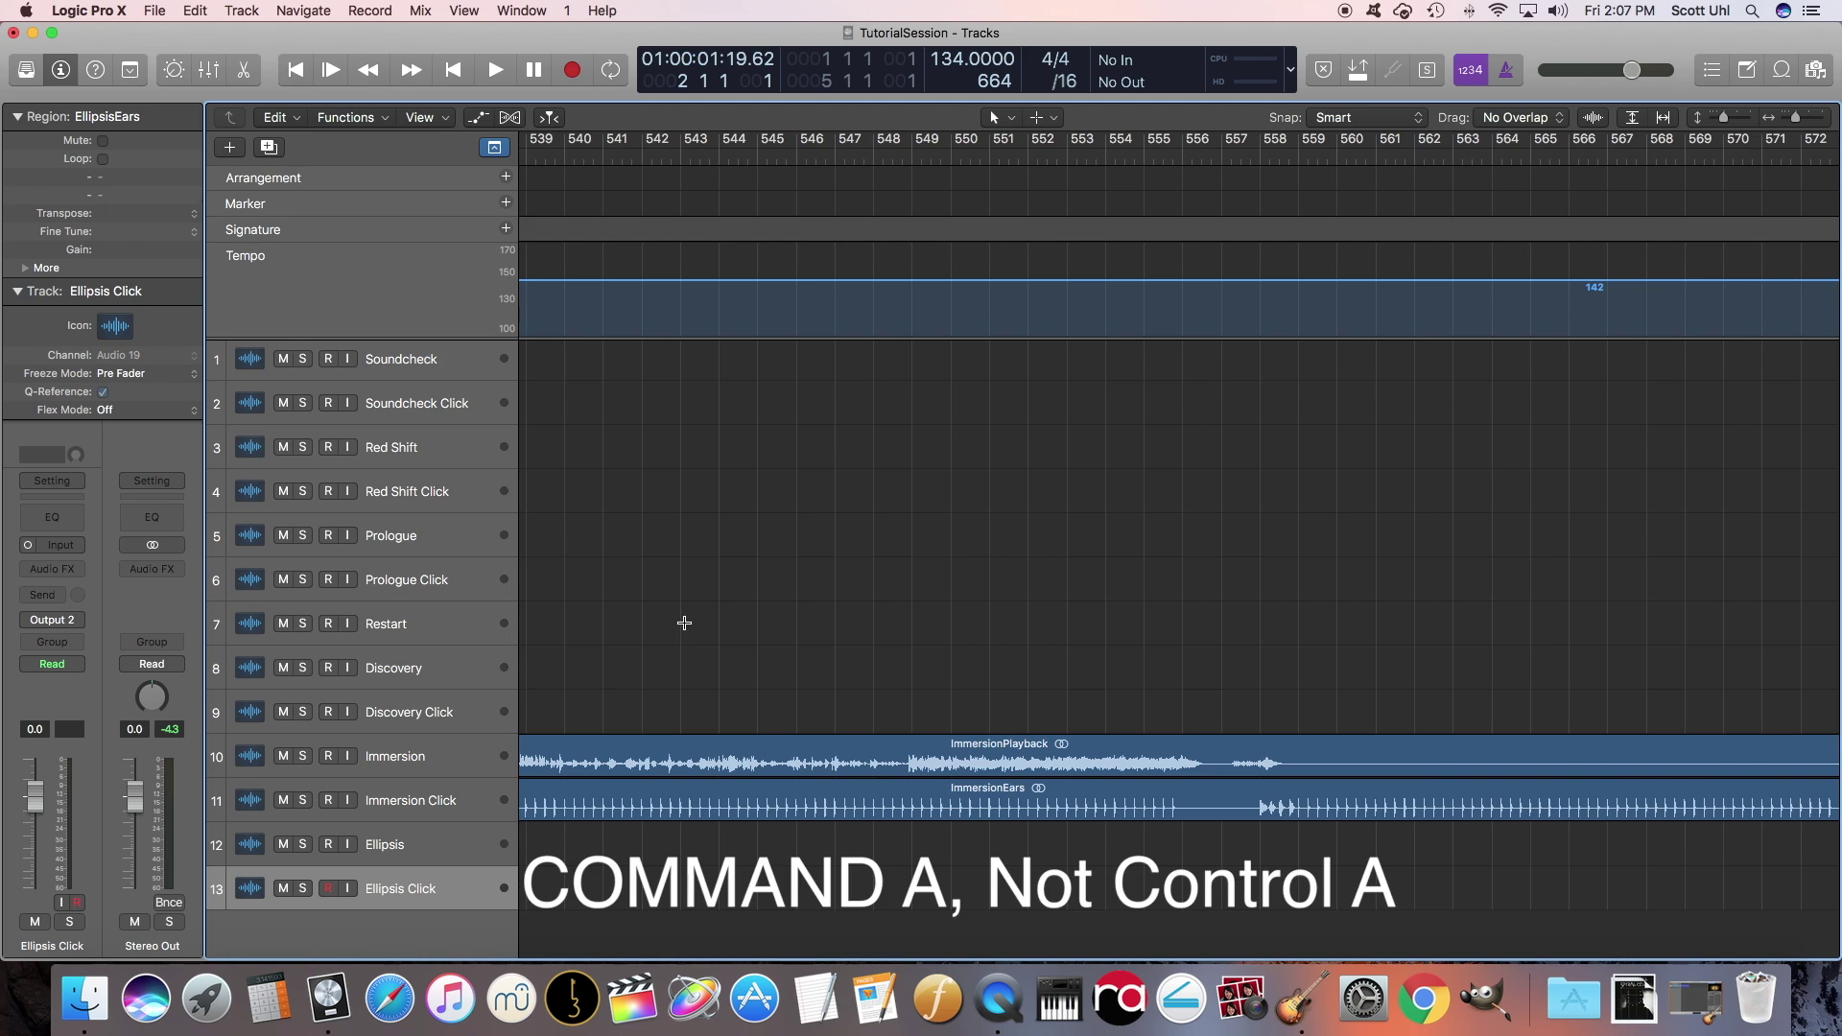
key(super+a)
key(z)
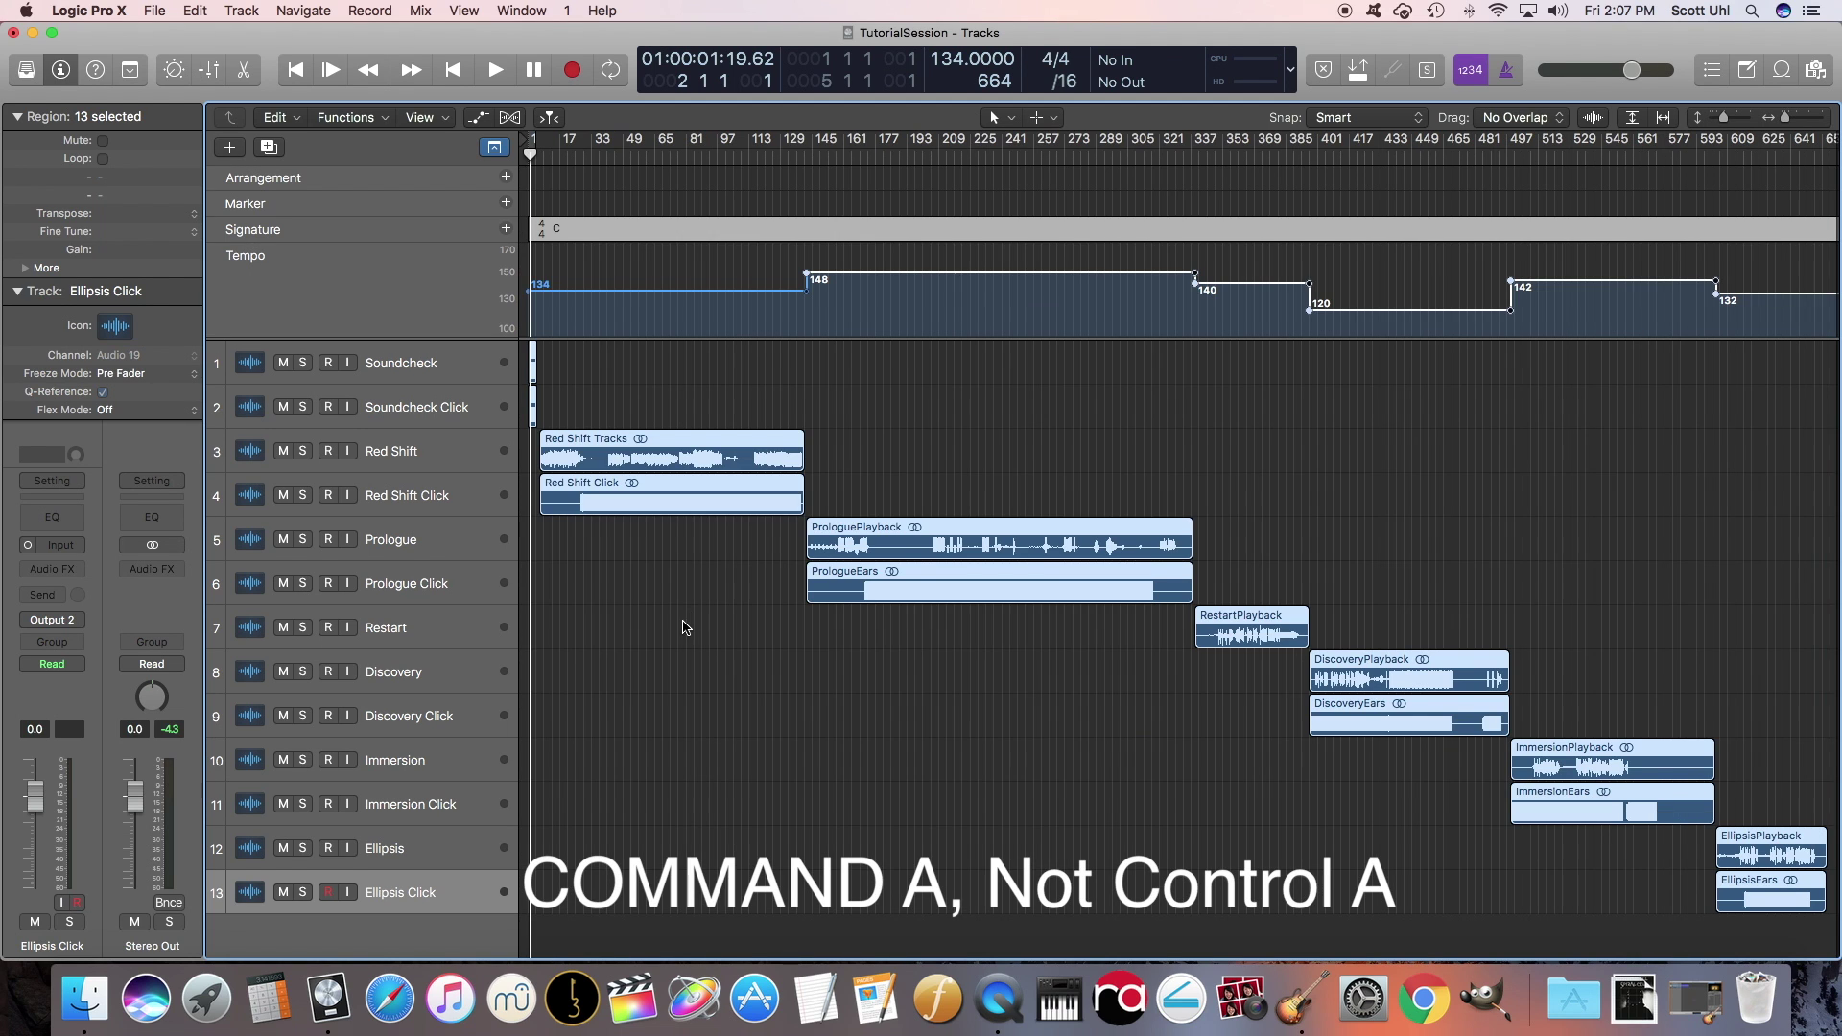
click(640, 536)
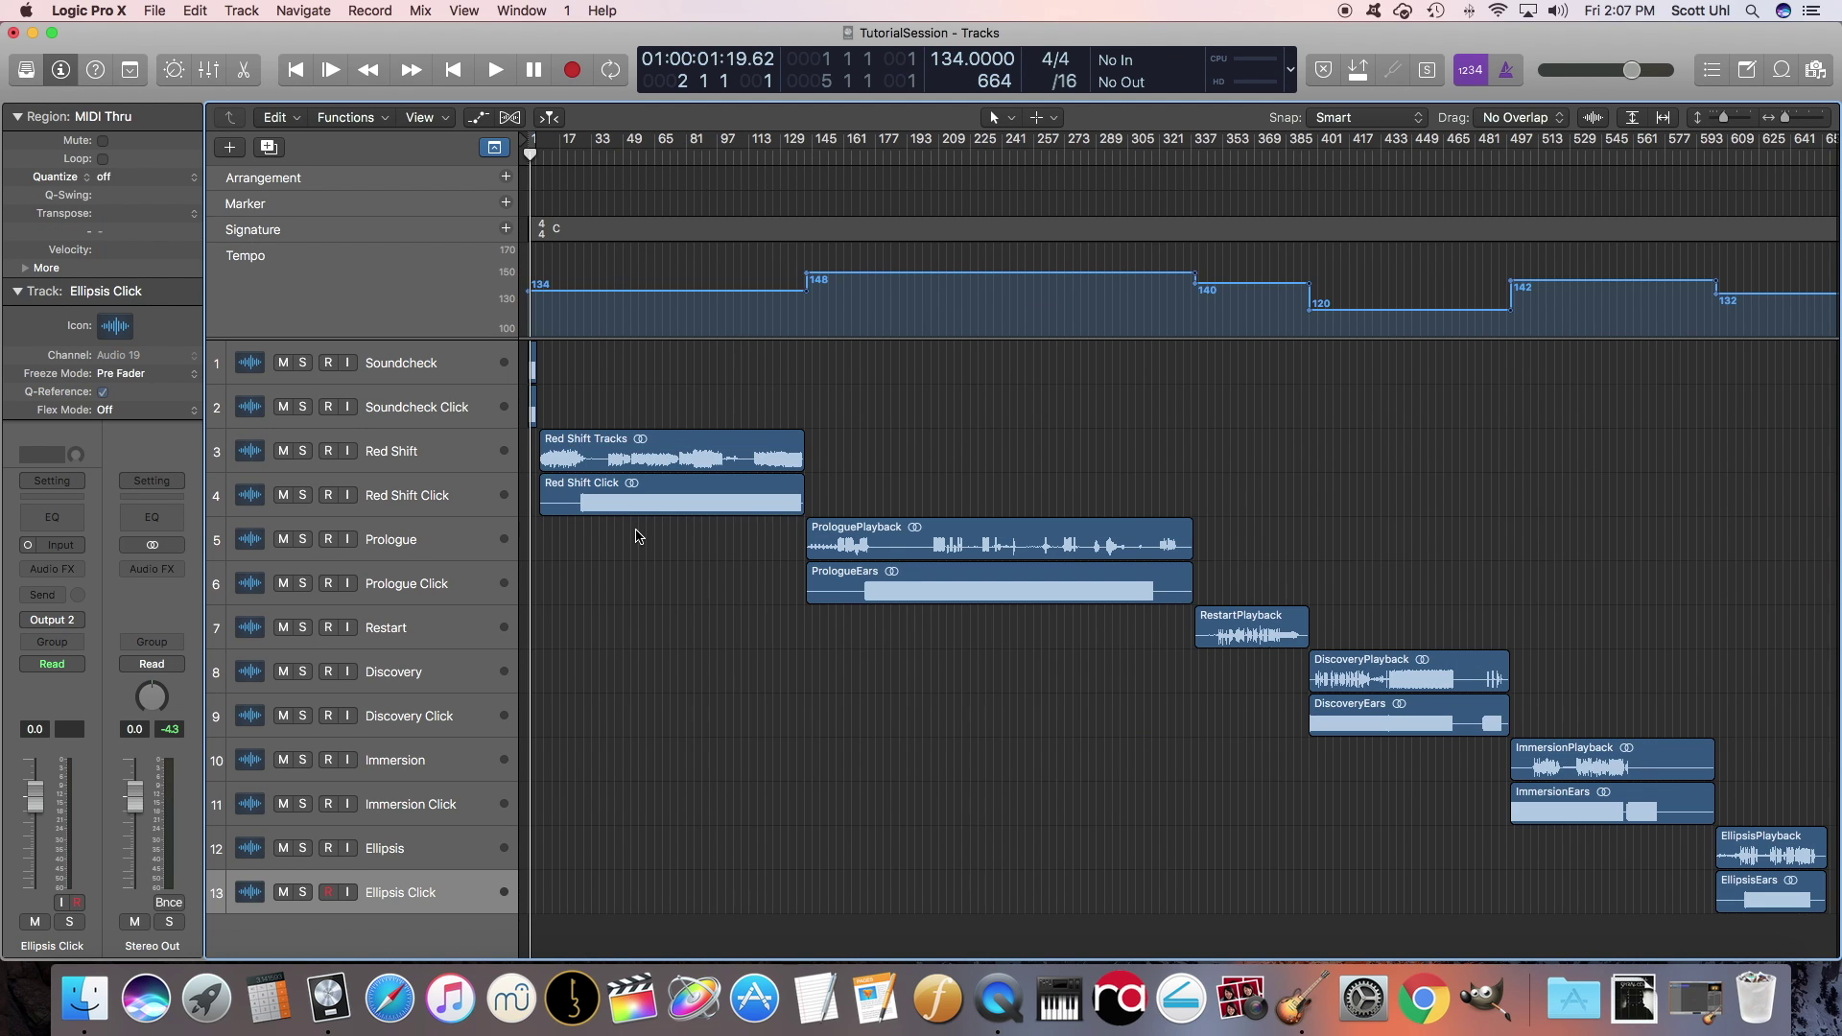
Add the Track Protect component to the track headers and protect all 13 tracks from Soundcheck to Ellipsis Click
key(Down)
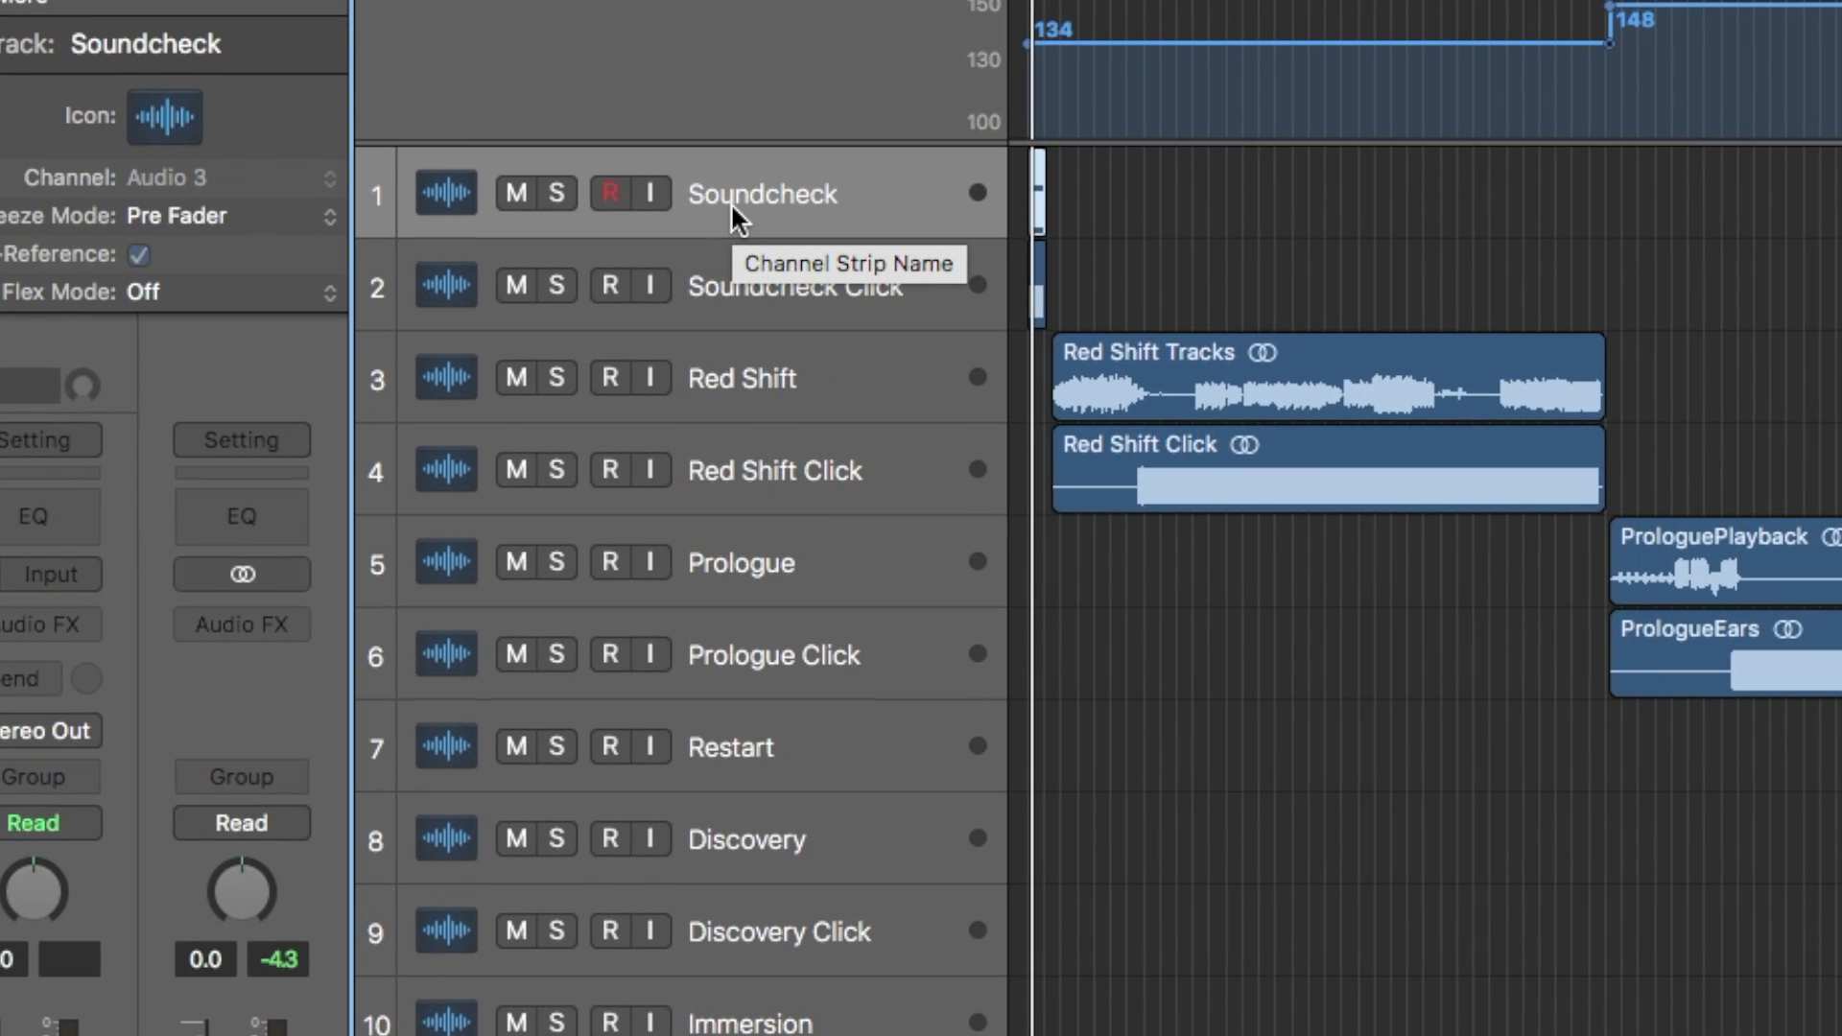
right_click(374, 334)
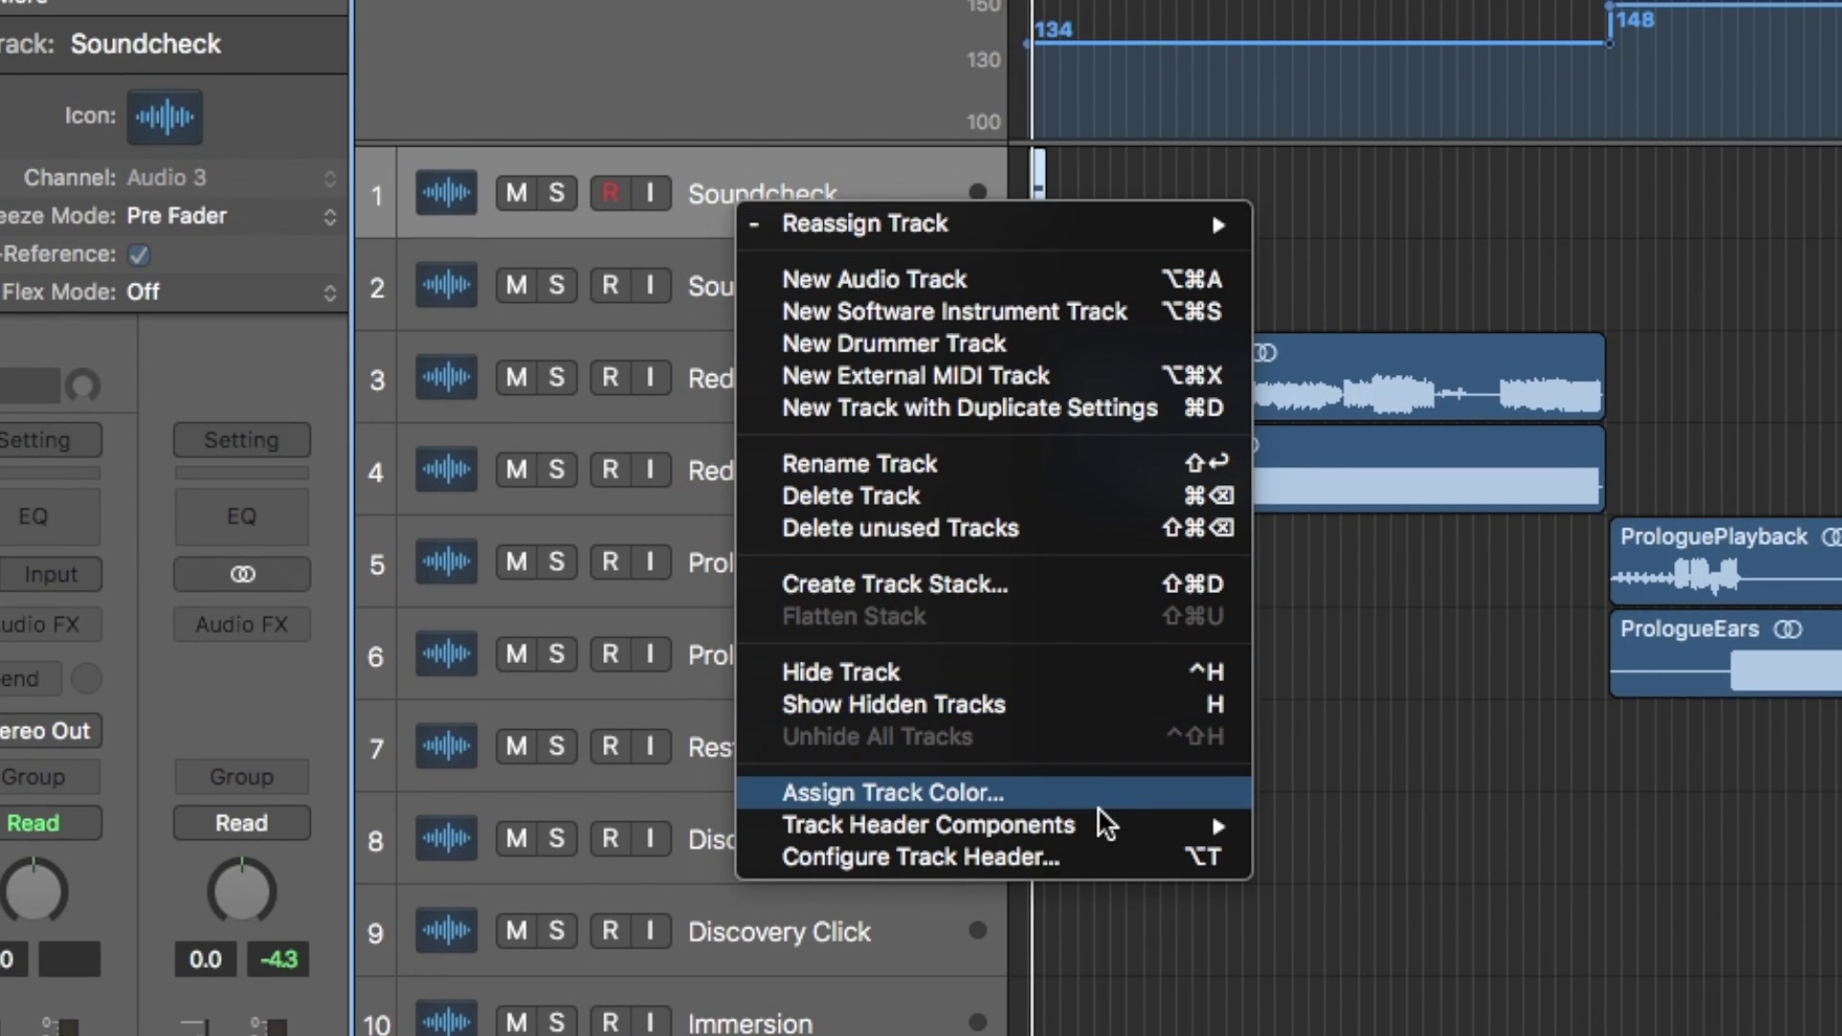
mouse_move(1104, 831)
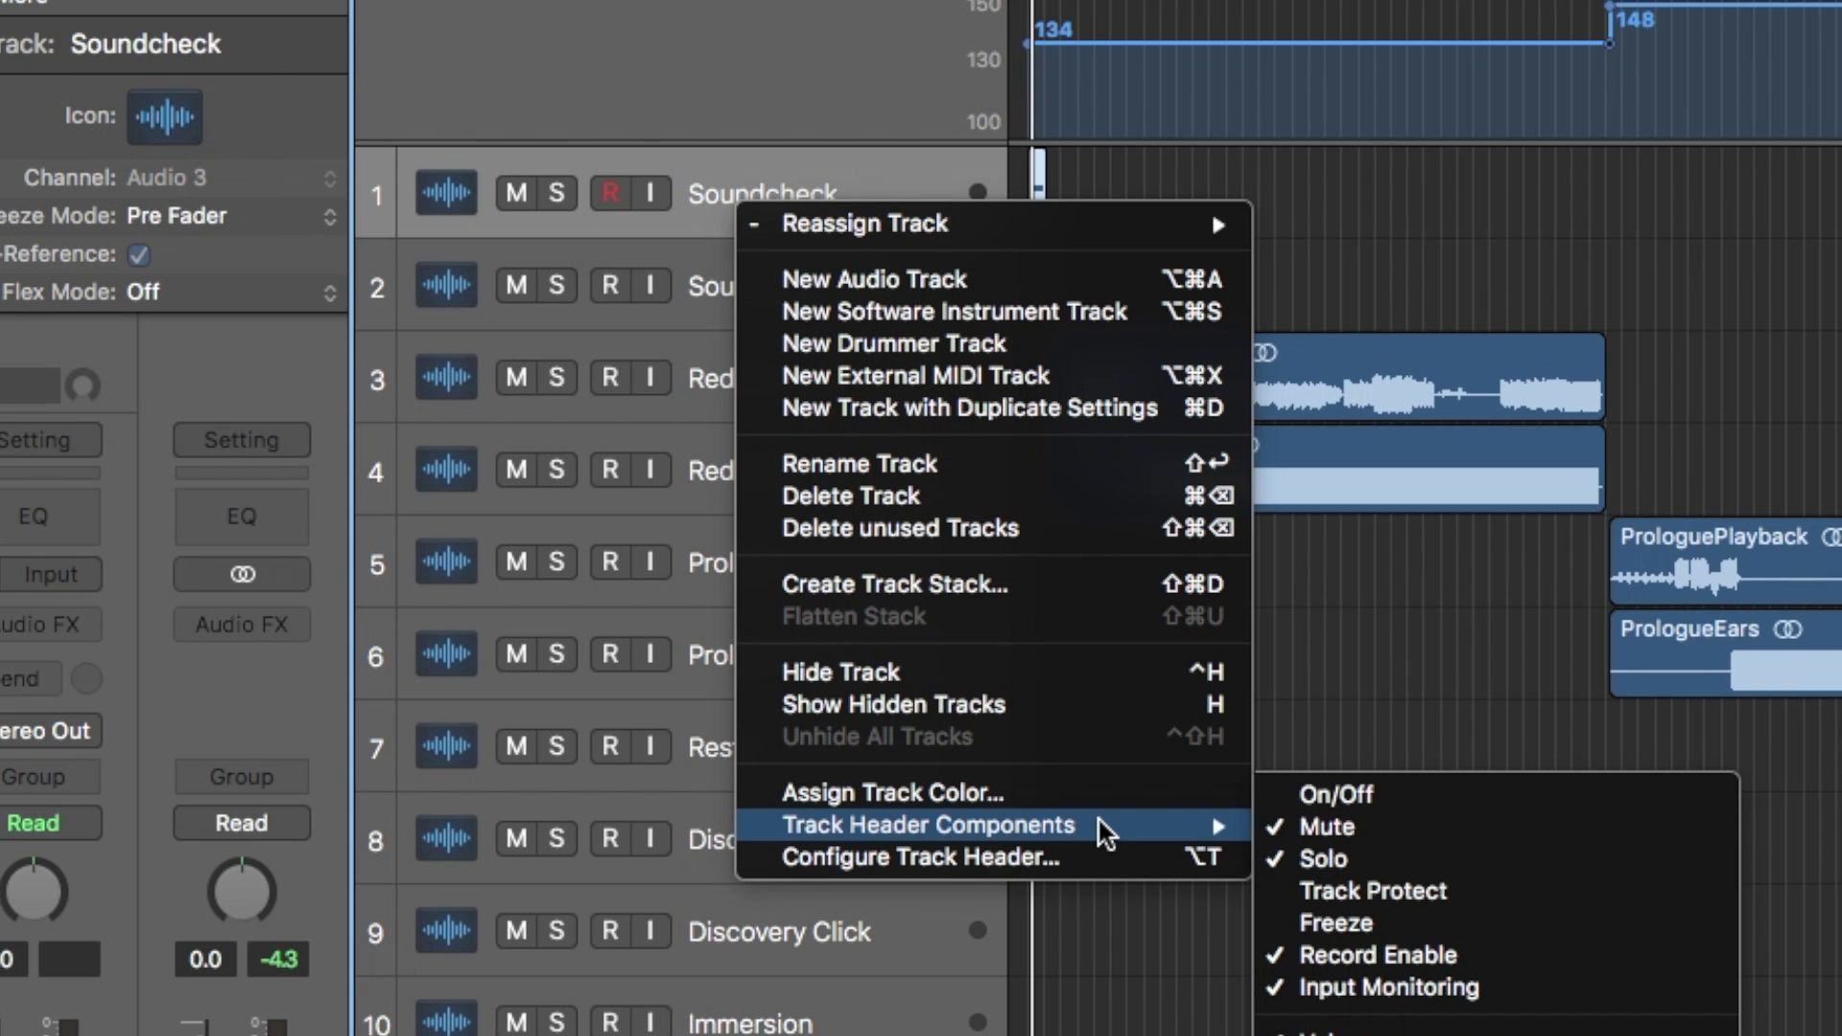
click(1407, 902)
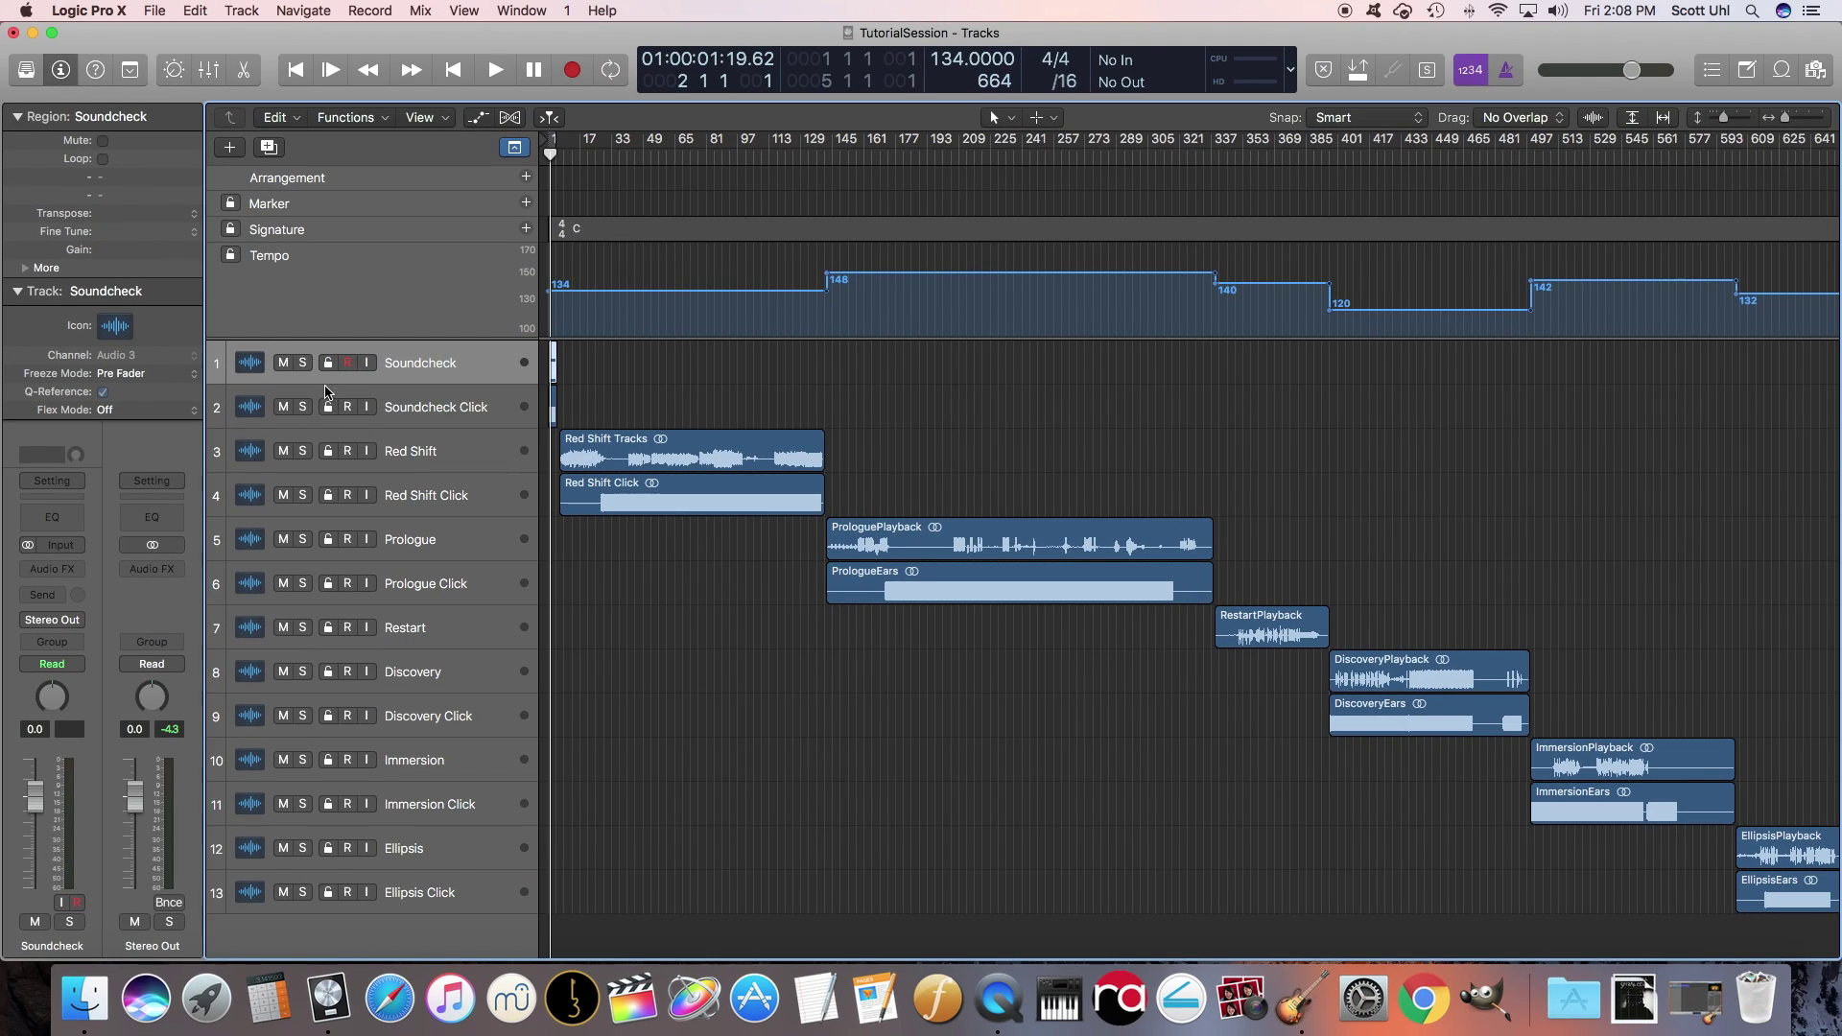
drag(328, 365, 330, 894)
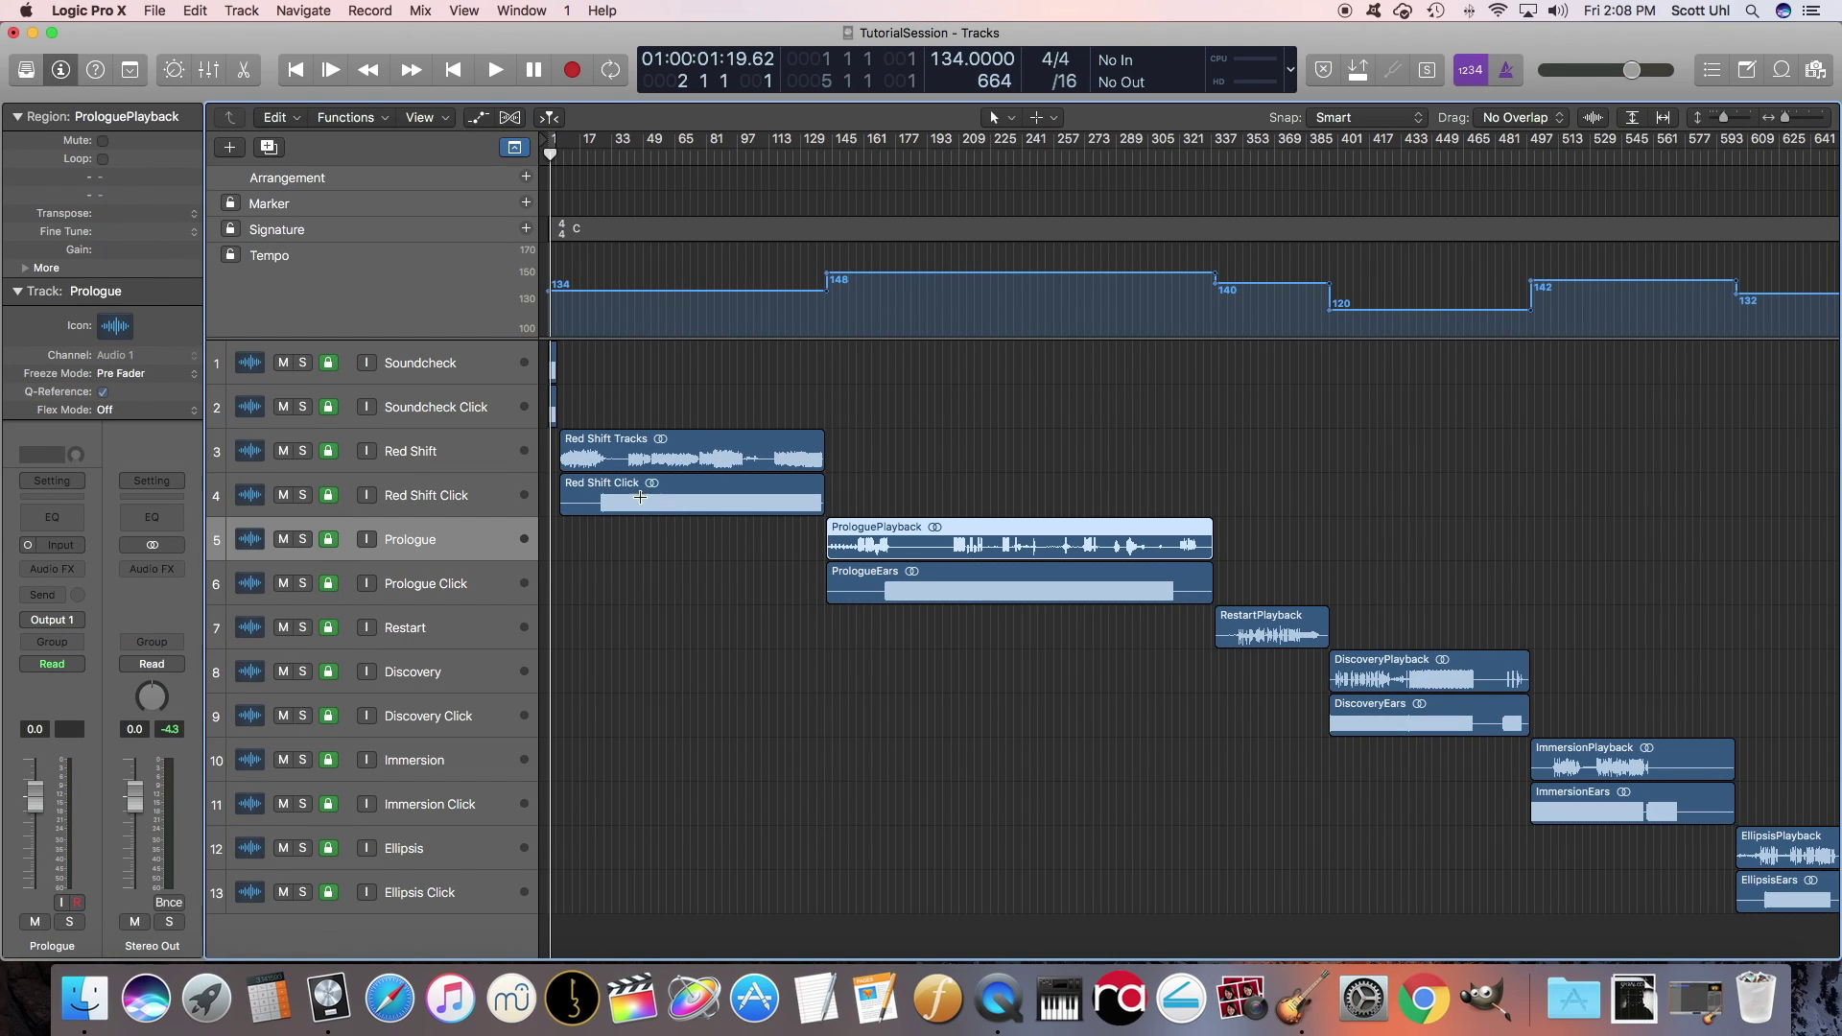
Test track protection by trying to move the Red Shift Tracks region with it on and off, undo the move and protect the track again
drag(616, 455, 662, 443)
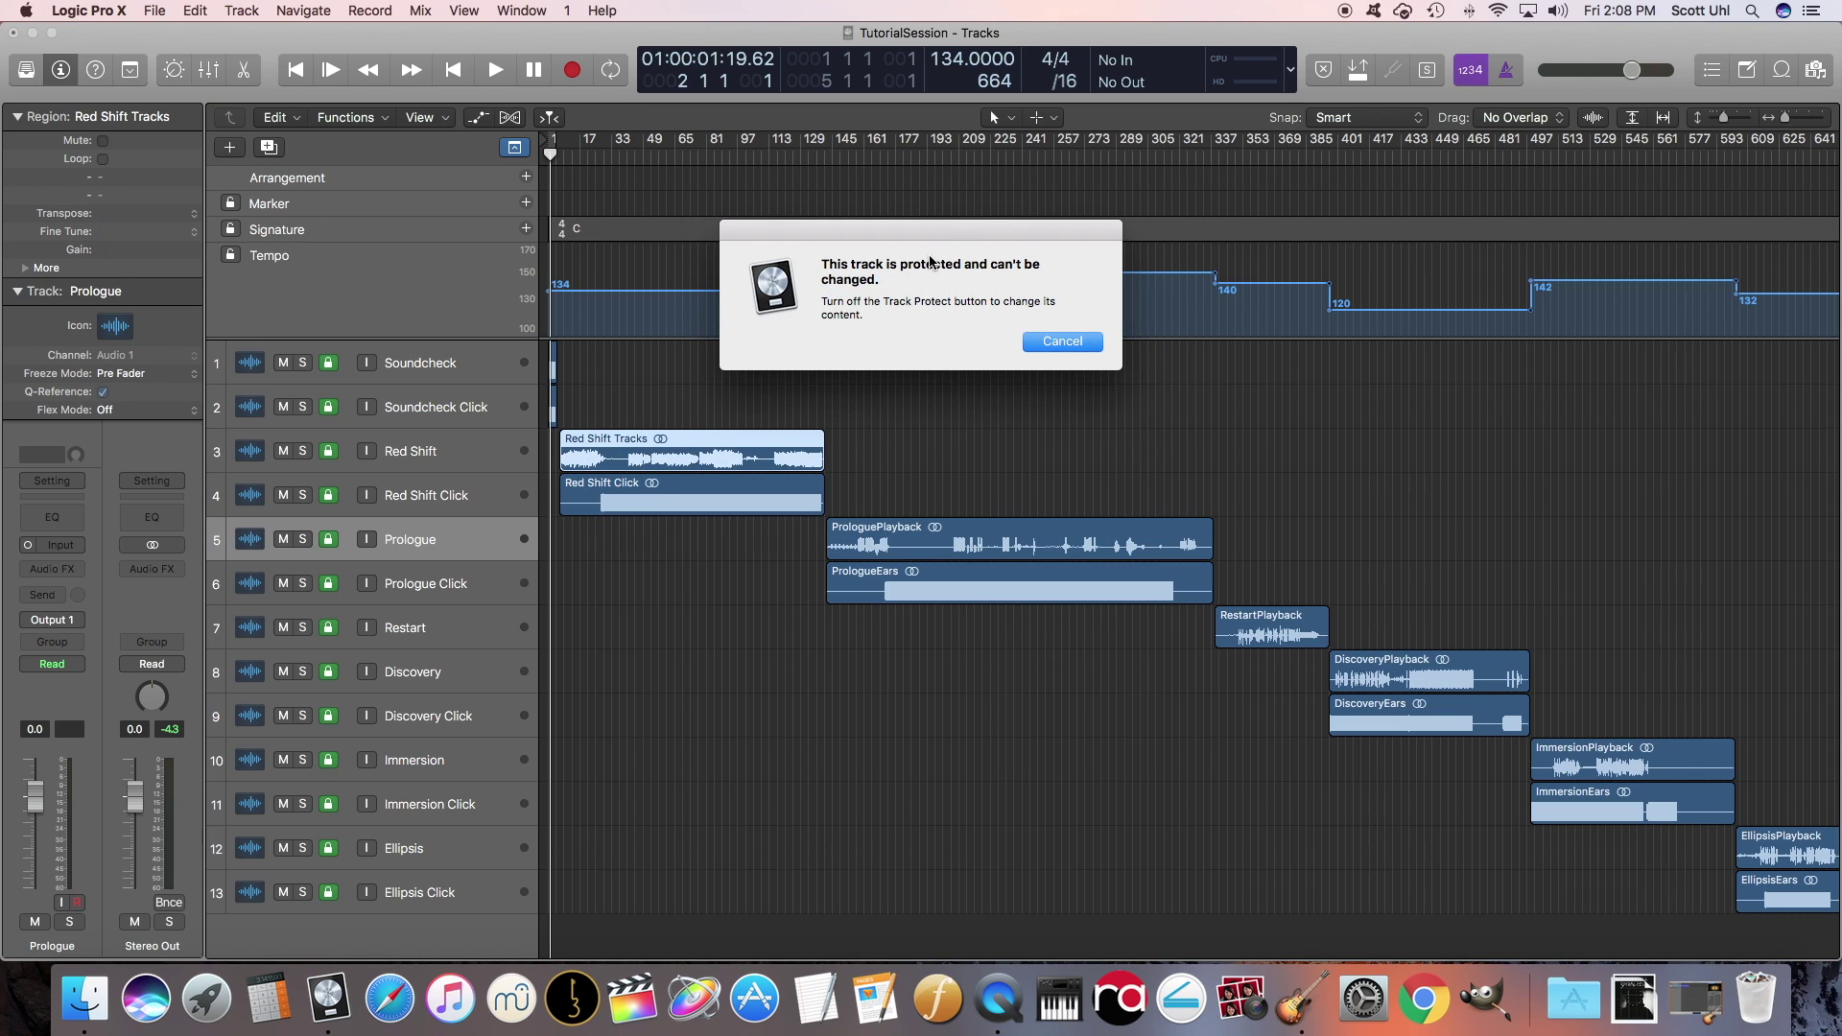
click(1057, 343)
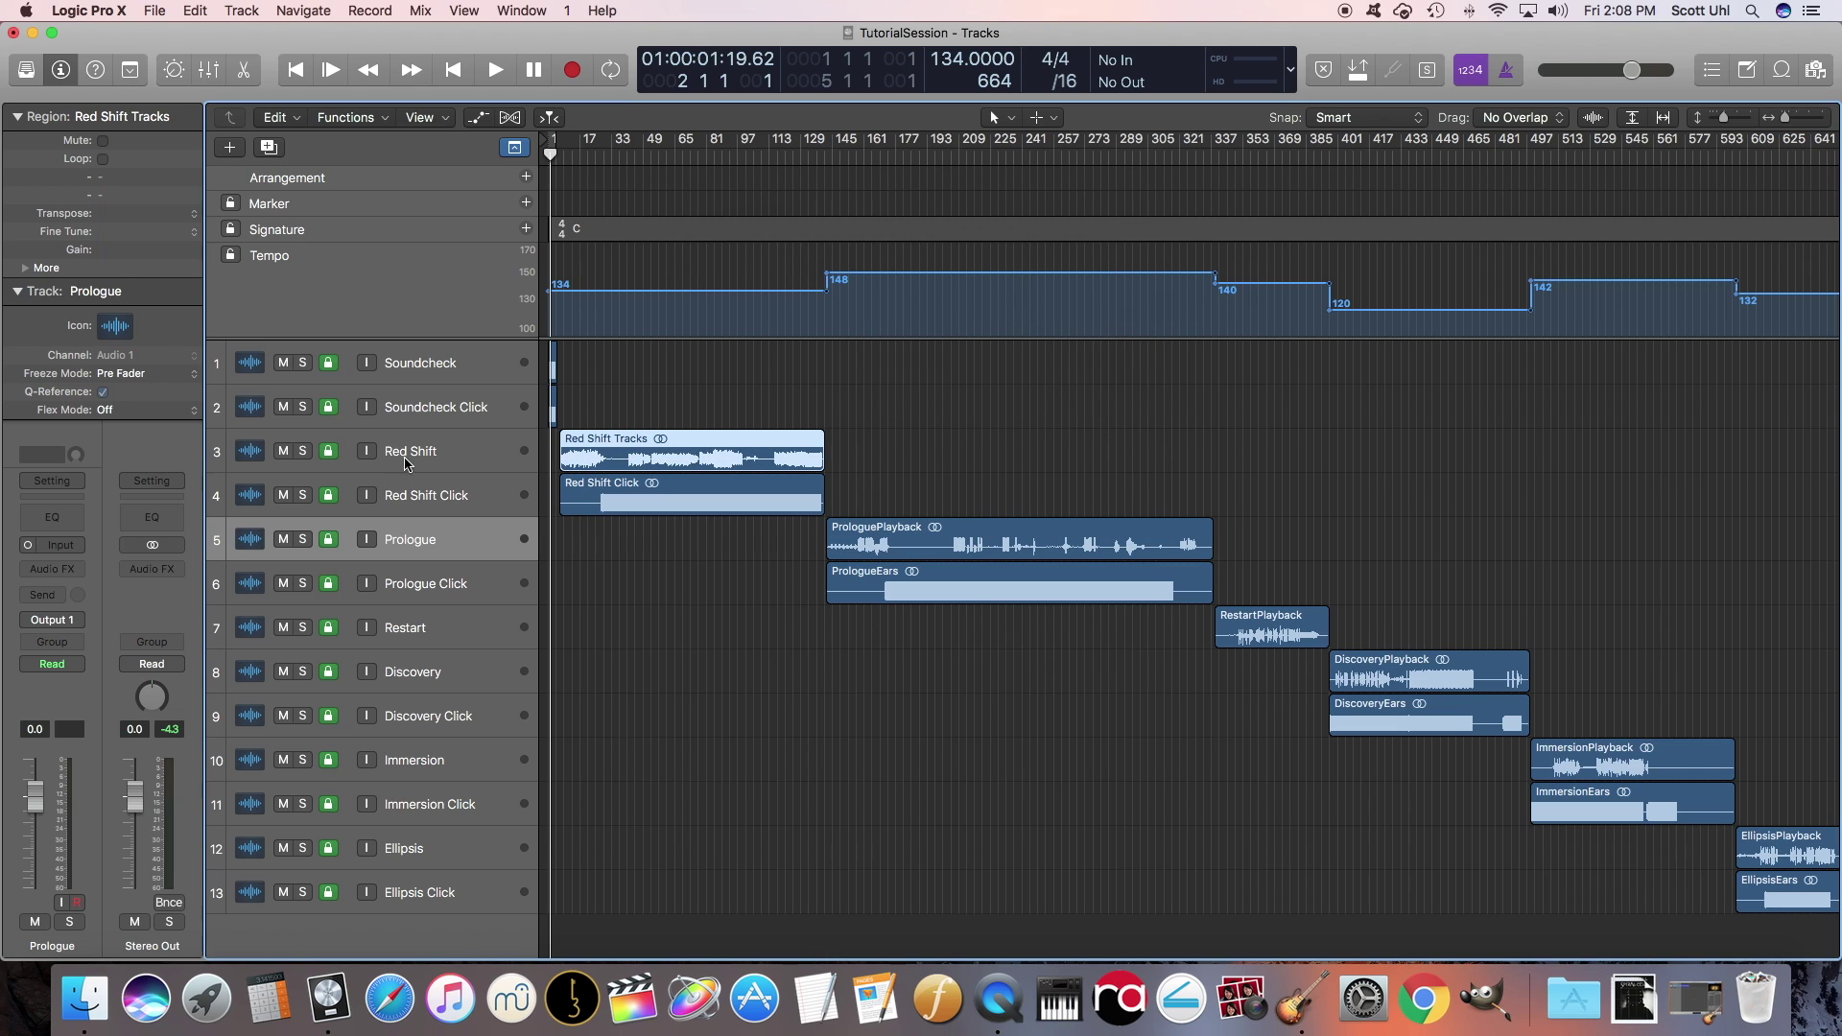
click(330, 451)
drag(672, 445, 735, 446)
key(super+z)
click(331, 457)
Mark the Soundcheck, Red Shift, Prologue, Discovery, Immersion and Ellipsis click tracks as hidden, and toggle them out of view and back
key(h)
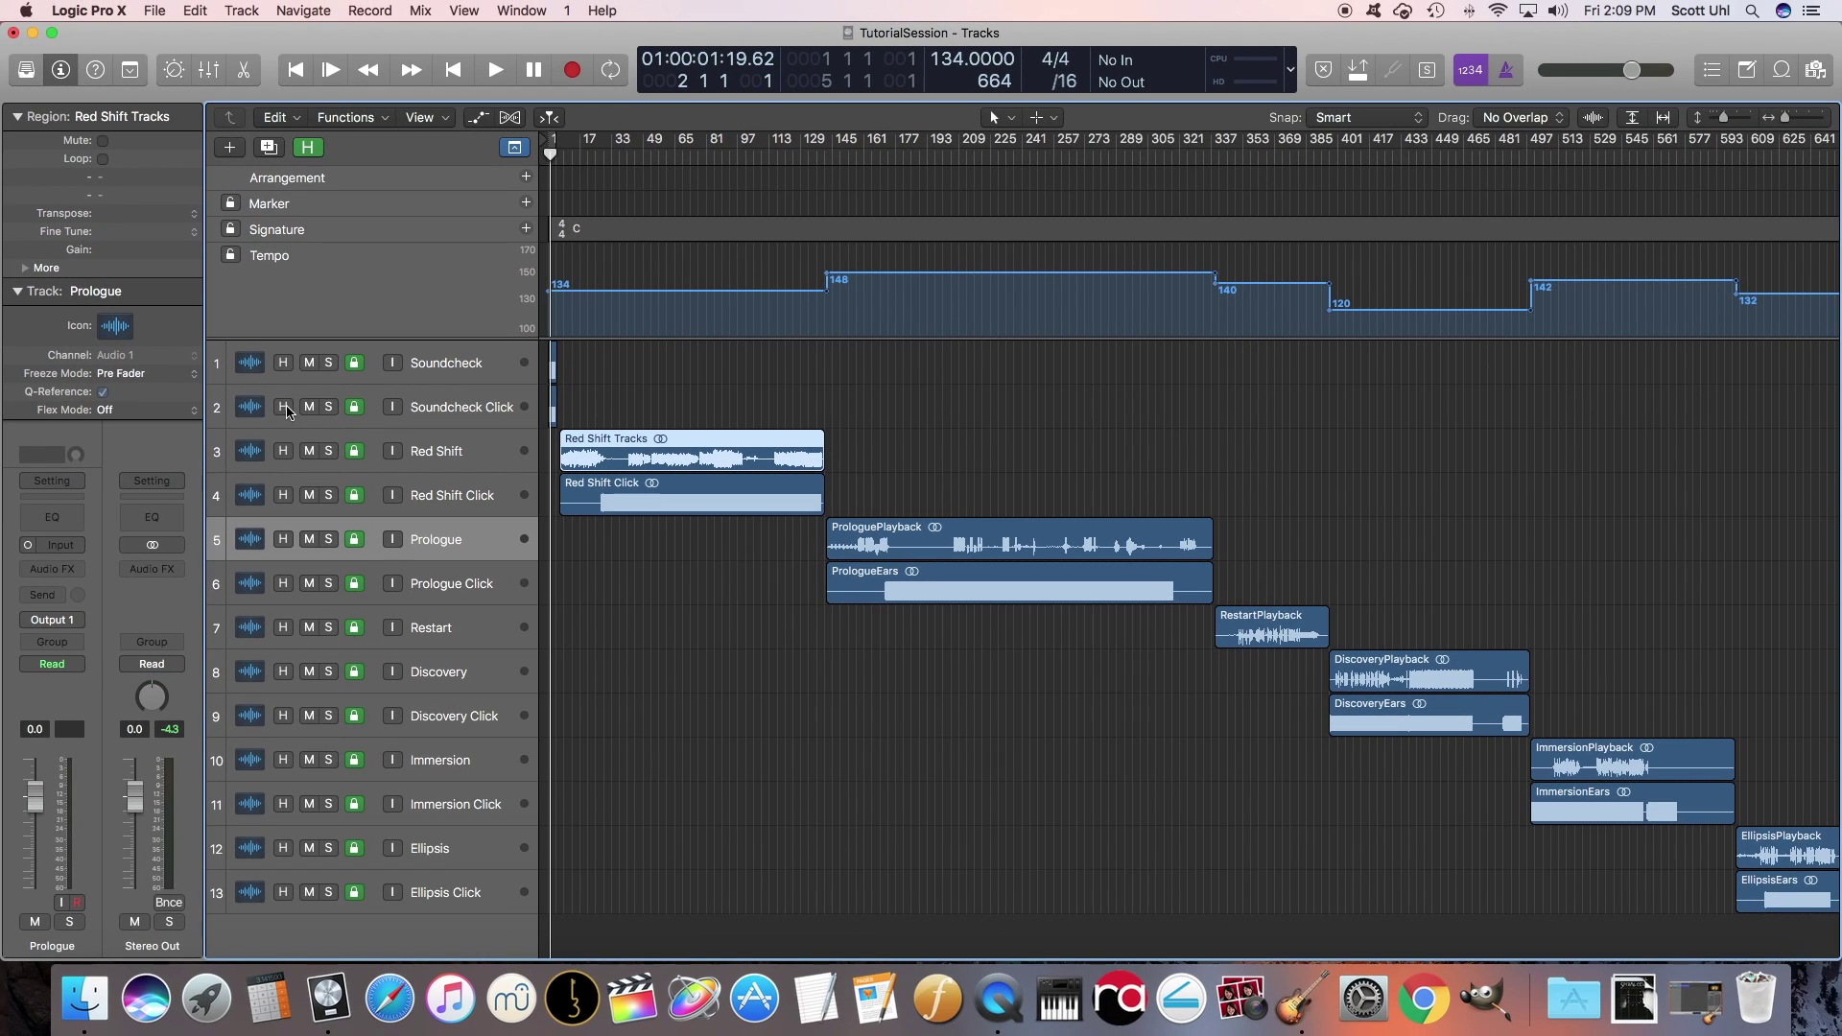
click(573, 786)
click(286, 496)
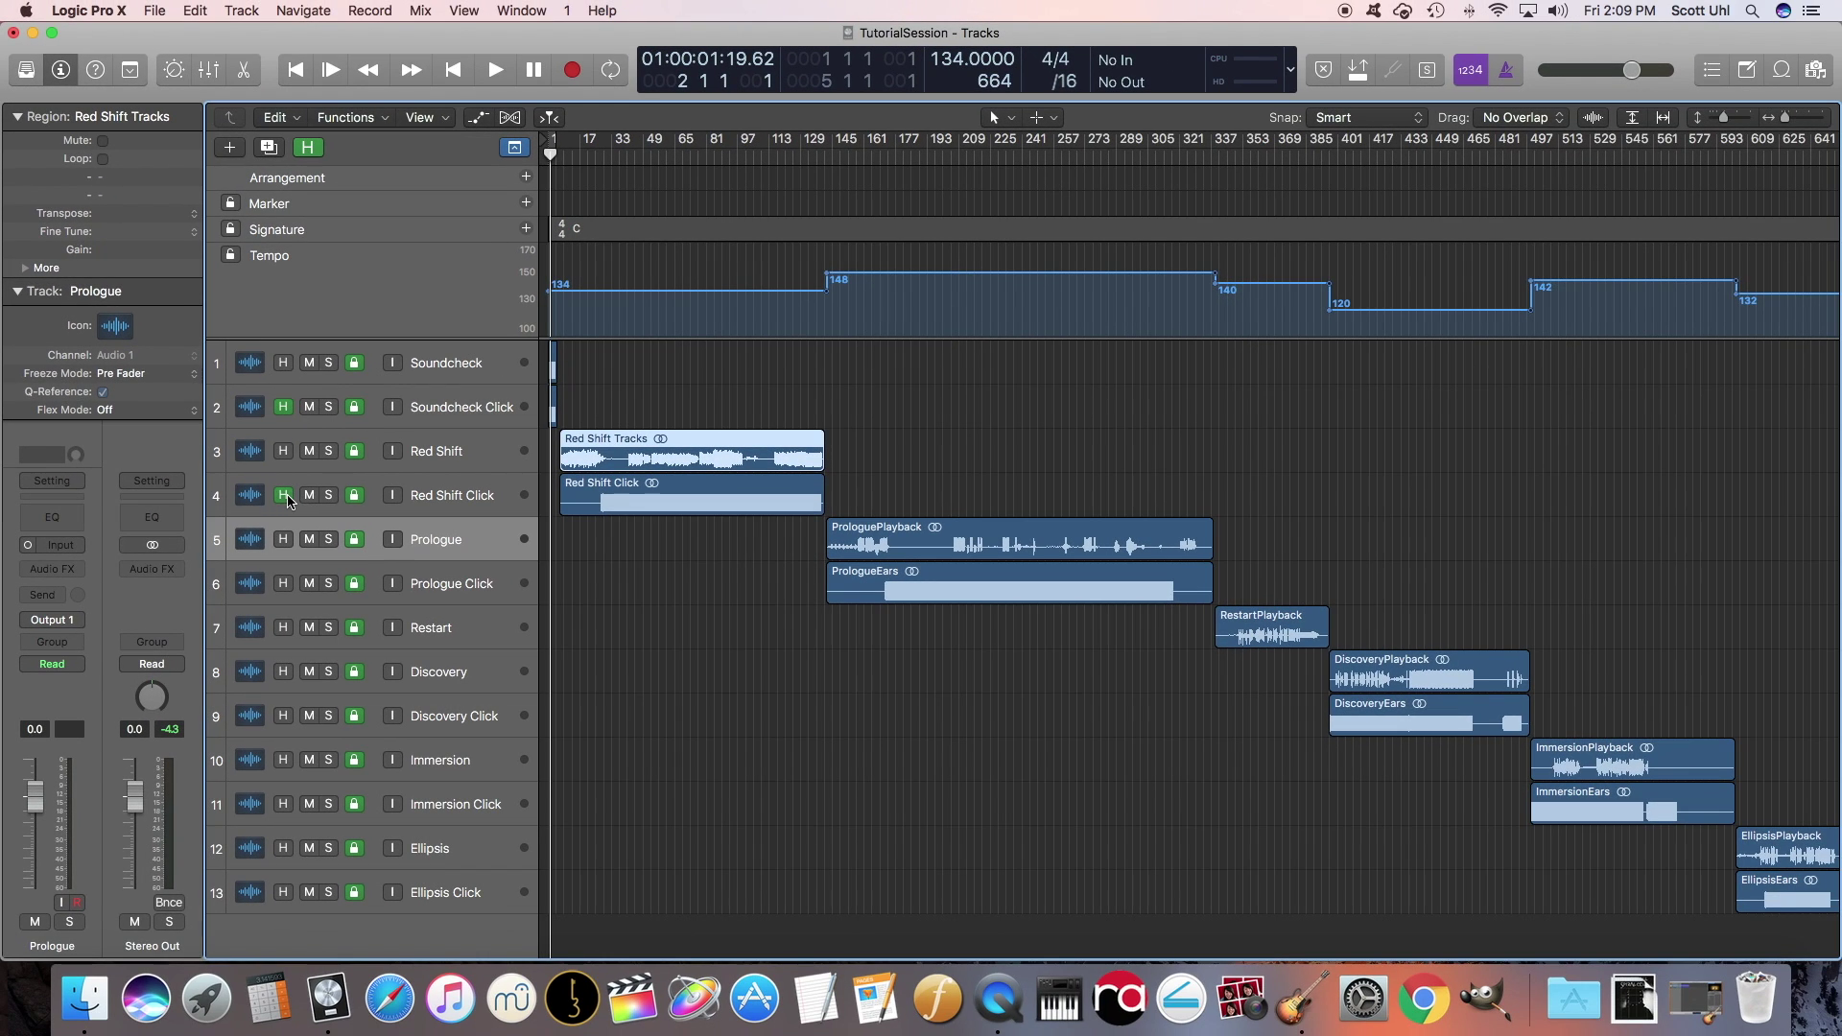
click(283, 583)
click(283, 716)
click(283, 804)
click(282, 893)
key(h)
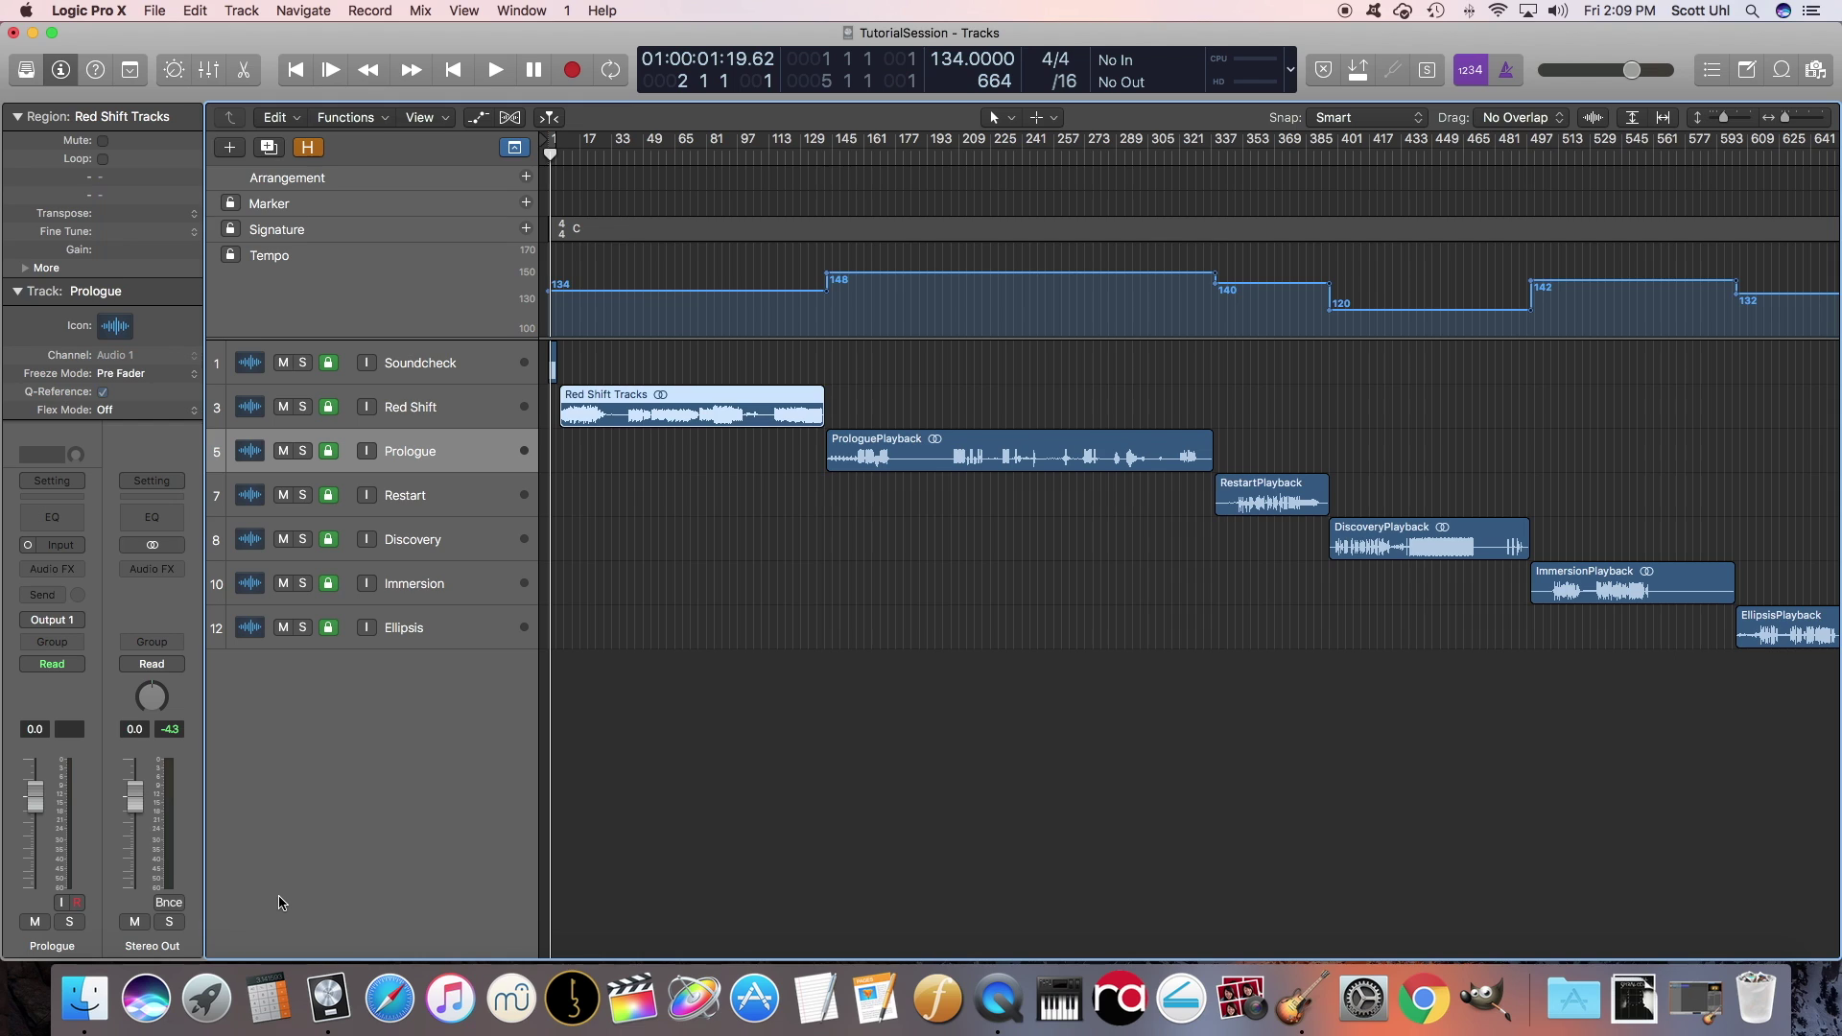
key(h)
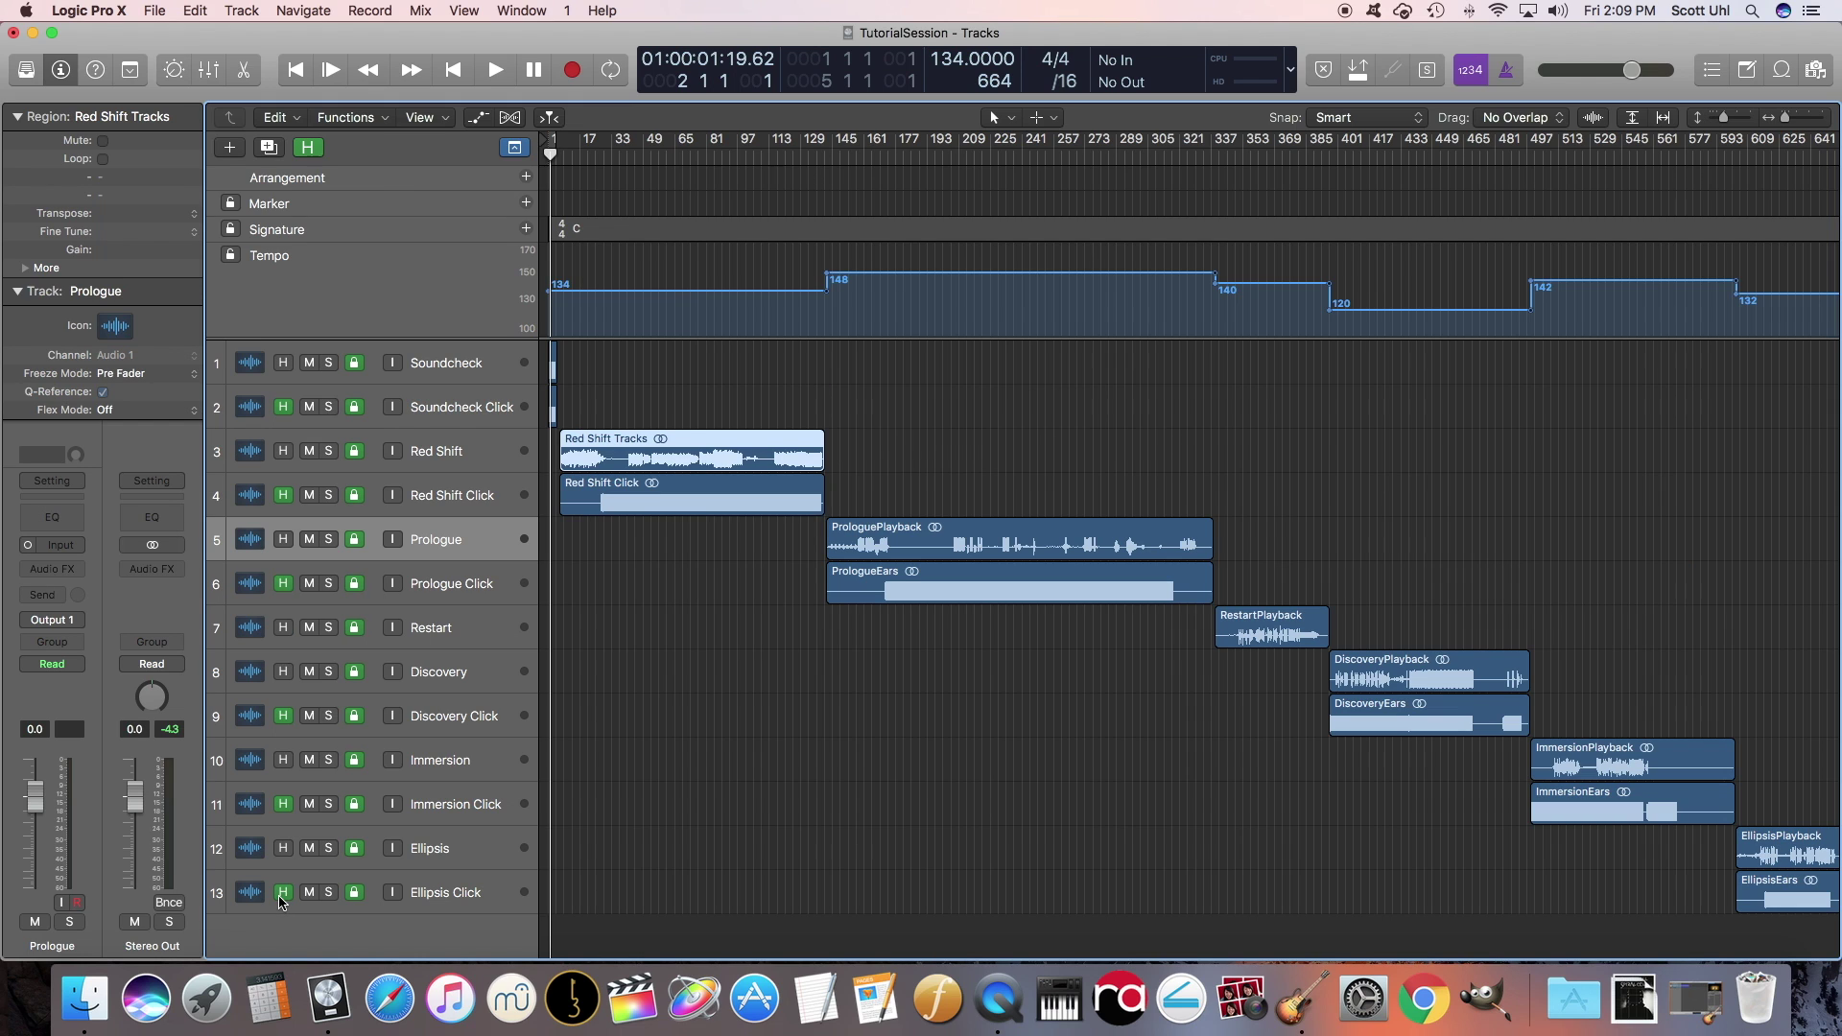
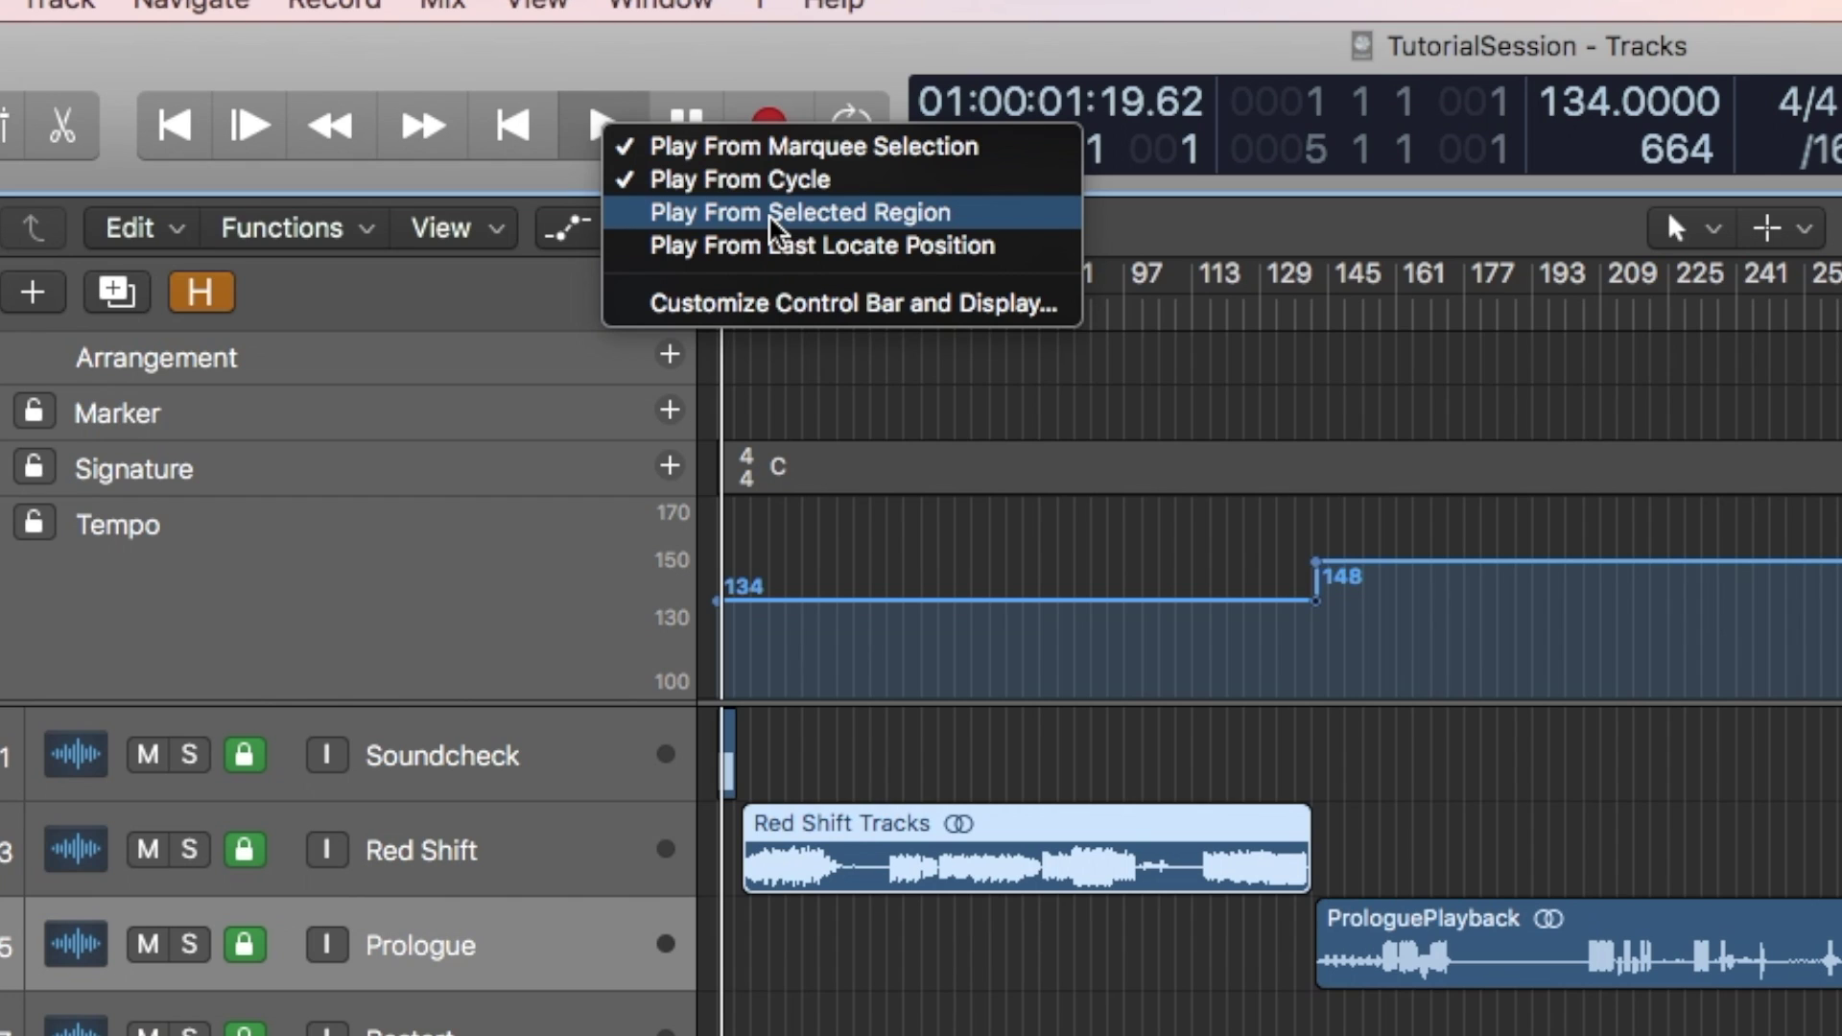
Set playback to Play From Selected Region and step the track selection through the songs to Restart
click(769, 213)
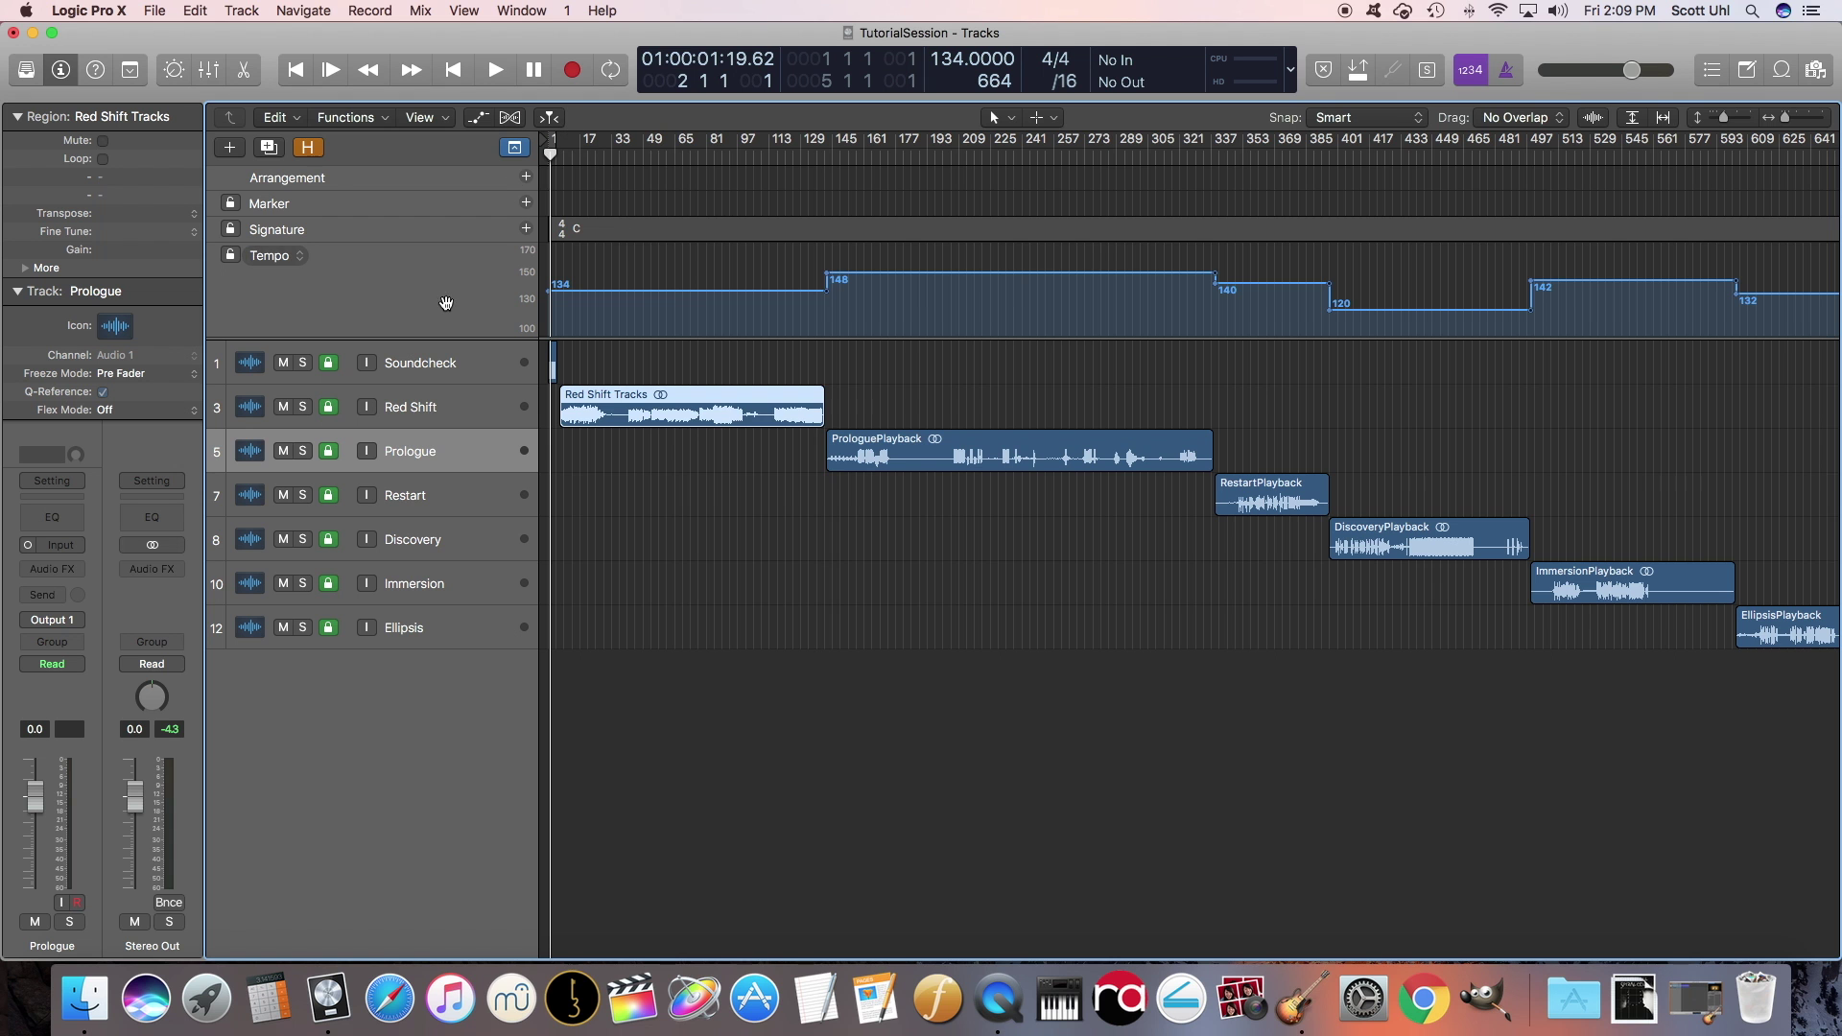
key(Left)
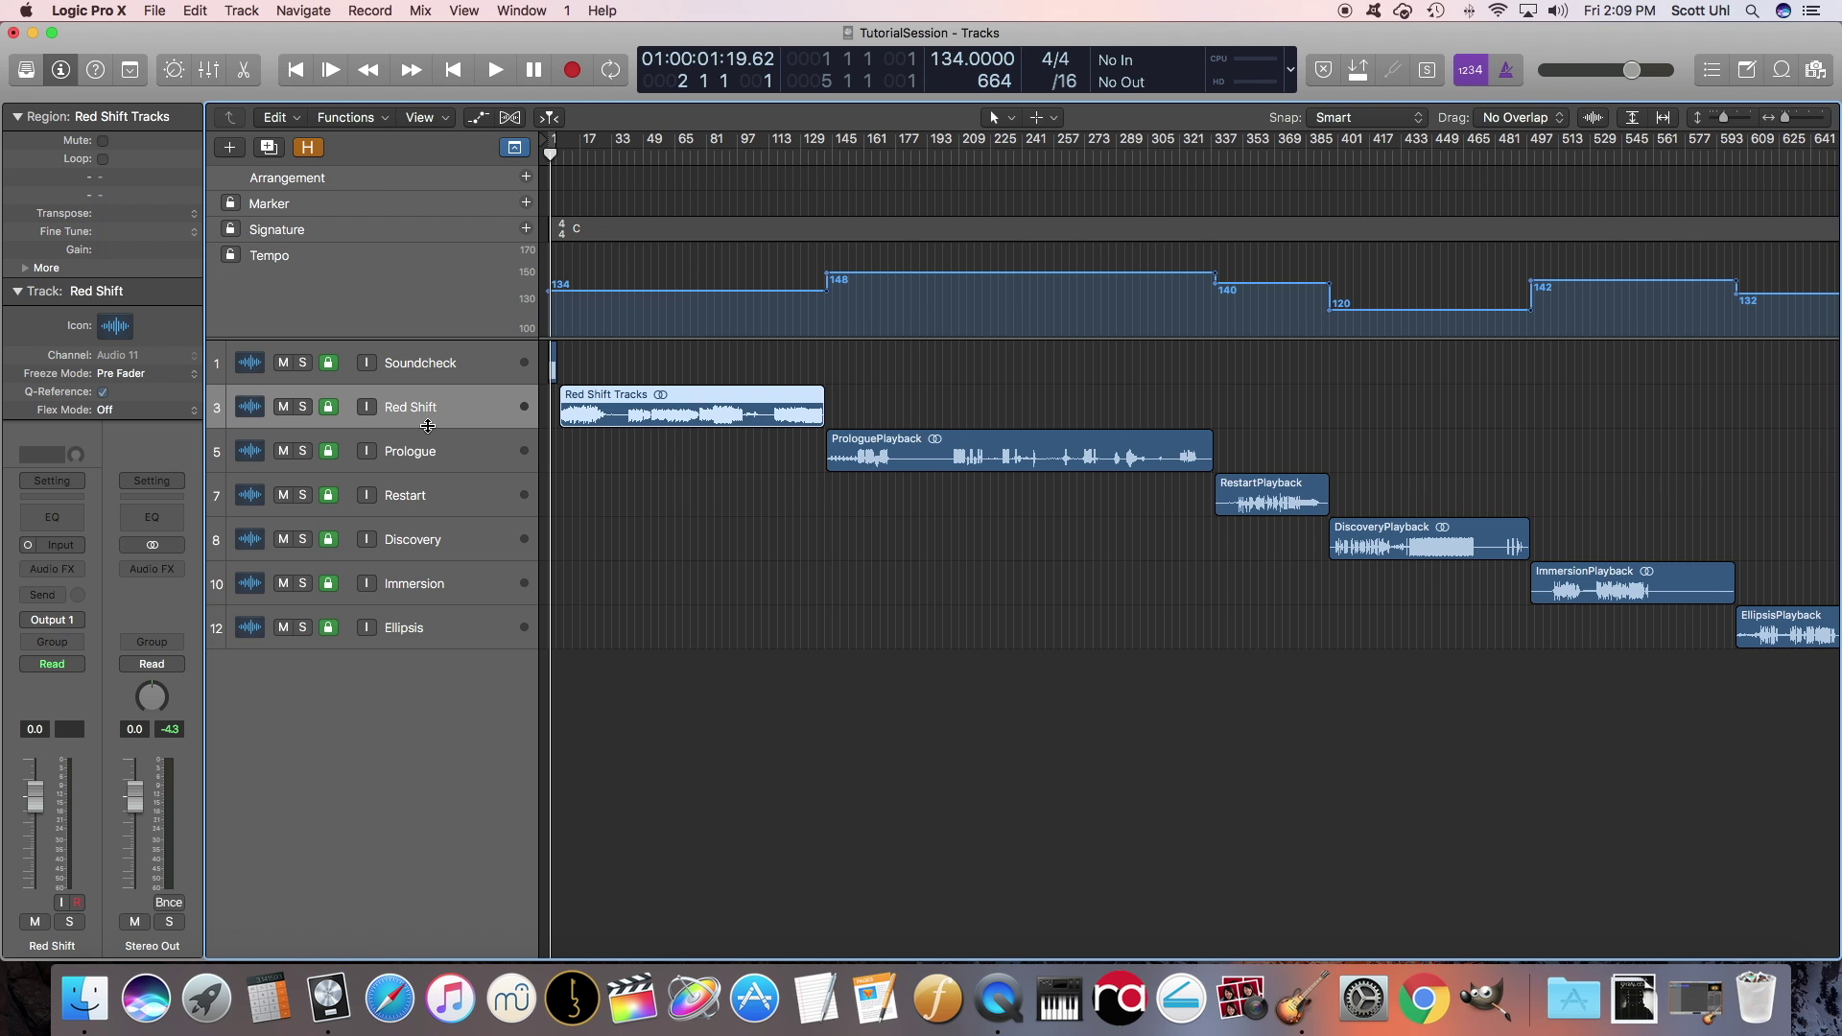
key(Left)
key(Right)
key(Right)
key(Right)
key(Right)
key(Right)
key(Right)
key(Left)
key(Left)
key(Left)
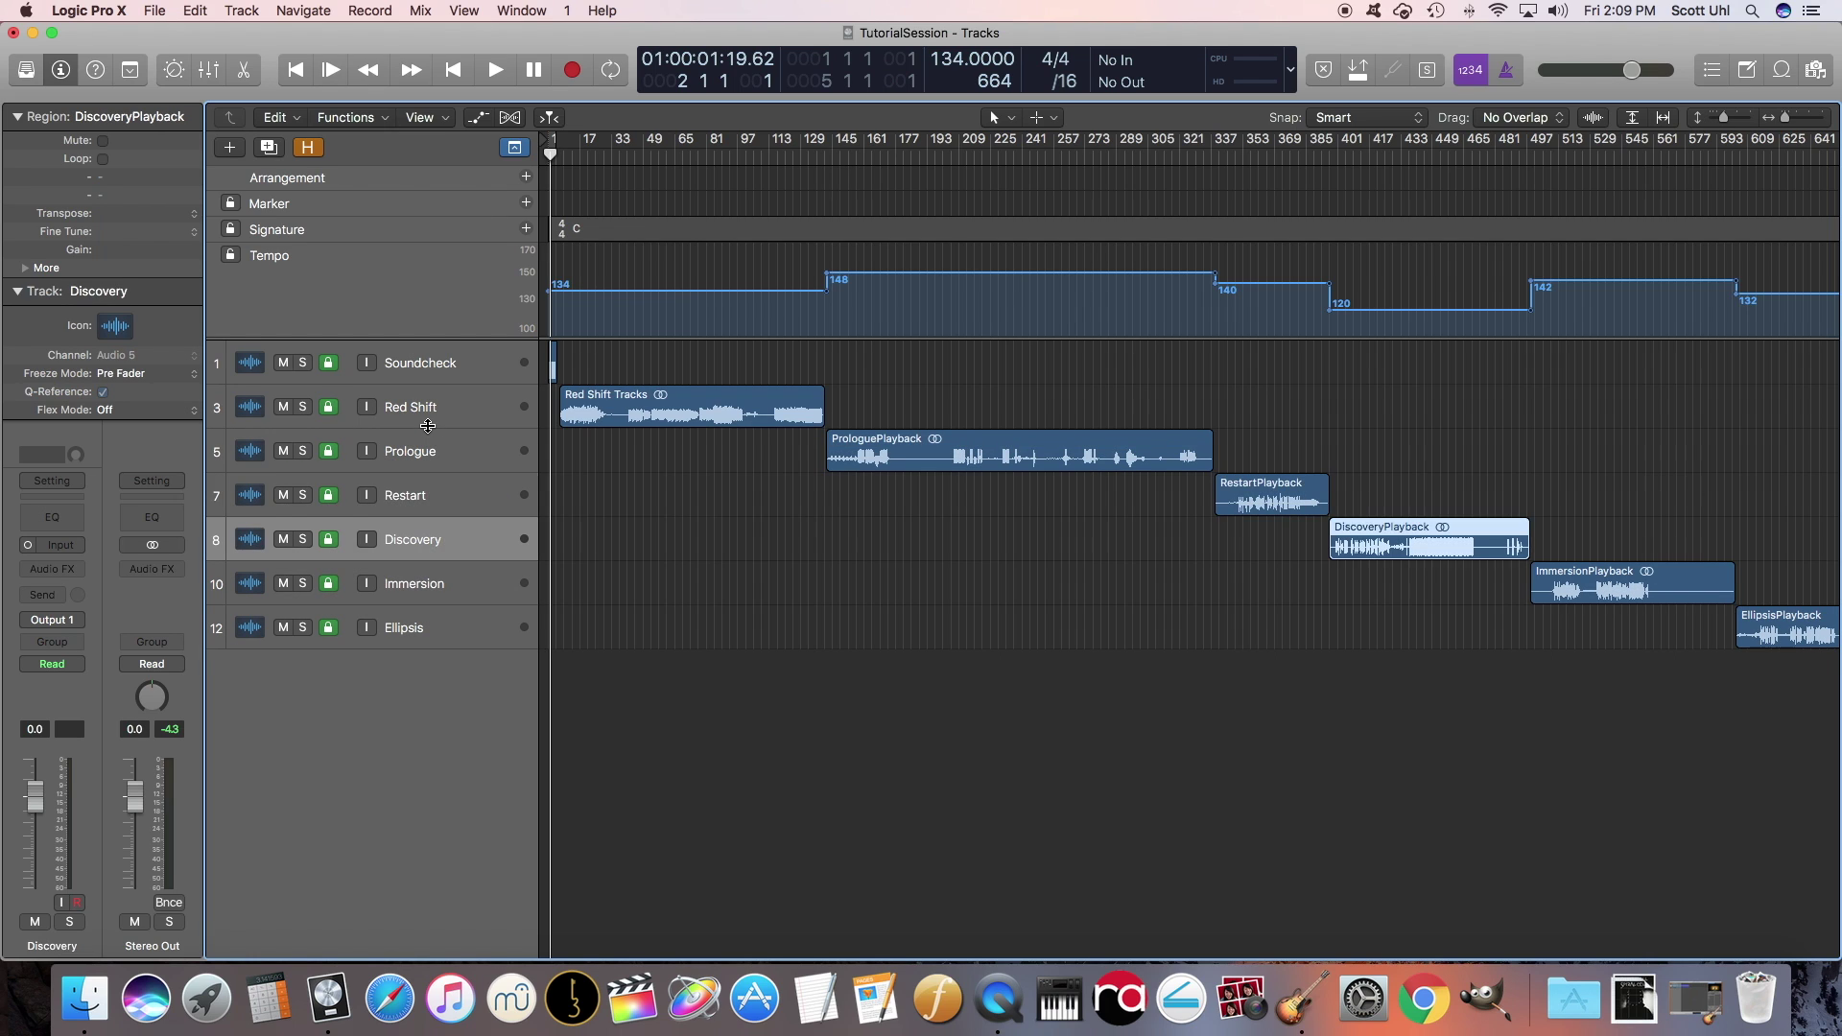
Briefly play the Restart, Discovery, Immersion and Soundcheck tracks one after another, each from the start of its region
key(space)
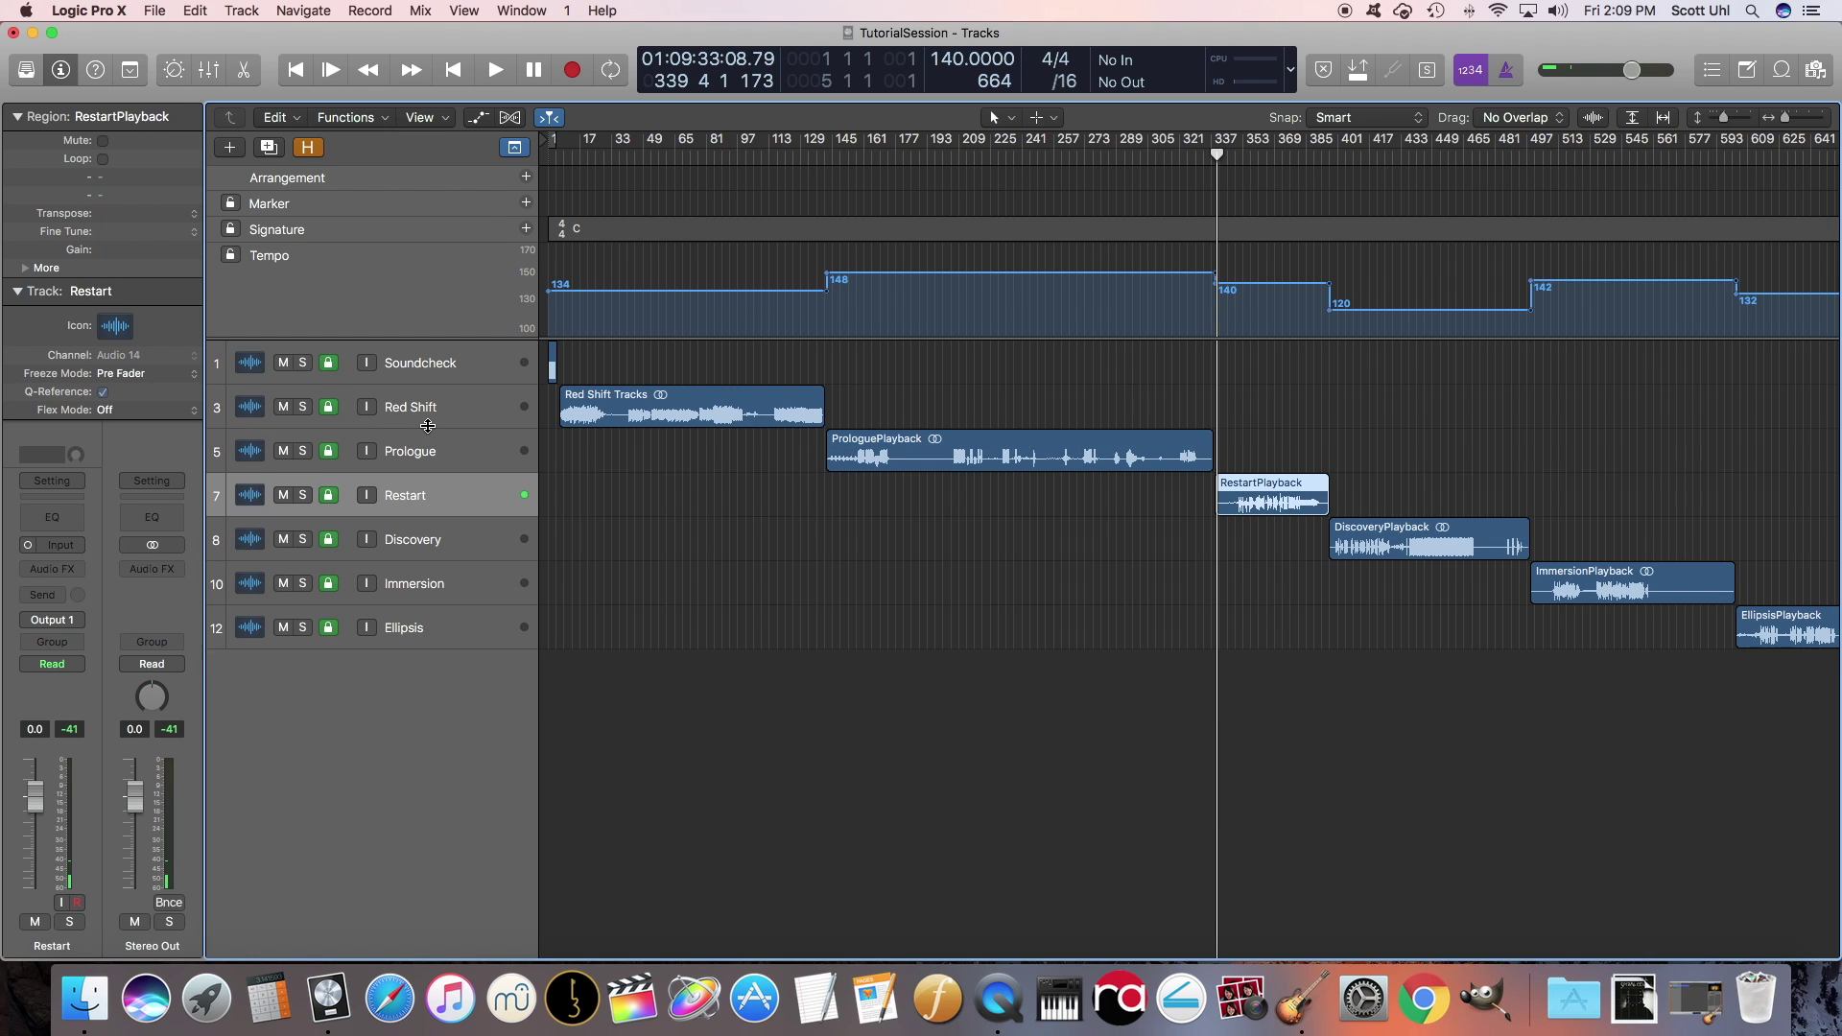
key(Right)
key(space)
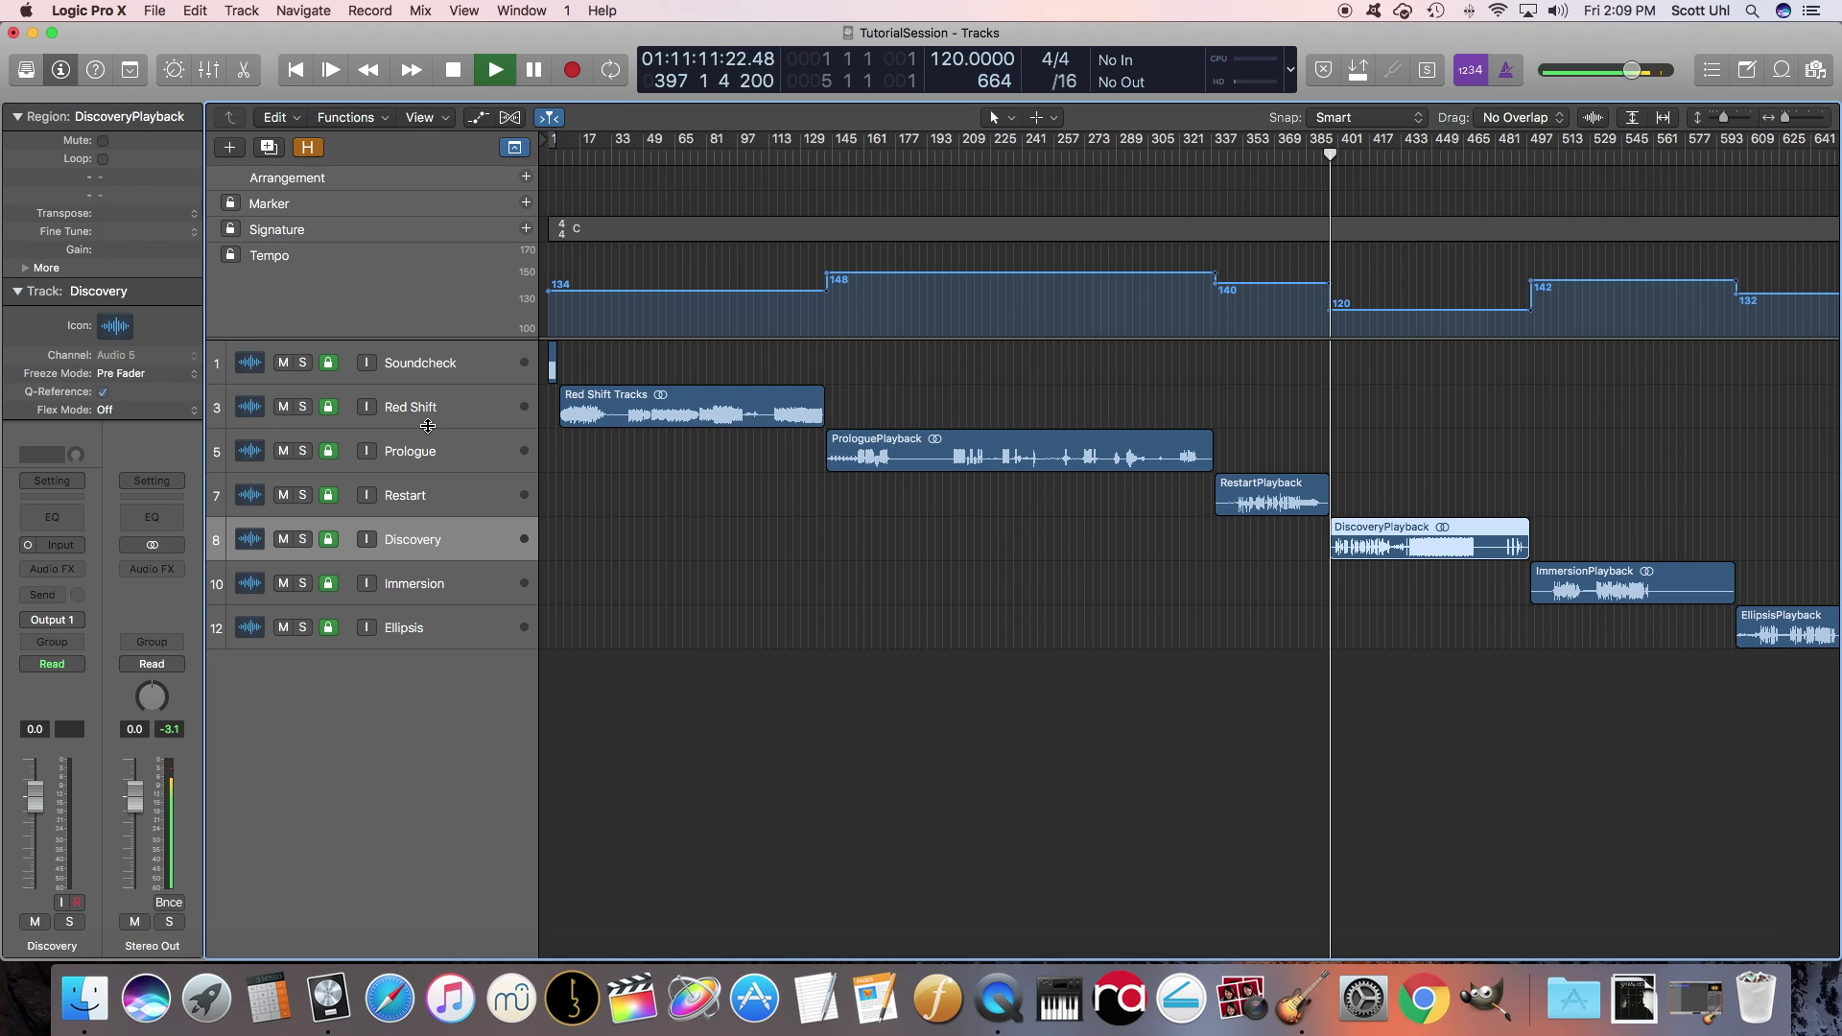
key(Right)
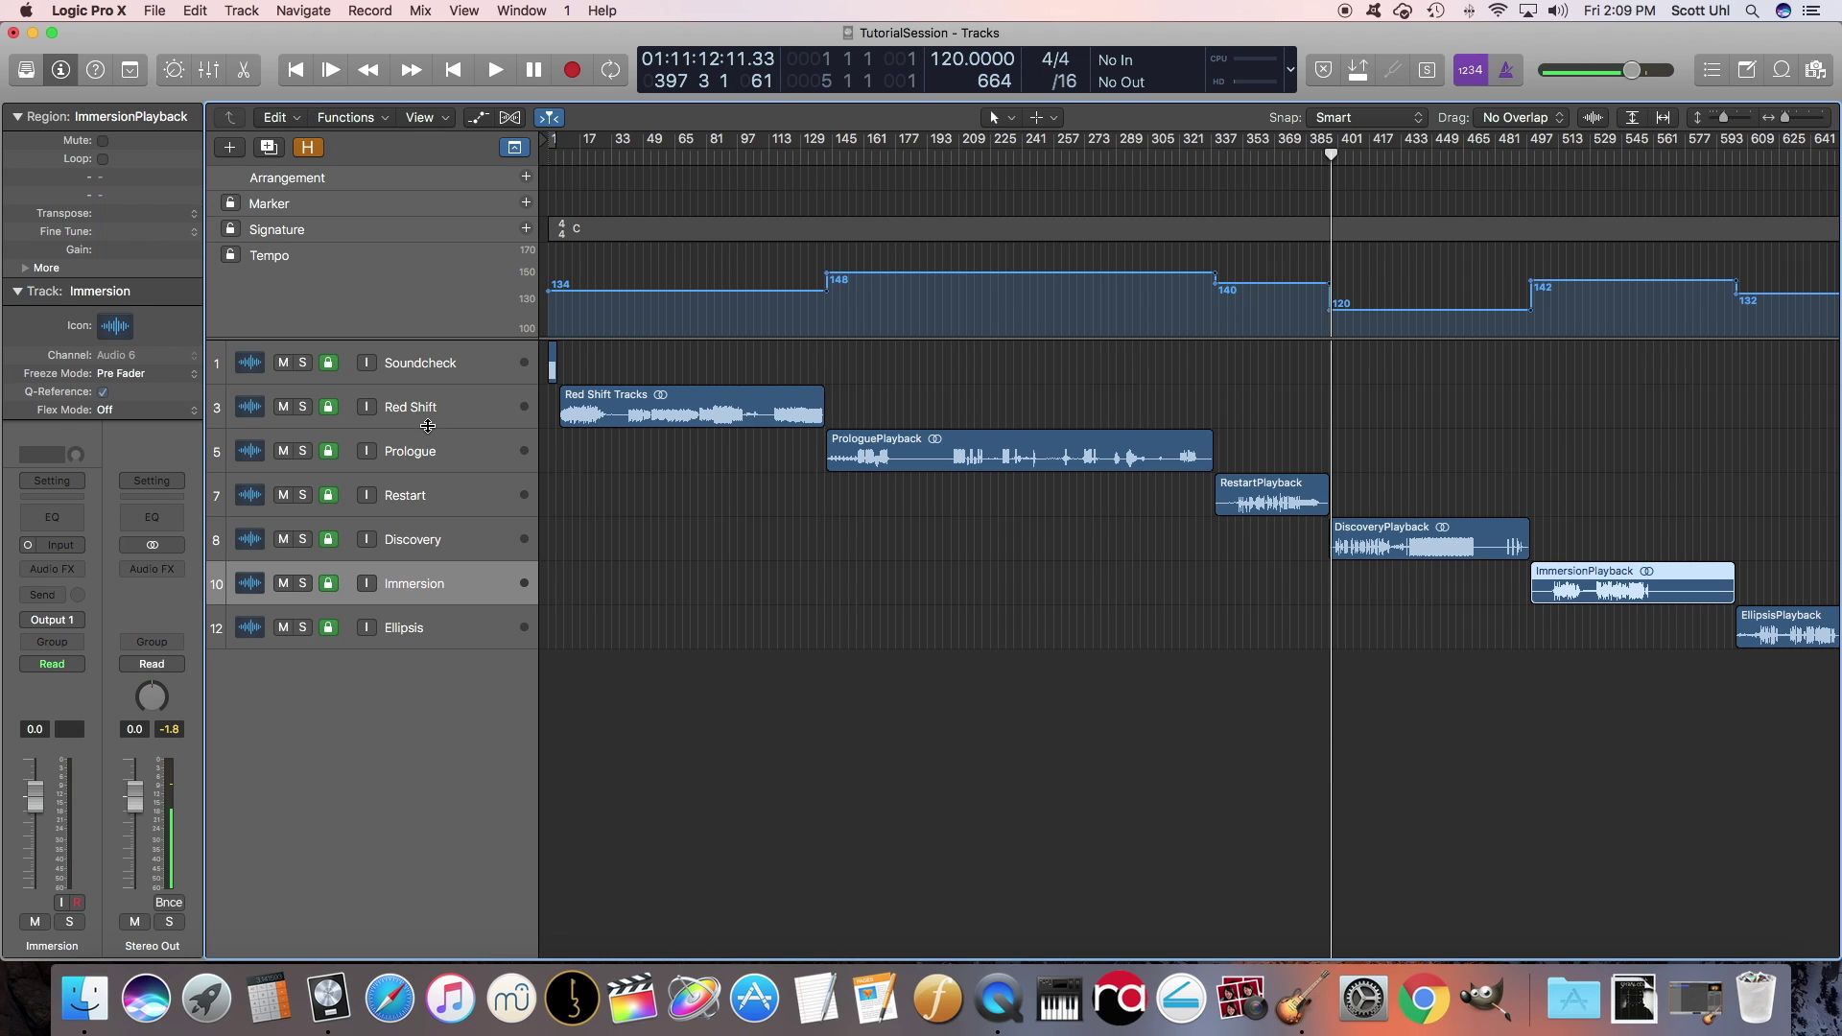
key(space)
key(space)
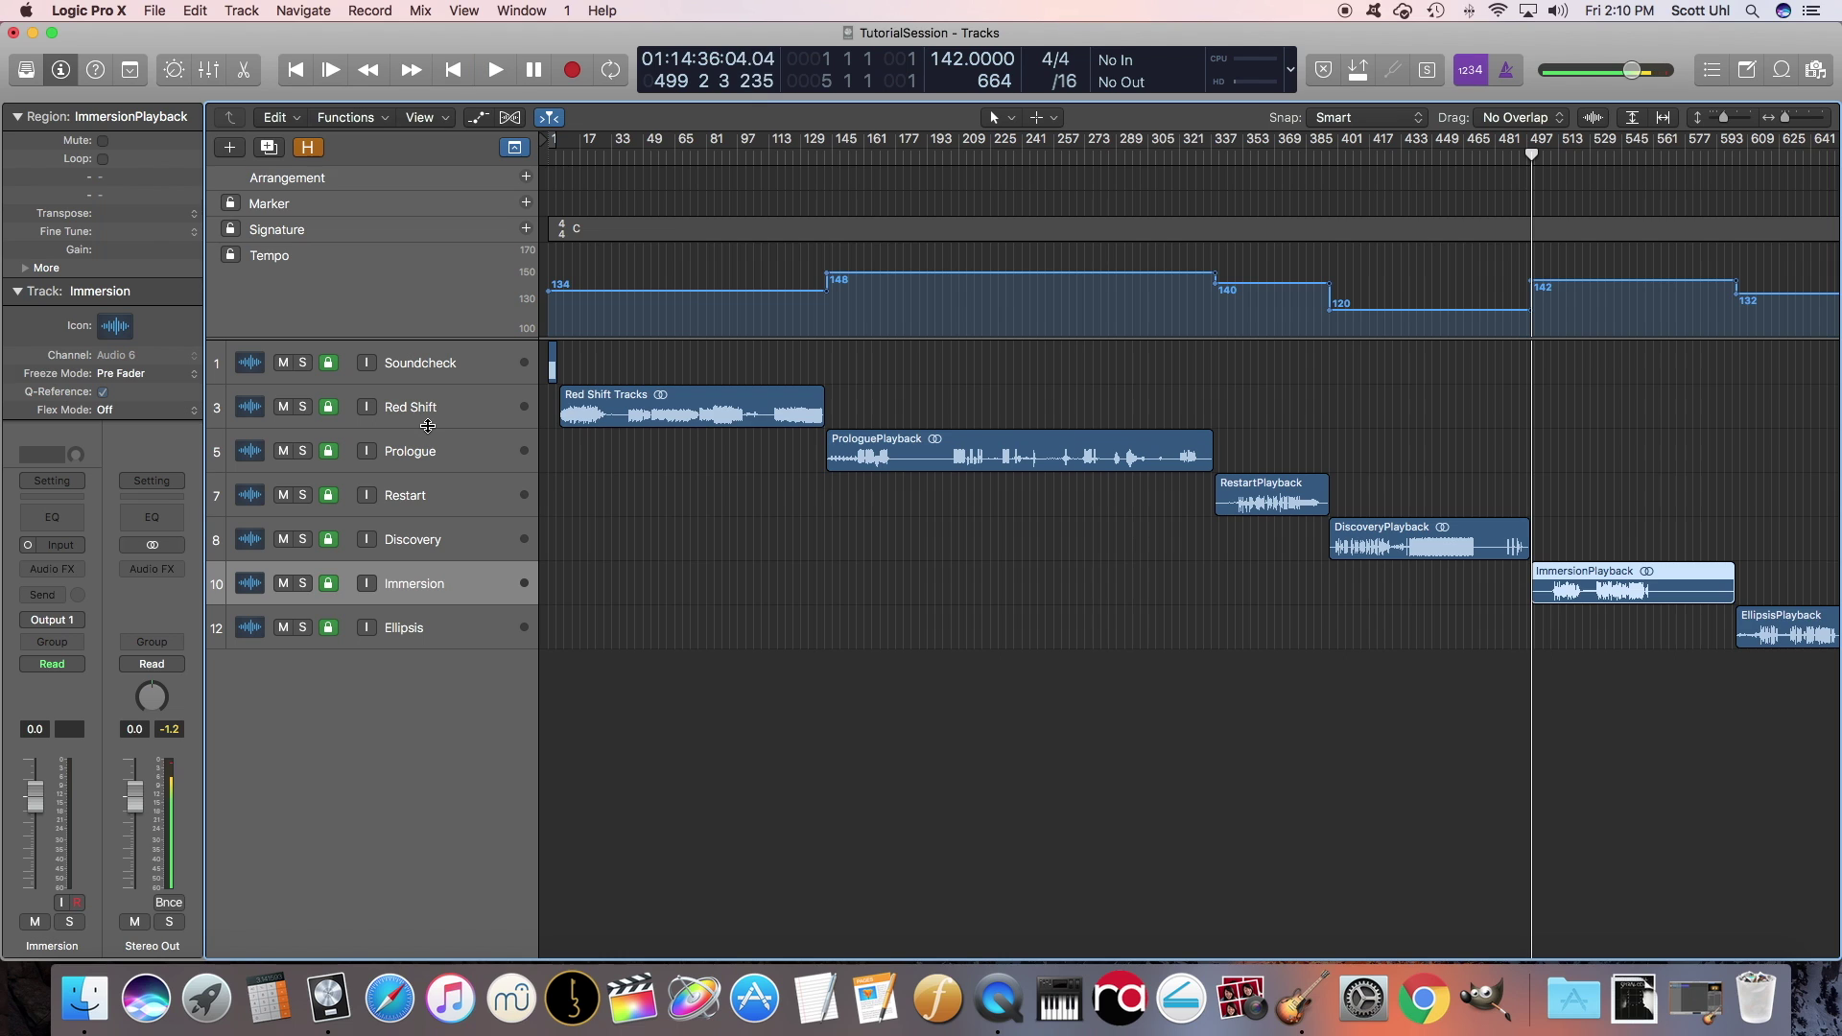
key(Return)
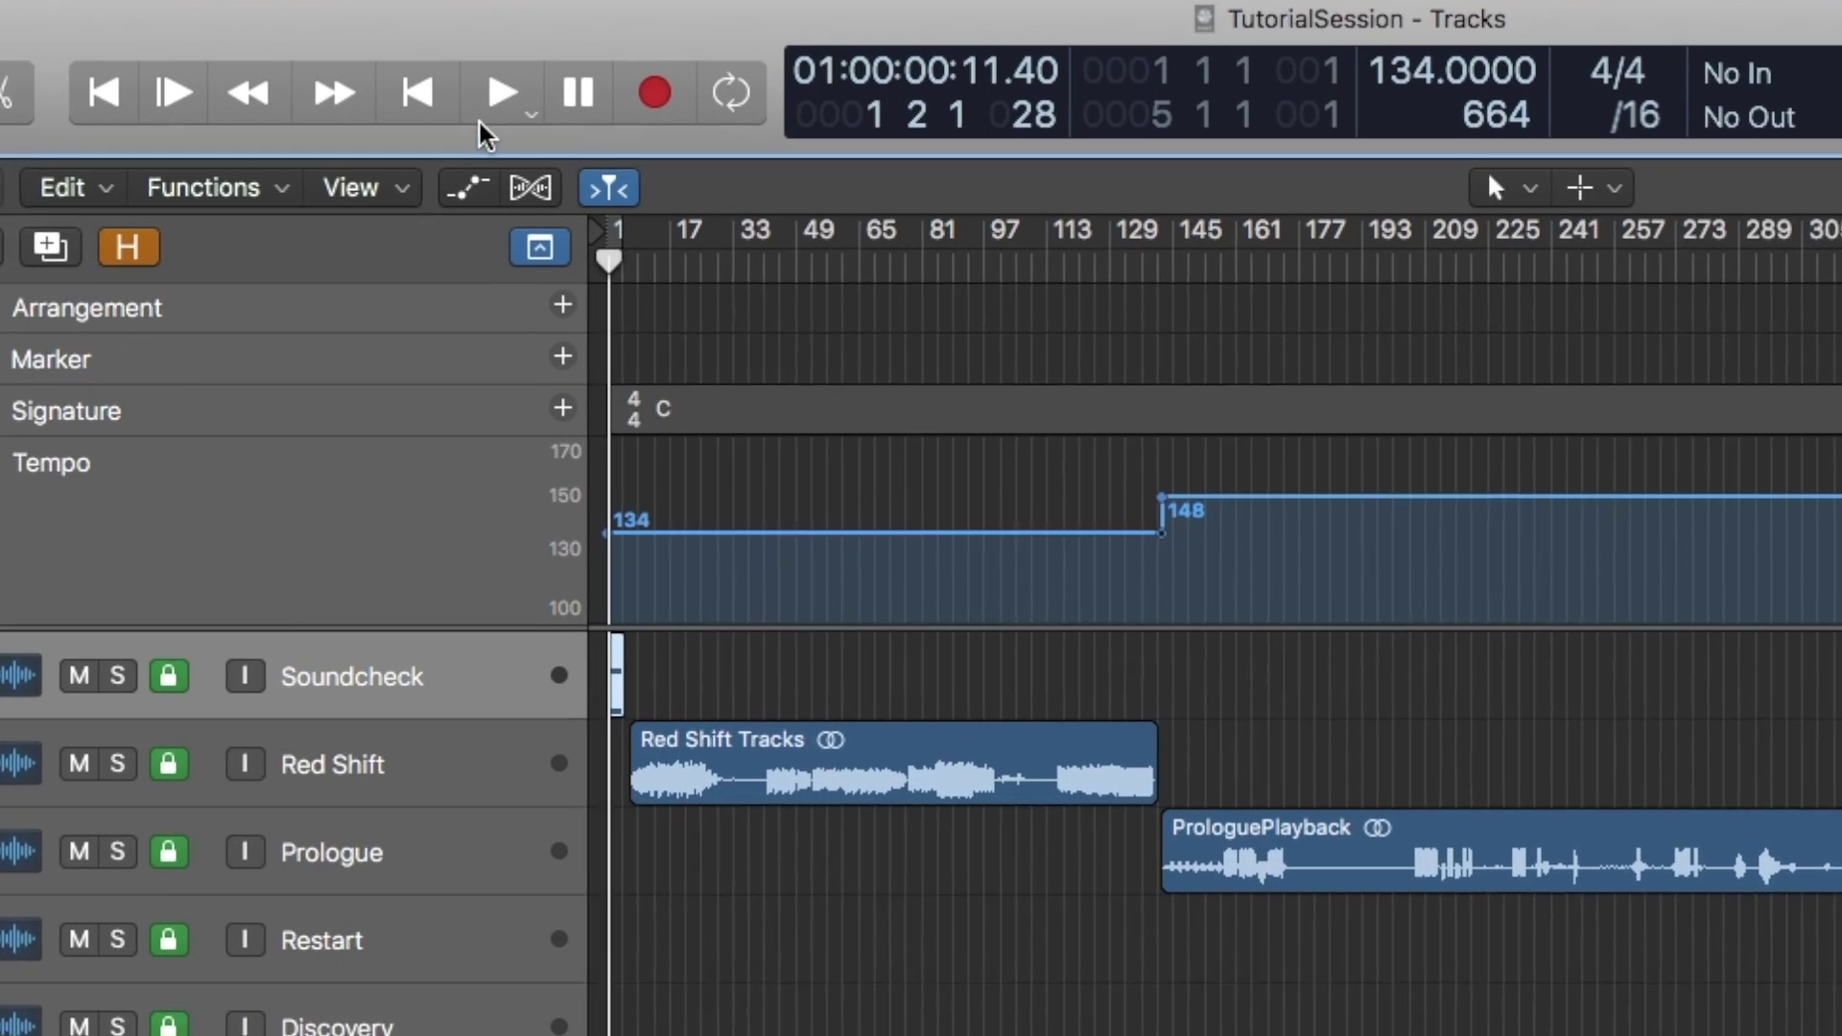
Turn off Play From Marquee Selection in the playback options, keeping Play From Cycle and Play From Selected Region enabled
right_click(497, 71)
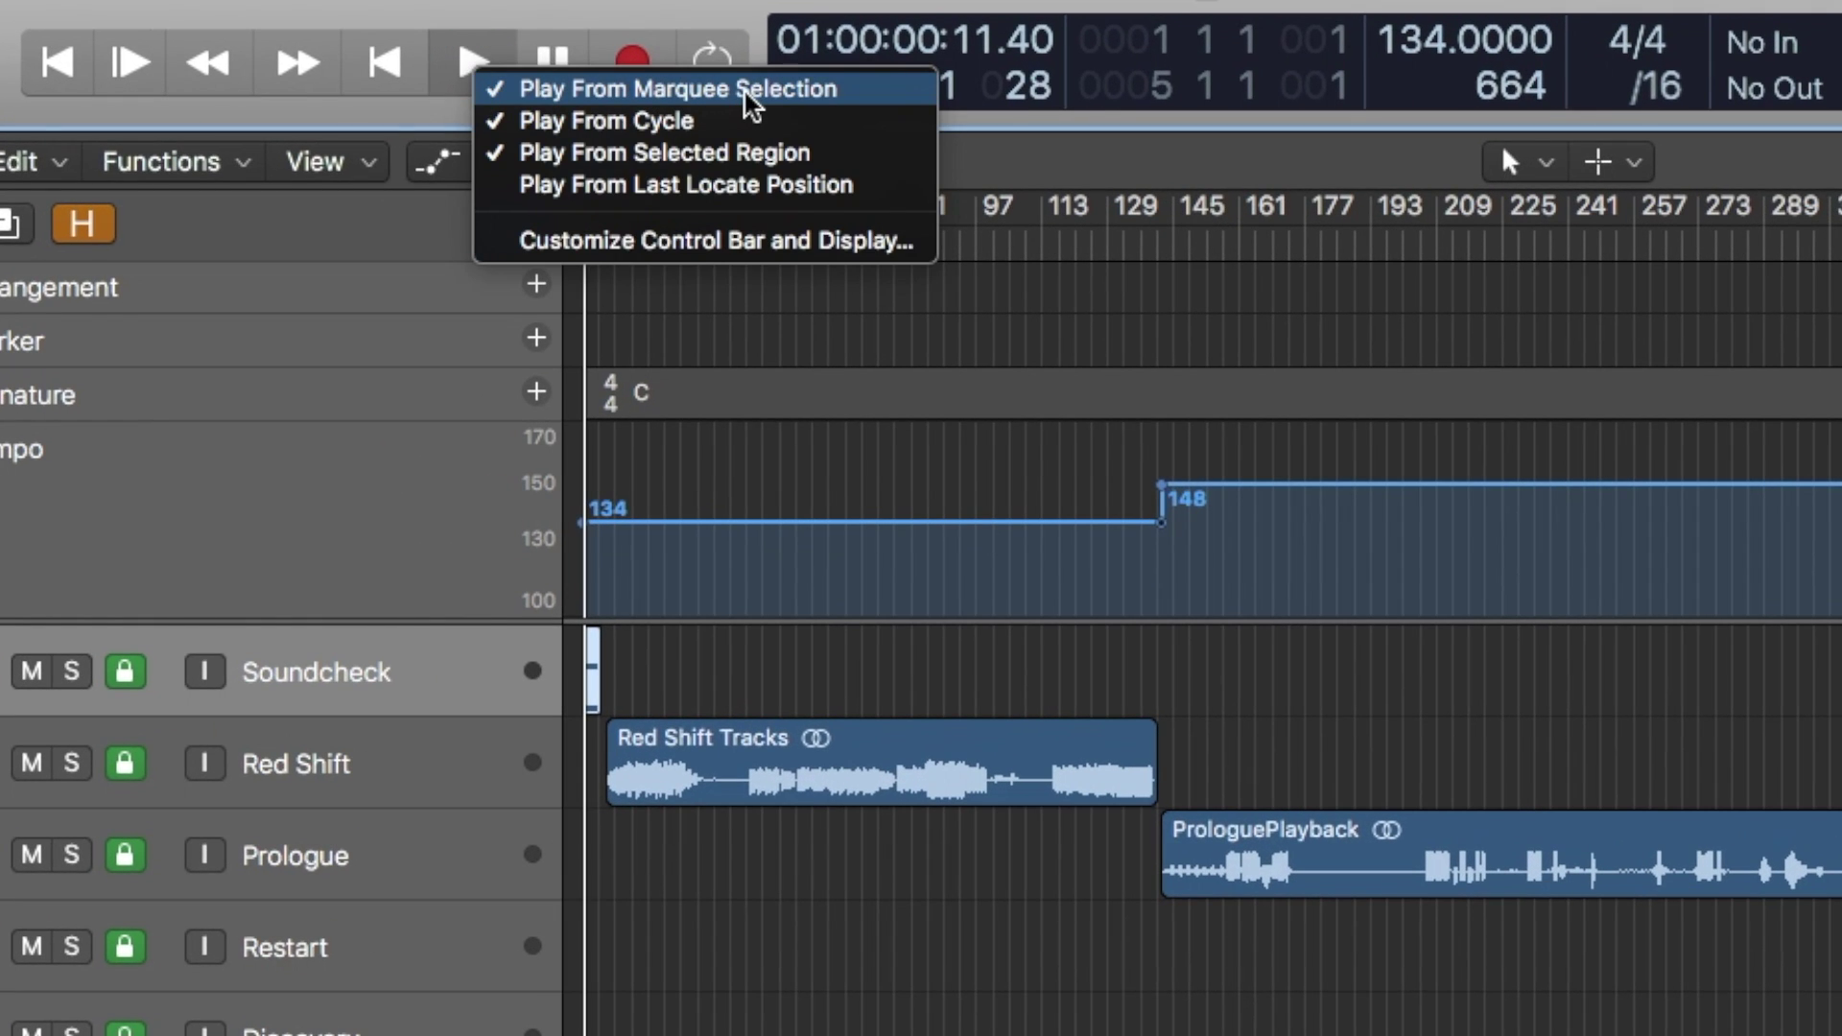
key(Escape)
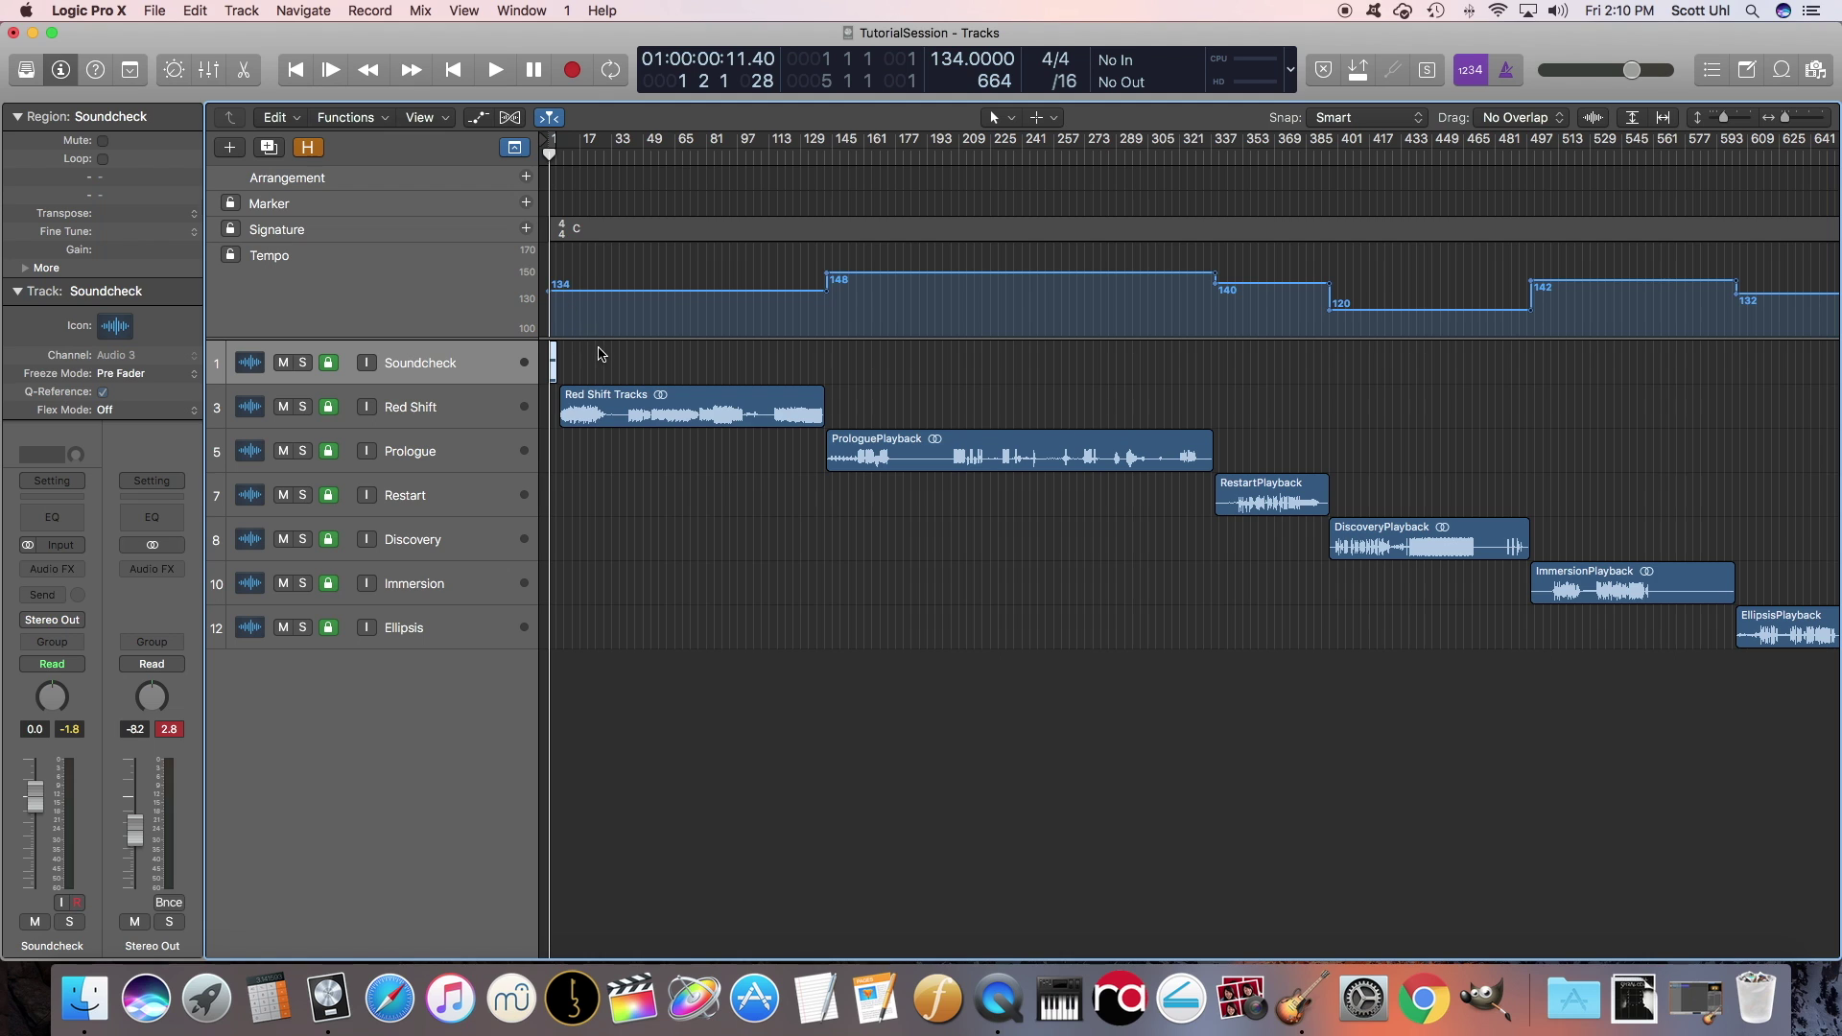
click(683, 371)
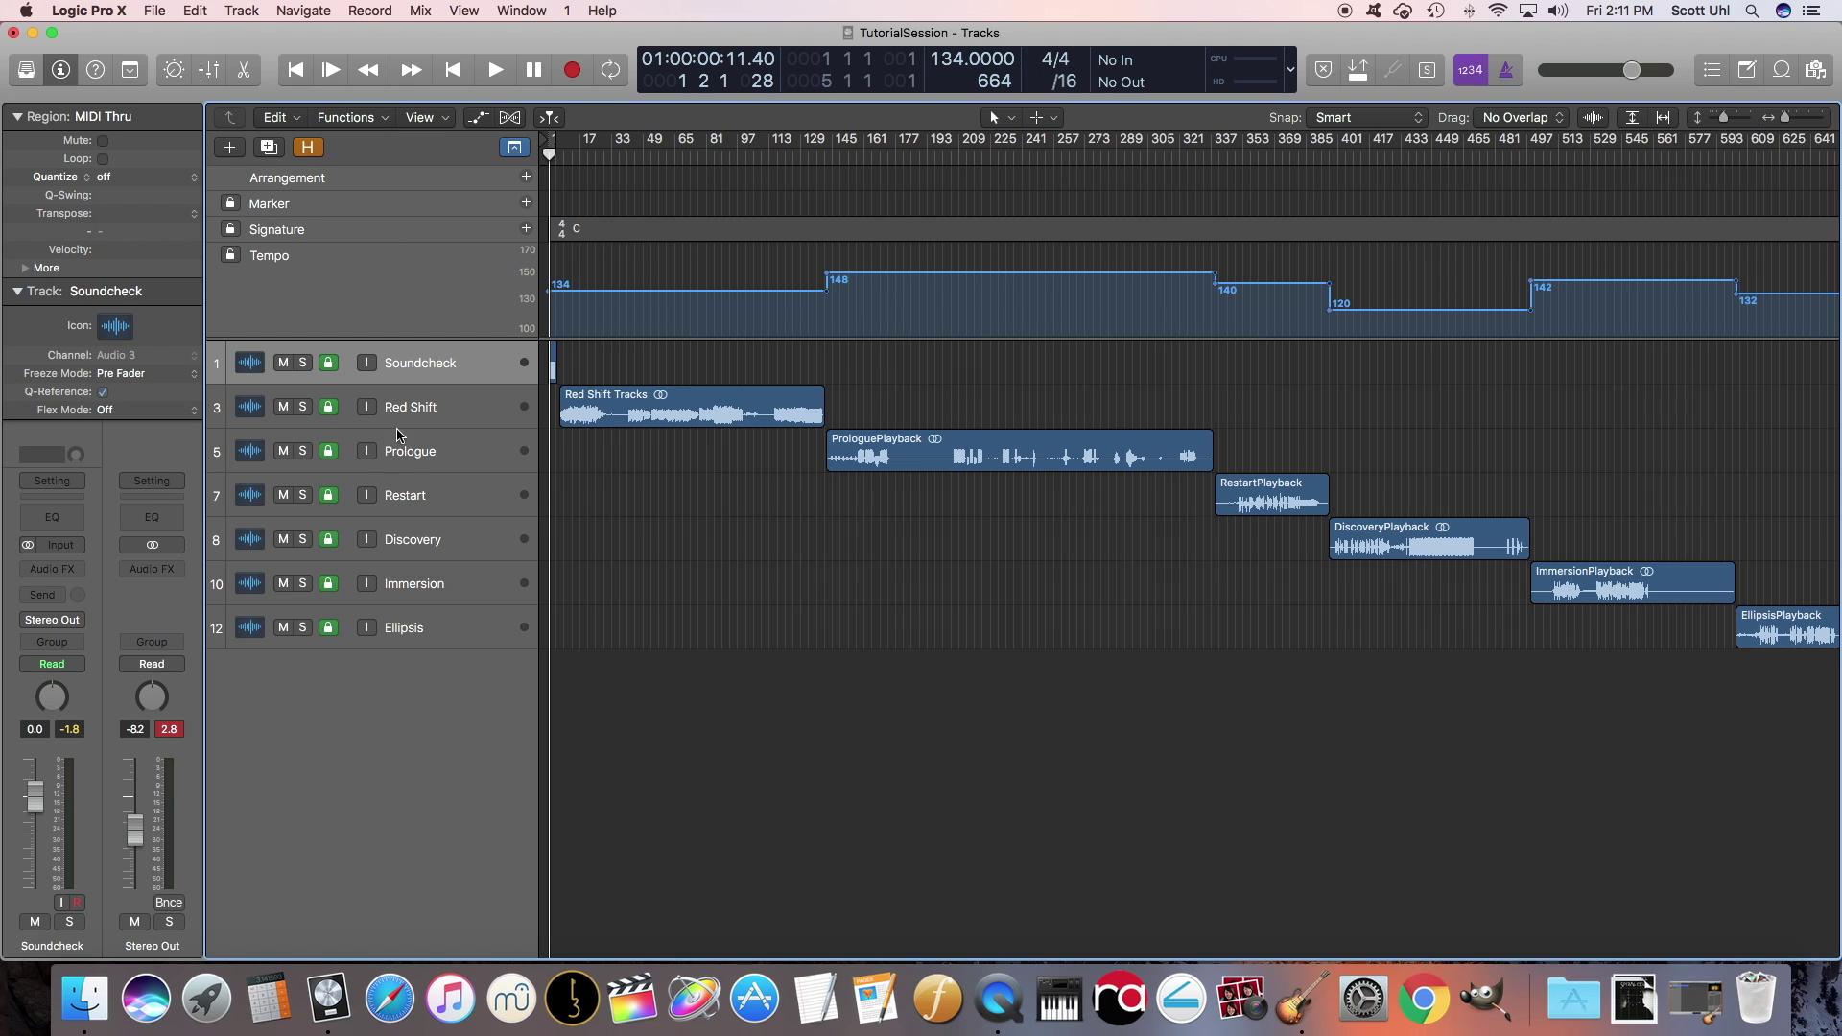
right_click(494, 76)
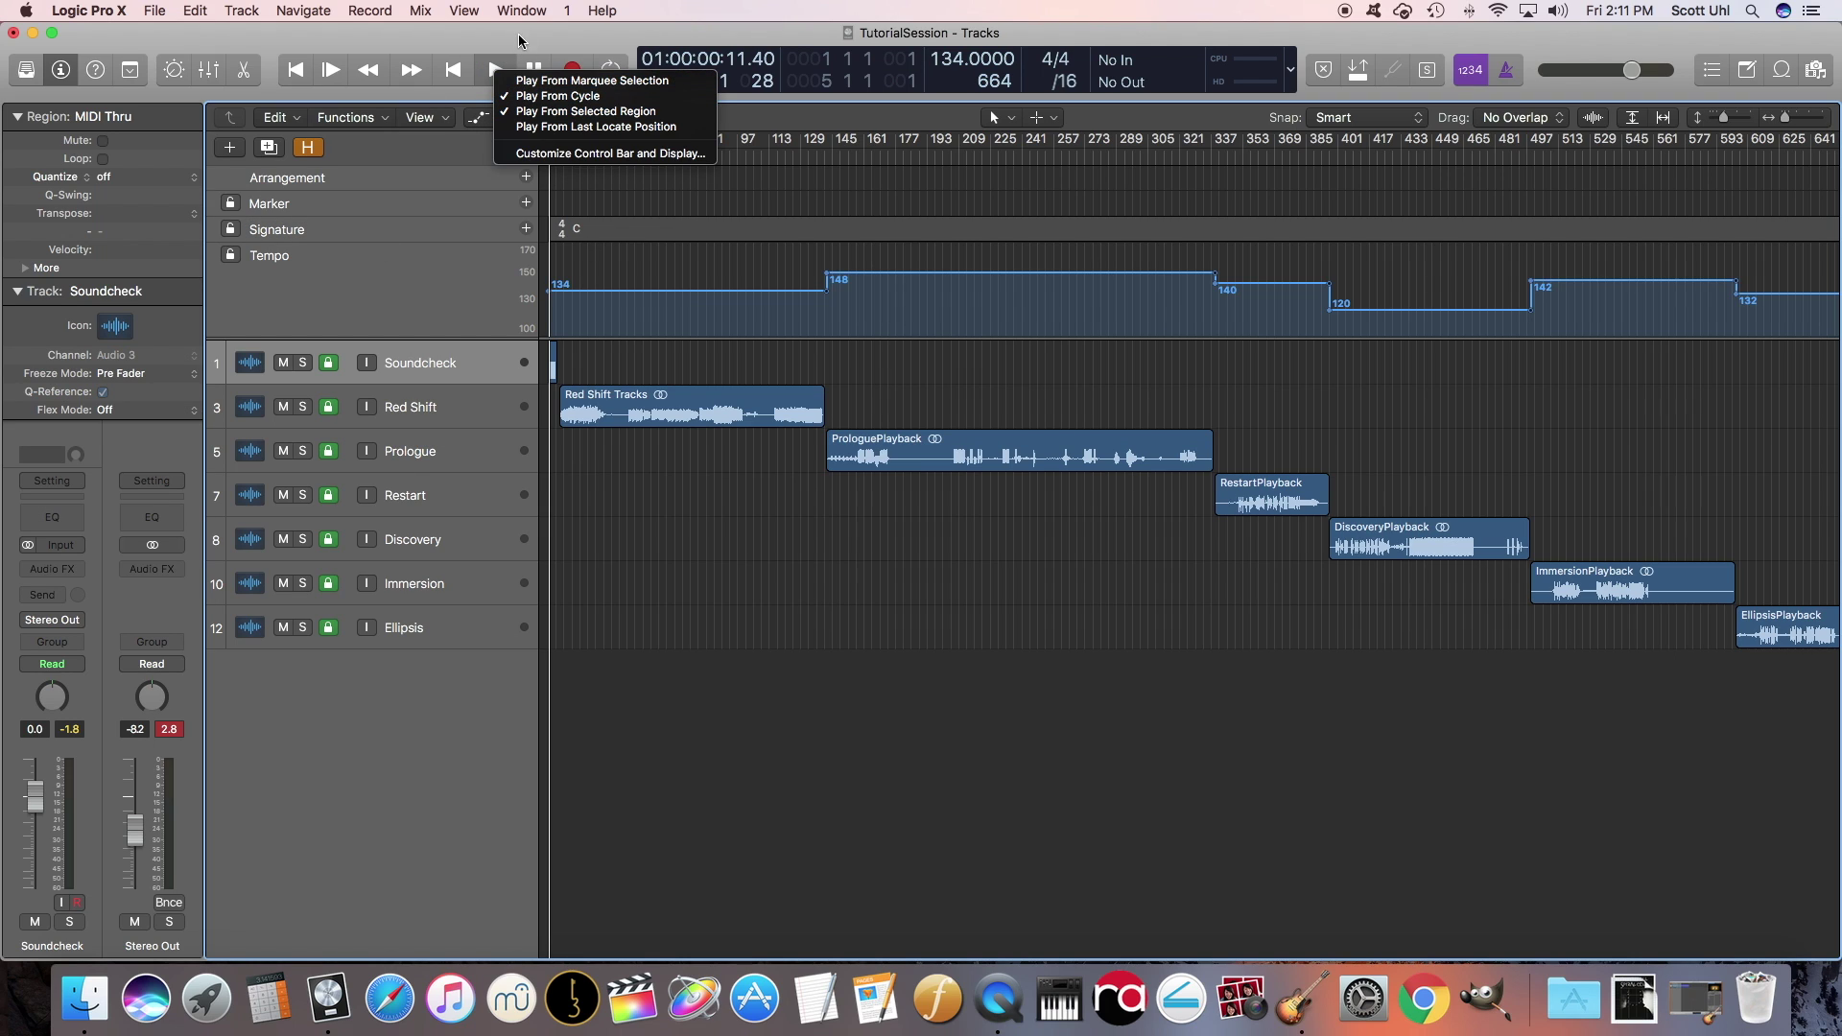
click(499, 33)
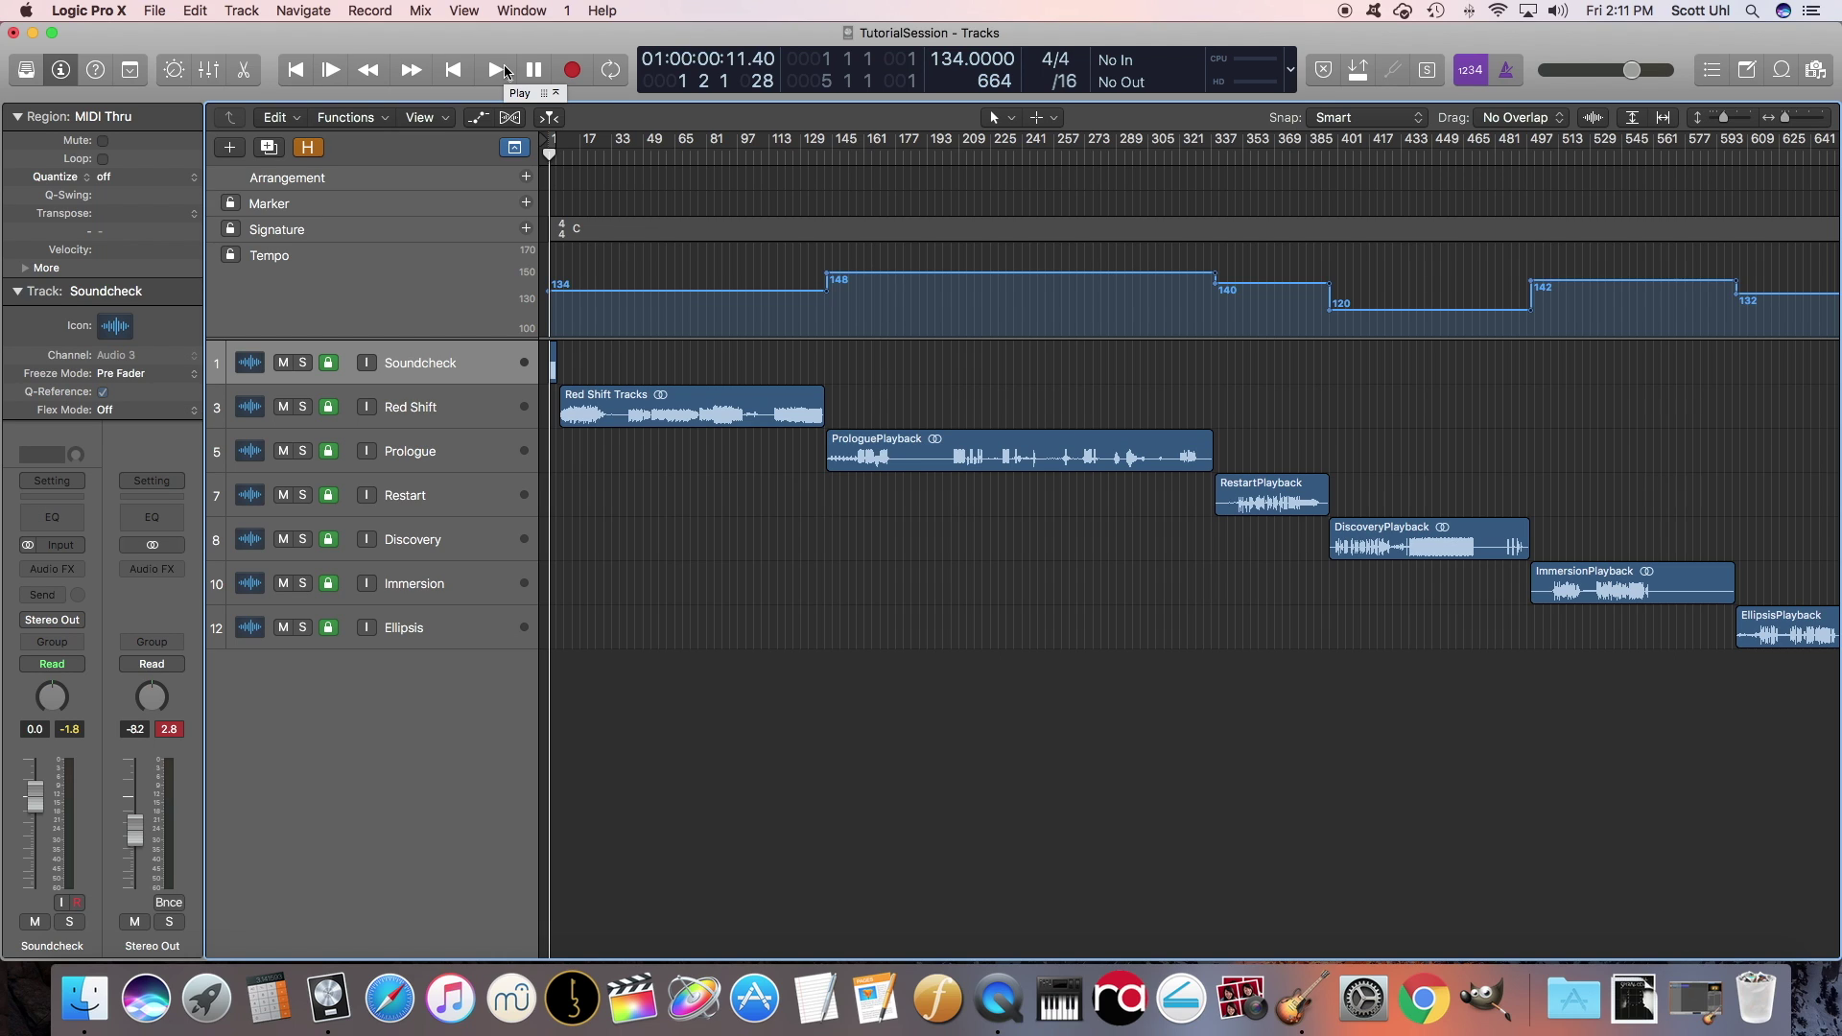
Reorder the track list so Restart, Discovery and Immersion sit directly below Red Shift and above Prologue
click(414, 495)
drag(417, 539, 430, 455)
drag(432, 583, 434, 429)
Step the track selection down the rearranged setlist from Soundcheck to Ellipsis
click(429, 371)
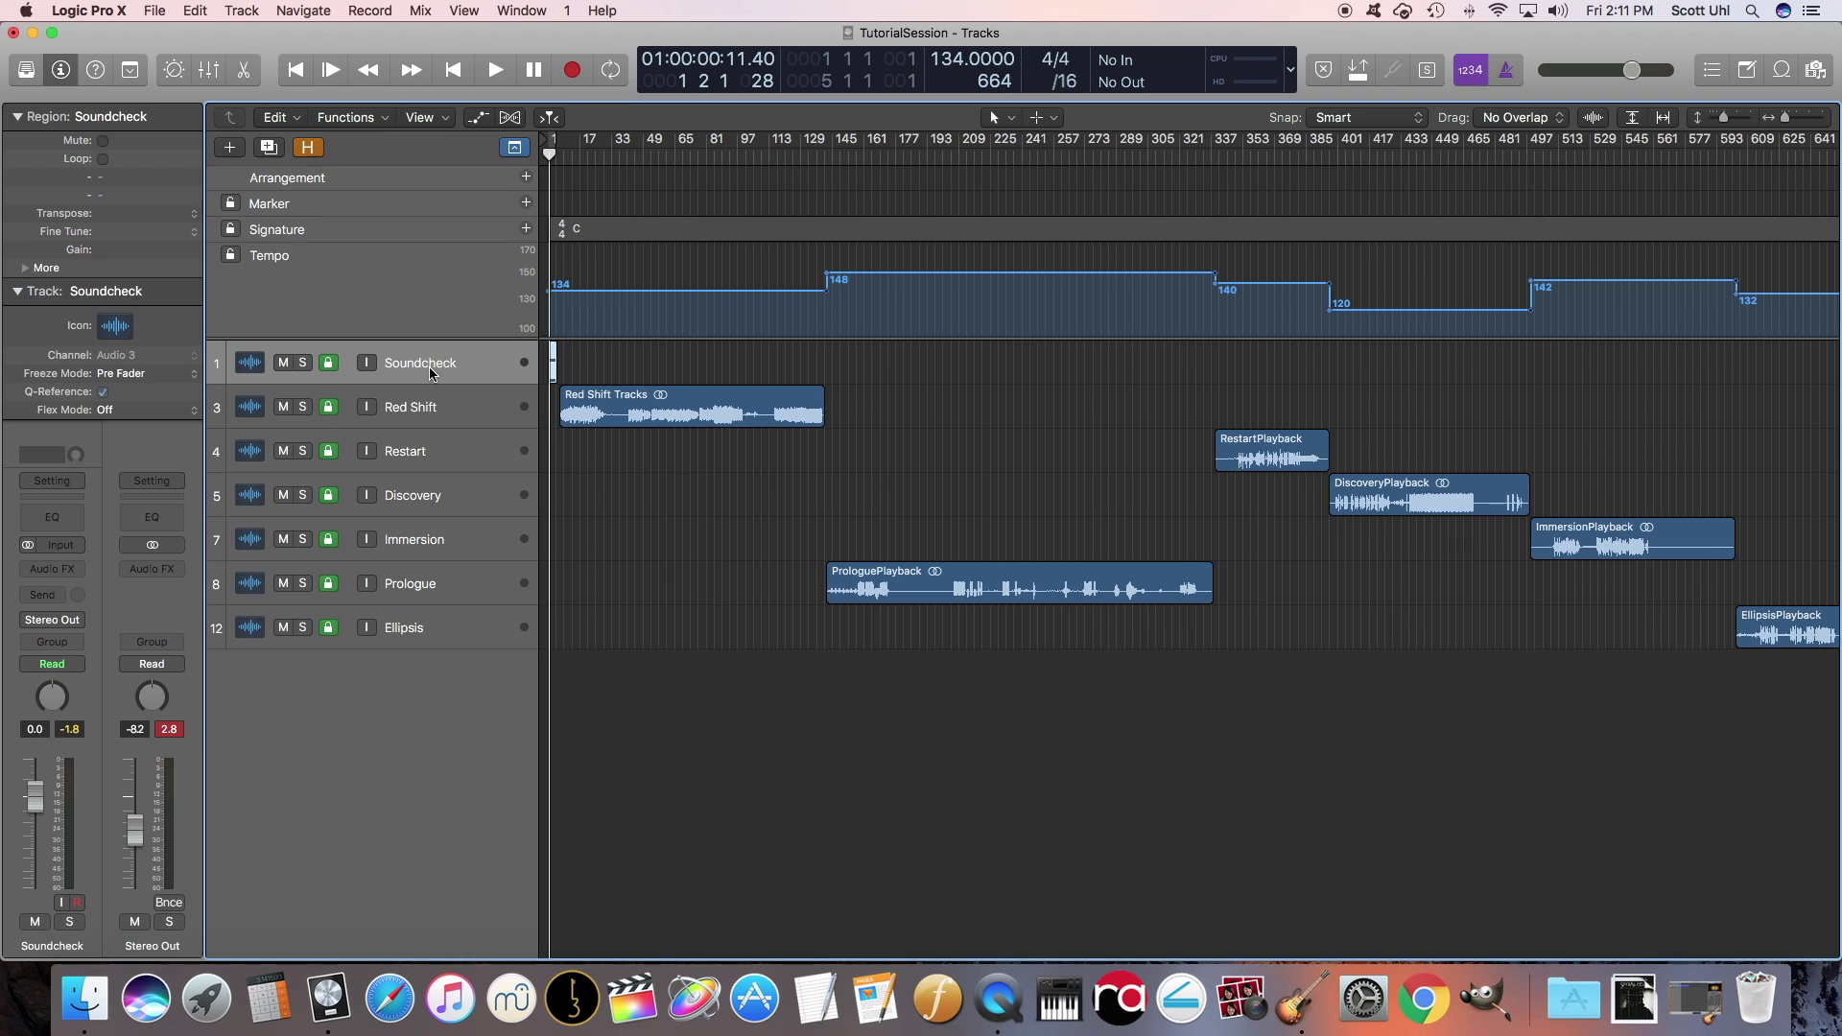
key(Down)
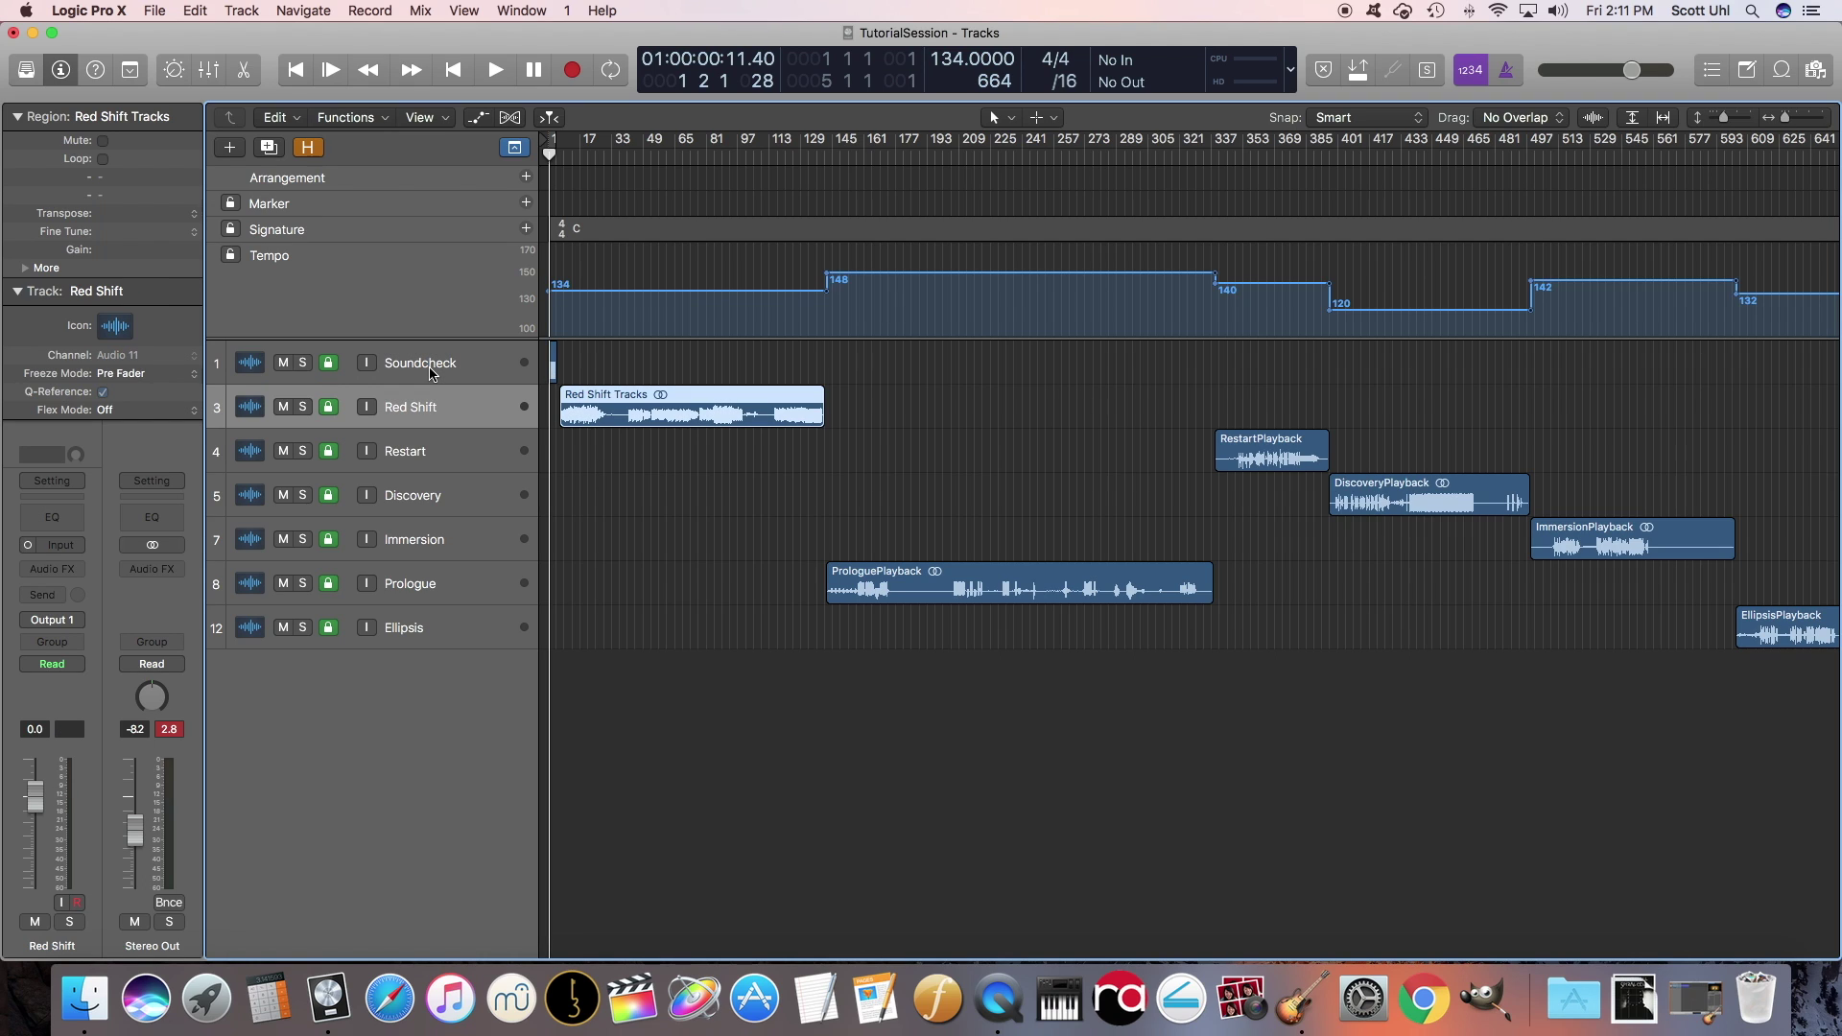
key(Down)
key(Down)
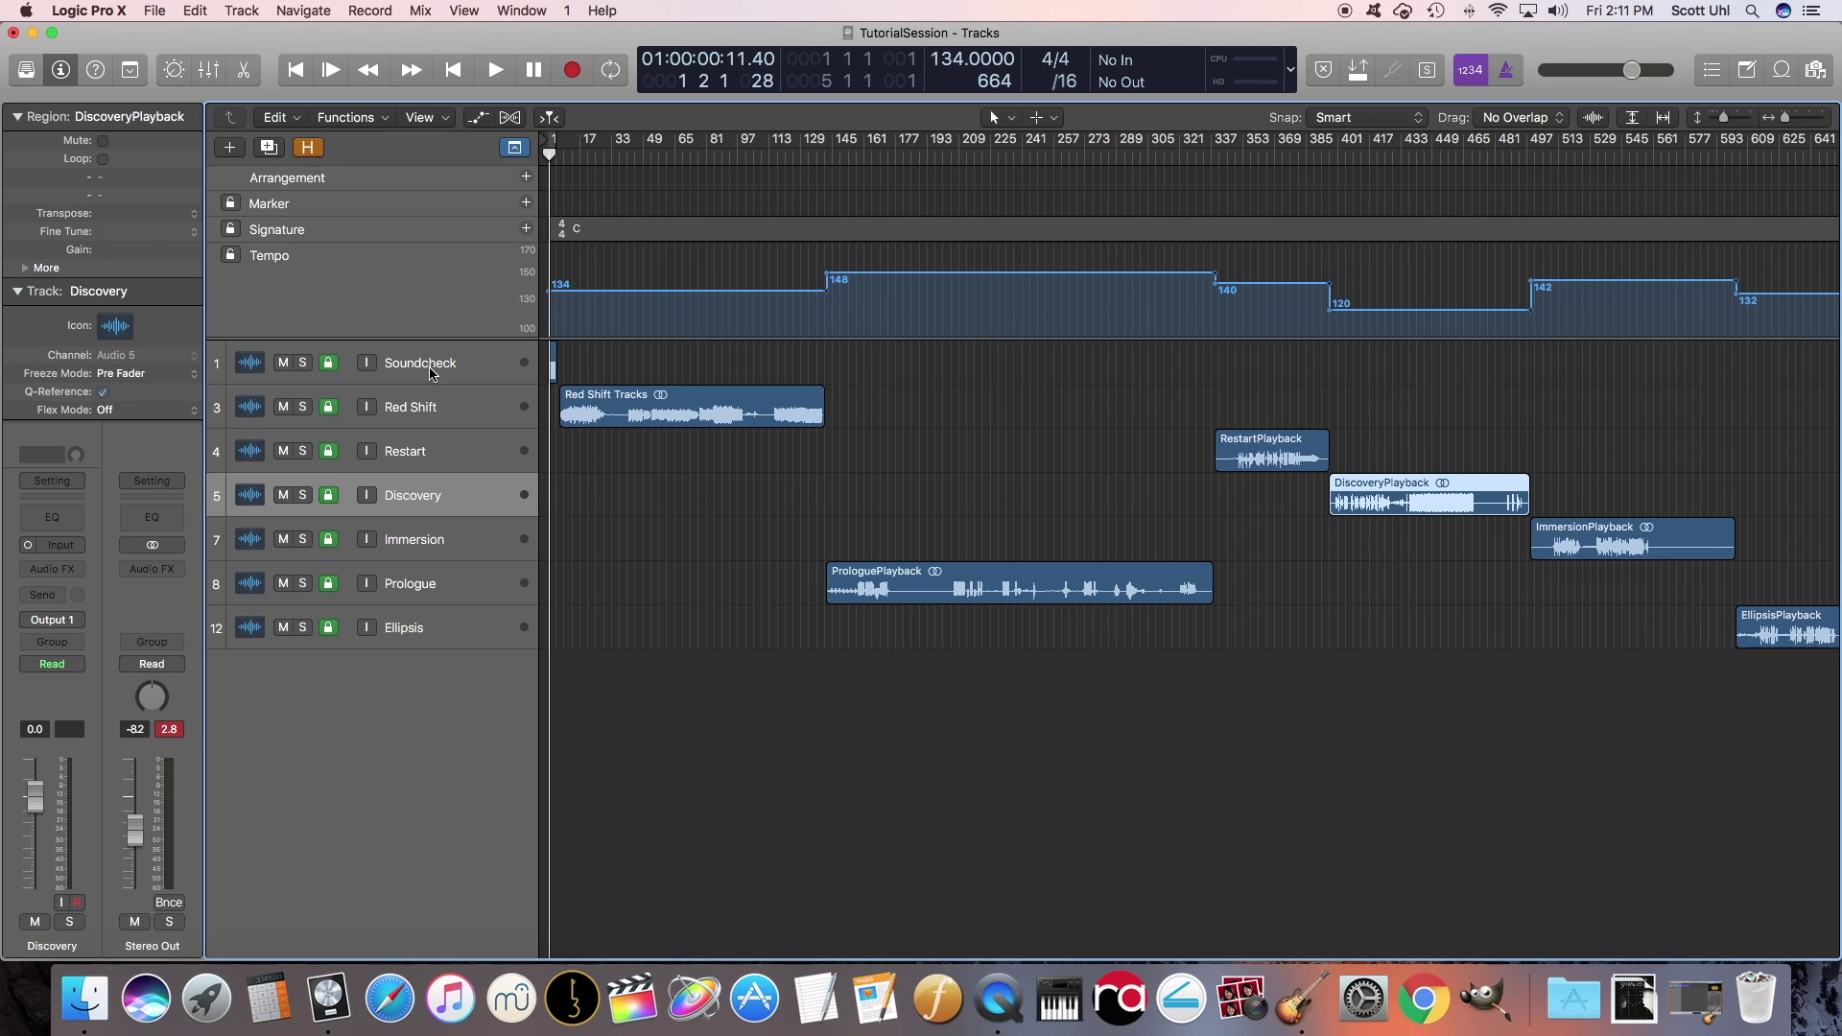
key(Down)
key(Down)
key(Down)
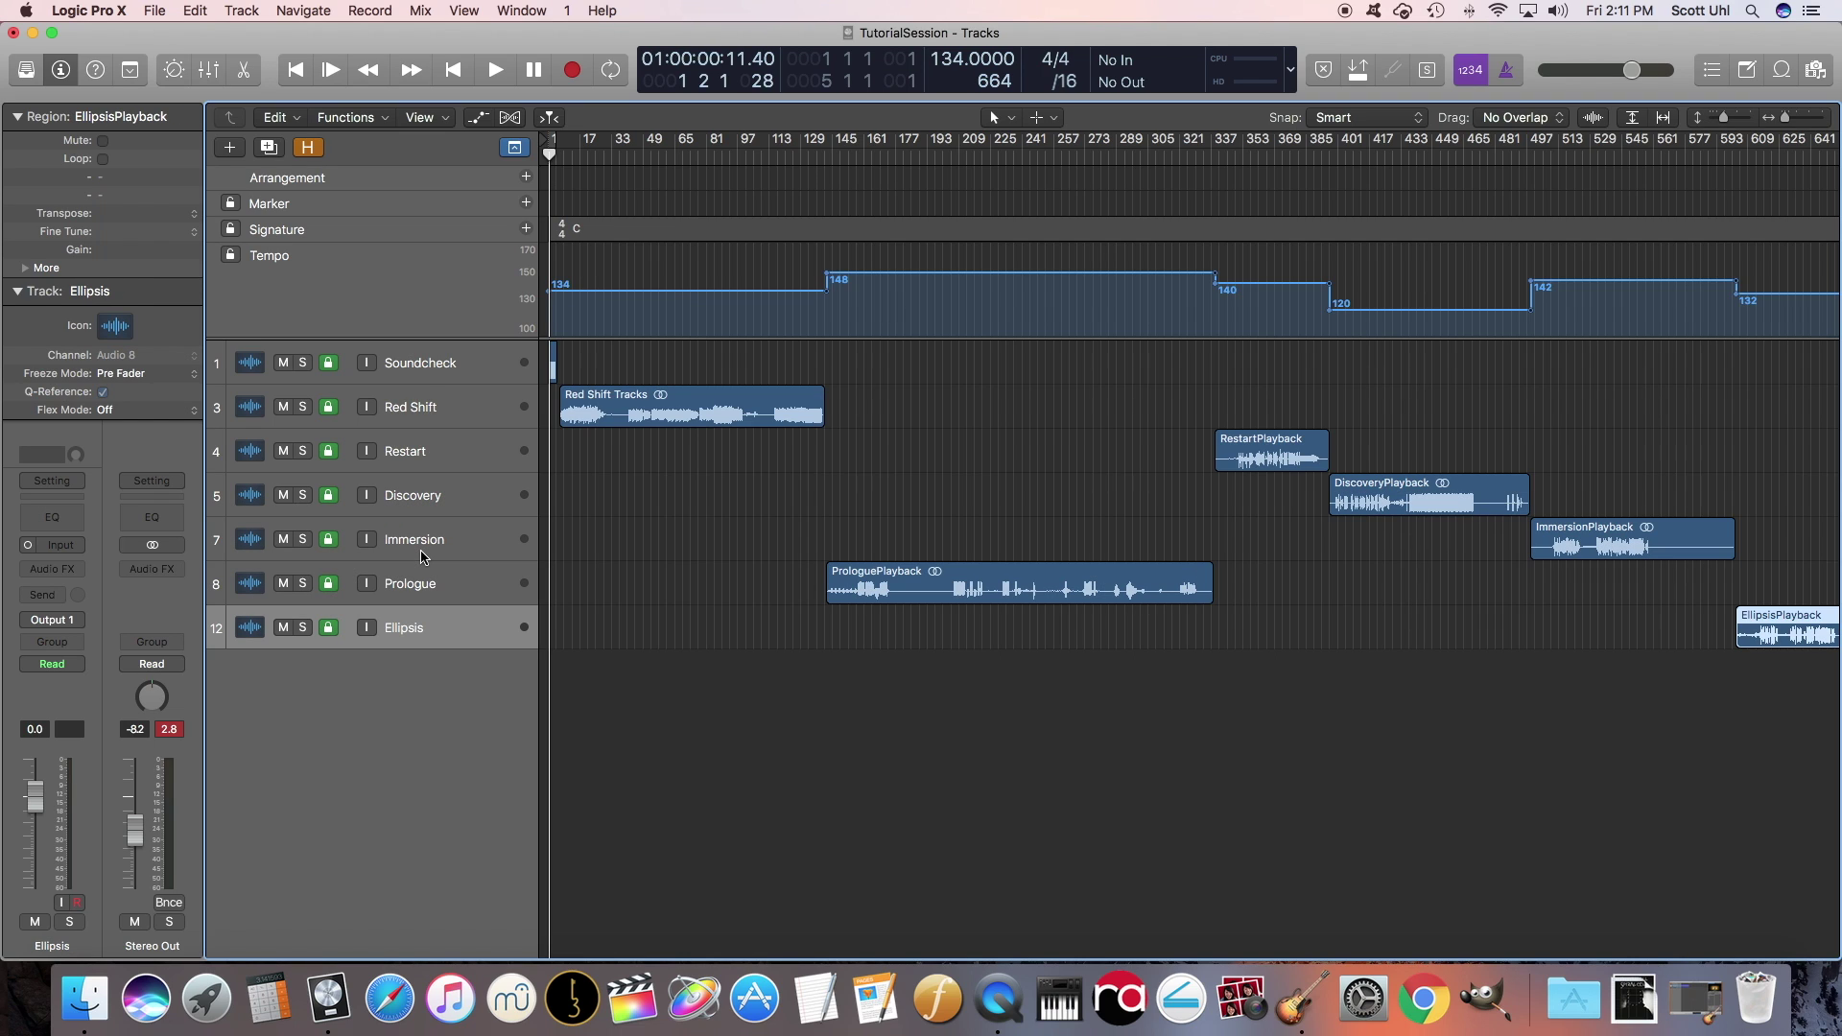
Step the selection back up to Red Shift, briefly play it from its region, and do the same with Restart
key(Up)
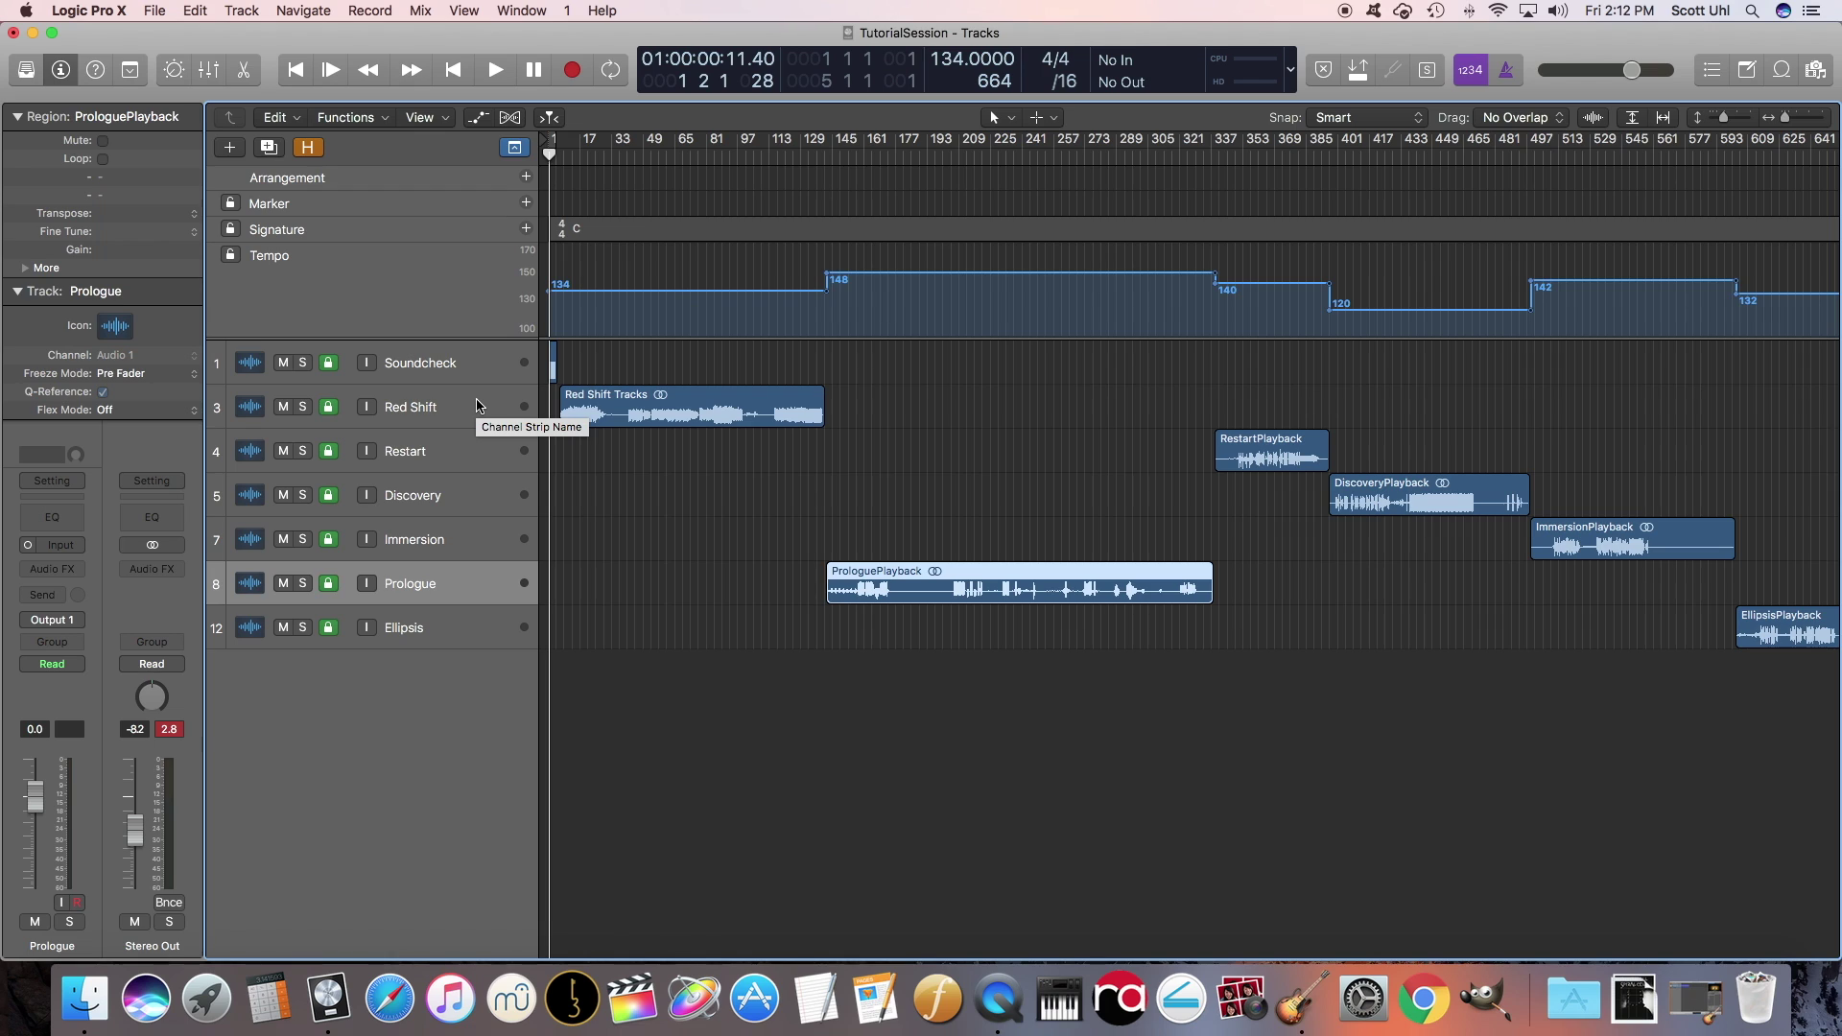
key(Up)
key(Up)
key(Up)
key(Up)
key(Up)
key(Down)
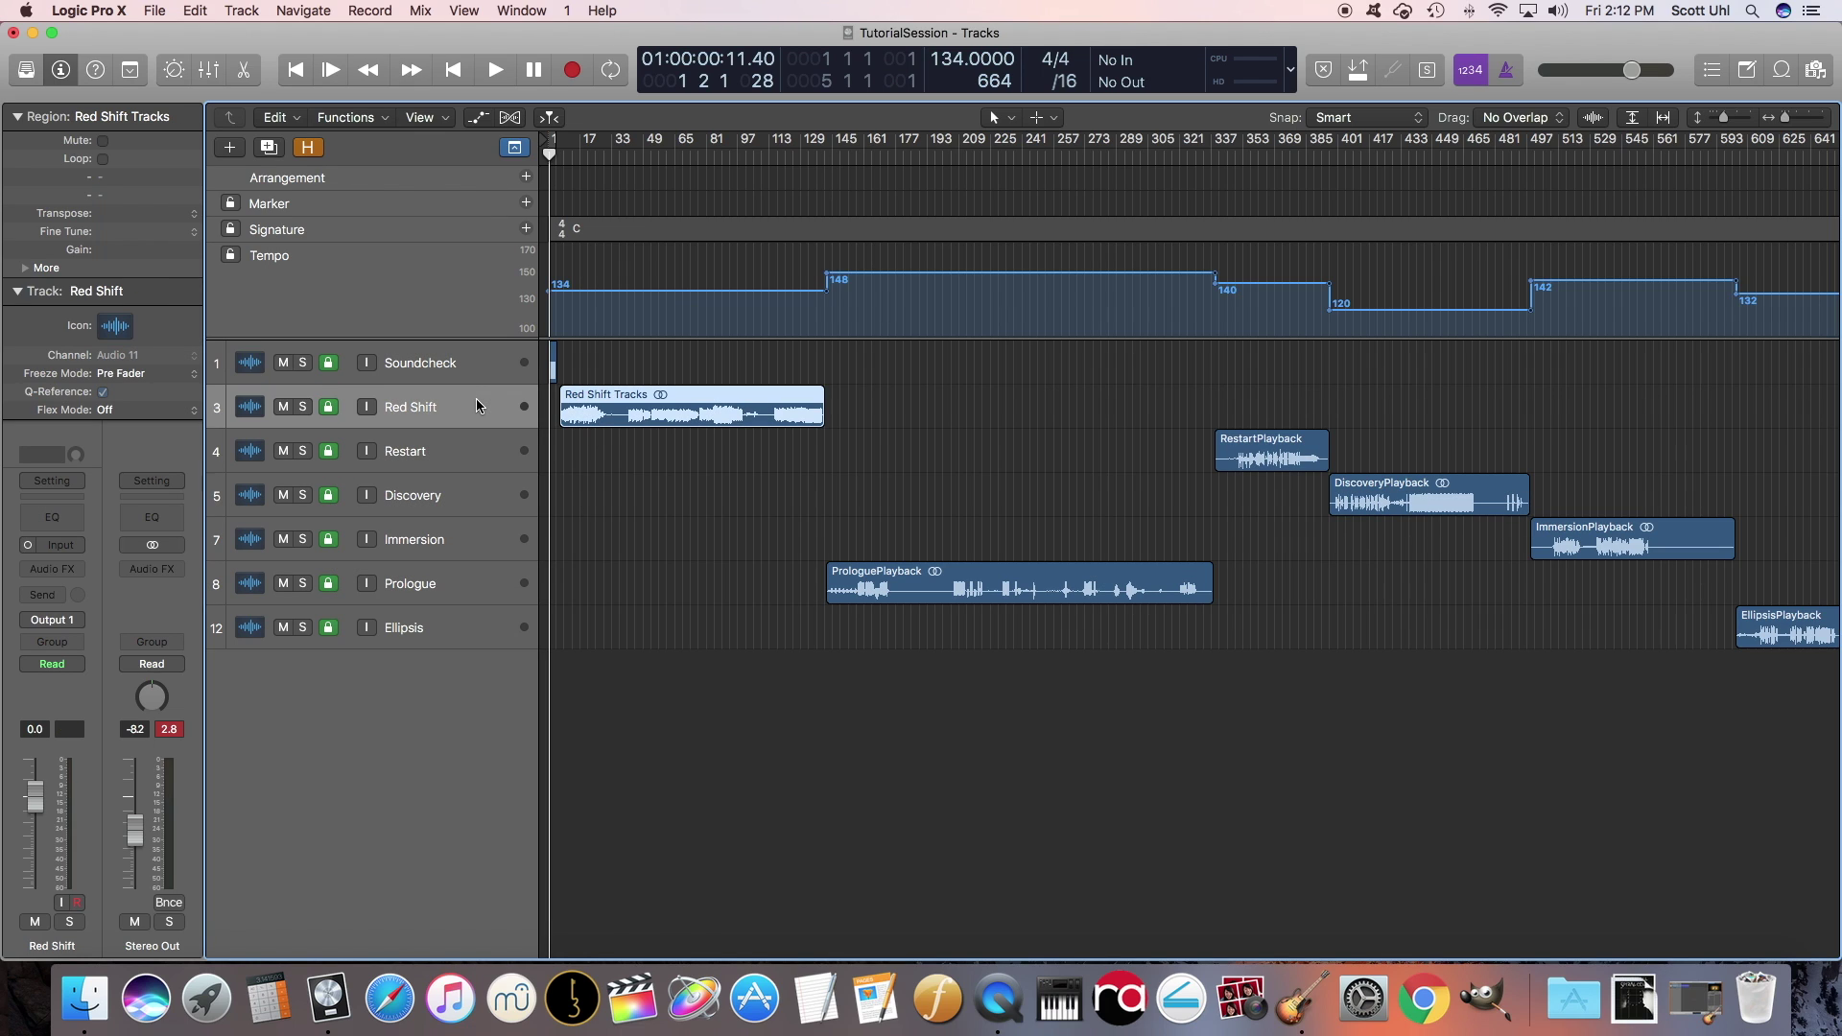
key(space)
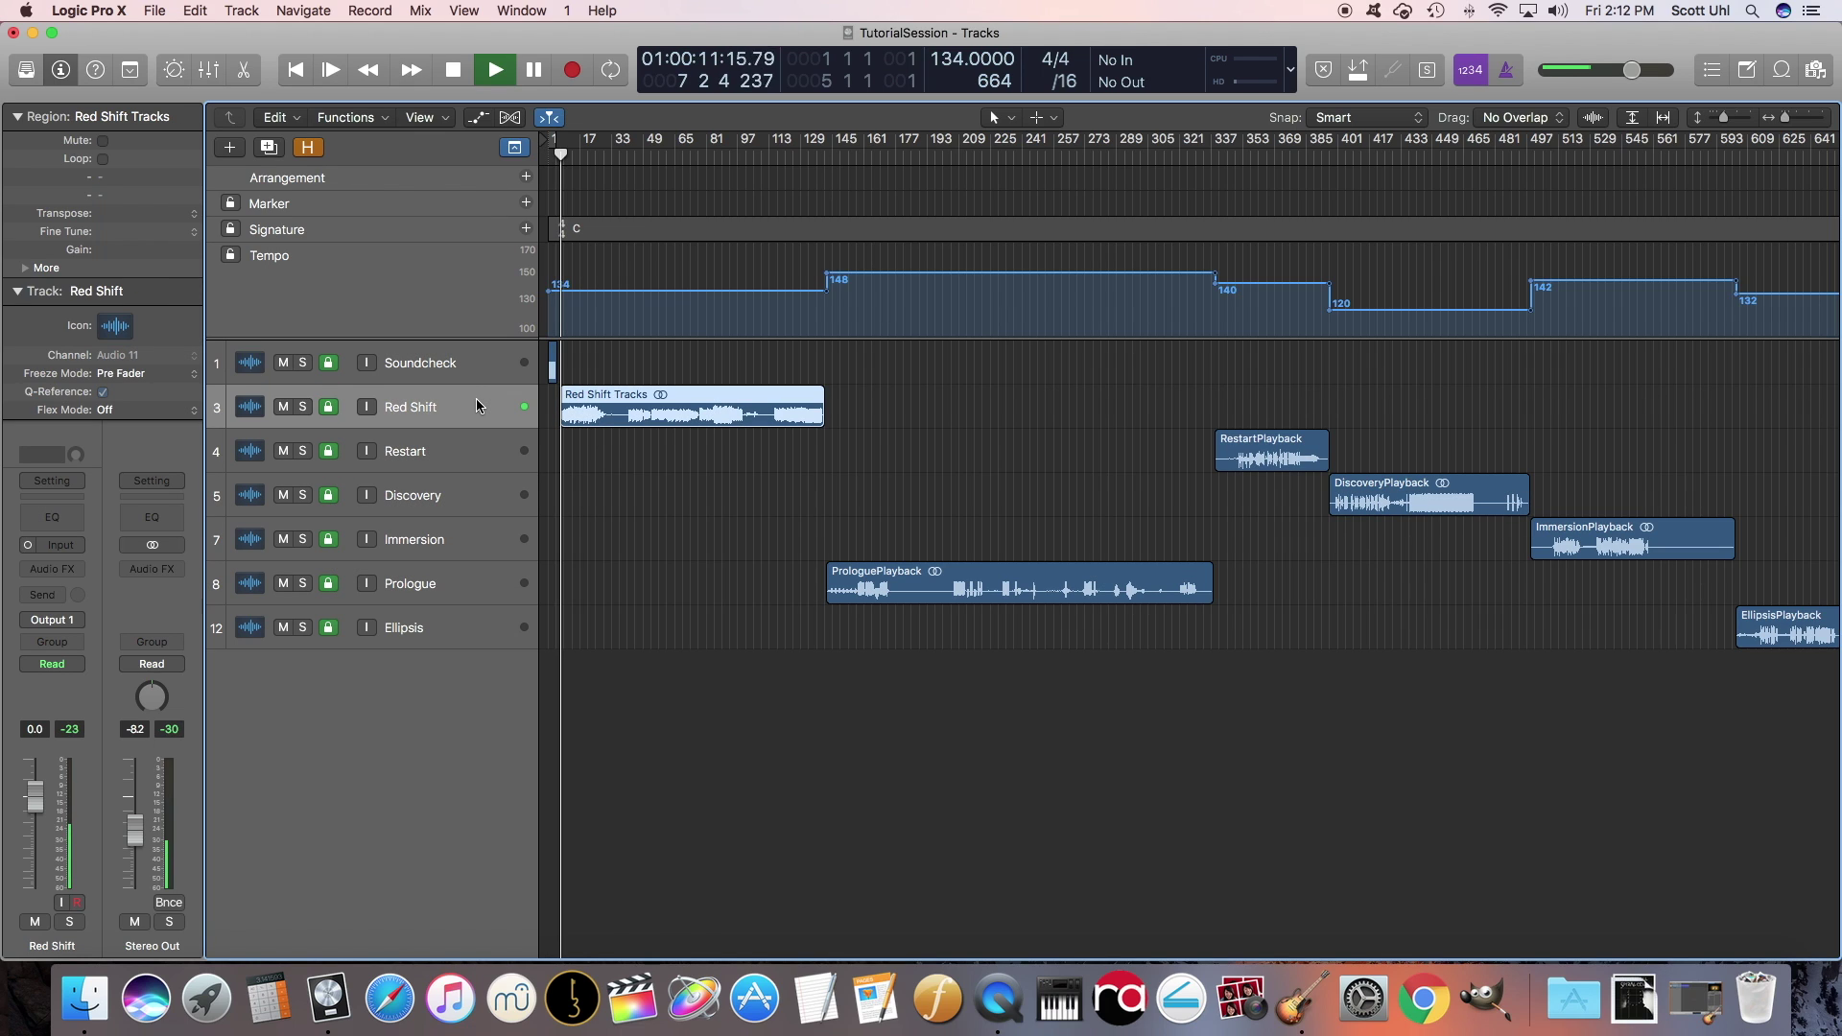
key(space)
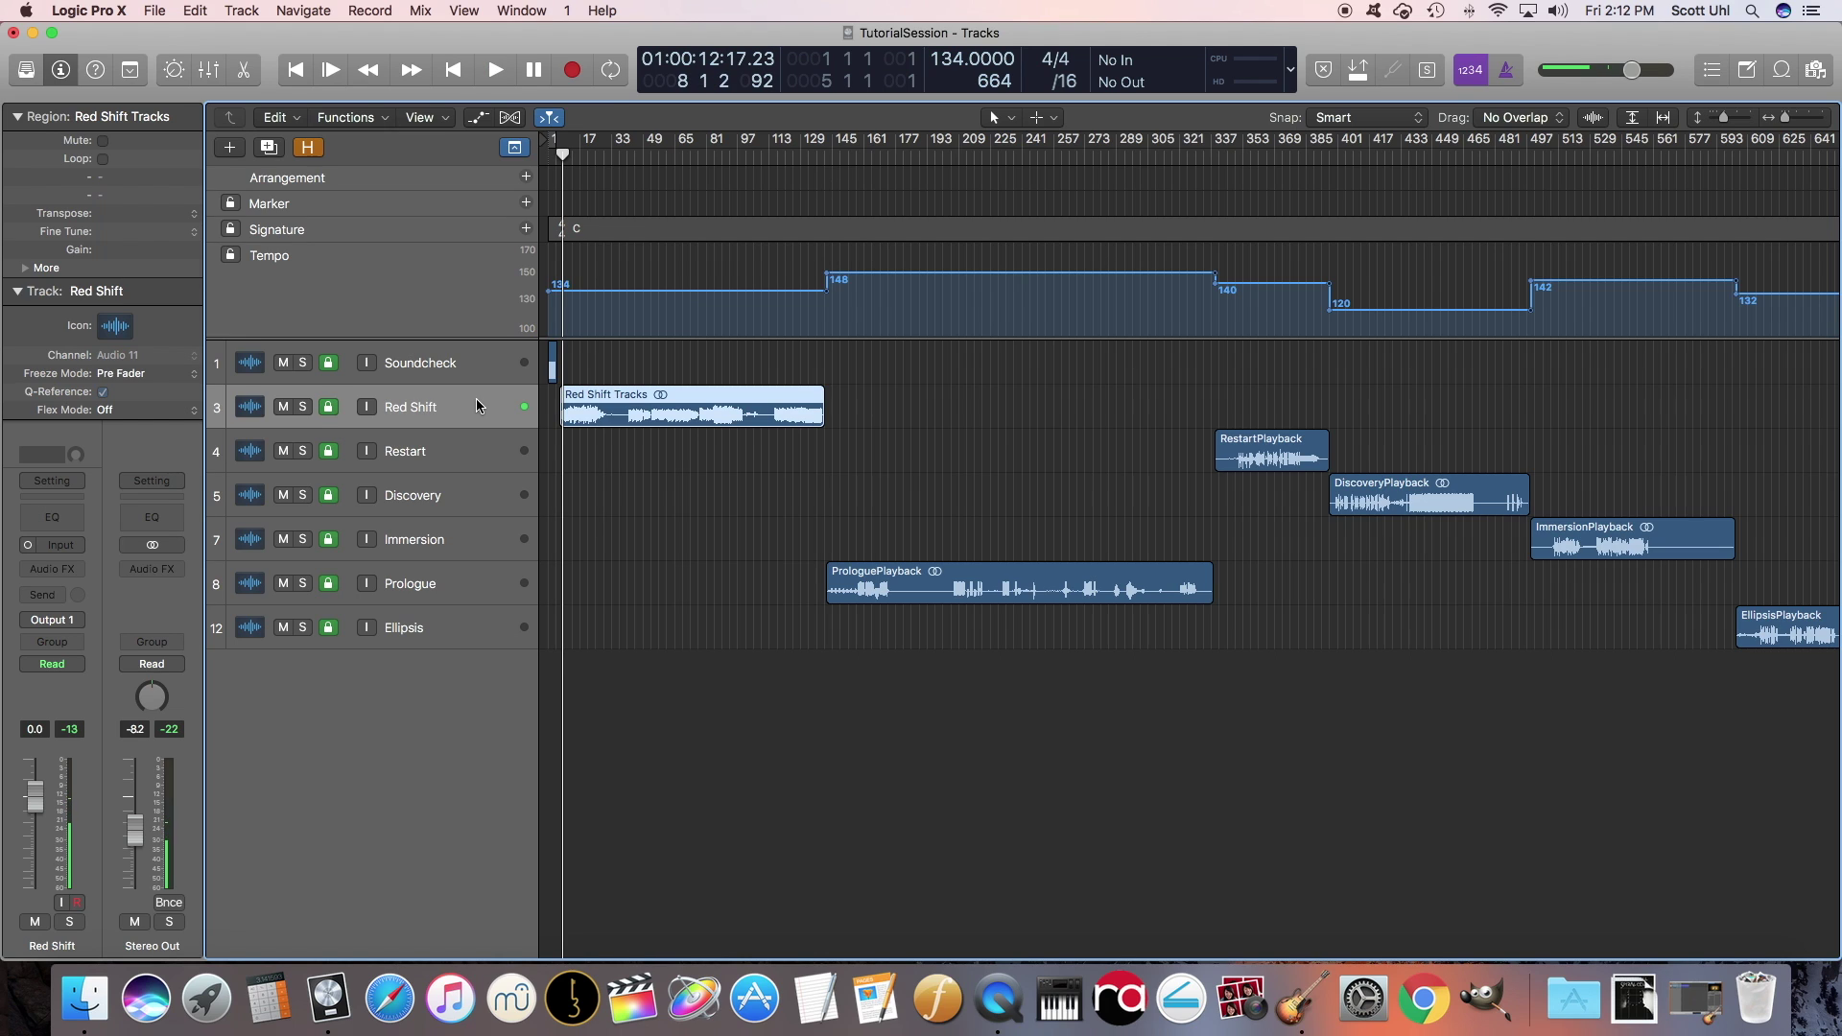
key(Down)
key(shift+space)
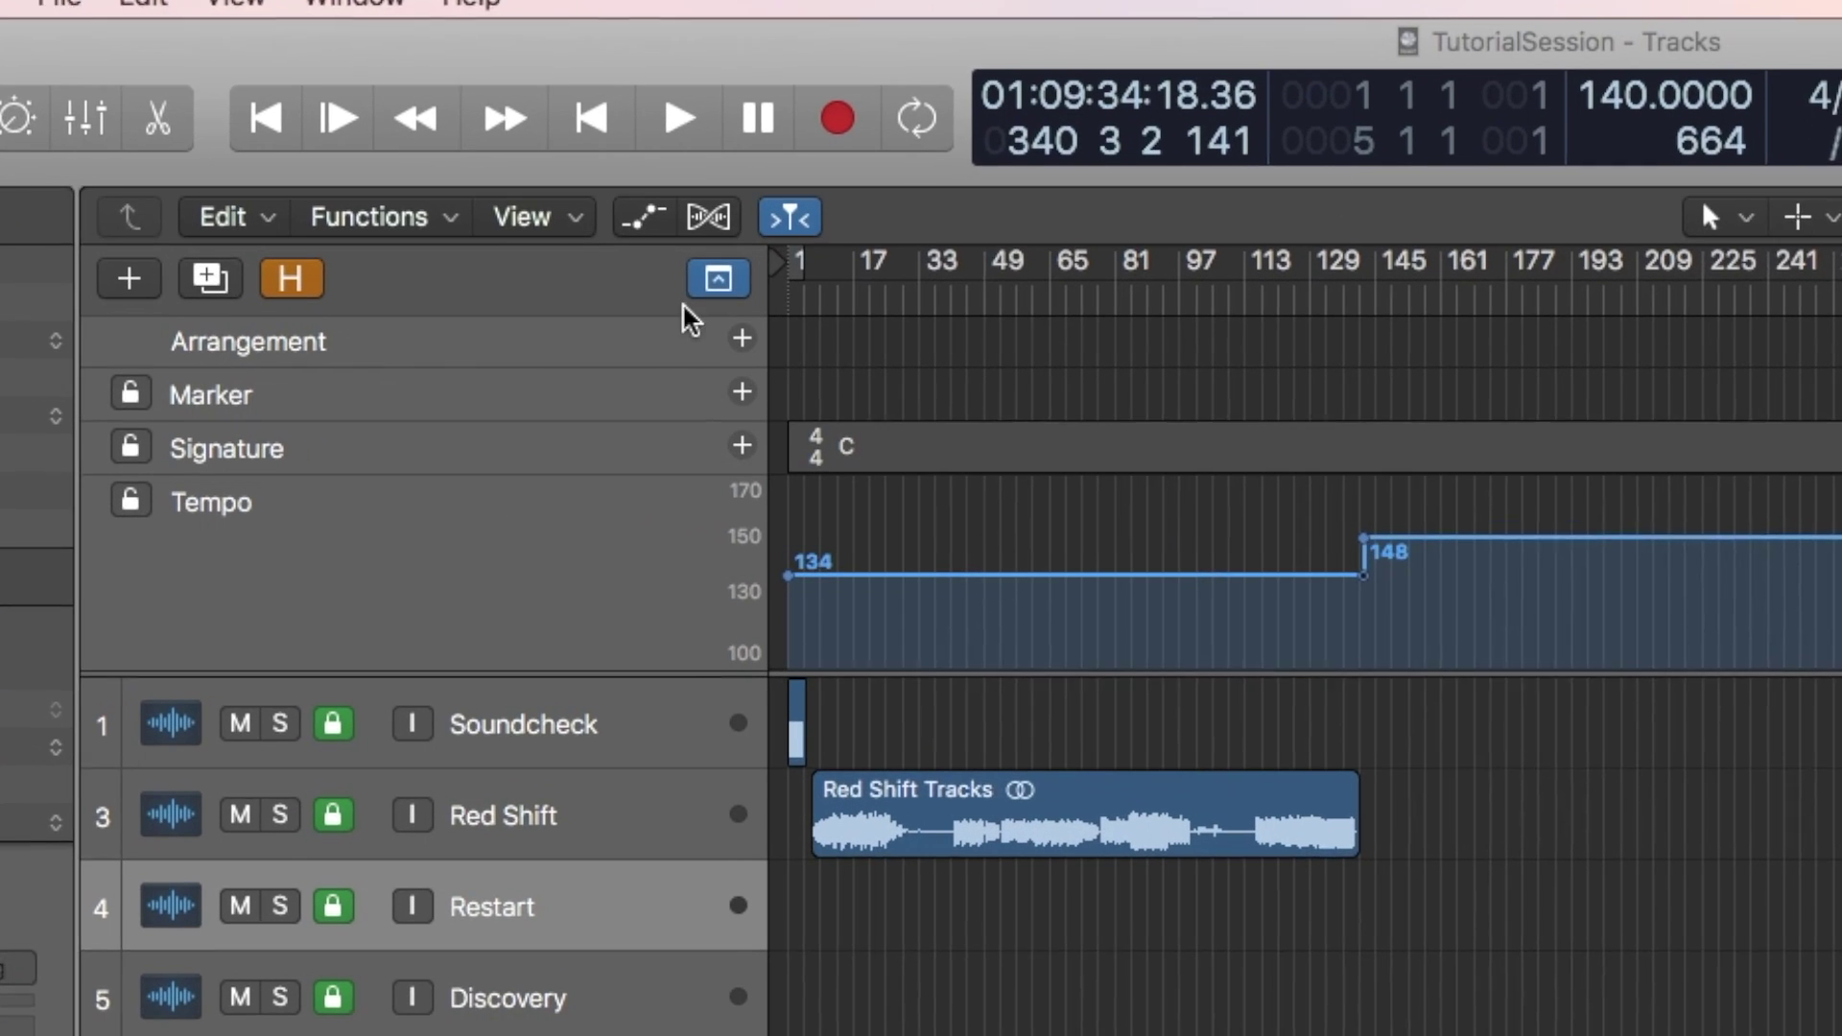
Toggle the global tracks out of view and back
click(515, 147)
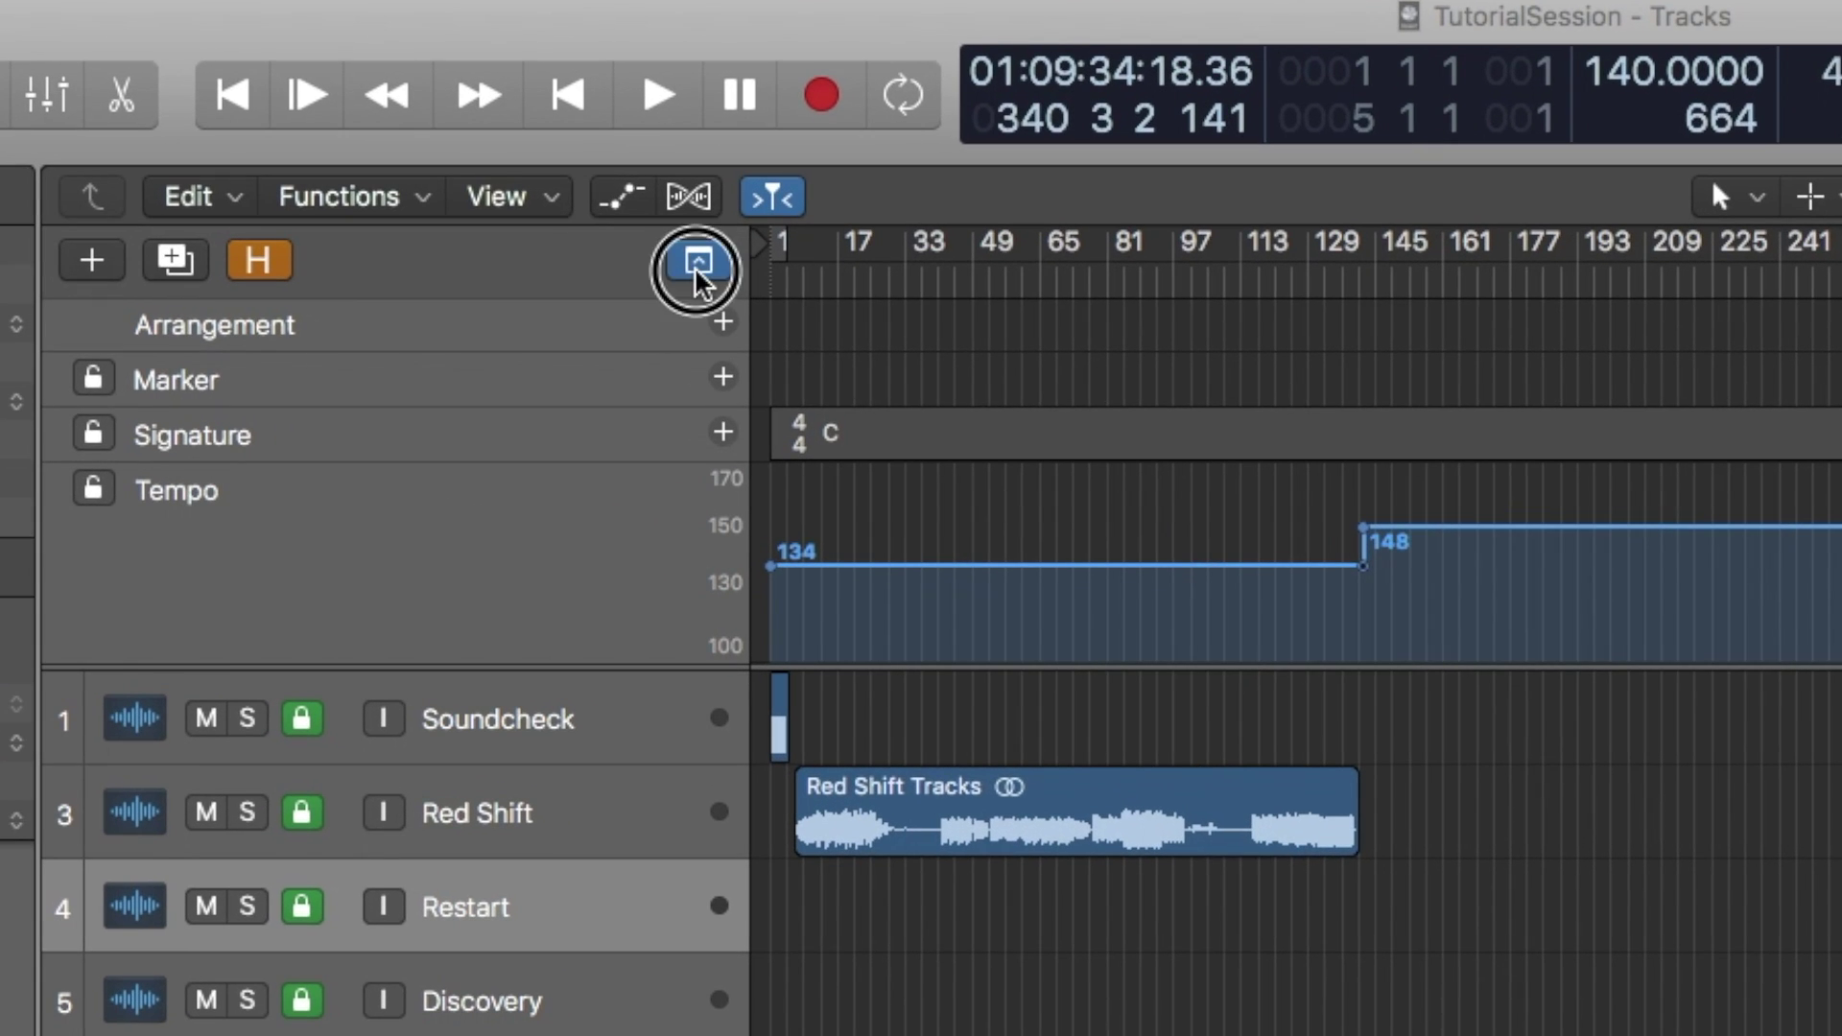
click(698, 261)
click(698, 261)
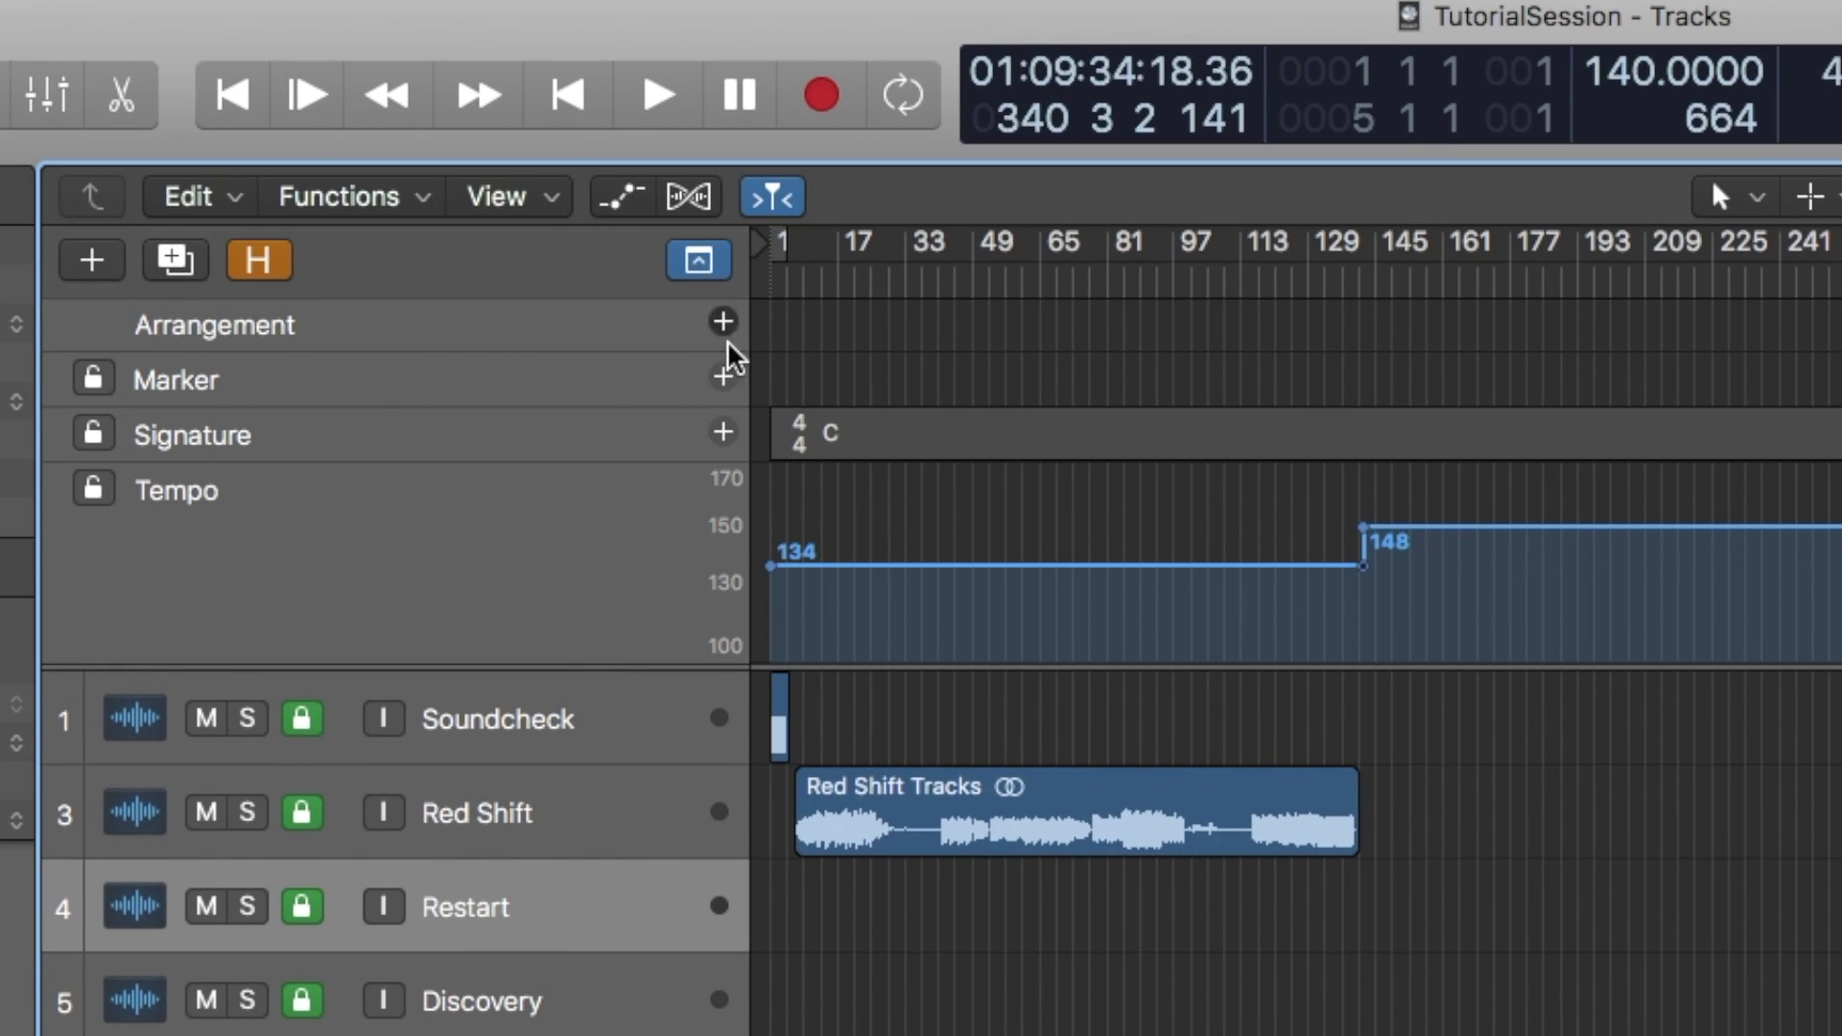
mouse_move(732, 321)
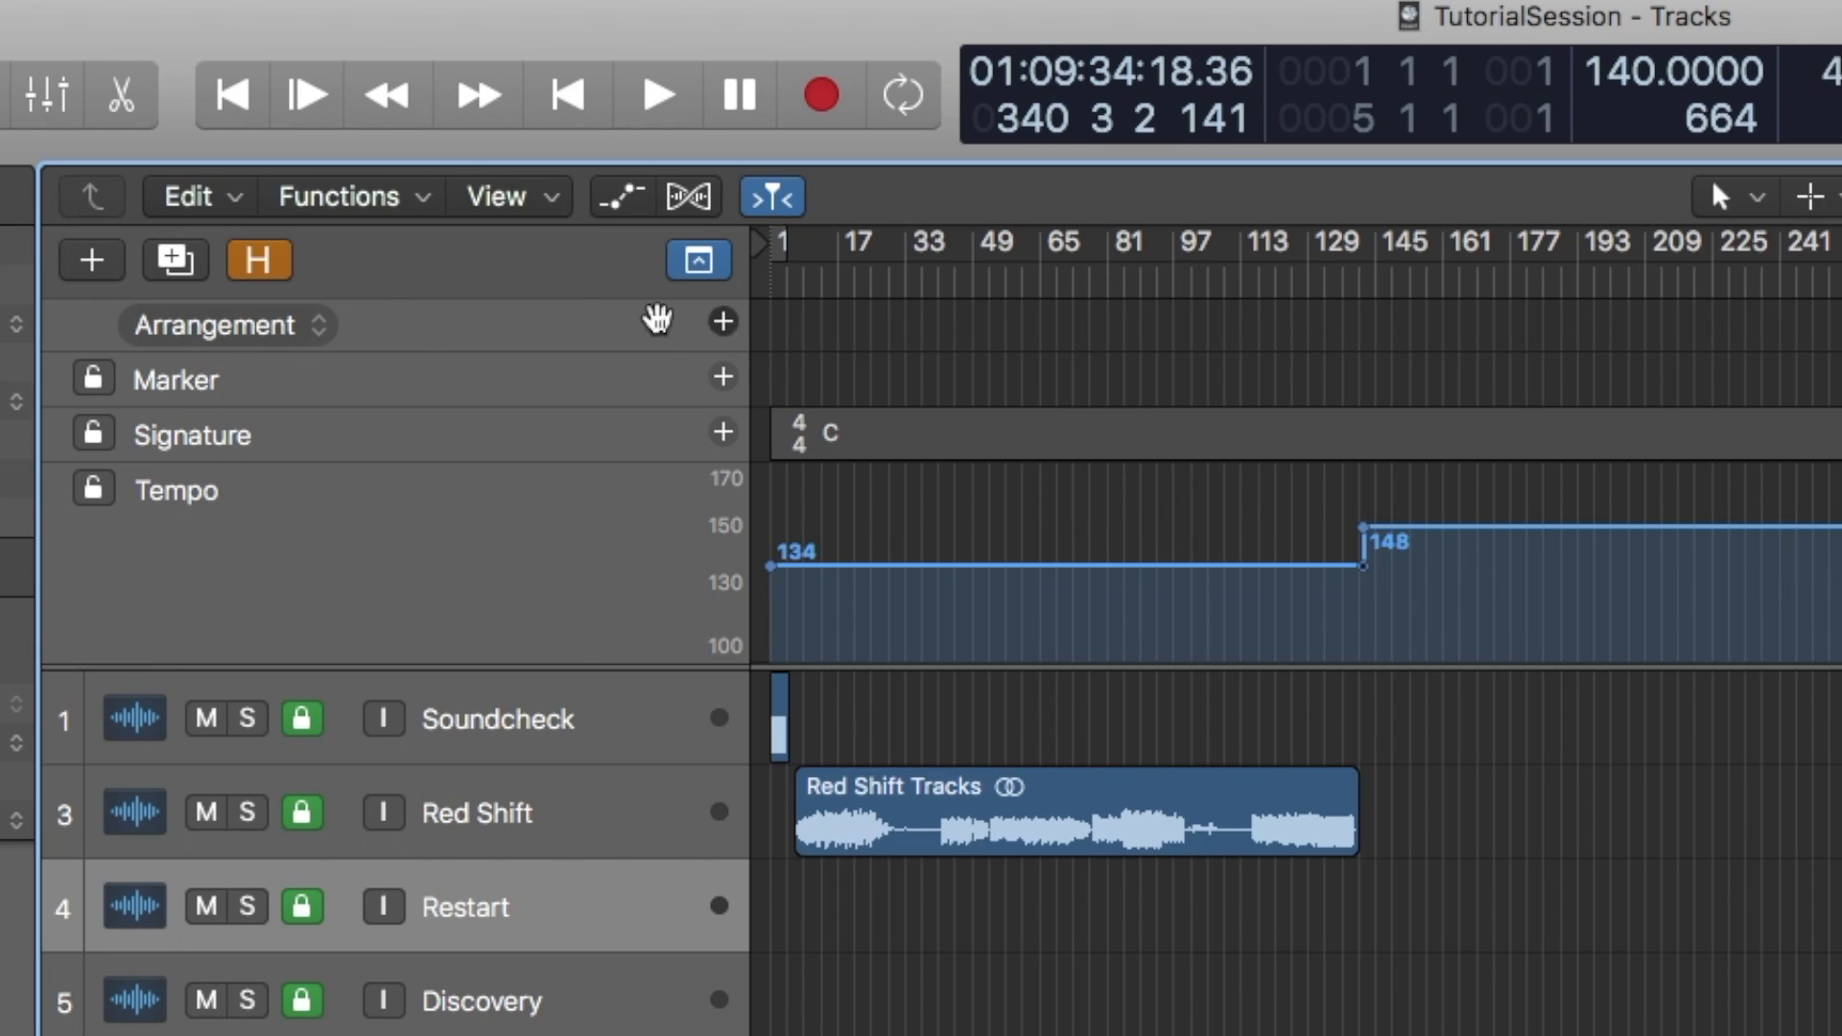
click(771, 279)
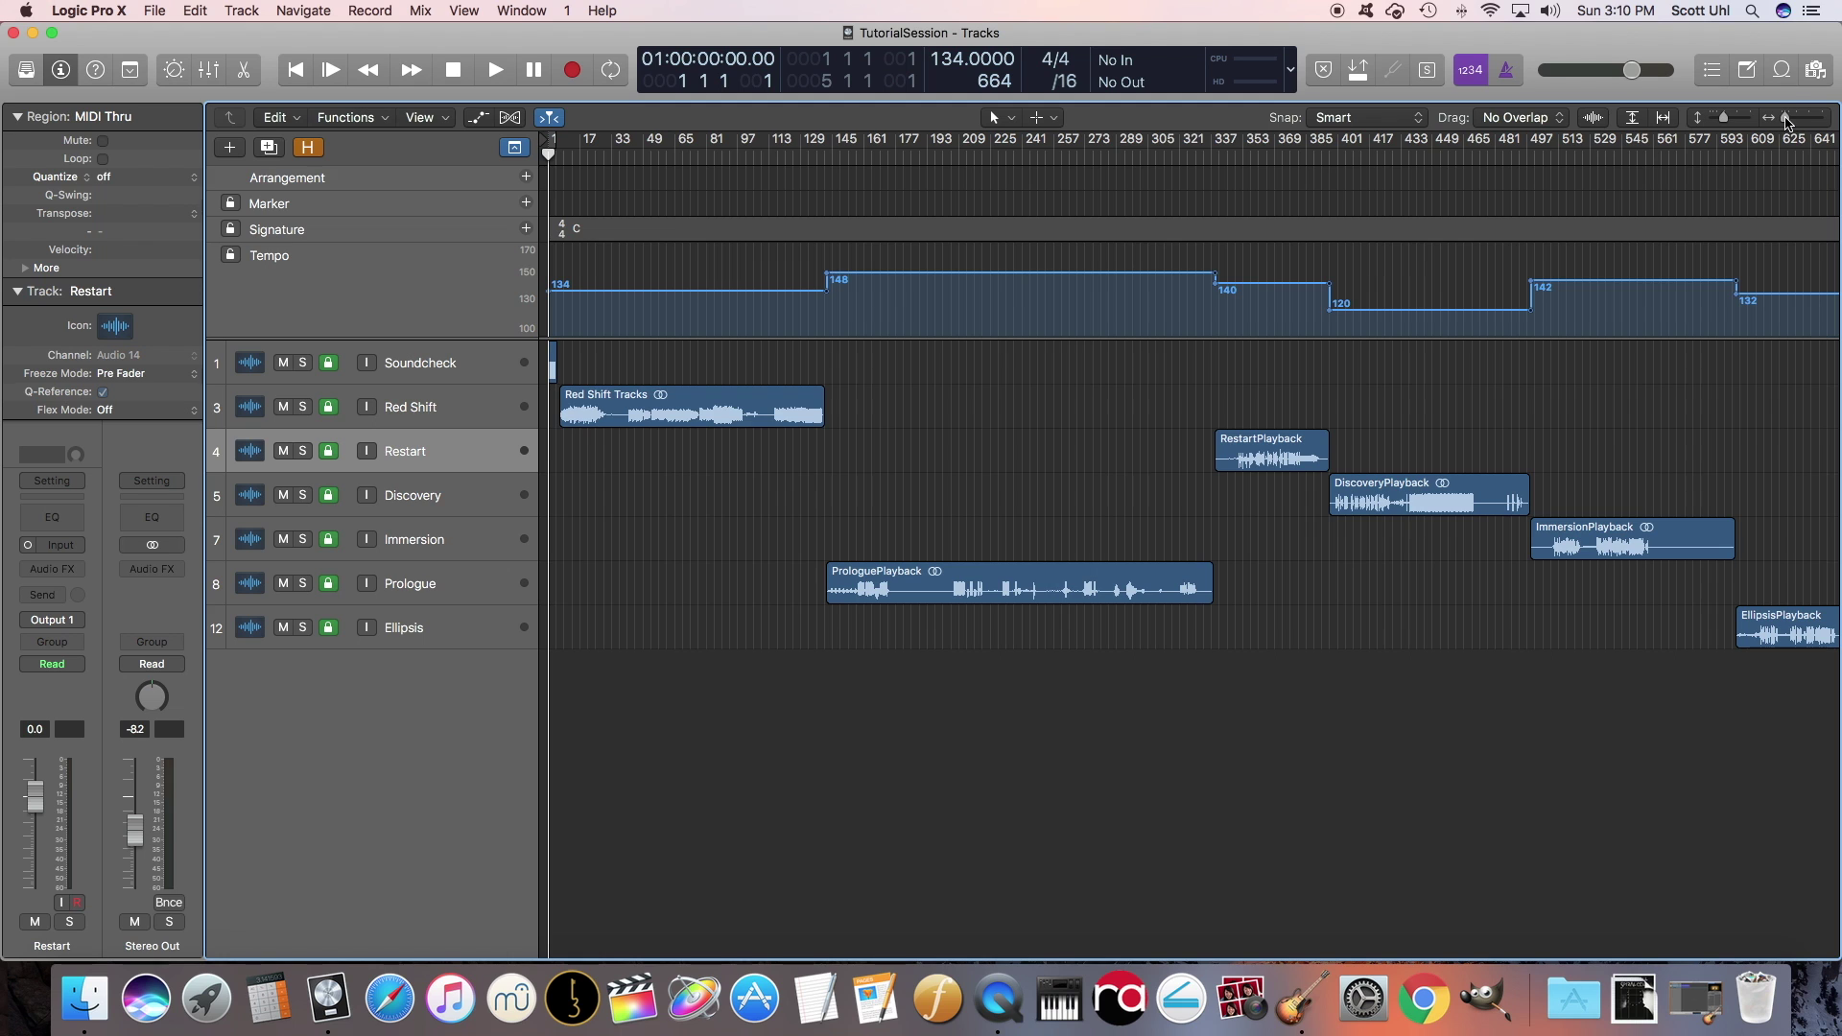
Add an arrangement marker at bar 1, name it Soundcheck, and shorten it to end at bar 7 where Red Shift Tracks starts
drag(1783, 119, 1813, 119)
click(526, 176)
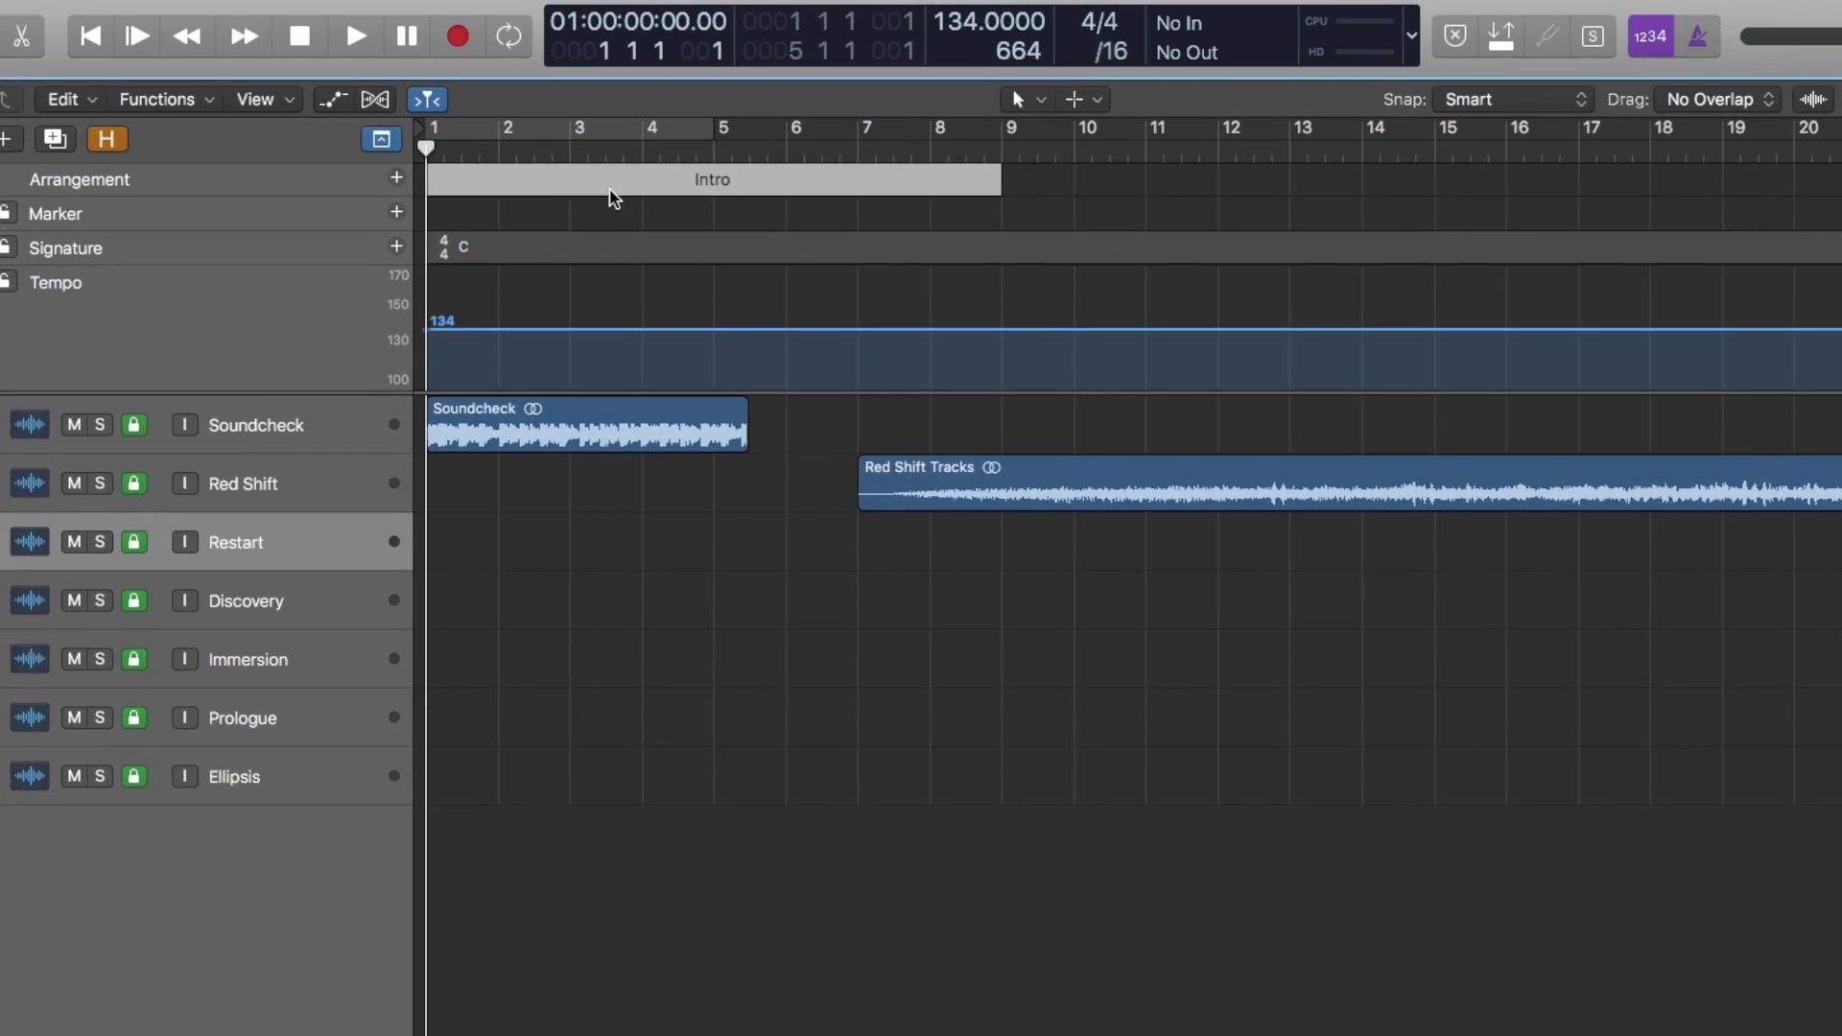
mouse_move(702, 189)
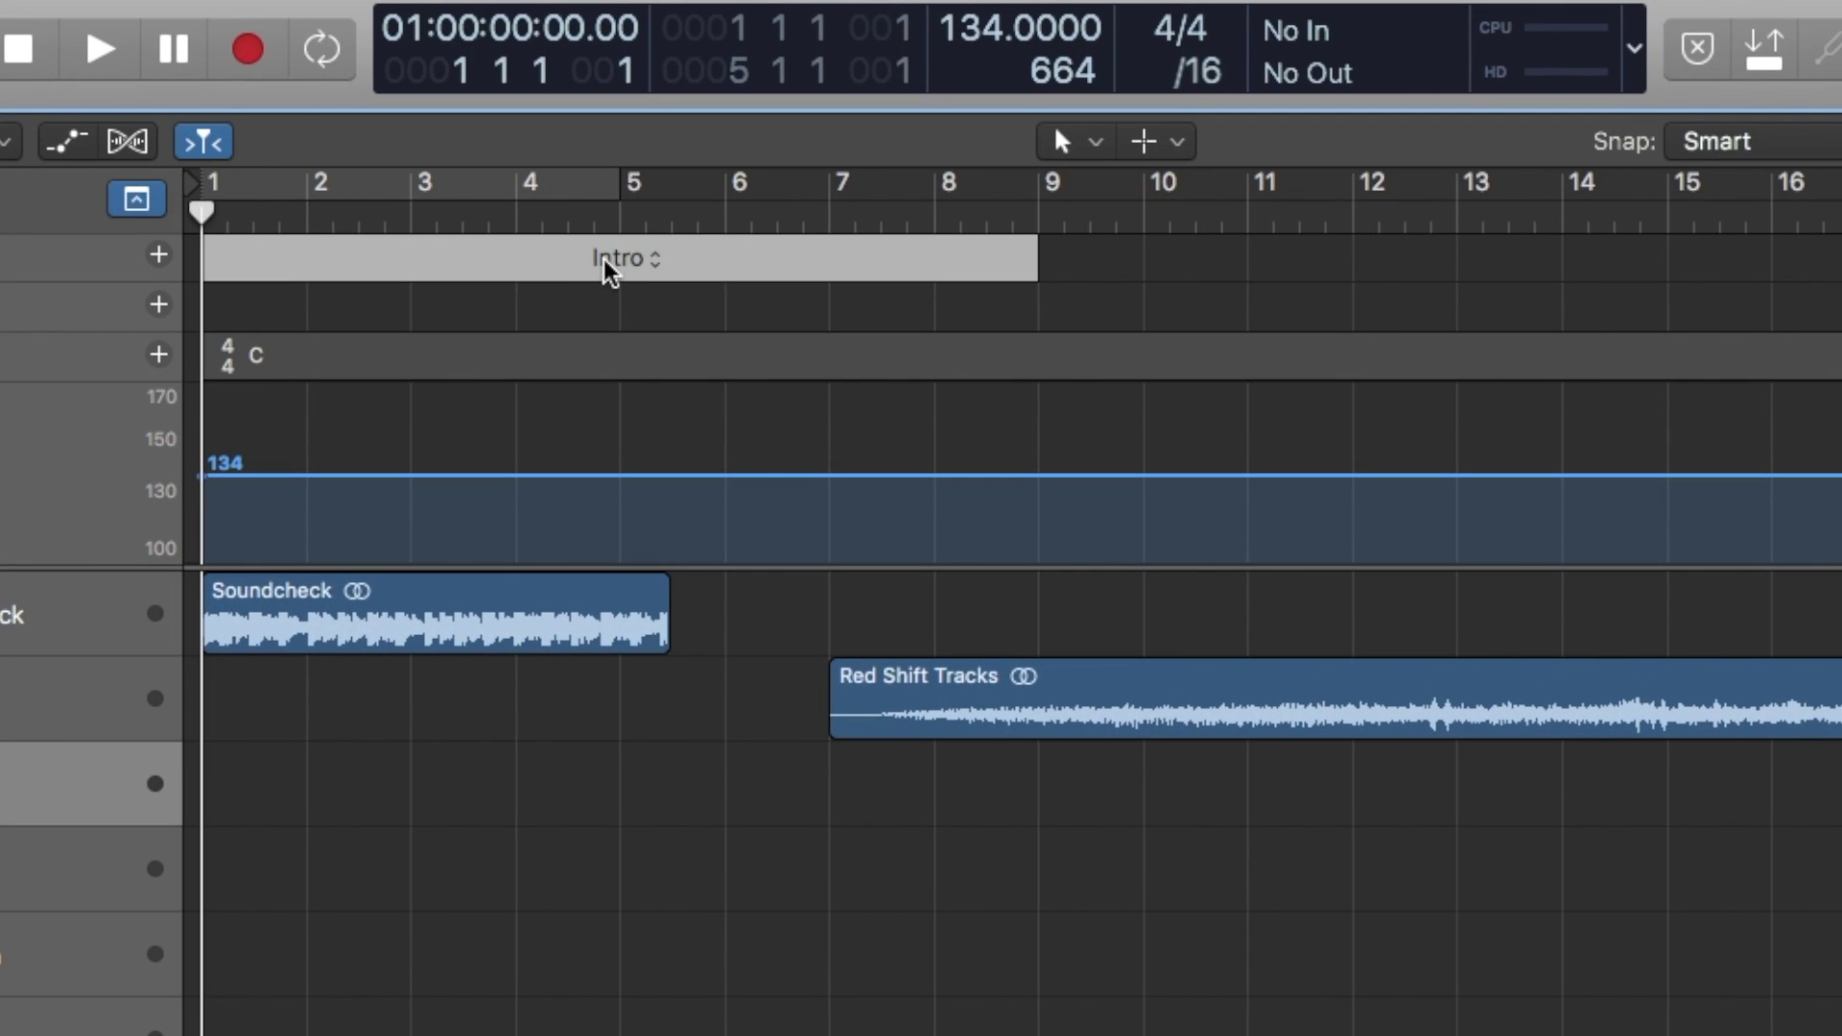
click(608, 259)
click(687, 445)
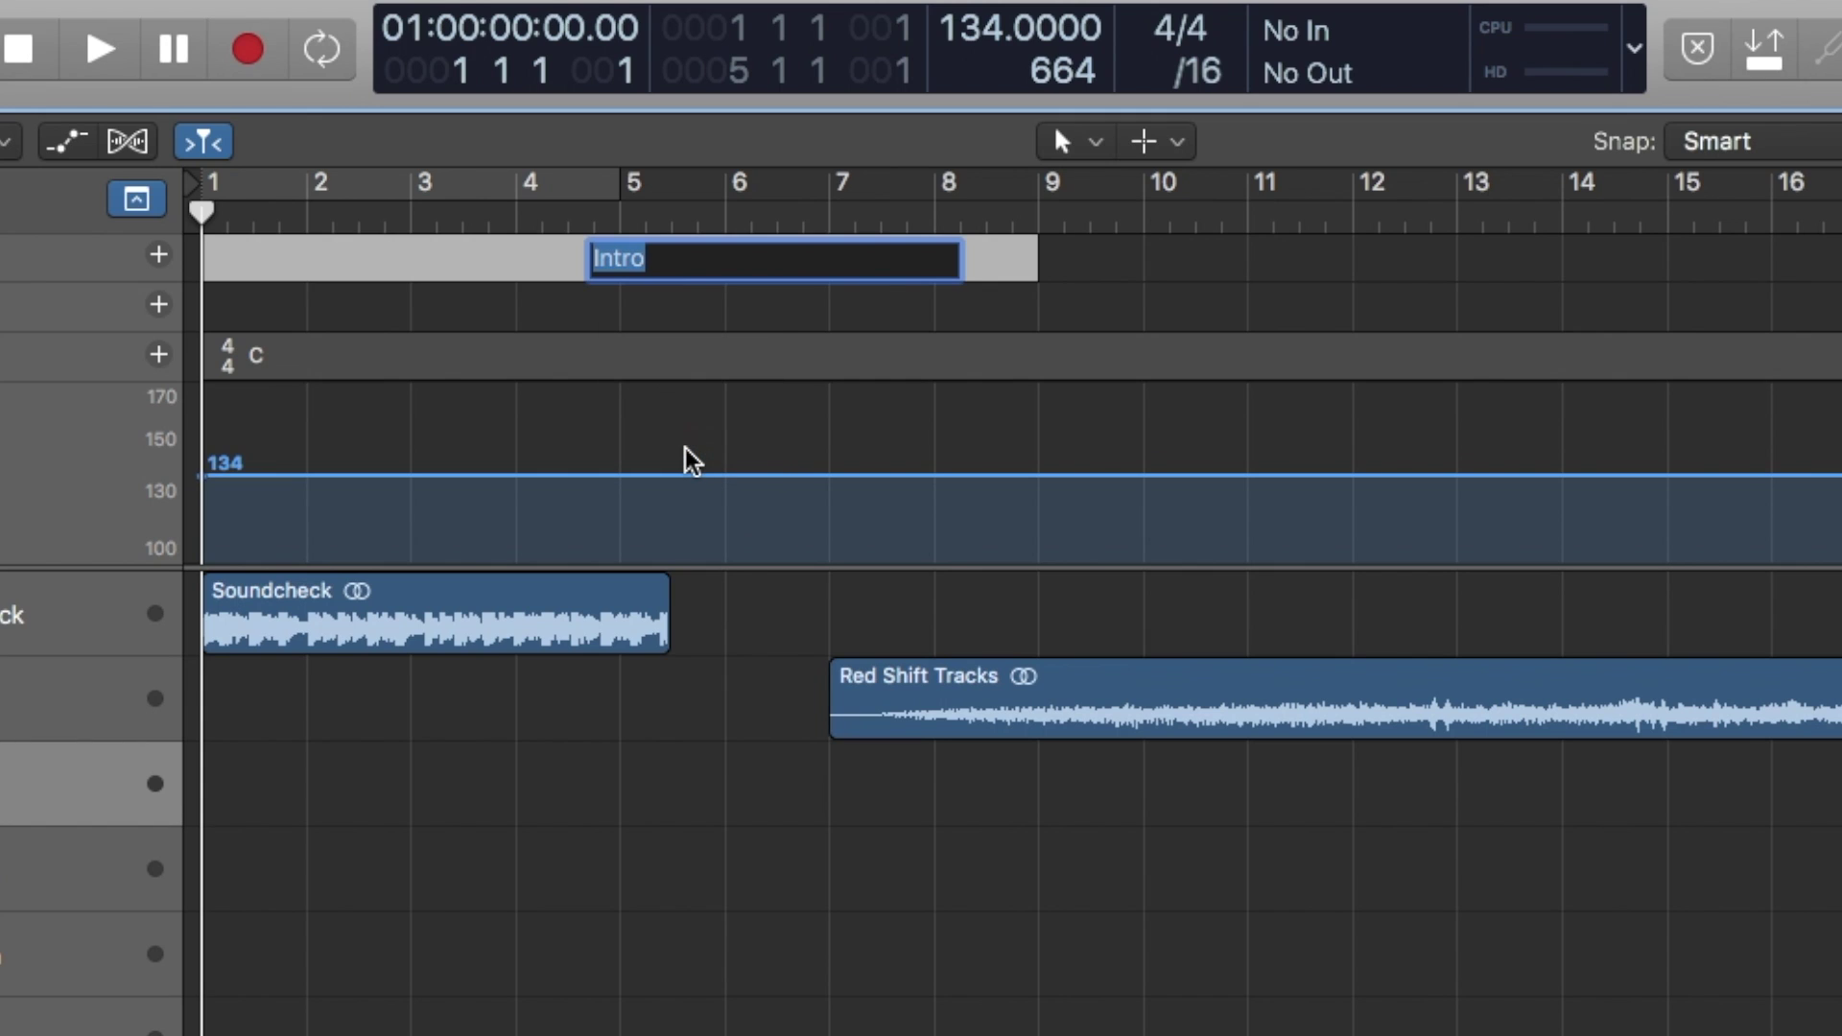
text(Soundcheck)
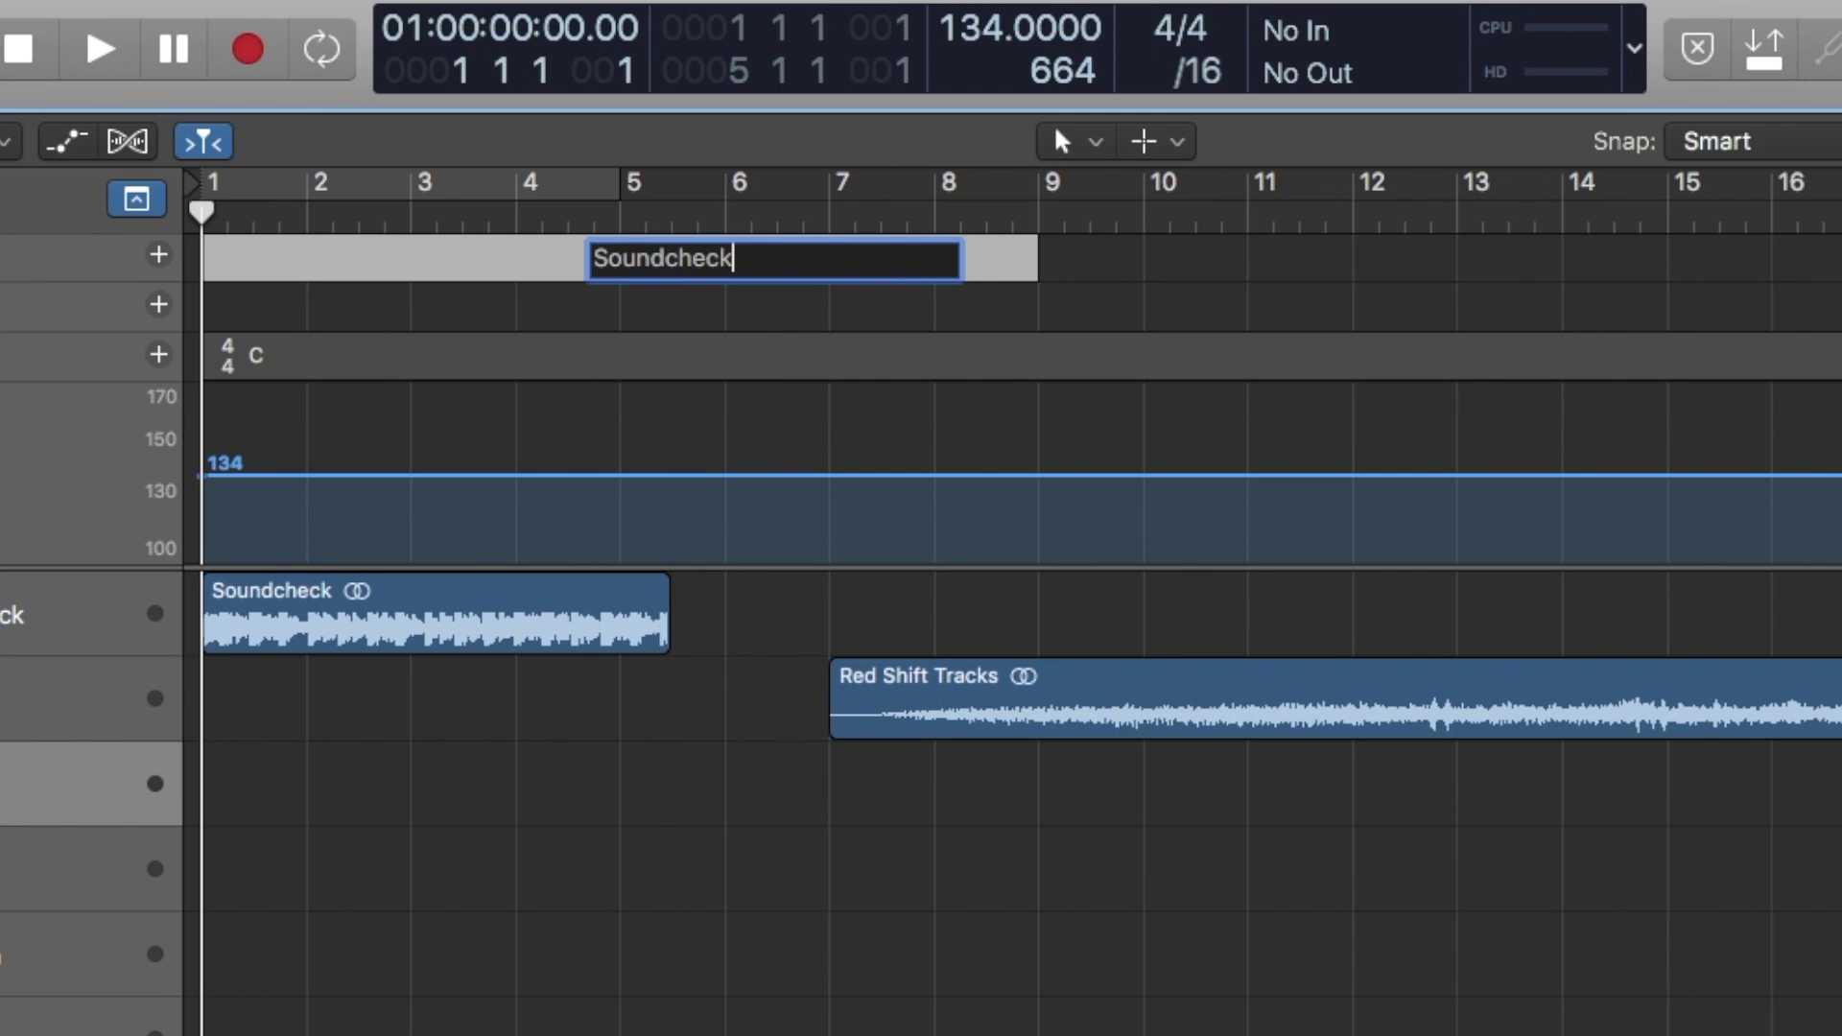
key(Return)
mouse_move(1039, 261)
mouse_down()
mouse_move(831, 267)
mouse_move(830, 209)
mouse_up()
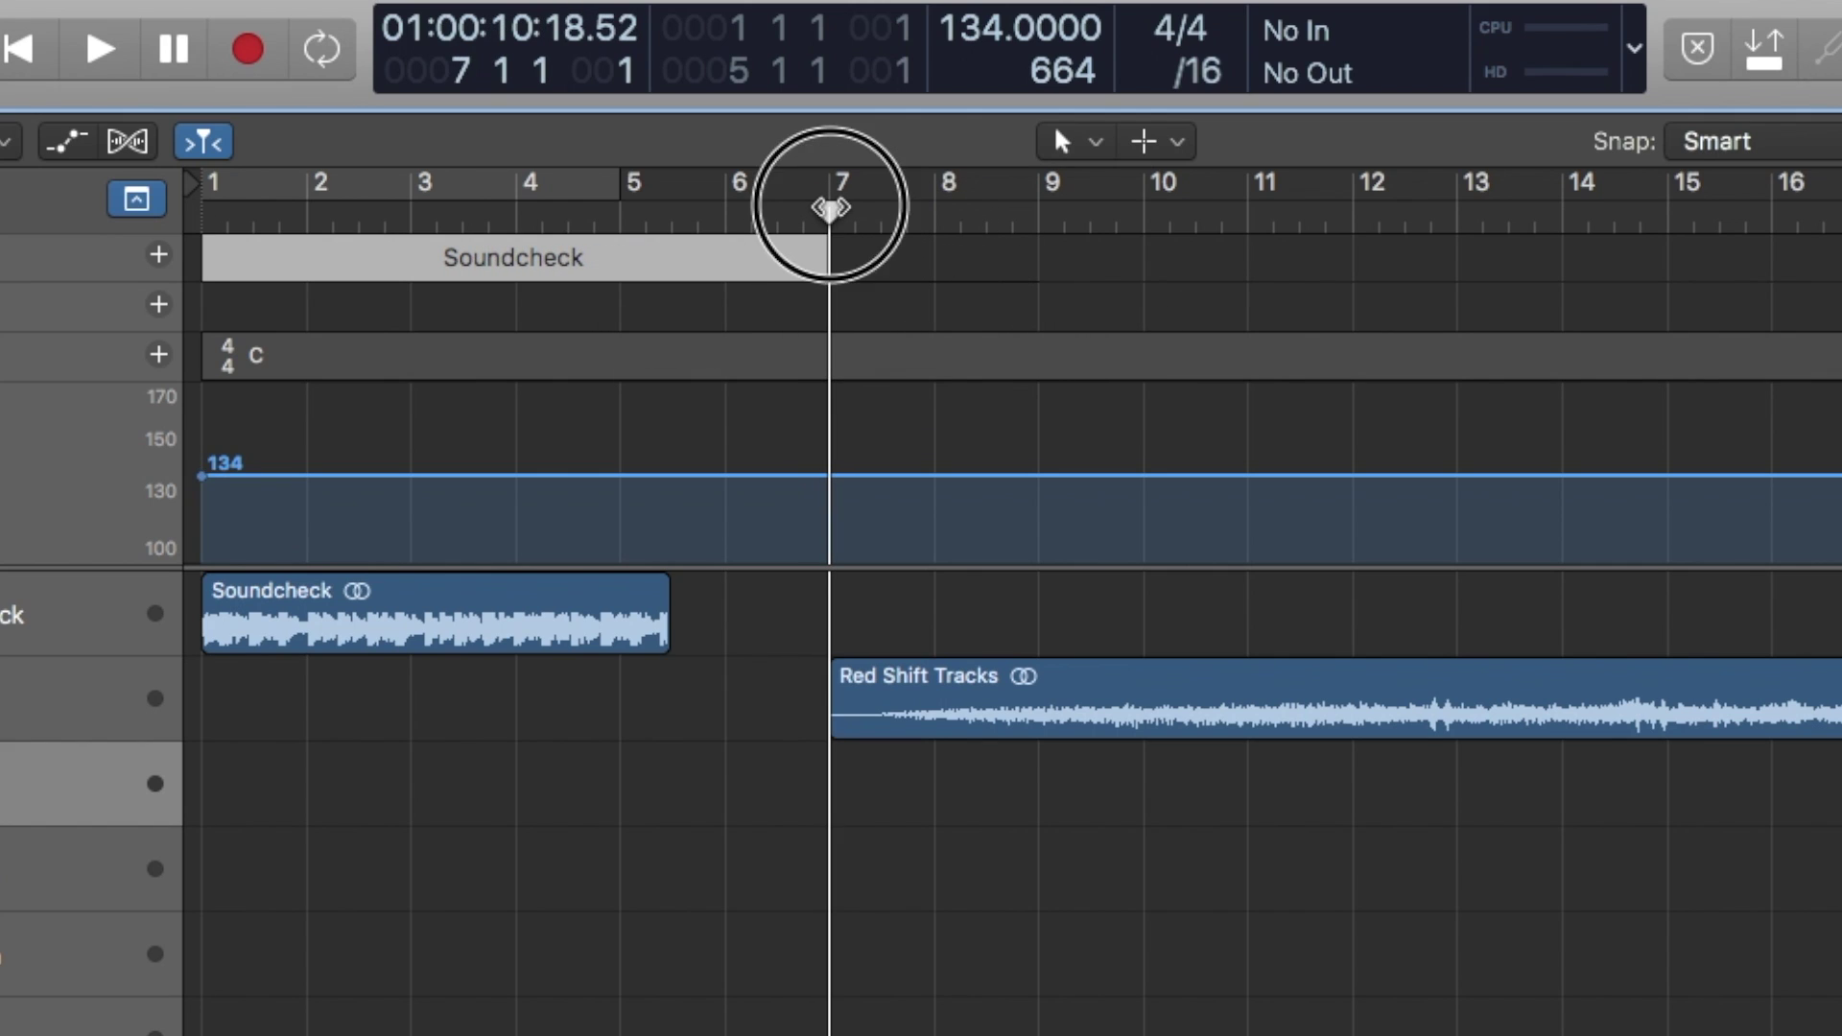
Add a second arrangement marker starting at bar 7 and name it Red Shift
click(158, 254)
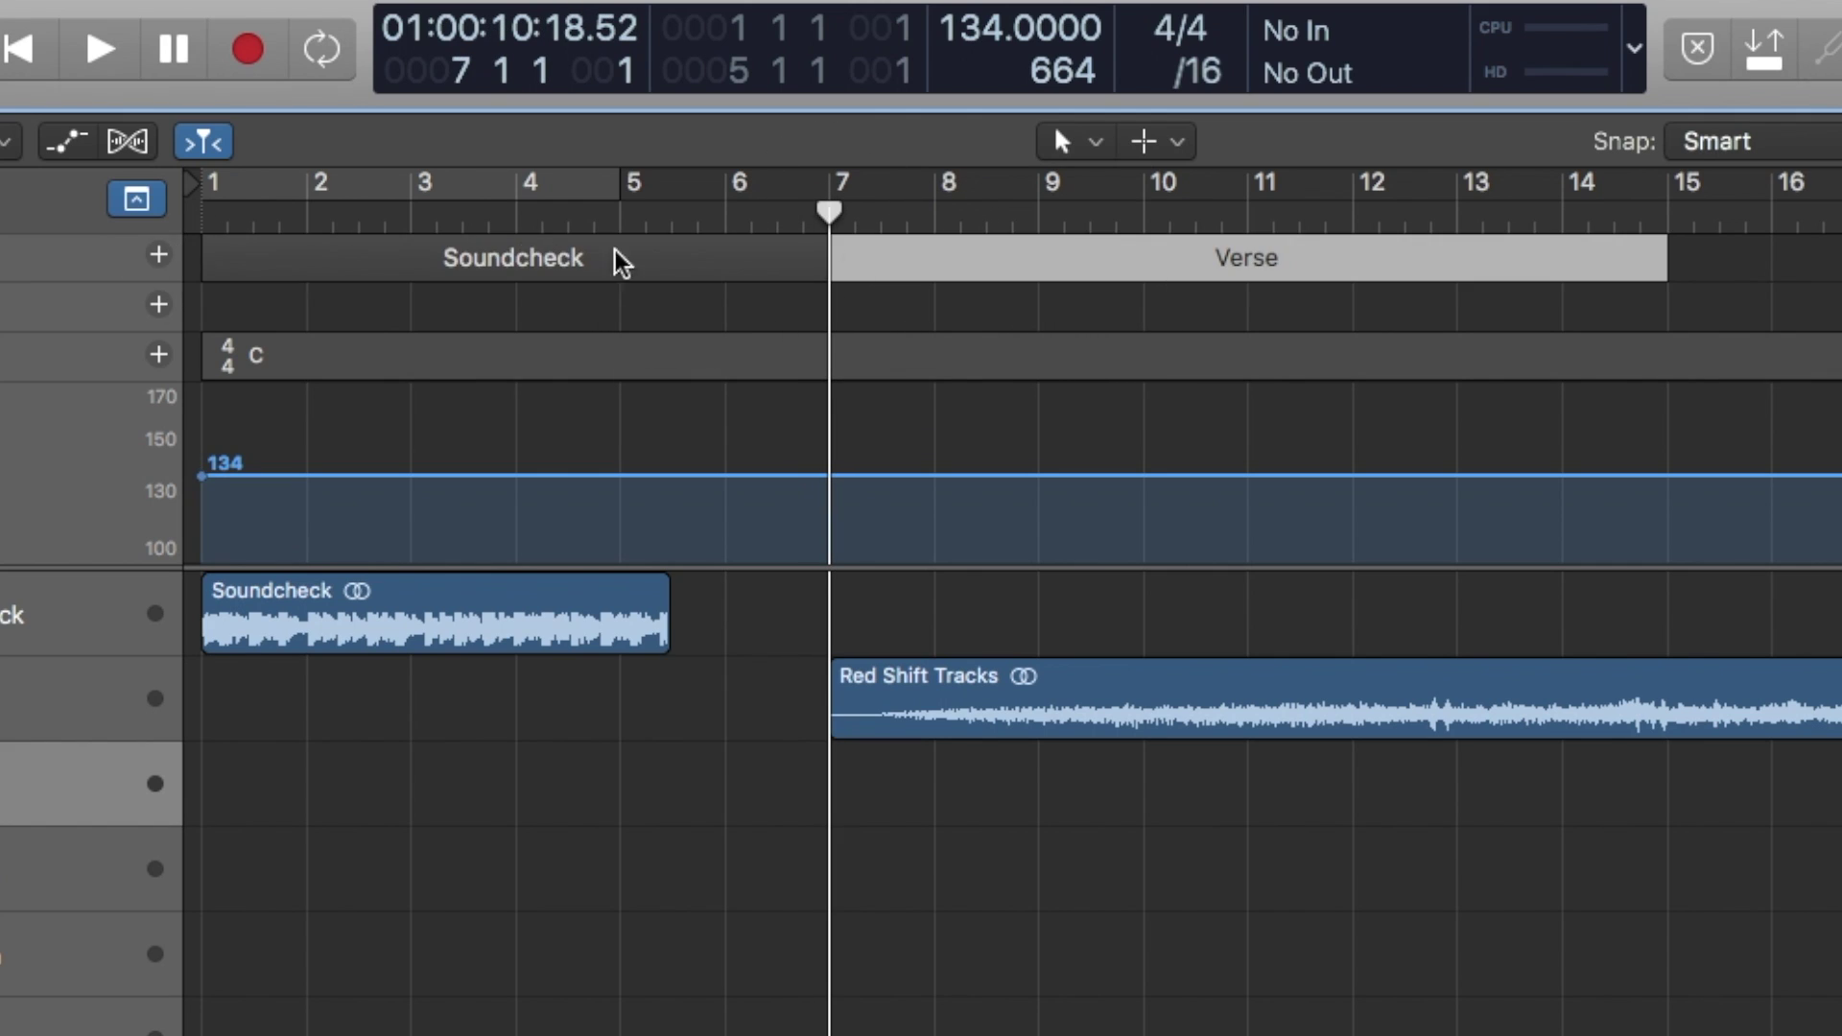
click(1247, 261)
text(Red Shift)
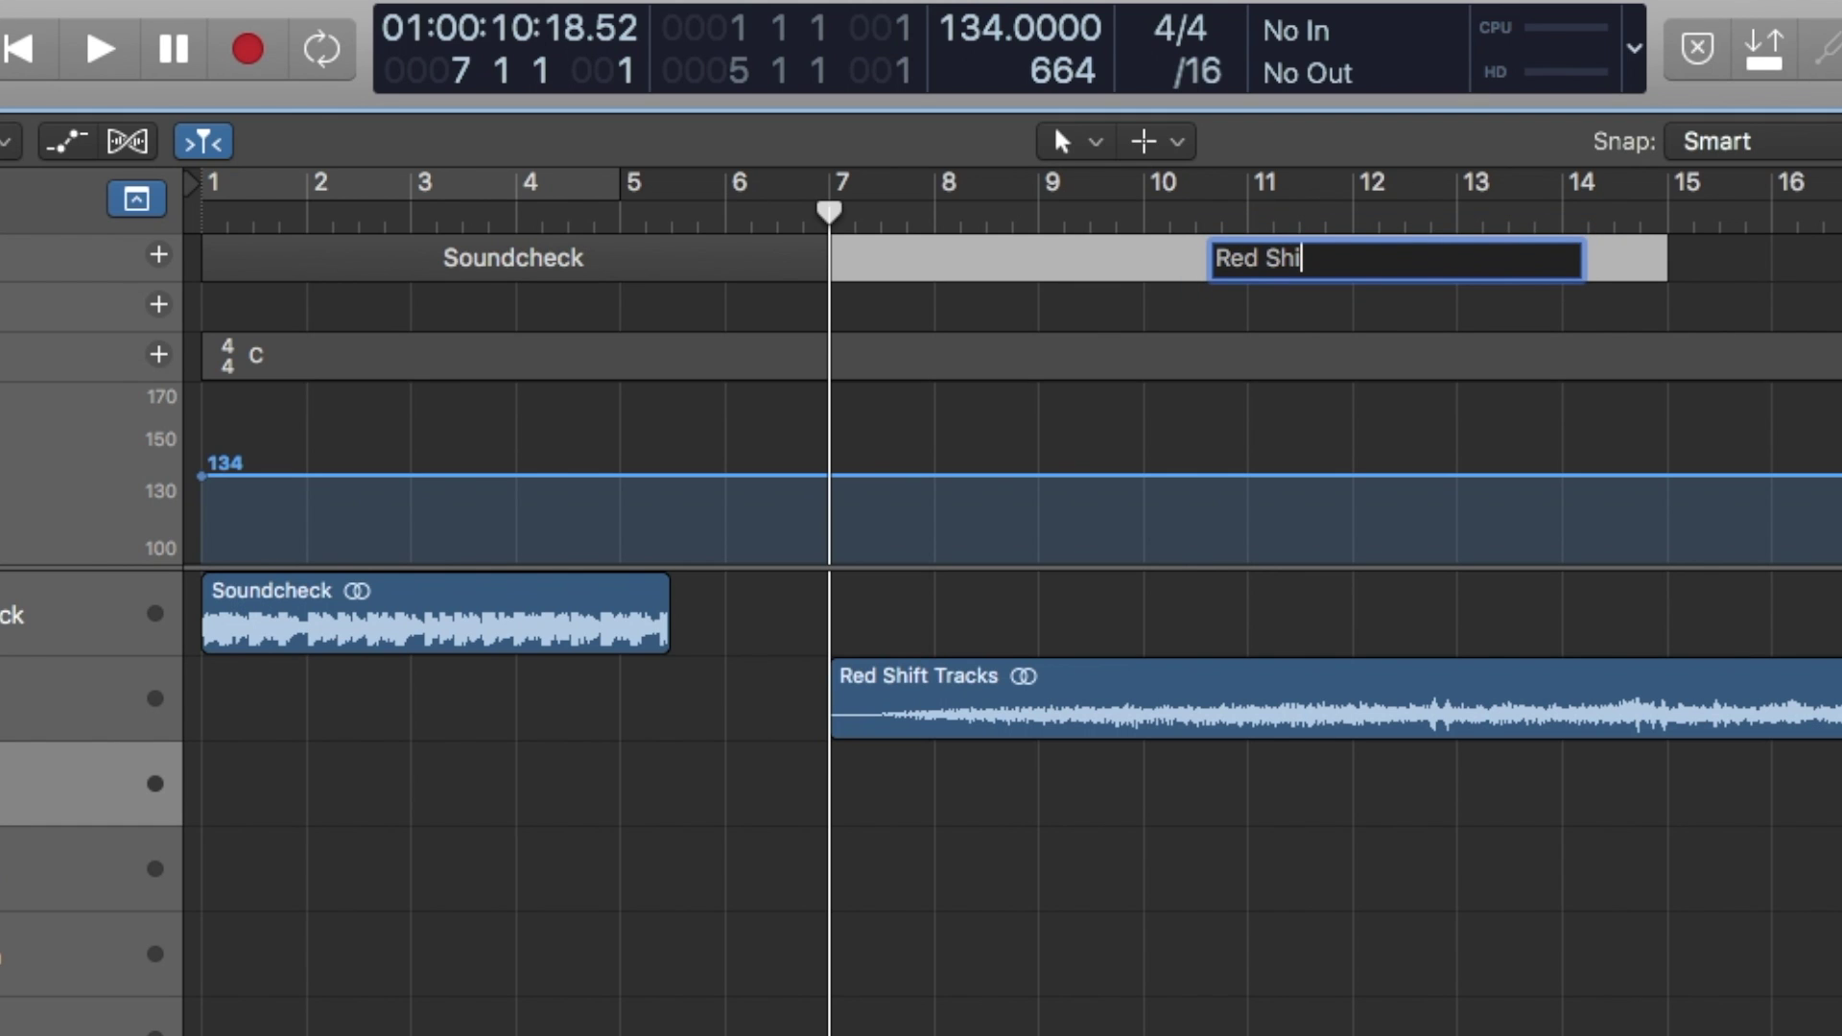
key(Return)
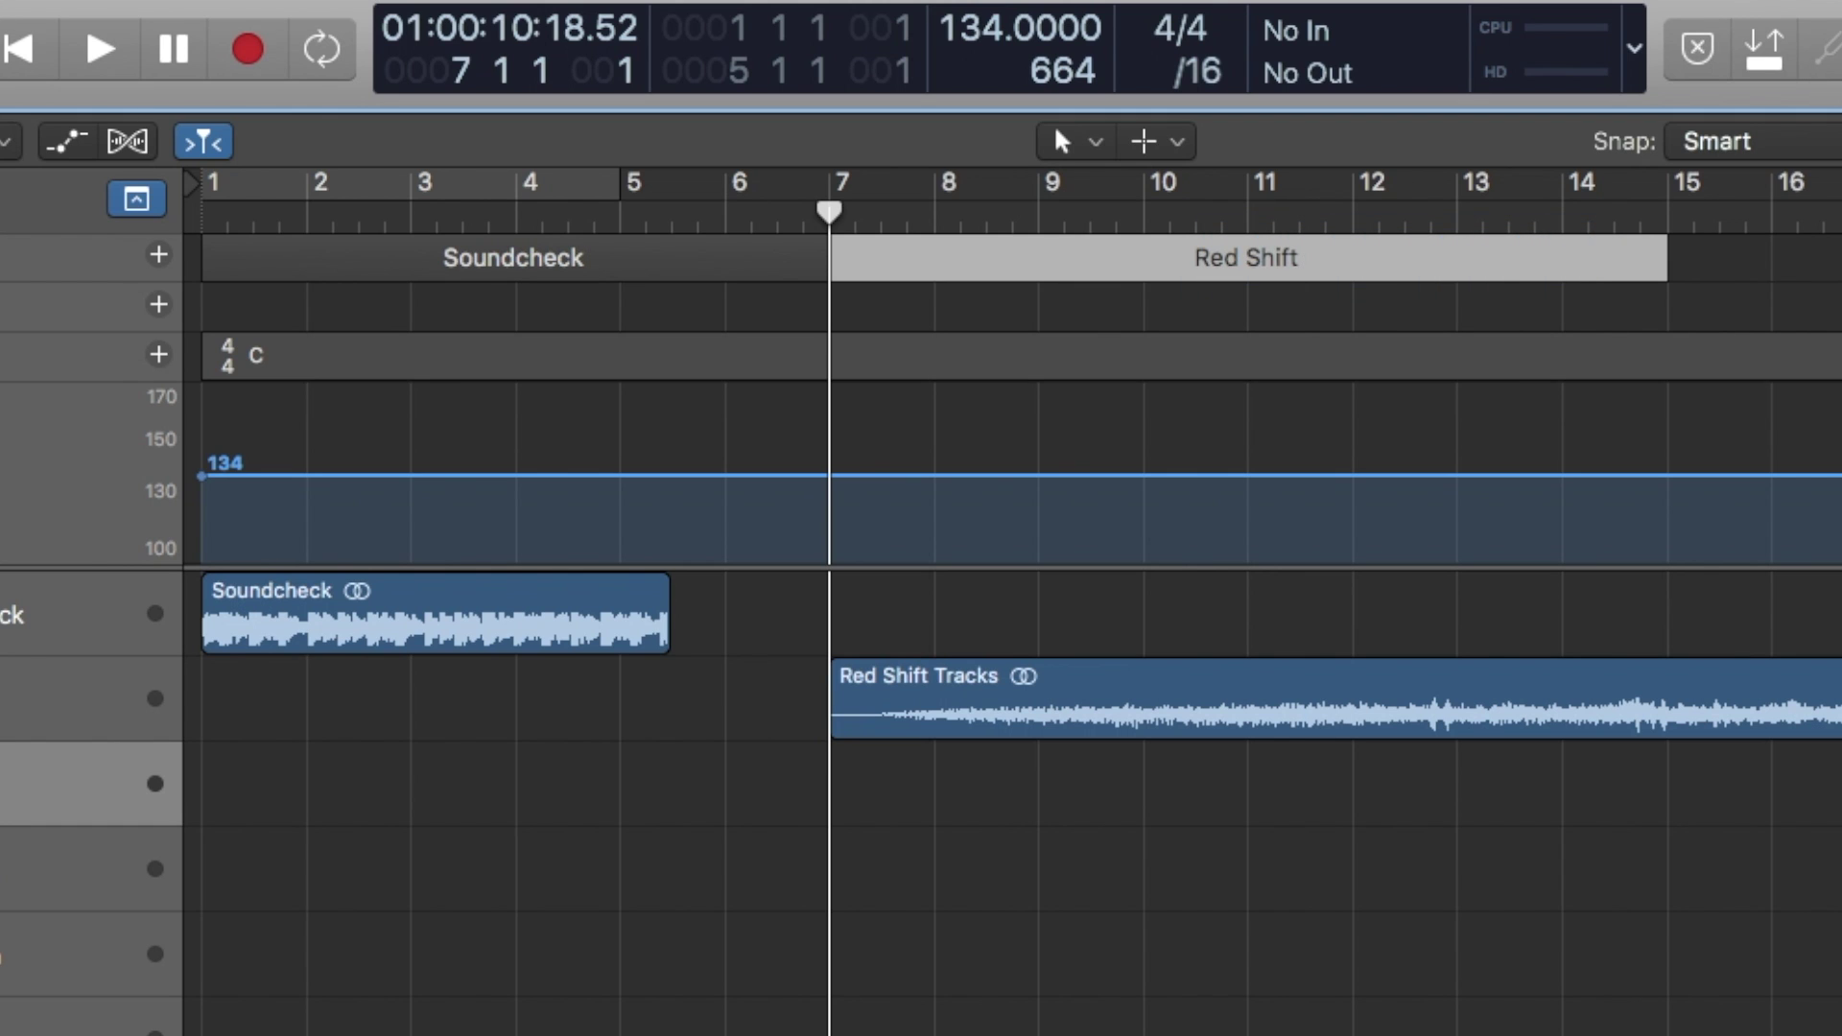
Lengthen the Red Shift arrangement marker to end at bar 142, where the ProloguePlayback region starts
key(super+Left)
key(super+Left)
key(super+Left)
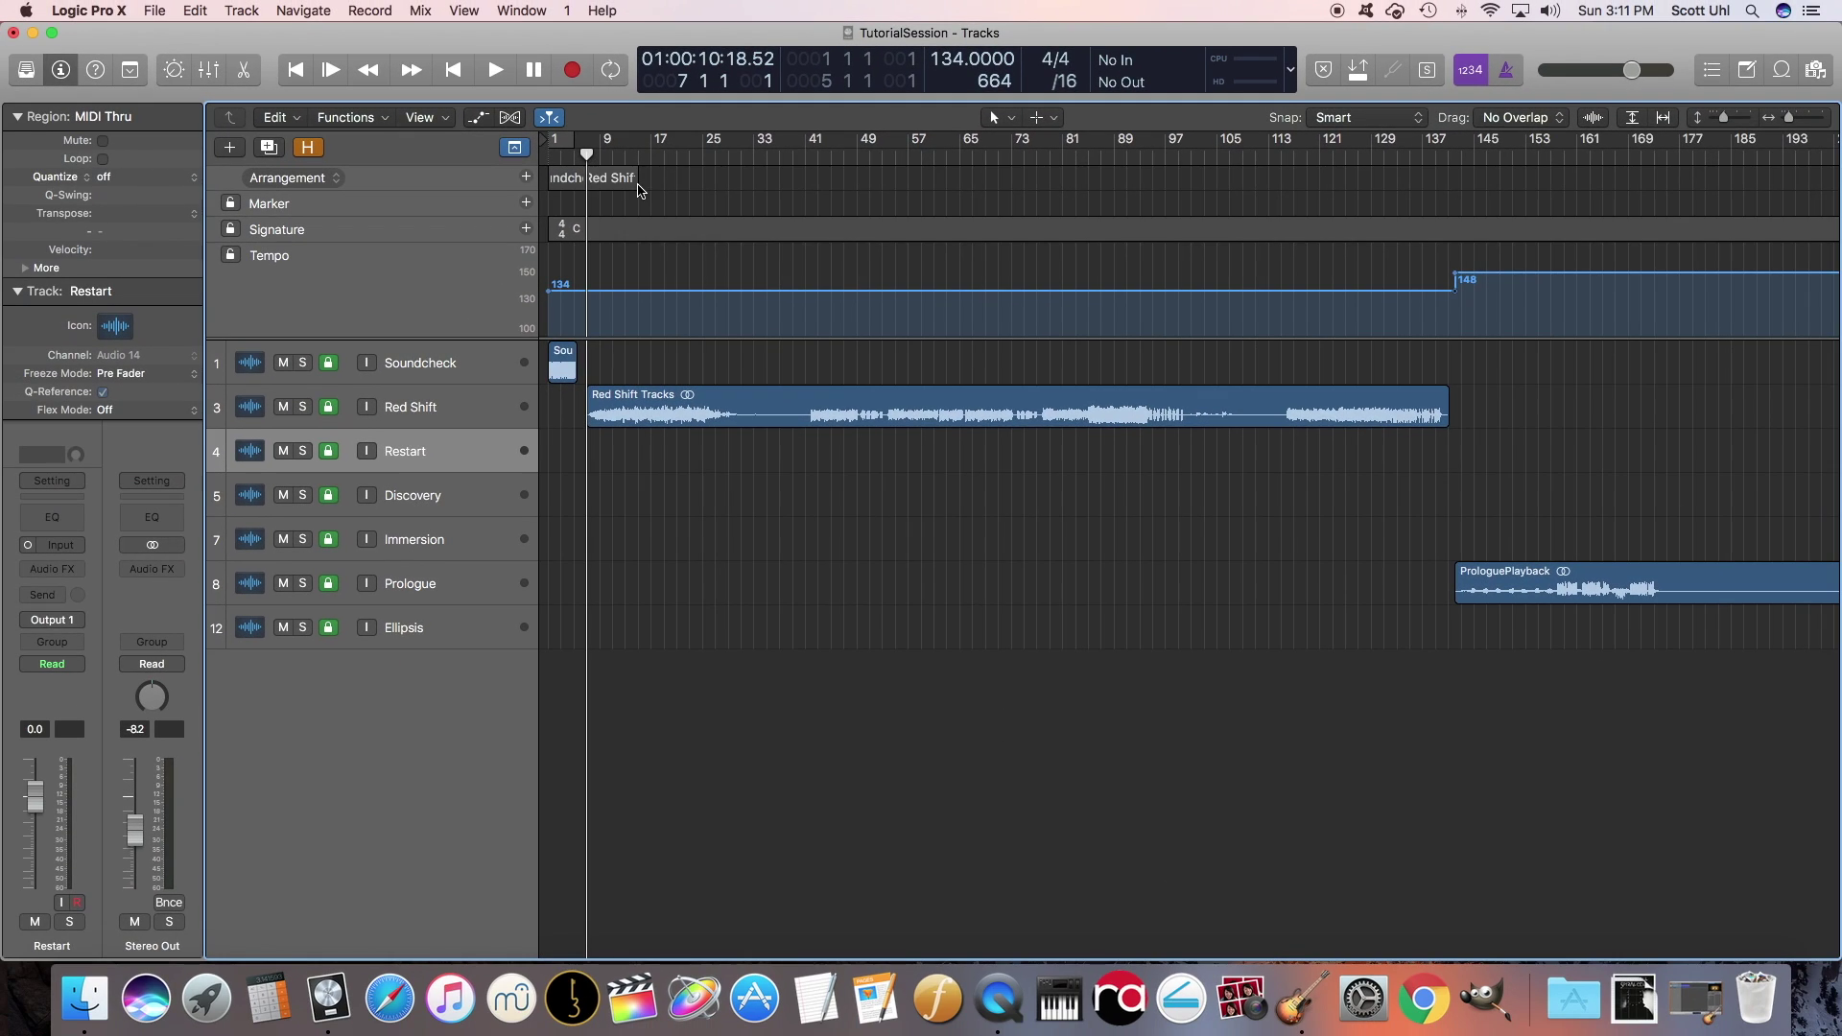
drag(376, 259, 1841, 297)
drag(1430, 199, 1445, 200)
key(super+Right)
key(super+Right)
key(super+Right)
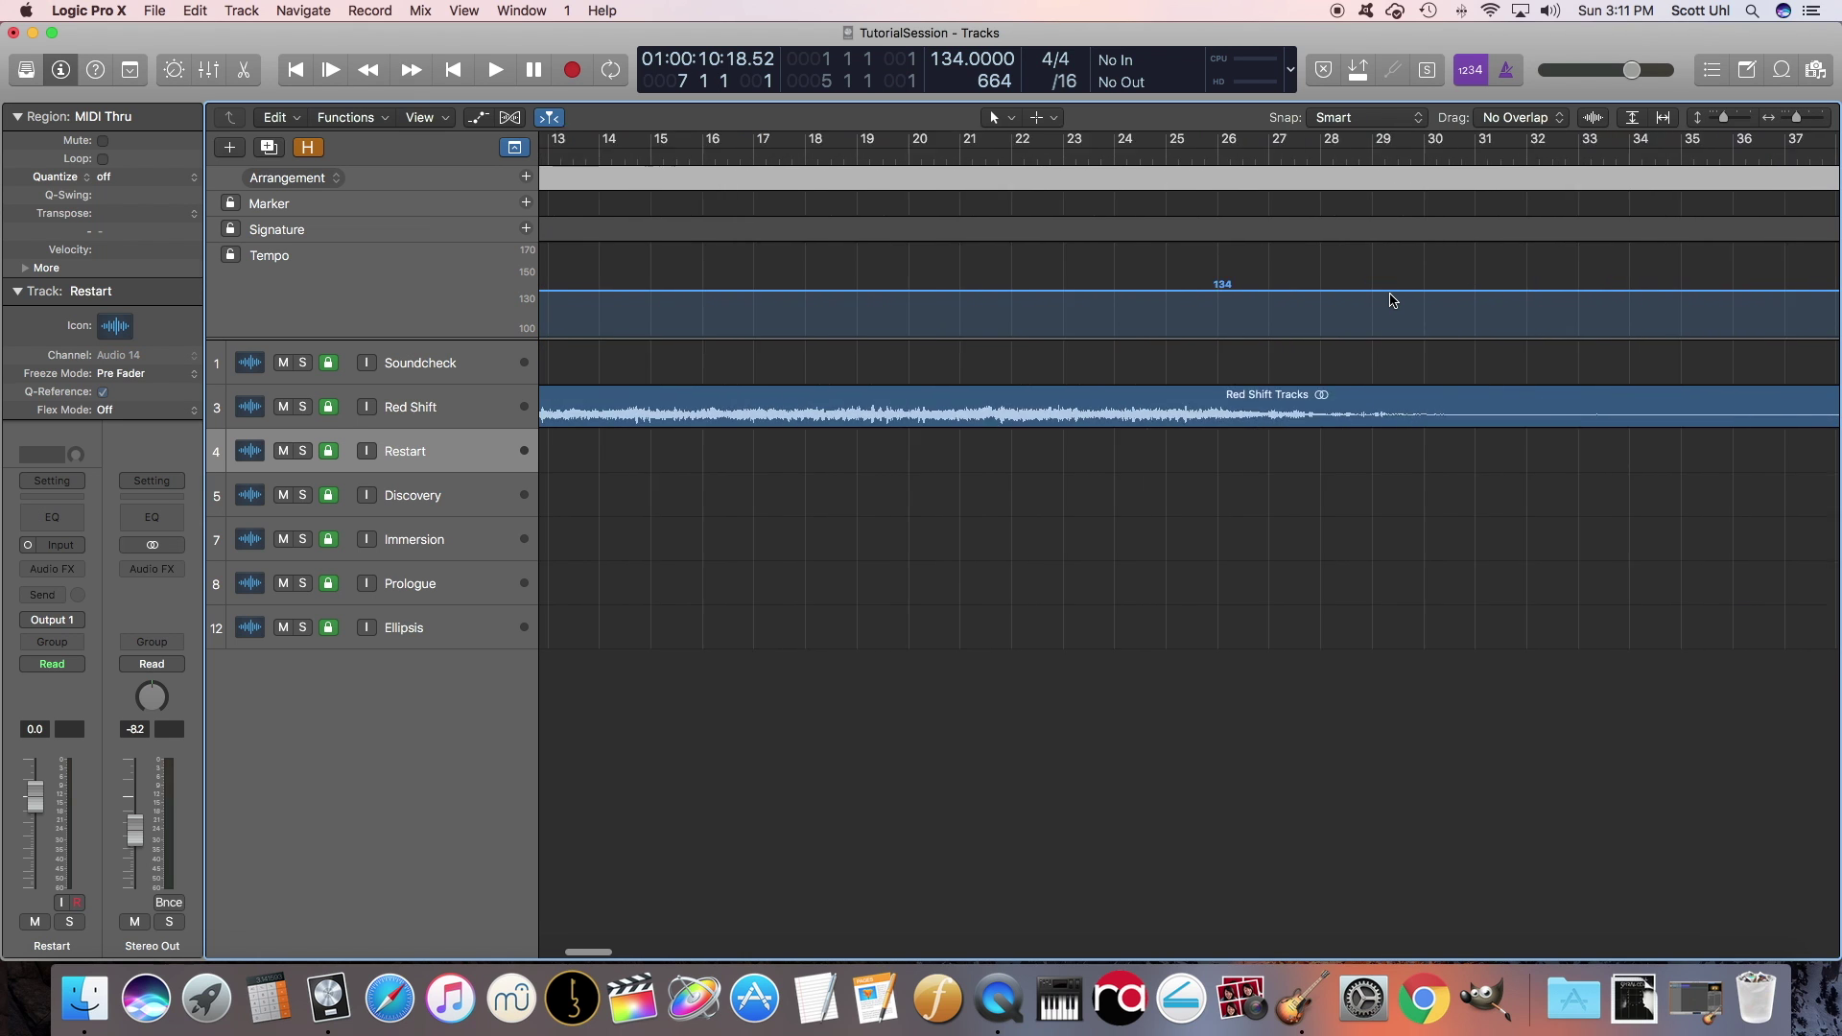
scroll(1396, 305, right, 10)
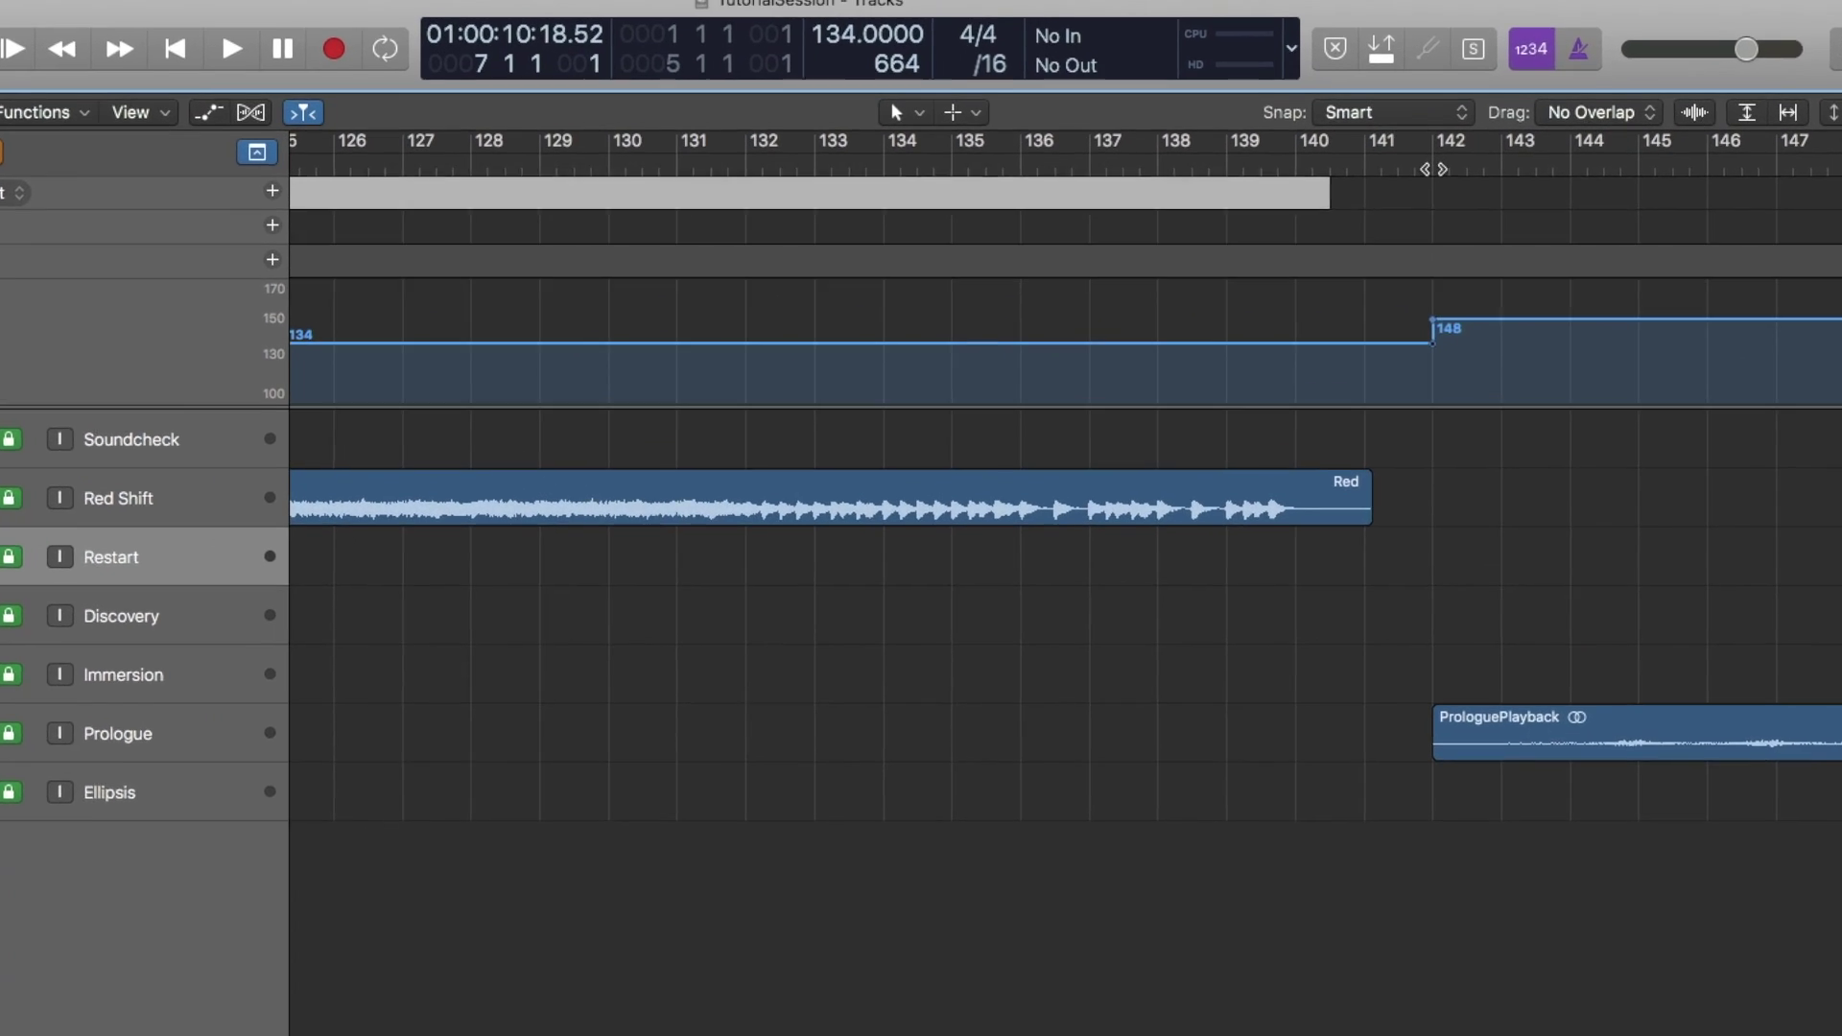
click(1396, 159)
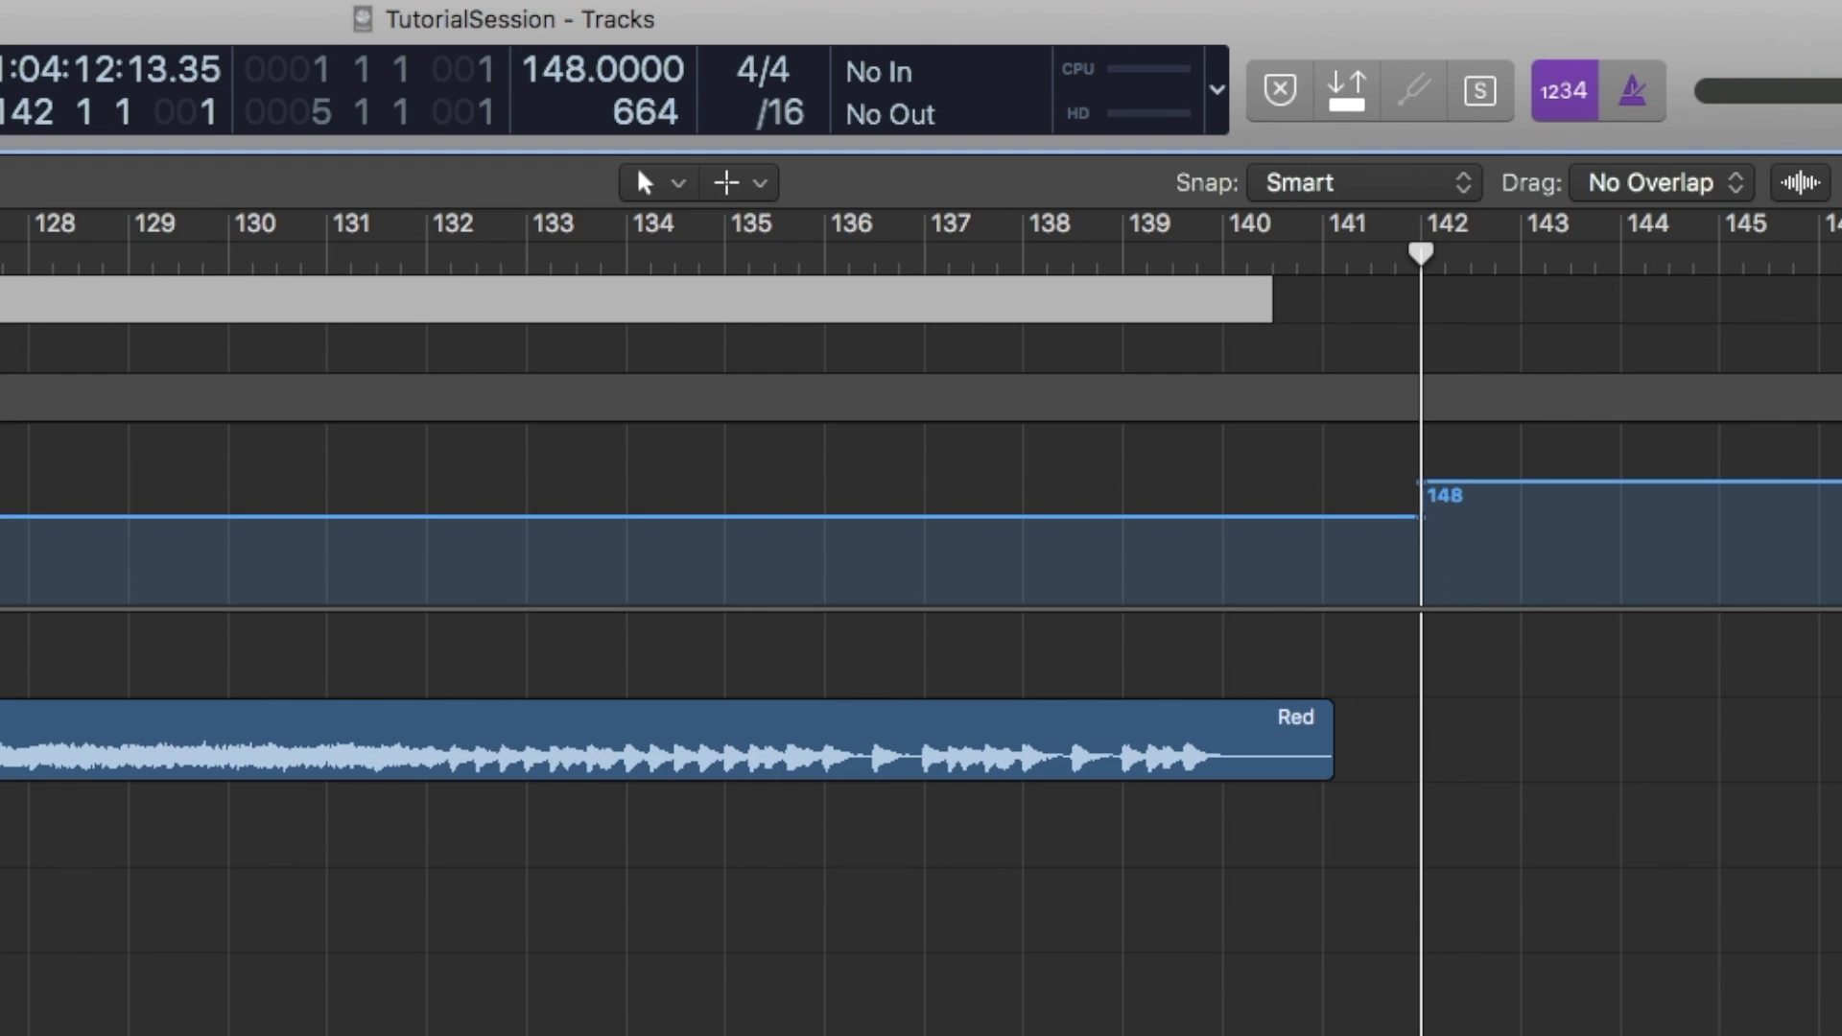
drag(1283, 301, 1420, 299)
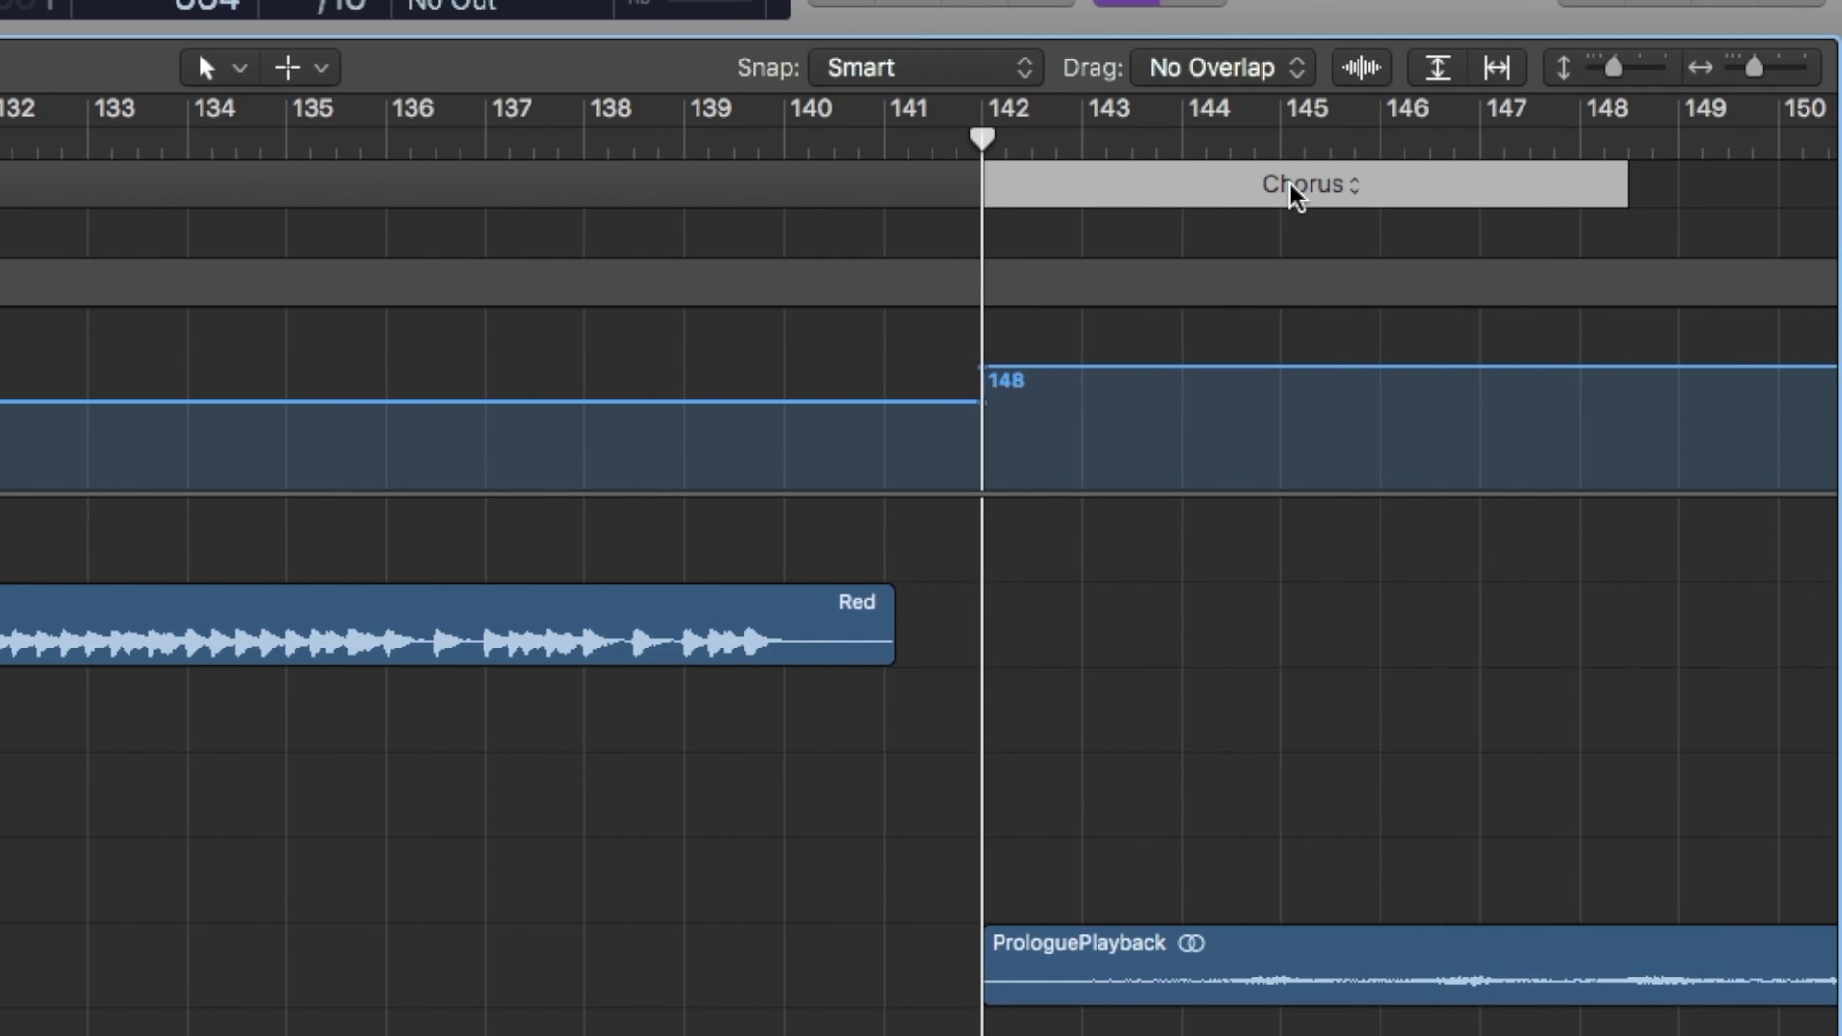
Rename the Chorus arrangement marker starting at bar 142 to Prologue
click(1297, 197)
click(1382, 370)
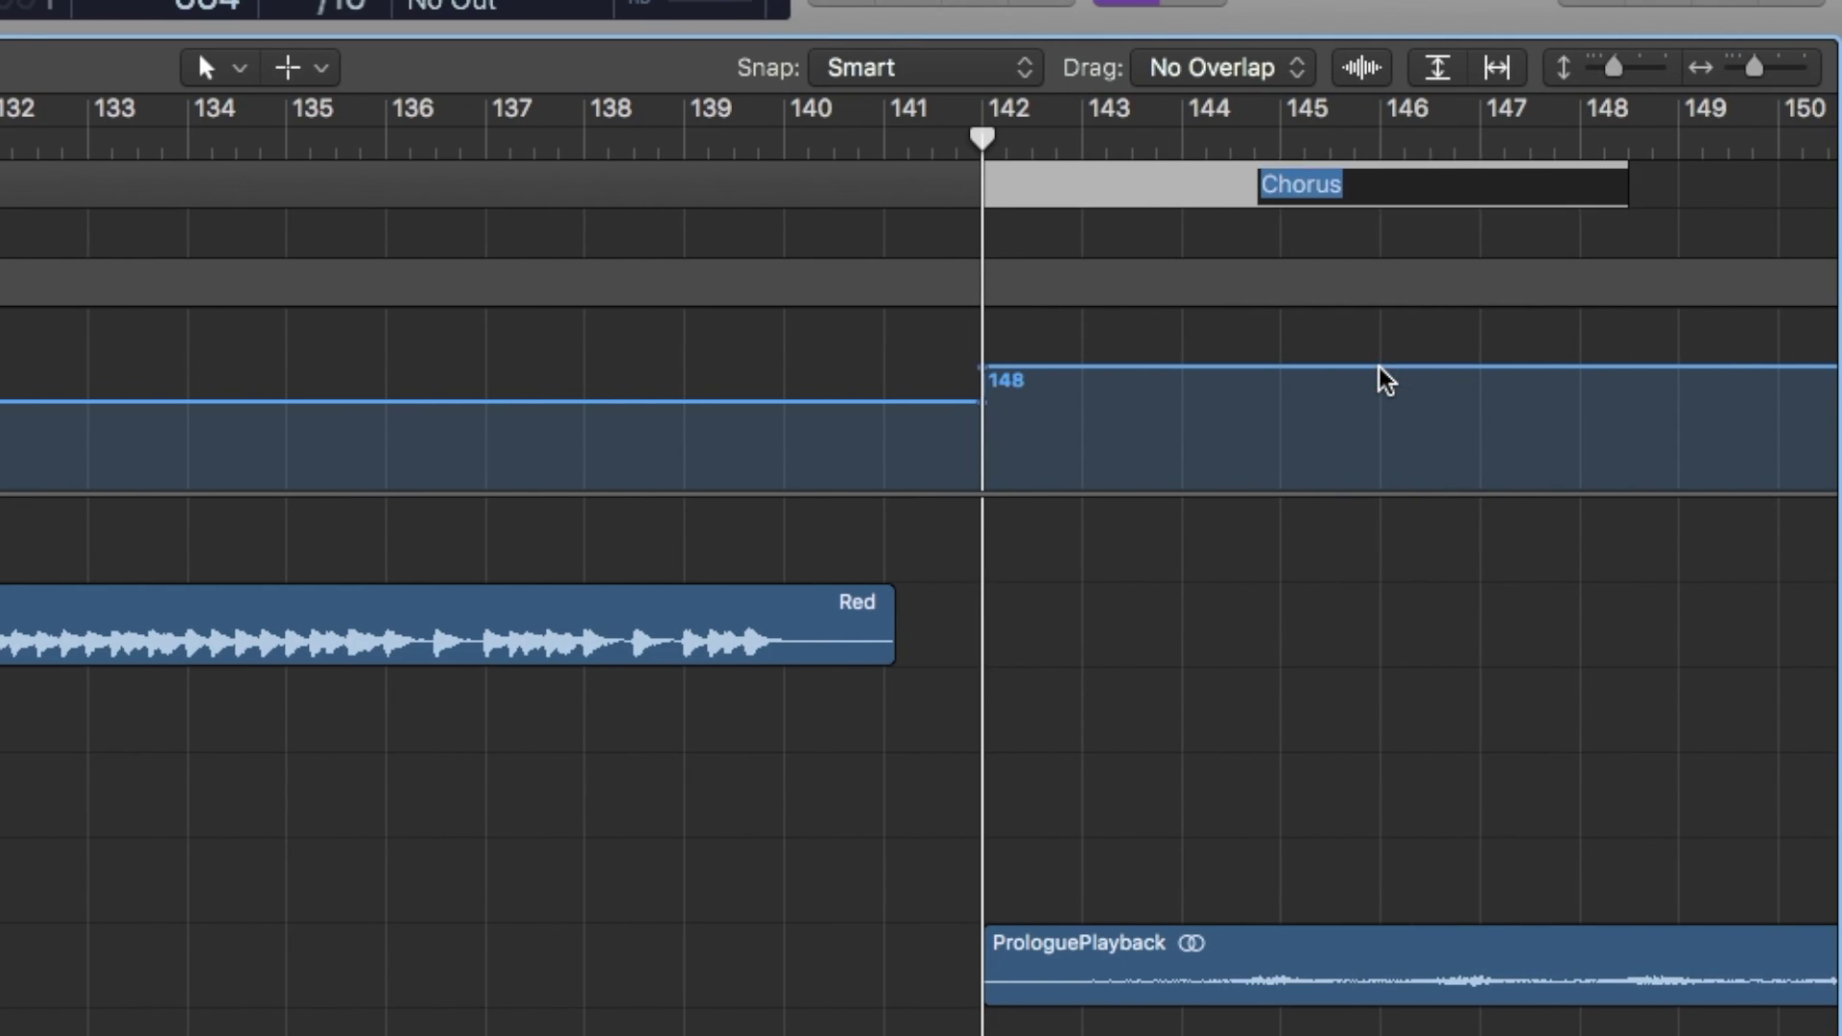
text(Prologue)
key(Return)
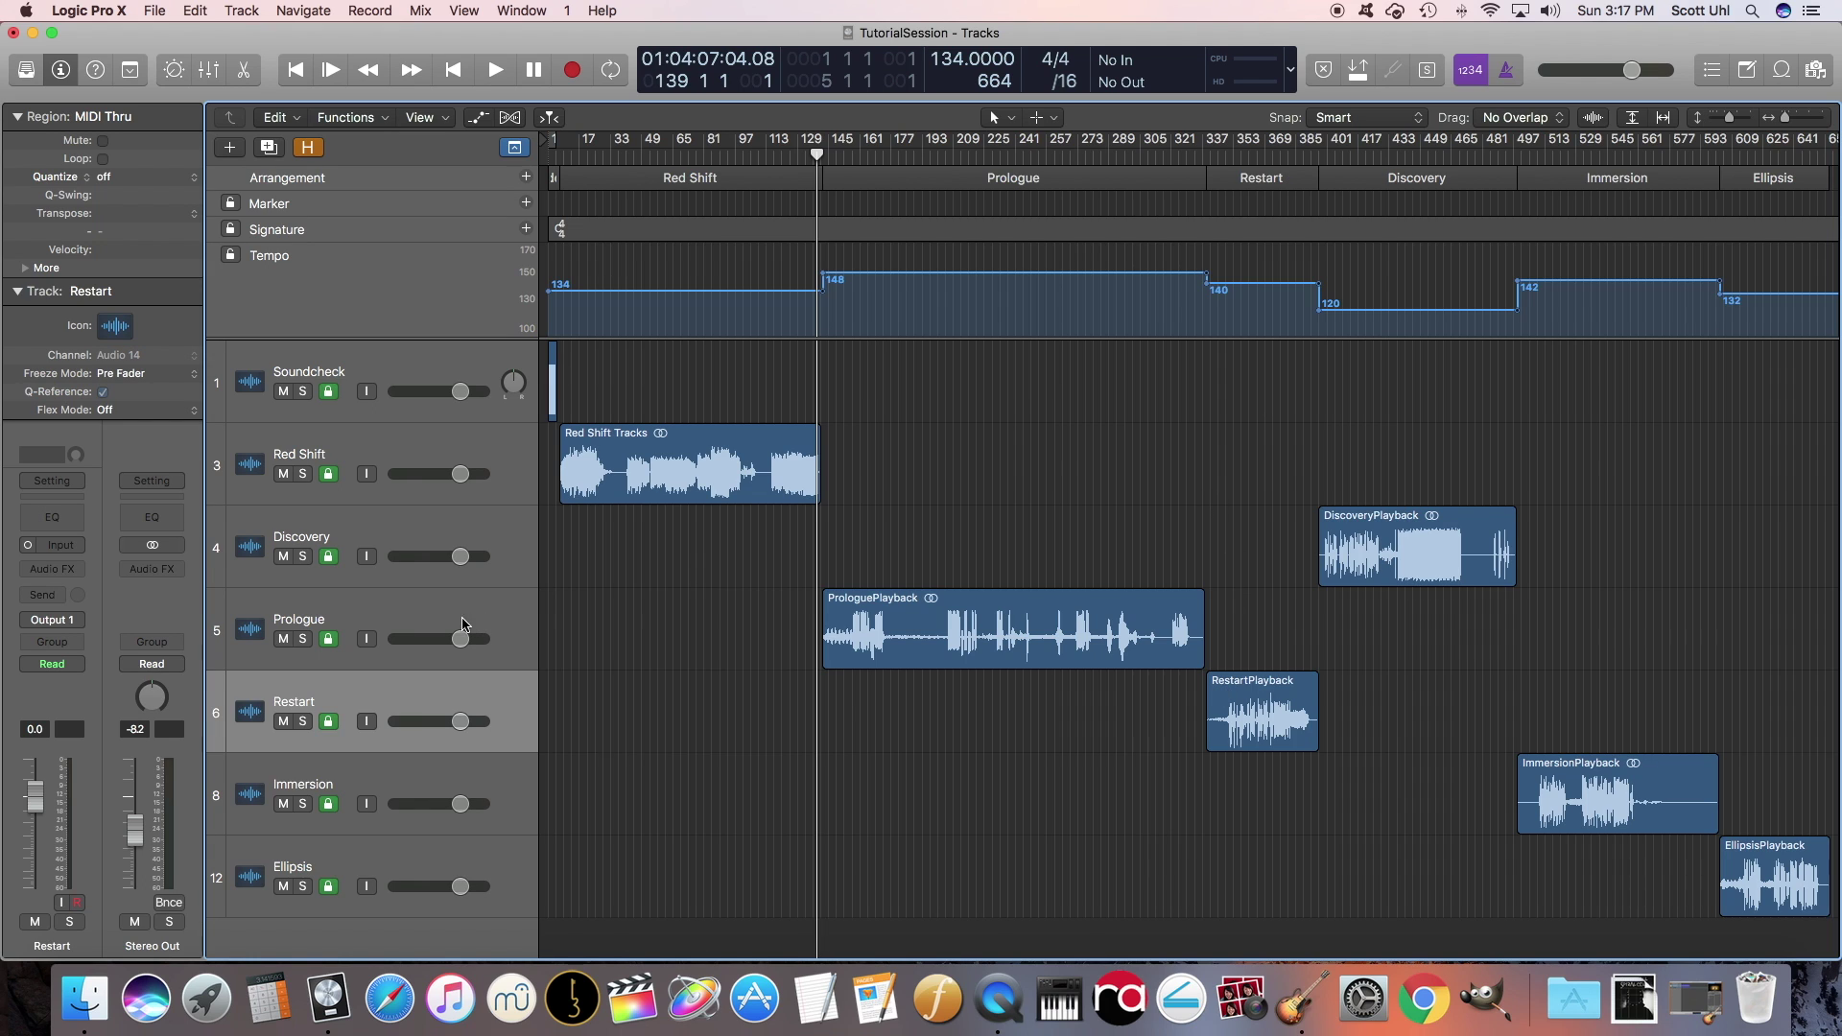
Move the Prologue and Restart tracks above Discovery, and return Discovery to directly below Red Shift
drag(398, 629, 398, 554)
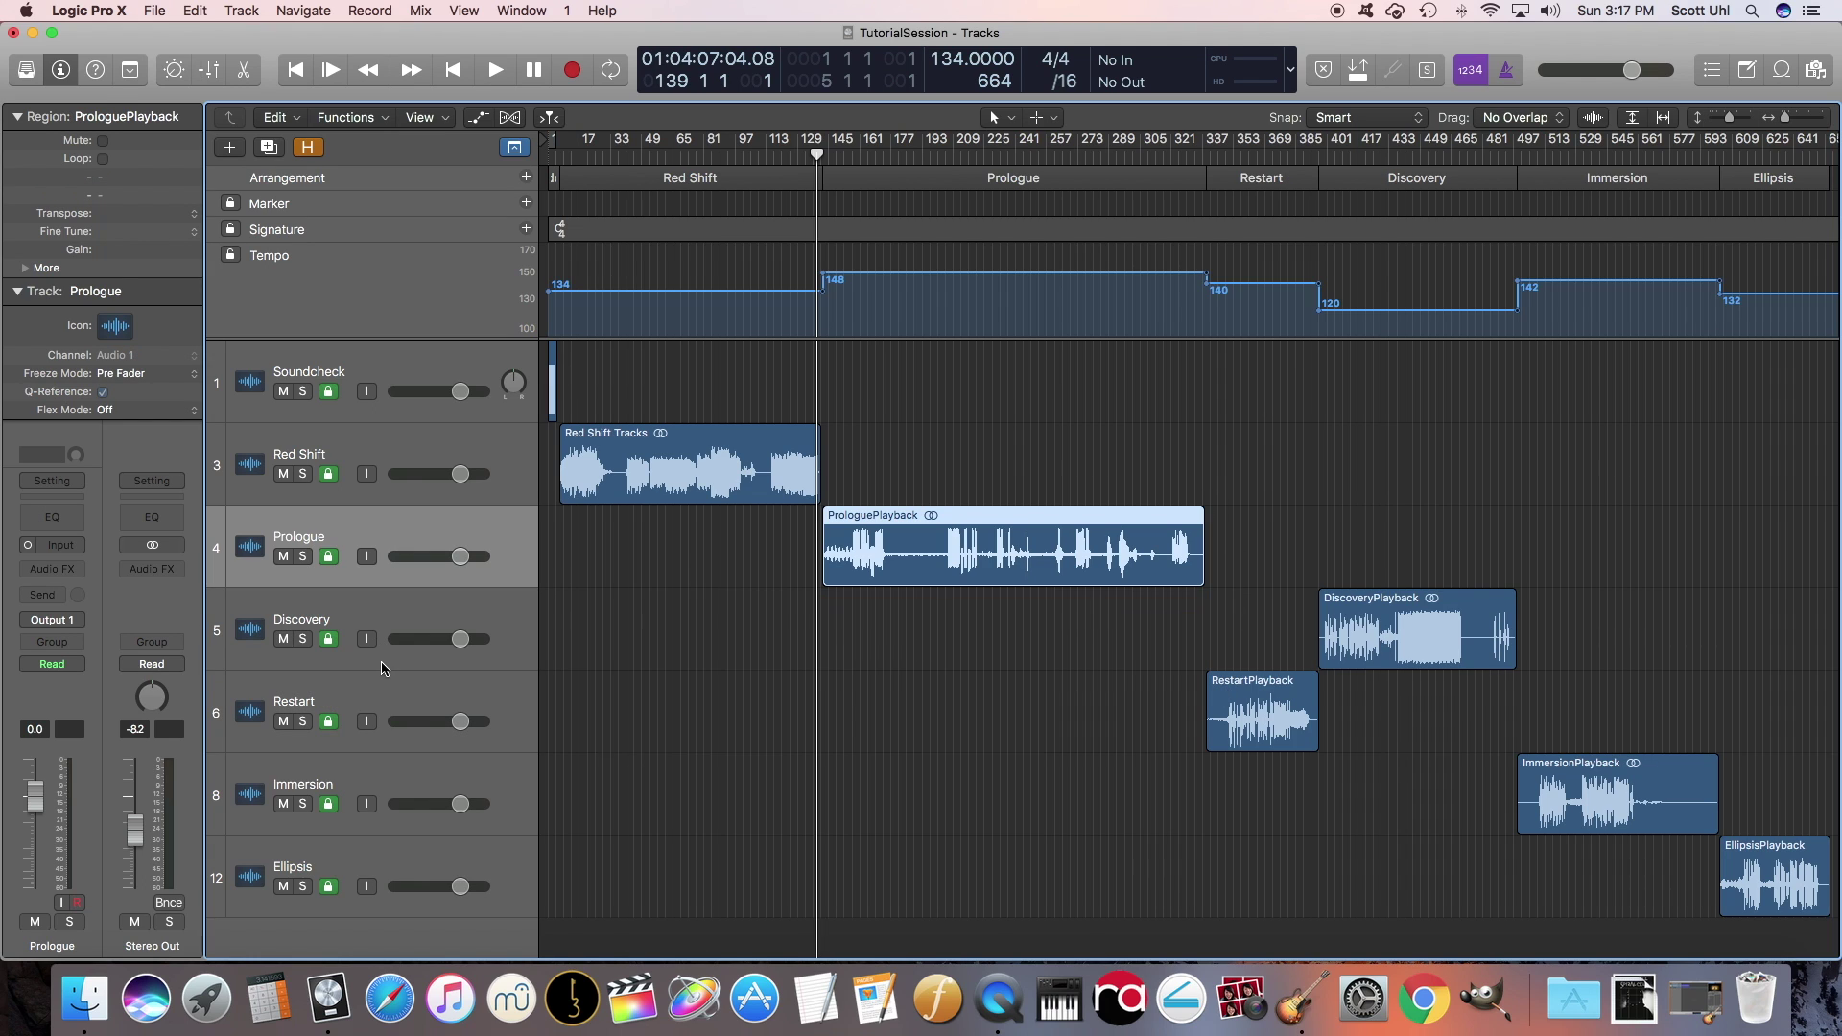
drag(398, 695, 403, 617)
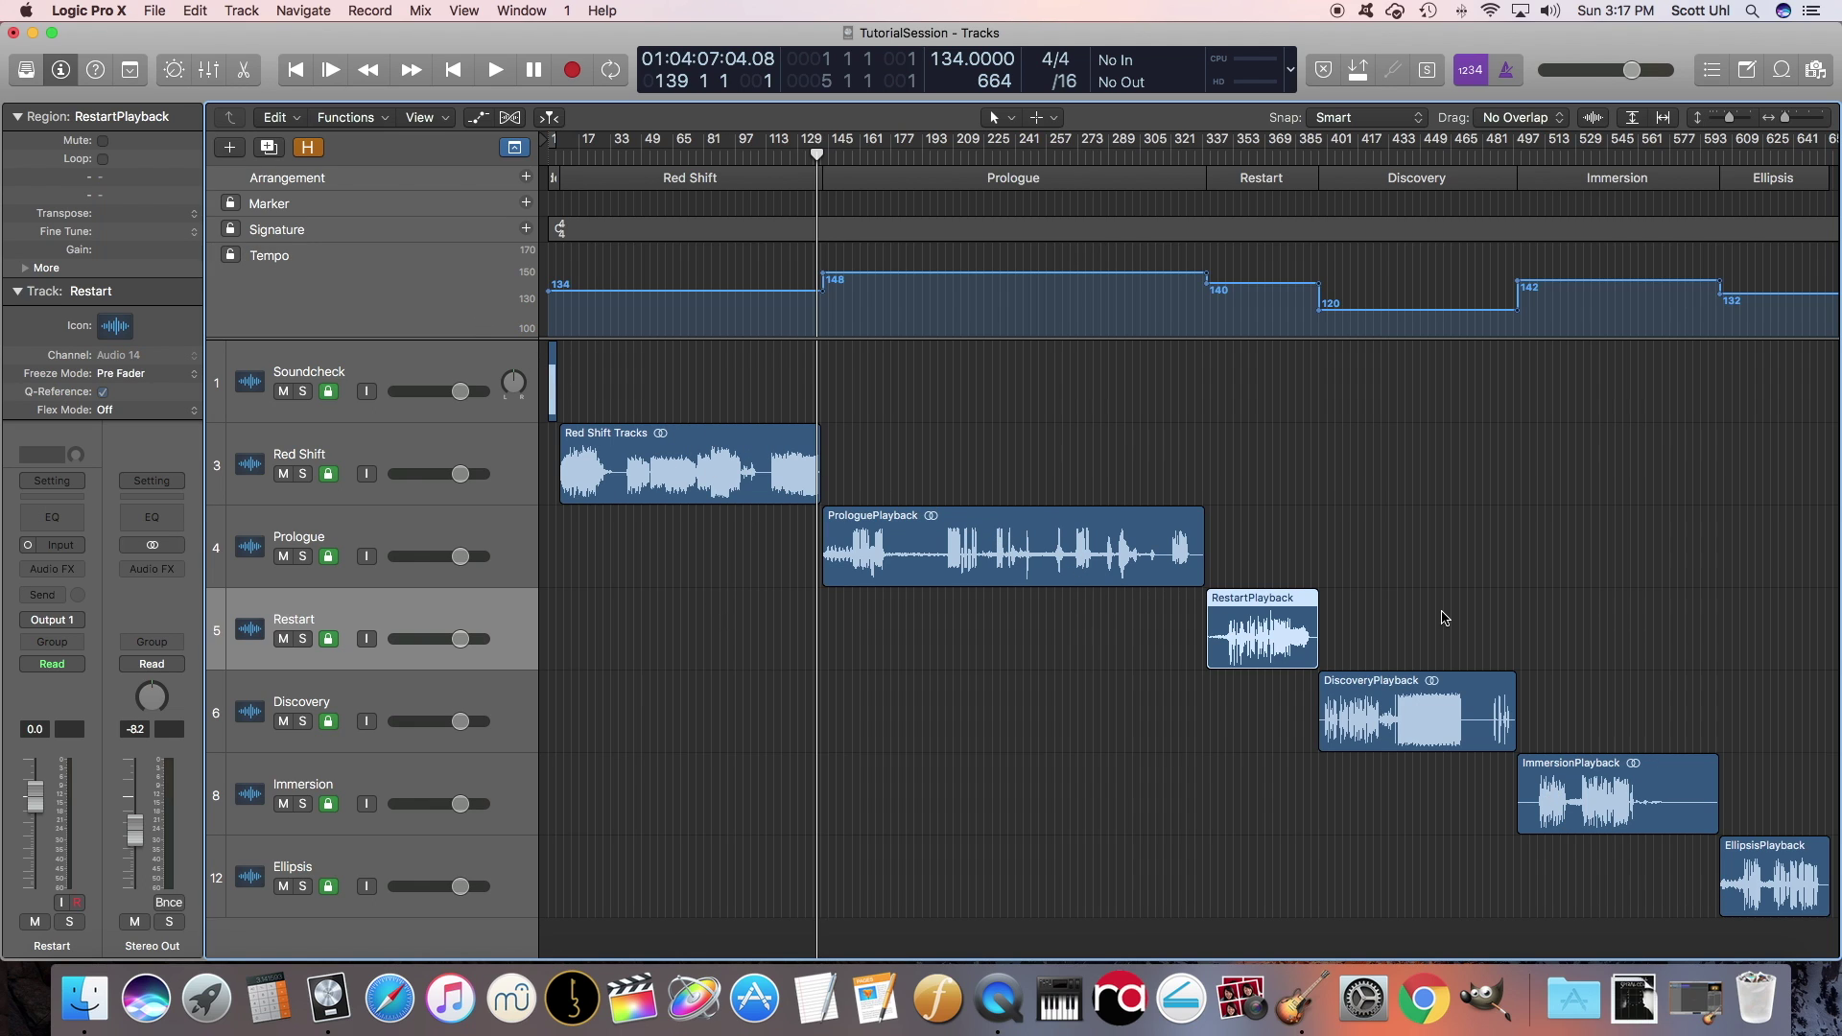
drag(384, 712, 388, 544)
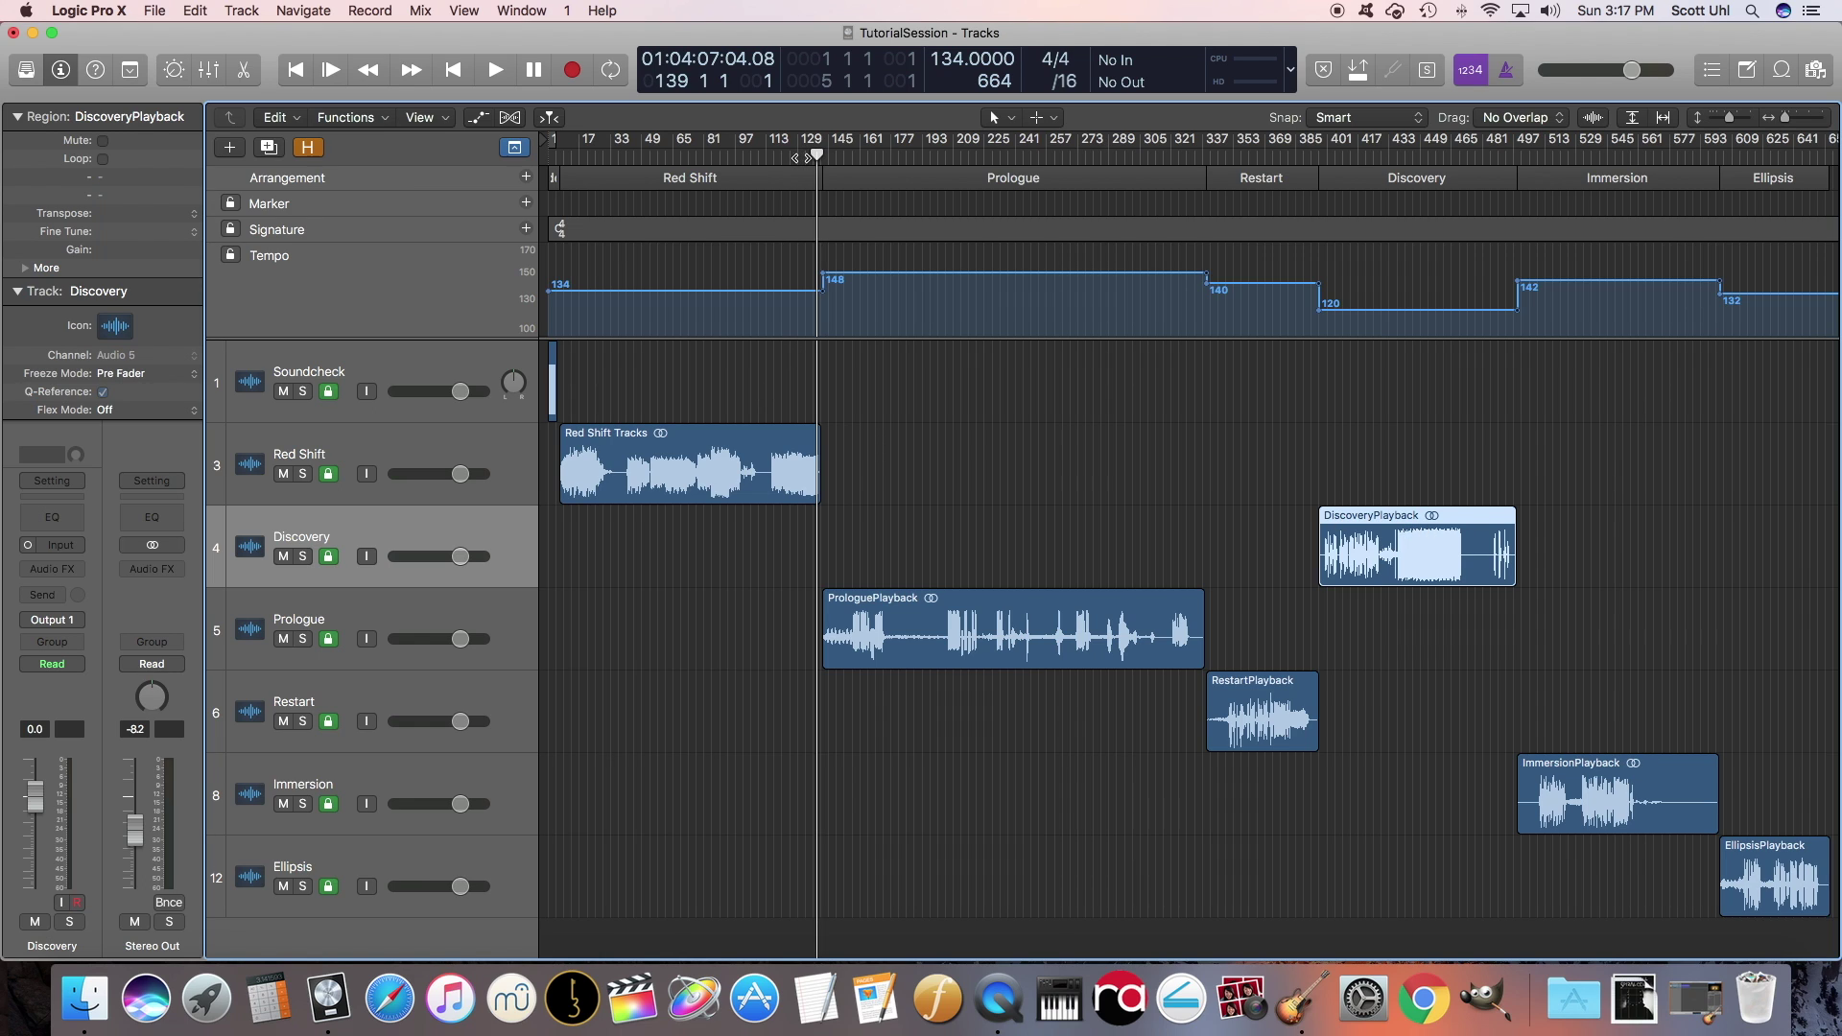
Place the playhead at bar 145, go from Red Shift down to the Discovery track, and briefly play it from its region
mouse_move(811, 156)
mouse_down()
mouse_move(791, 157)
mouse_move(829, 157)
mouse_up()
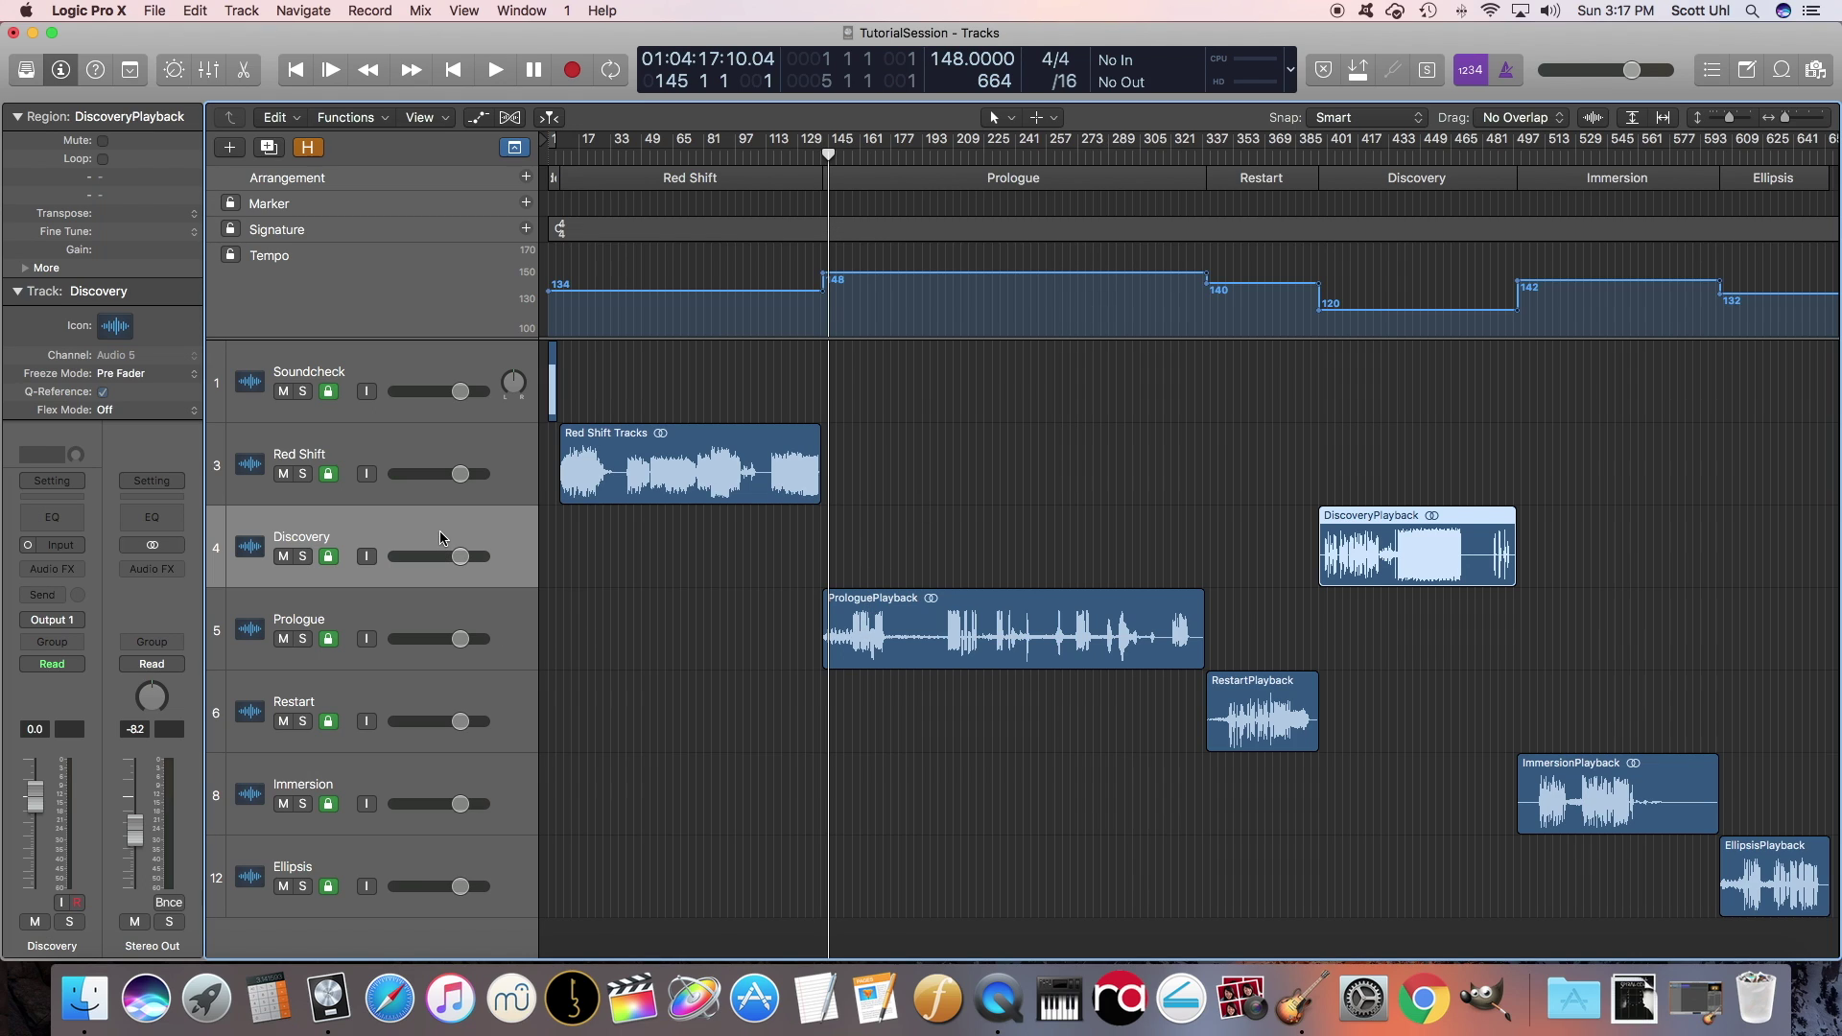
click(425, 452)
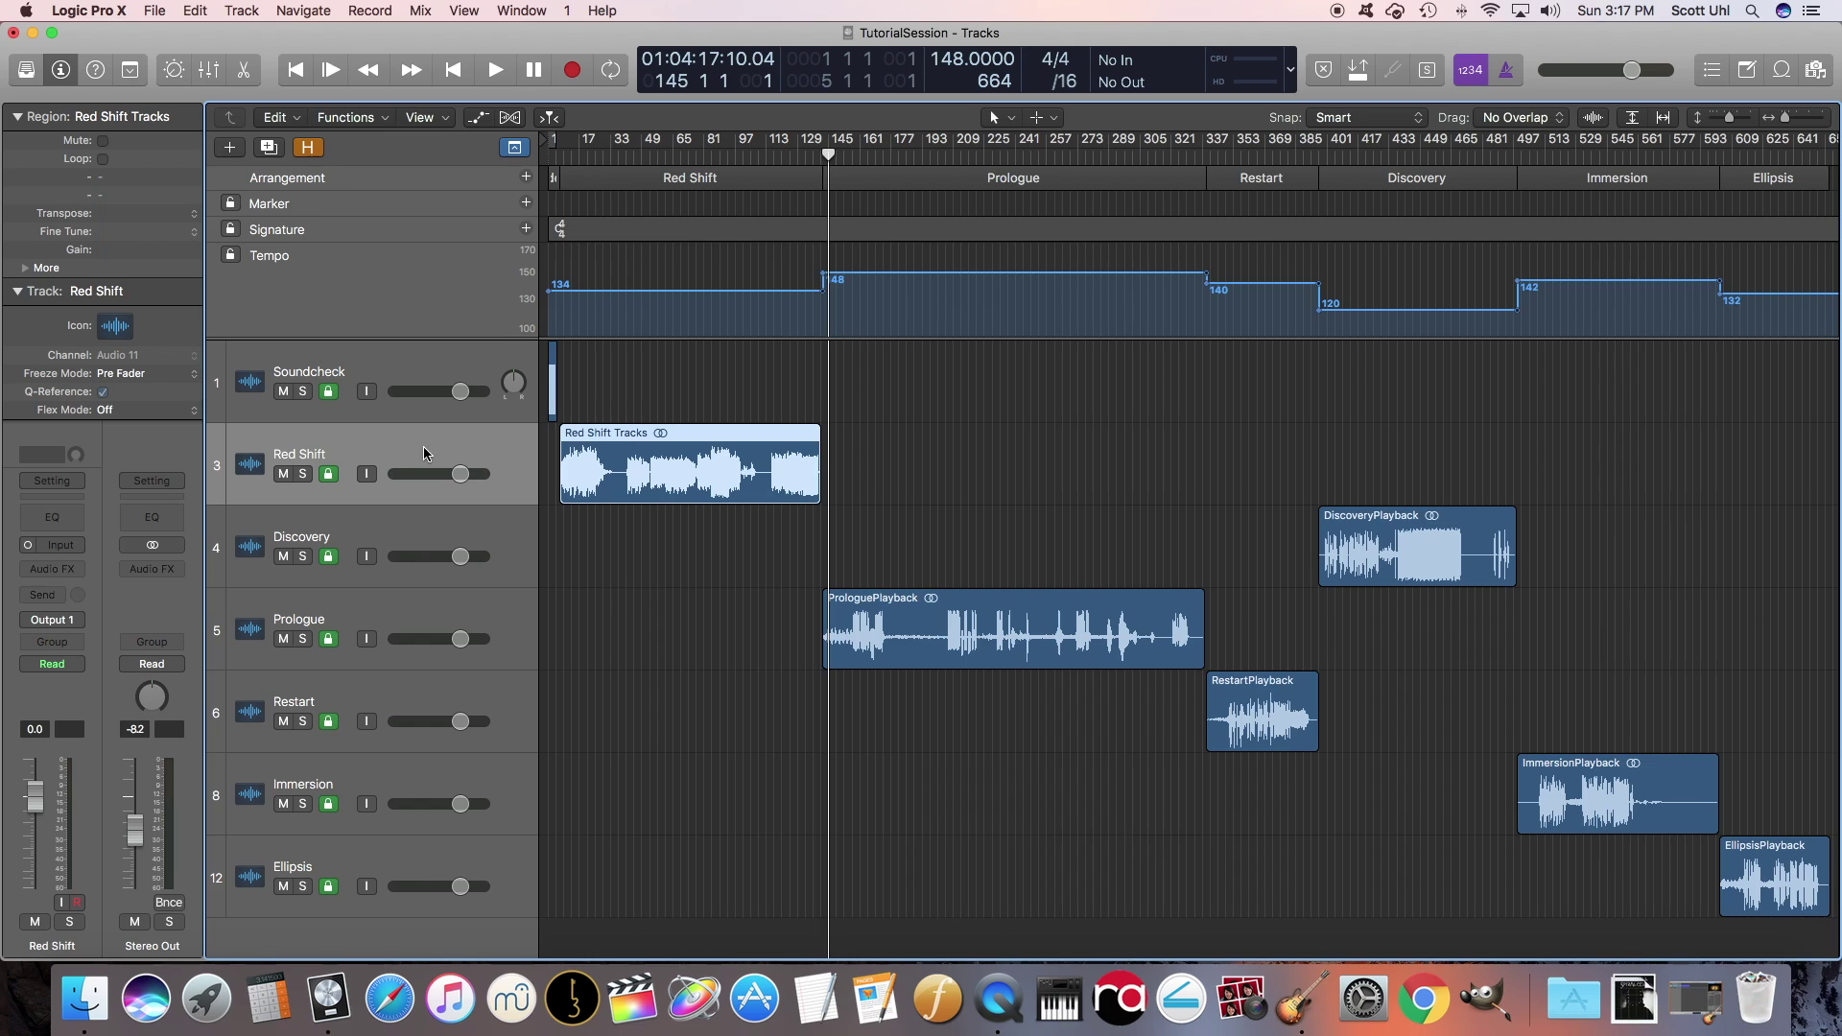
key(Down)
key(shift+Return)
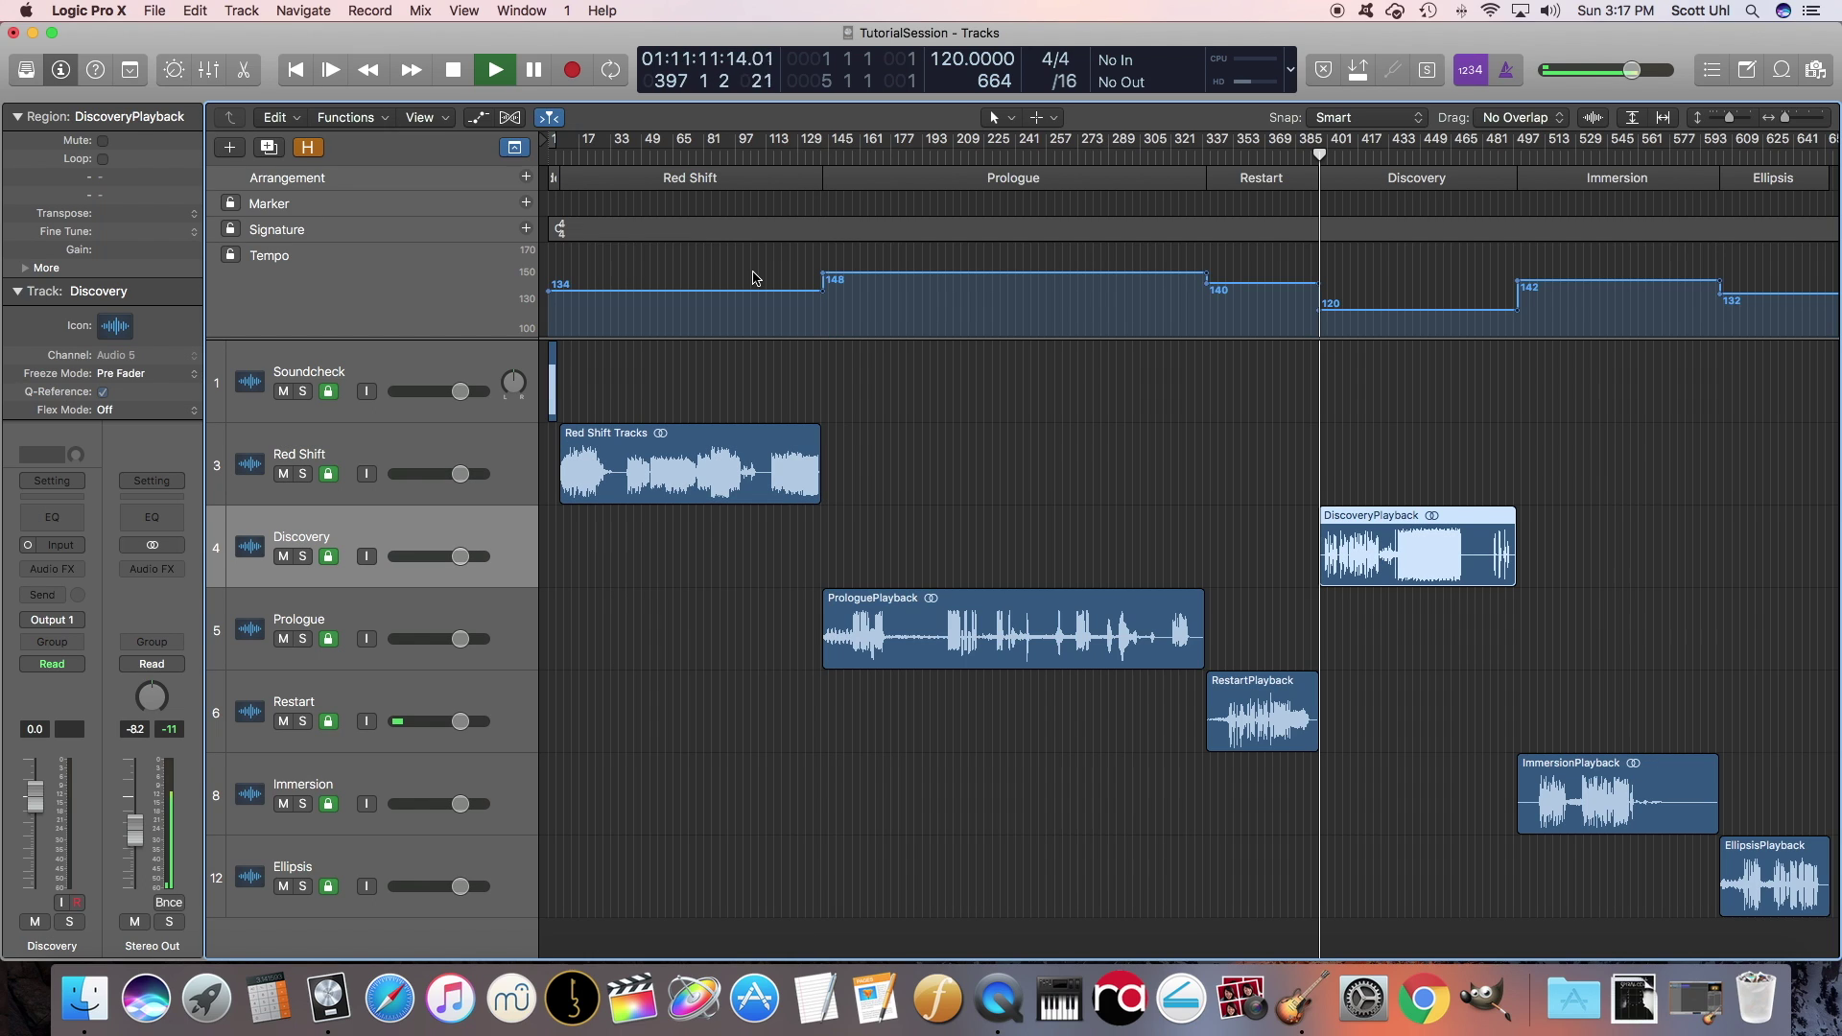
key(space)
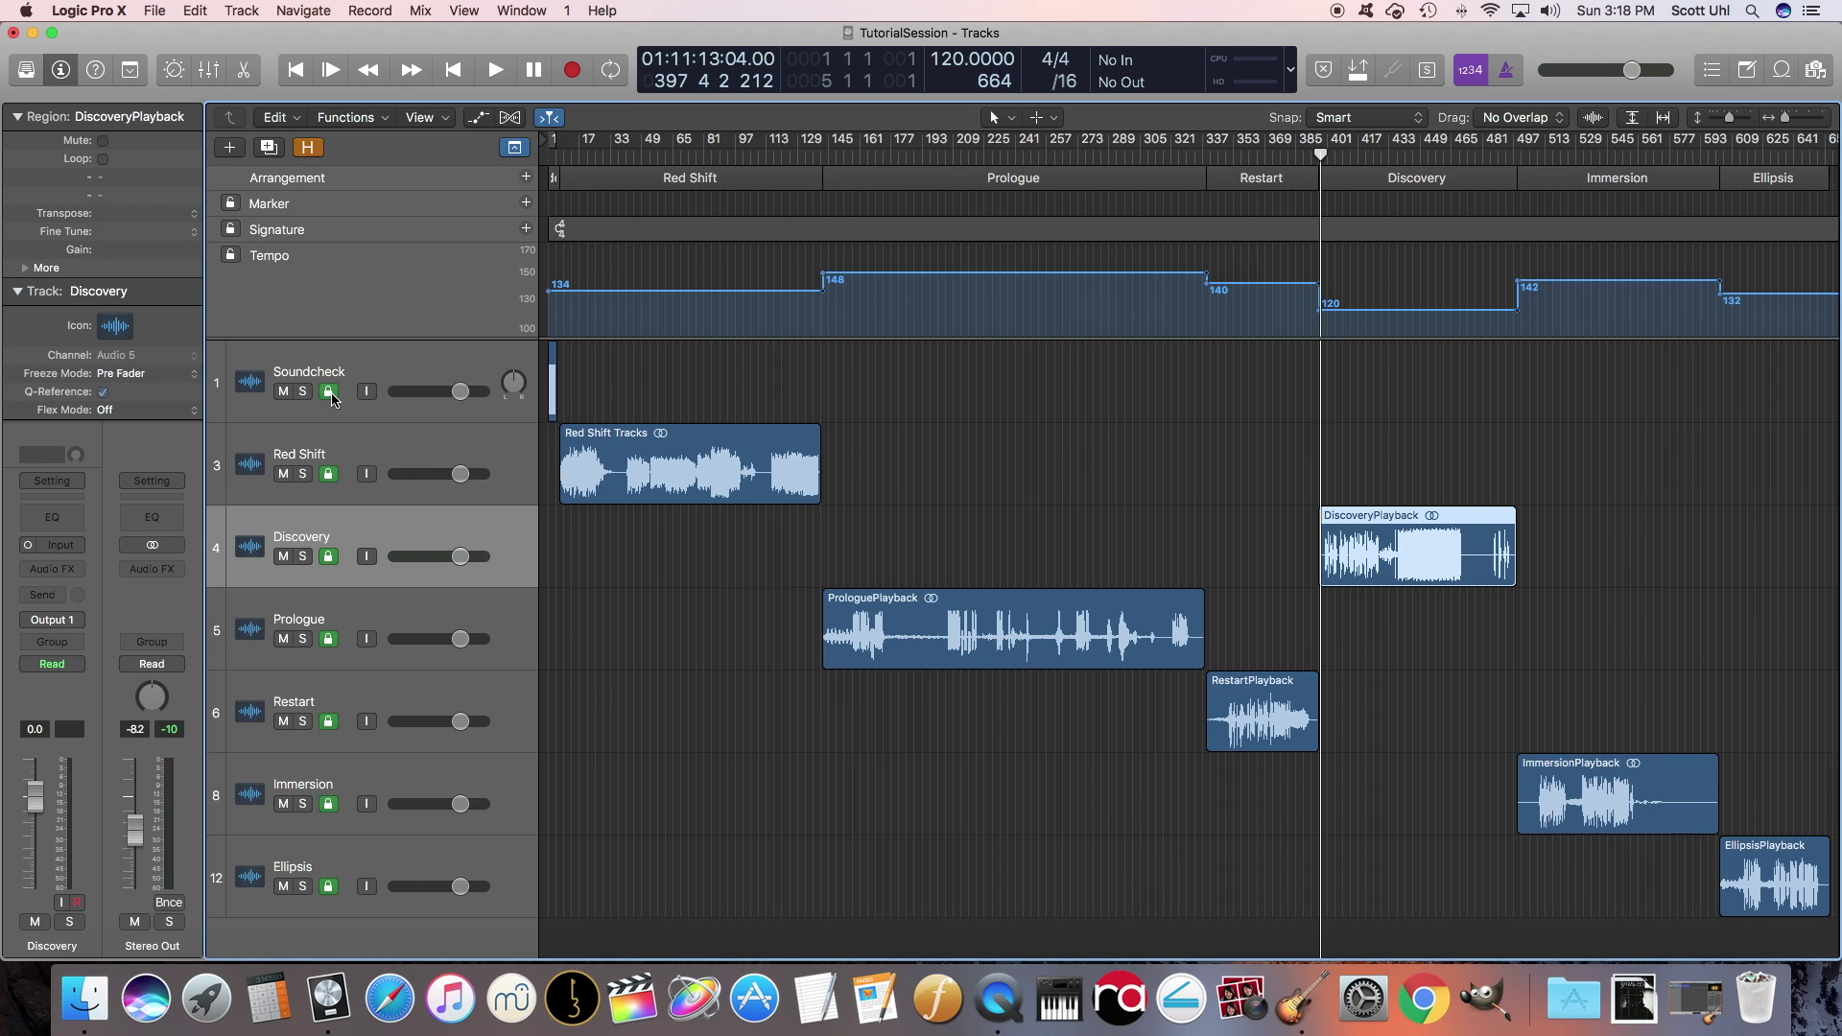
Turn off protection on all visible tracks, reveal the hidden click tracks, and unprotect those as well
drag(329, 391, 331, 881)
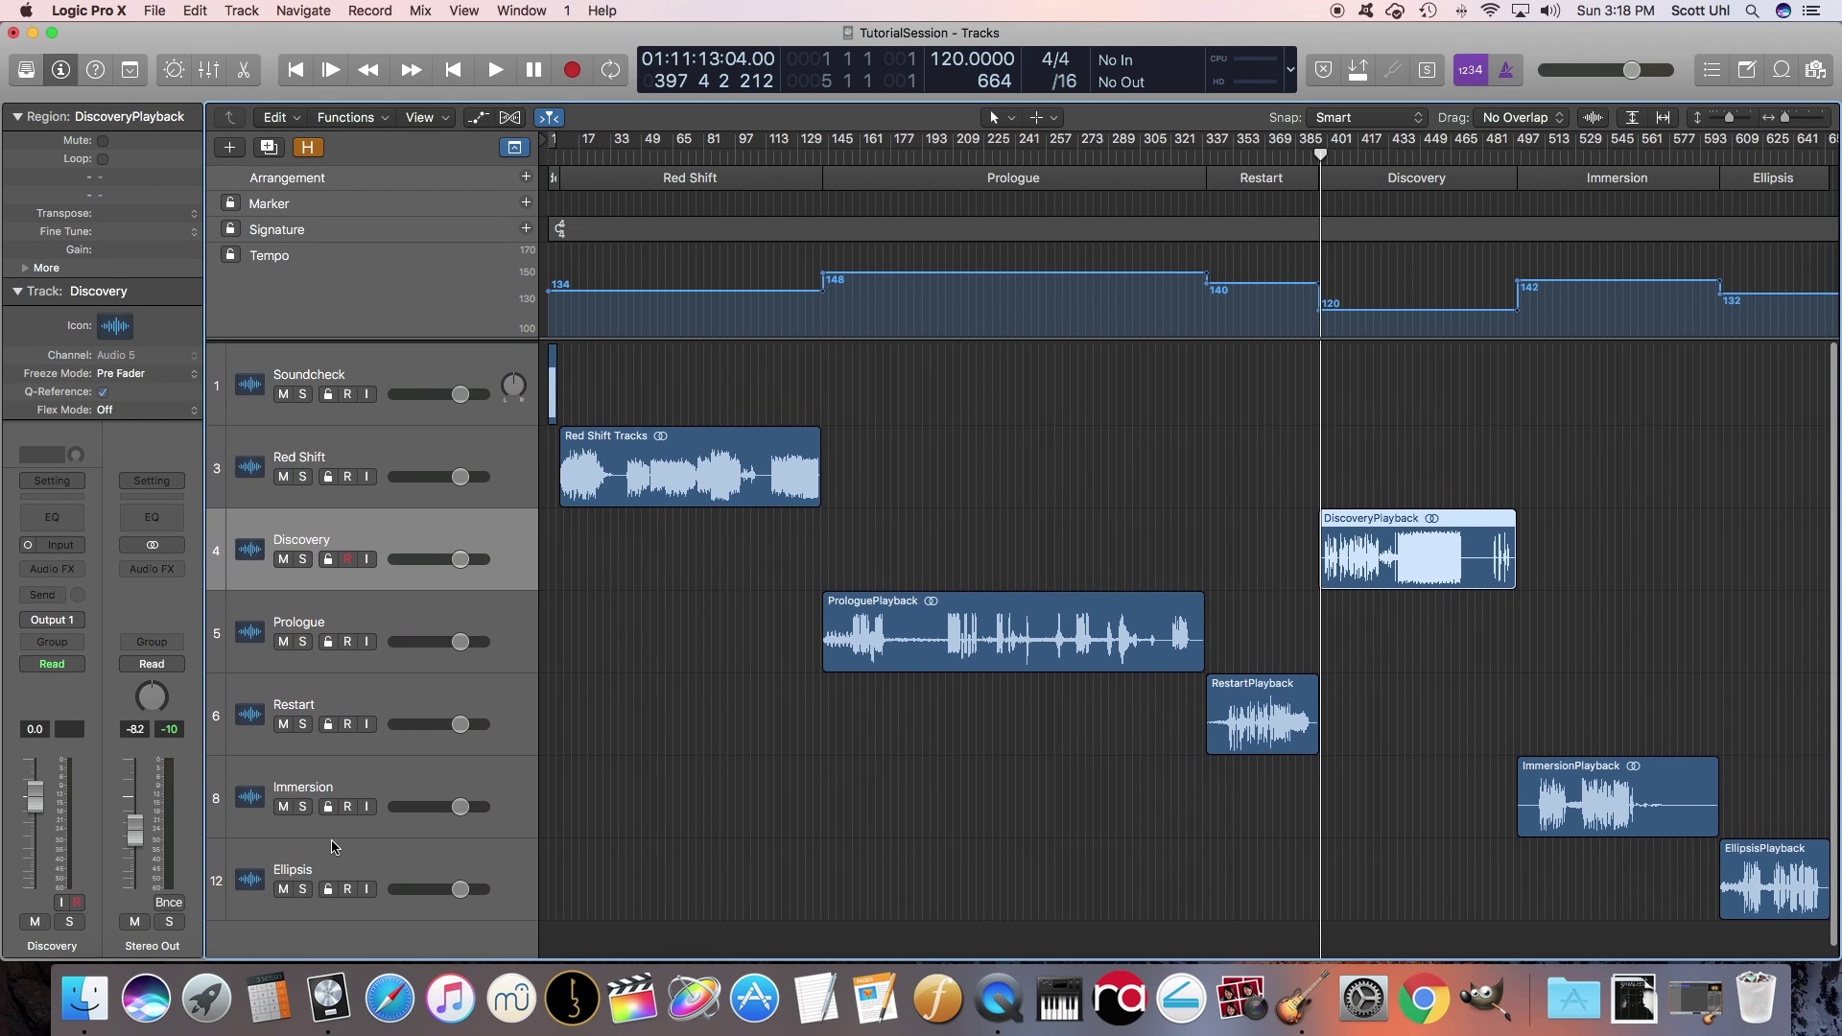
click(308, 149)
click(354, 474)
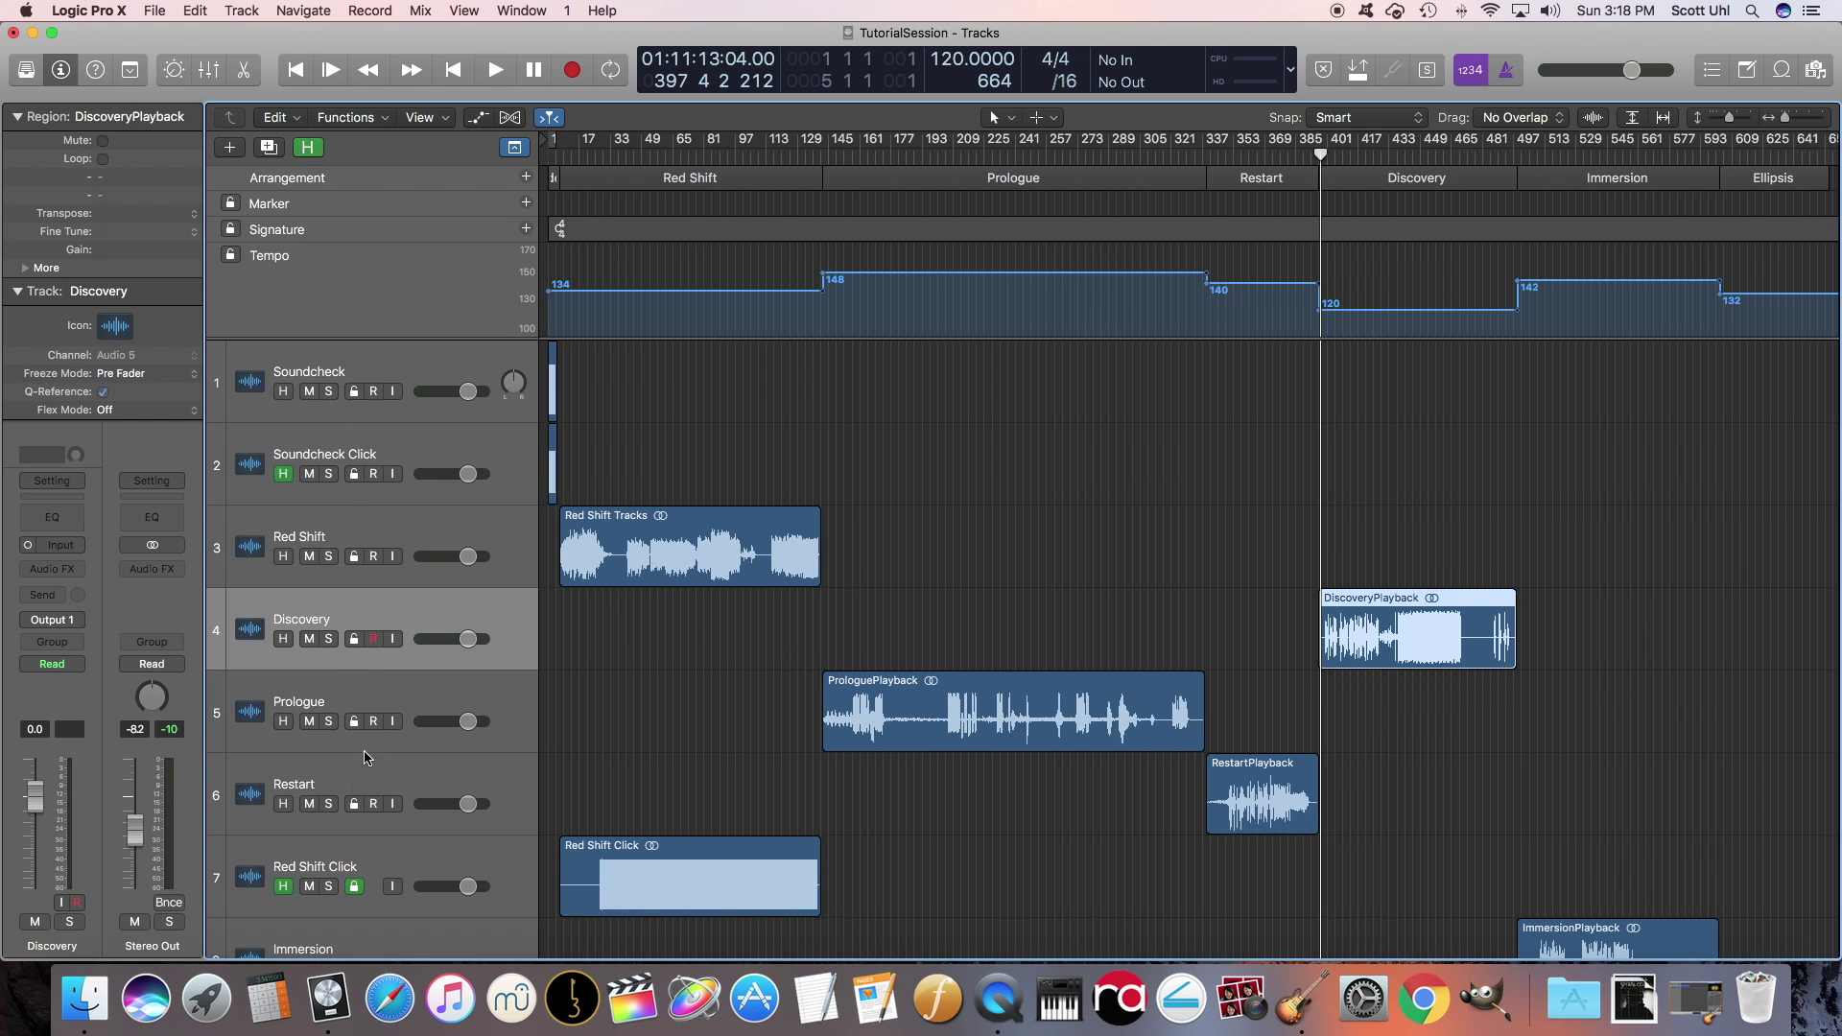
click(354, 884)
scroll(357, 869, down, 6)
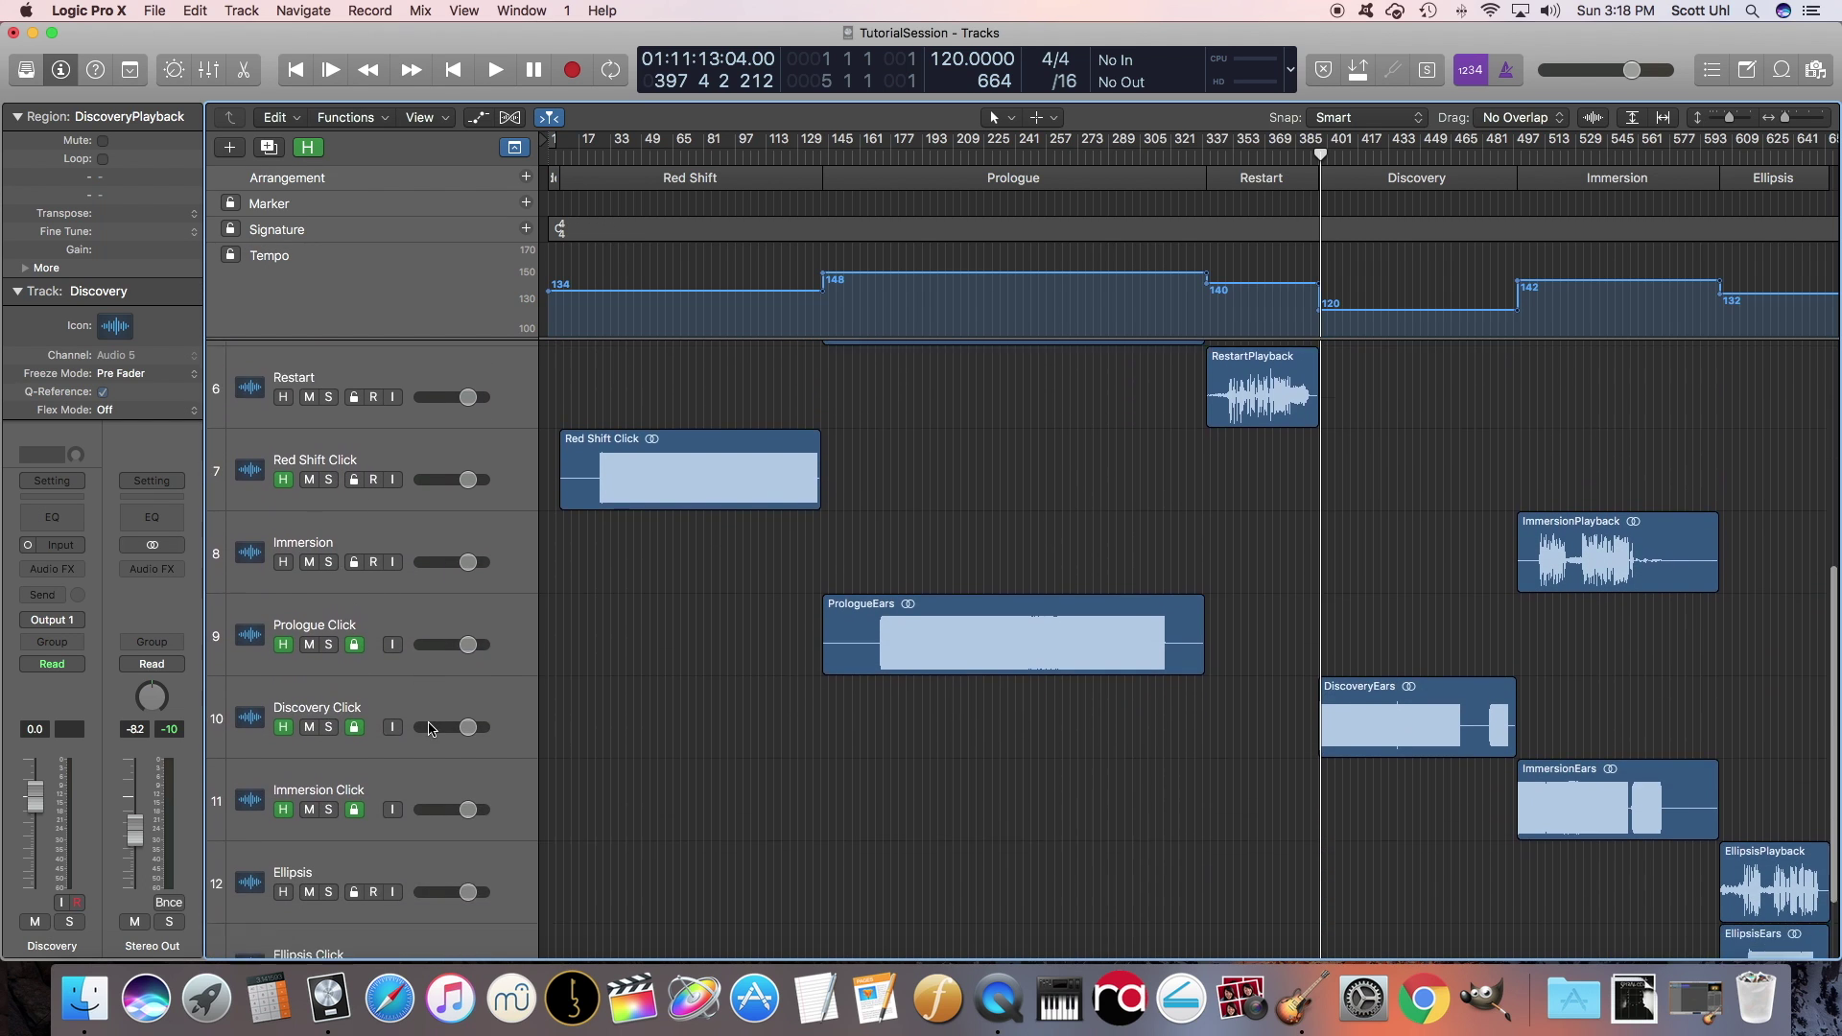
click(354, 549)
click(354, 632)
click(354, 715)
click(354, 880)
scroll(357, 880, up, 5)
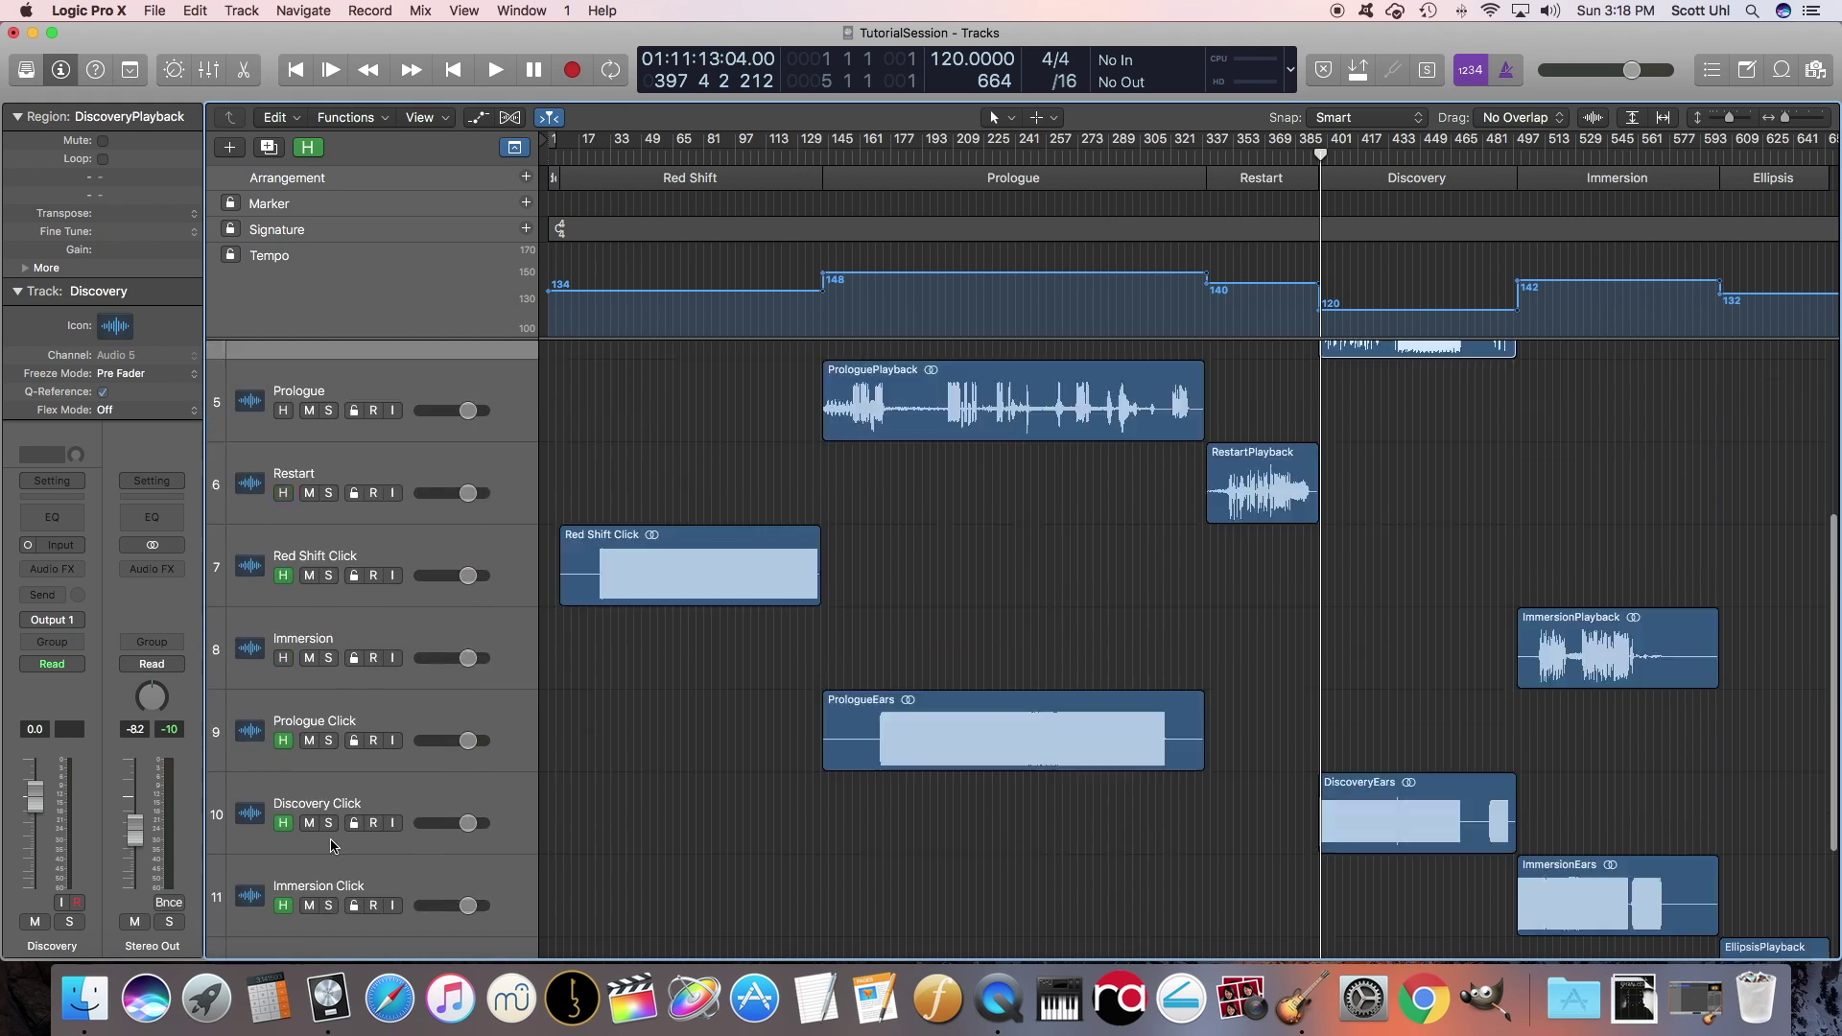
Move the Discovery arrangement section, with its regions and tempo, between Red Shift and Prologue
click(1361, 184)
drag(1359, 180, 777, 185)
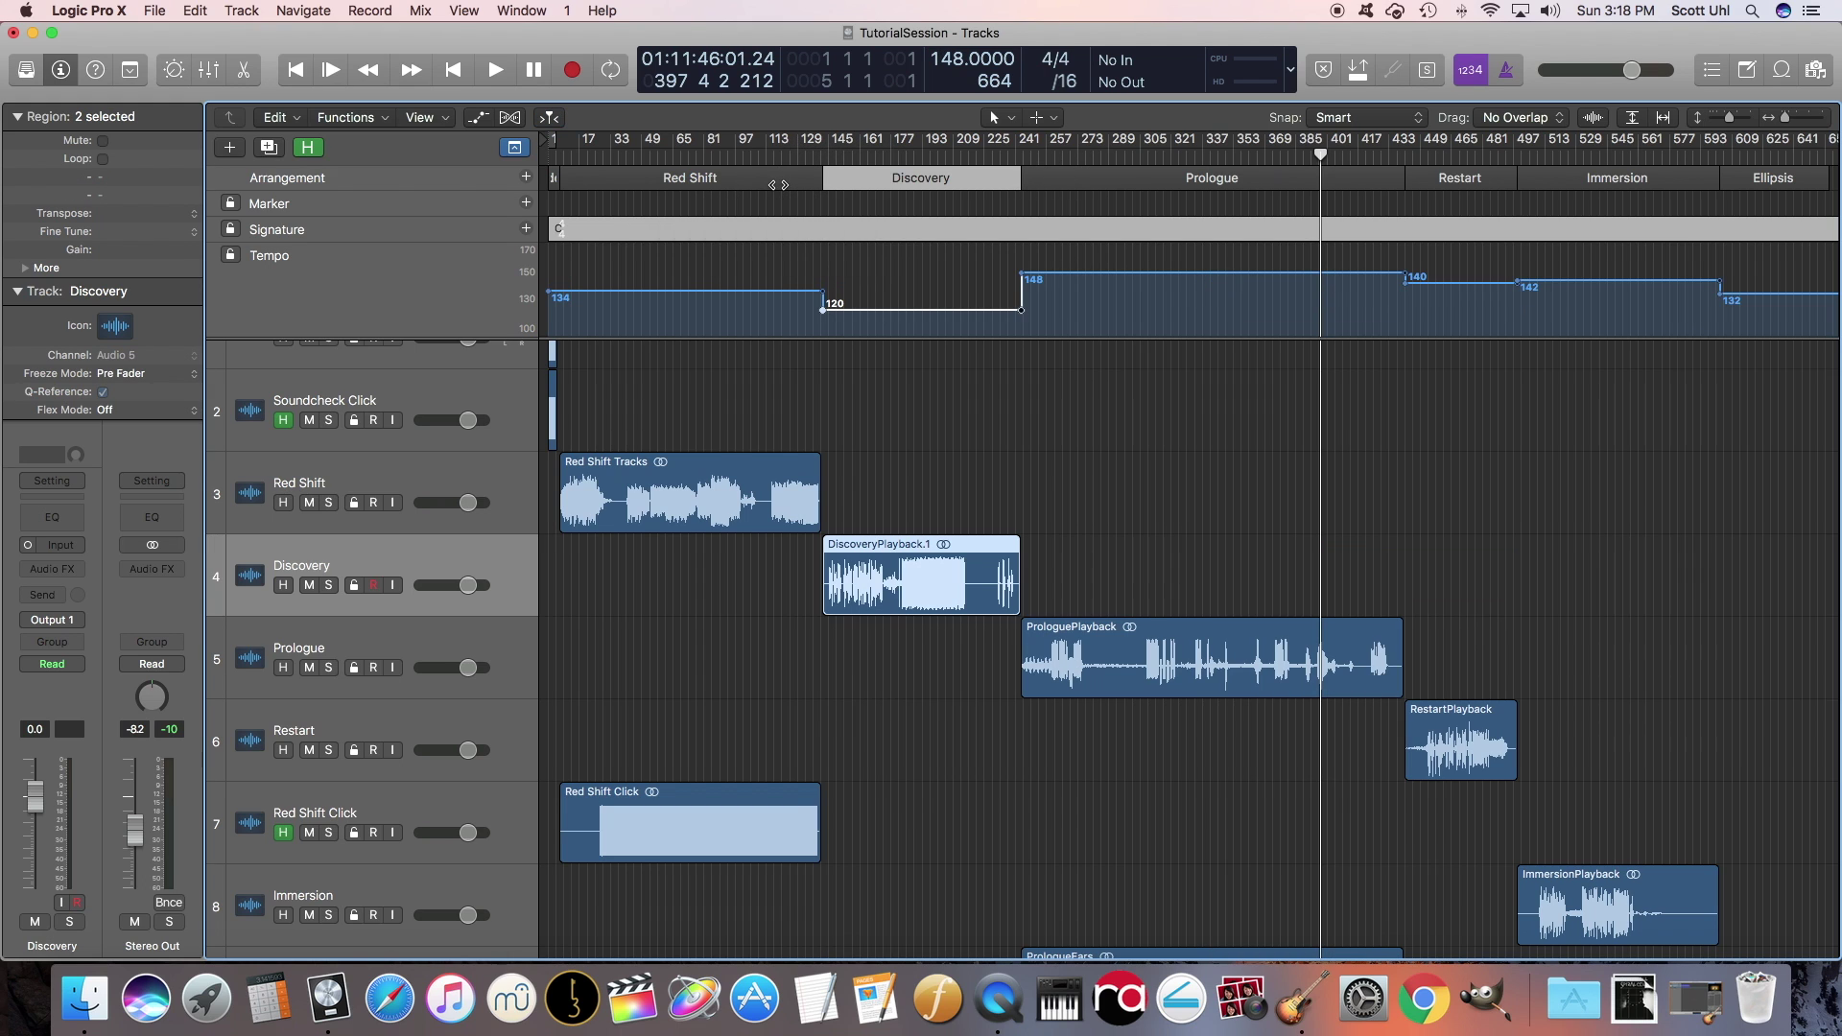
scroll(950, 460, up, 1)
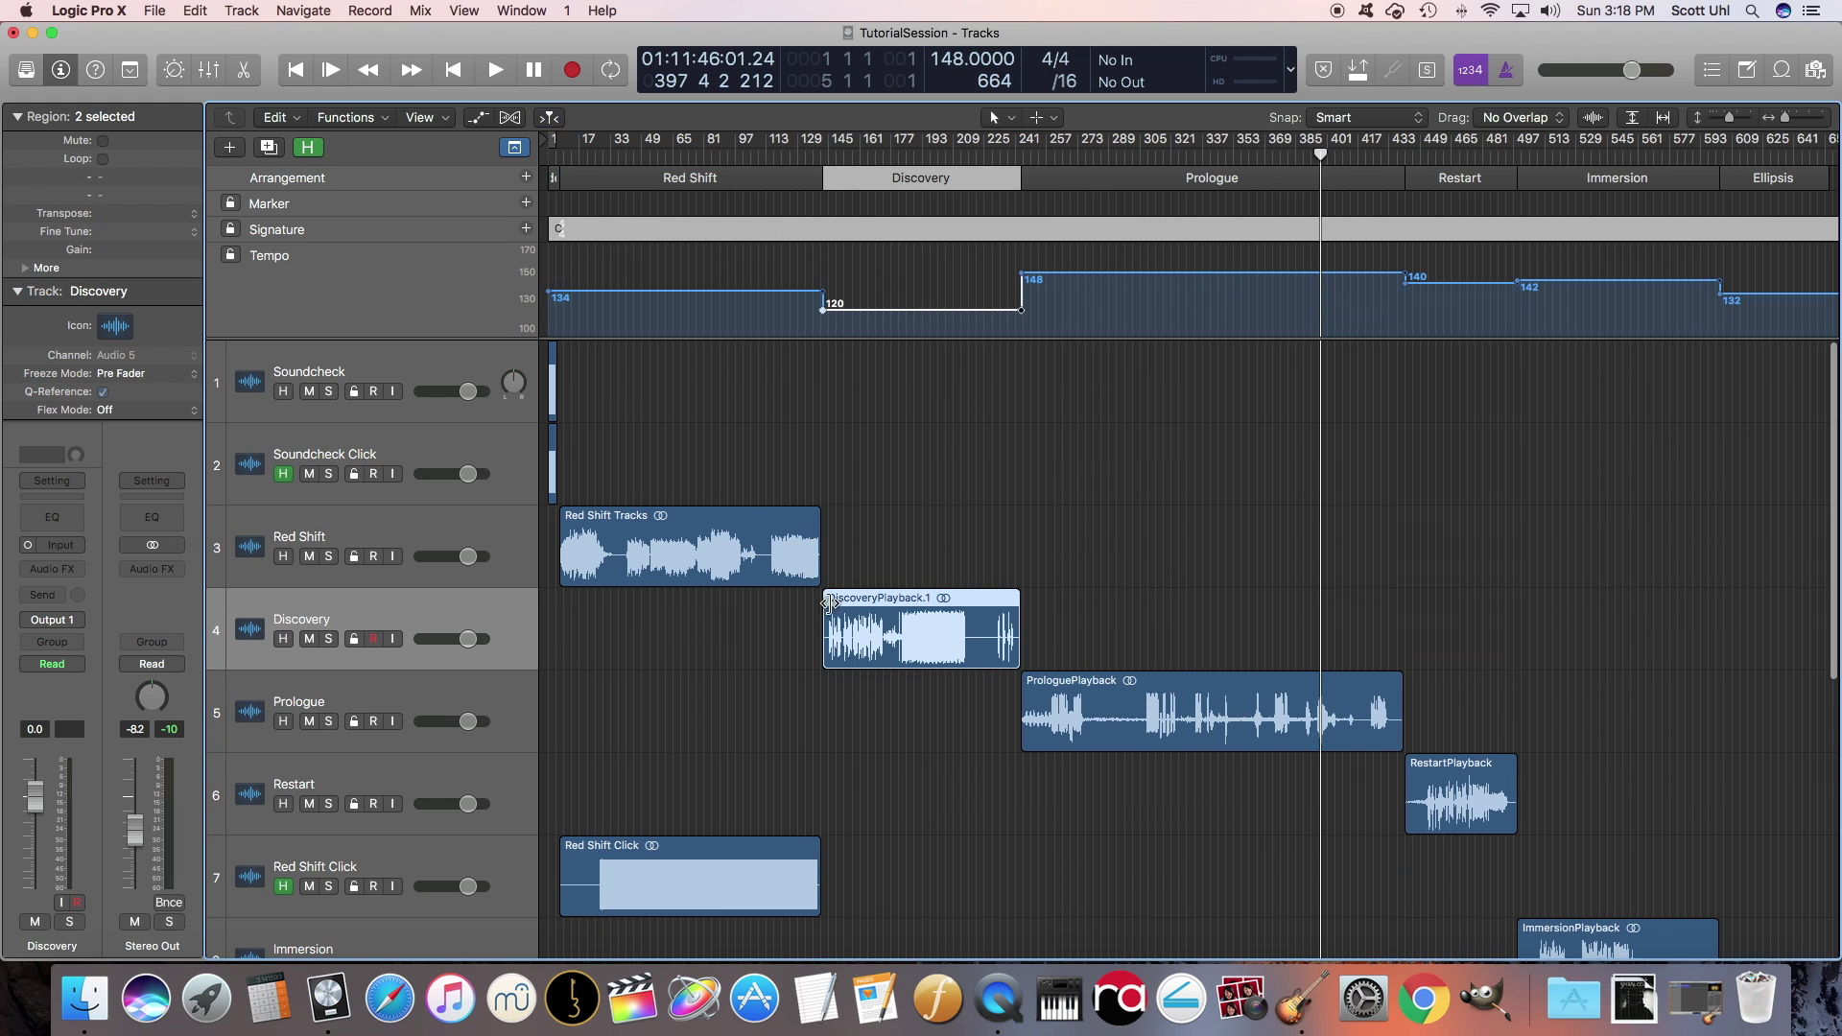
Move the Discovery Click track directly below the Discovery track
scroll(891, 615, down, 5)
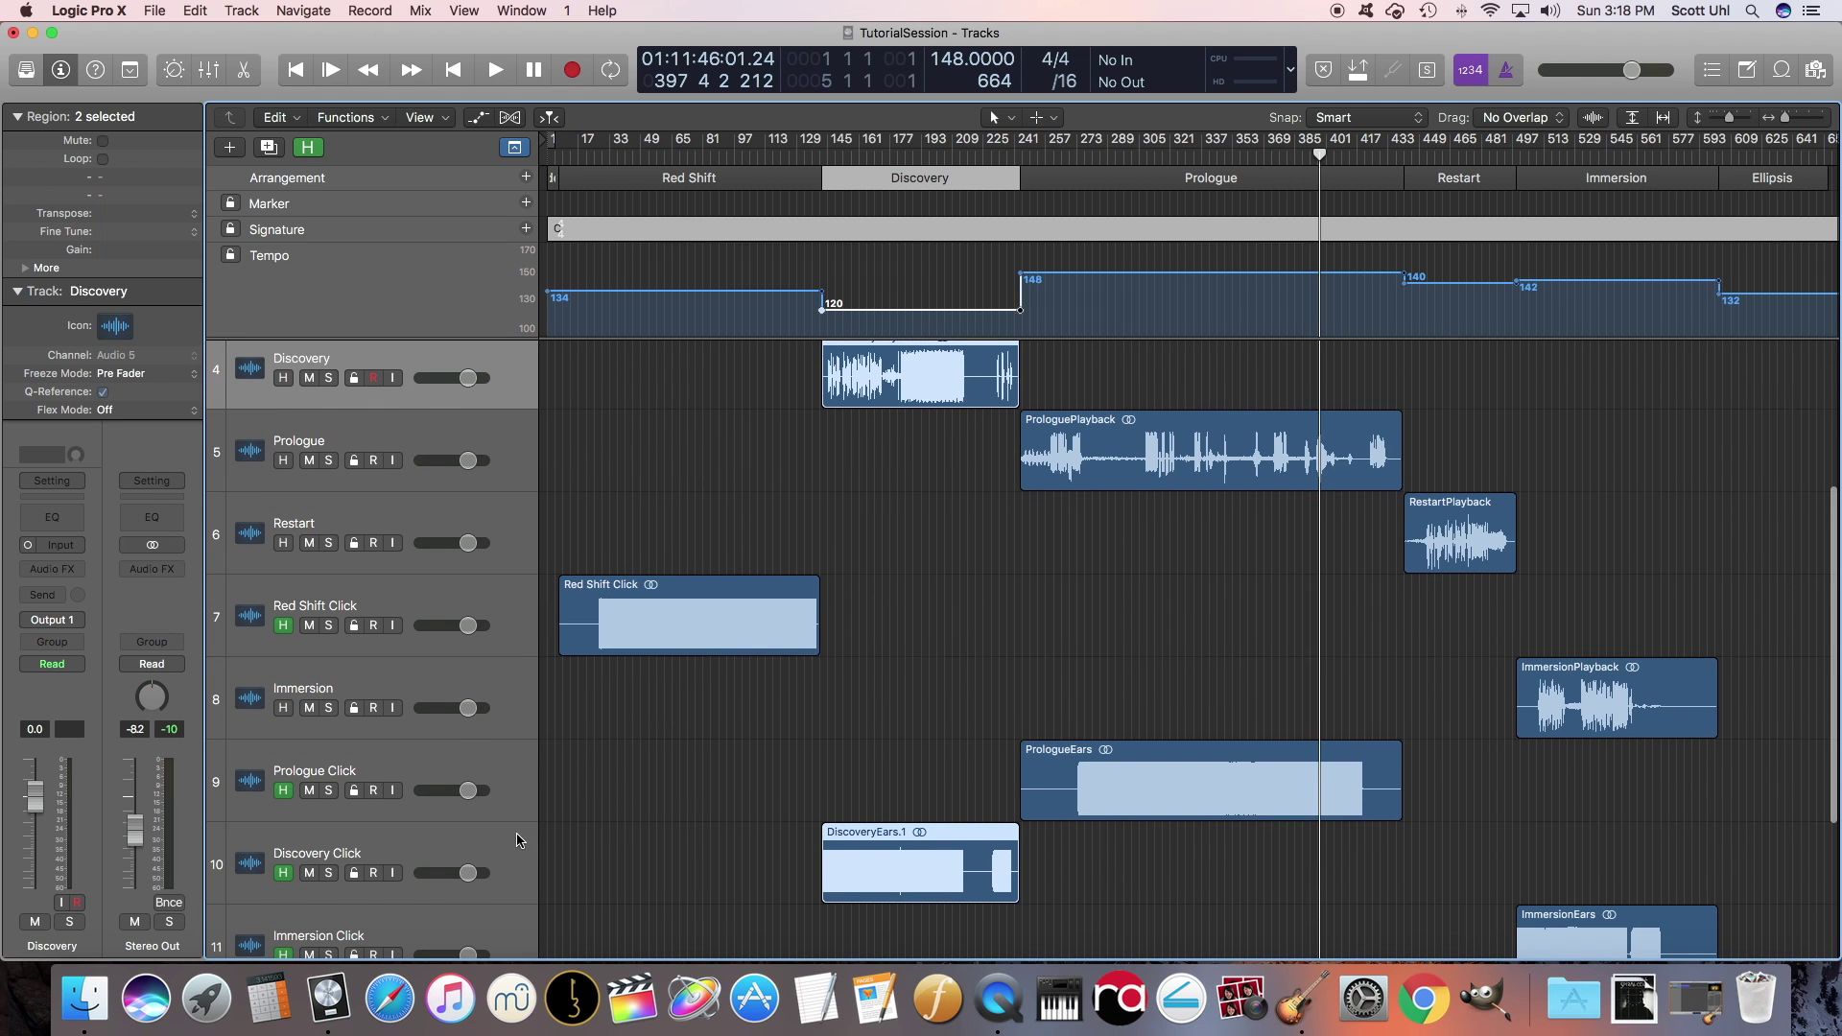
click(416, 846)
drag(415, 846, 422, 441)
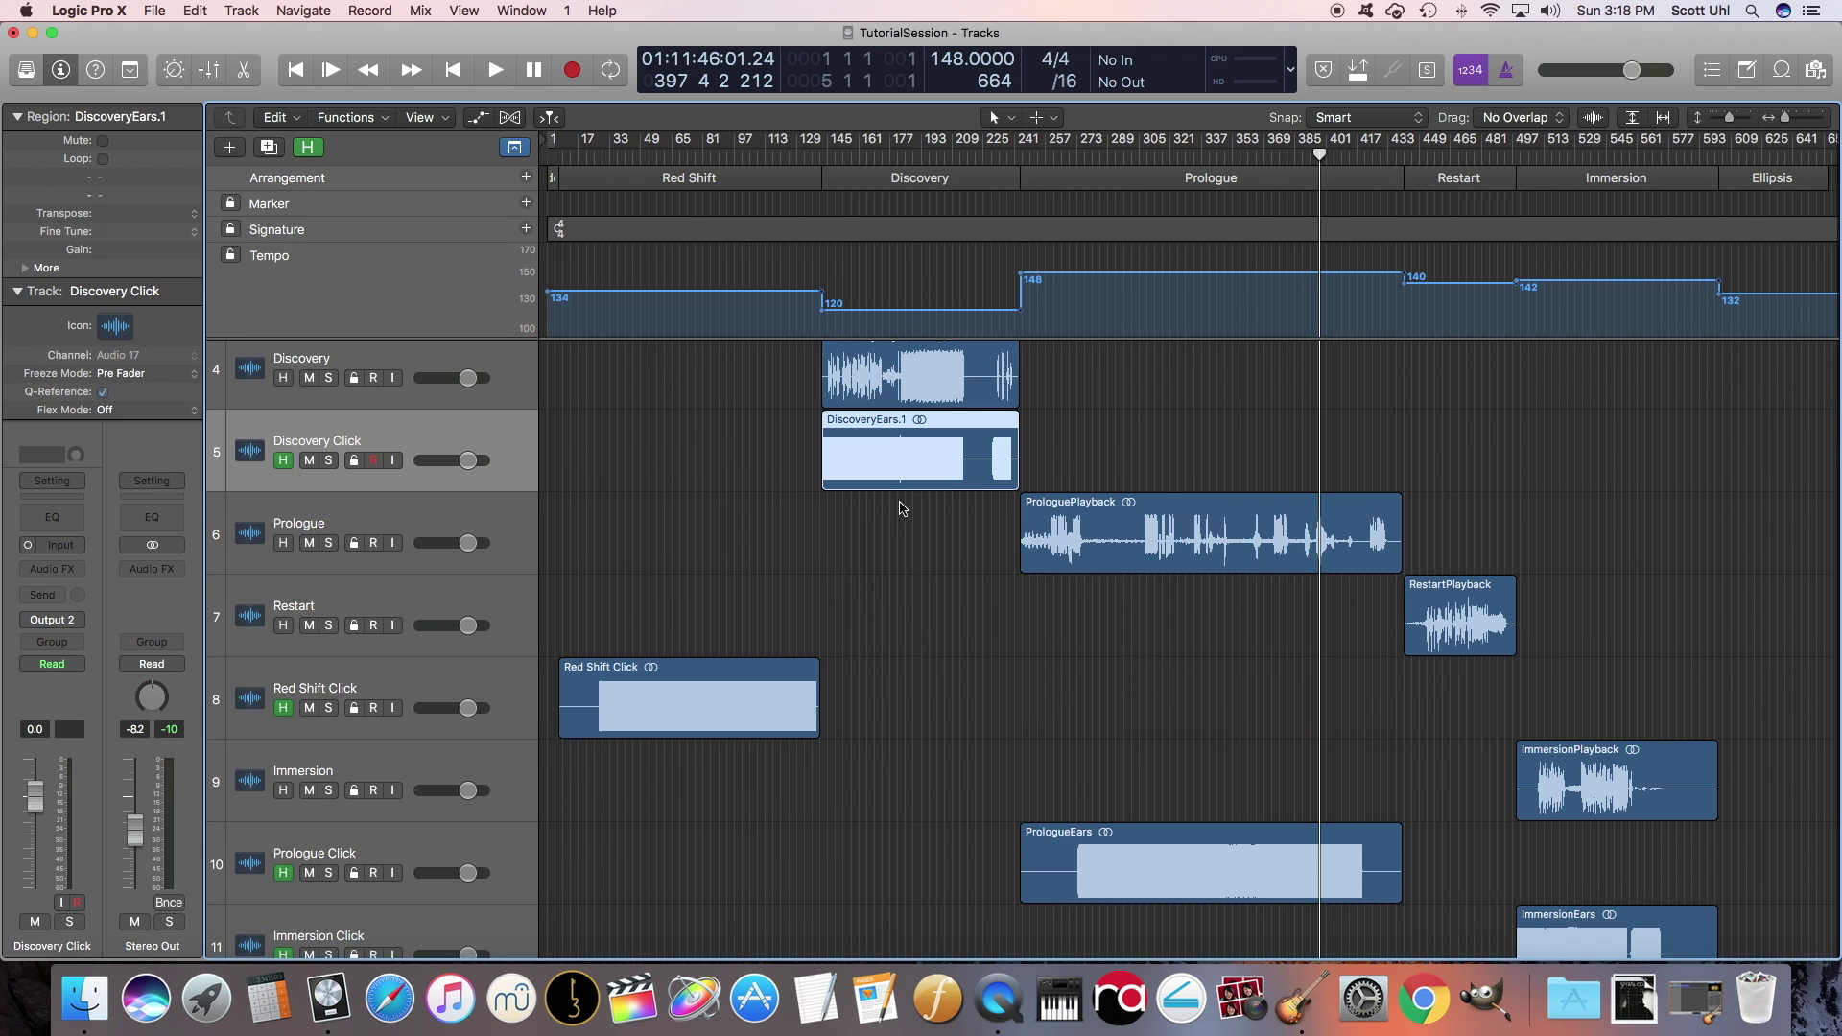
scroll(959, 475, up, 4)
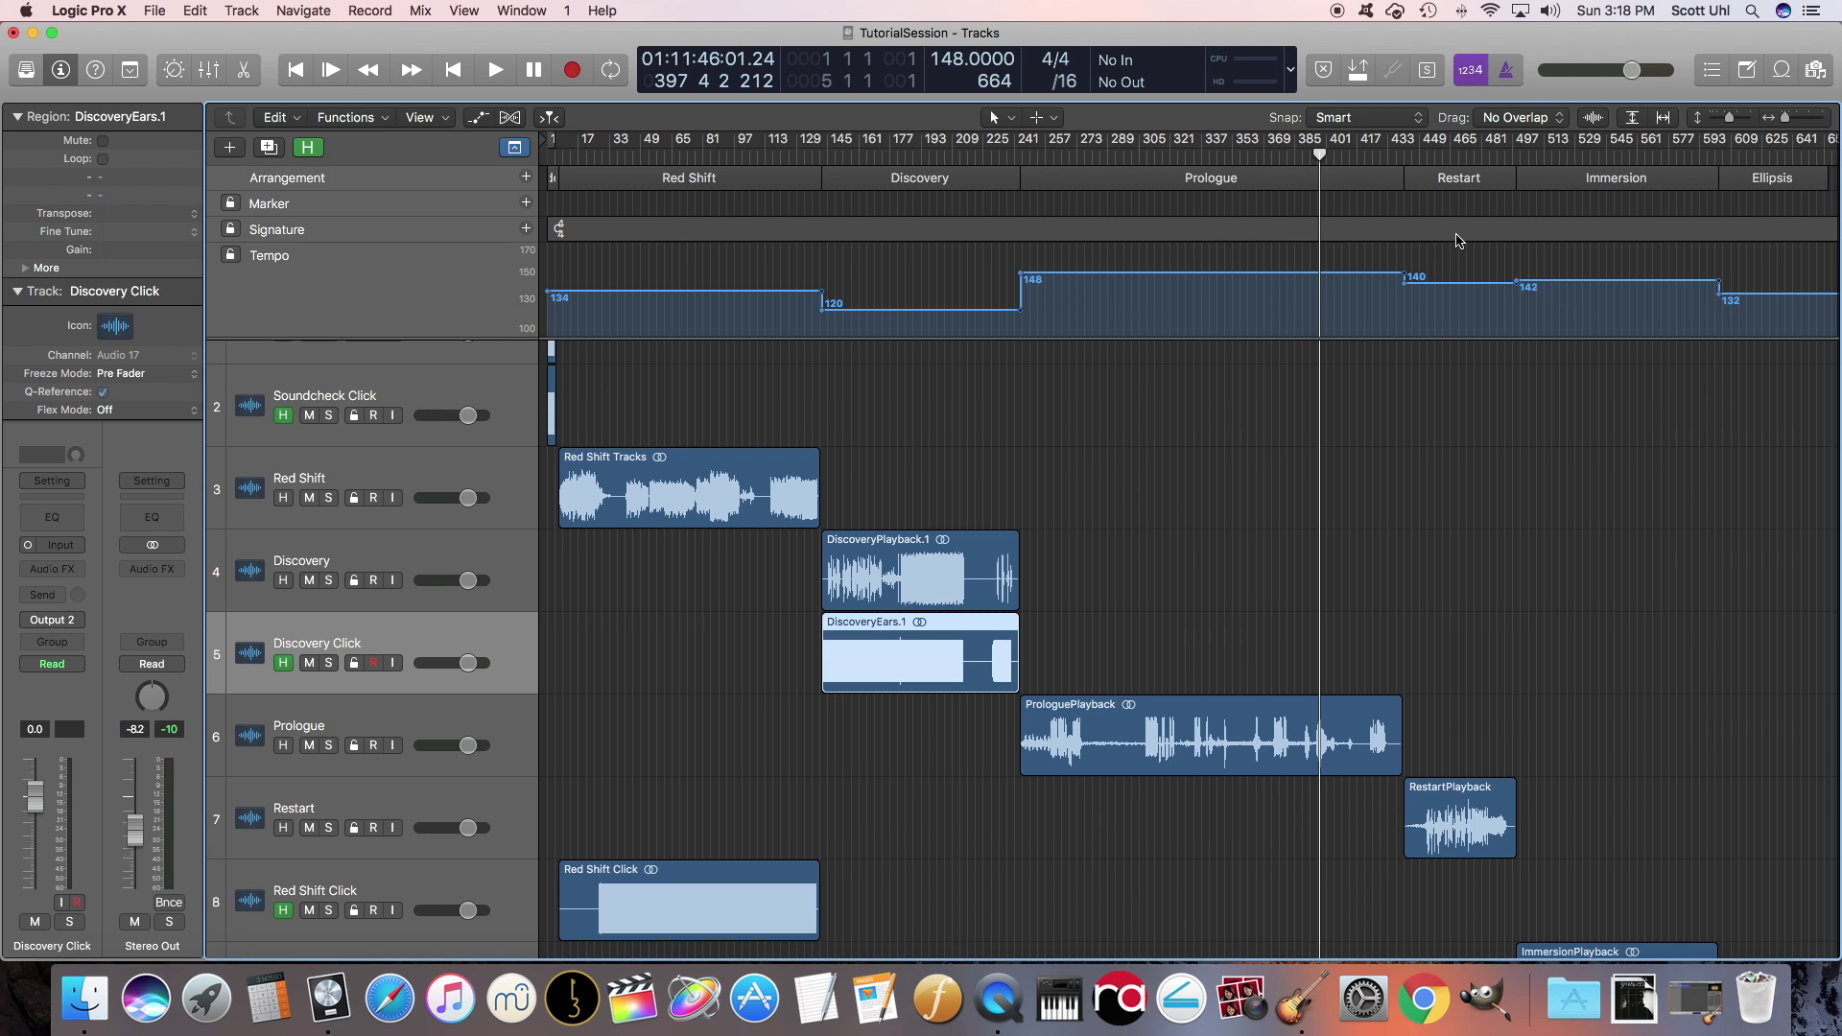
Move the Immersion arrangement section, with its regions and tempo, between Discovery and Prologue
scroll(1317, 399, down, 2)
scroll(1314, 403, right, 2)
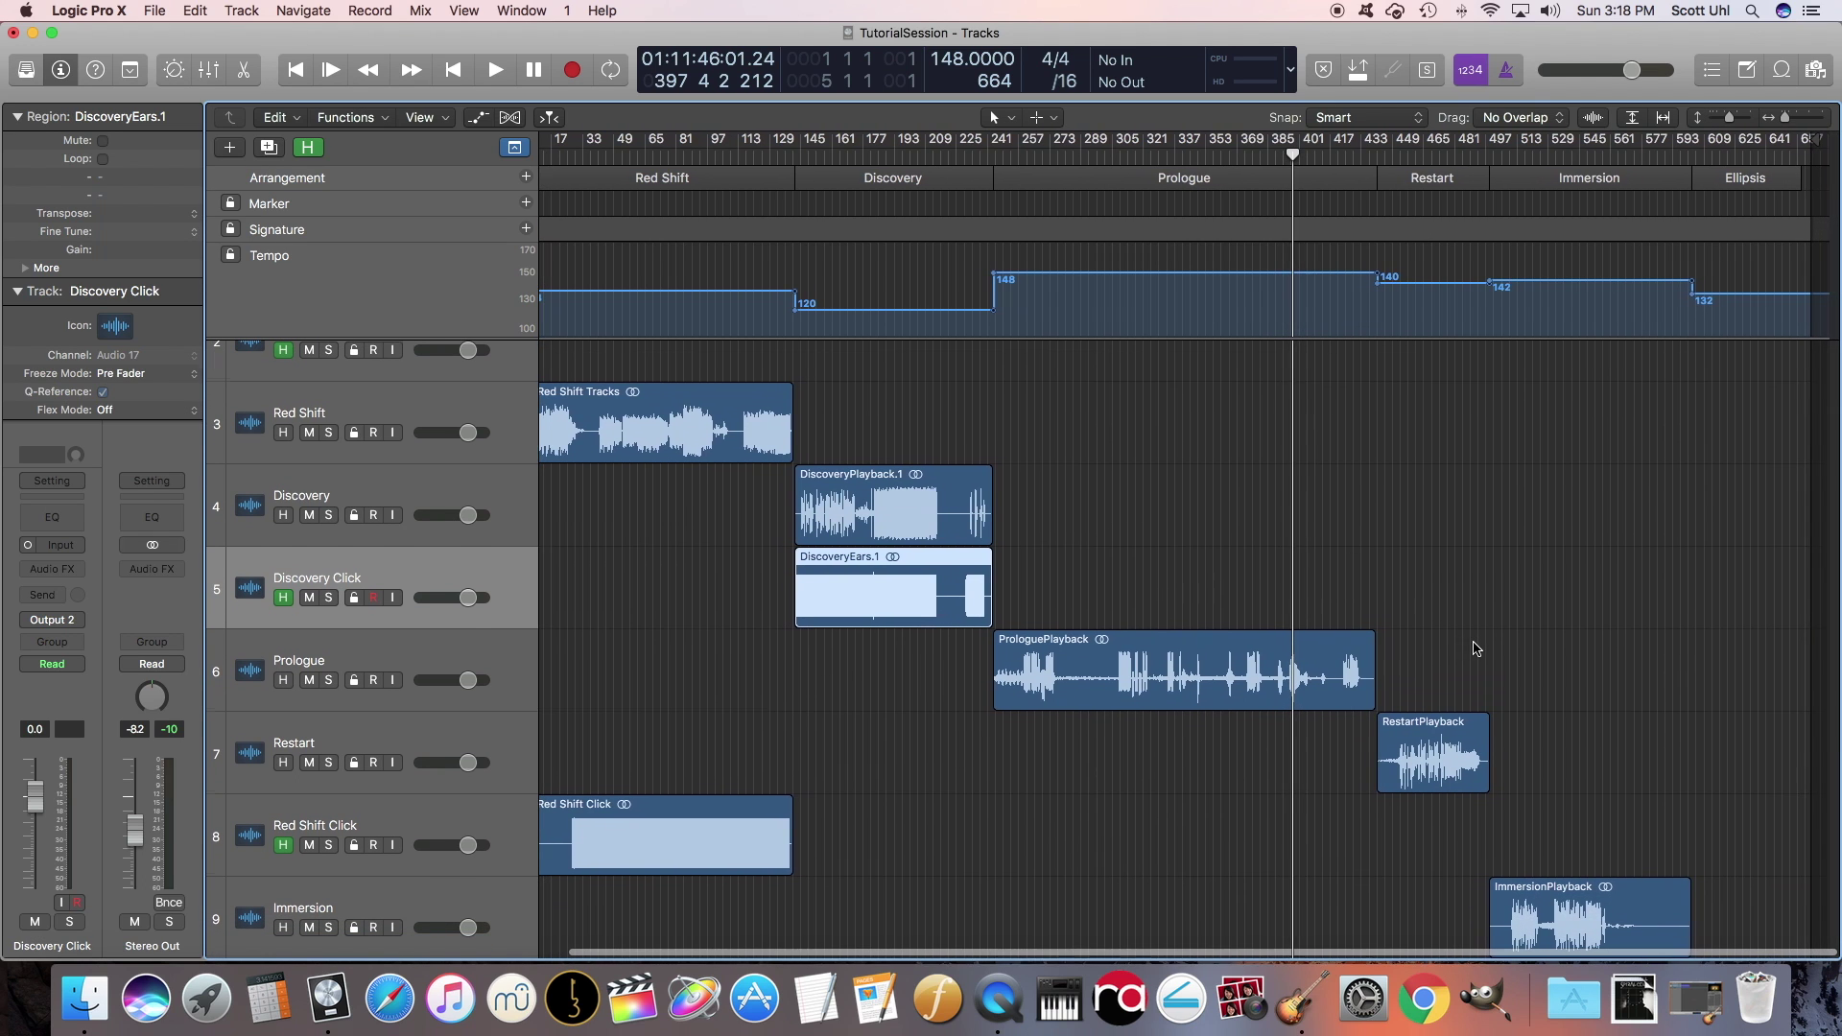
scroll(1476, 641, down, 8)
drag(1529, 178, 960, 178)
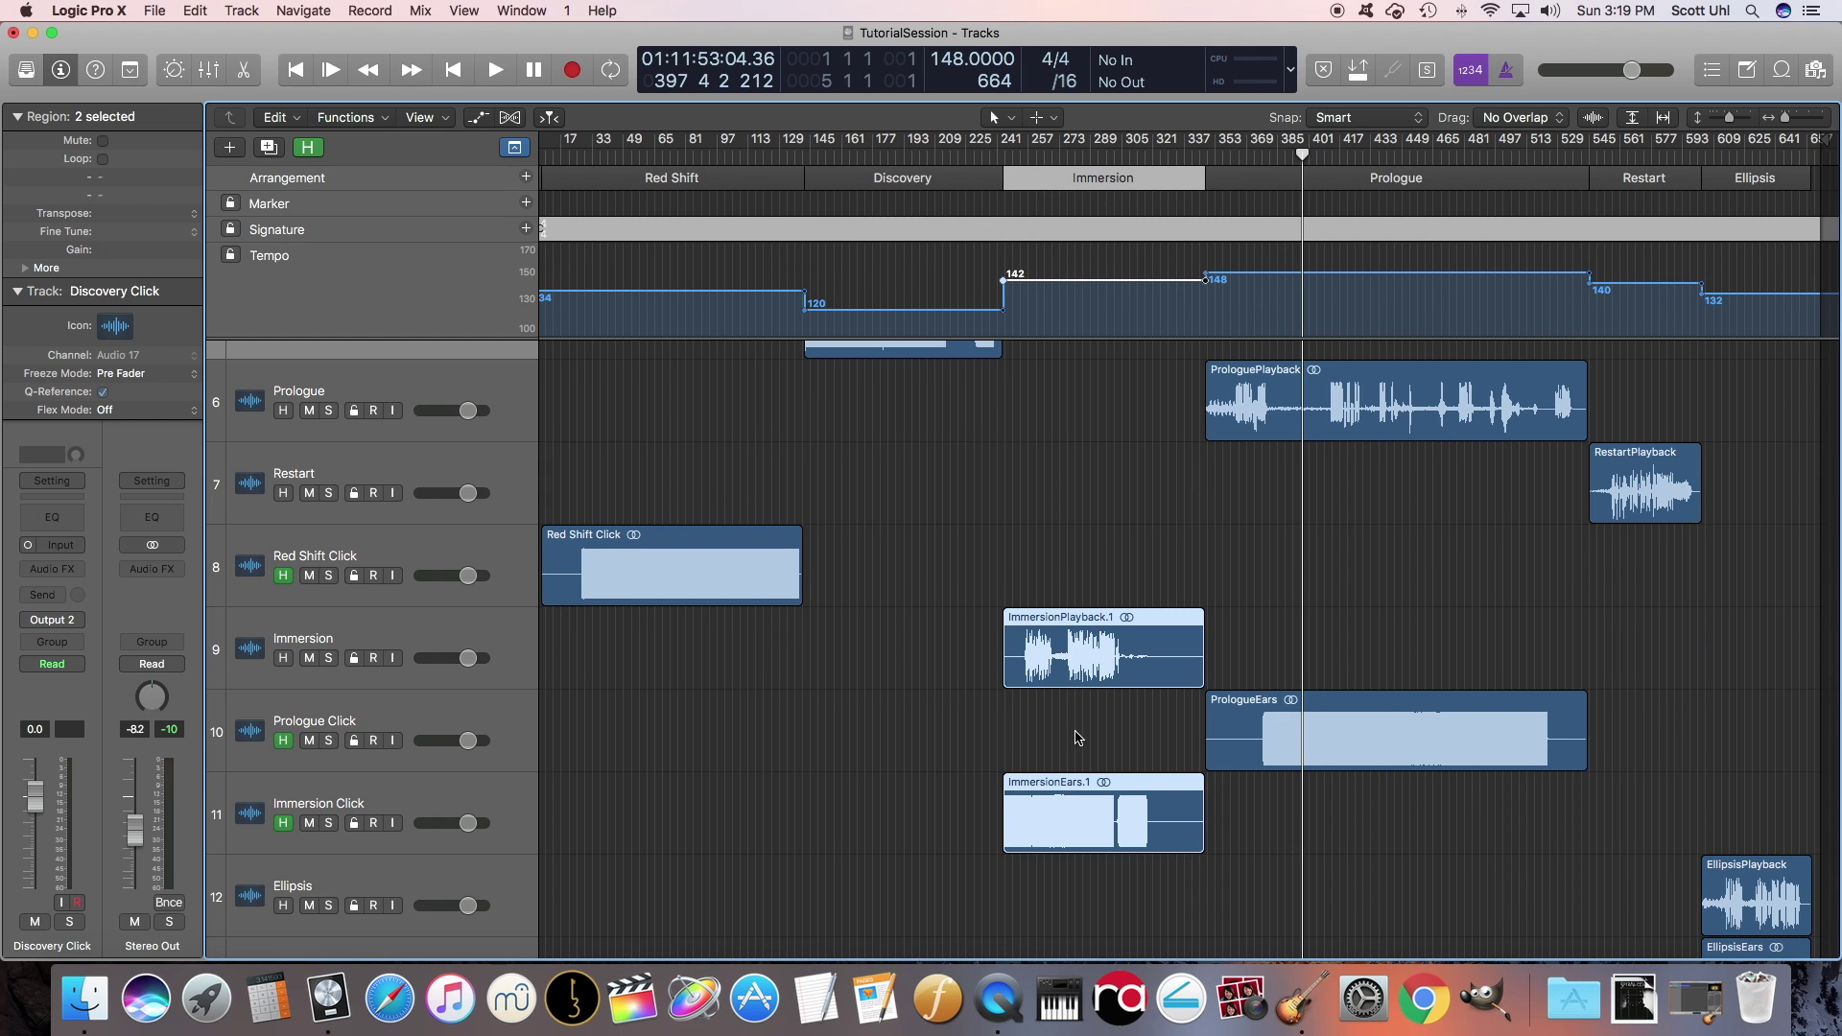
scroll(1053, 407, up, 6)
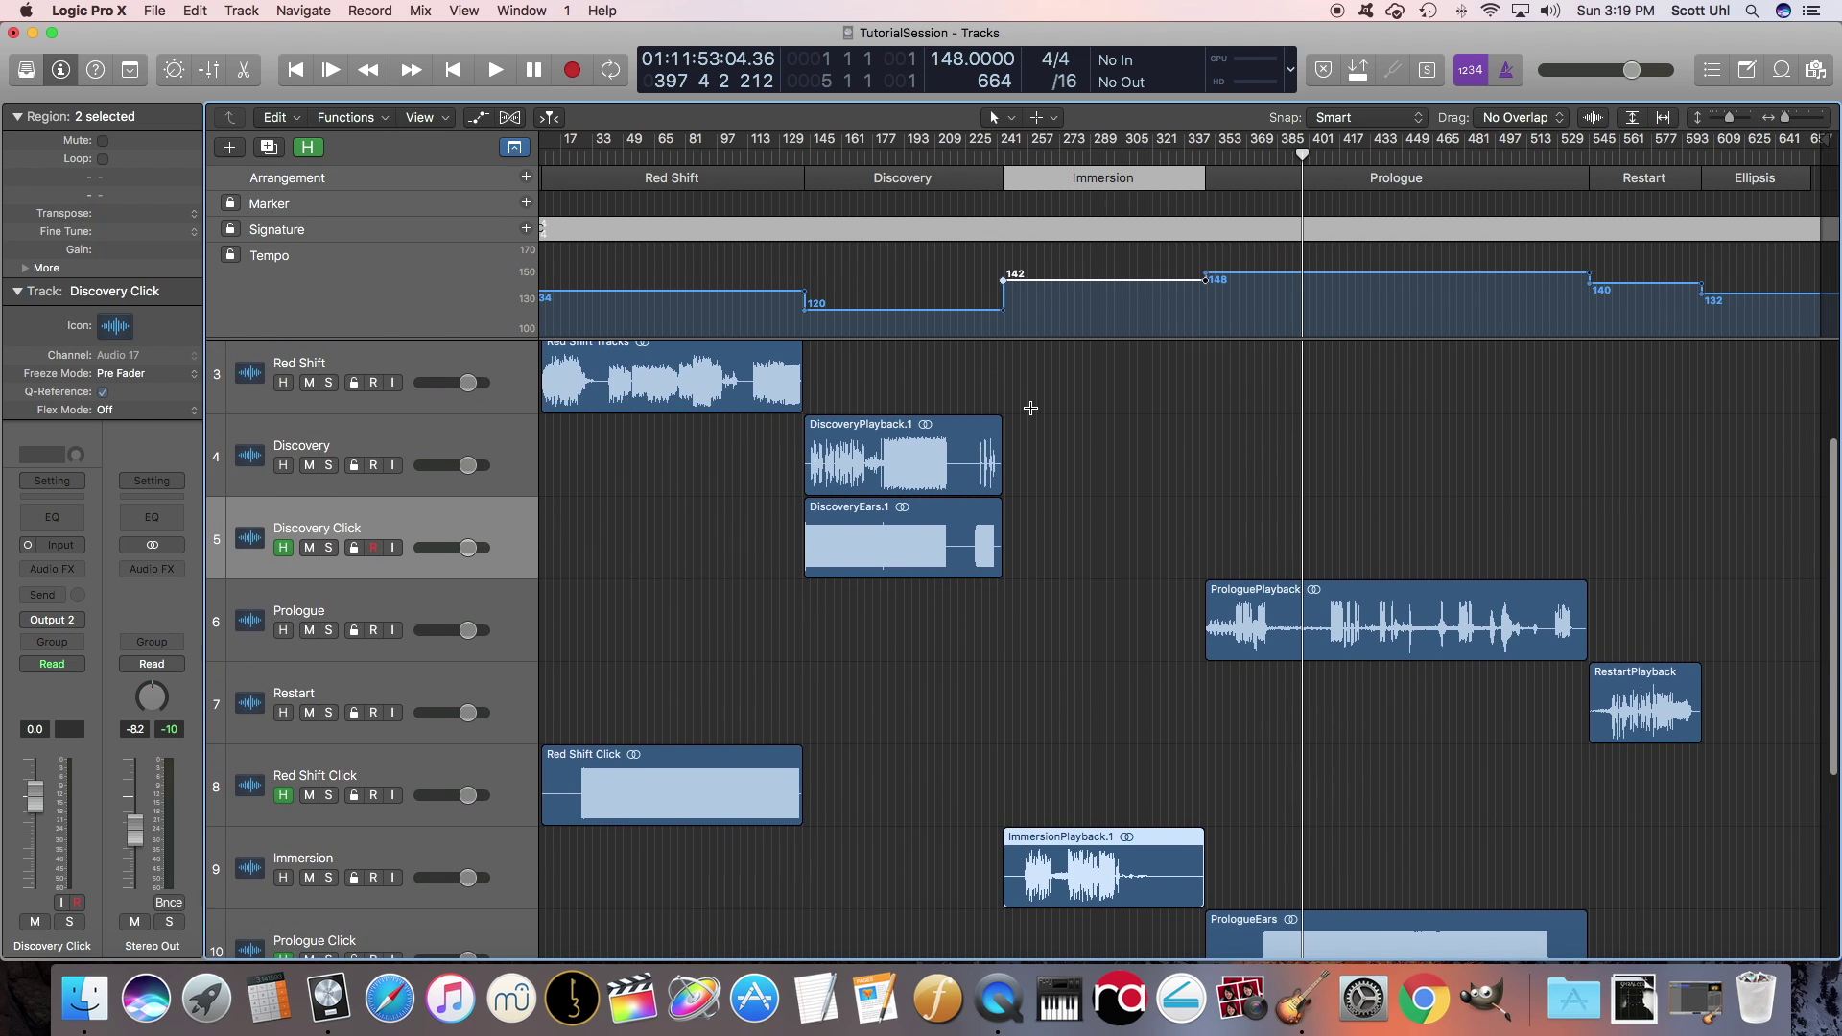
Examine the transition from Red Shift to Discovery up close, placing the playhead at bar 137 and at bar 140
click(794, 151)
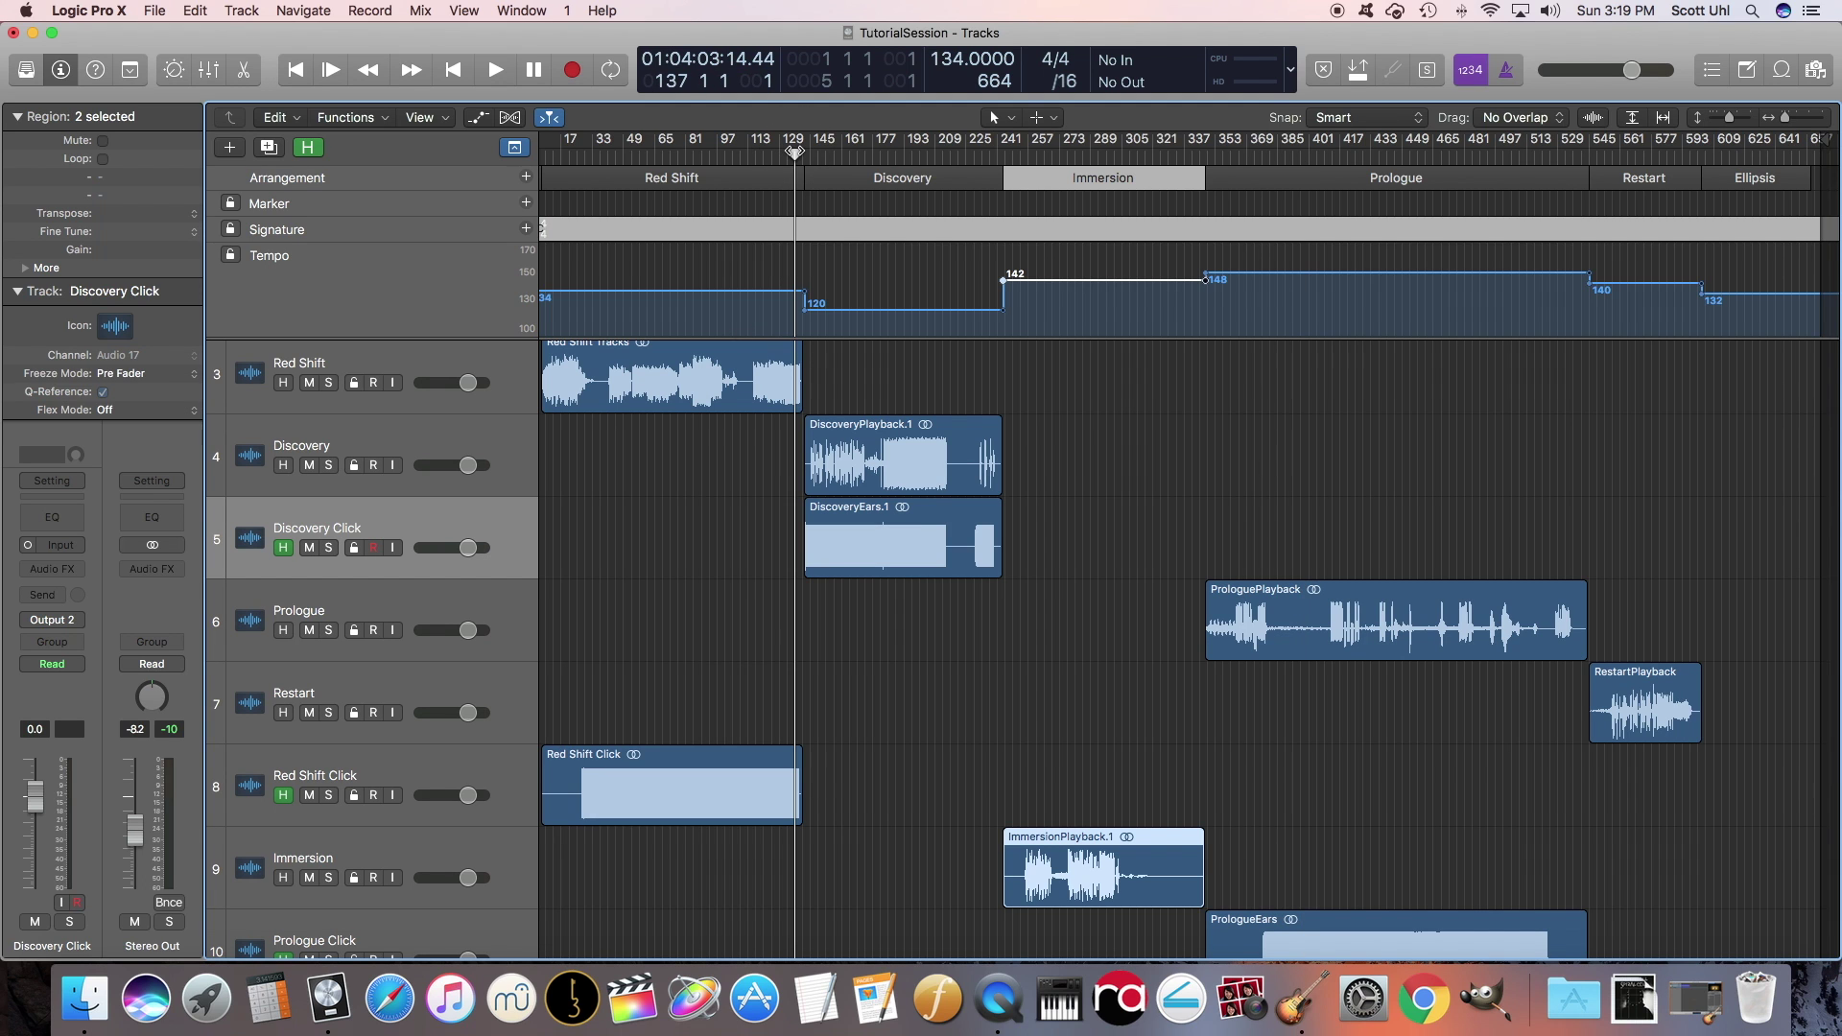
key(super+Right)
key(super+Right)
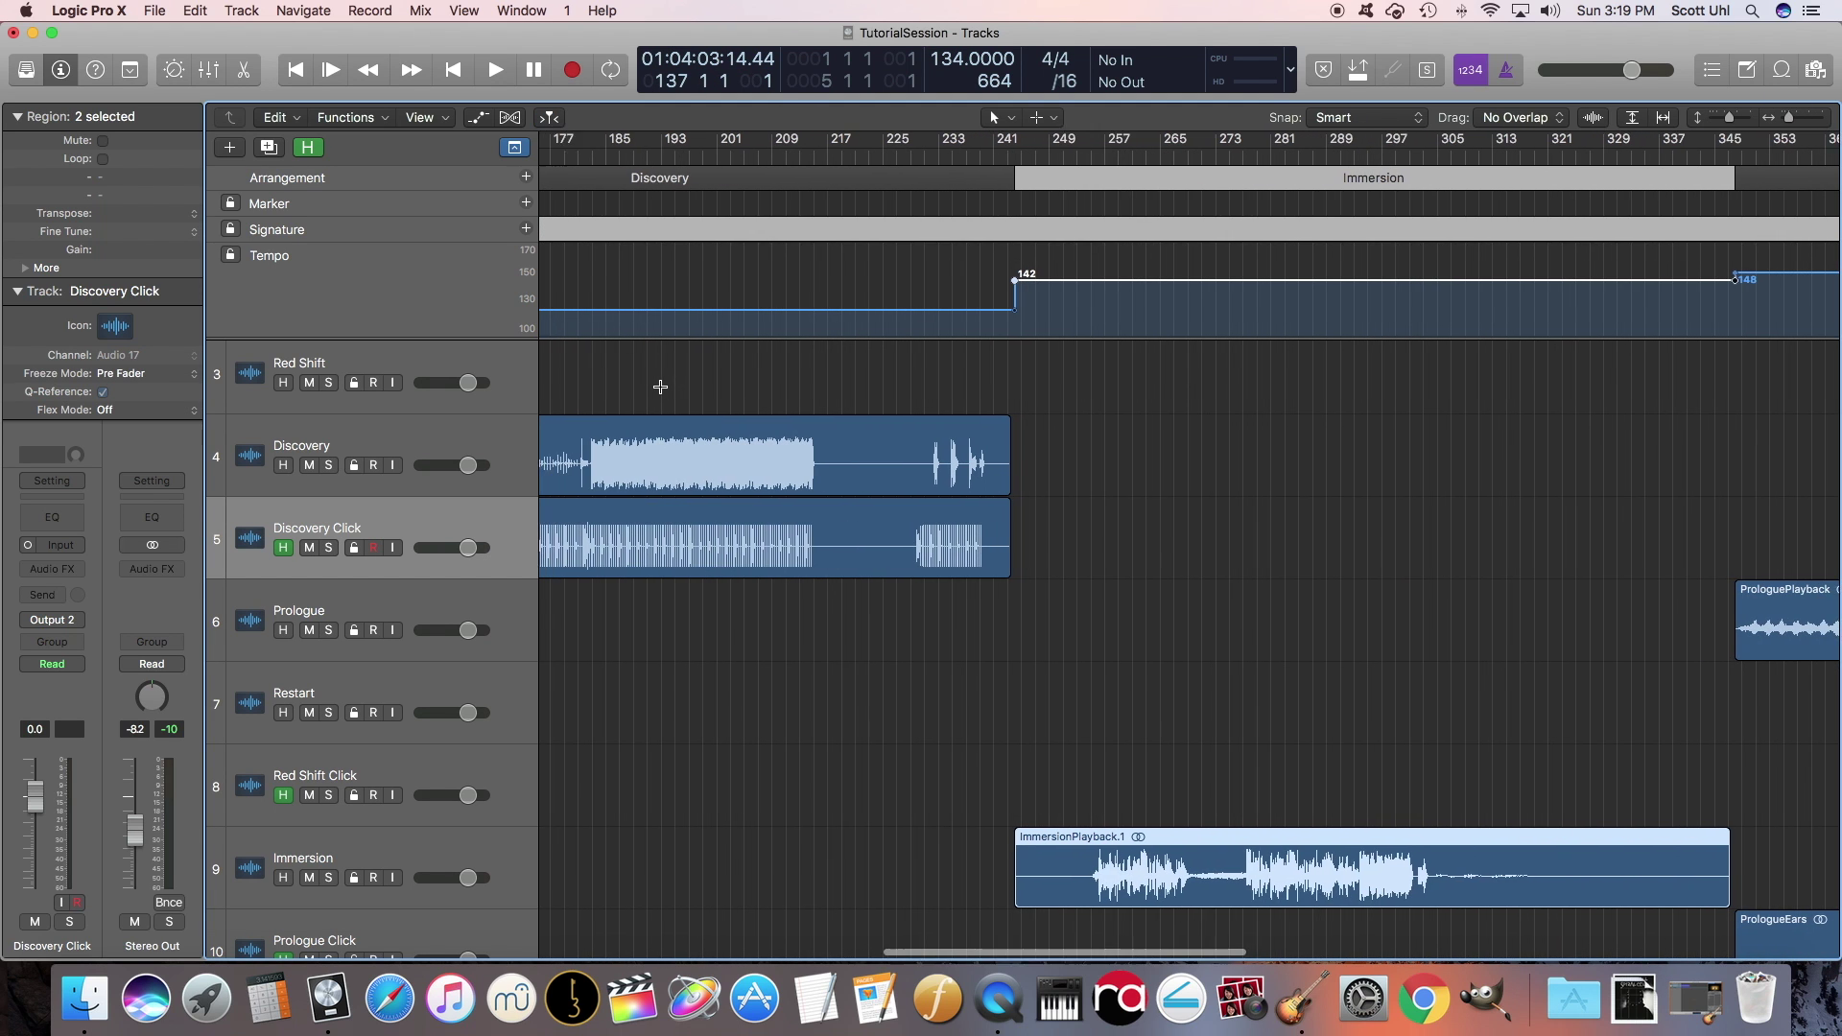
scroll(661, 387, left, 5)
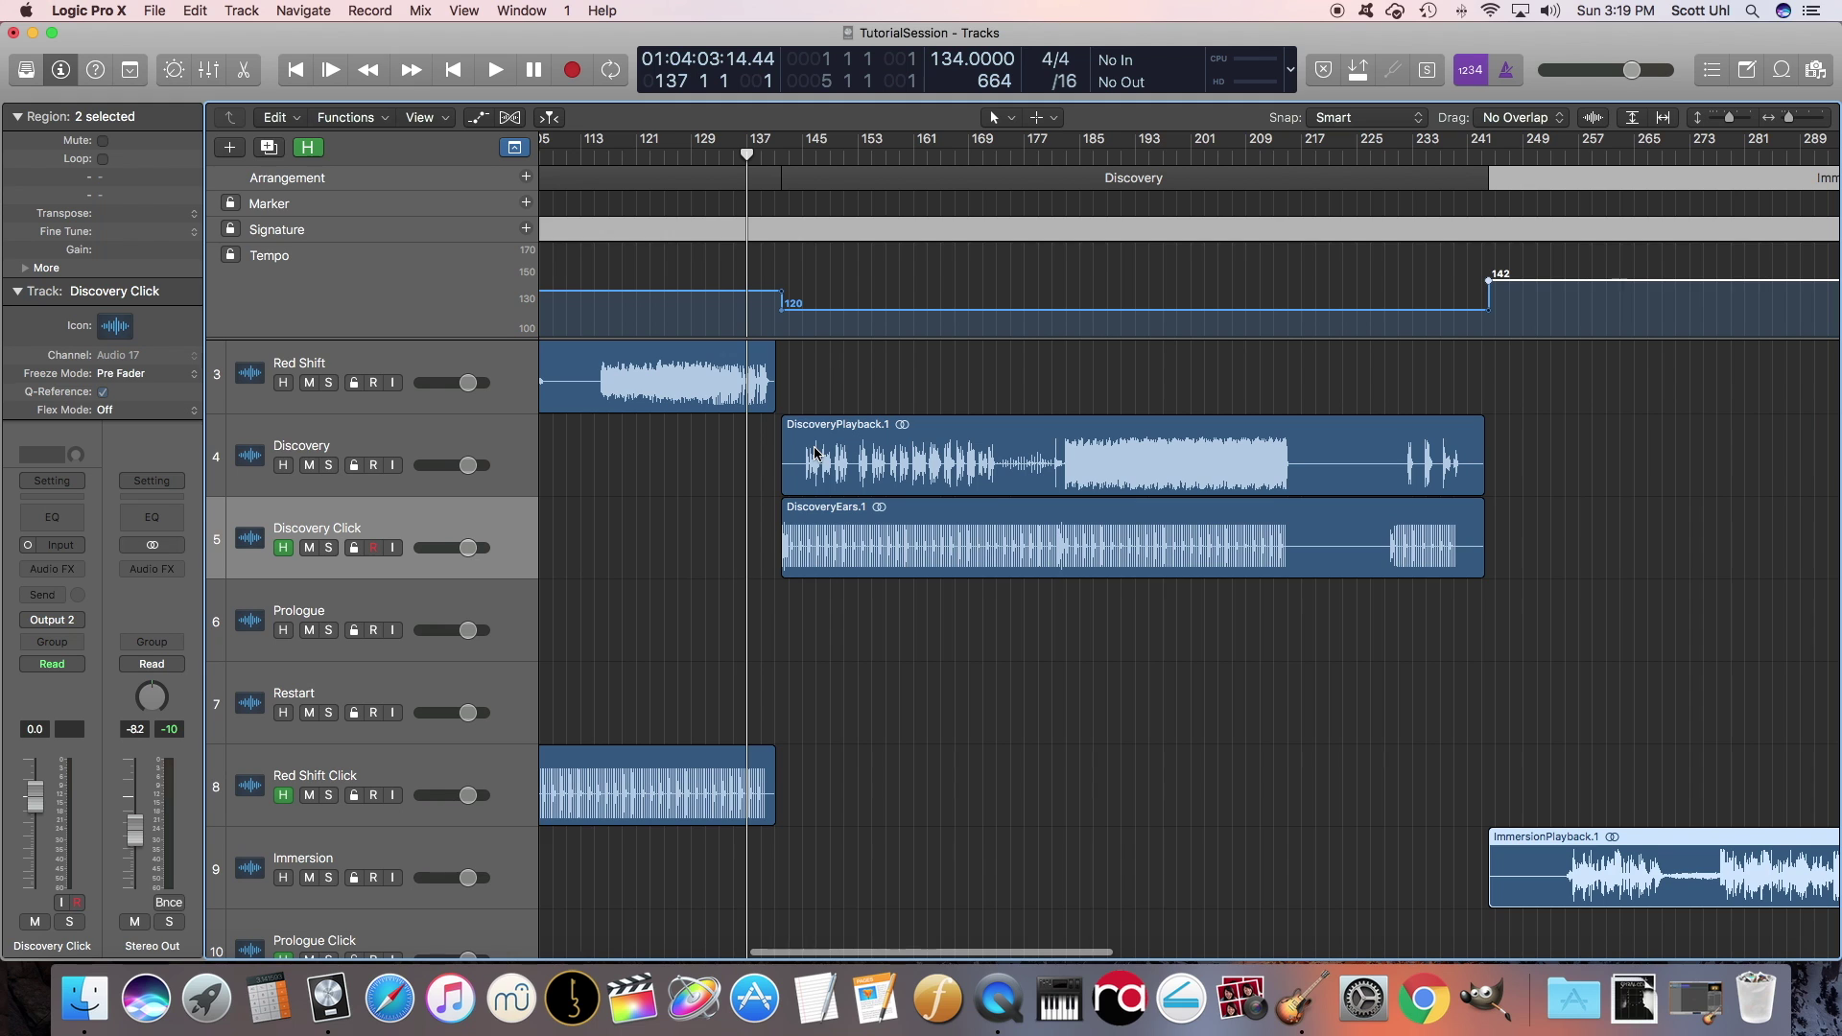
drag(1791, 125, 1795, 126)
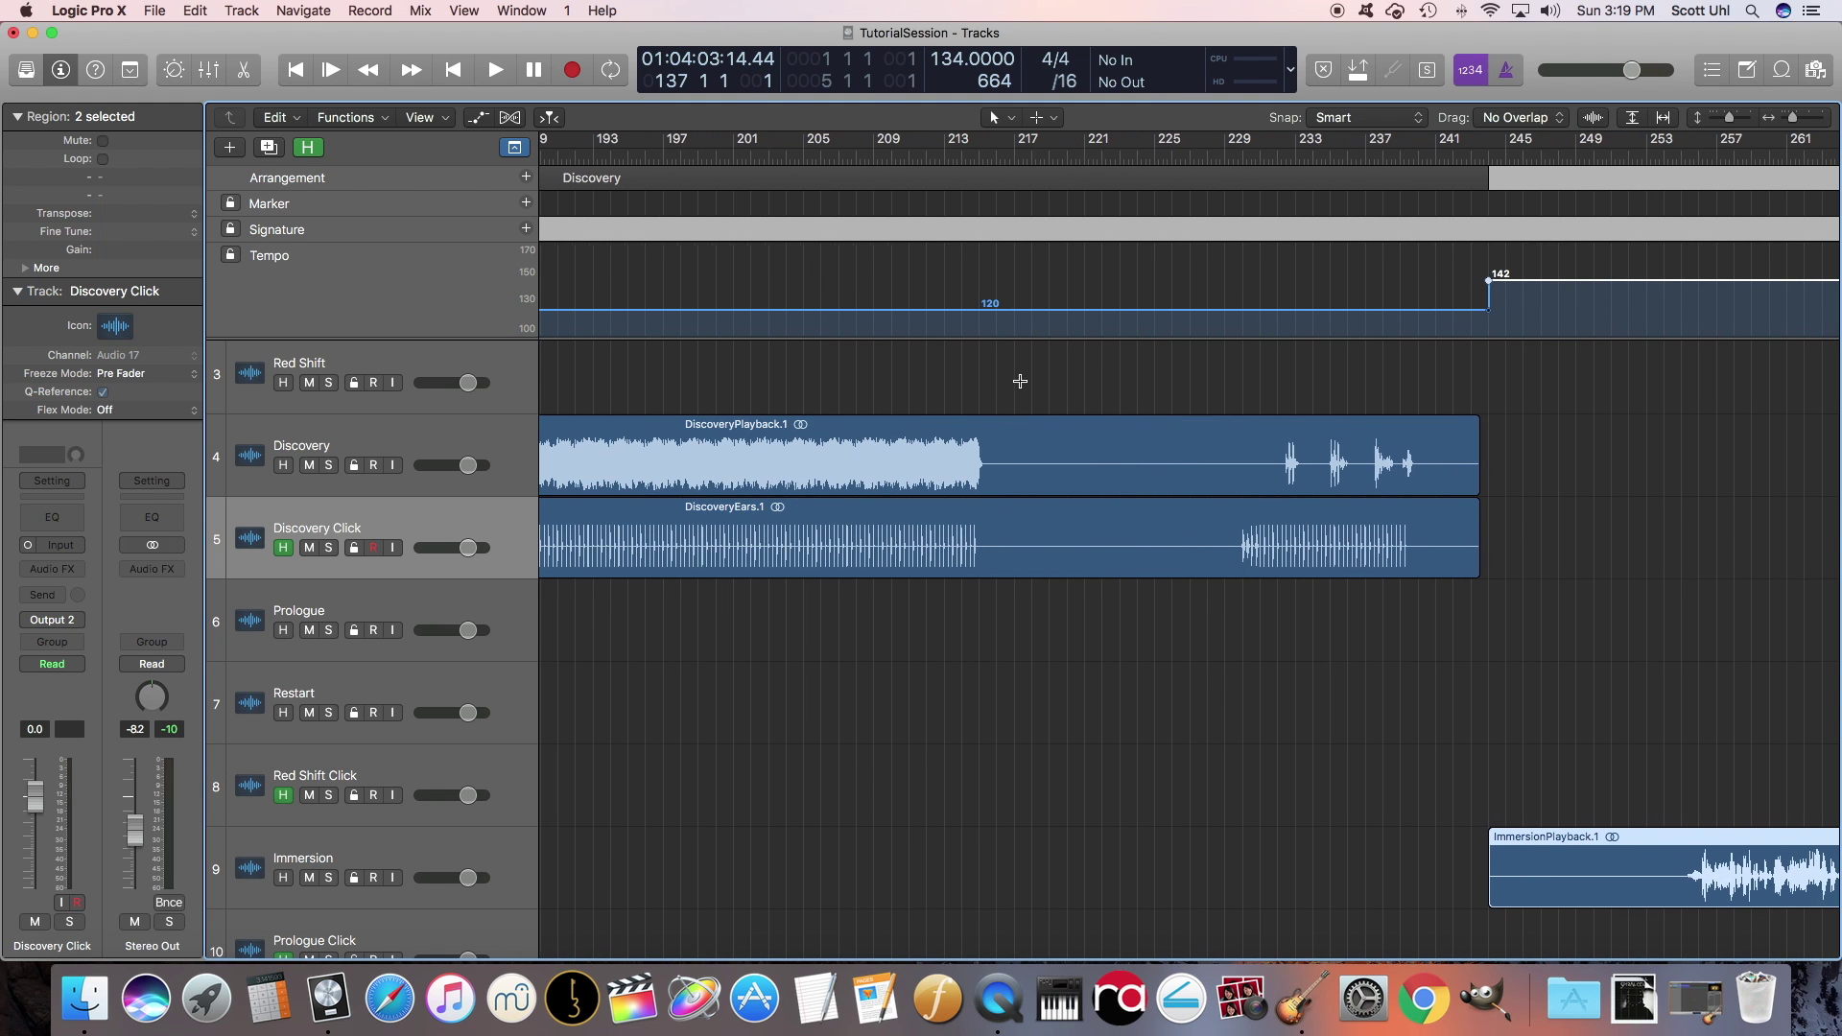
scroll(1017, 381, left, 5)
scroll(1017, 381, left, 5)
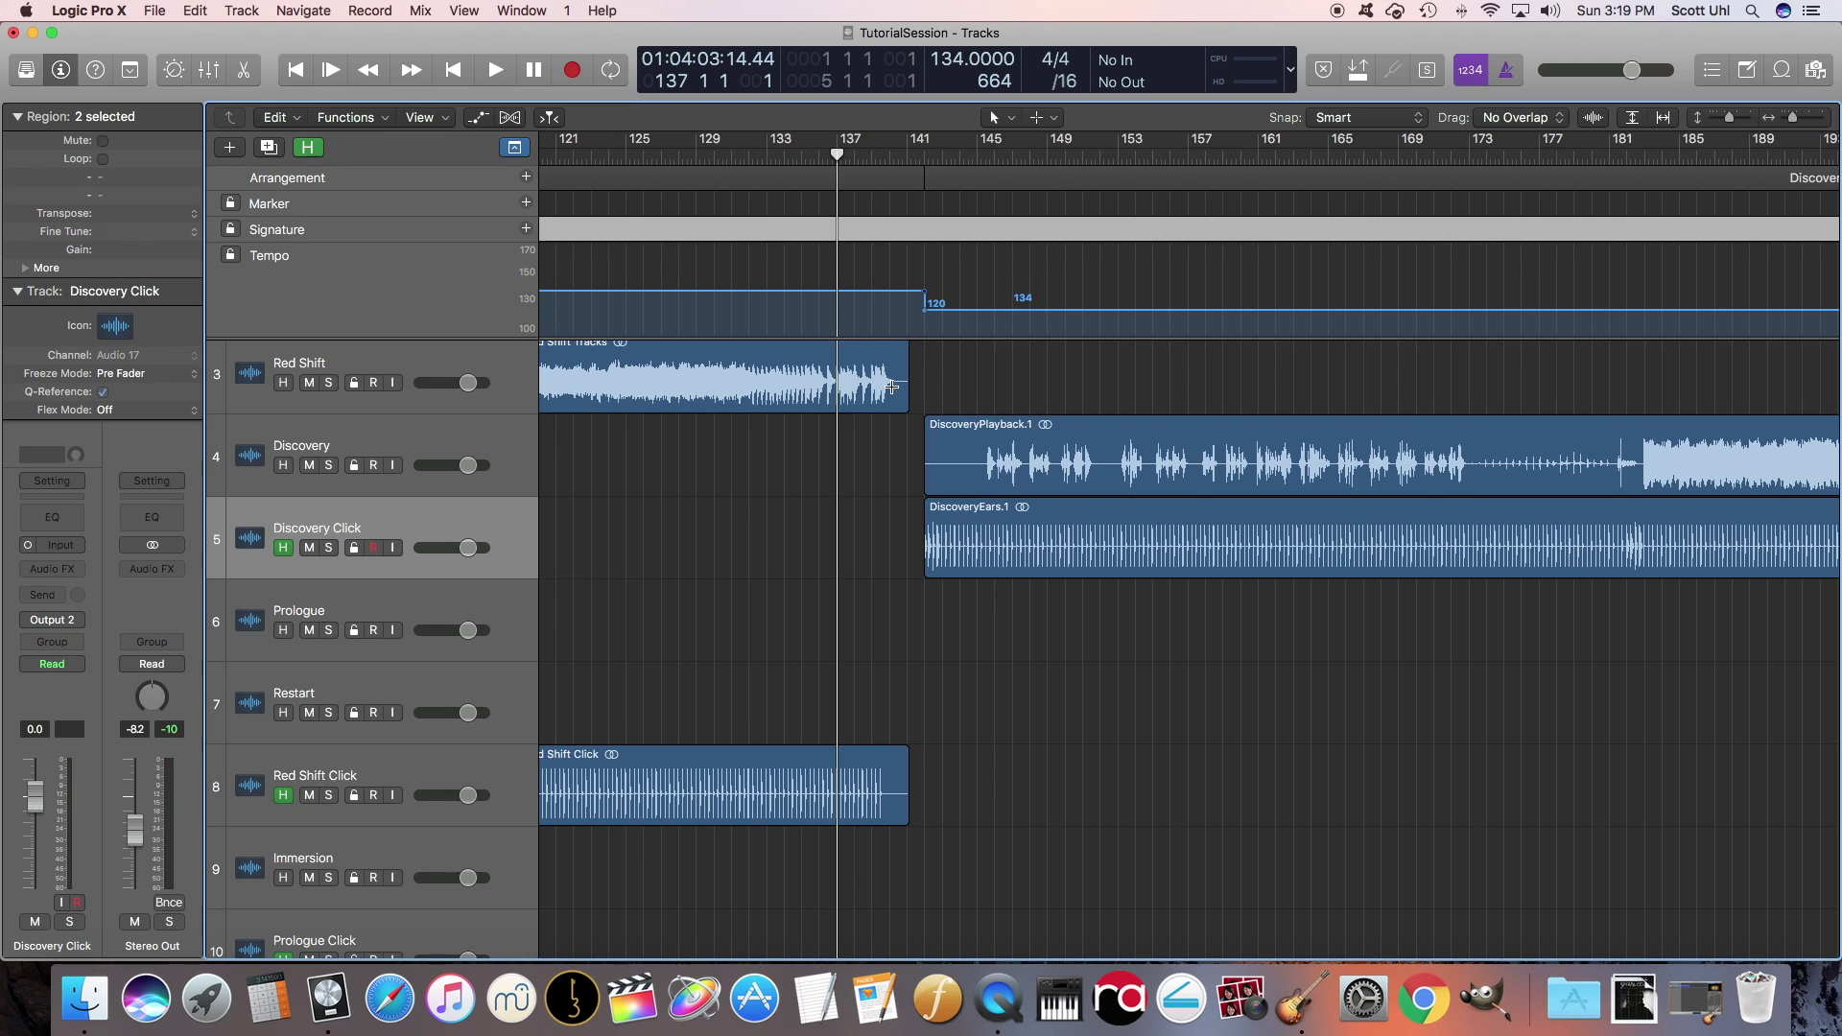
click(890, 158)
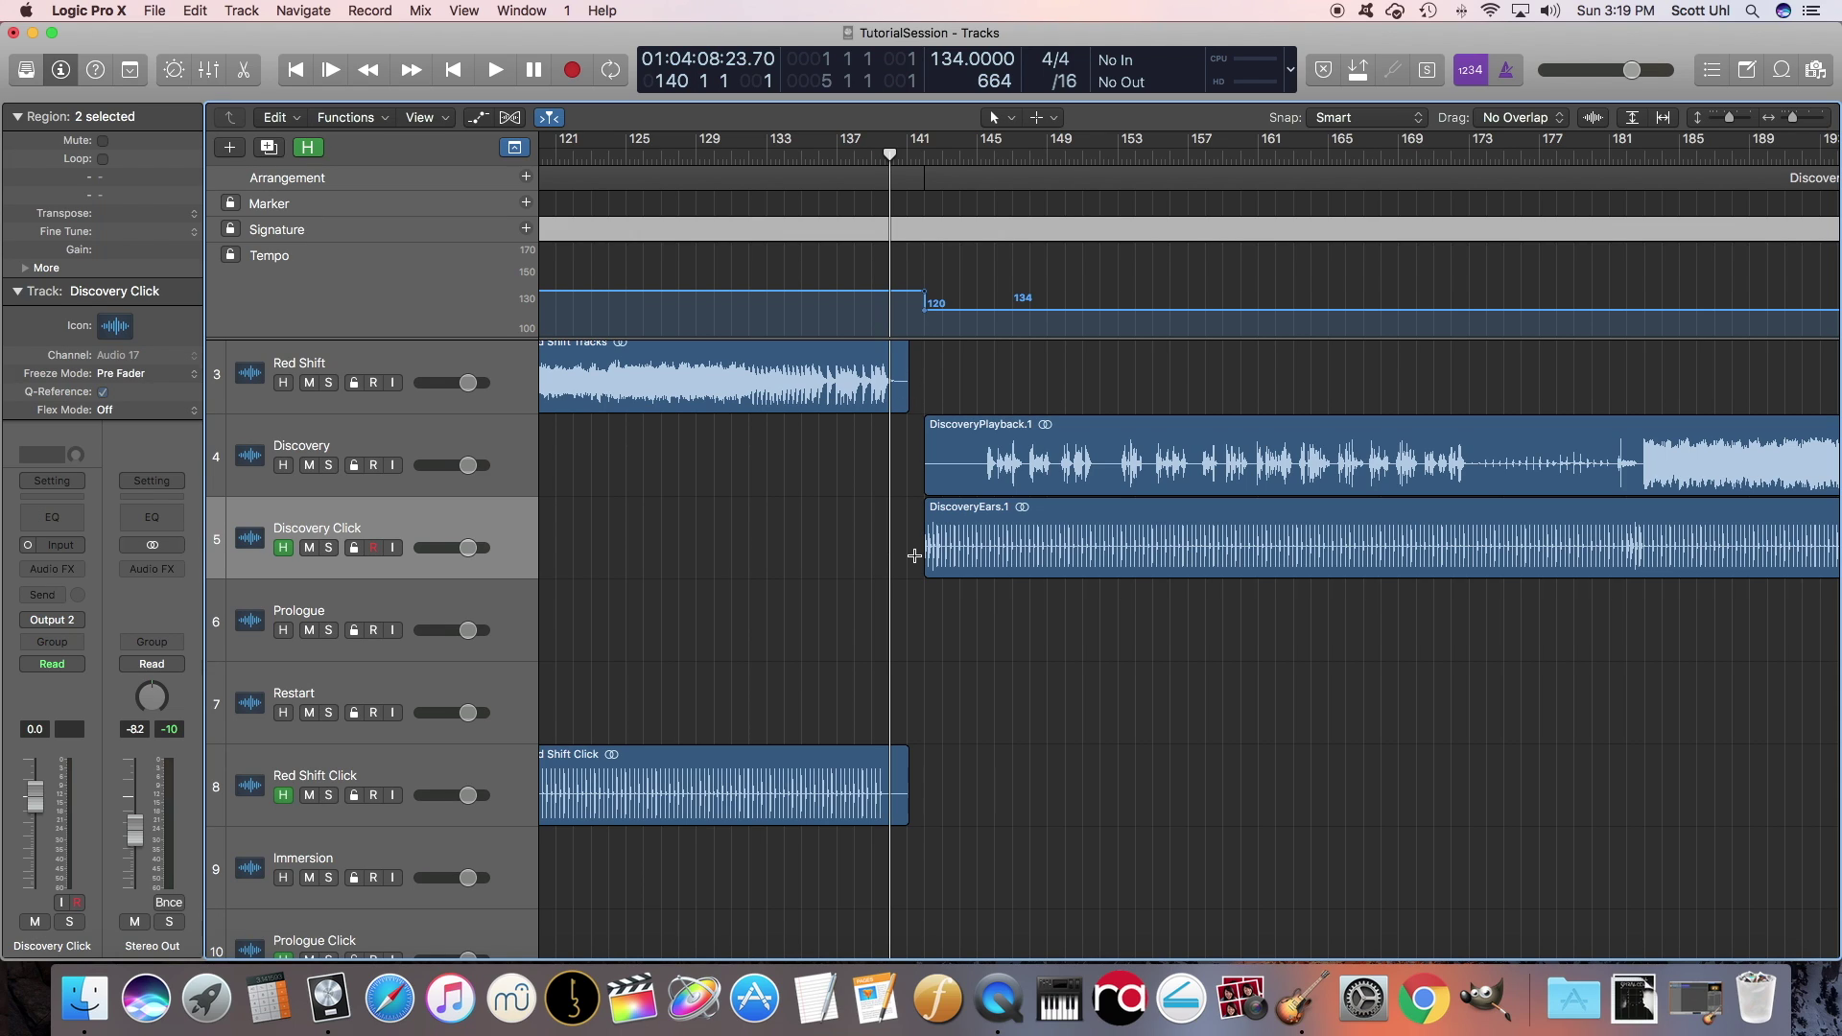
Protect every track in the project against editing, from Soundcheck at the start of the list through Ellipsis and its click
scroll(357, 571, up, 4)
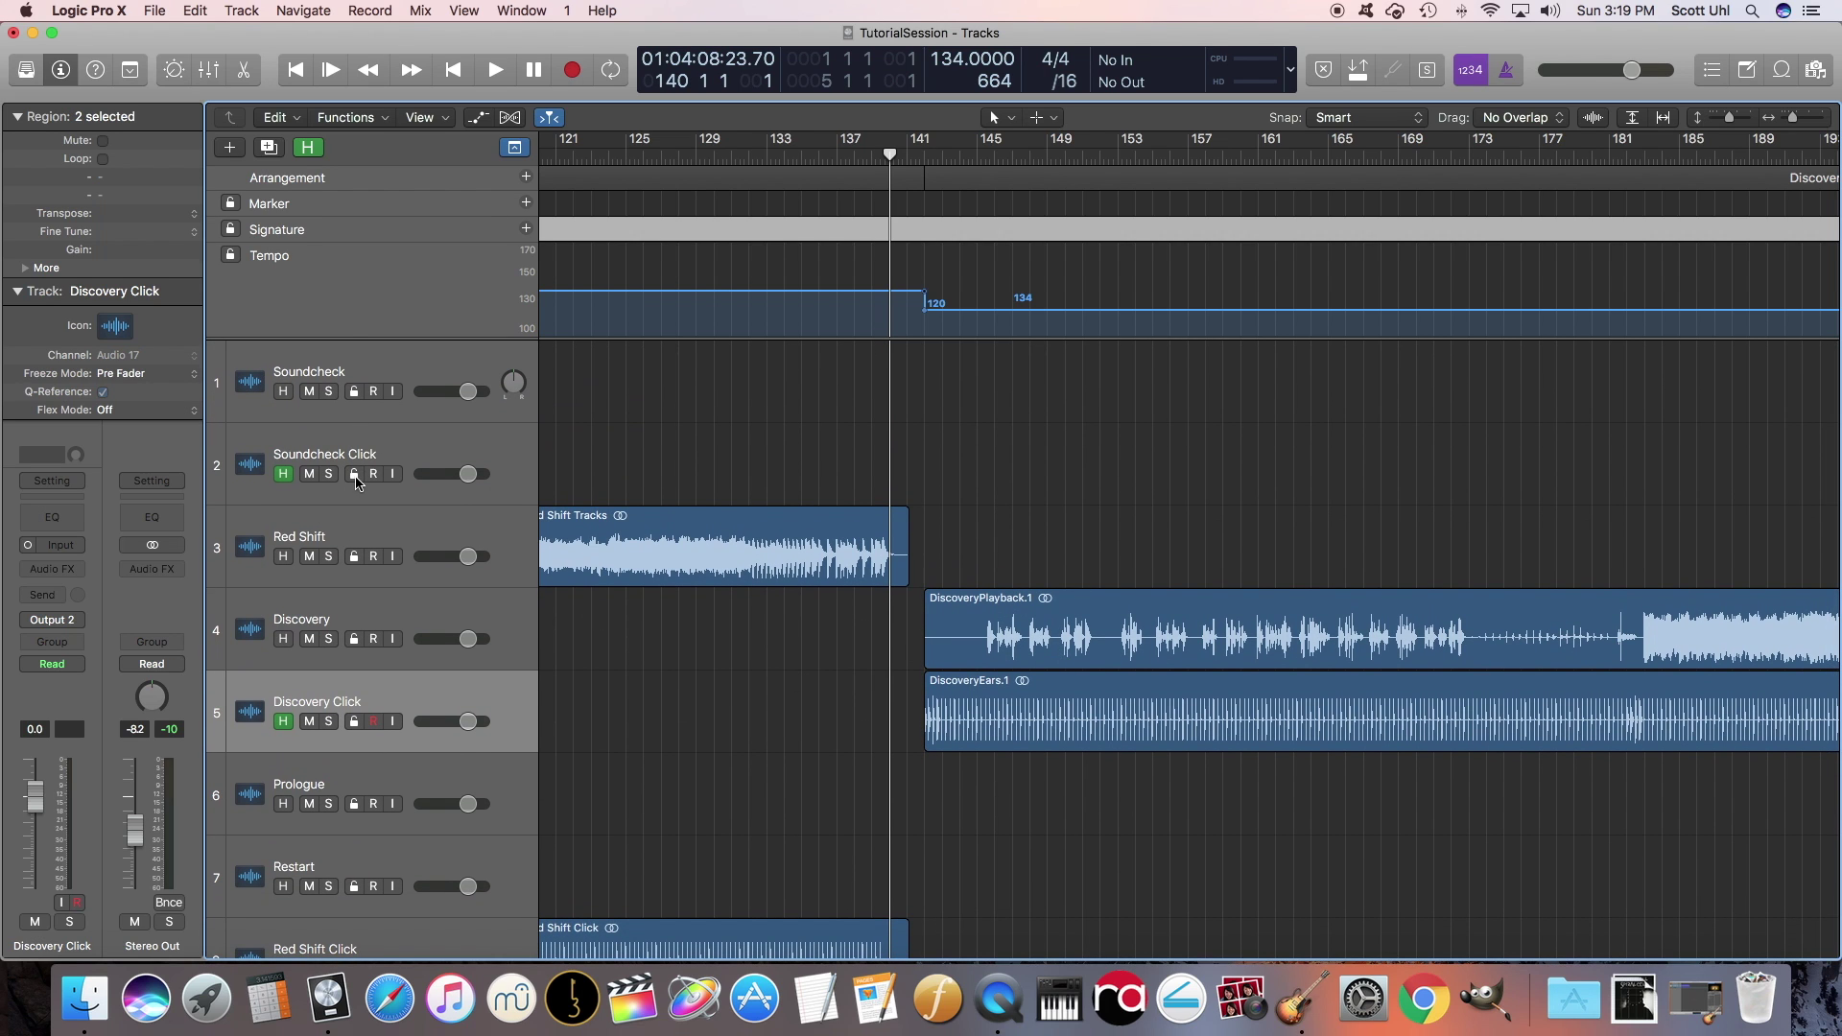
click(354, 474)
click(353, 557)
click(355, 639)
click(354, 391)
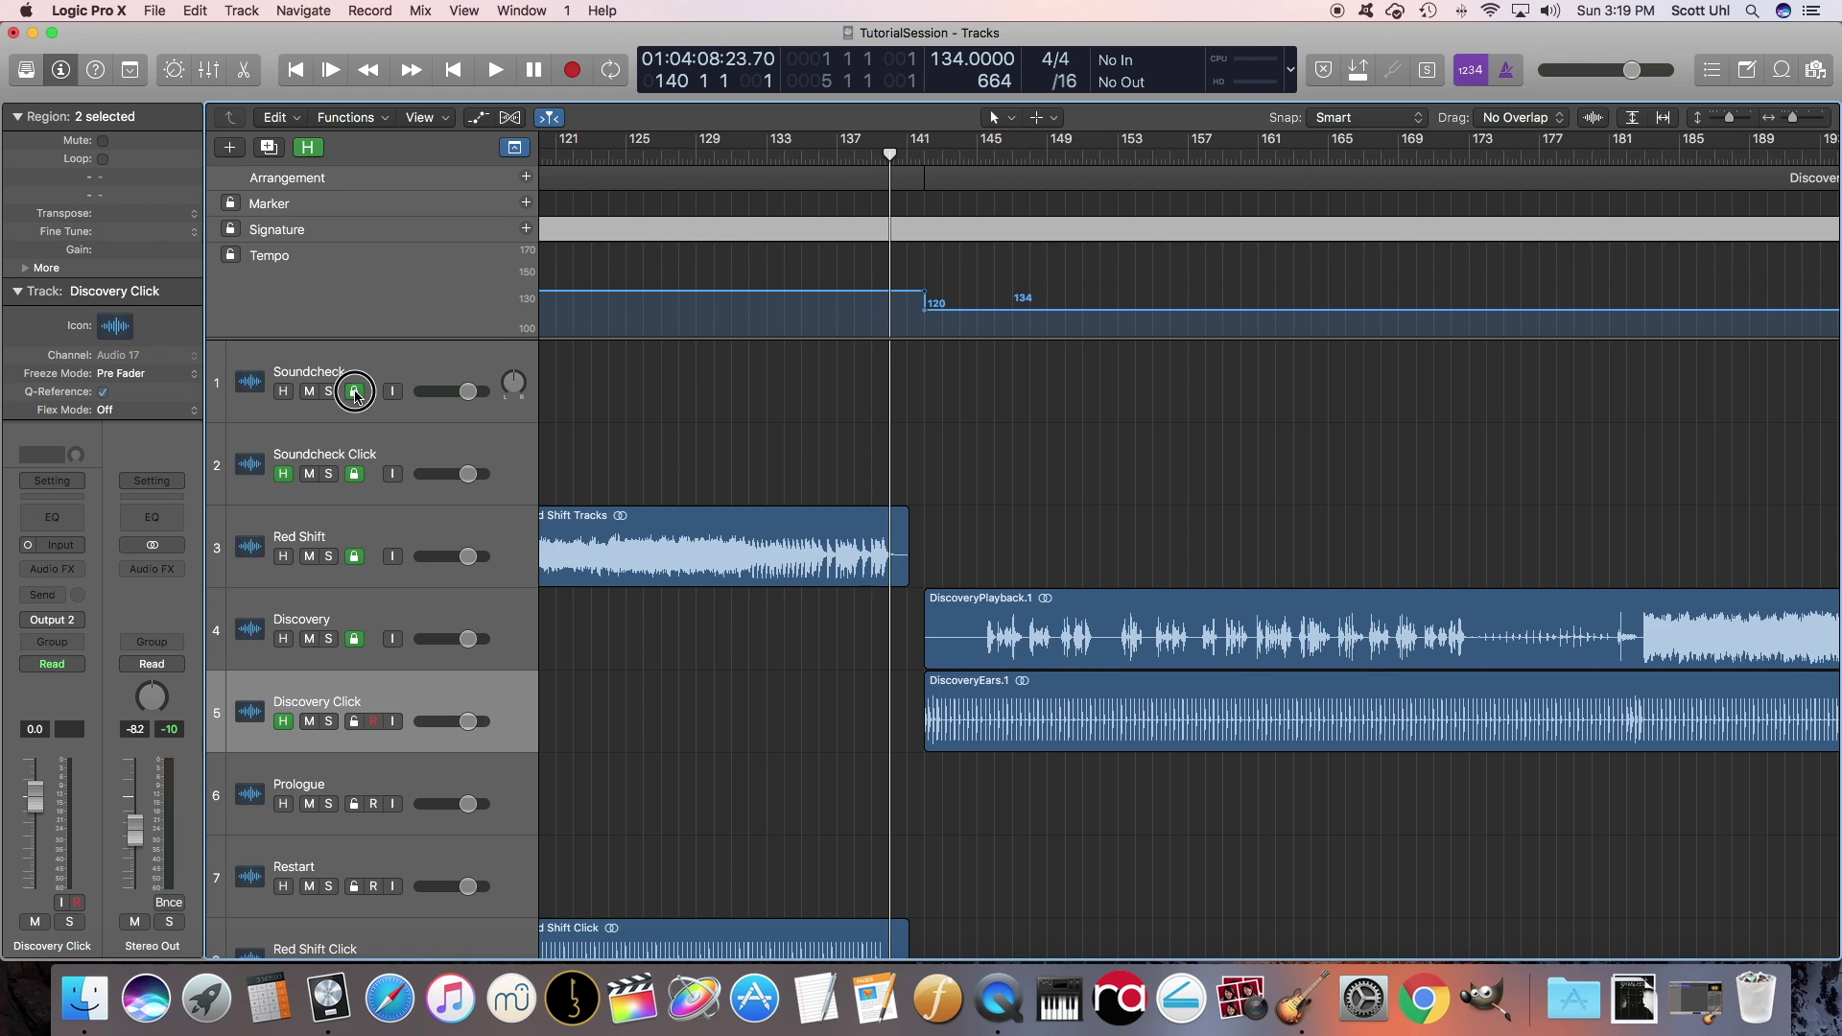
click(354, 722)
scroll(355, 722, down, 2)
click(354, 722)
click(354, 720)
scroll(354, 720, down, 2)
click(355, 715)
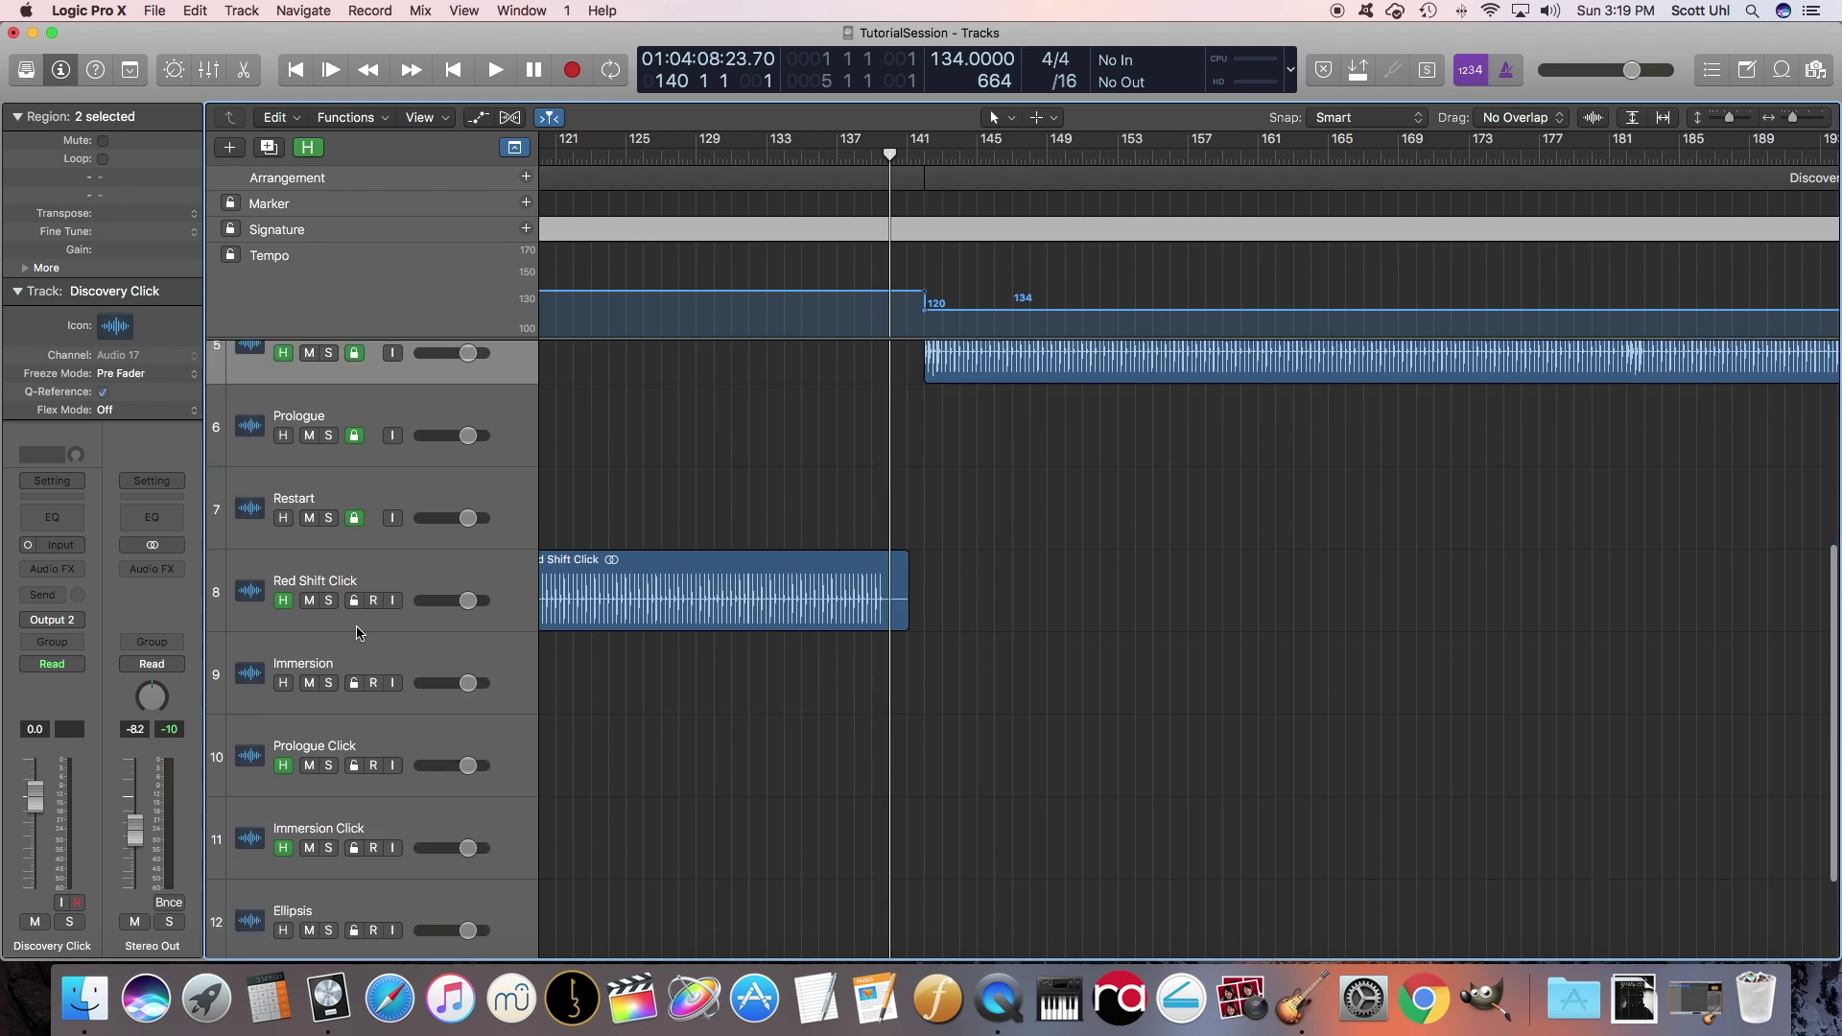
scroll(355, 710, down, 2)
click(356, 705)
scroll(357, 700, up, 3)
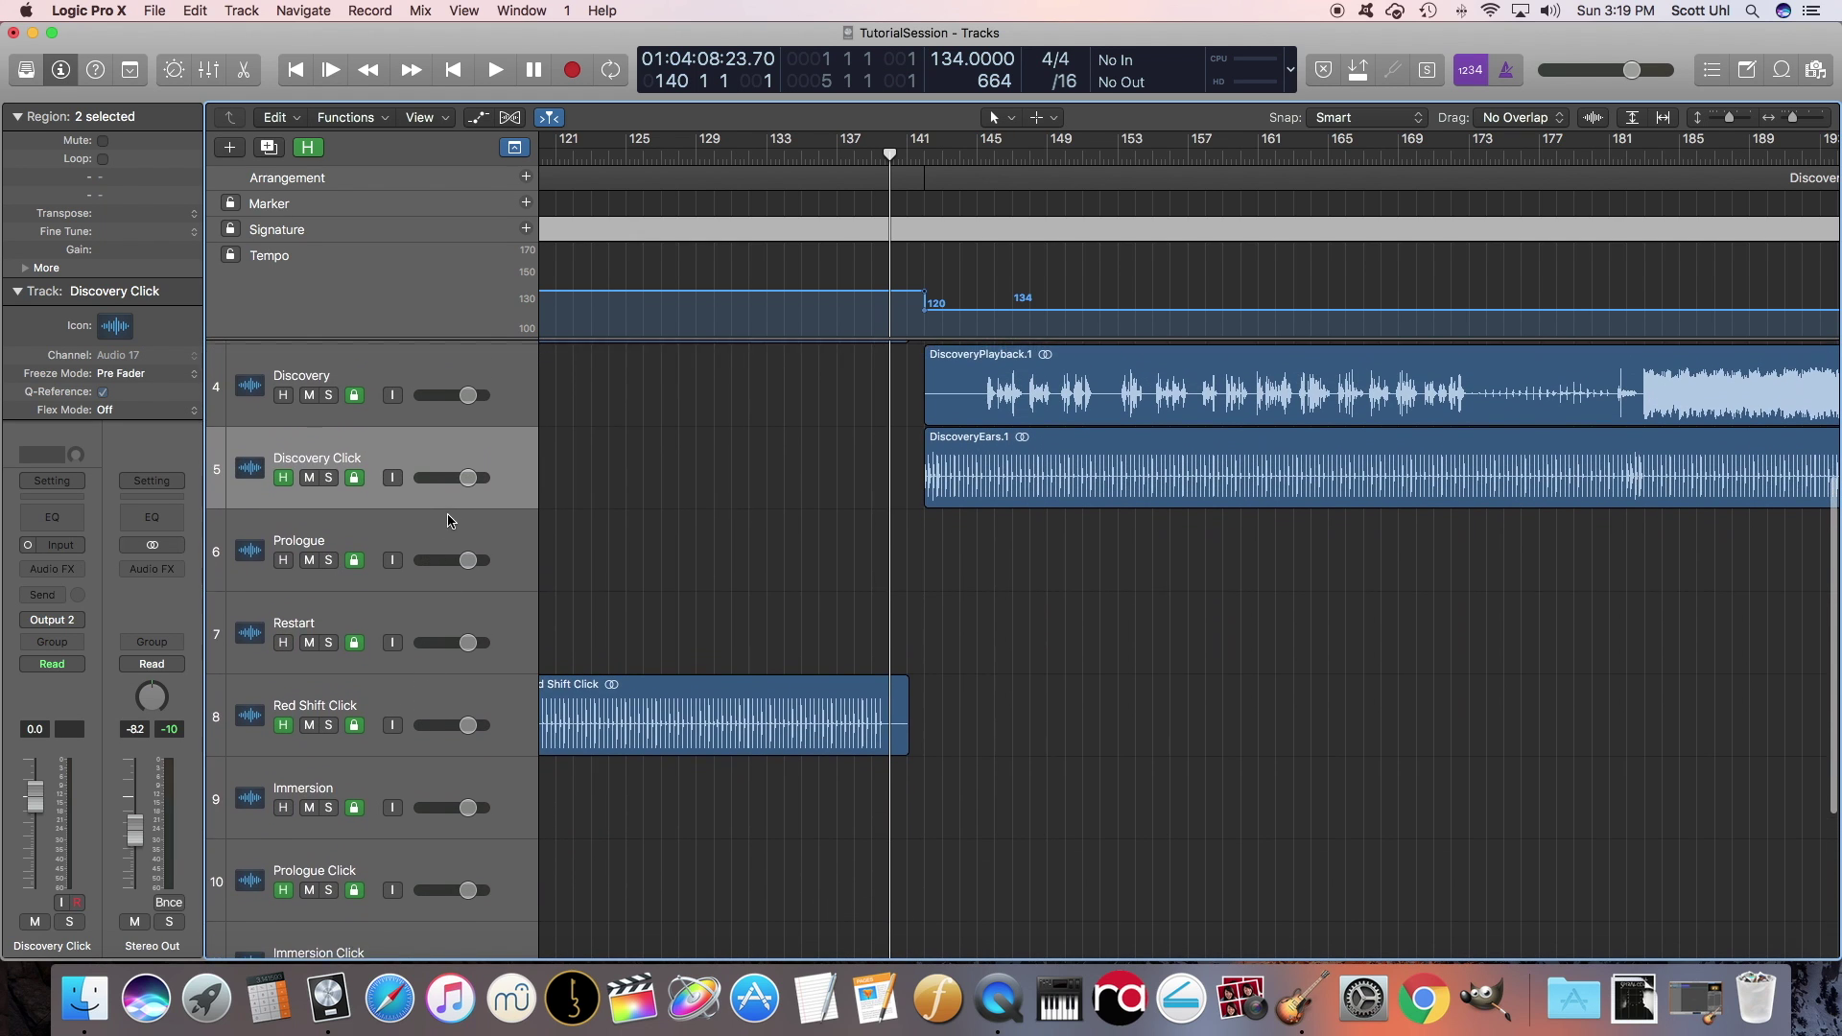
Hide the click tracks flagged for hiding and select the Restart track
key(h)
click(732, 615)
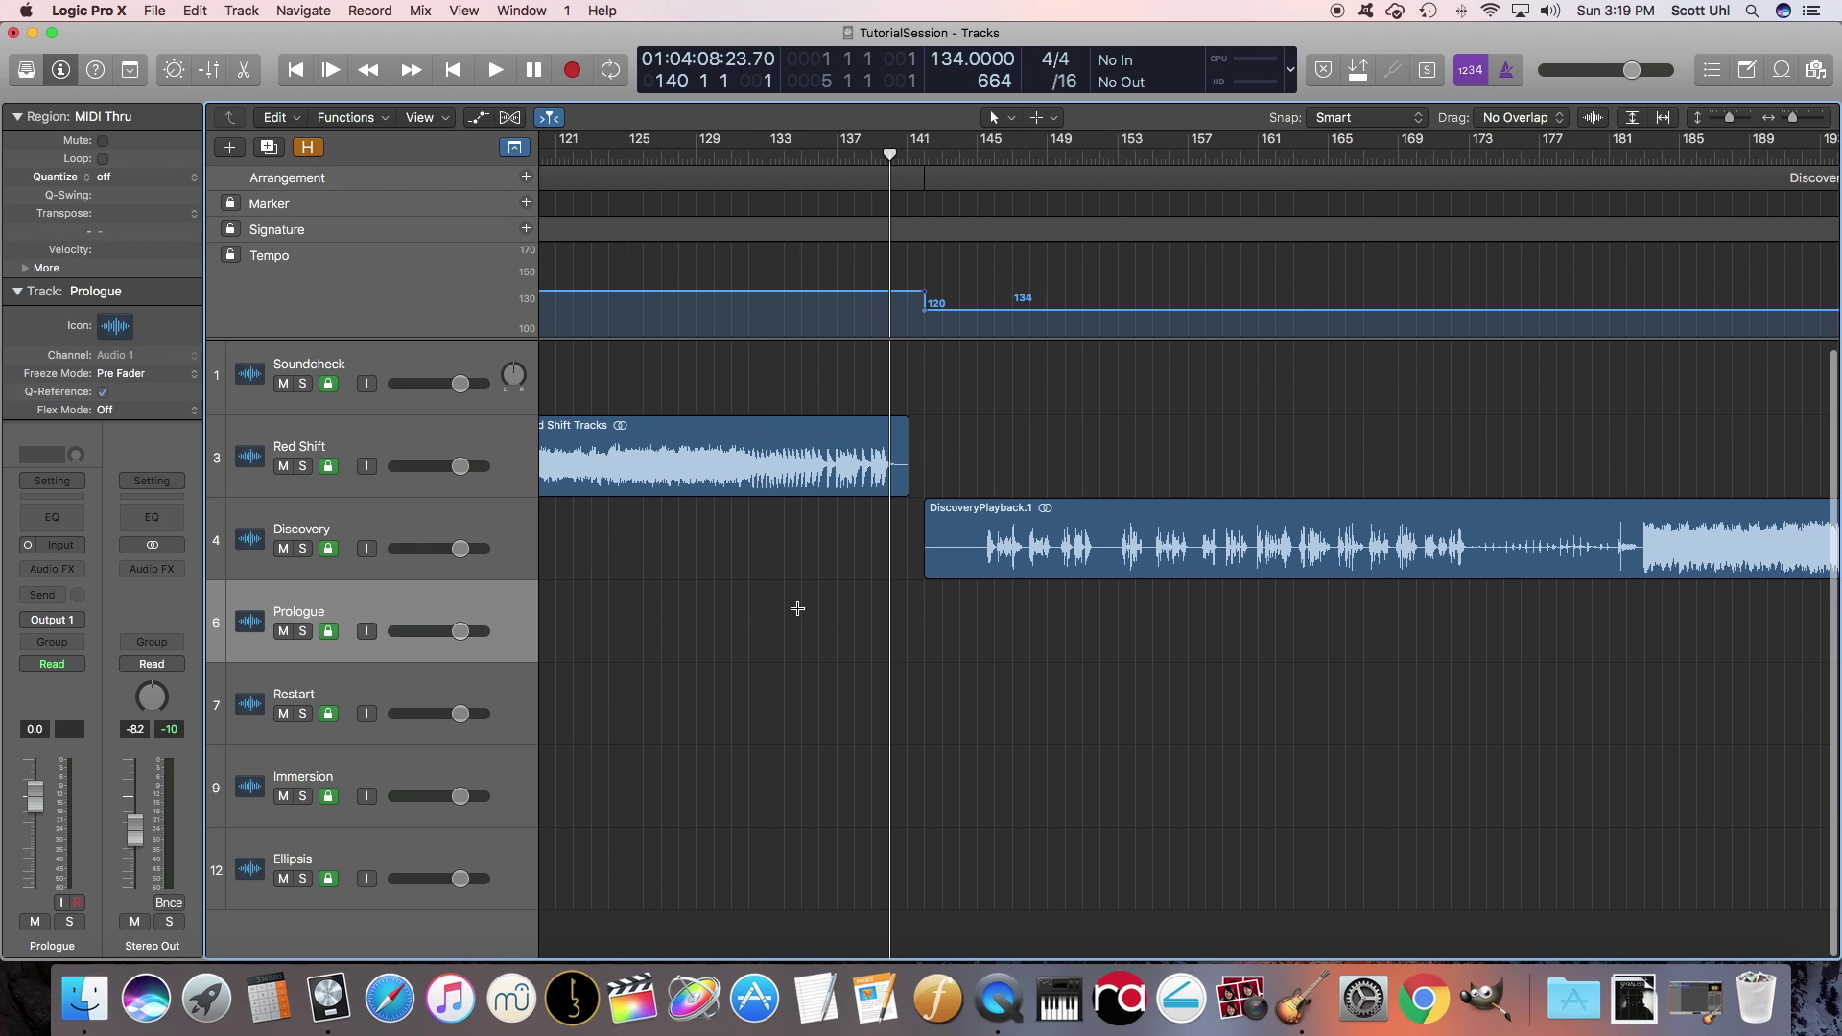
key(z)
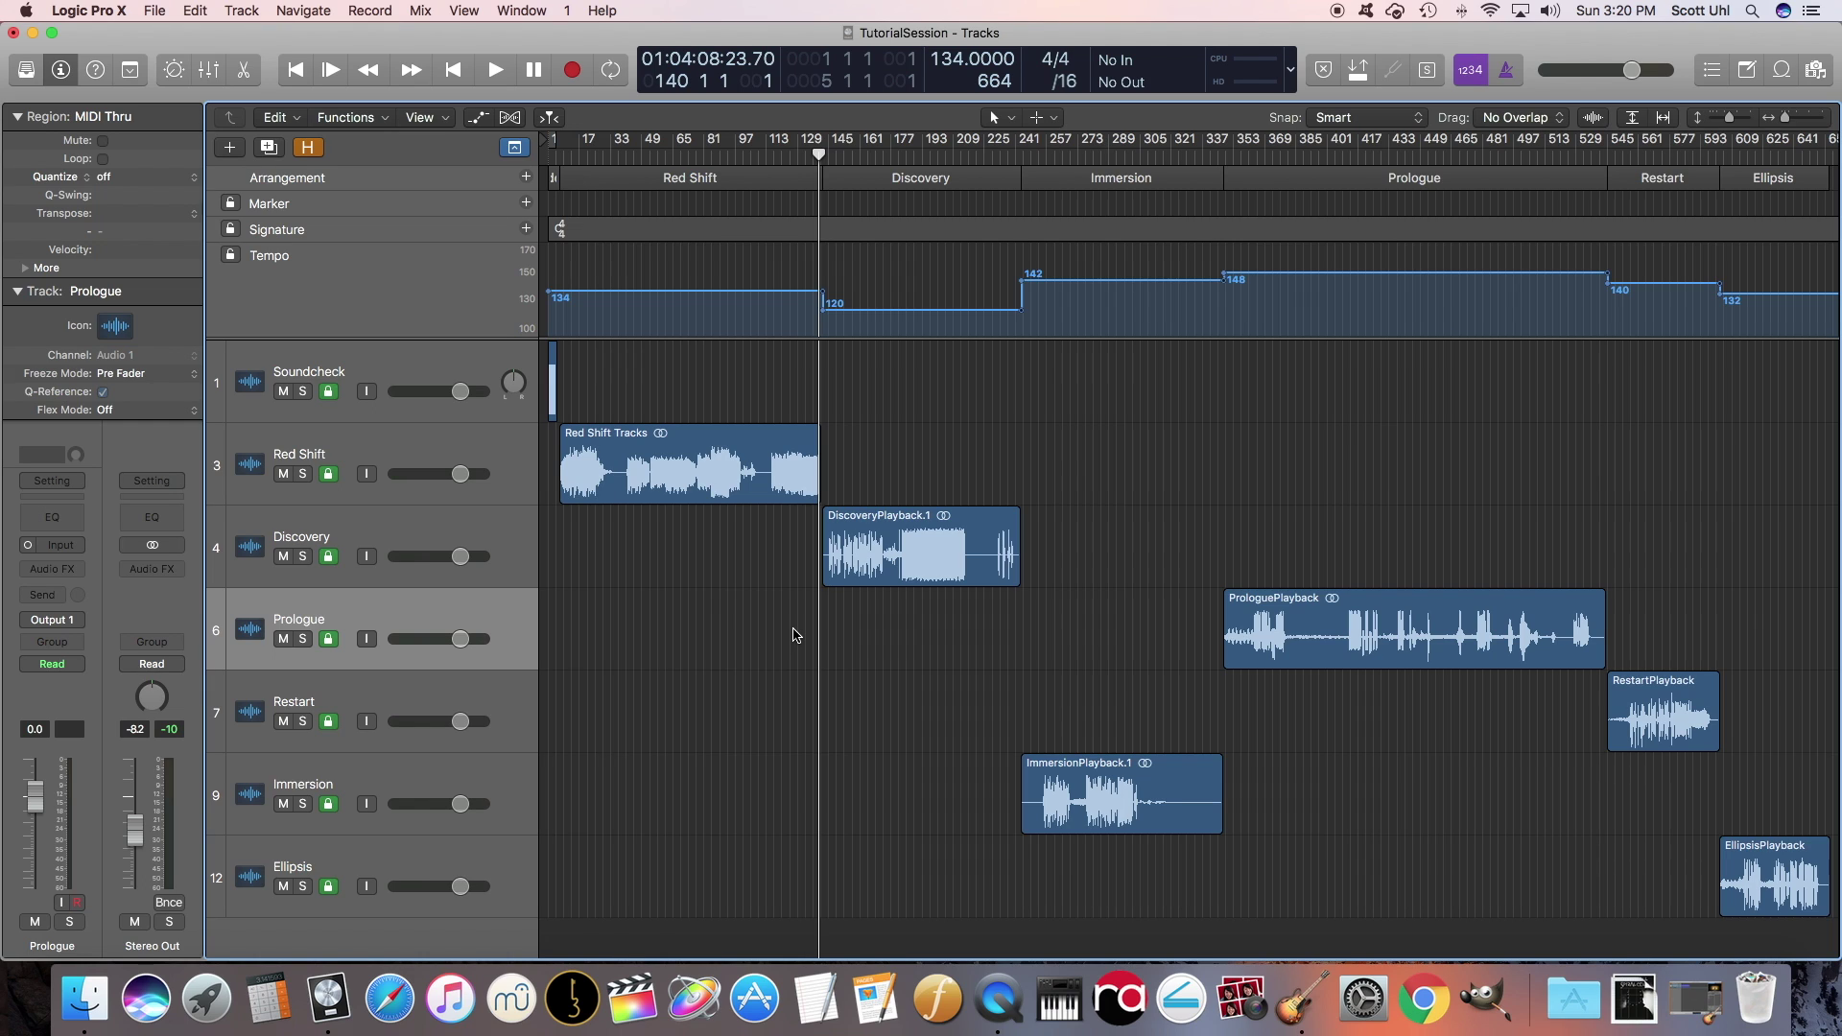
click(381, 721)
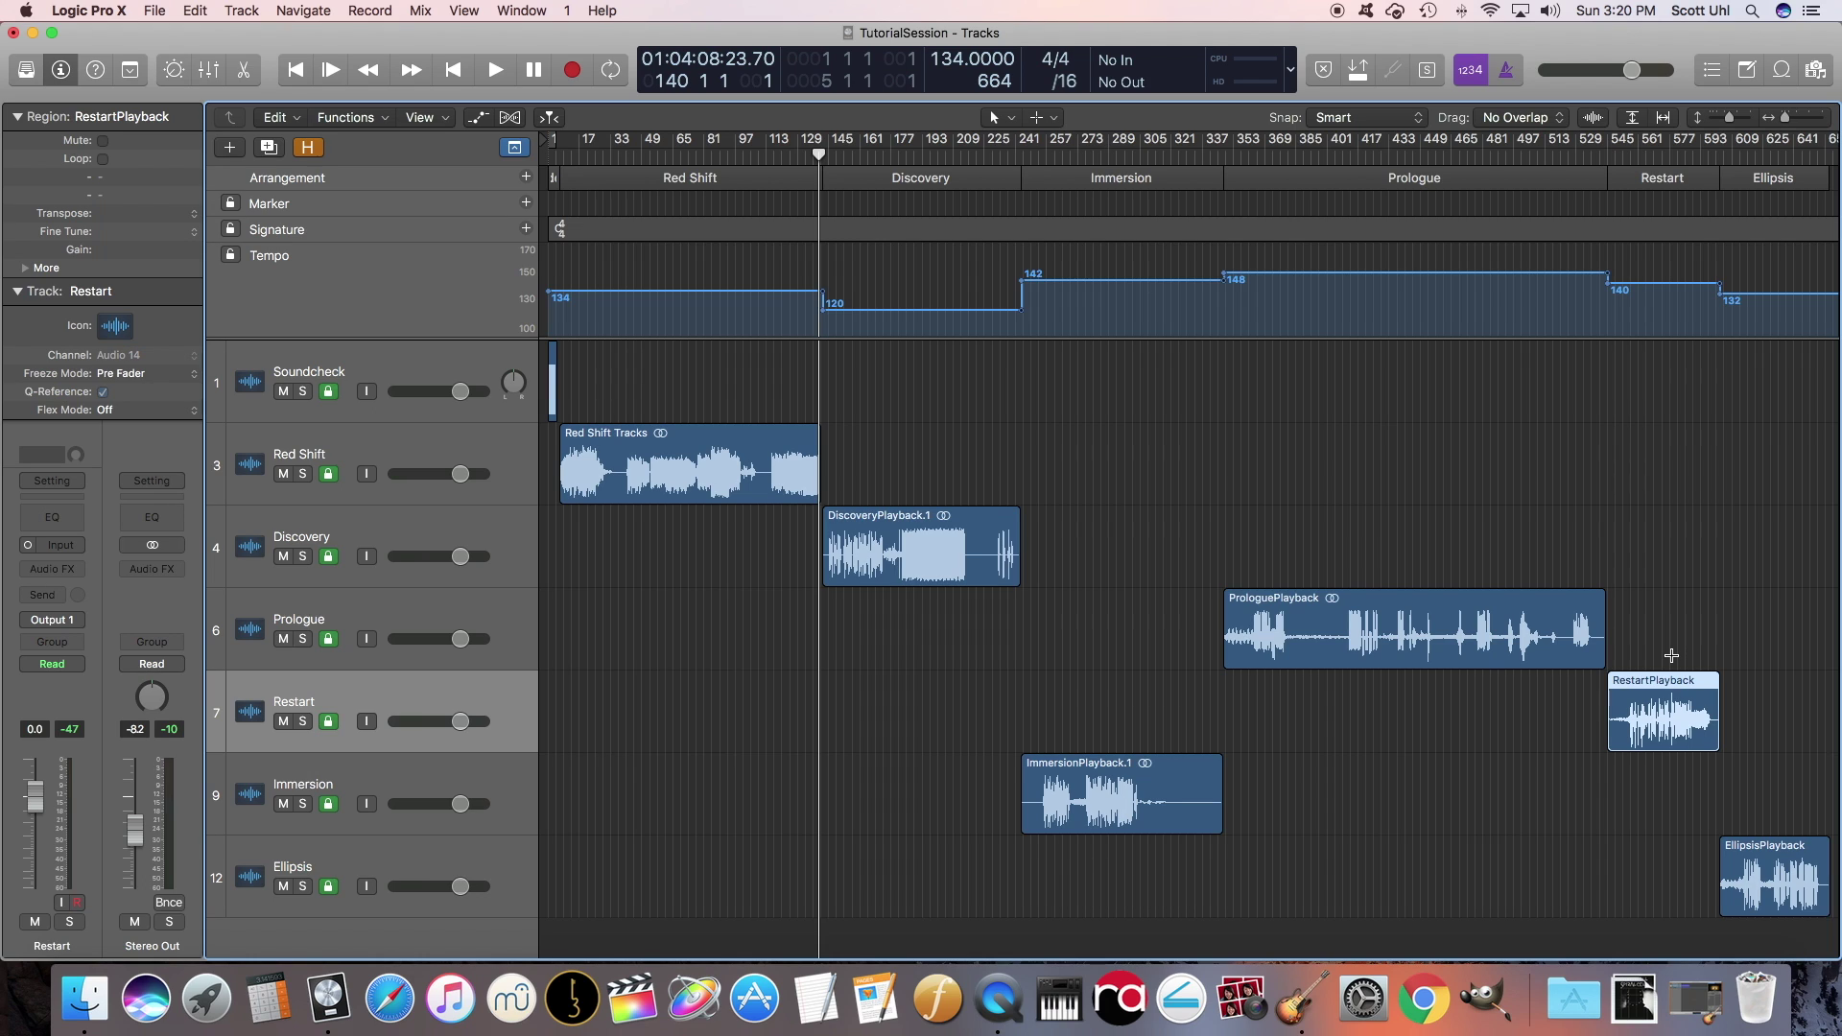
Add one software instrument track below Soundcheck with an Empty Channel Strip and No Output
click(368, 373)
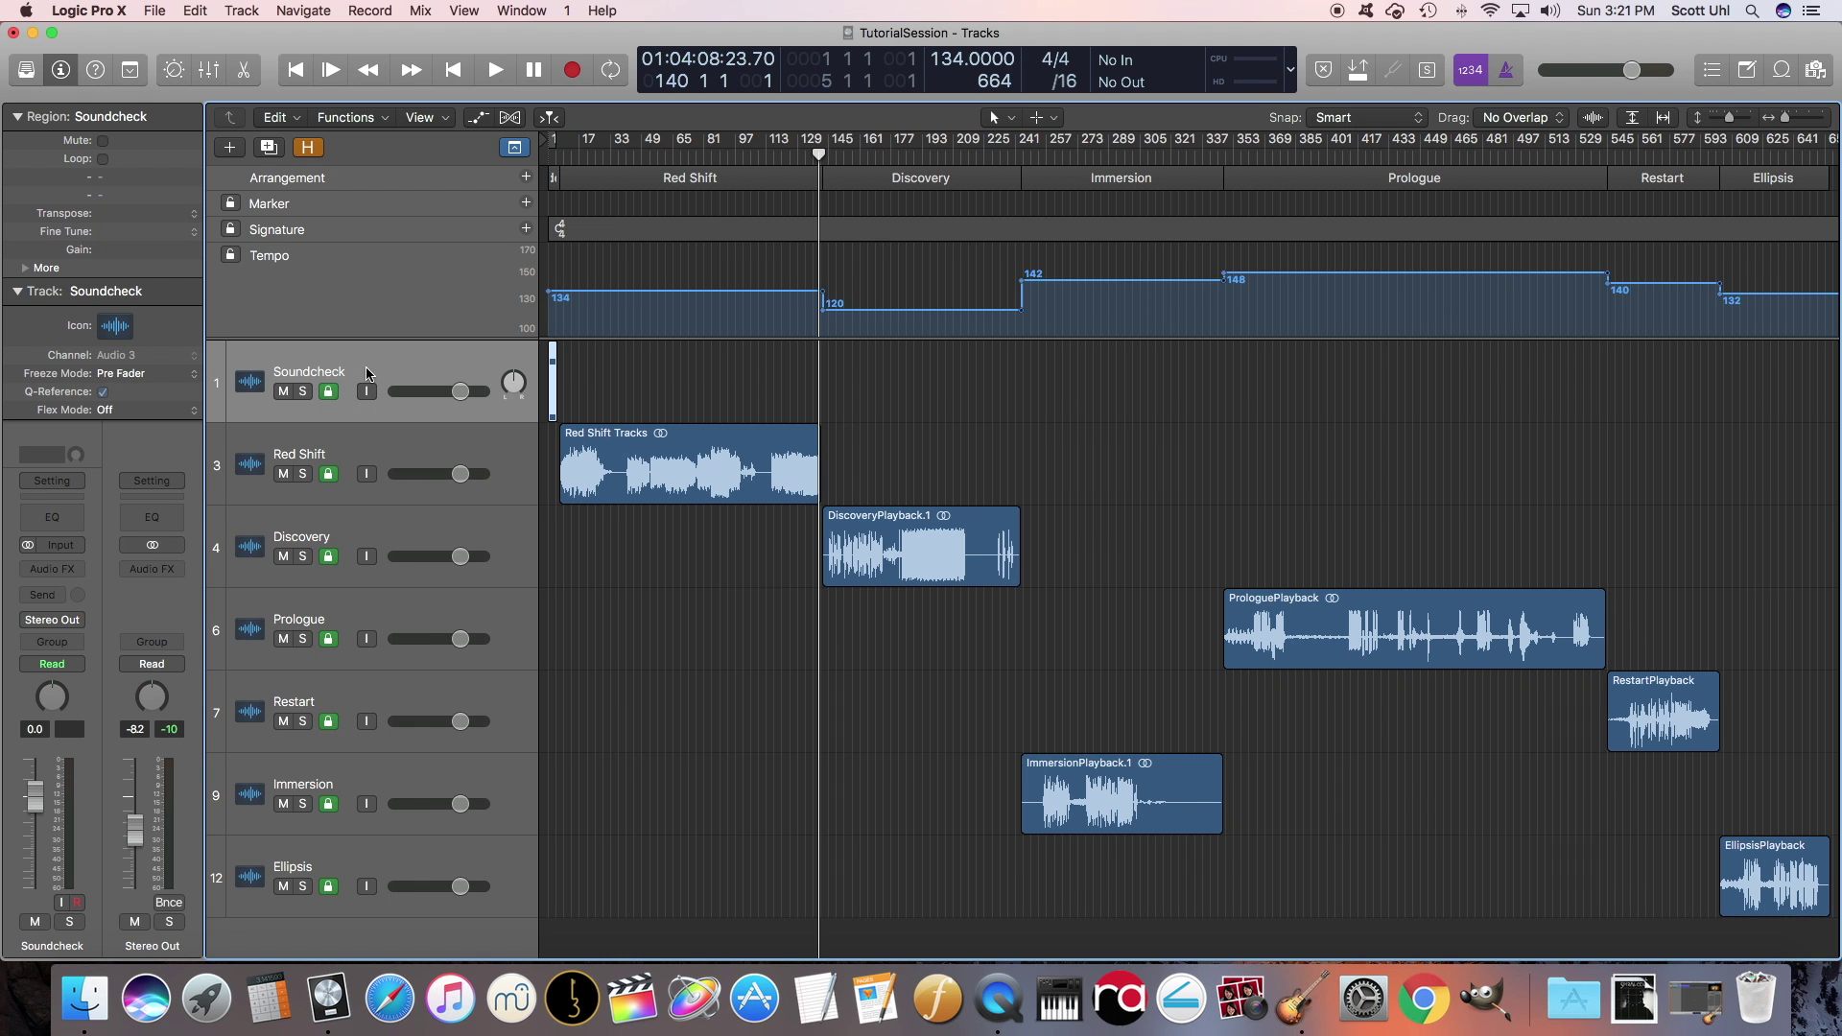
click(231, 156)
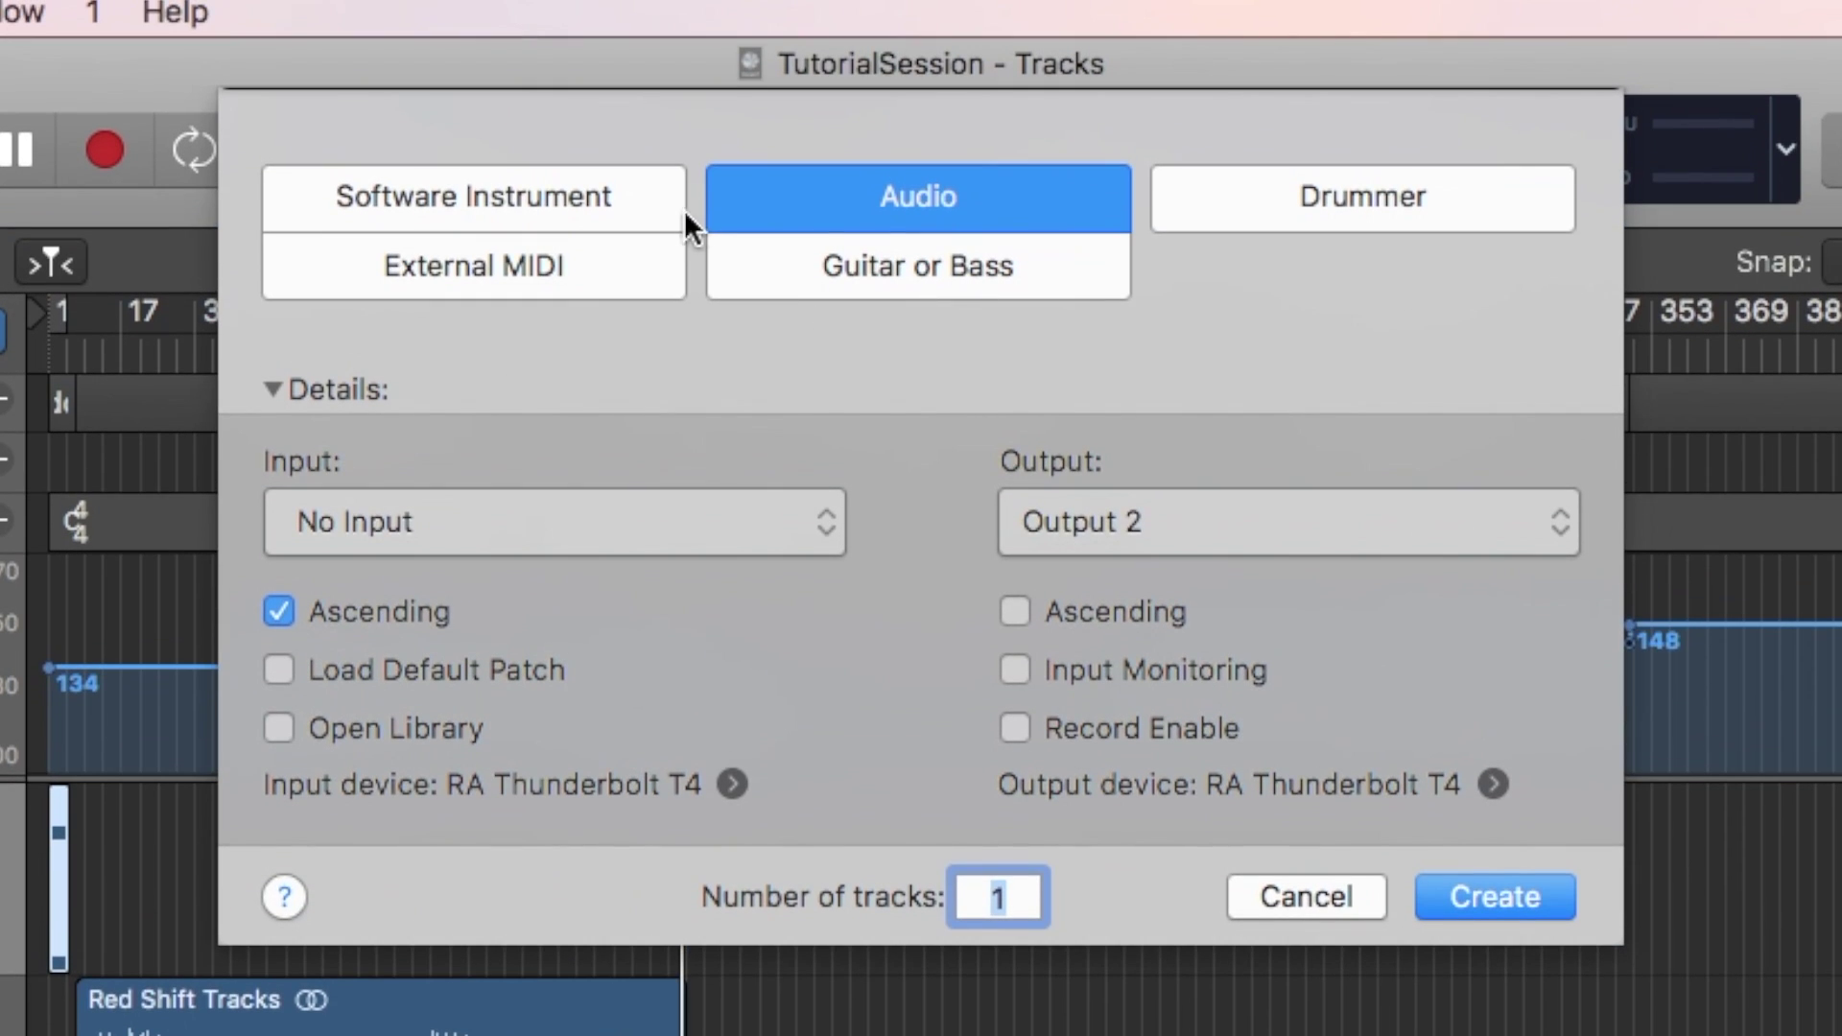
click(531, 223)
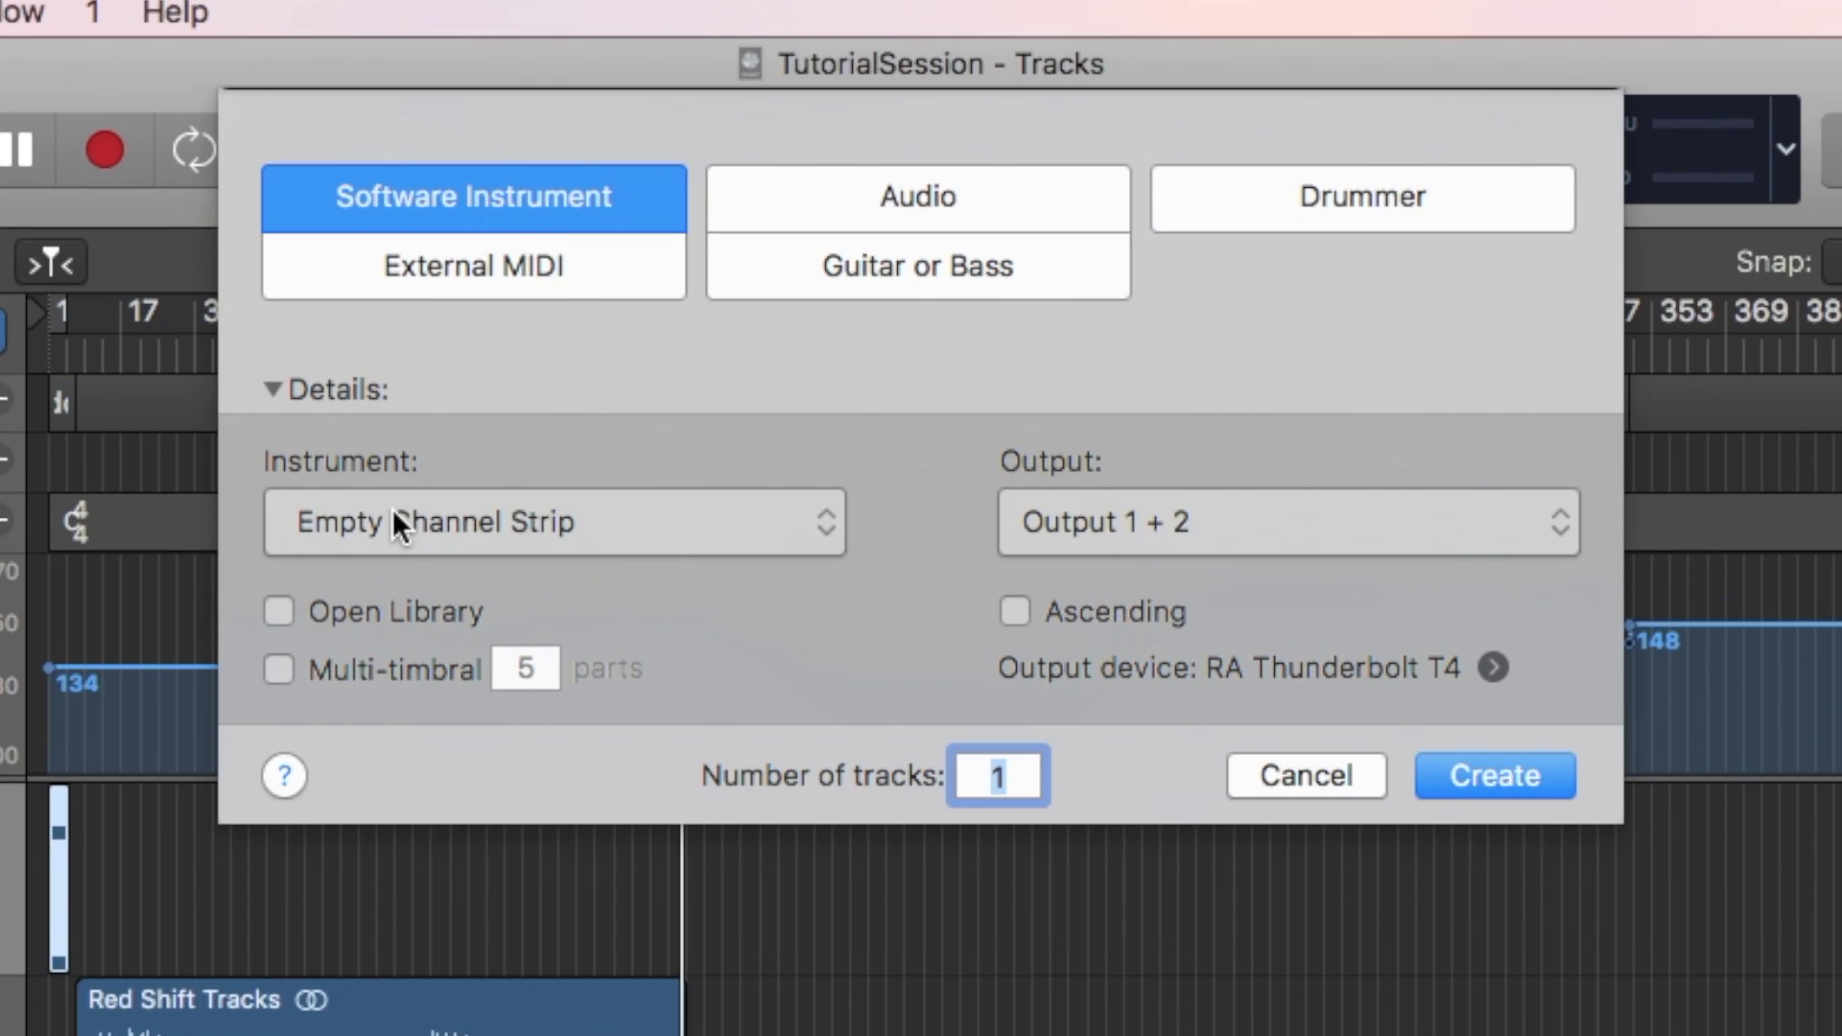
click(1147, 522)
click(1104, 463)
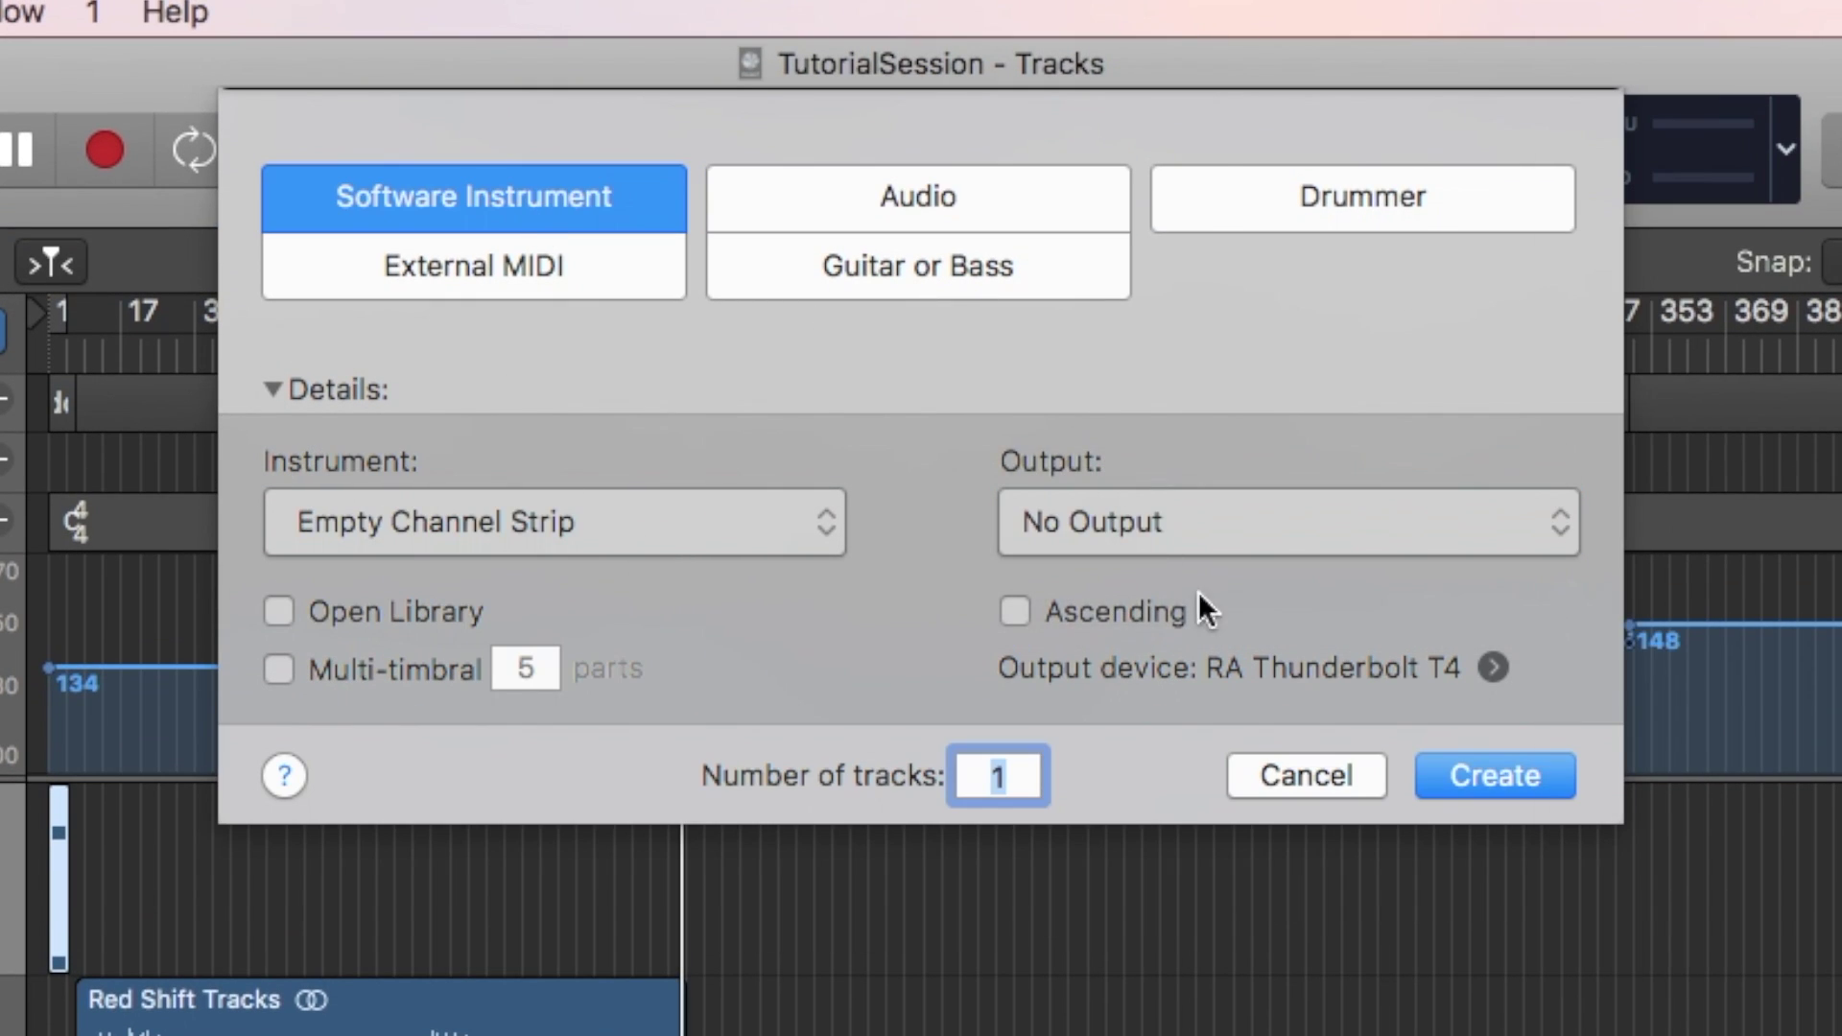
click(1464, 781)
Rename the new instrument track Meta Events
double_click(291, 452)
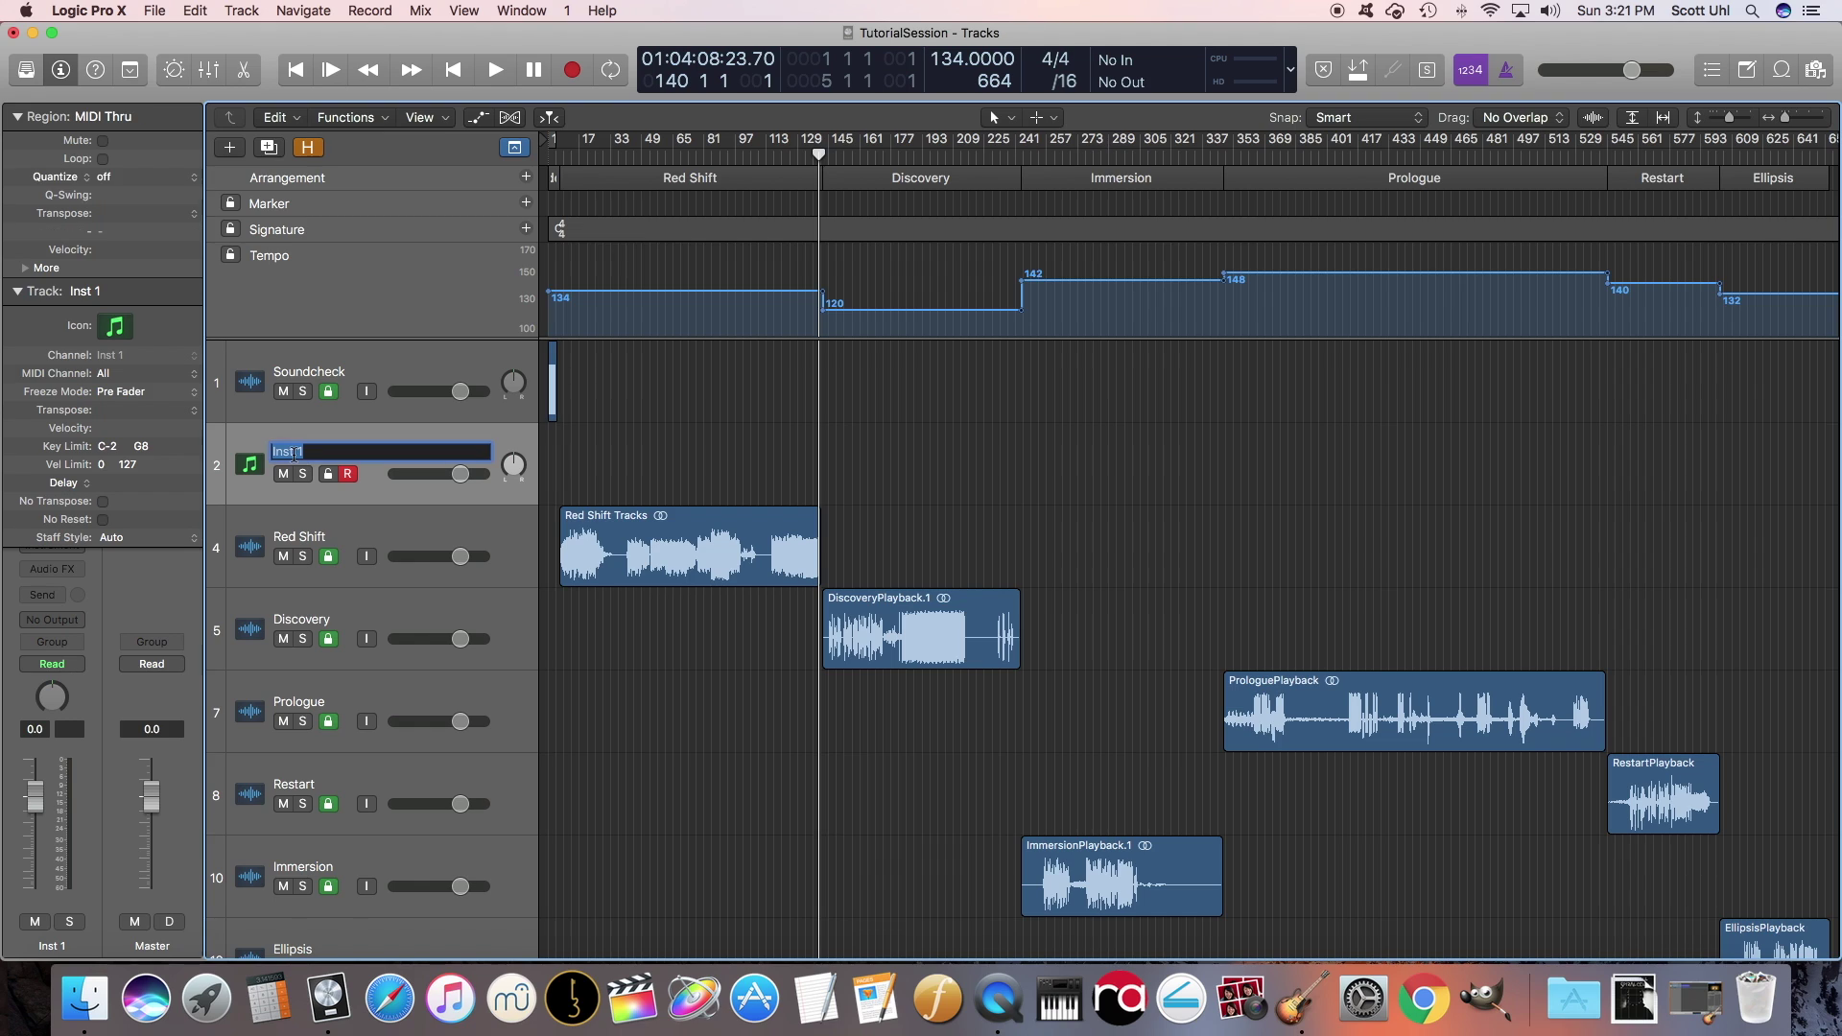
text(Meta Events)
key(Return)
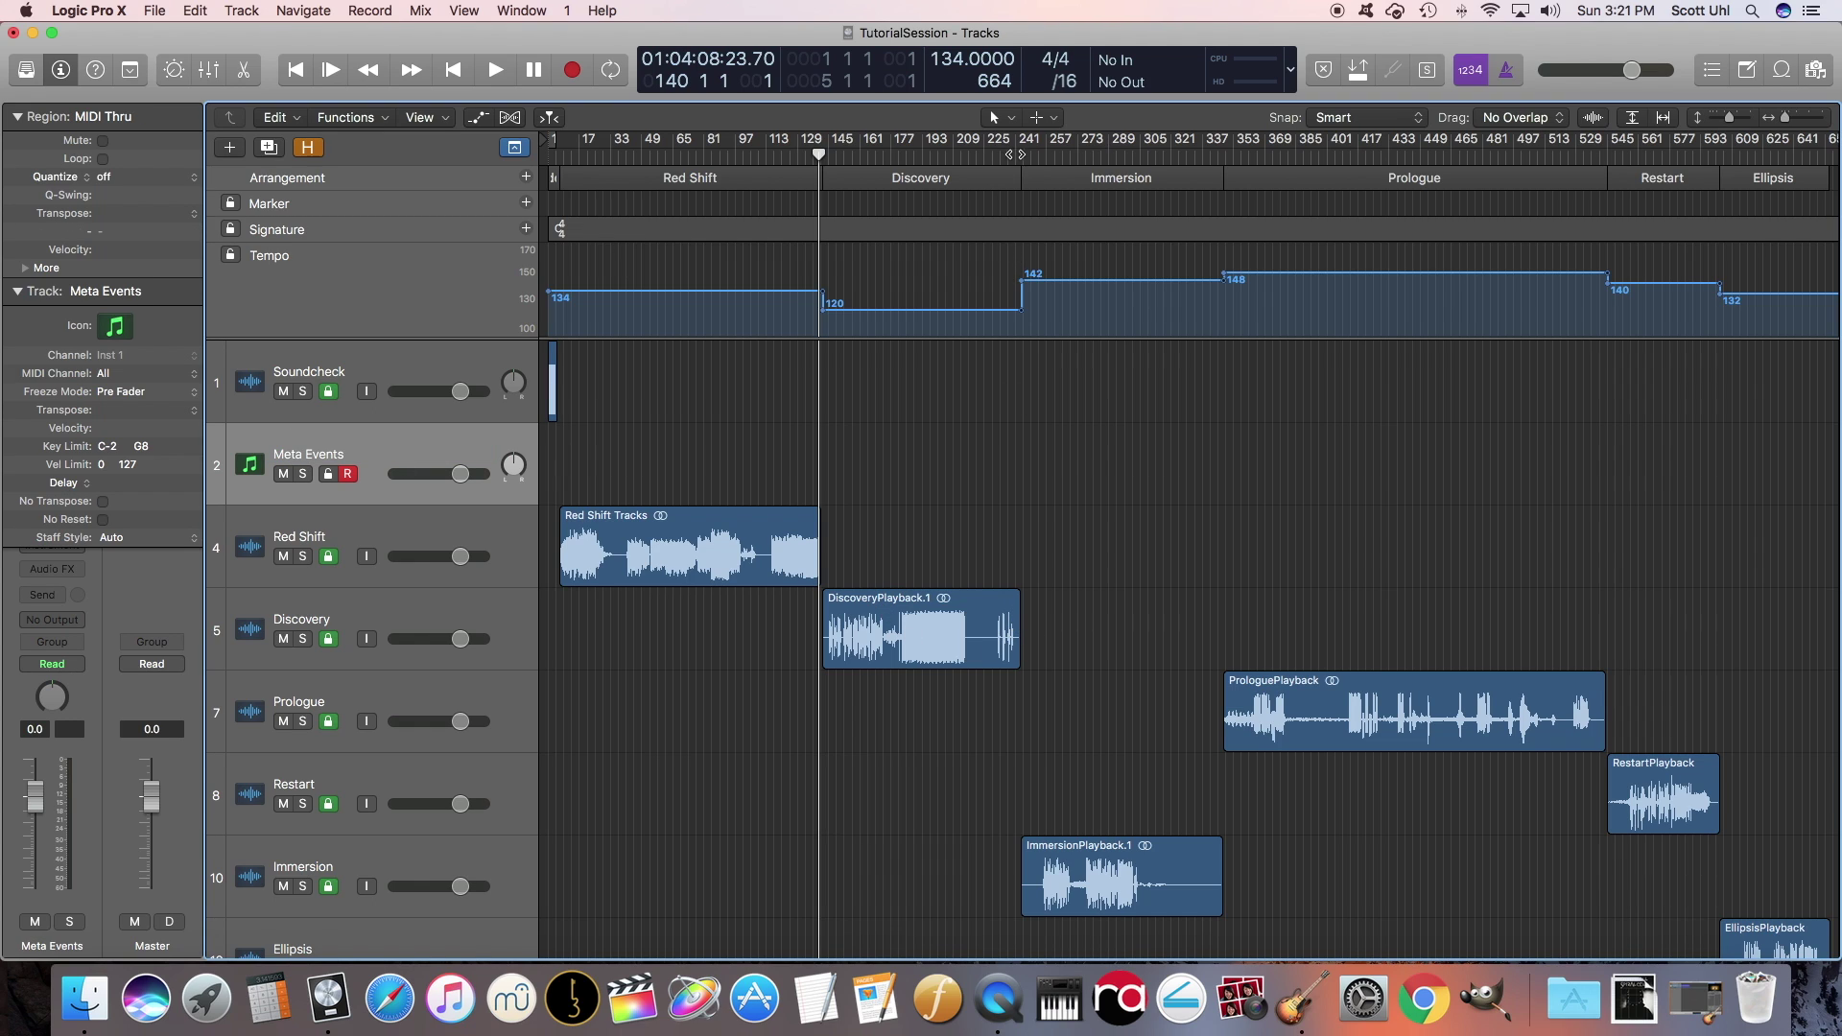
Place the playhead at bar 243, near the end of Discovery, and set the secondary pointer tool to Pencil
click(1015, 616)
click(1046, 350)
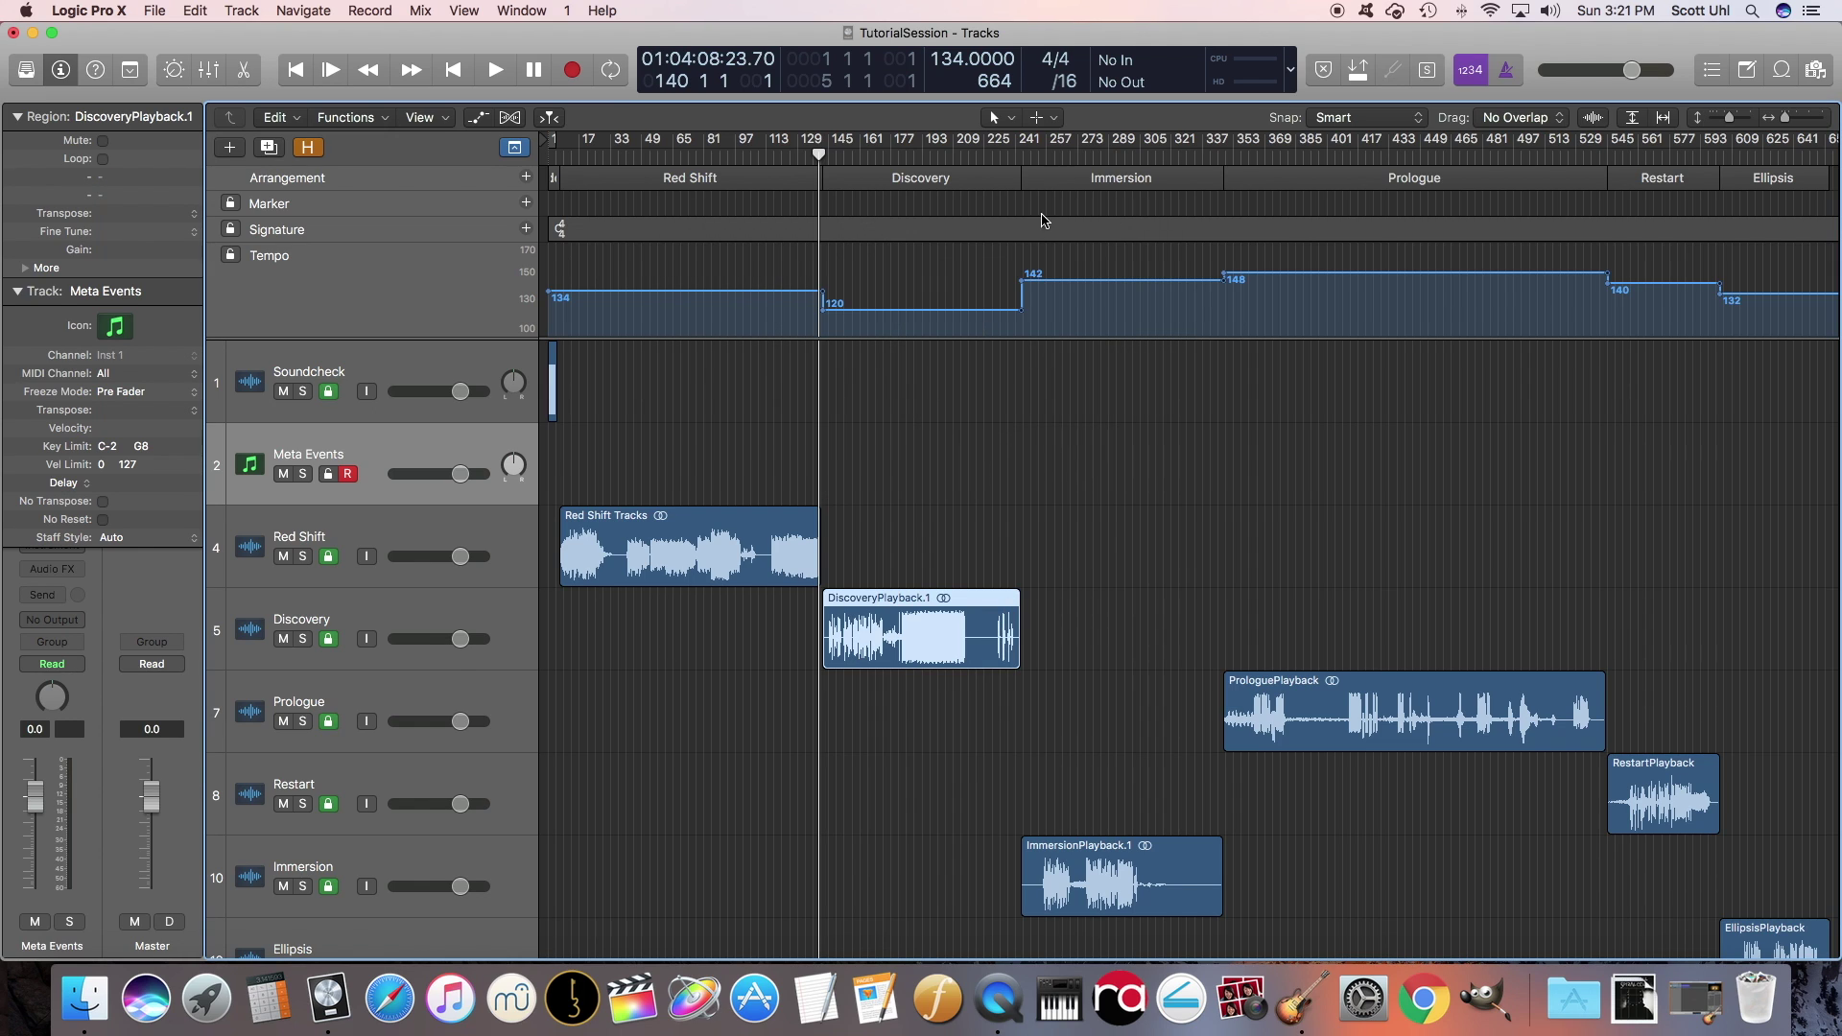
click(1021, 151)
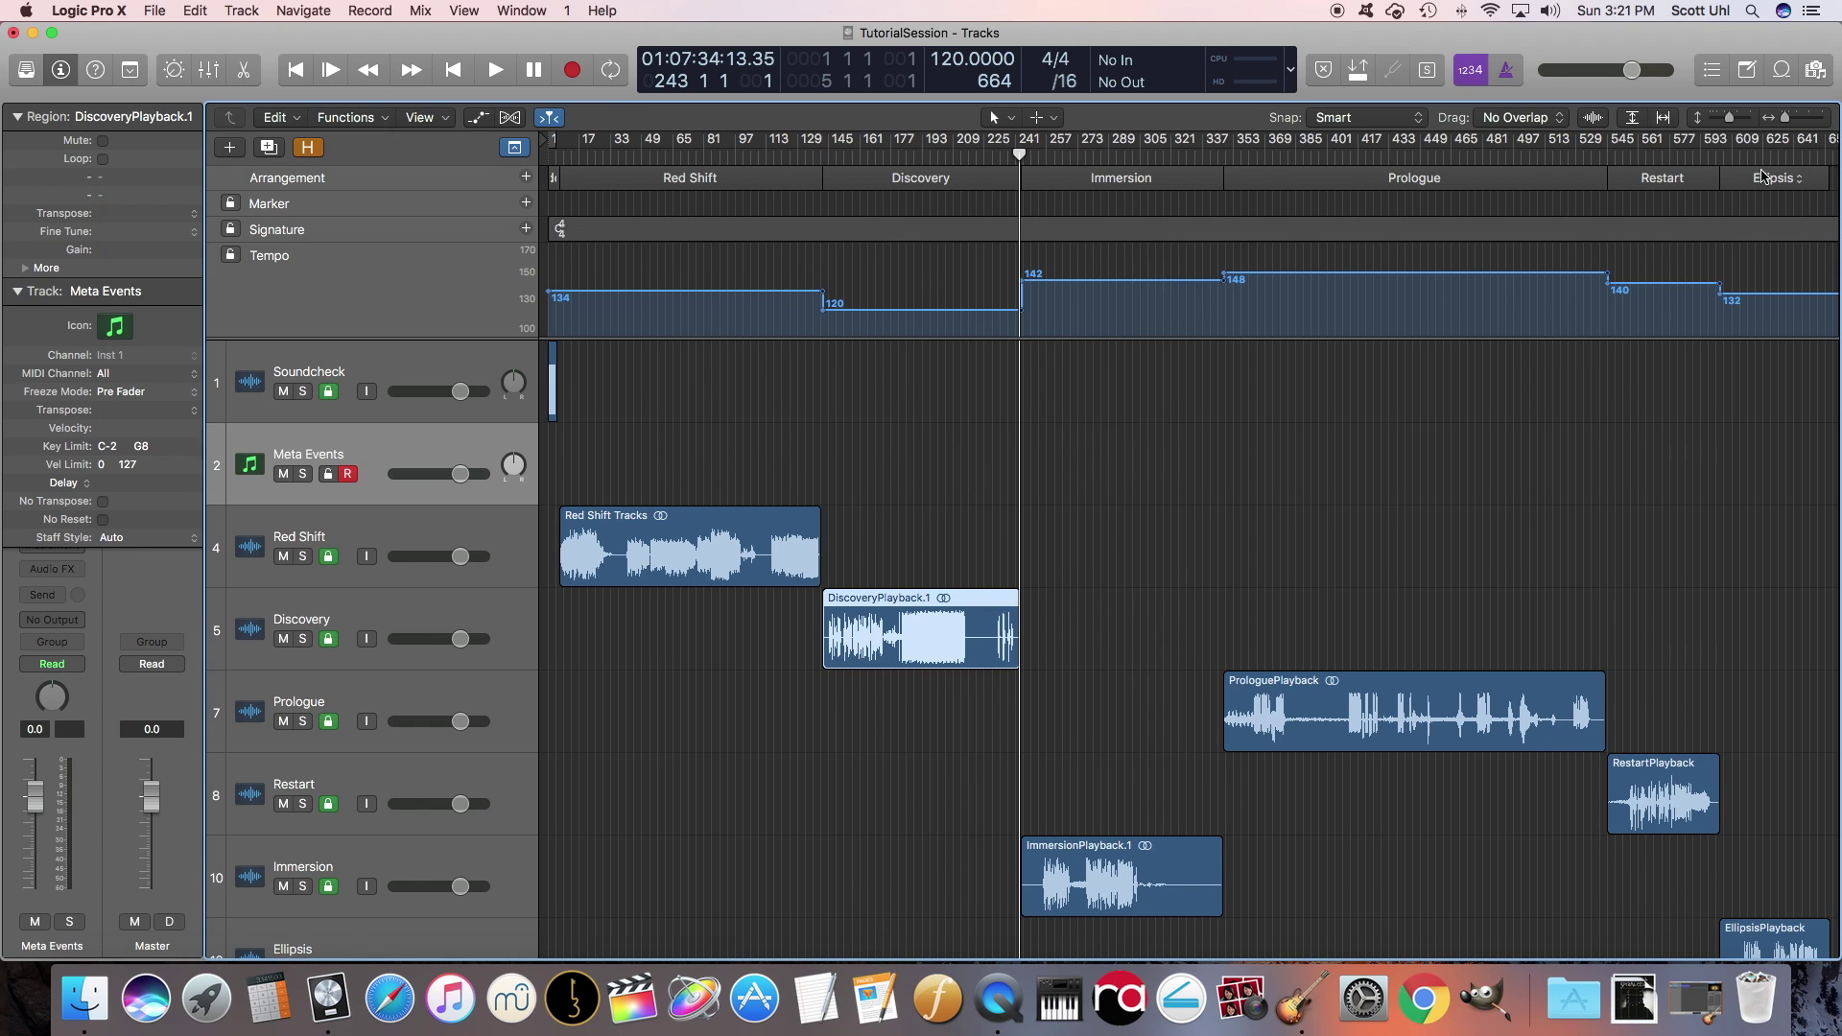
drag(1786, 118, 1798, 118)
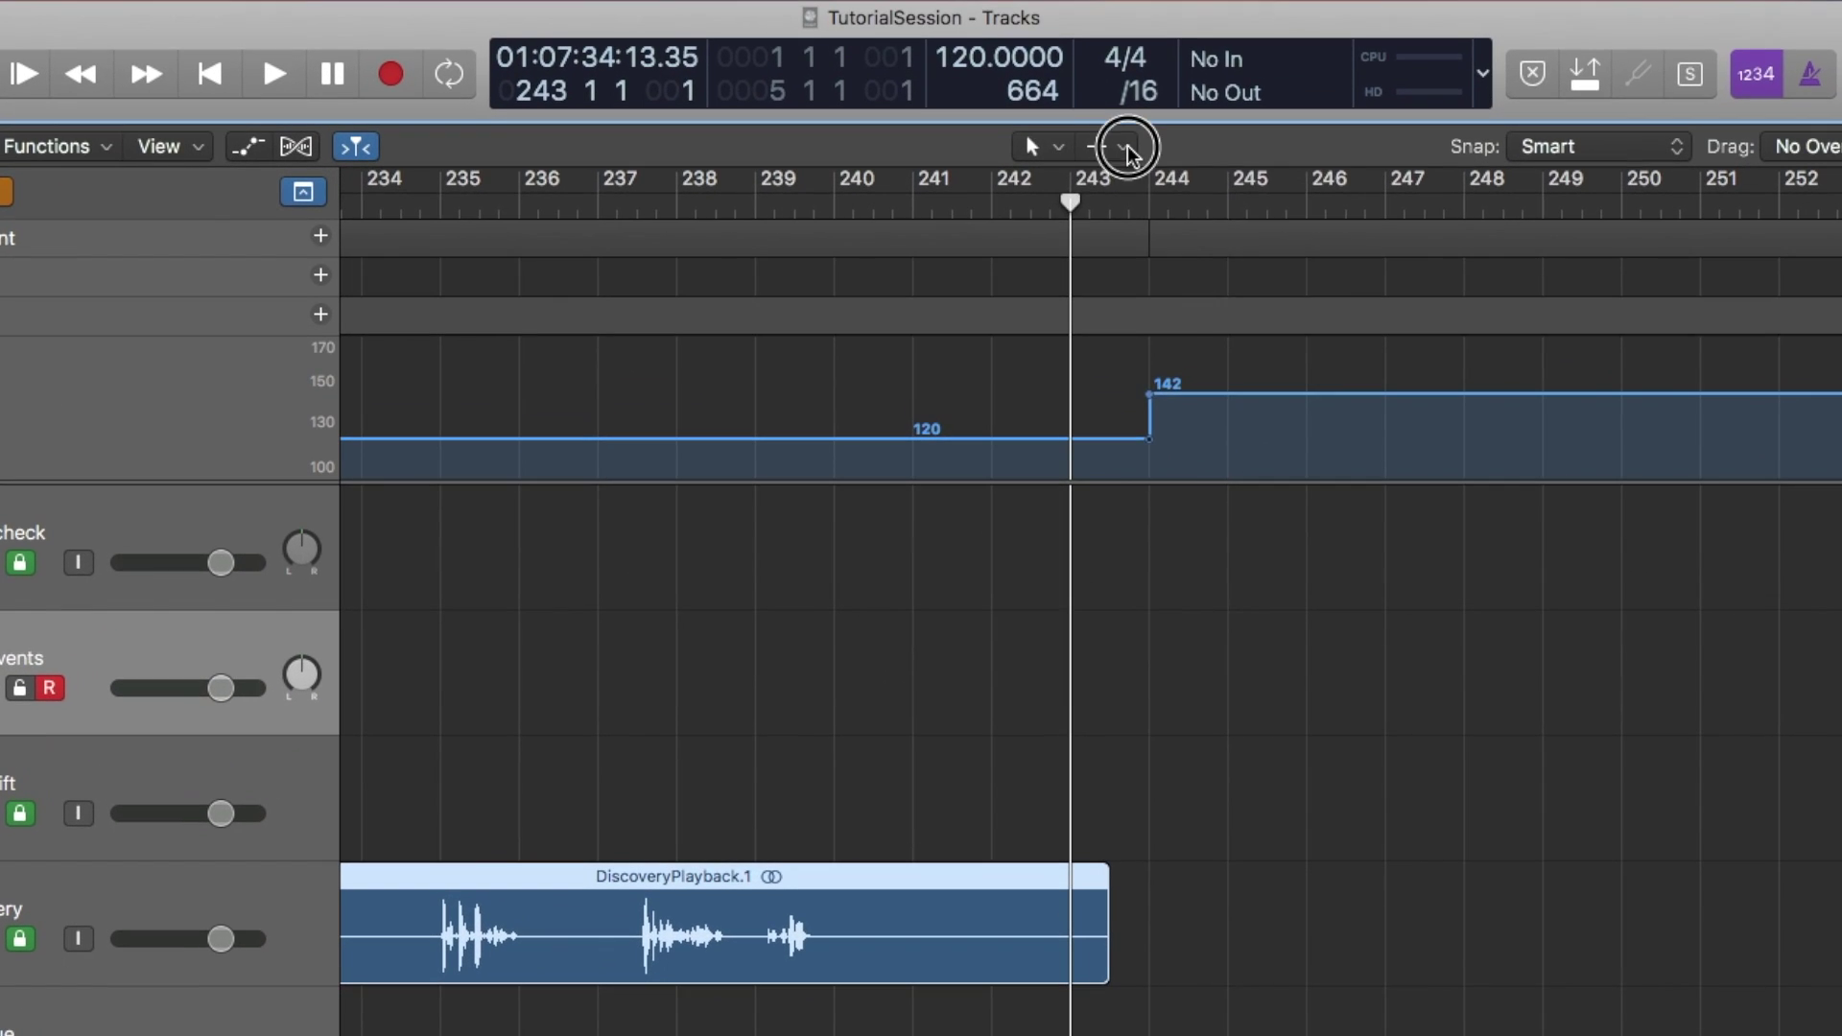
click(1055, 117)
click(1169, 225)
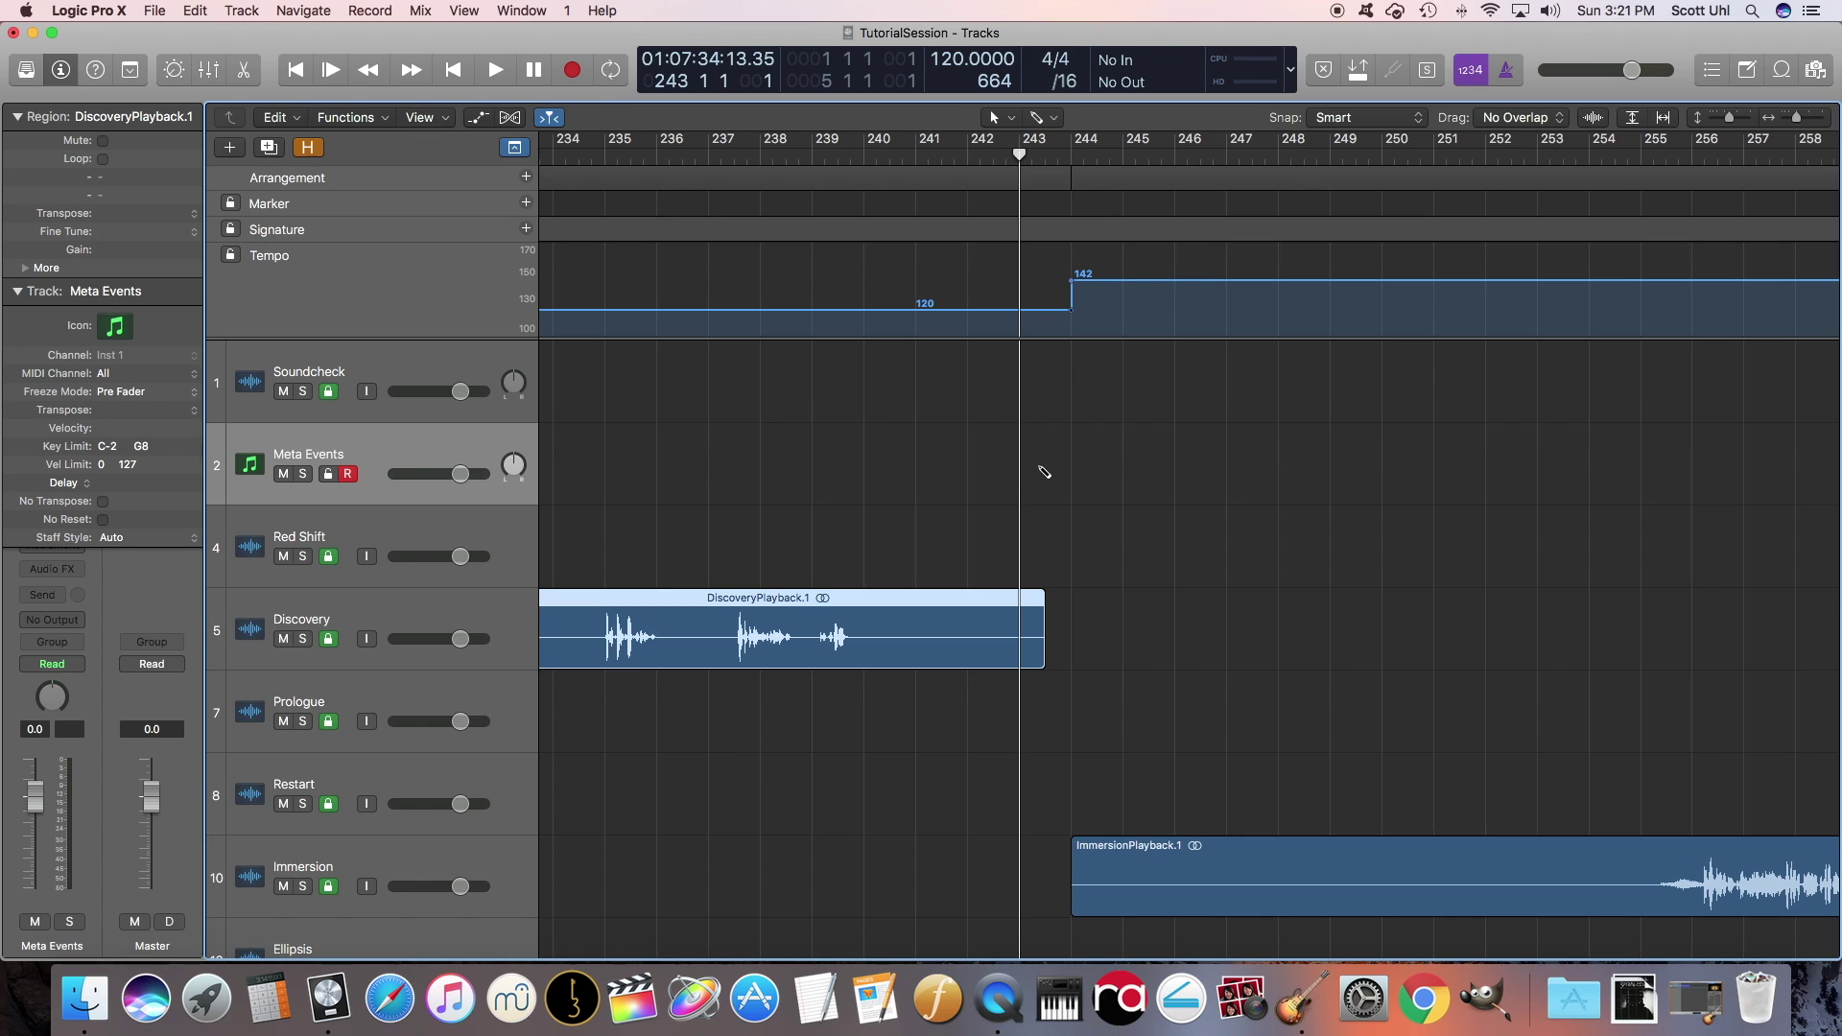
Create a two-bar region on the Meta Events track from bar 243 to 245 and place the playhead at bar 244
click(1045, 472)
drag(1070, 494, 1119, 492)
key(period)
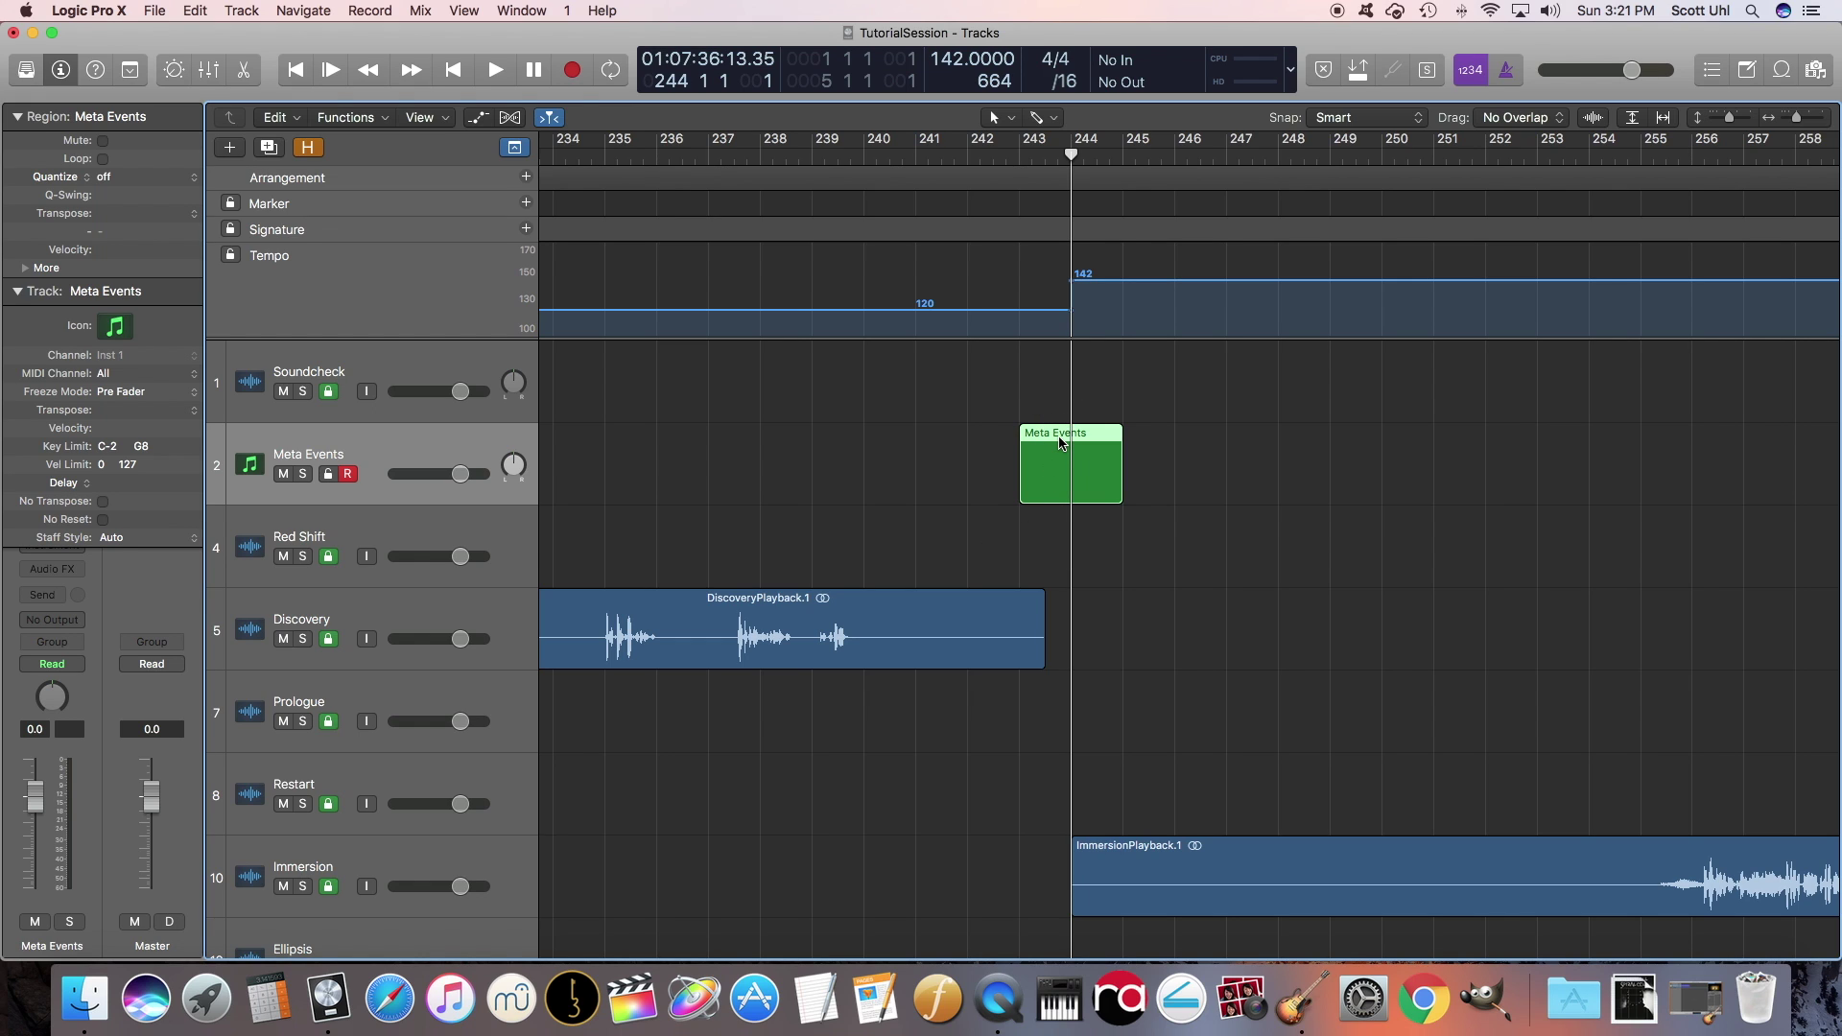
Open the region's event list and add a meta event of number 52 = Stop Playback at position 244 1 1 1
key(d)
key(d)
key(d)
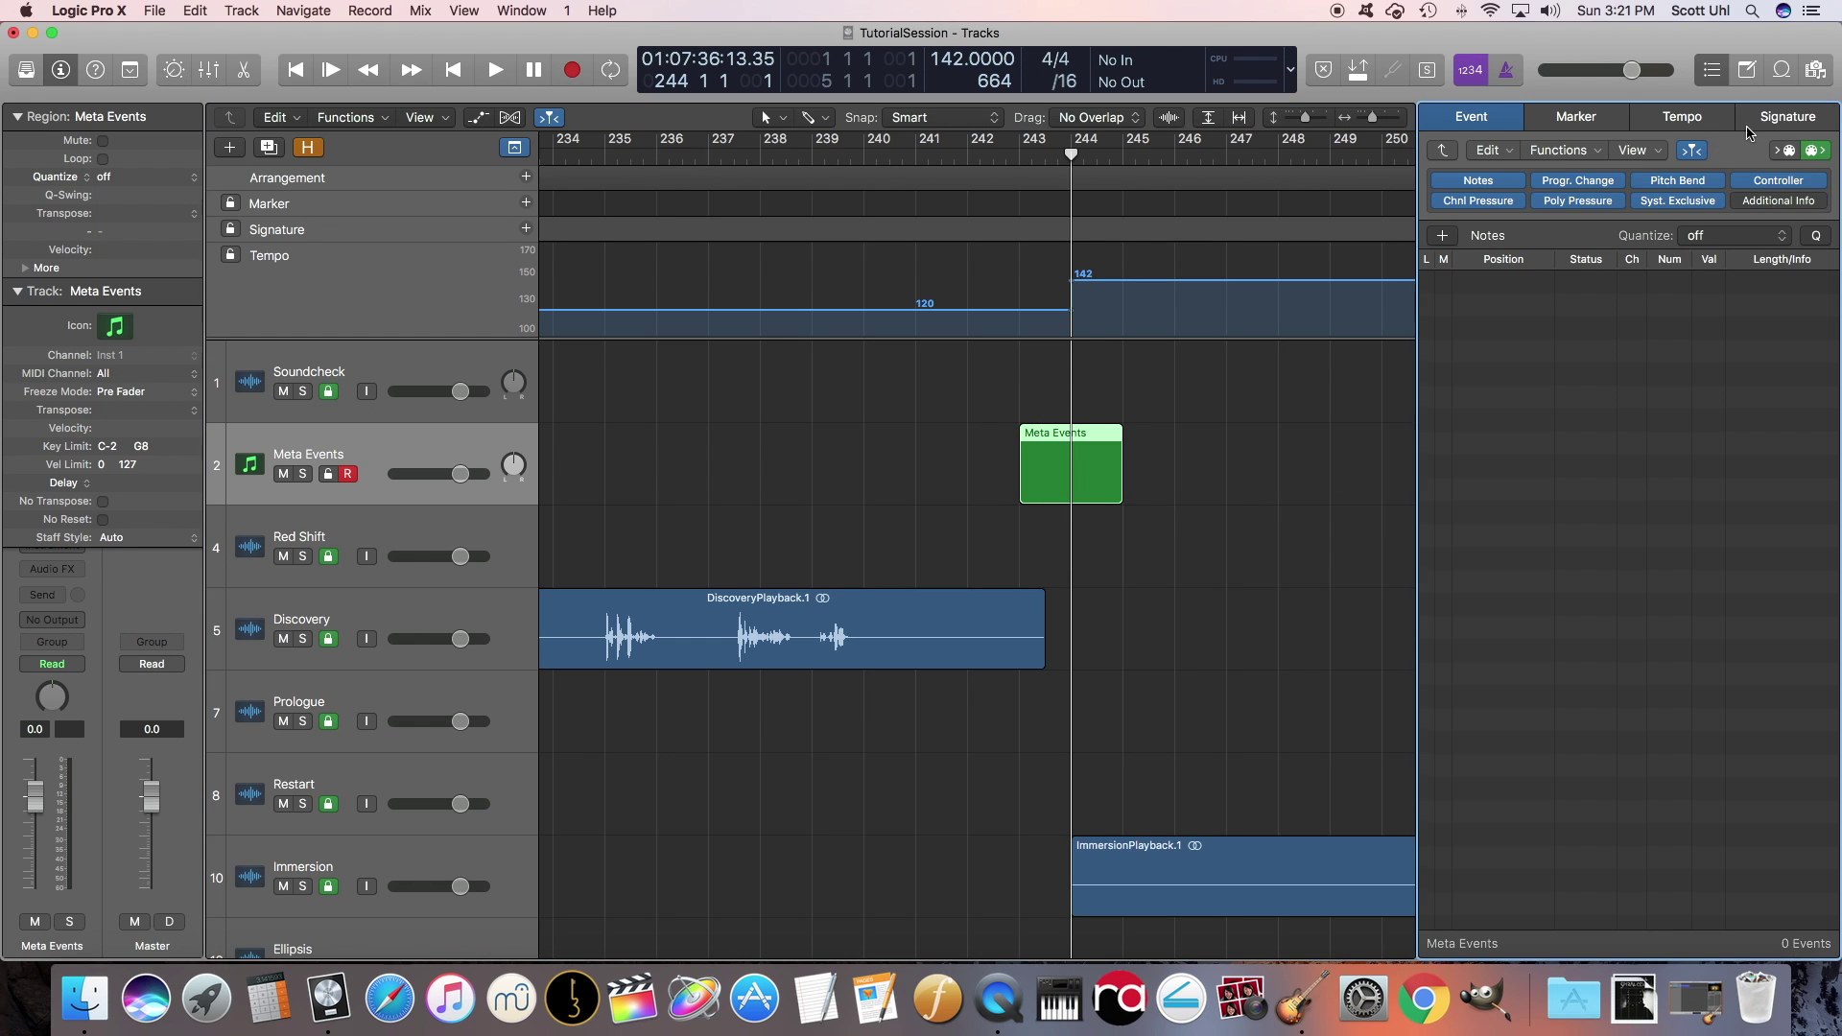
key(d)
key(d)
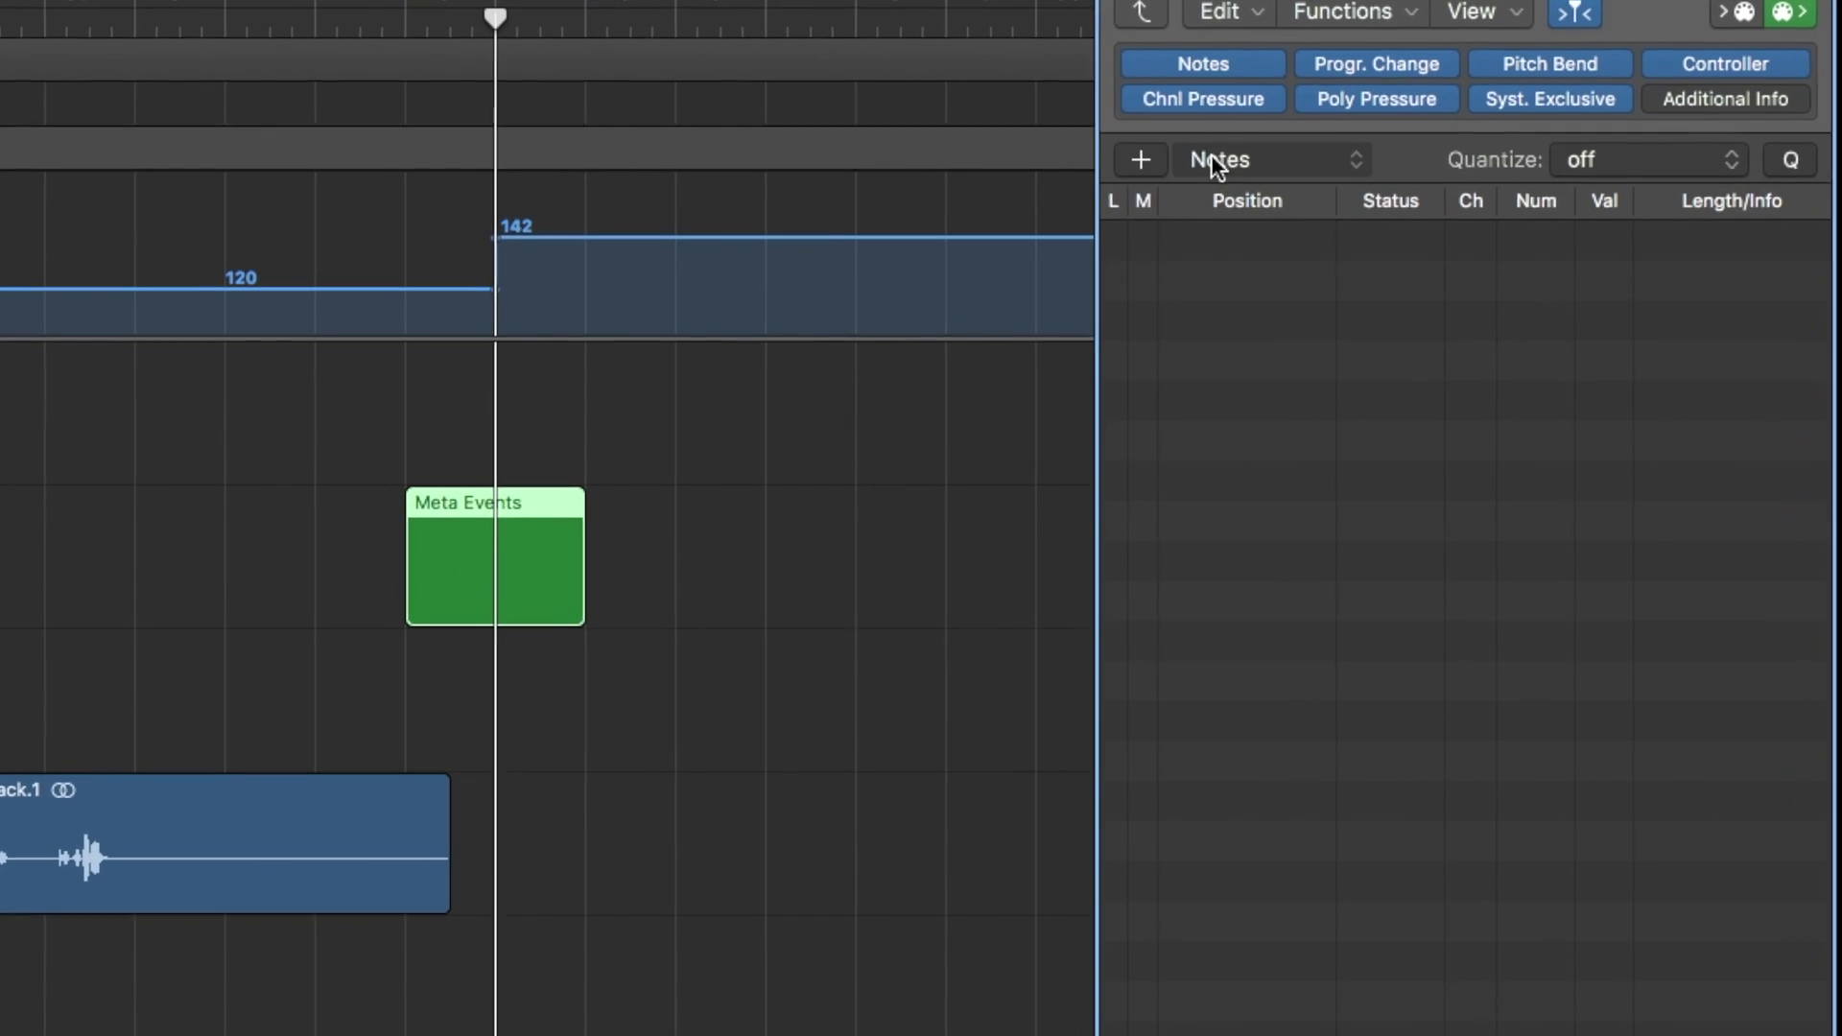
click(1218, 162)
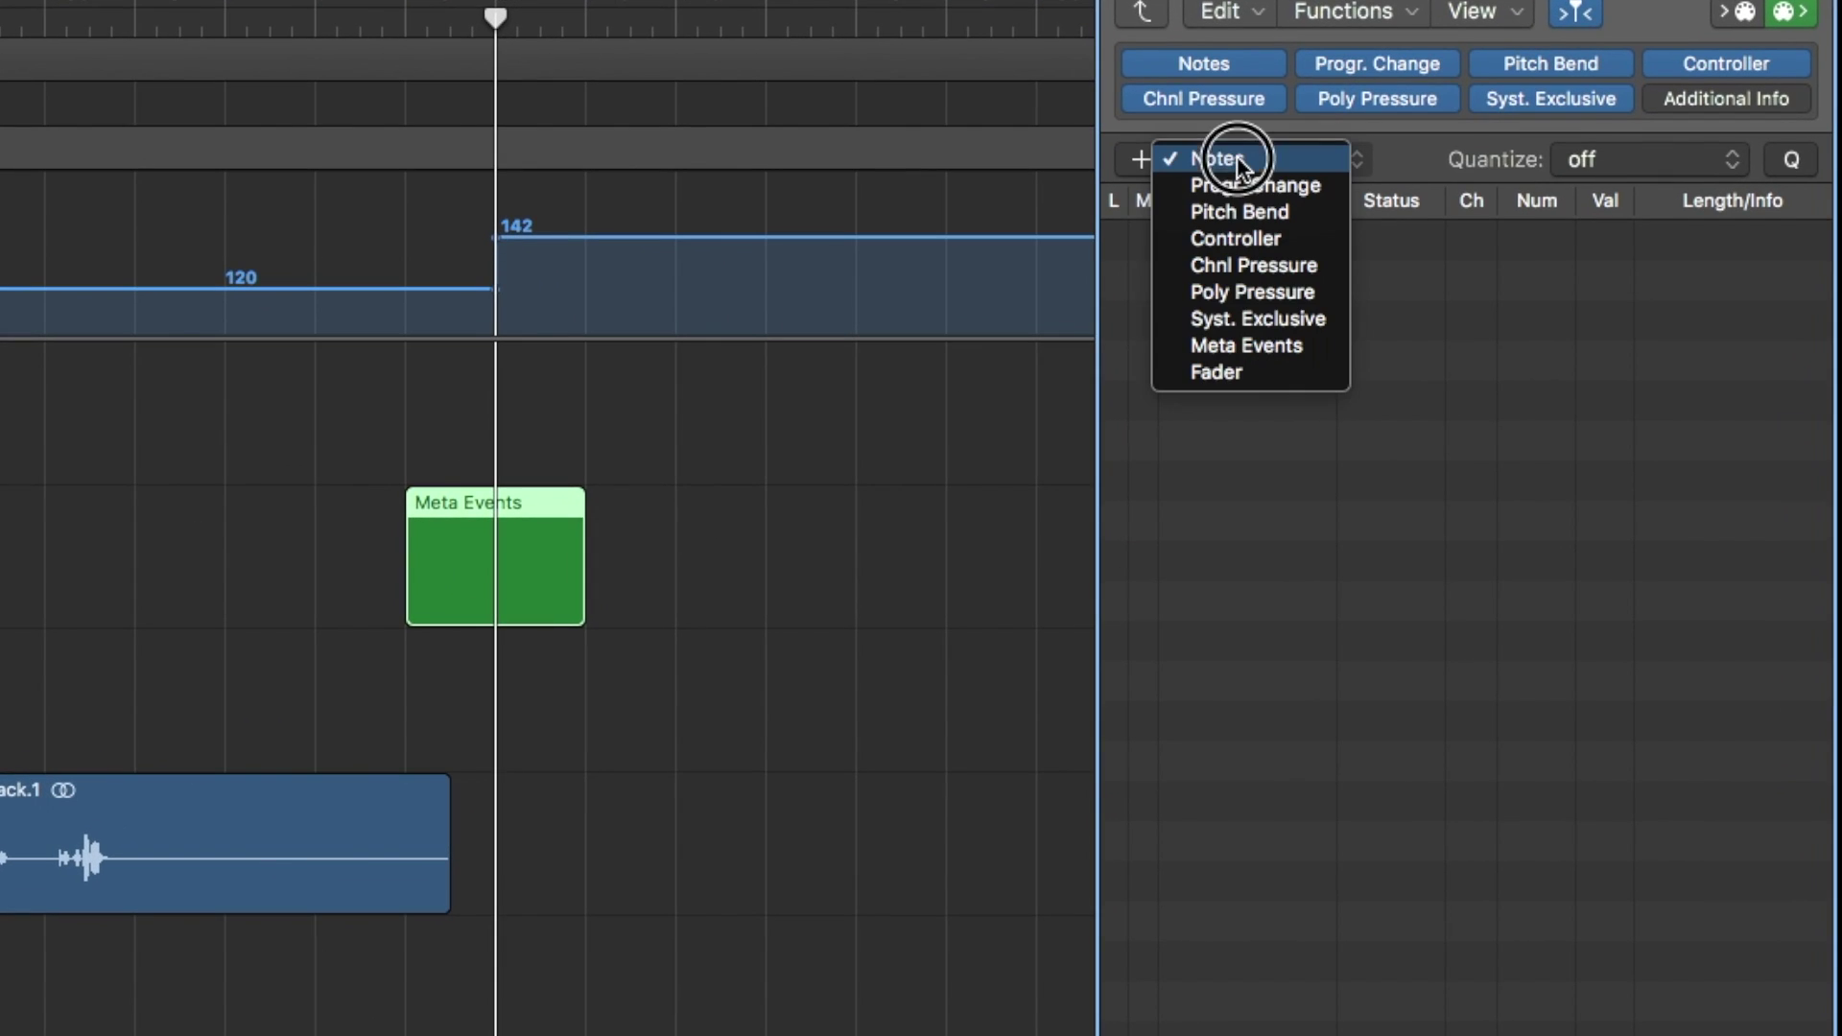
click(1263, 347)
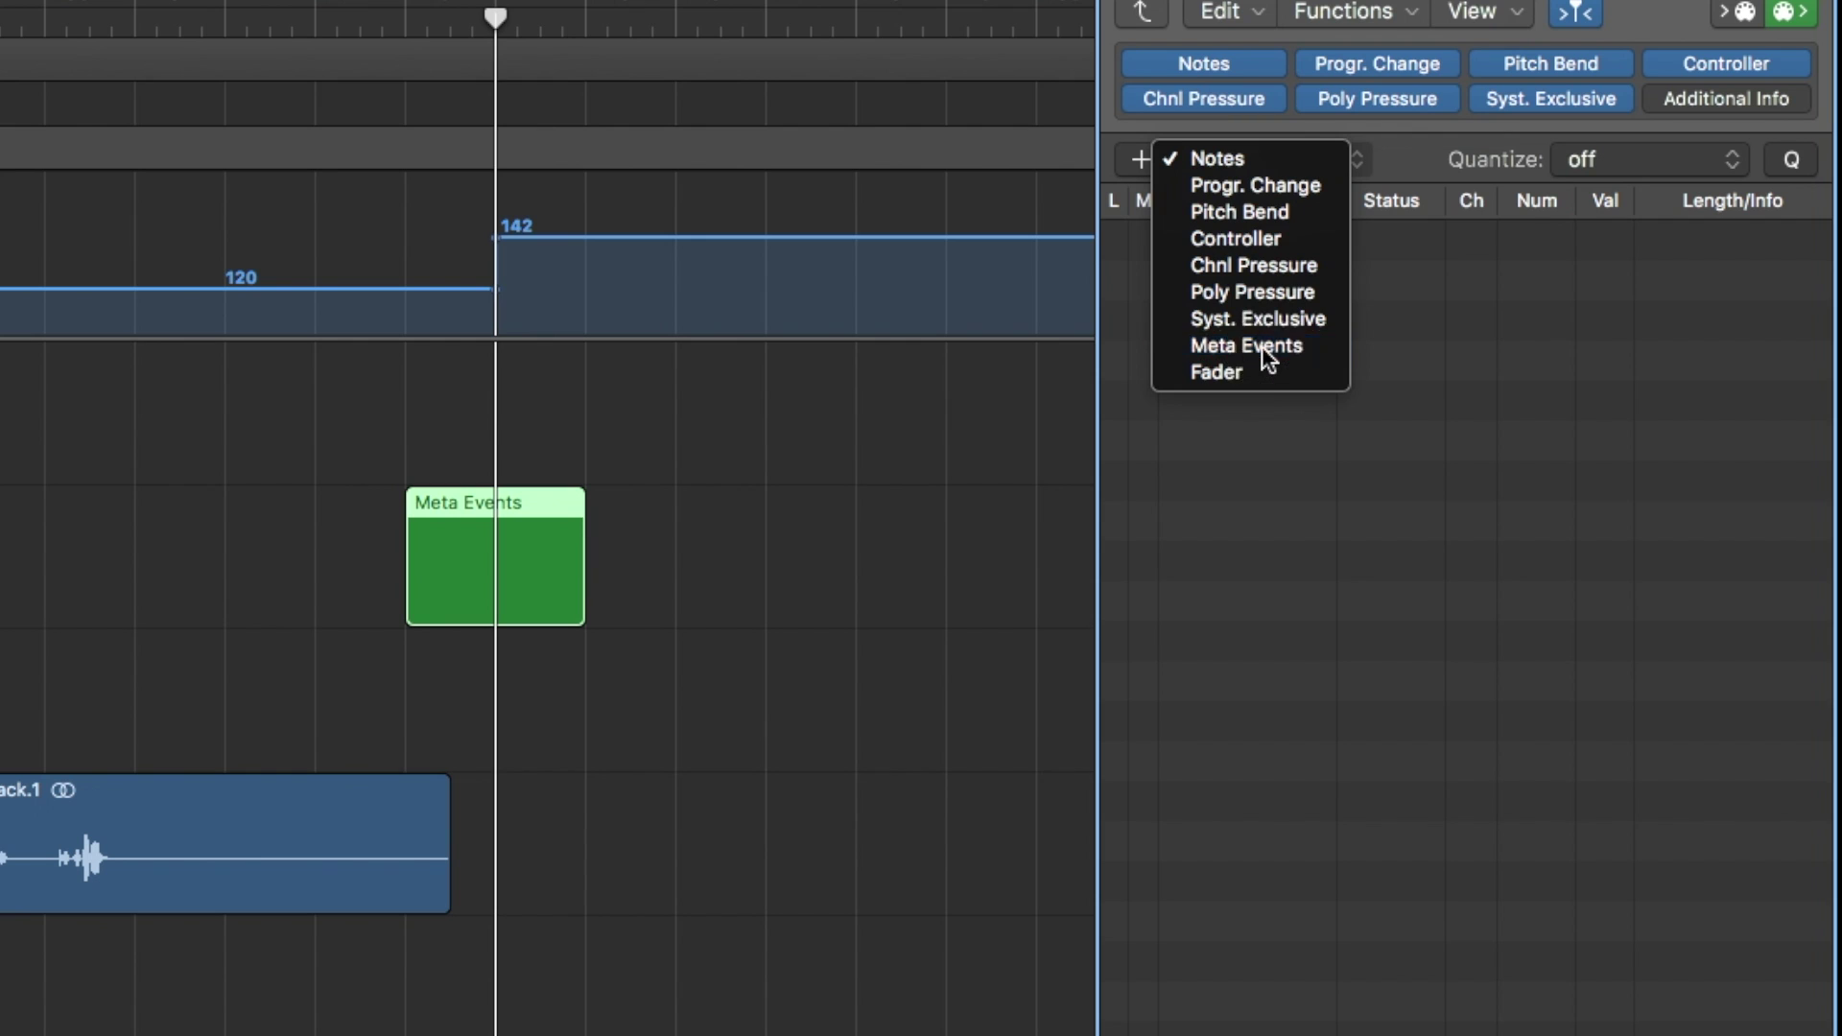
click(1144, 159)
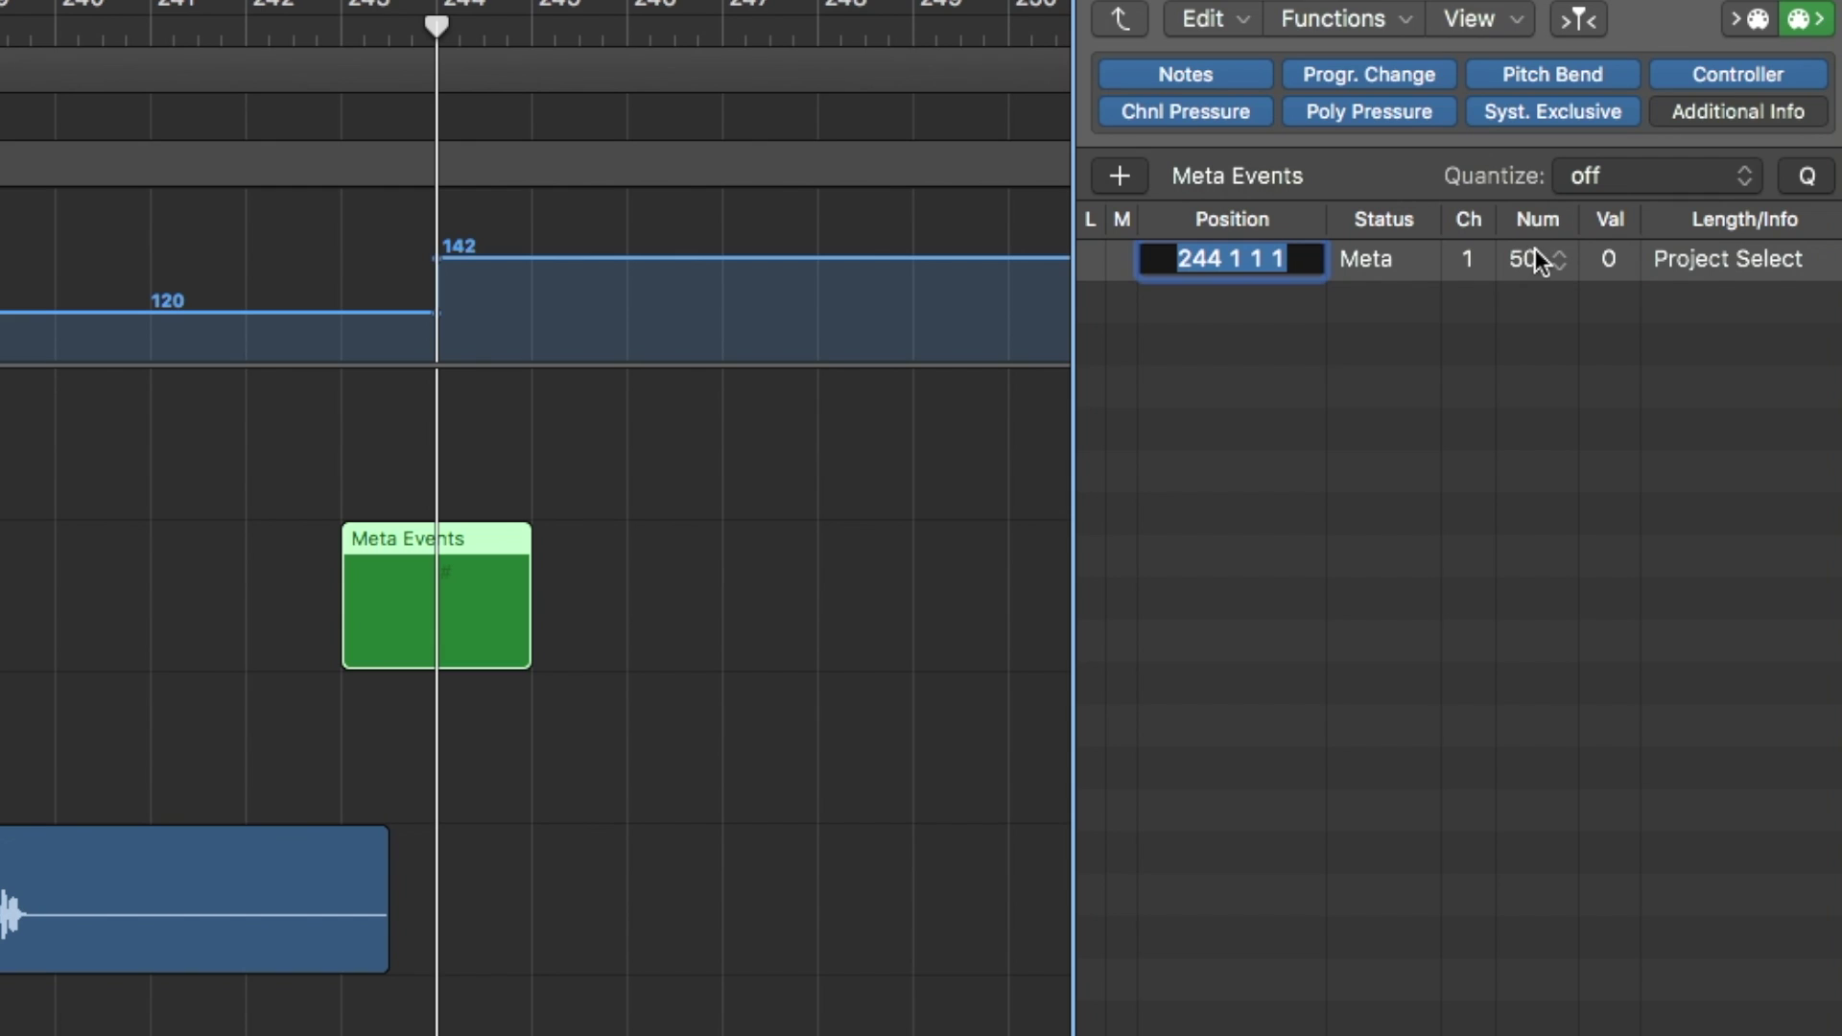
click(1552, 268)
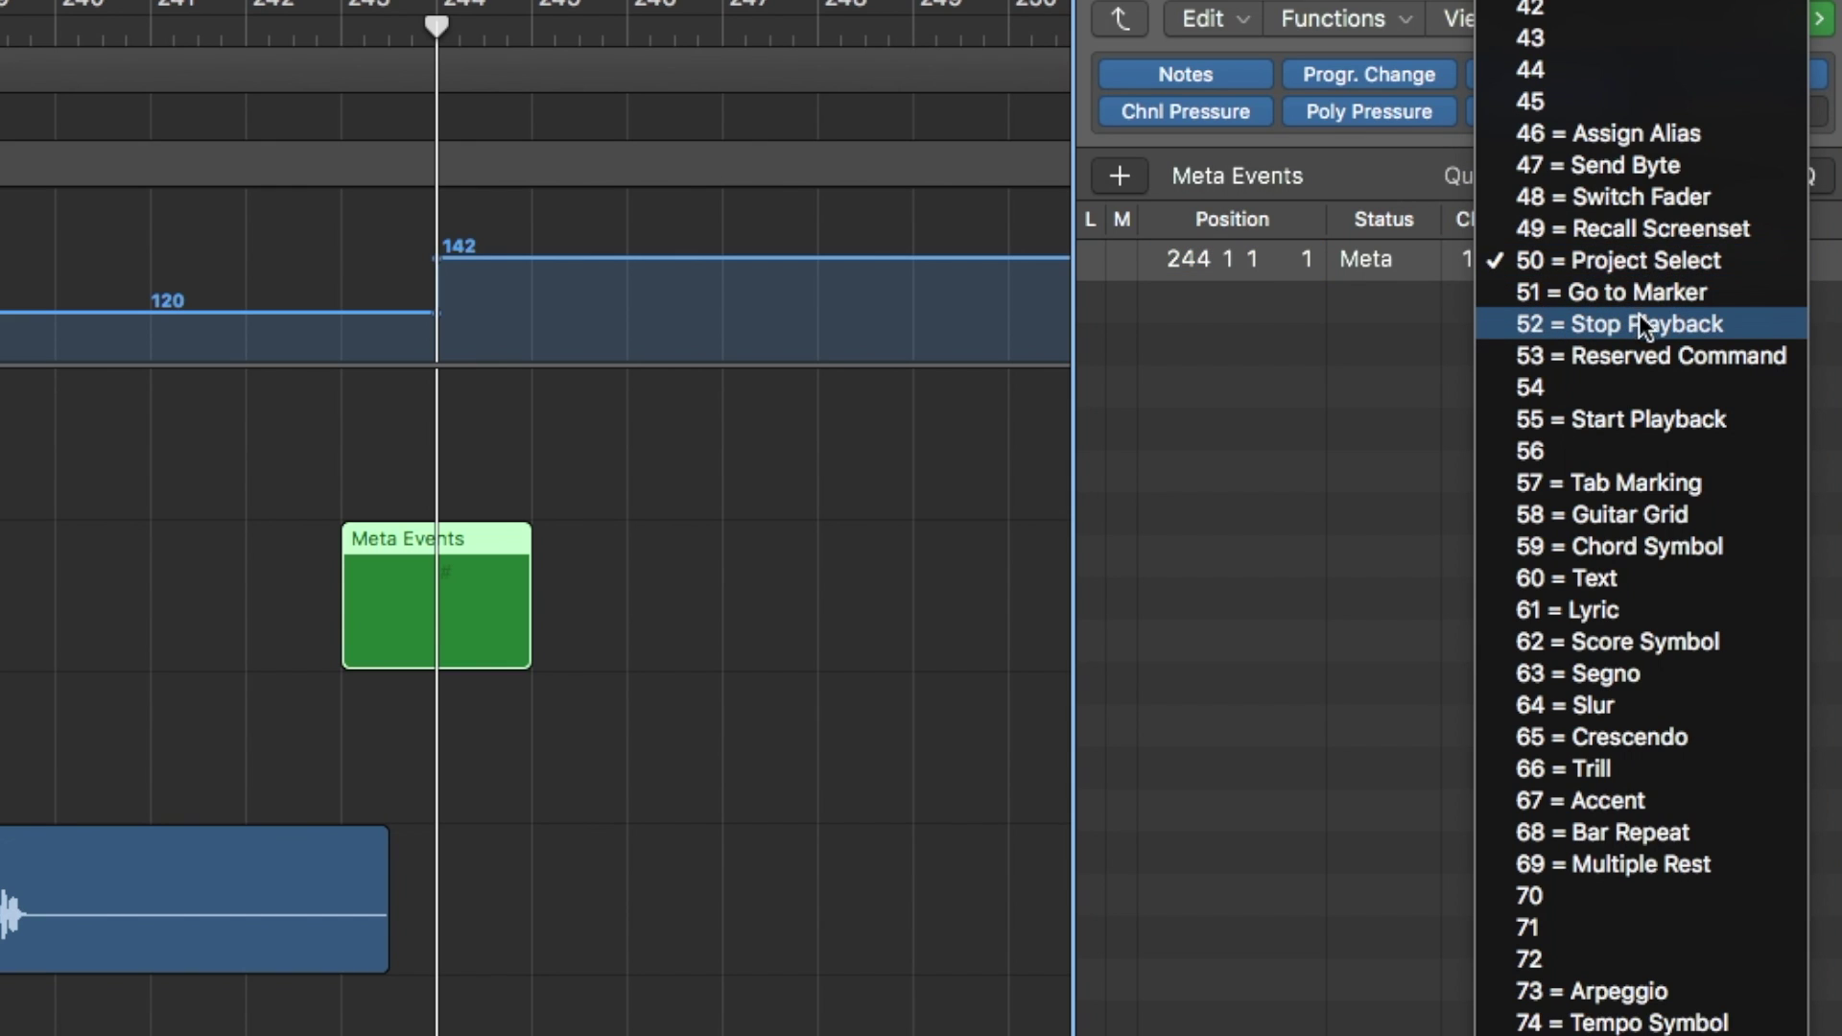
click(1570, 327)
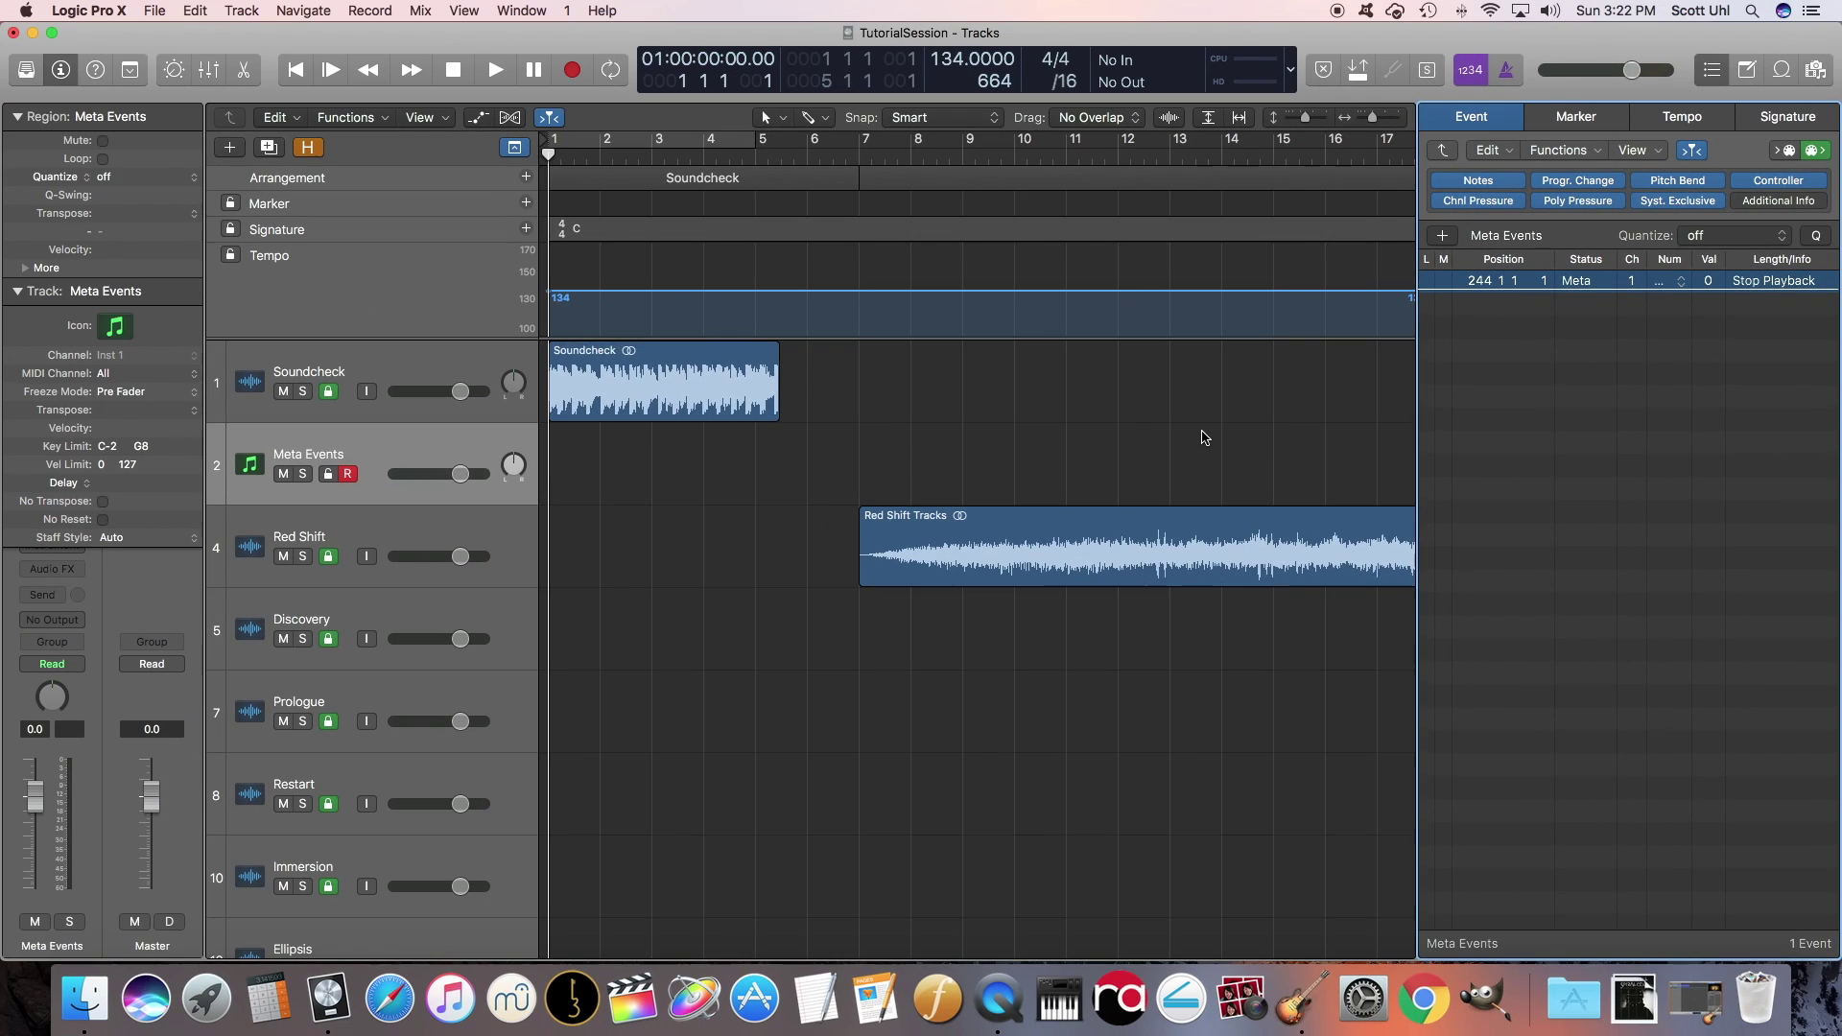
Turn off Play From Selected Region and play from bar 242 into the Stop Playback event at bar 244
scroll(1205, 437, right, 20)
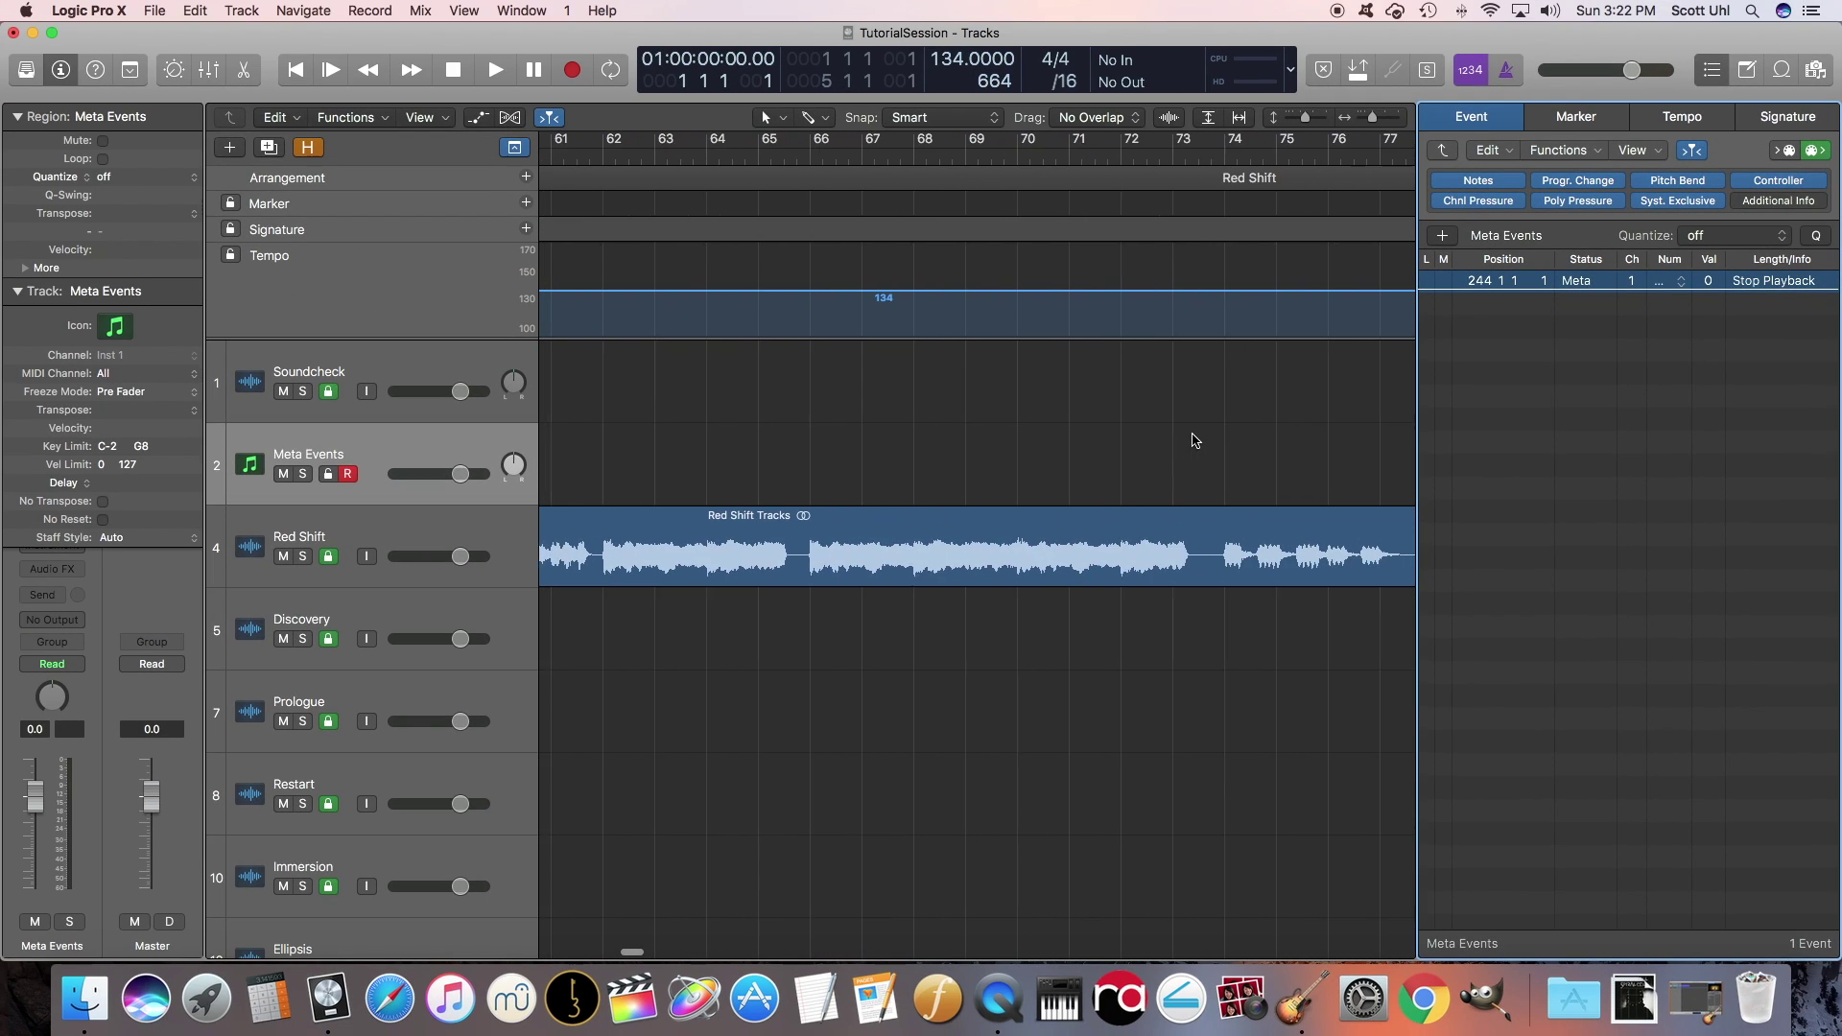
scroll(1194, 441, right, 15)
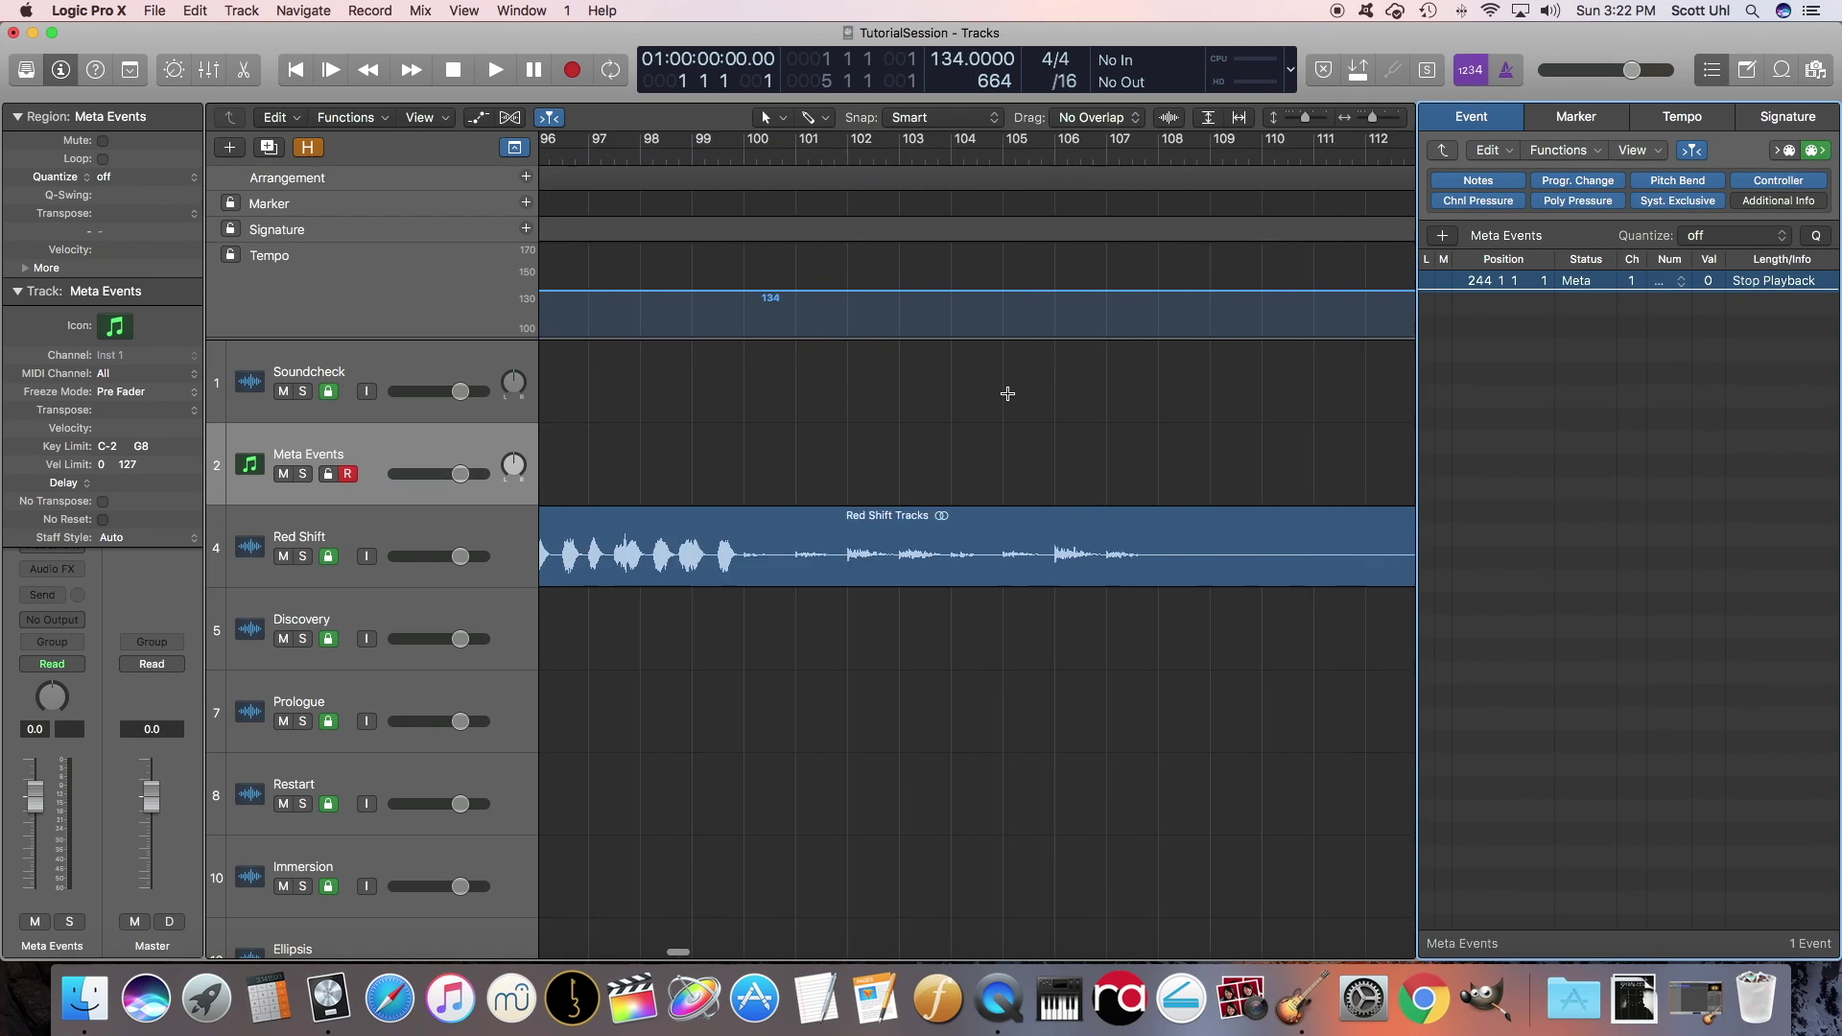
scroll(1008, 394, right, 20)
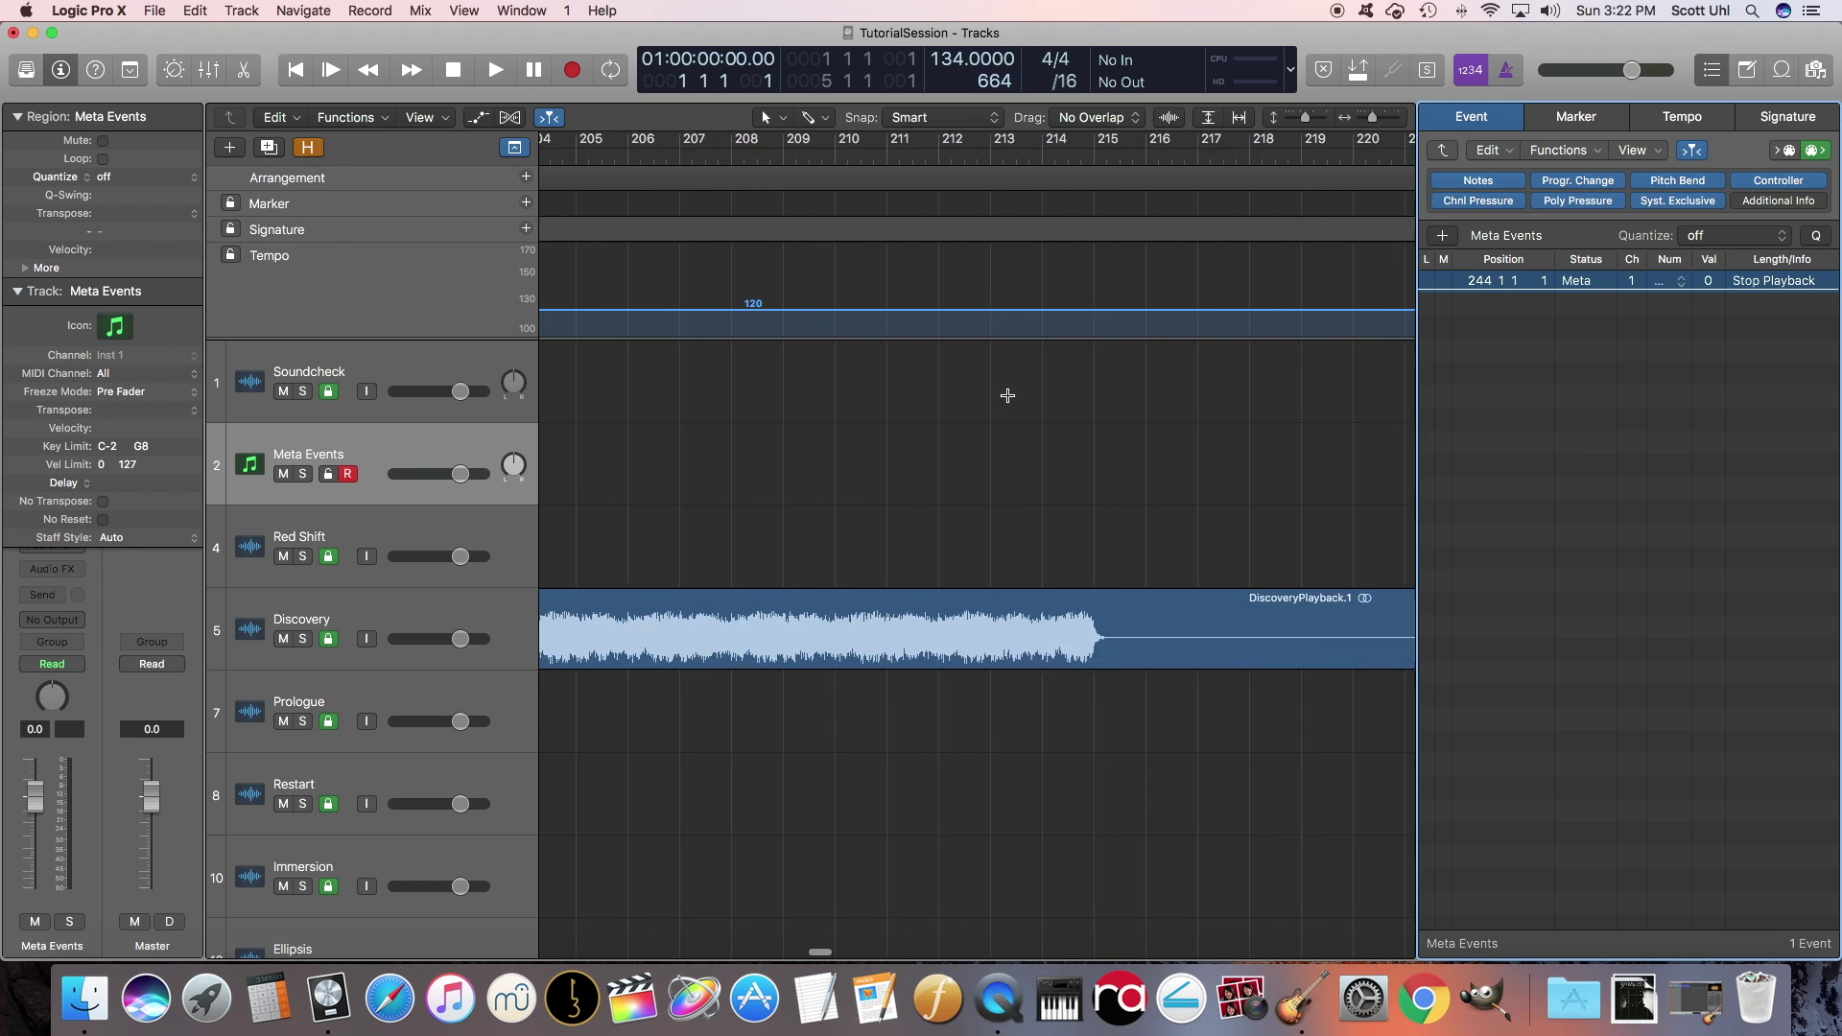
scroll(1008, 396, right, 10)
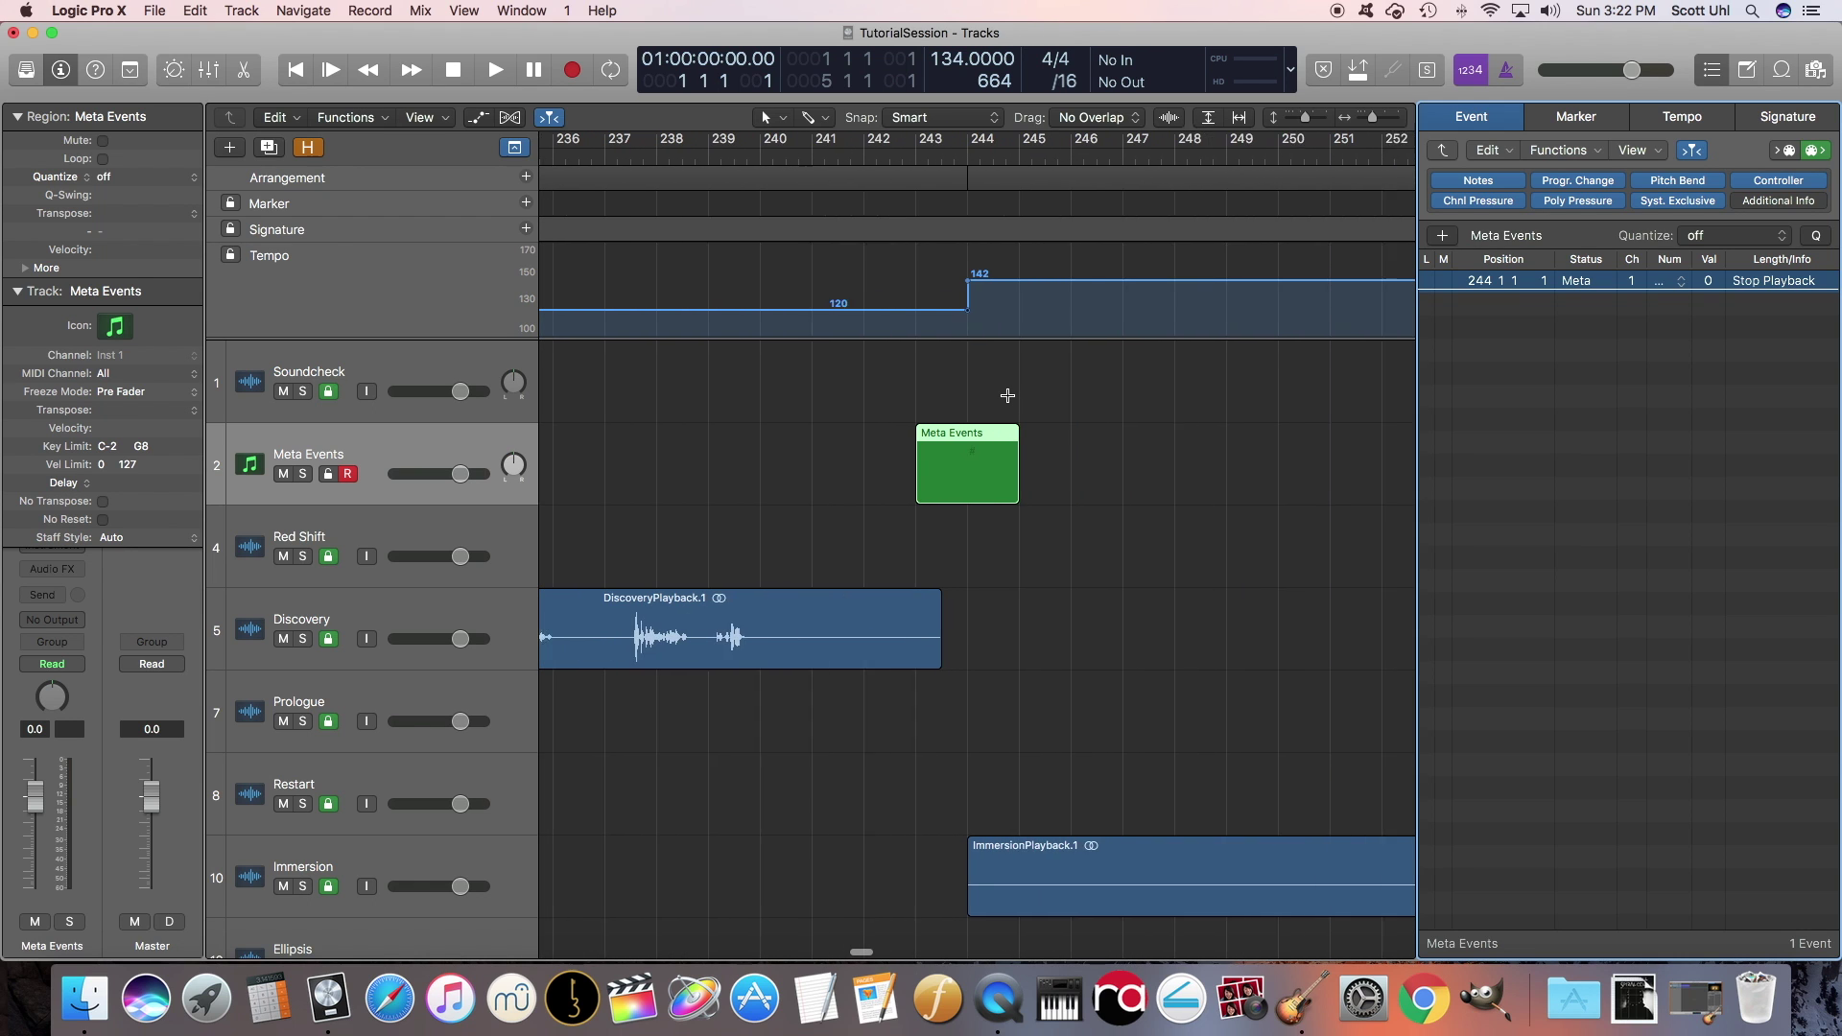
right_click(504, 82)
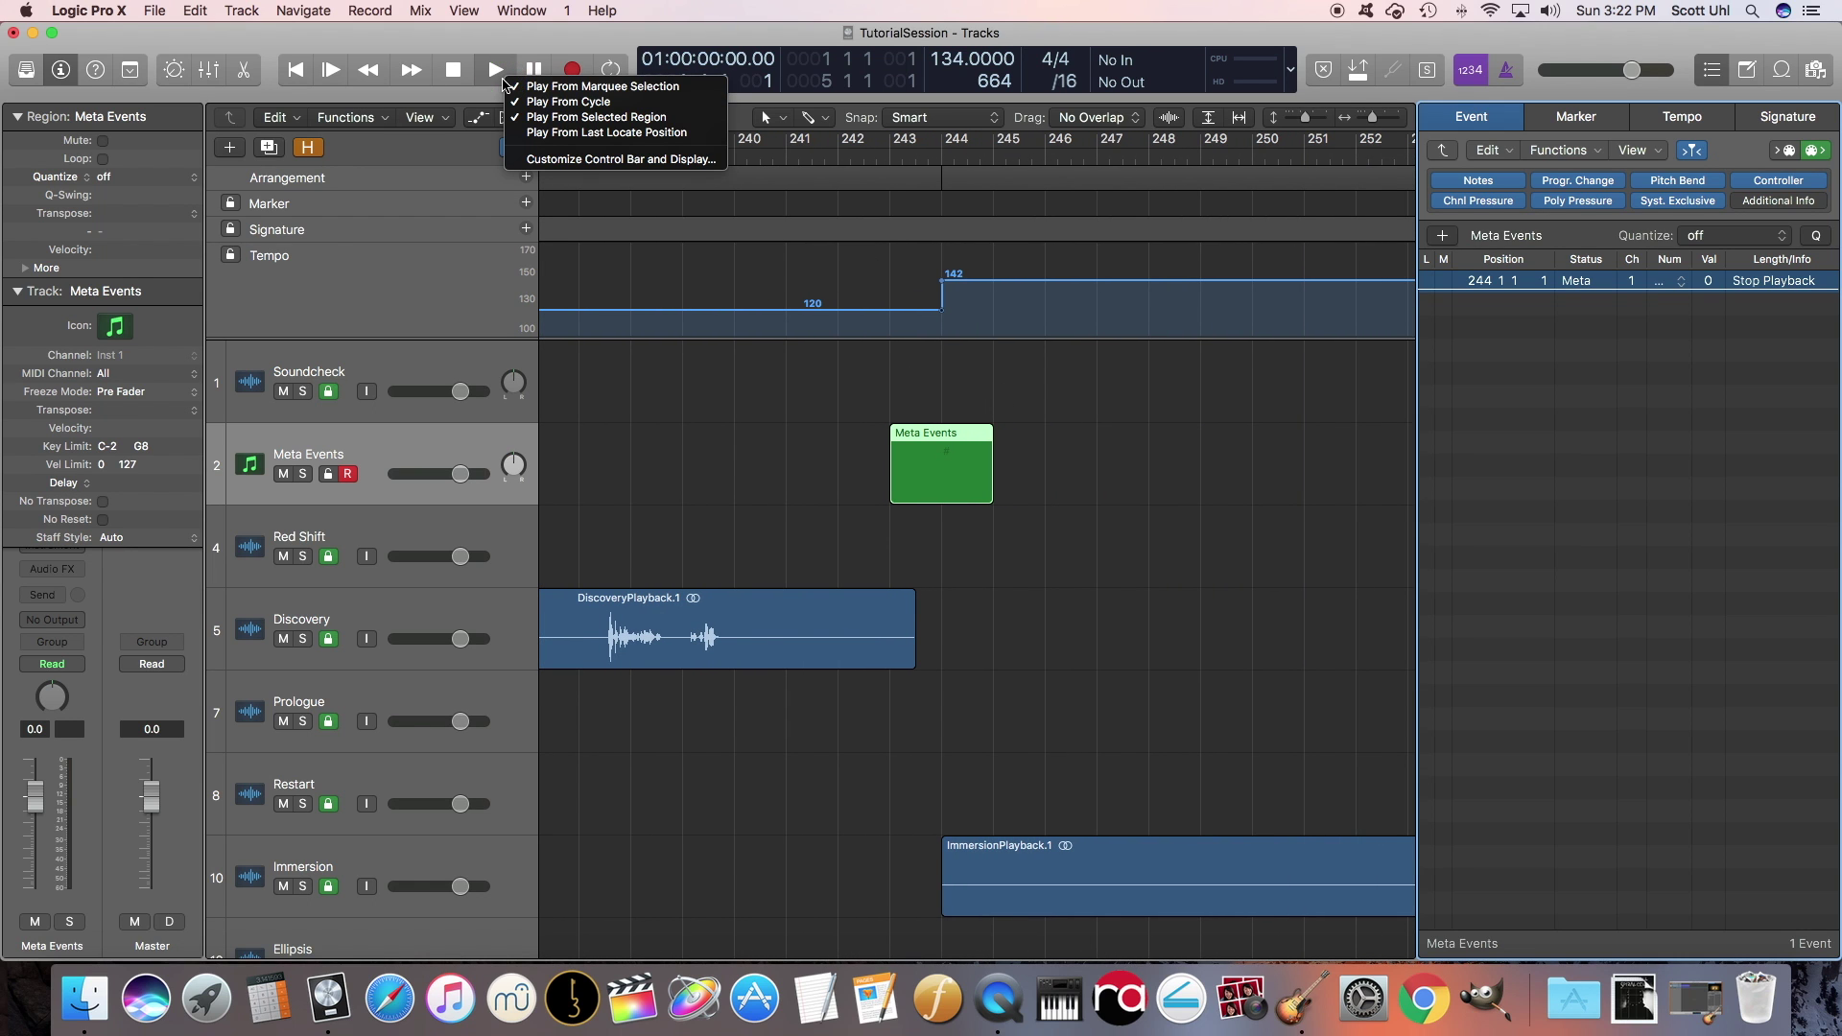
click(605, 101)
click(836, 154)
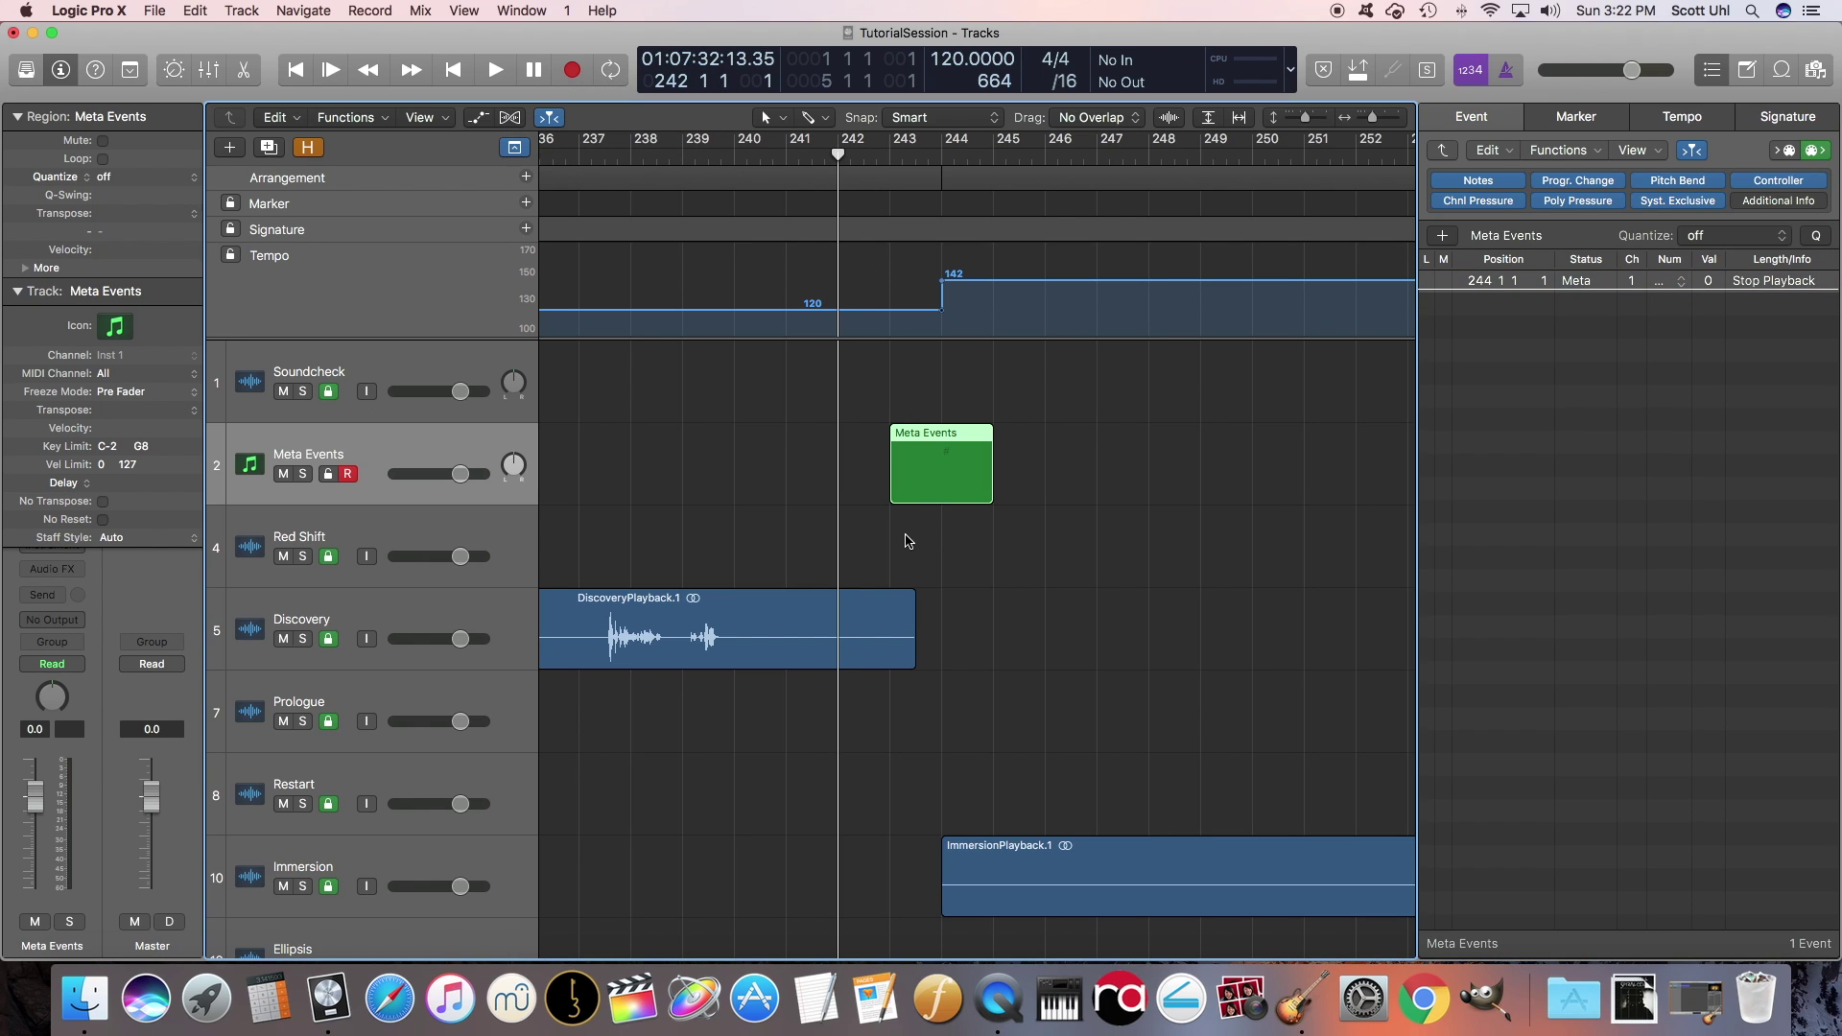
key(space)
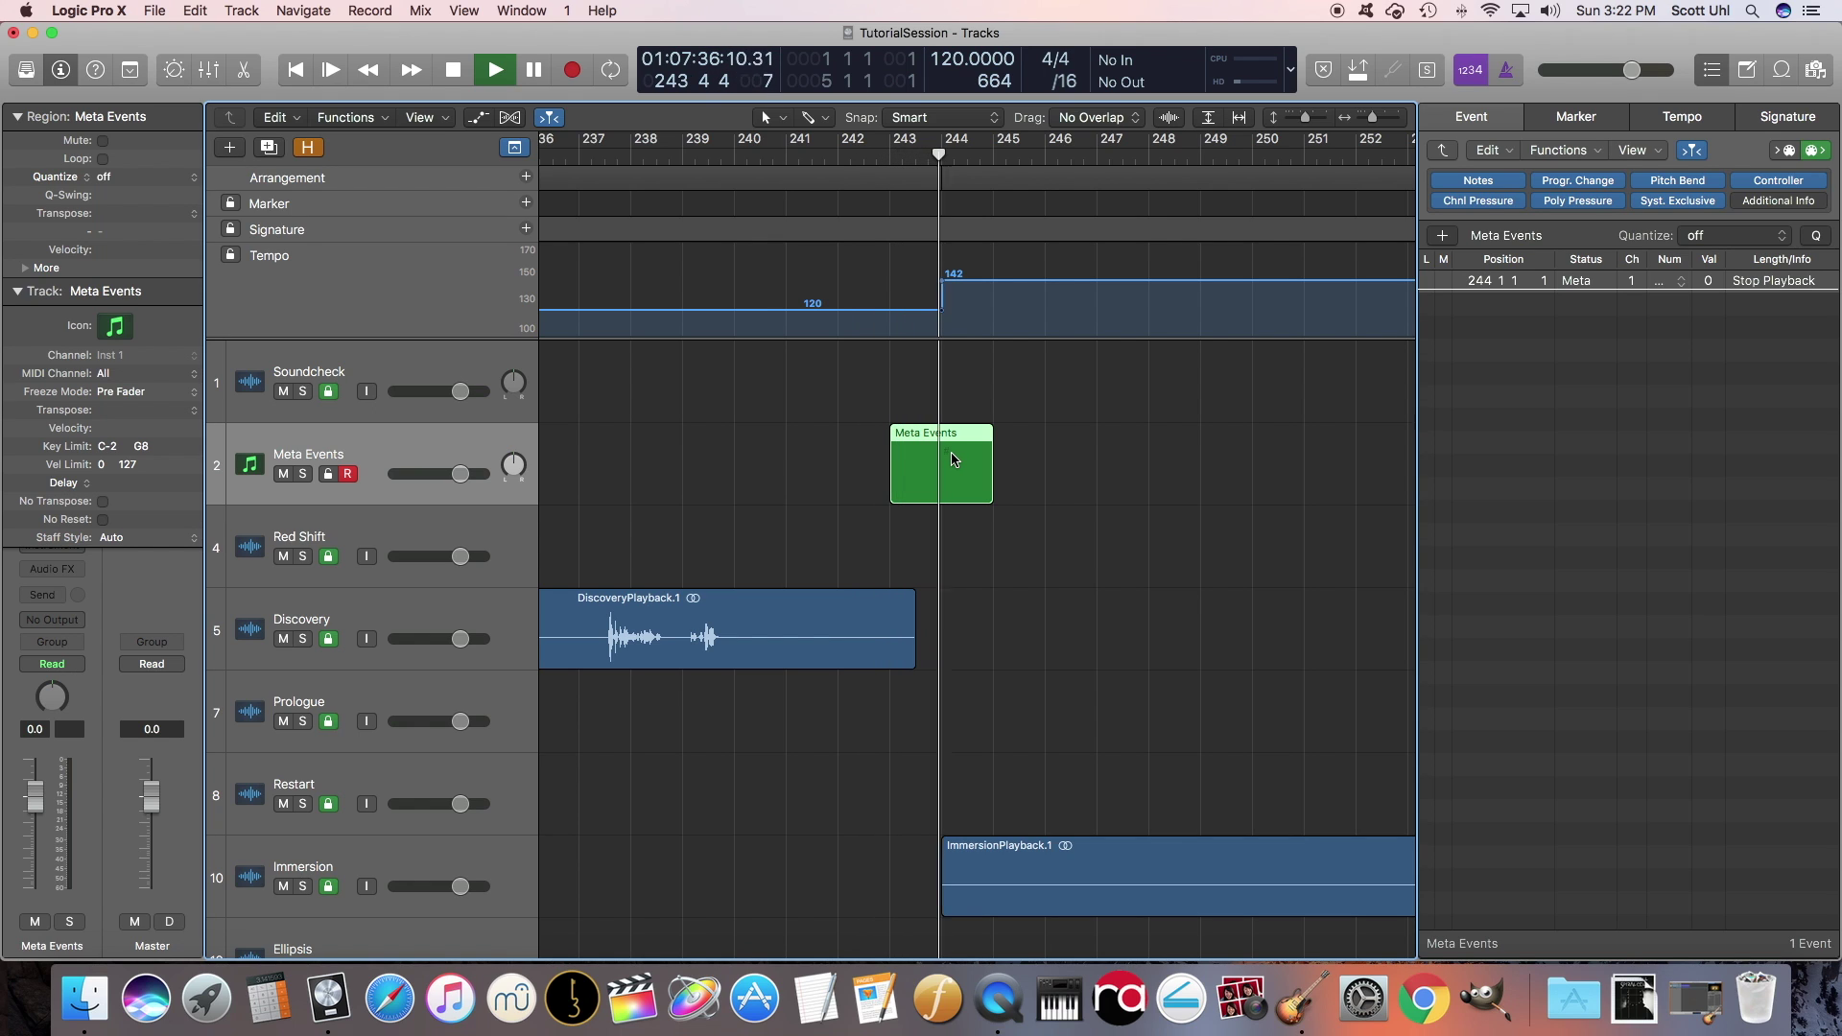
Select the Immersion playback region, turn Play From Selected Region on, and test playback from bar 244
key(Down)
key(Down)
key(Down)
key(Down)
key(Down)
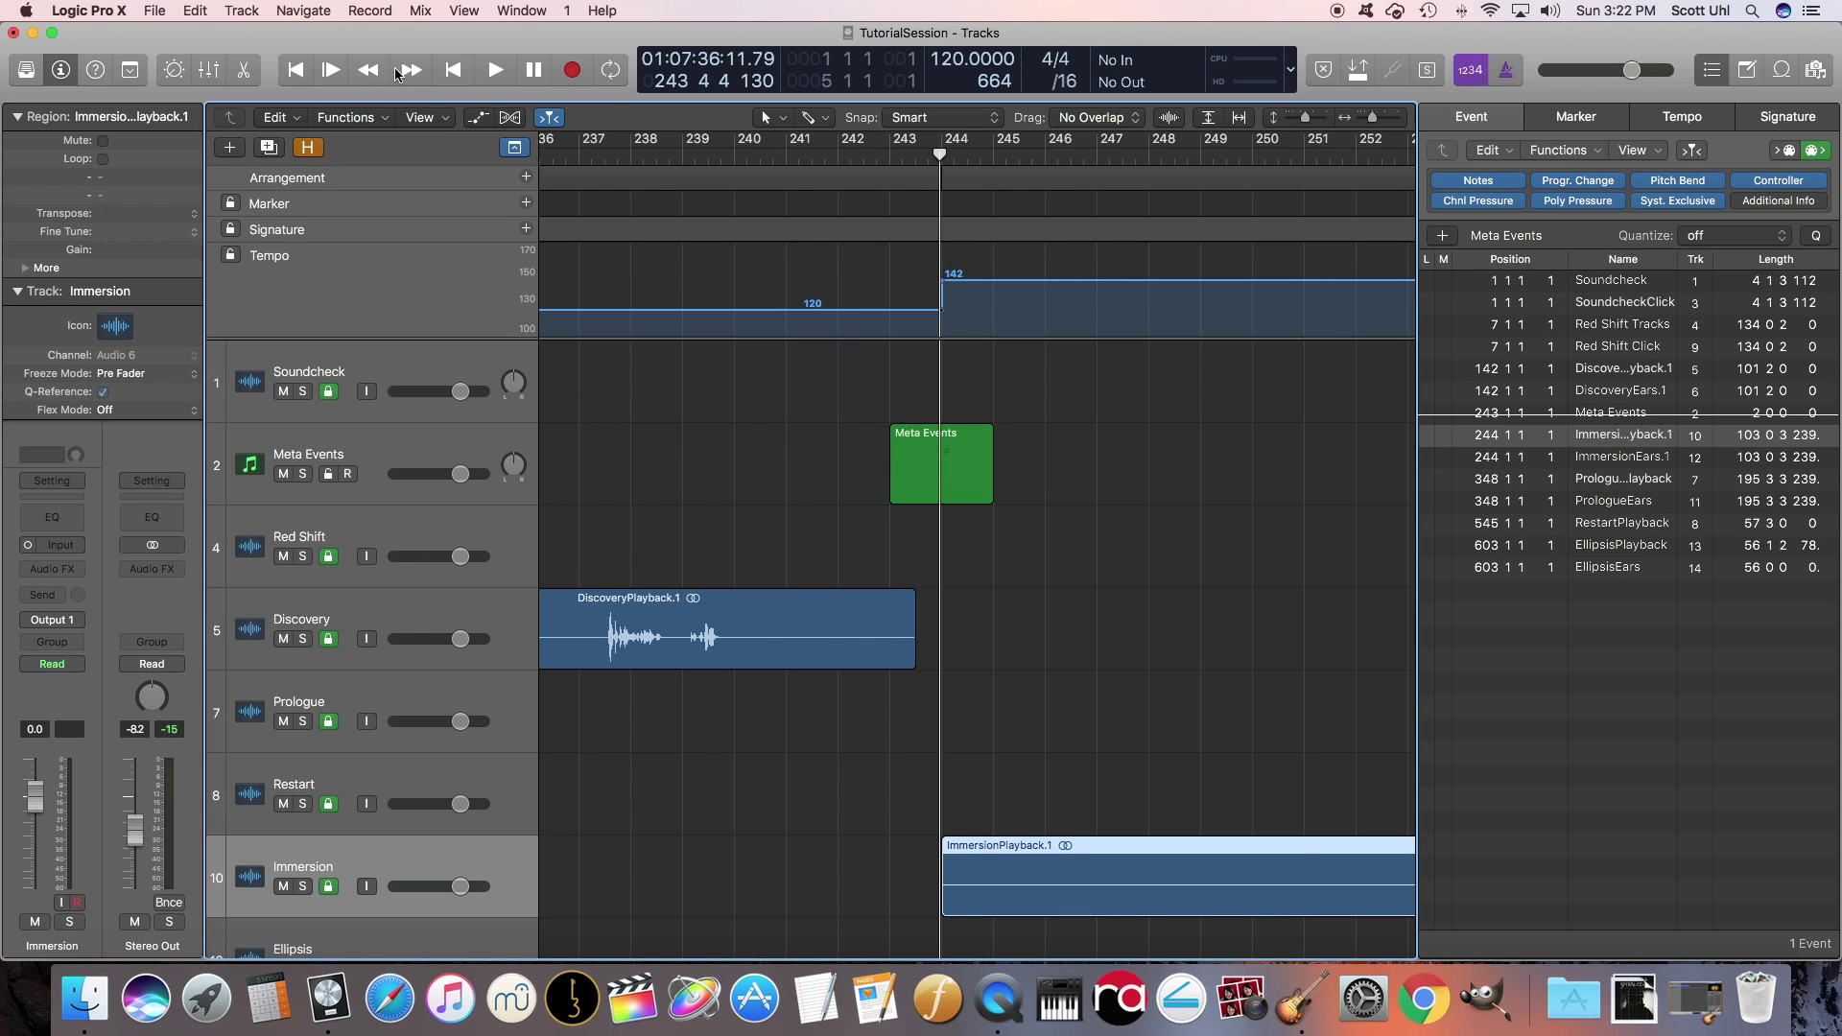
right_click(492, 69)
click(627, 114)
key(space)
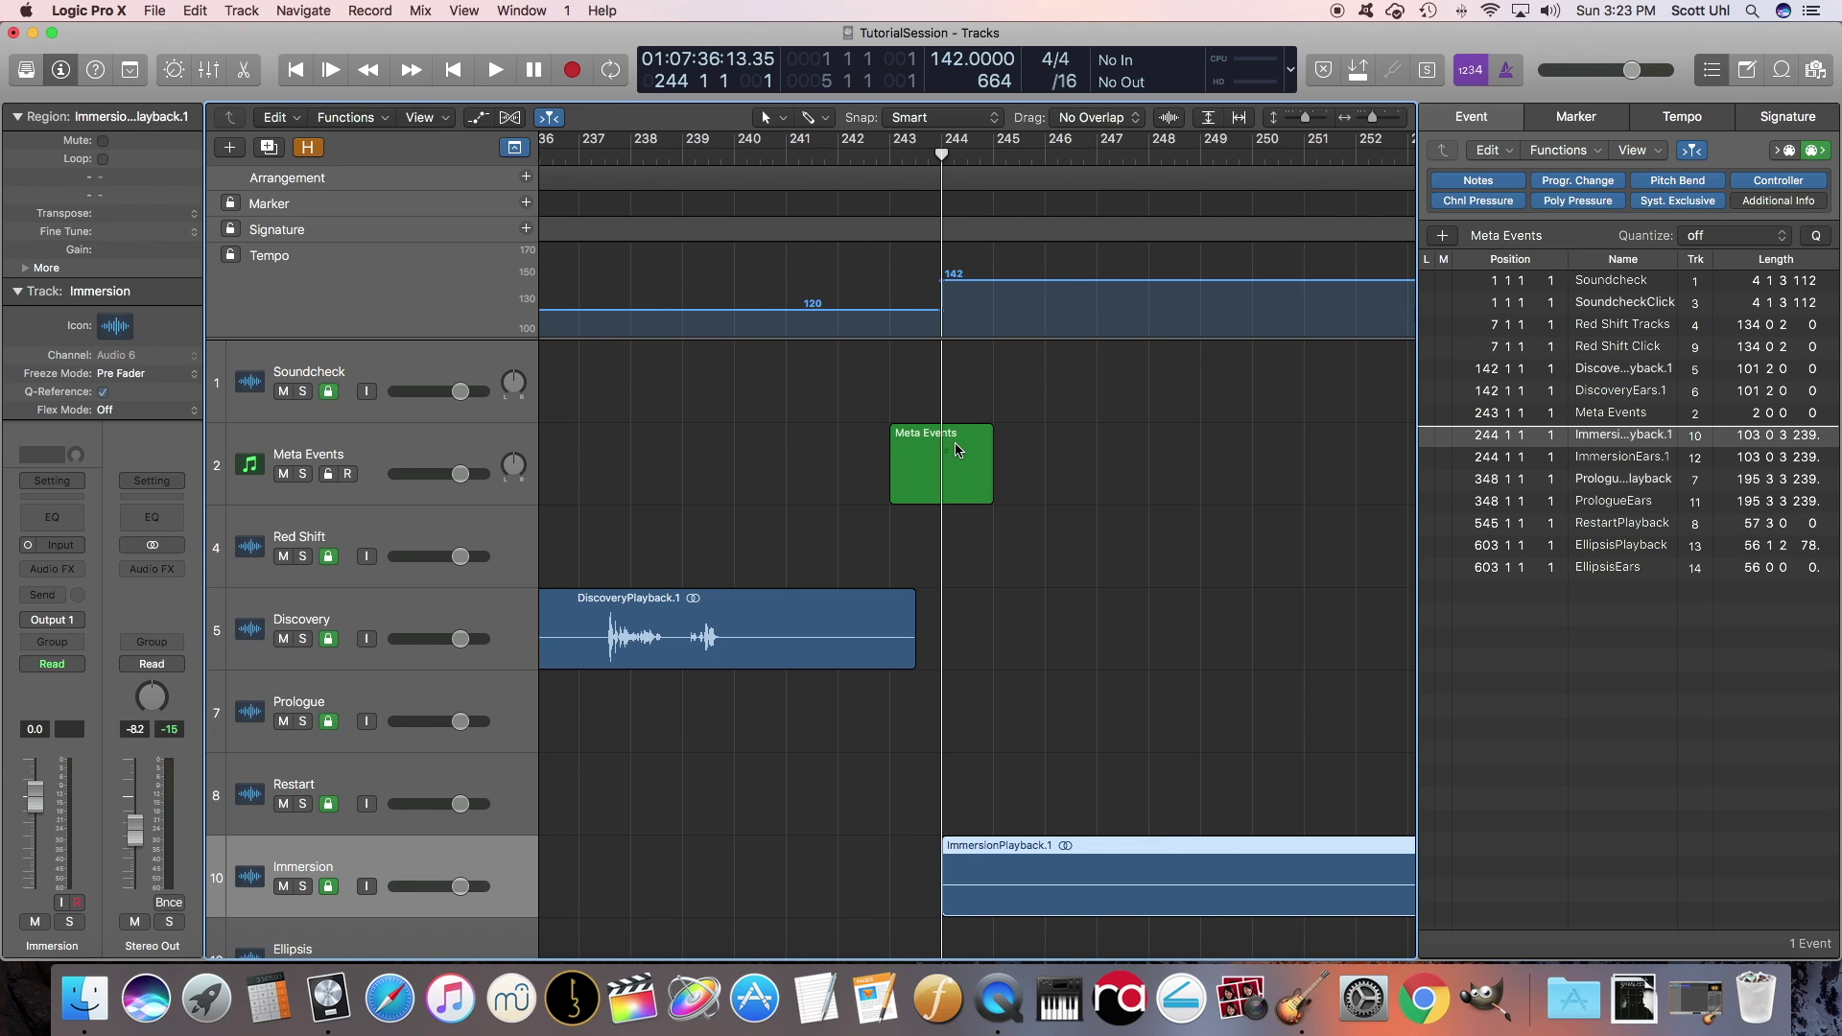
Move the Meta Events region earlier so its Stop Playback event falls at 243 3 3 1, before Immersion starts
drag(955, 450, 934, 439)
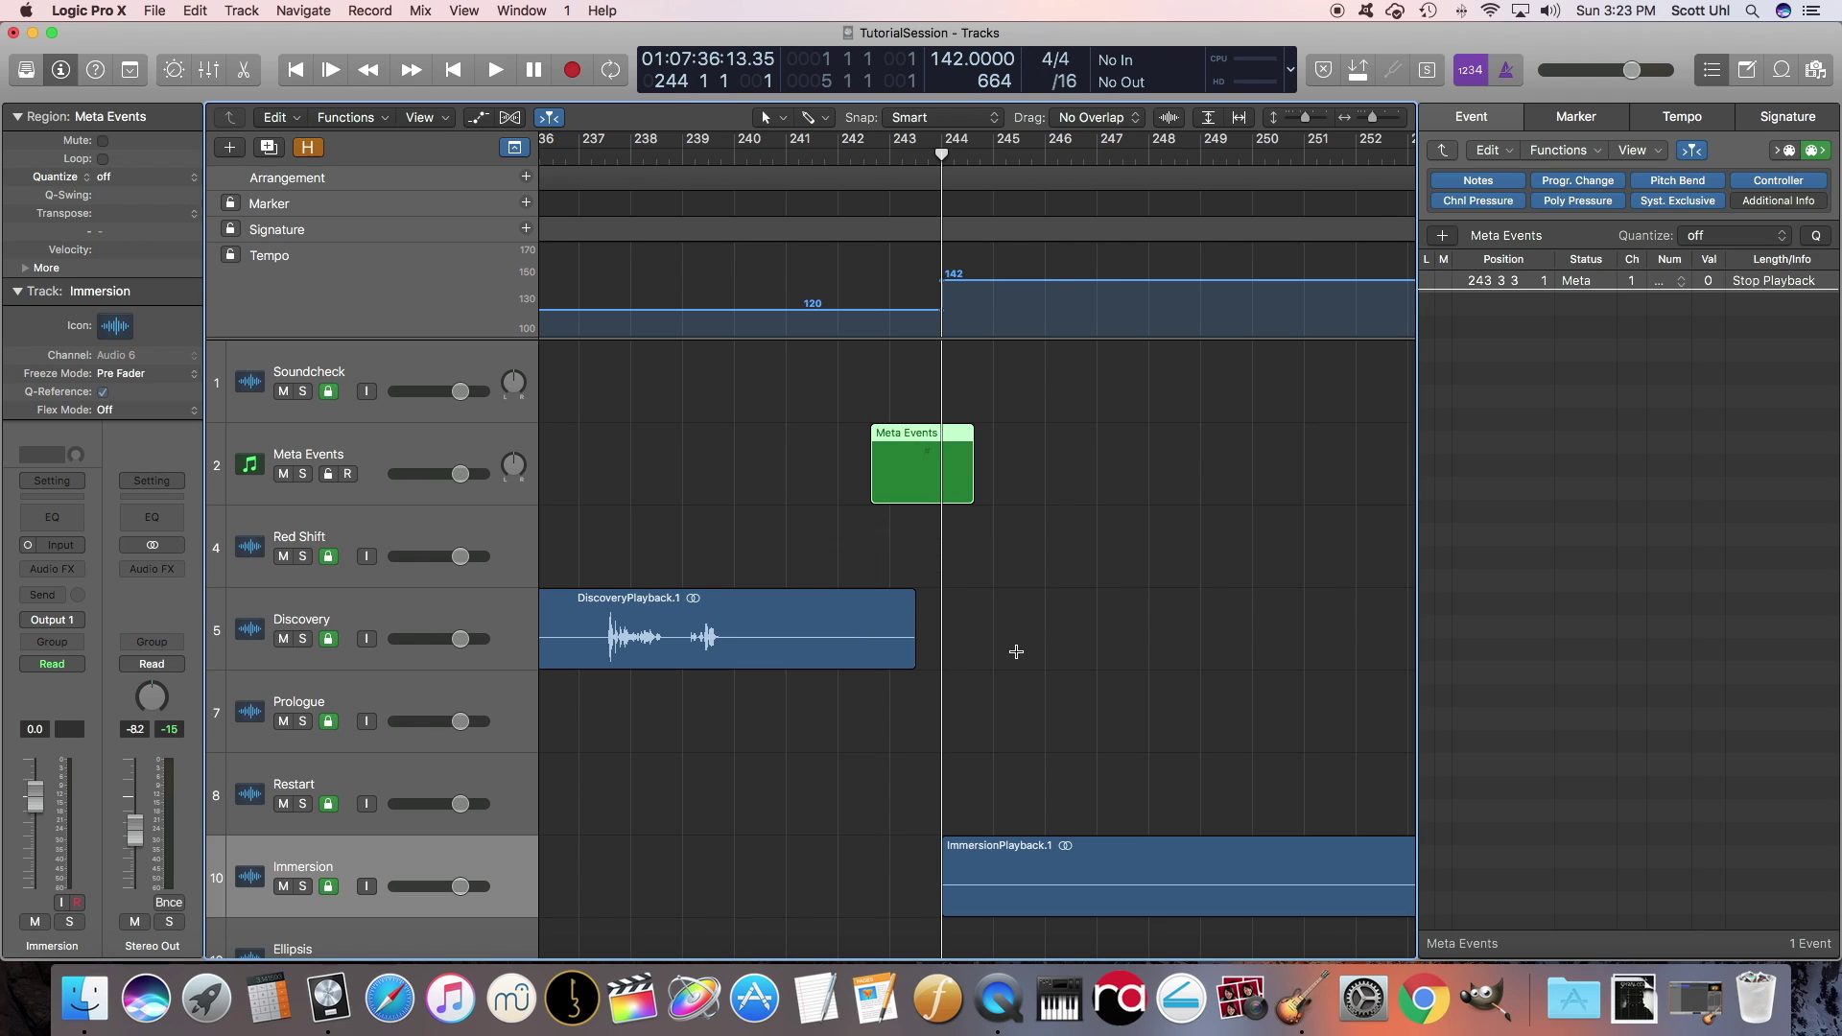
Test playback into the Stop Playback event at 243 3 3 1, play the Immersion region from bar 244, and return the playhead there
key(space)
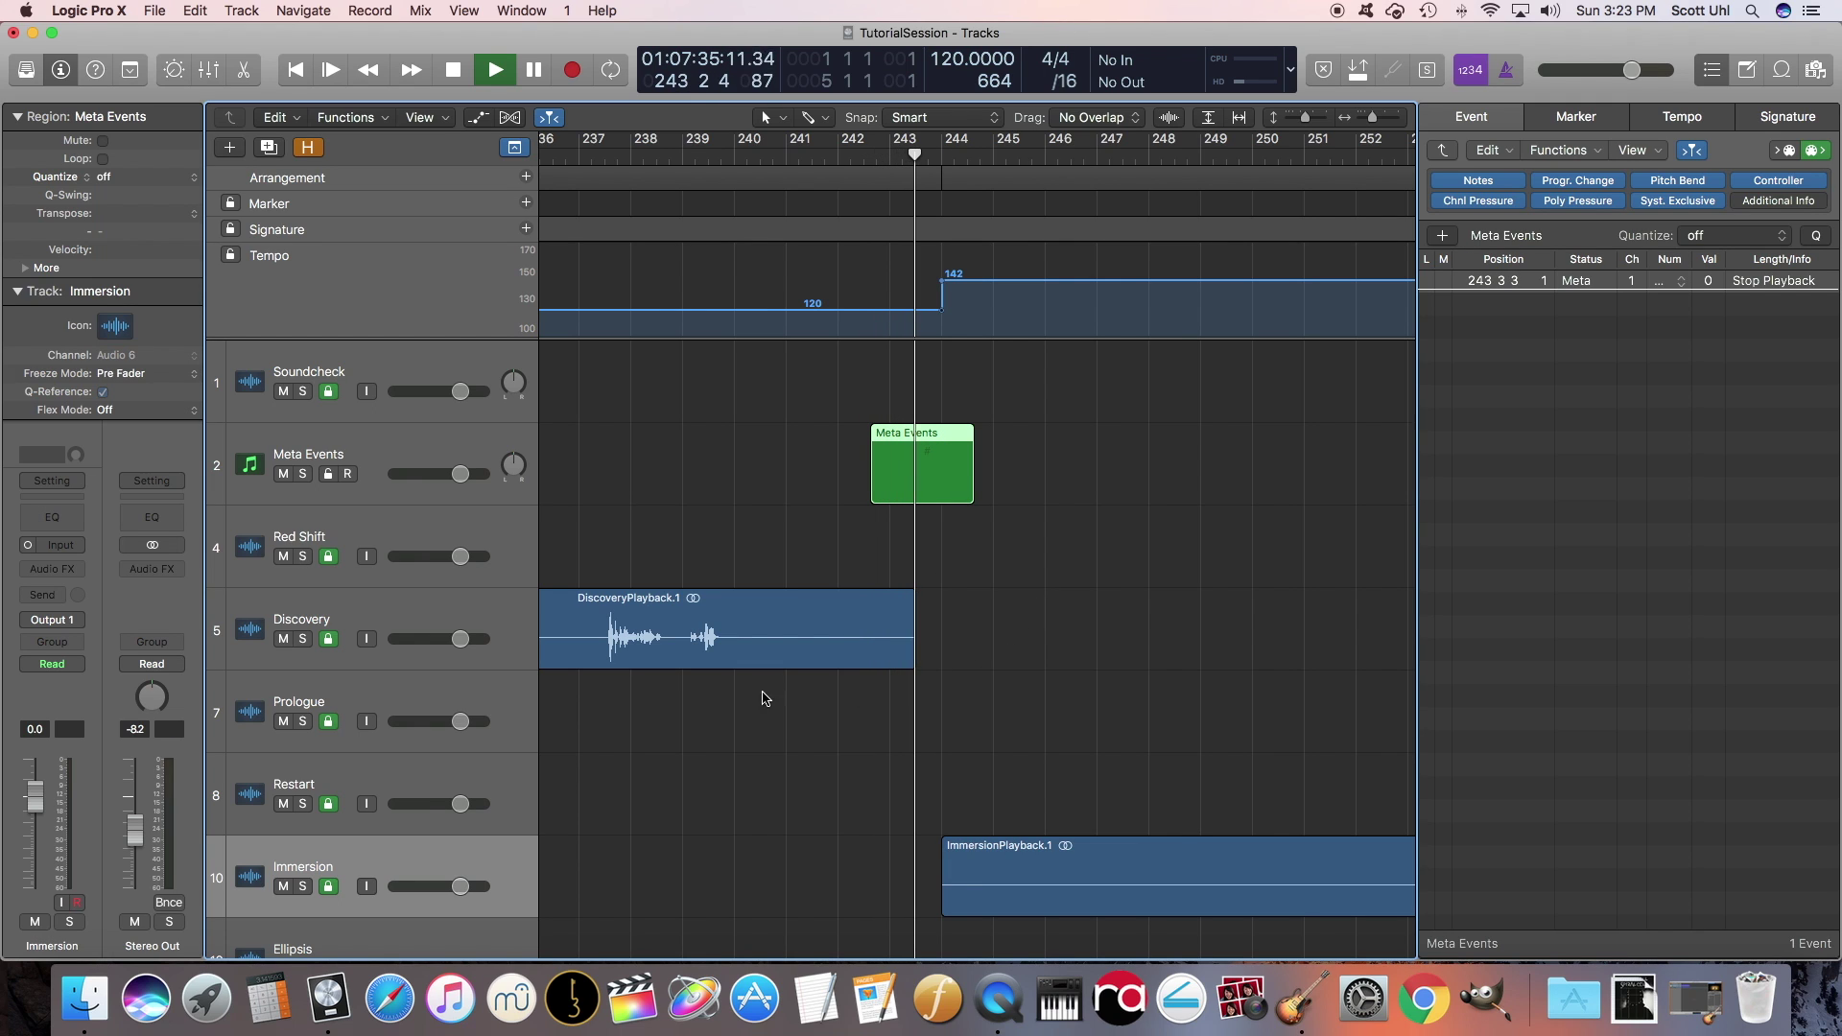
click(427, 787)
key(Down)
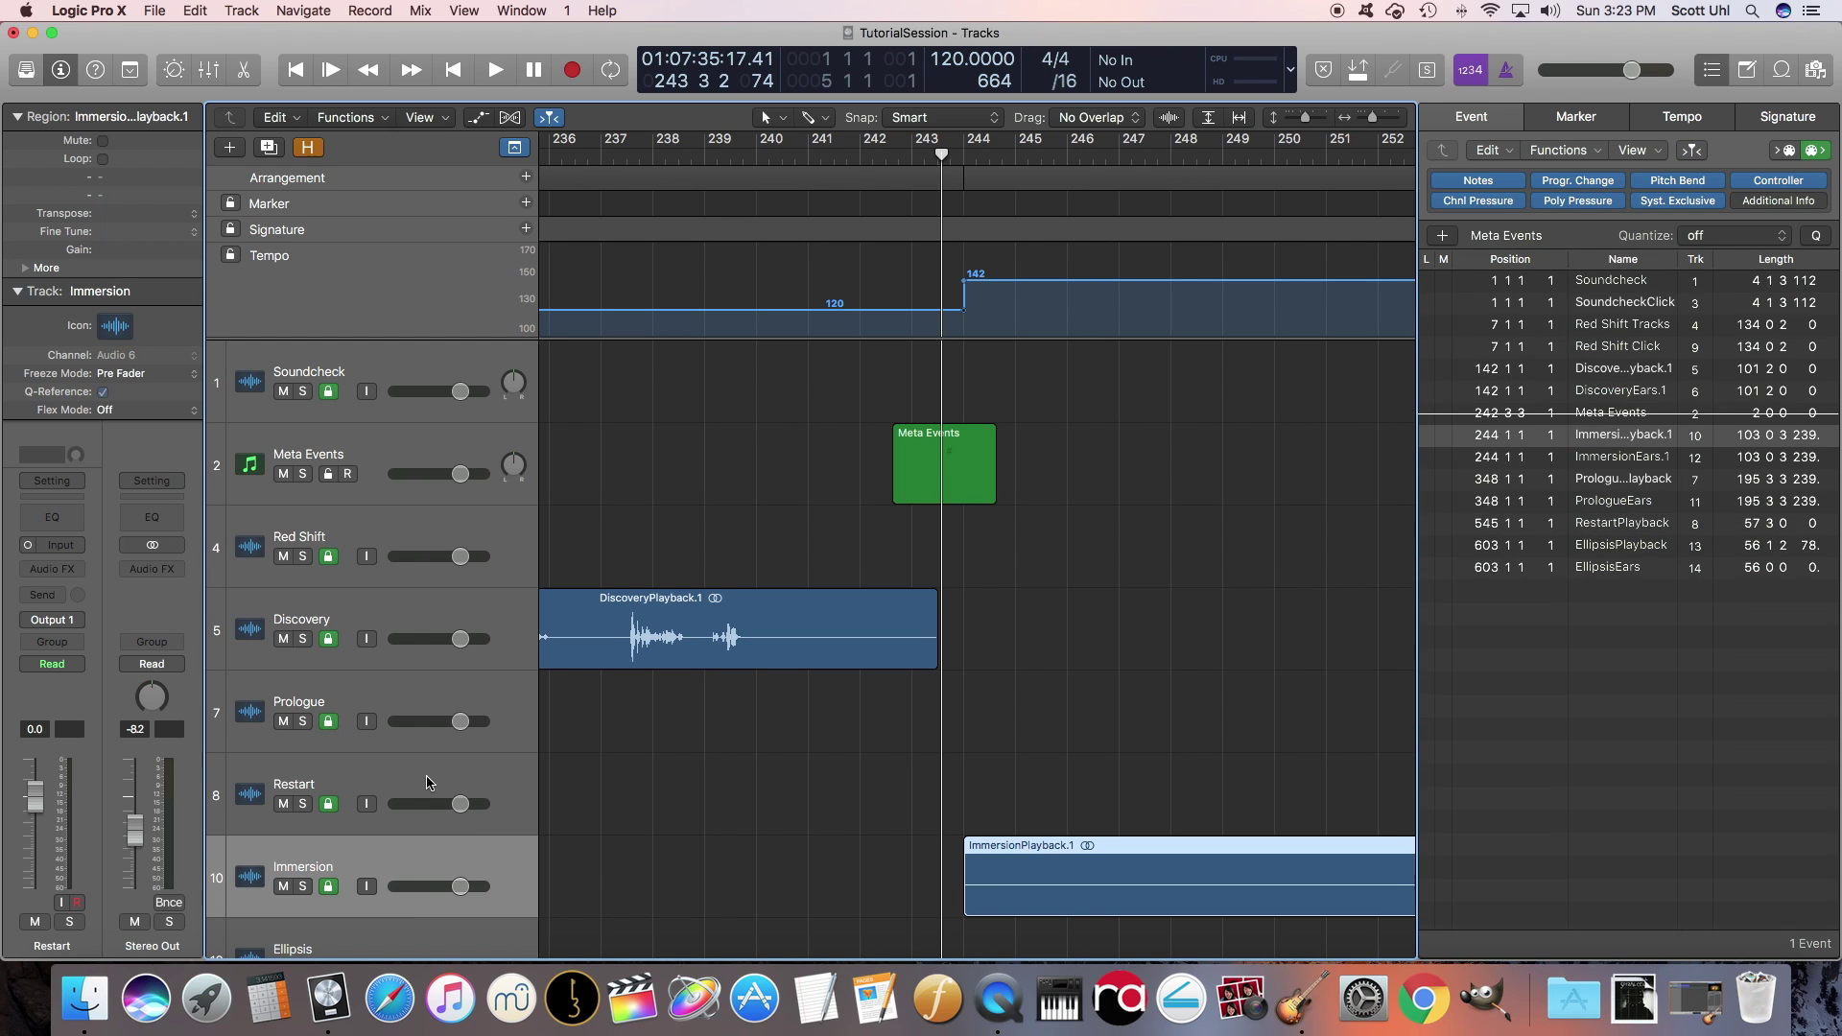
key(space)
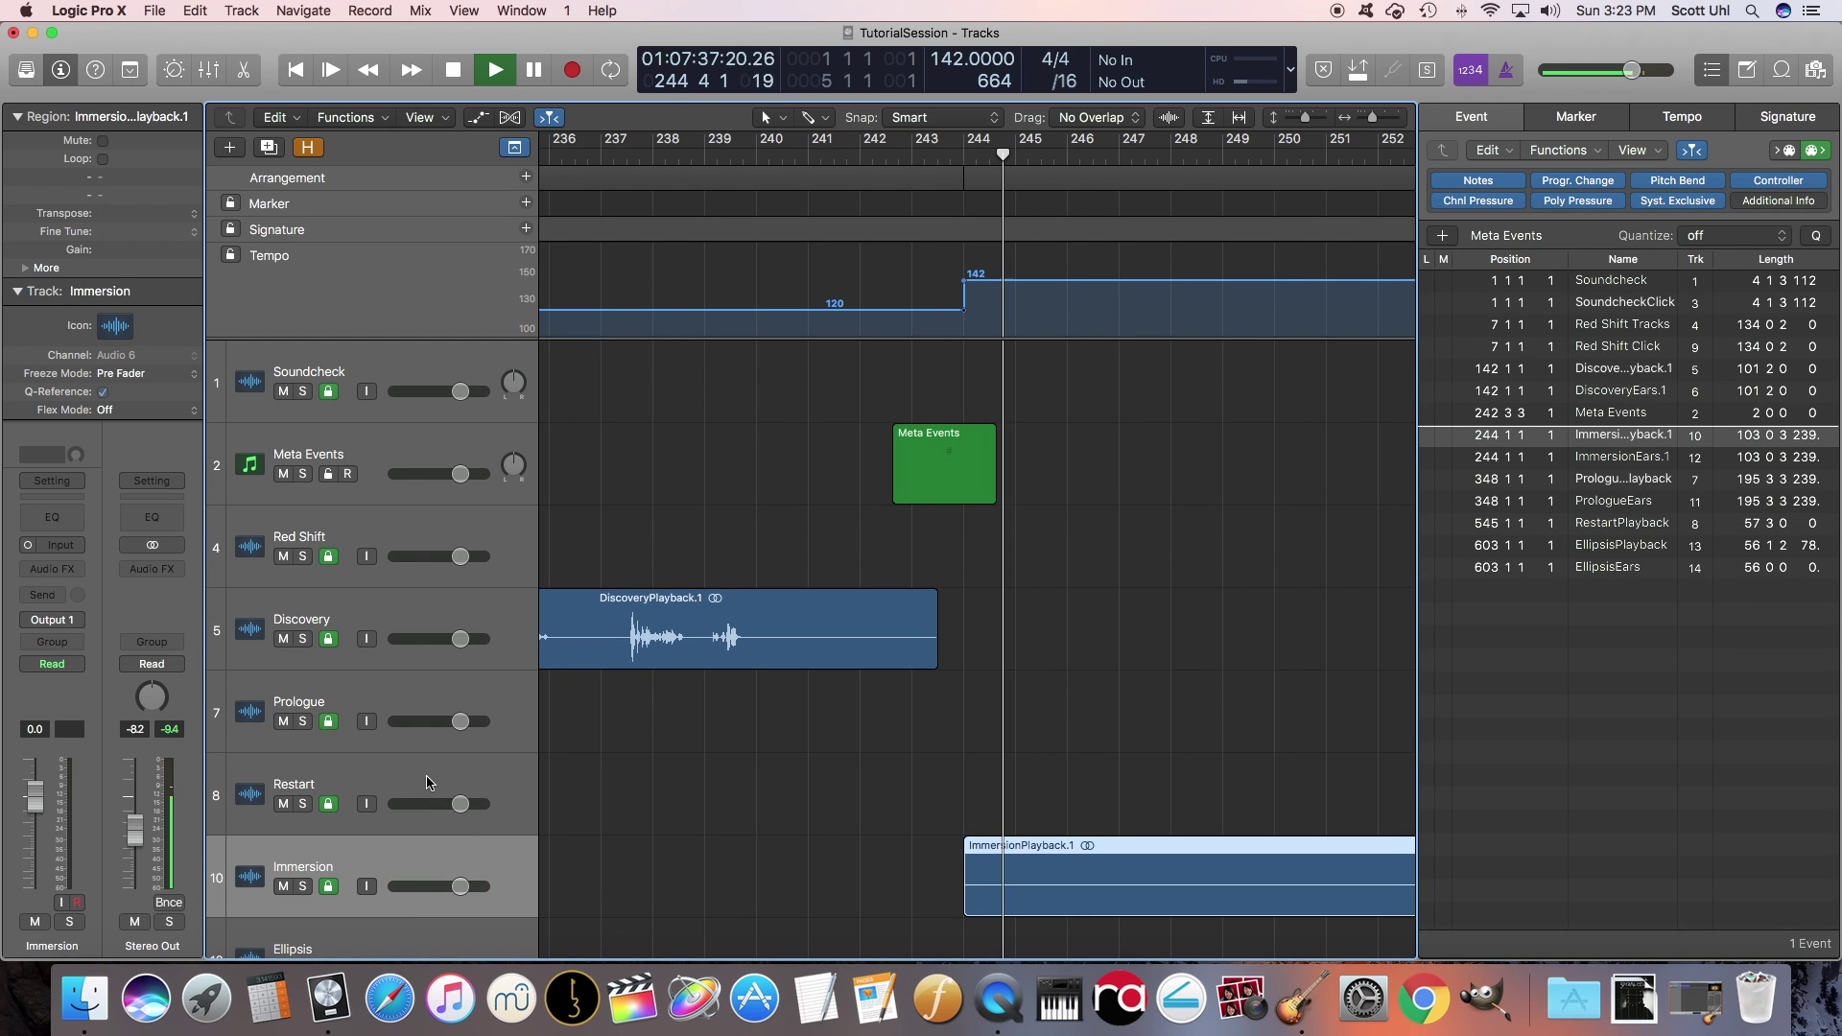
key(space)
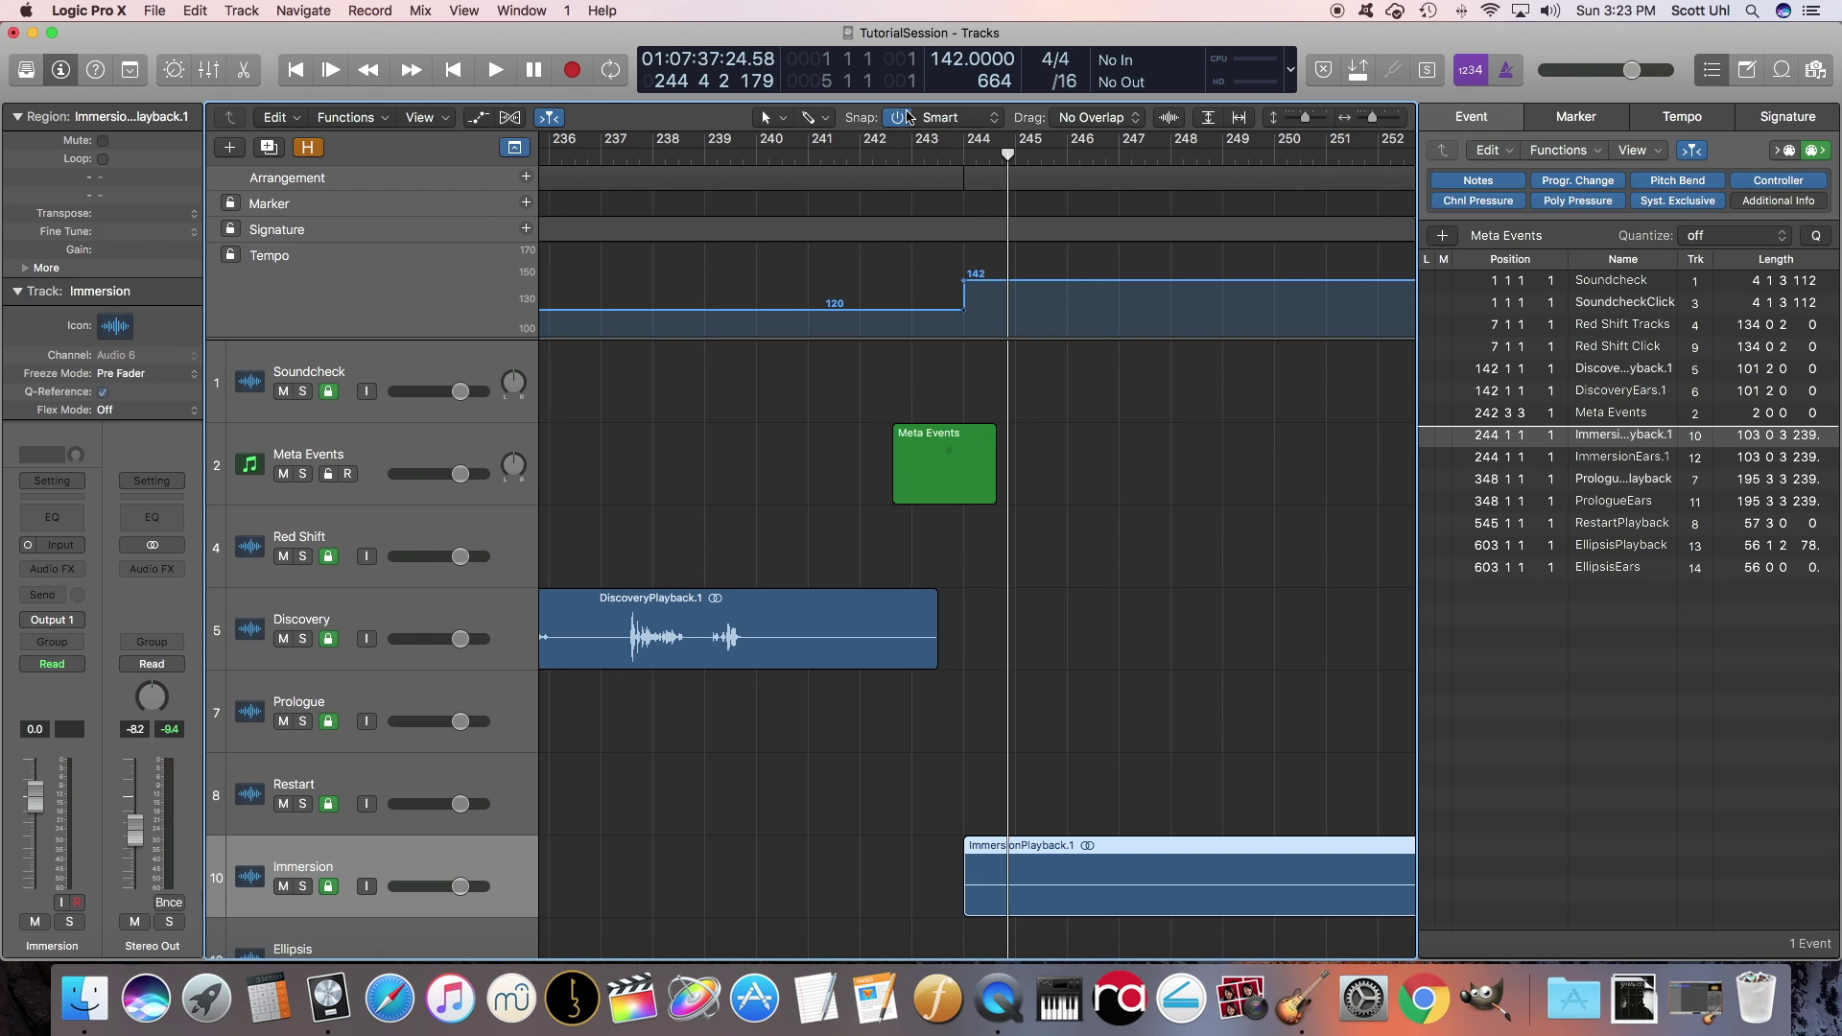
click(959, 146)
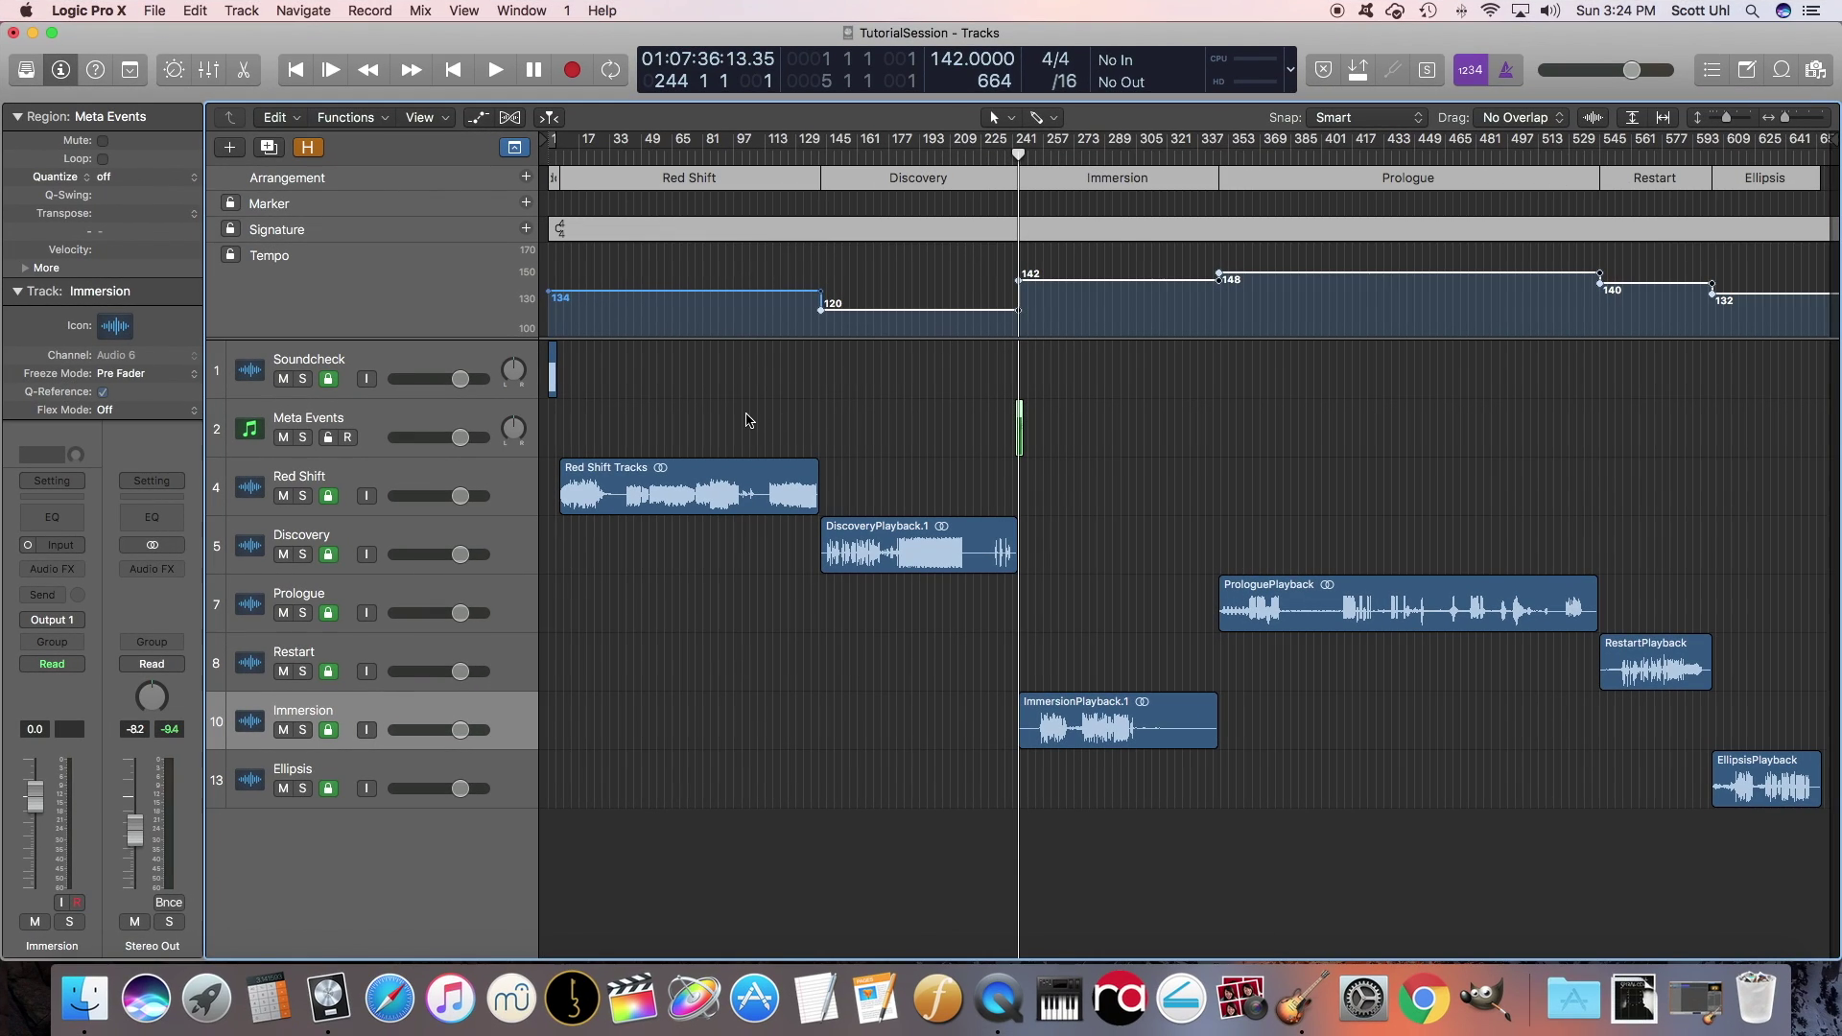
Clear the region selection and step through the song tracks, up from Immersion to Meta Events and down to Restart
click(731, 418)
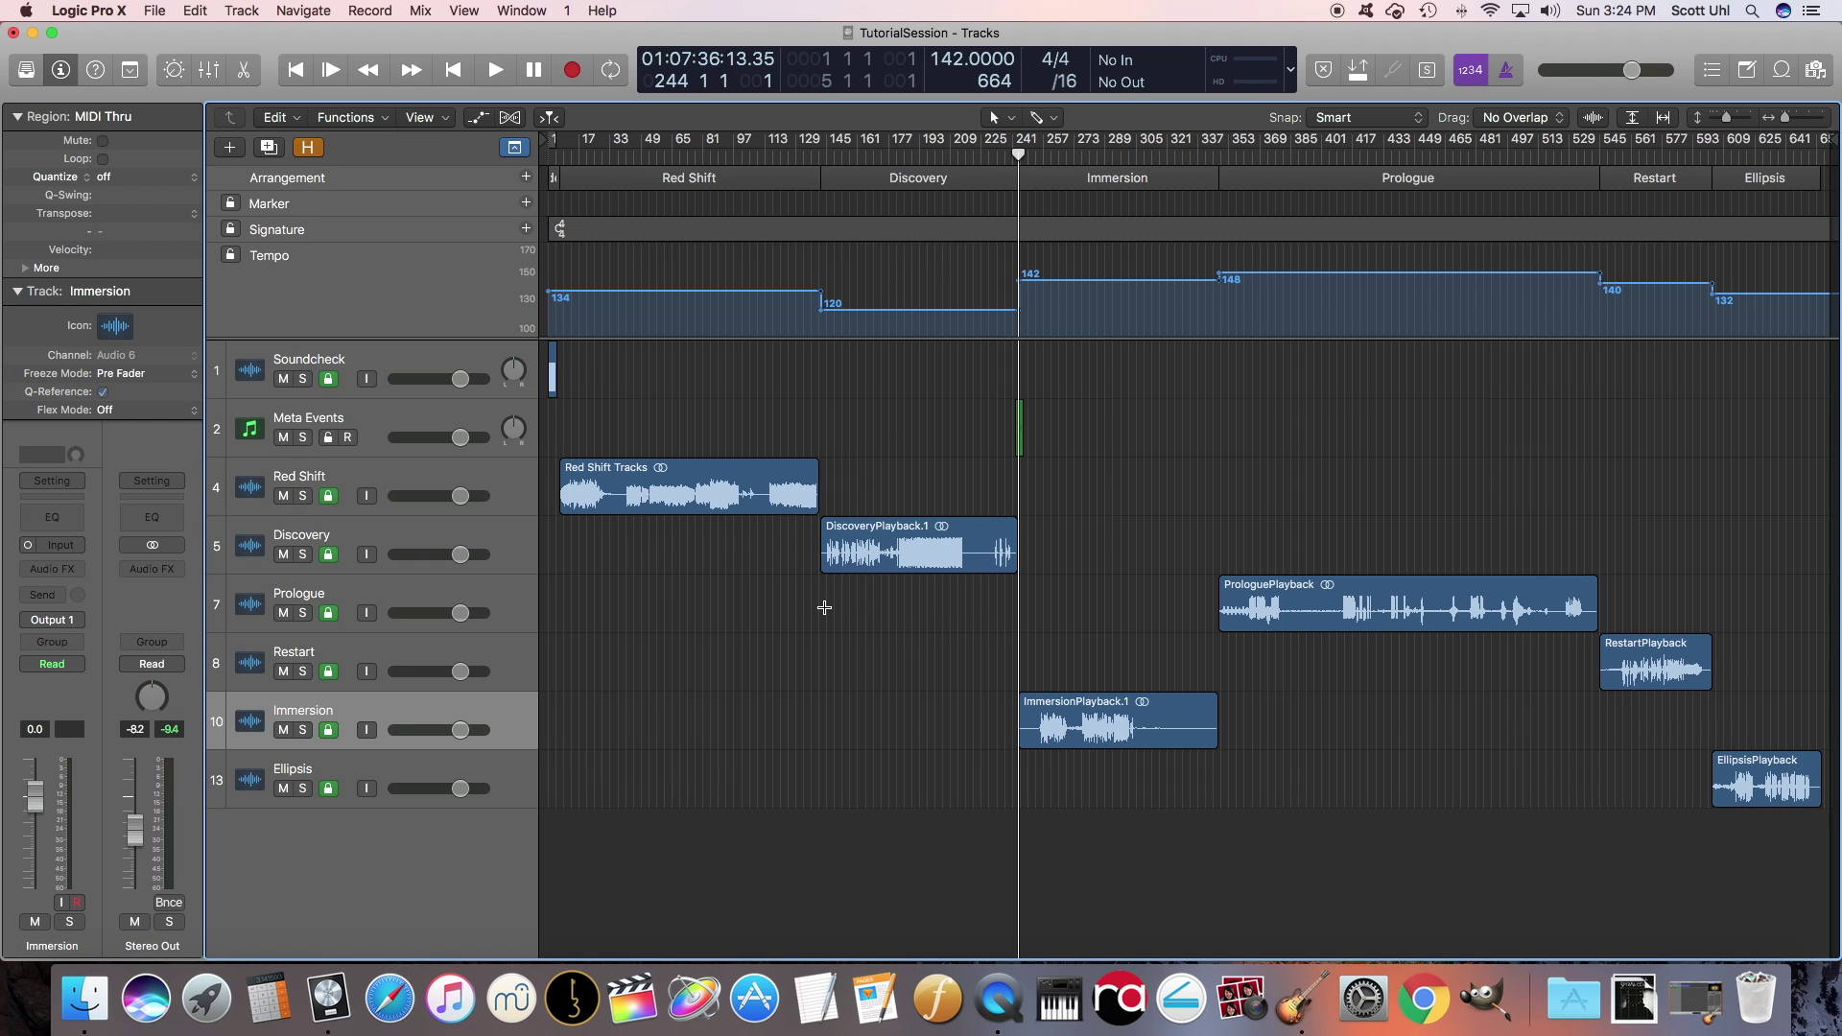
key(Up)
key(Up)
key(Up)
key(Up)
key(Up)
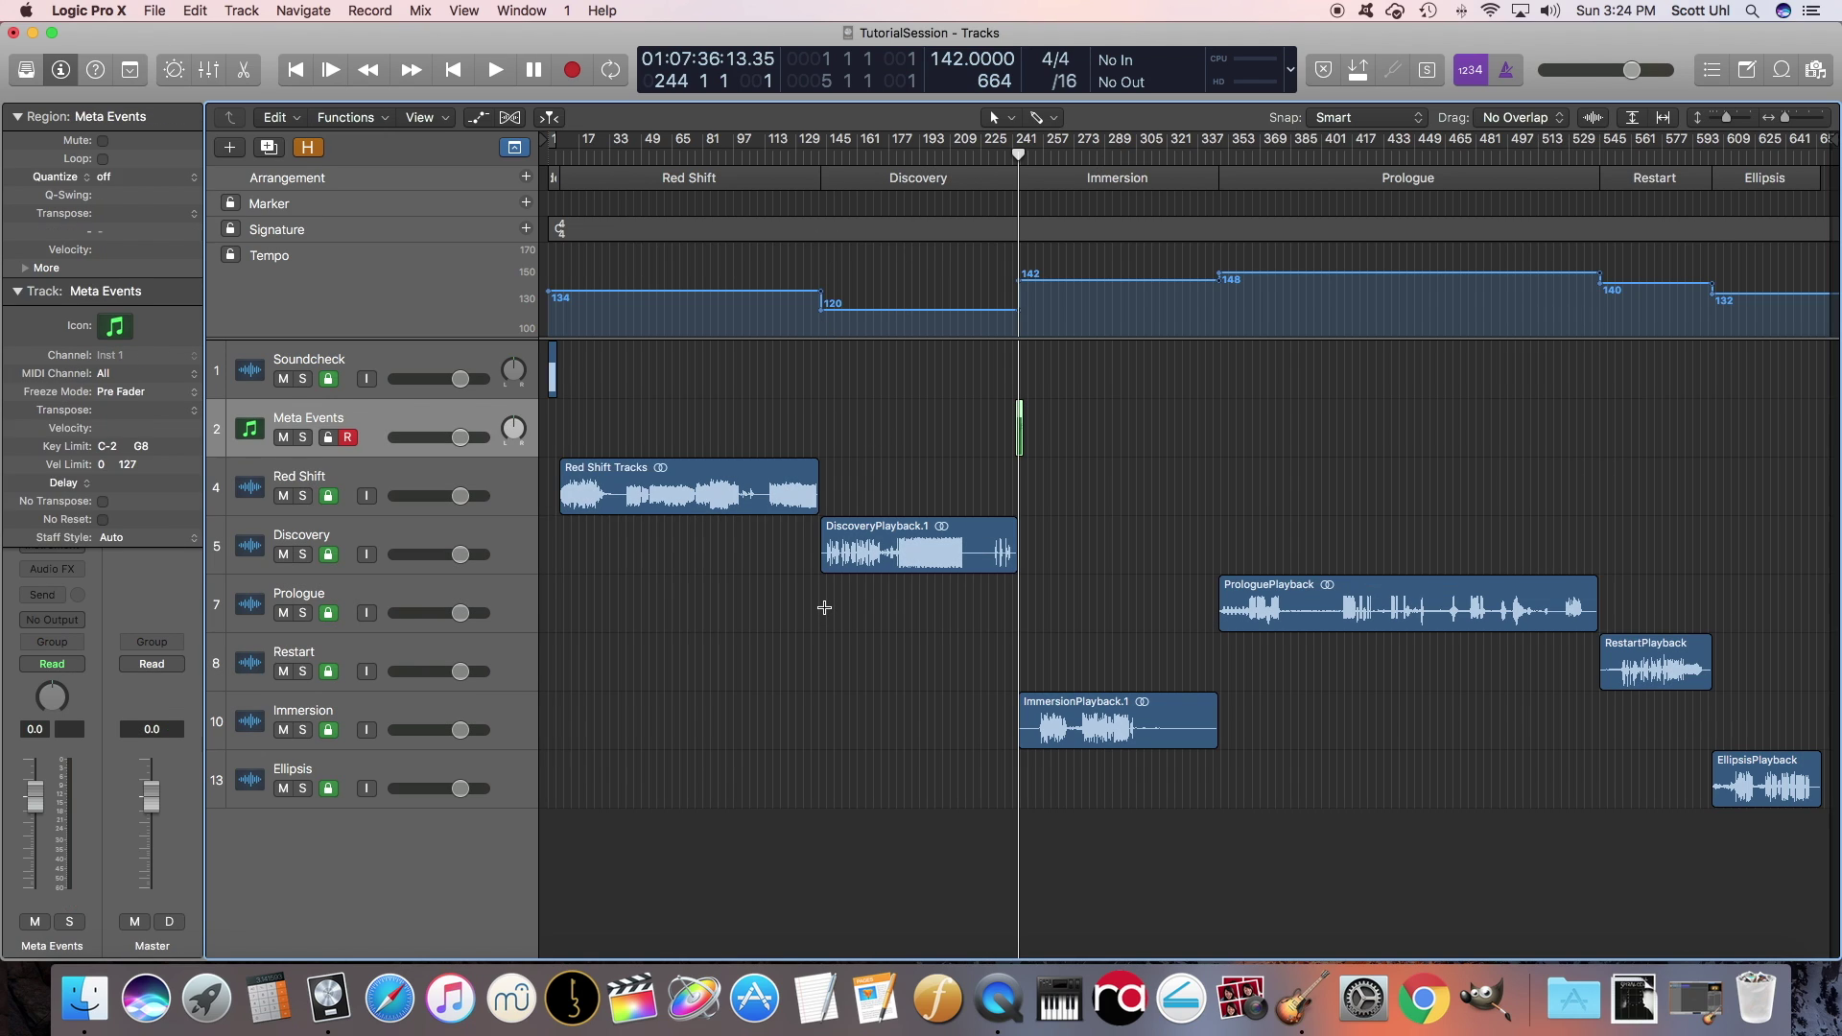
key(Down)
key(Down)
key(Down)
key(Down)
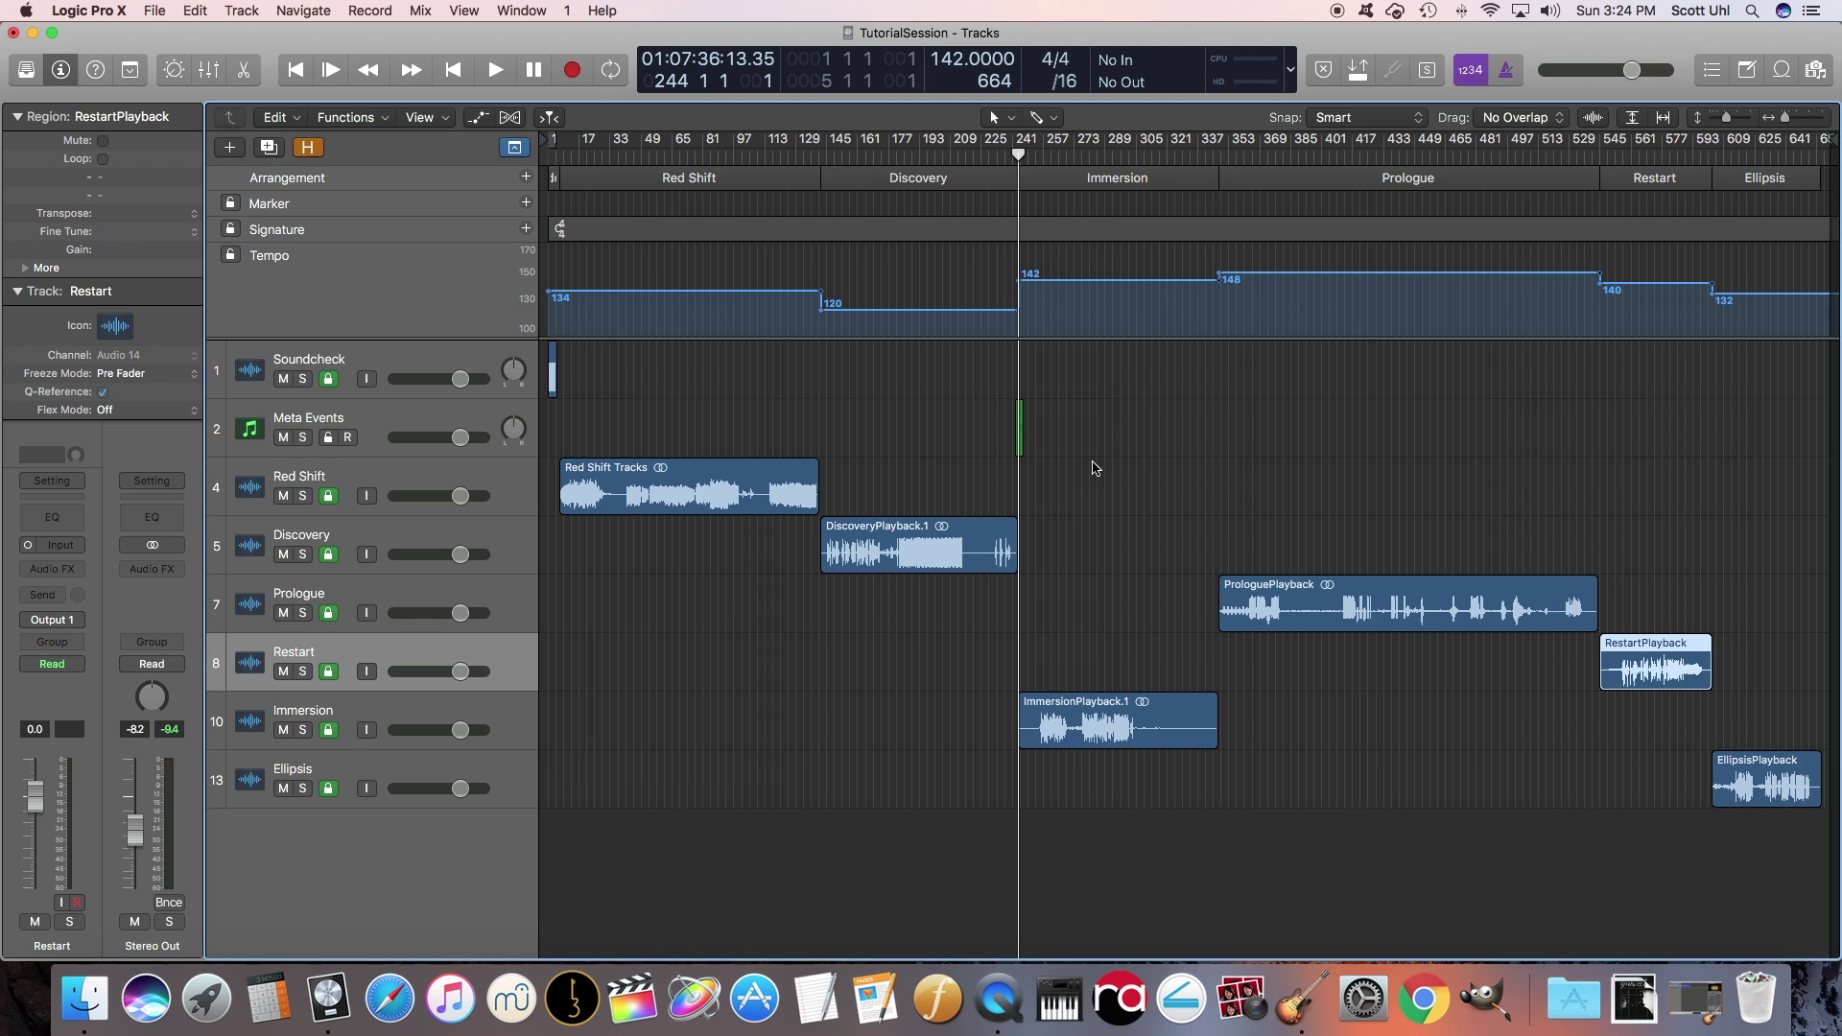
Show the hidden click tracks, place the playhead at bar 66 in Red Shift, and deselect all regions
key(h)
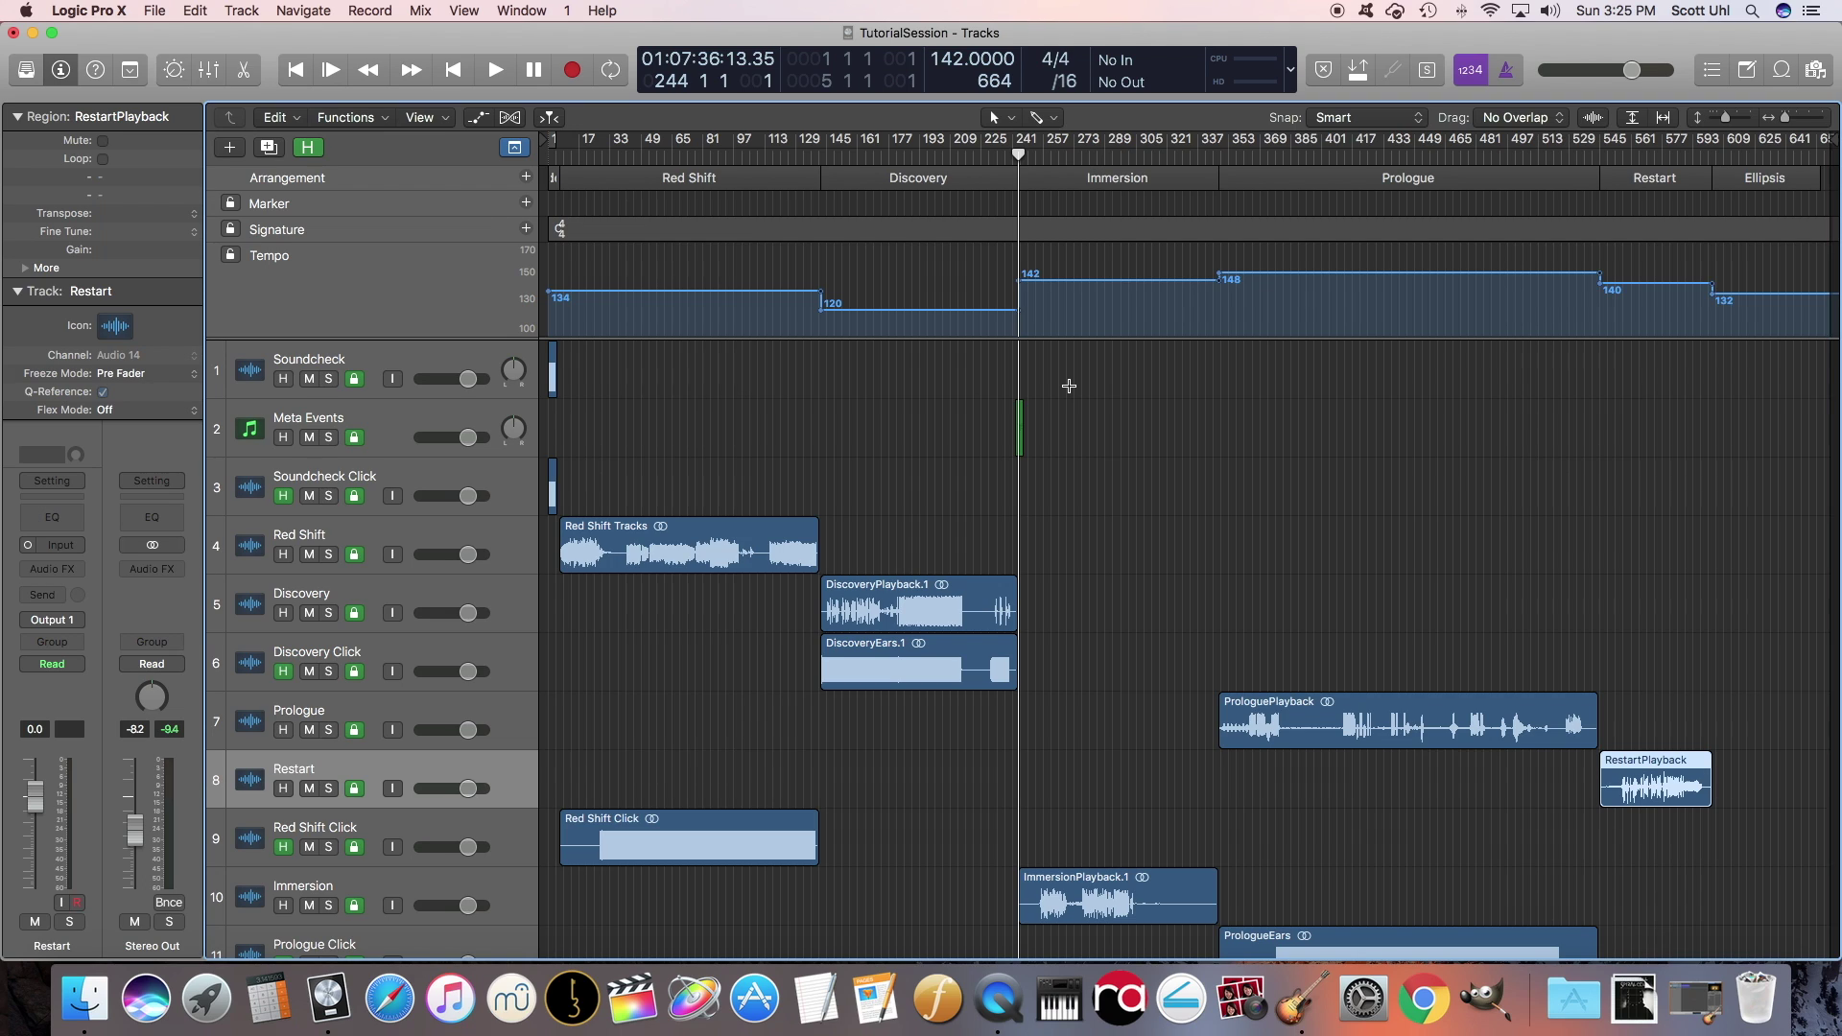
click(674, 156)
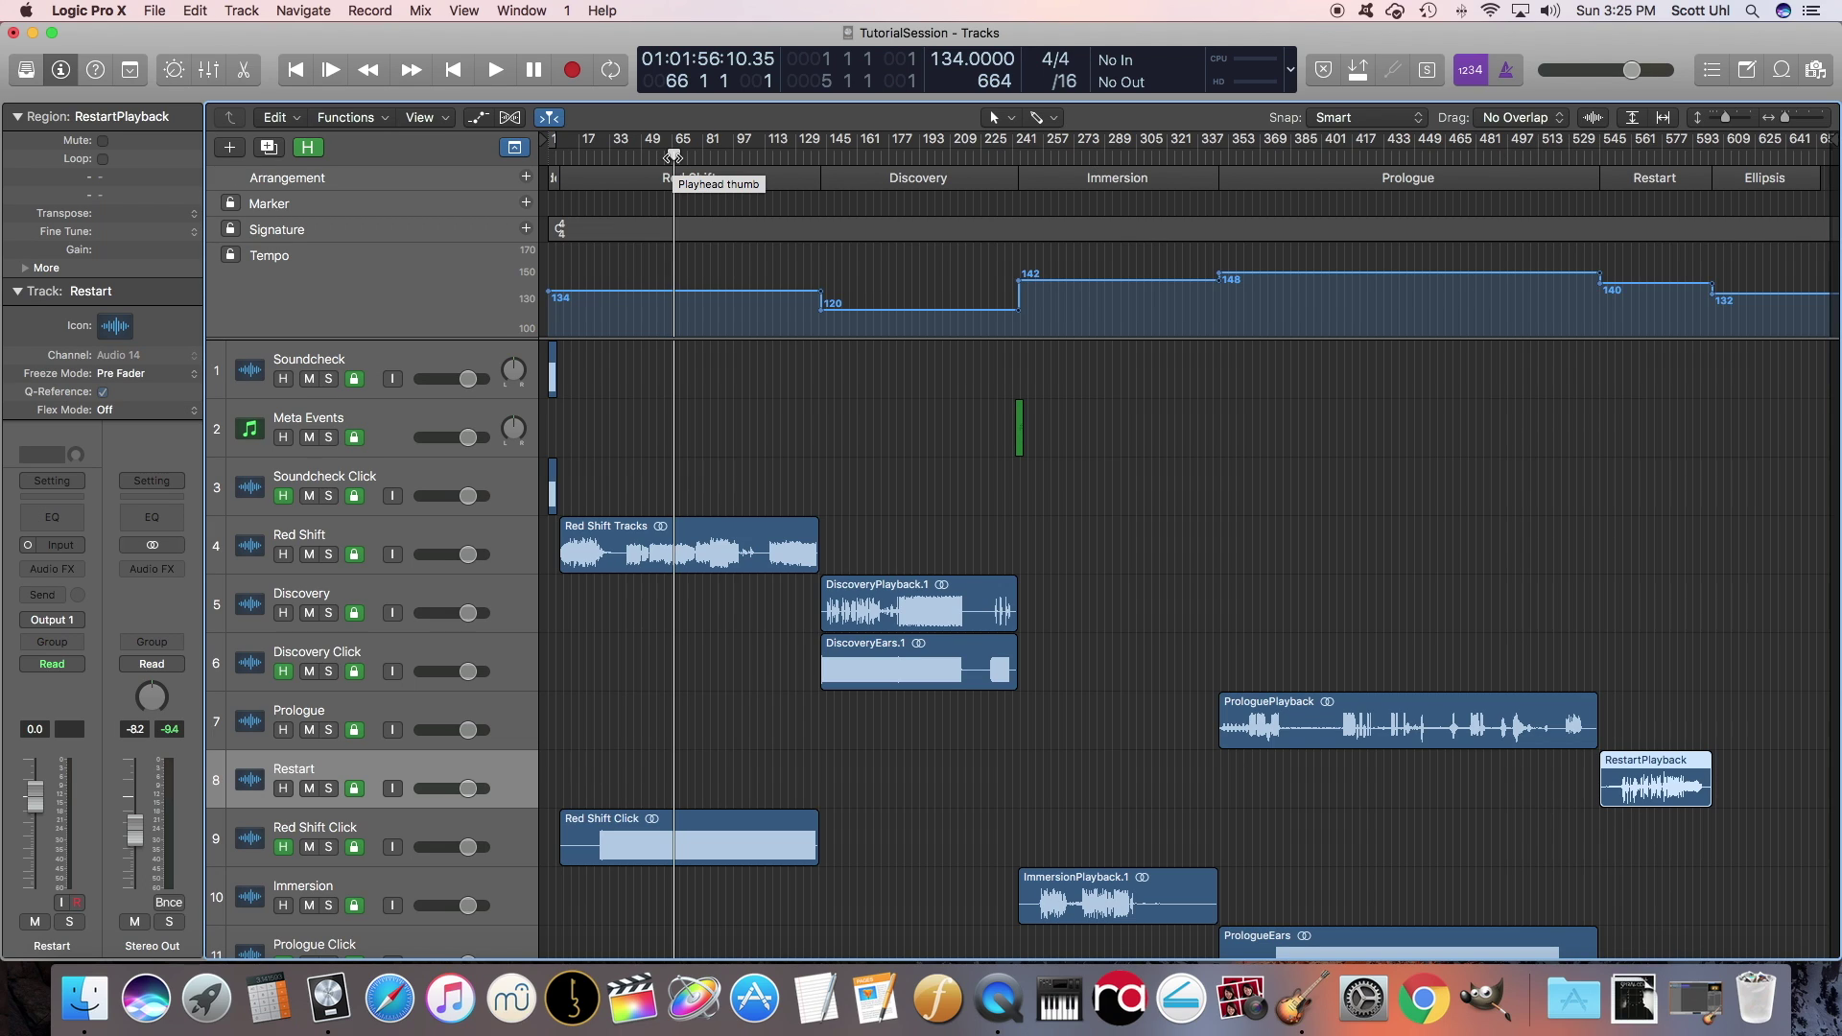
click(1055, 420)
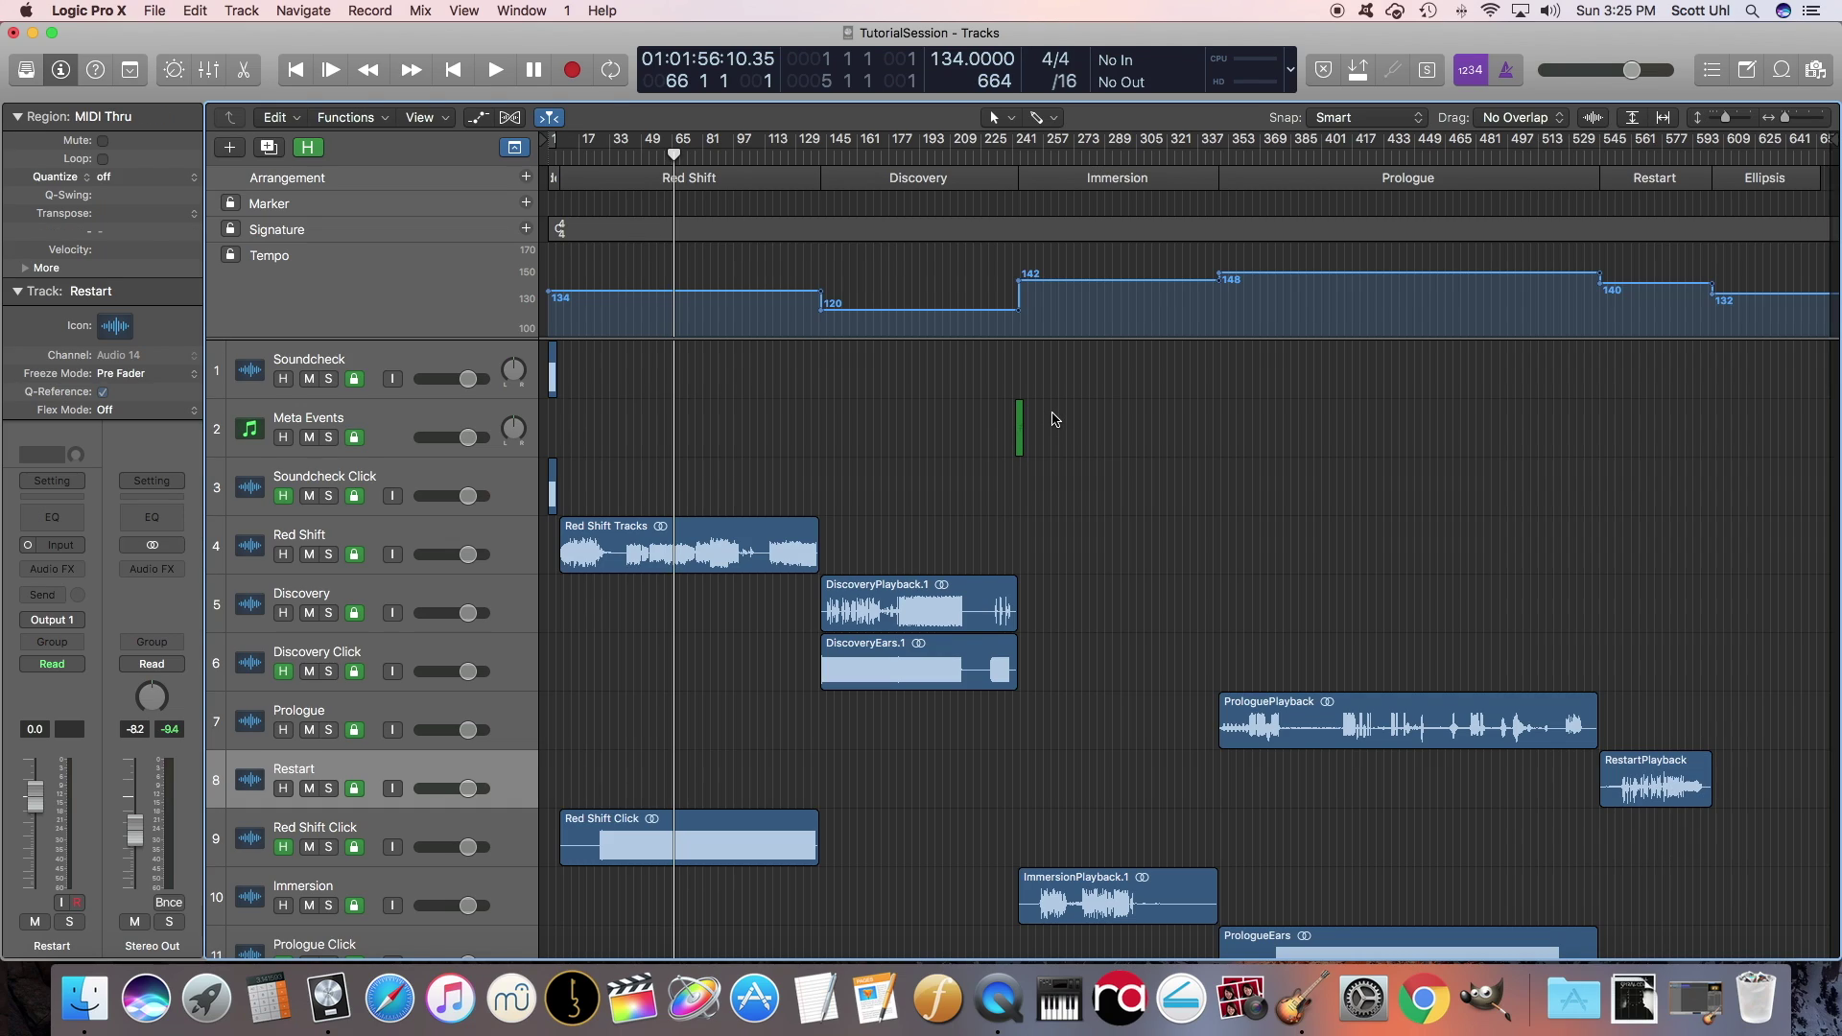